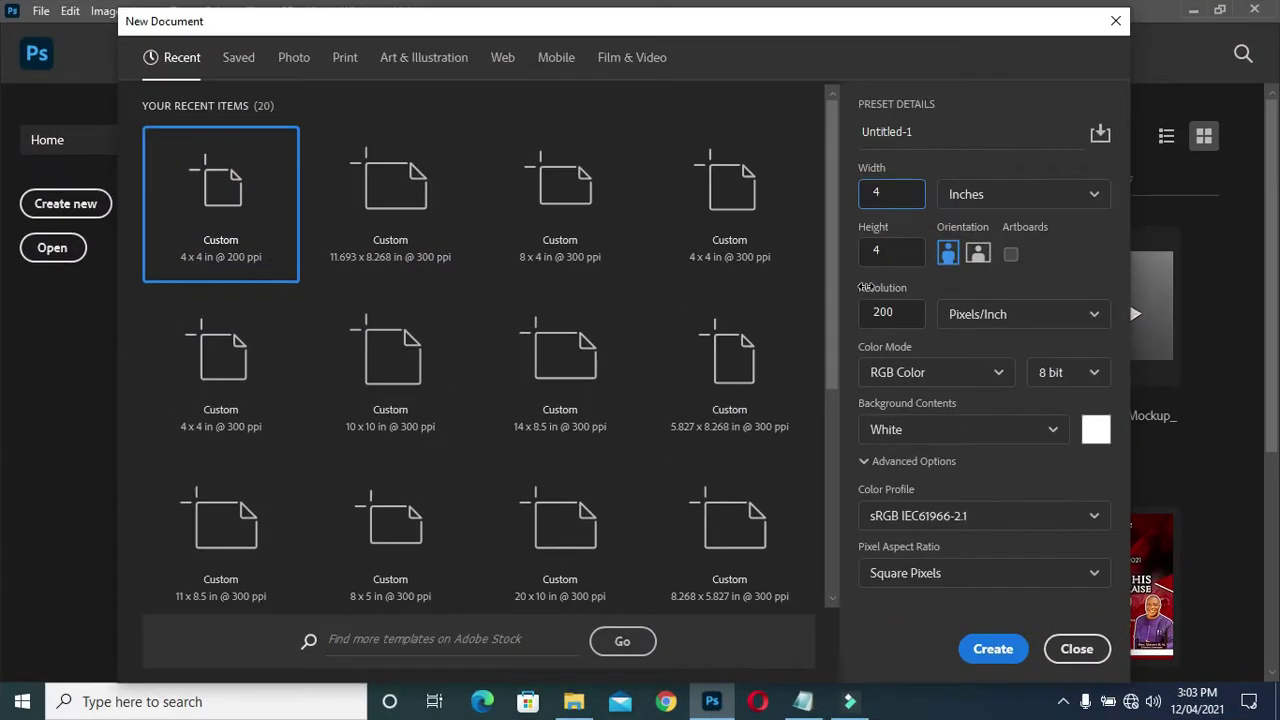
Create a new 4×4-inch, 200 ppi (800×800 px) document
double_click(882, 252)
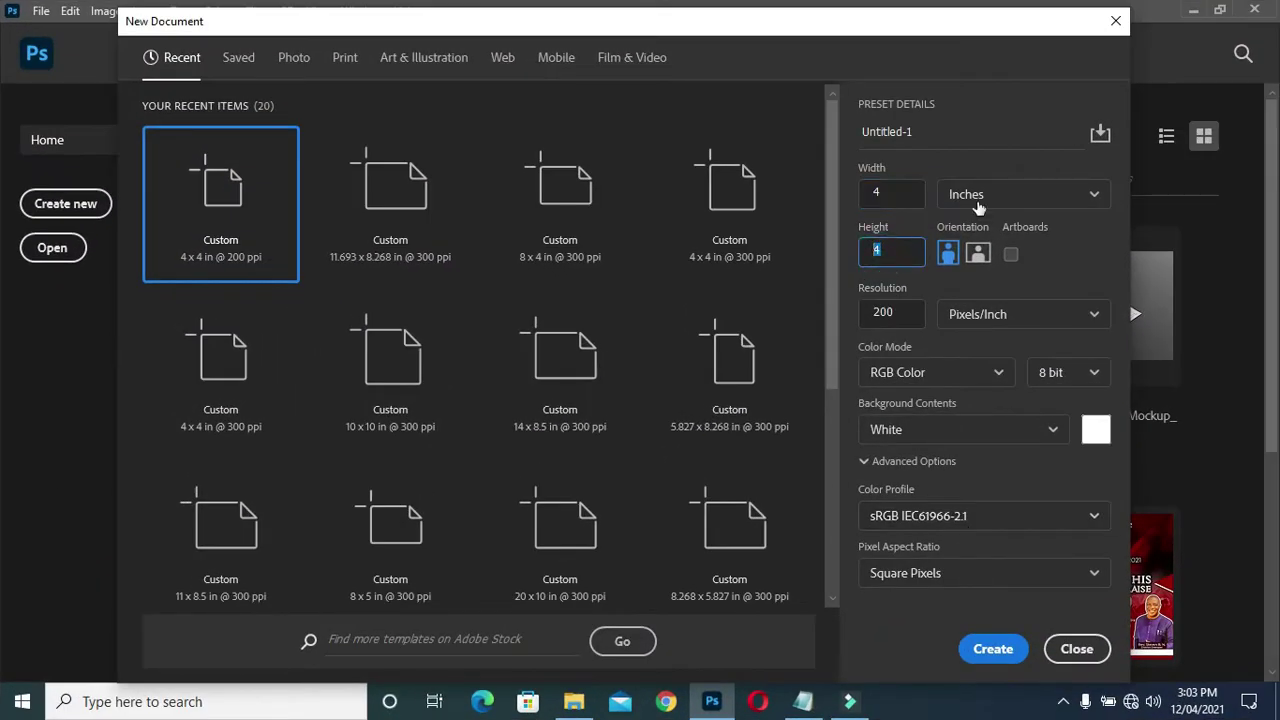
left_click(992, 648)
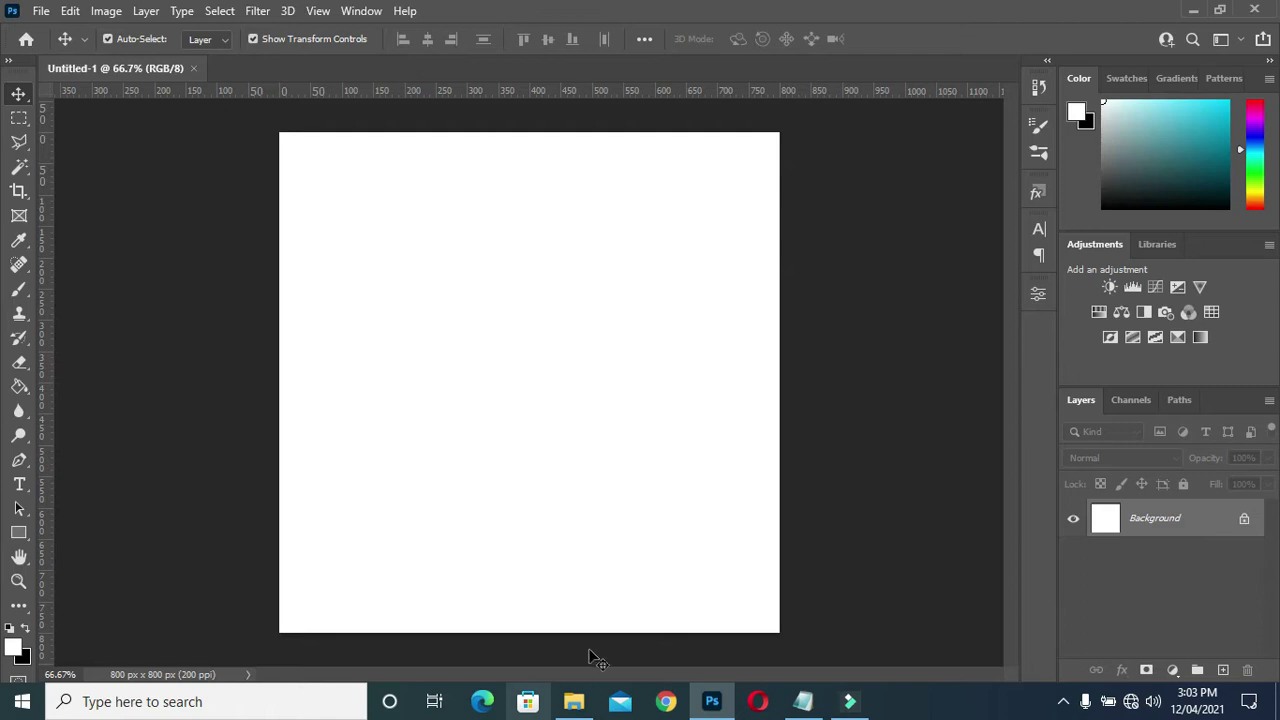
left_click(574, 701)
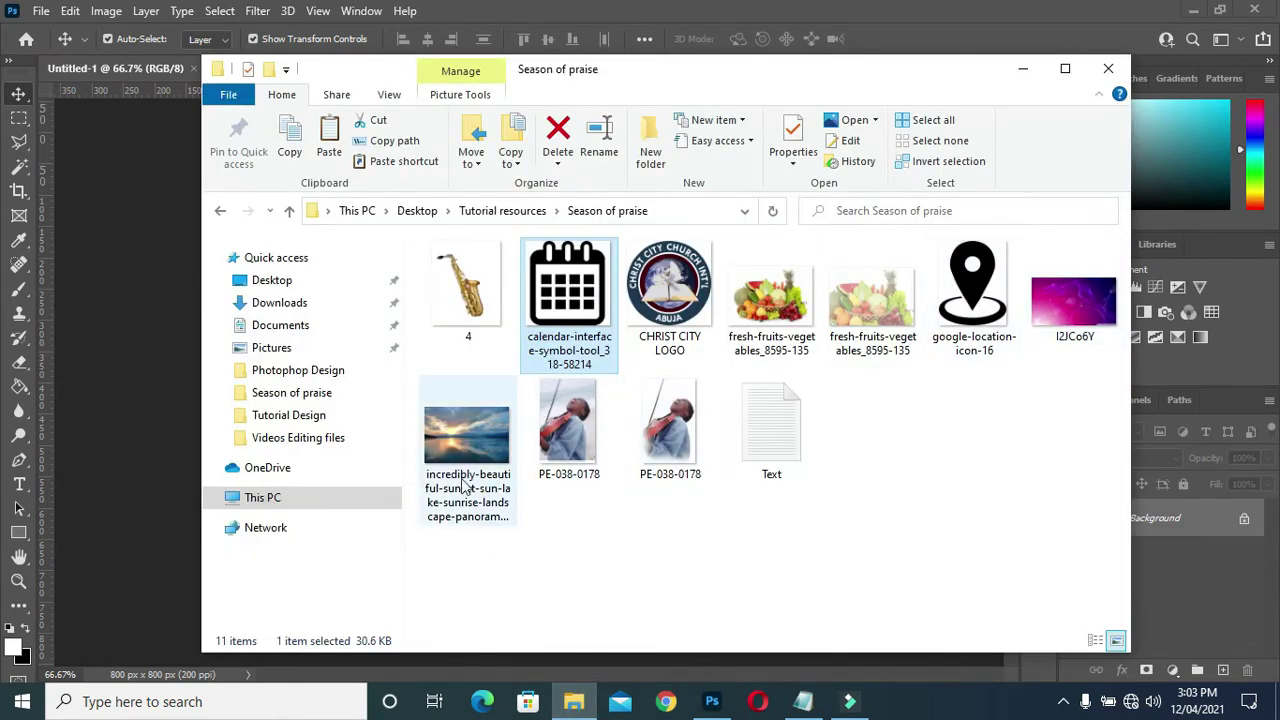
left_click(1023, 68)
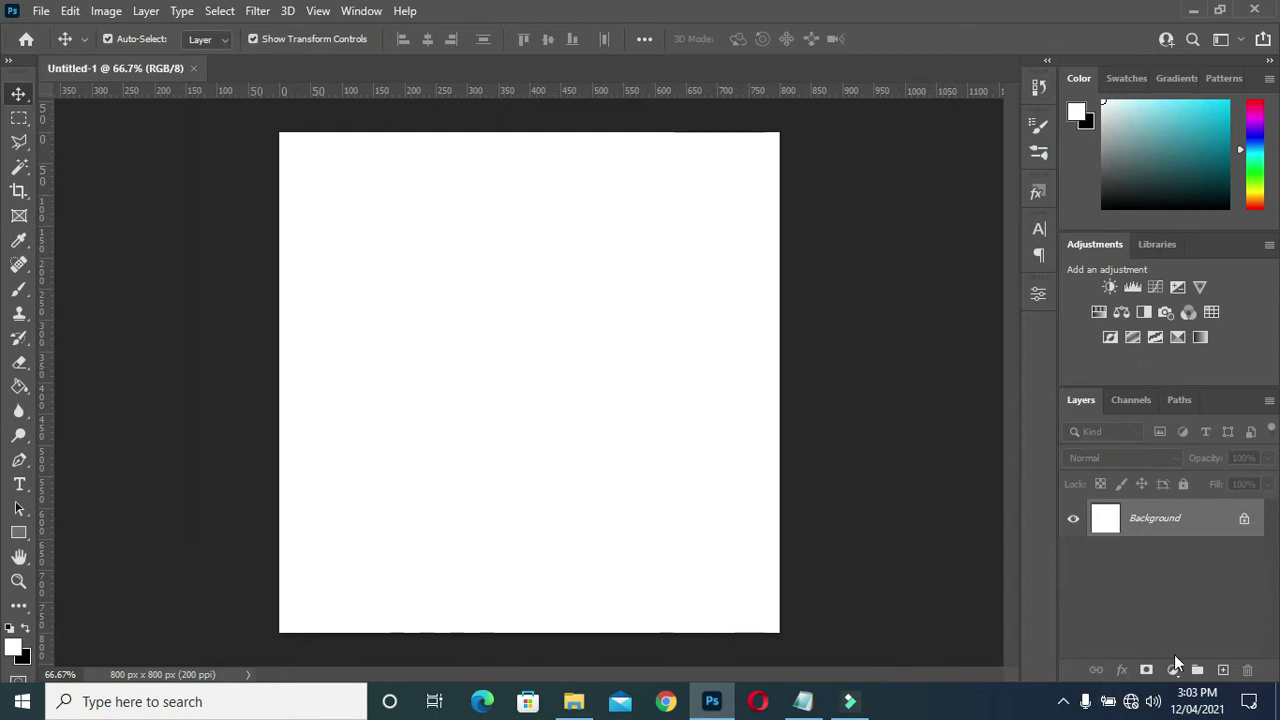
Add a Solid Color fill layer in dark navy #253144, pasting the hex code from the notes
left_click(1172, 670)
left_click(1152, 344)
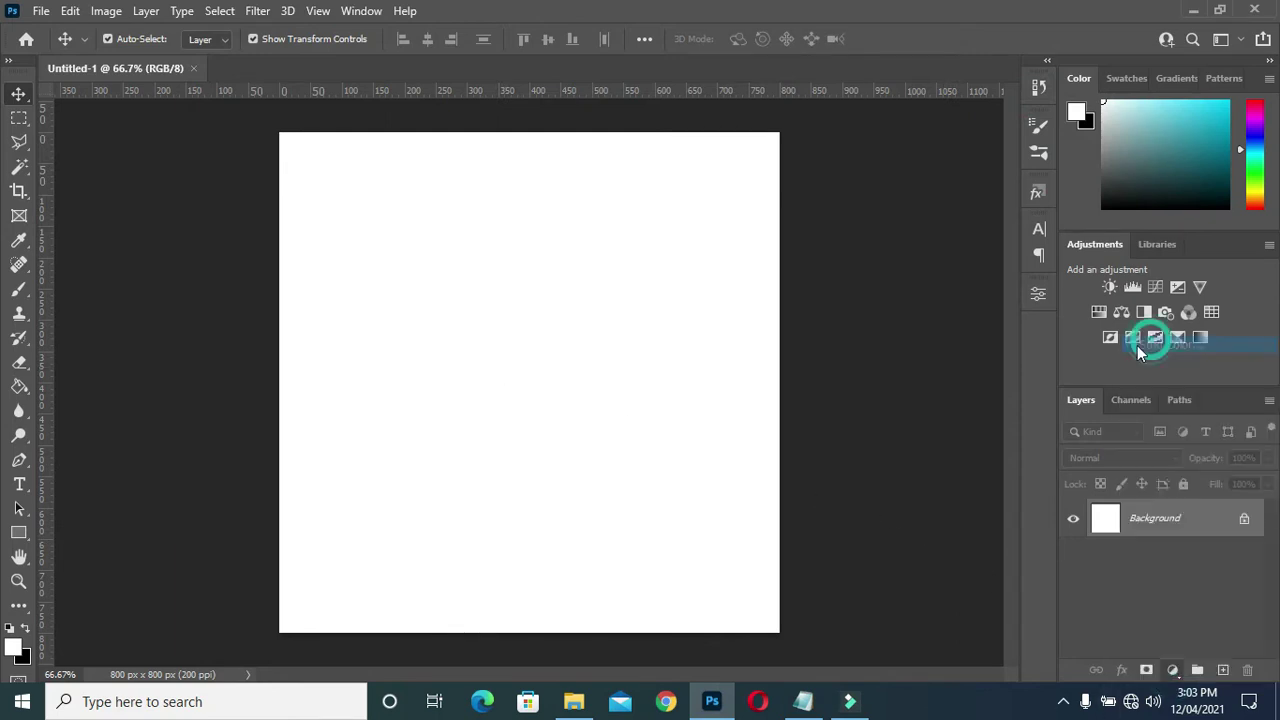
left_click(1106, 452)
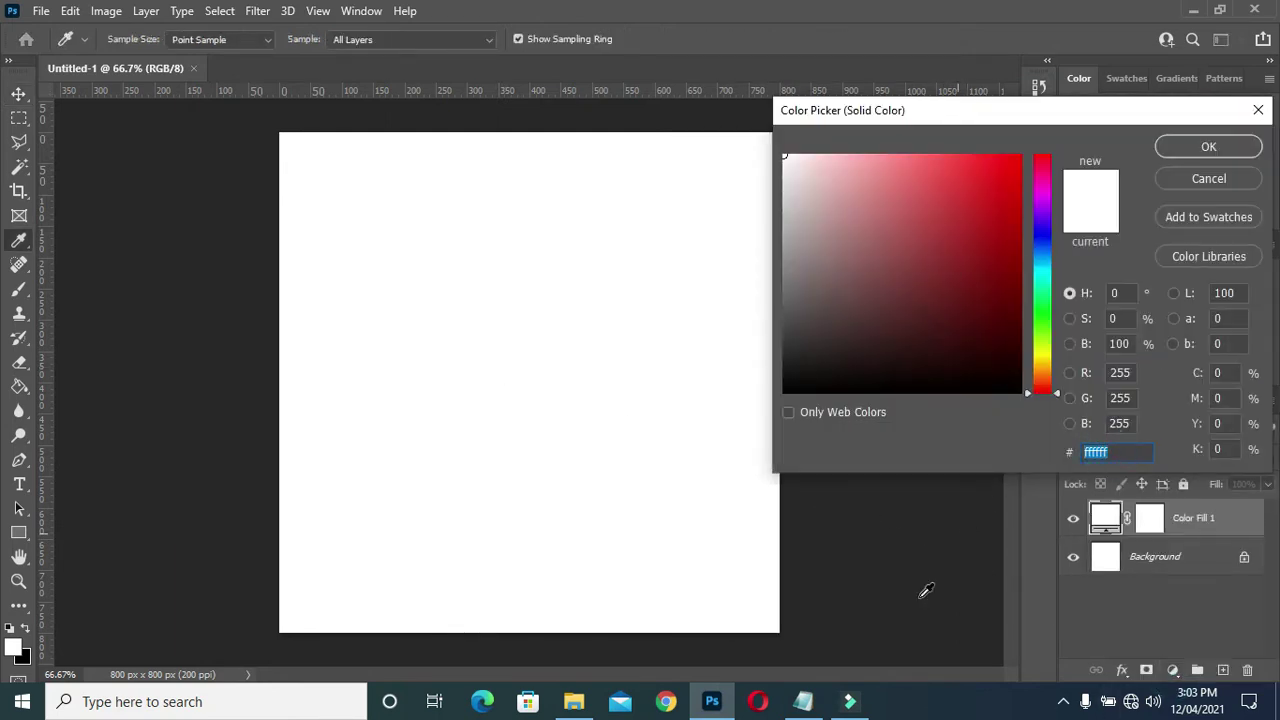
left_click(803, 701)
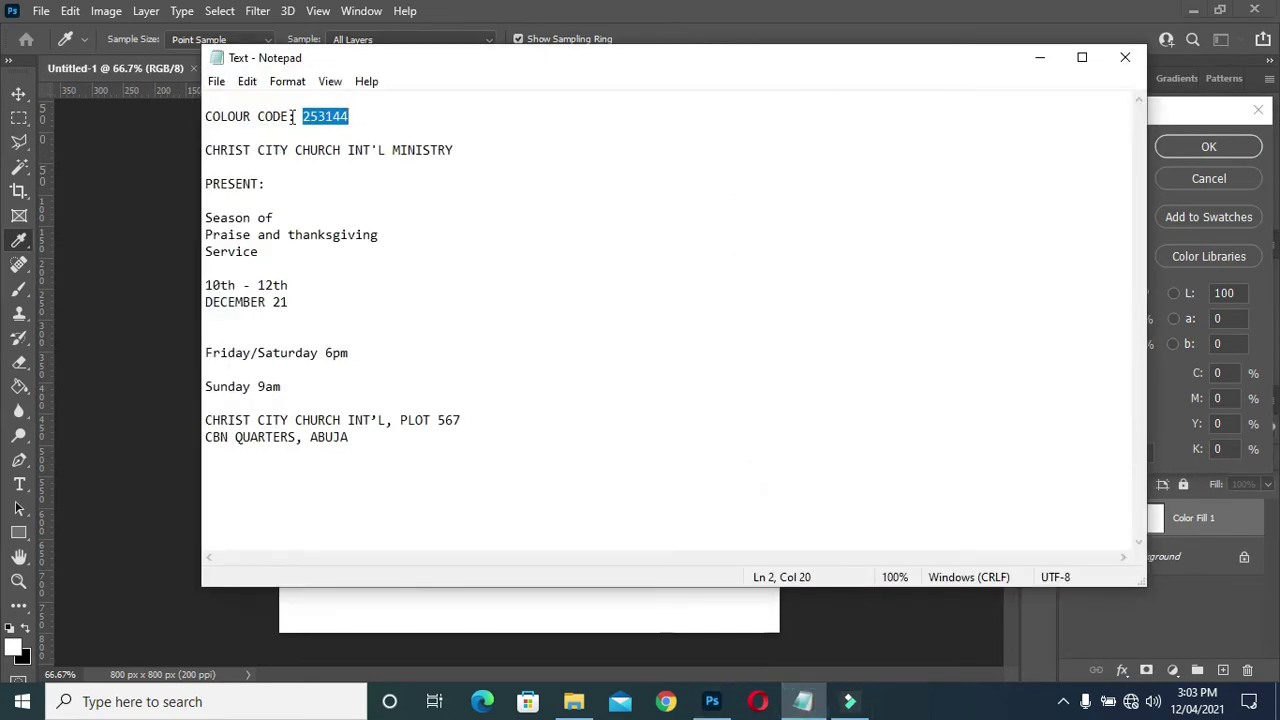
left_click(1040, 57)
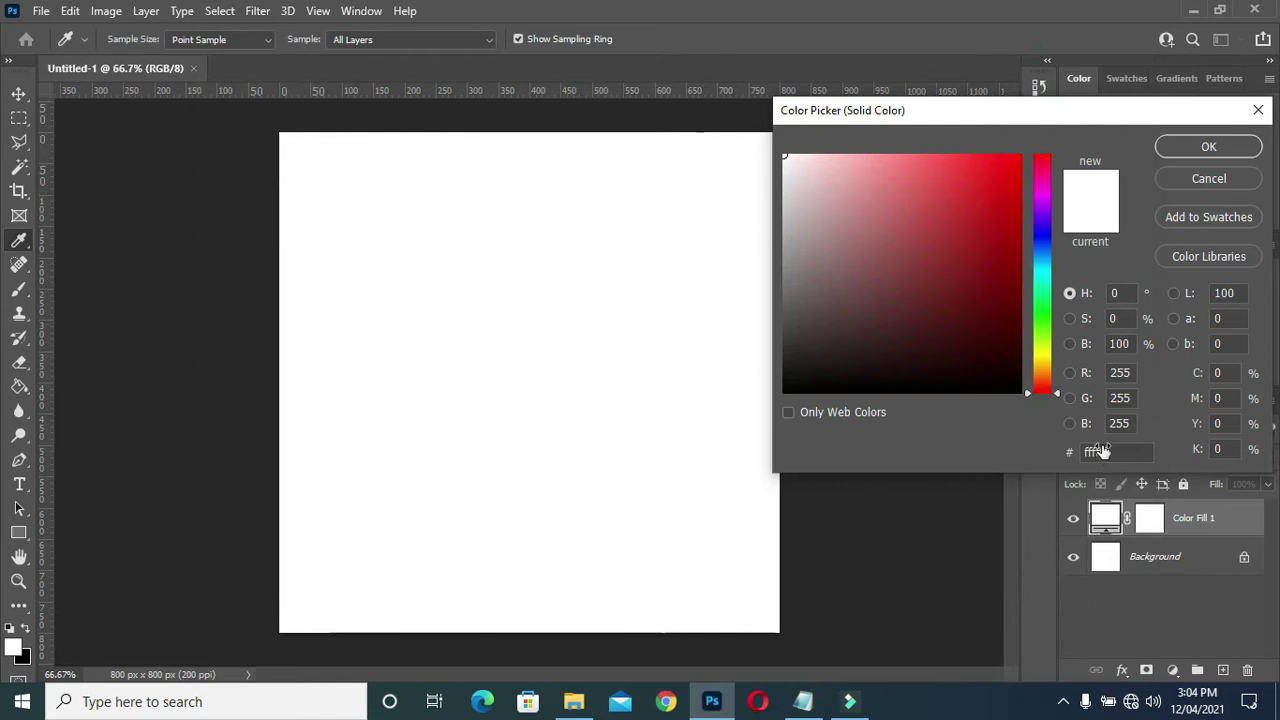
double_click(1100, 452)
type("253144")
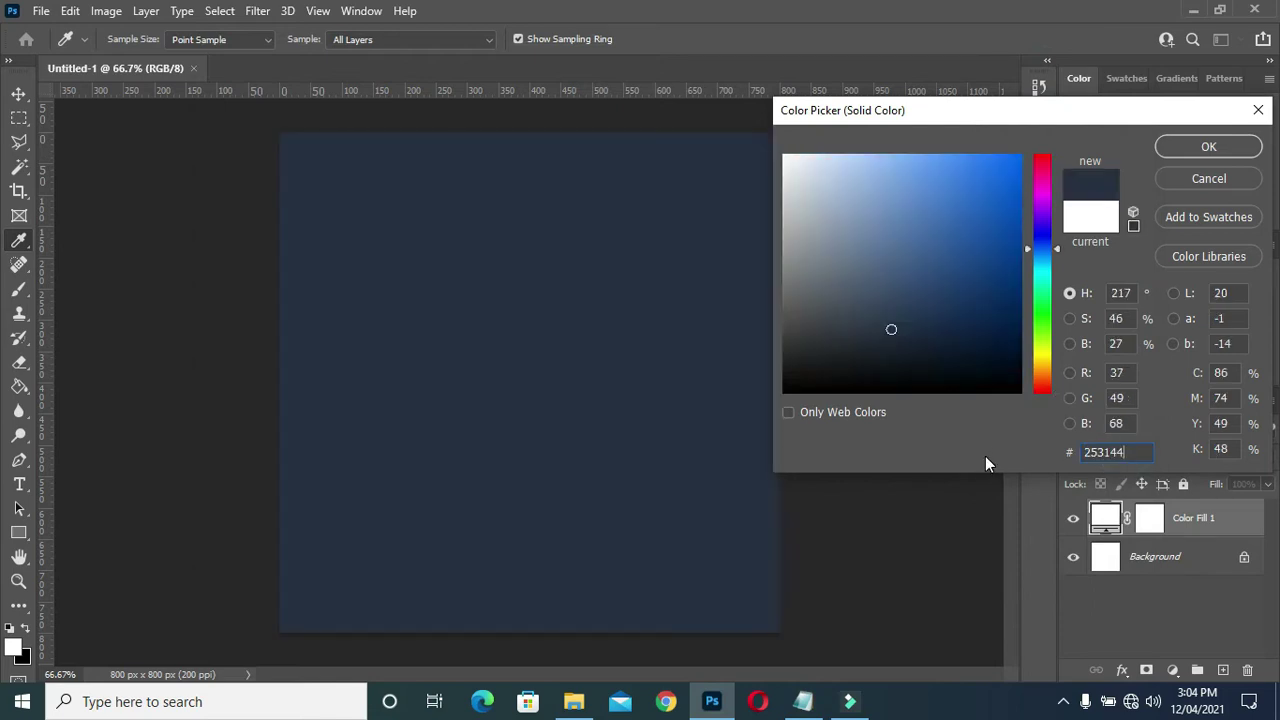
left_click(1183, 147)
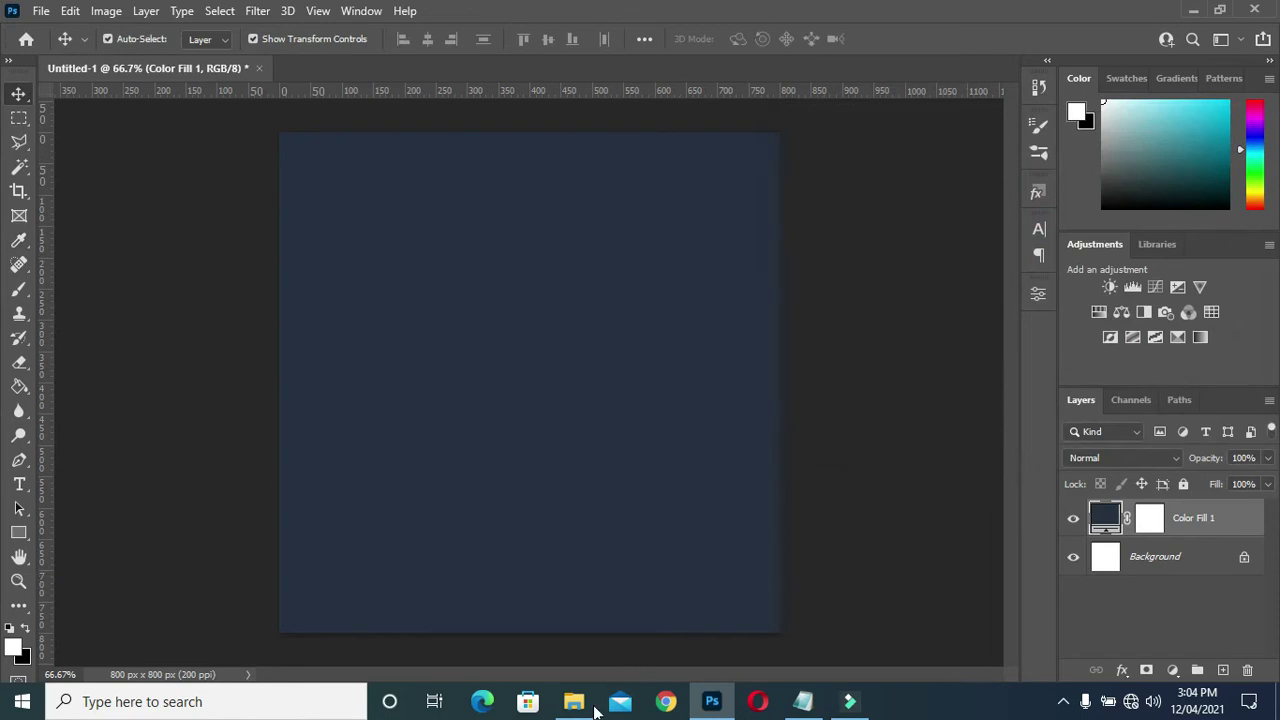
left_click(578, 704)
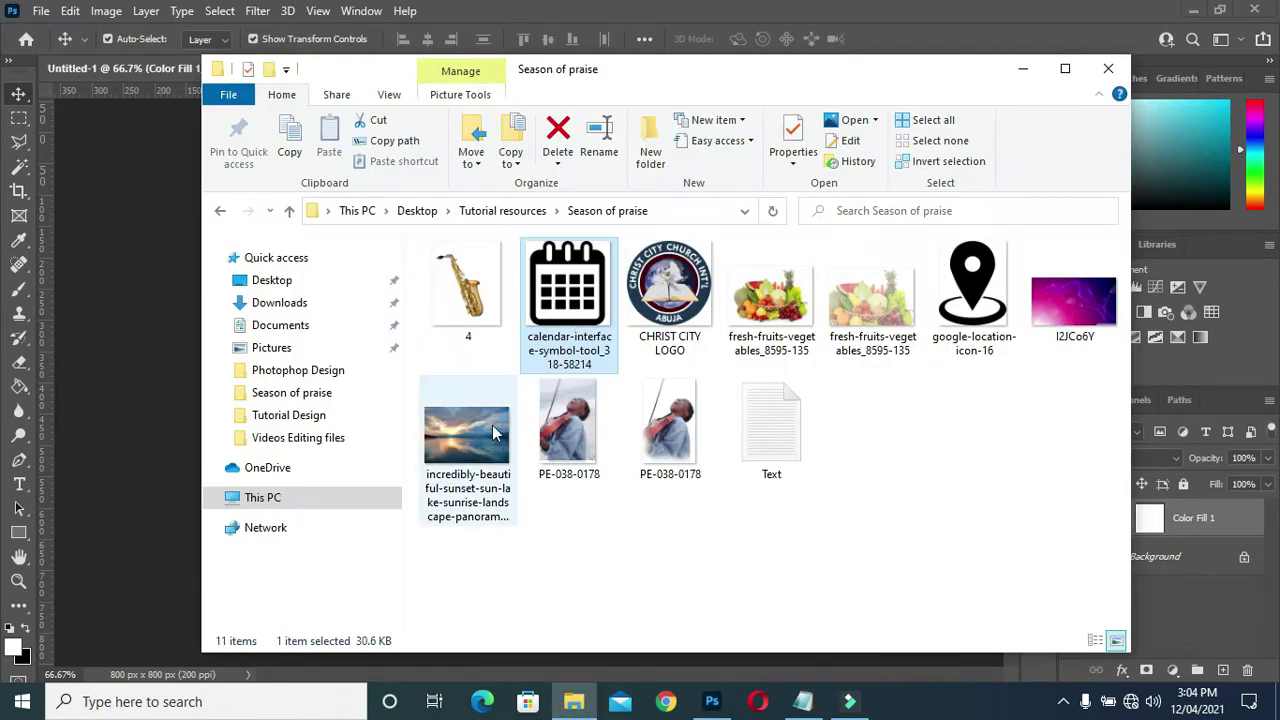
Place the I2JCo6Y background image and scale it to cover the whole canvas
double_click(1080, 310)
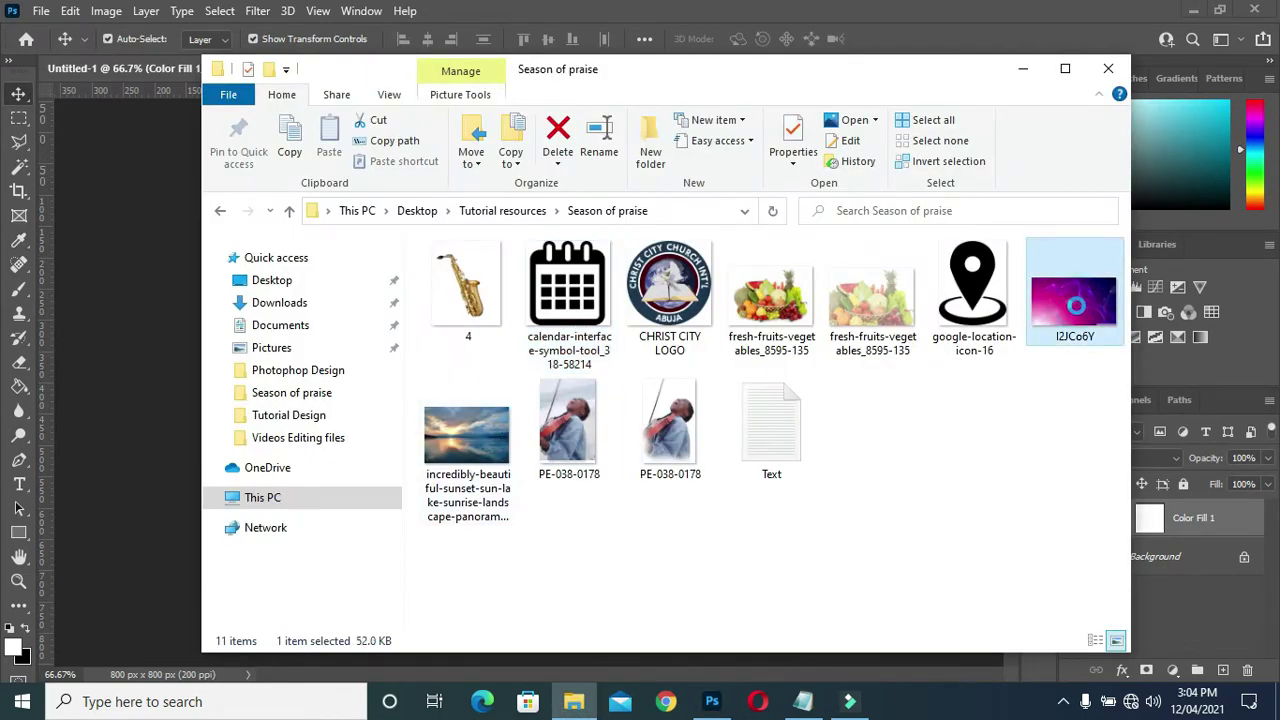
left_click_drag(1065, 310, 703, 682)
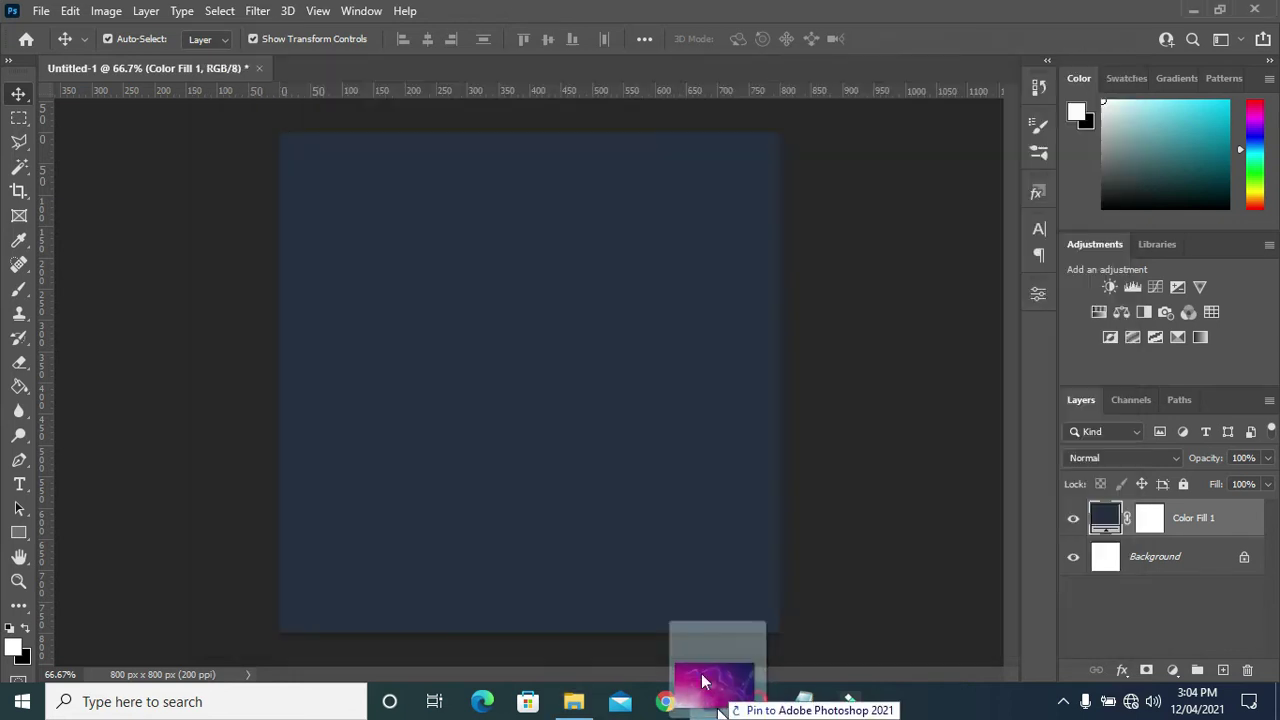
left_click_drag(703, 682, 595, 458)
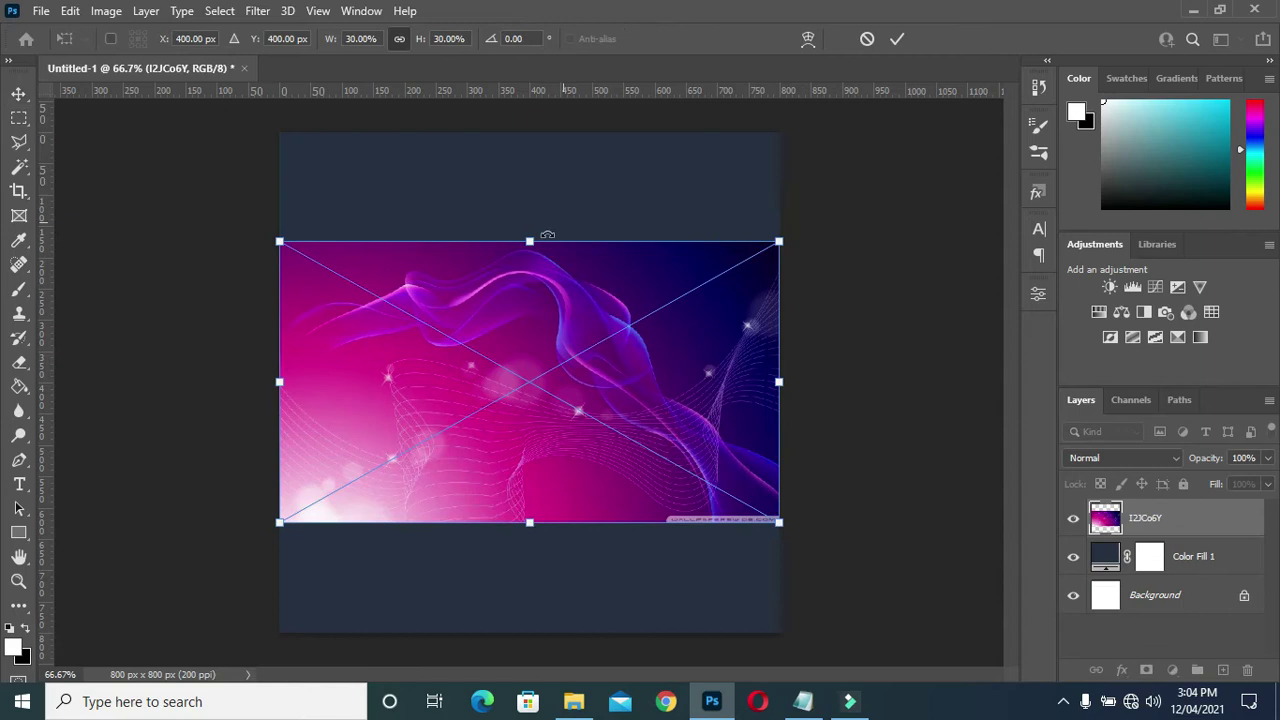
left_click_drag(530, 241, 529, 108)
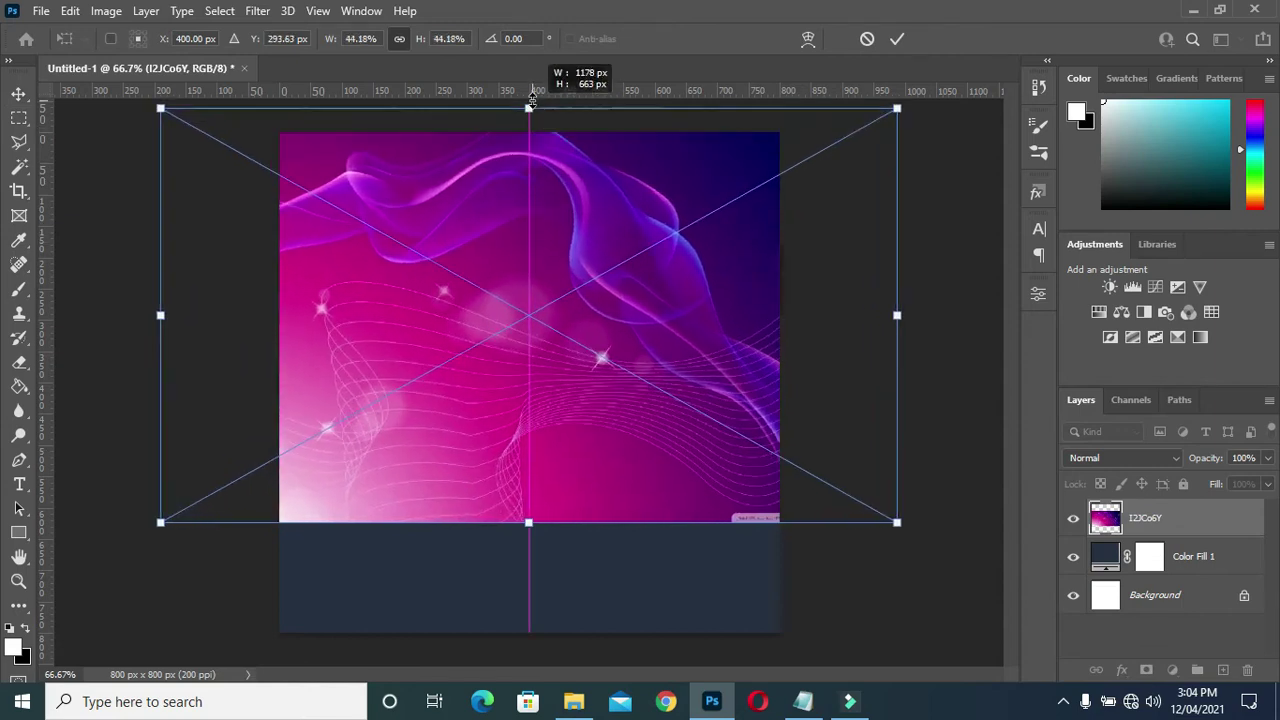
left_click_drag(519, 360, 532, 527)
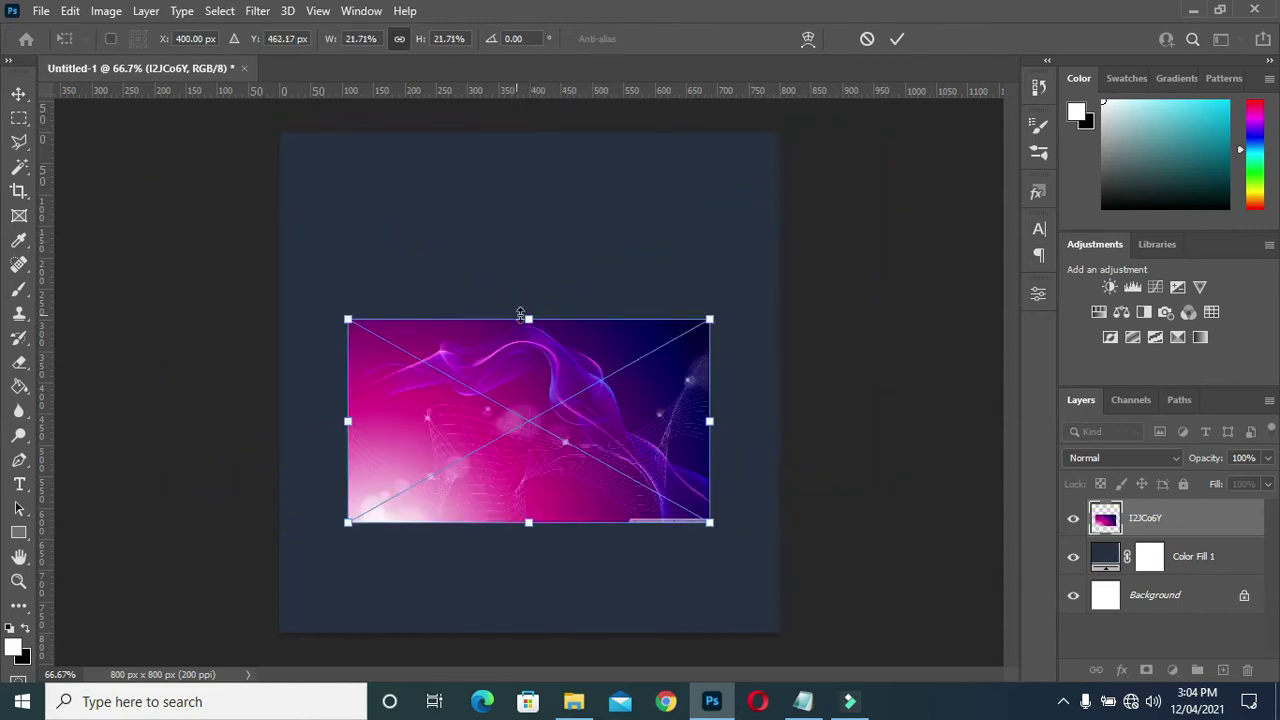
left_click_drag(527, 315, 538, 104)
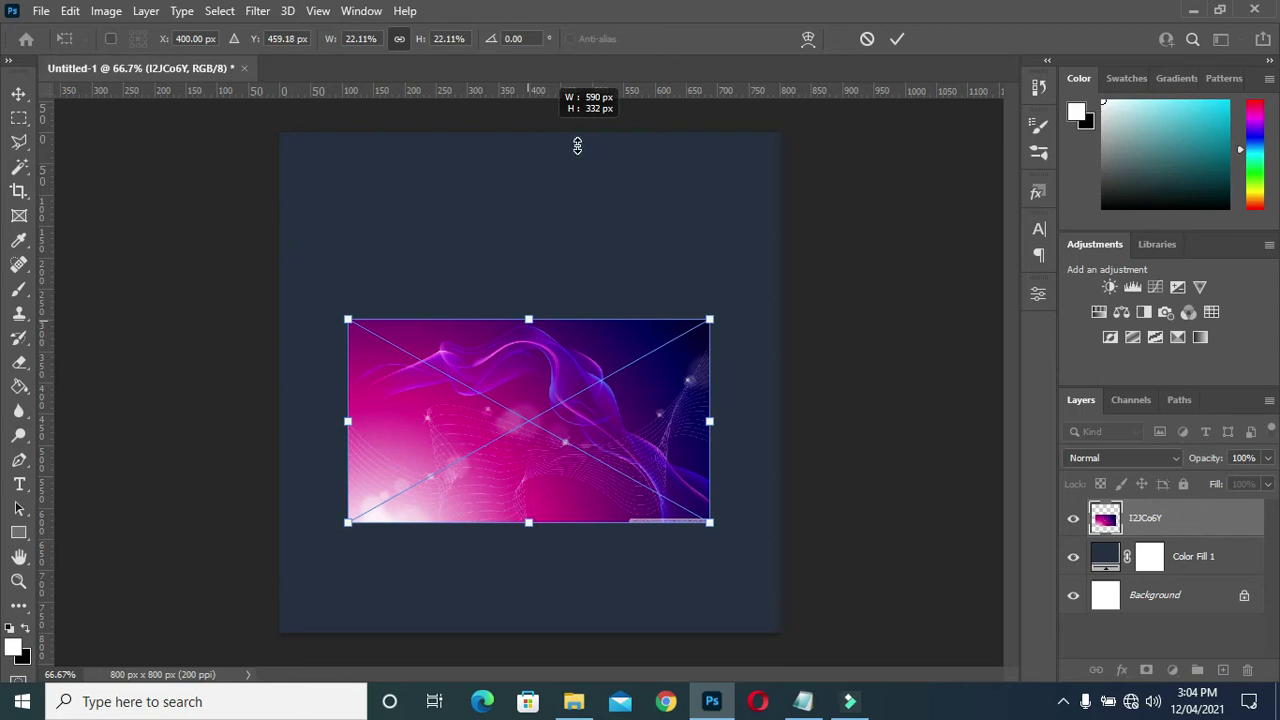
left_click_drag(577, 146, 506, 133)
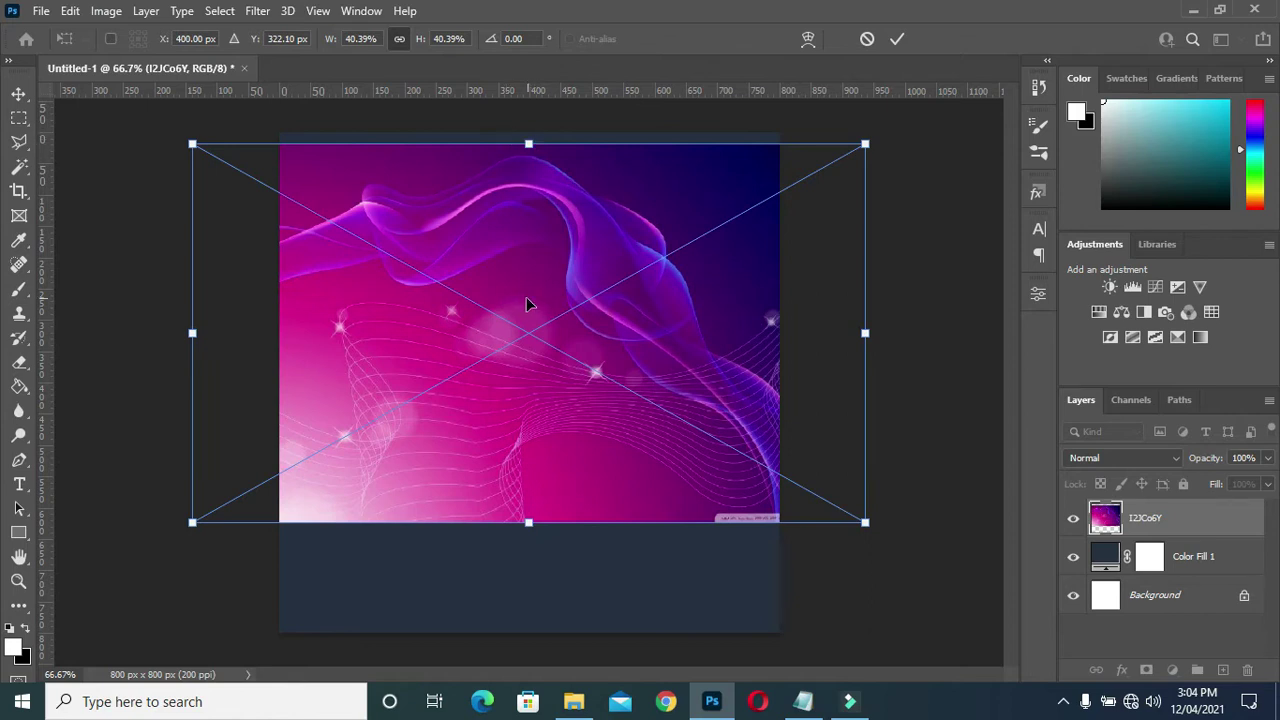
left_click_drag(529, 144, 528, 117)
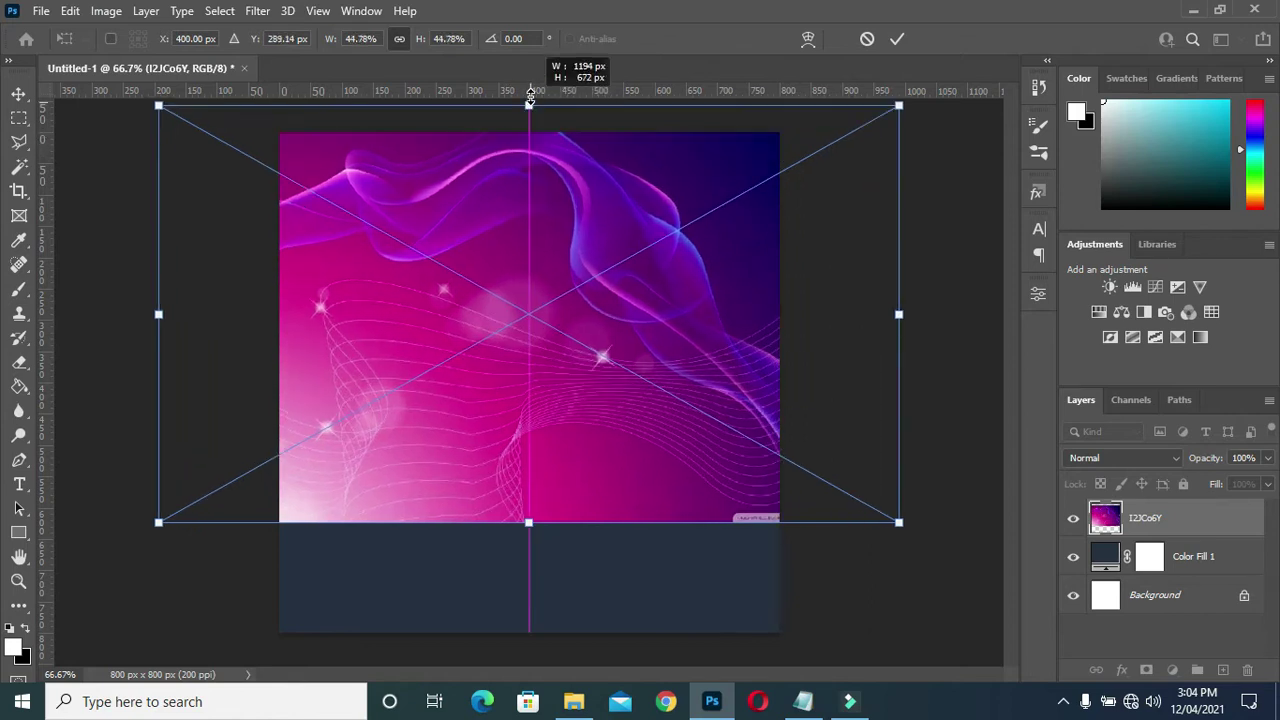
left_click_drag(526, 521, 525, 680)
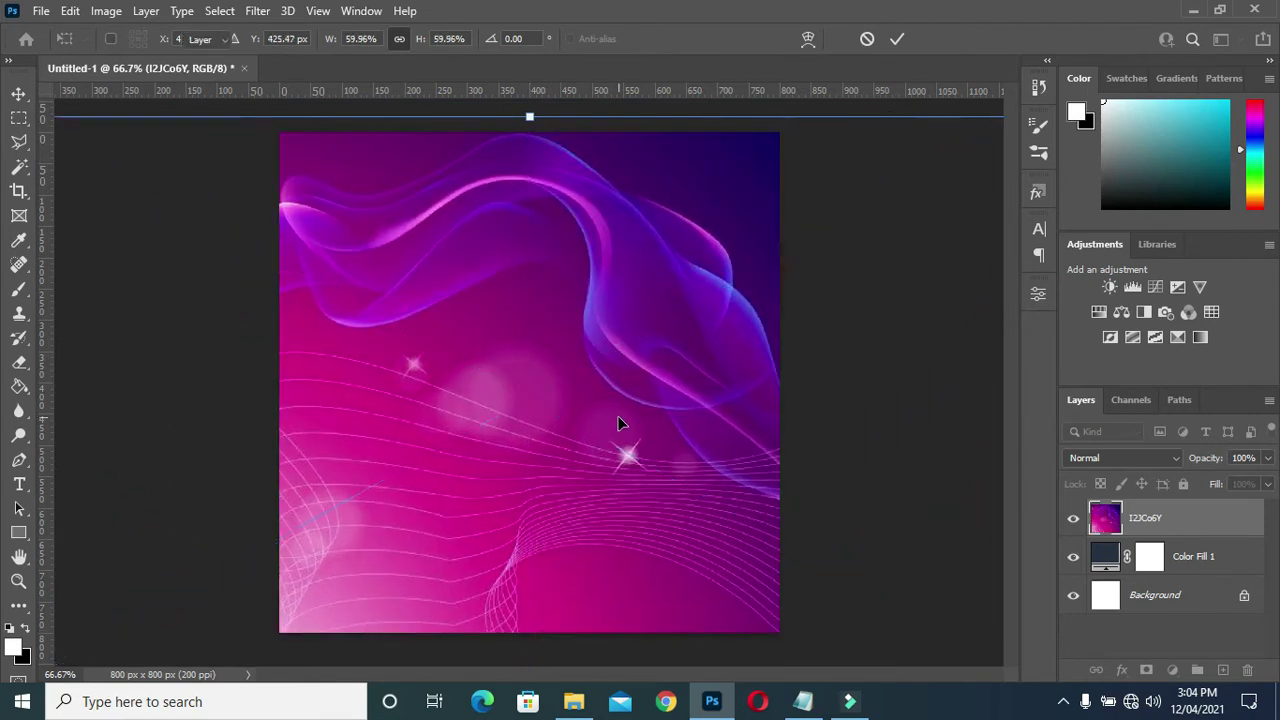
key("Return")
Apply a 10-pixel Gaussian Blur to the I2JCo6Y layer
left_click(256, 12)
mouse_move(268, 251)
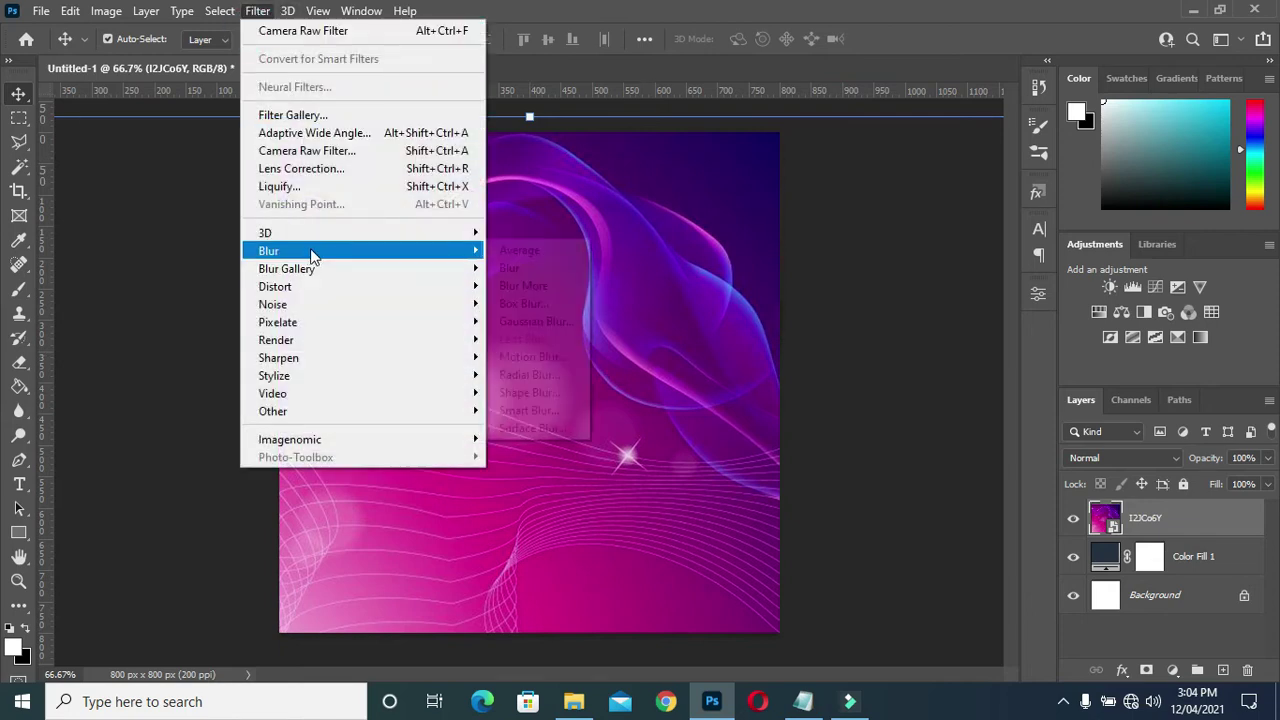
left_click(563, 322)
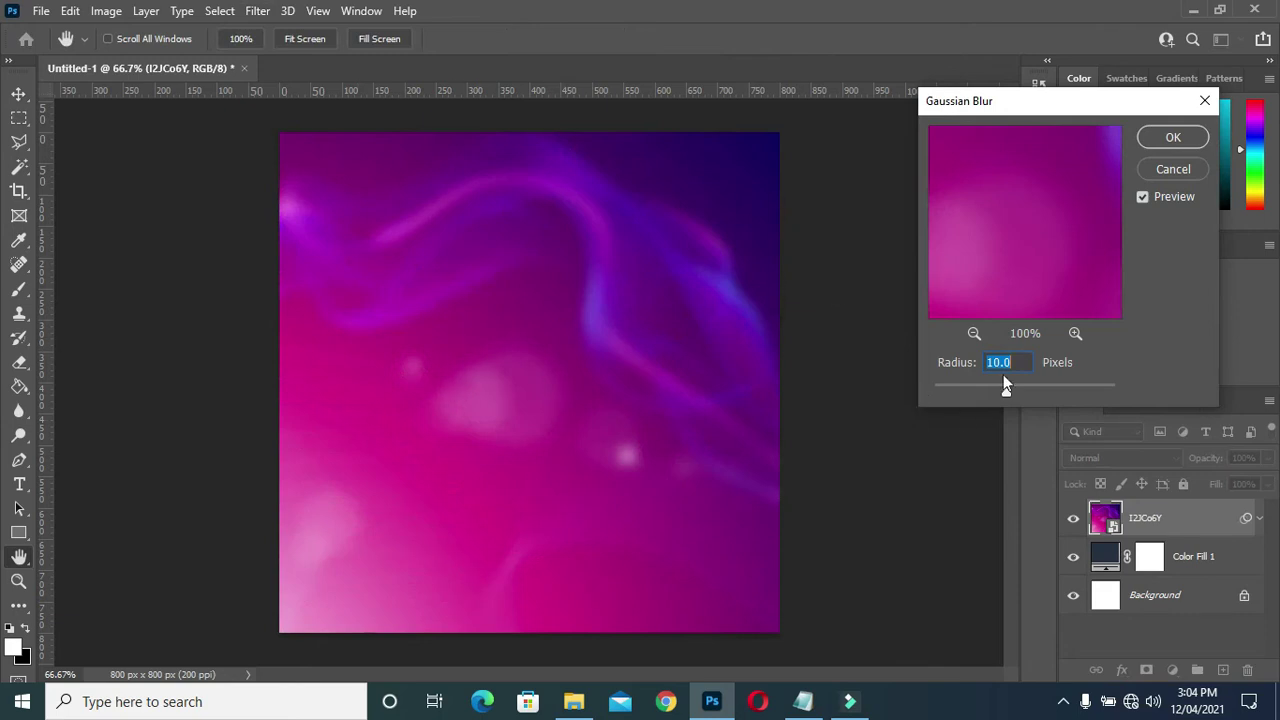
left_click(1017, 363)
left_click(1172, 137)
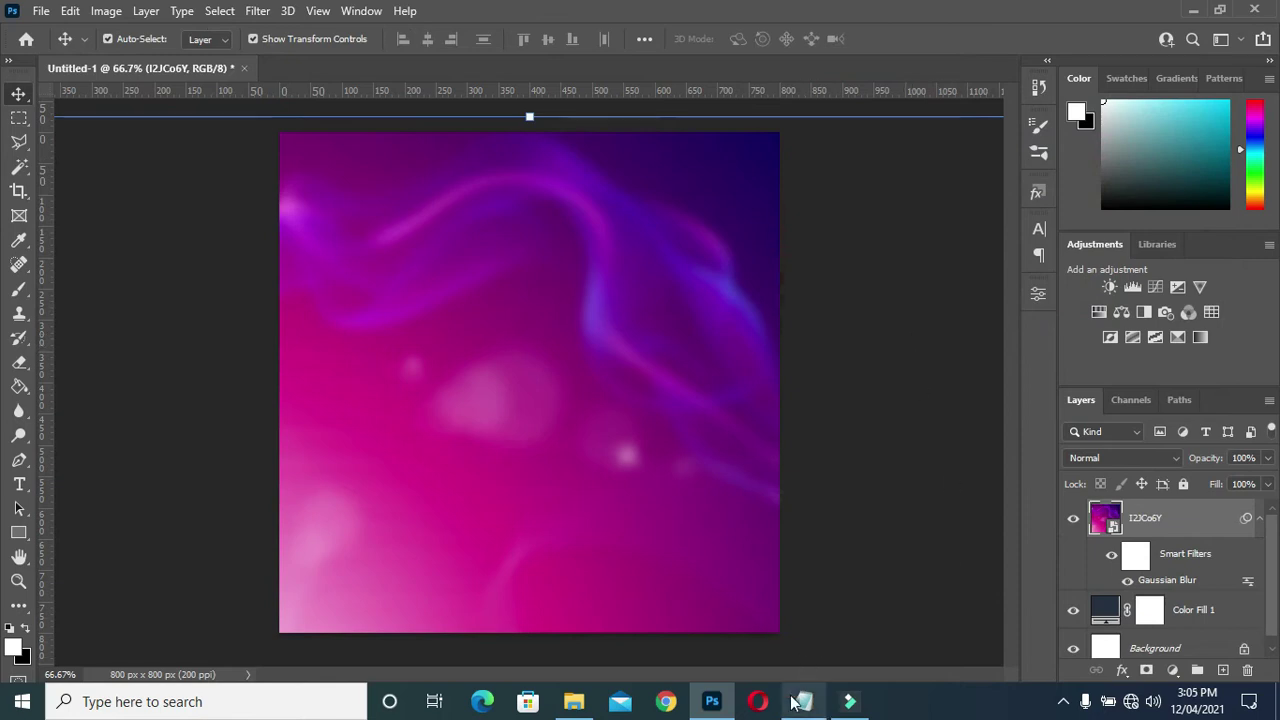
Place the sunset lake photo and stretch it across the canvas width
left_click(597, 705)
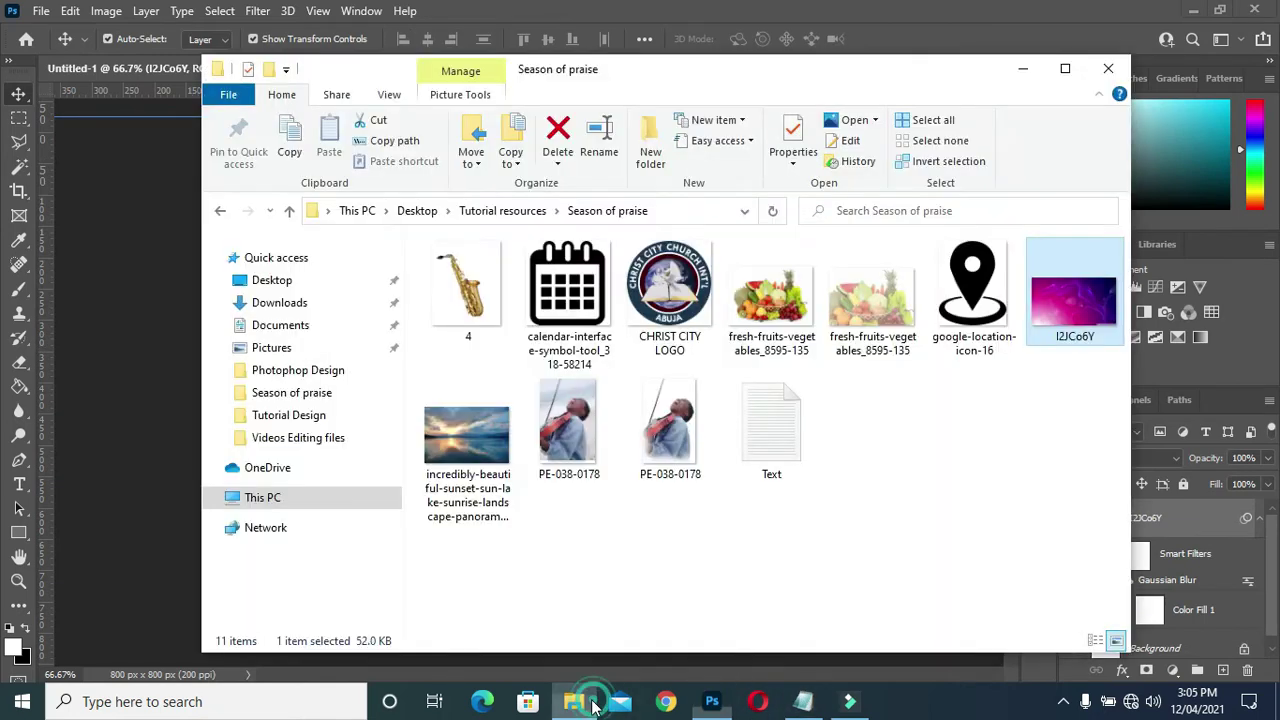
left_click(490, 435)
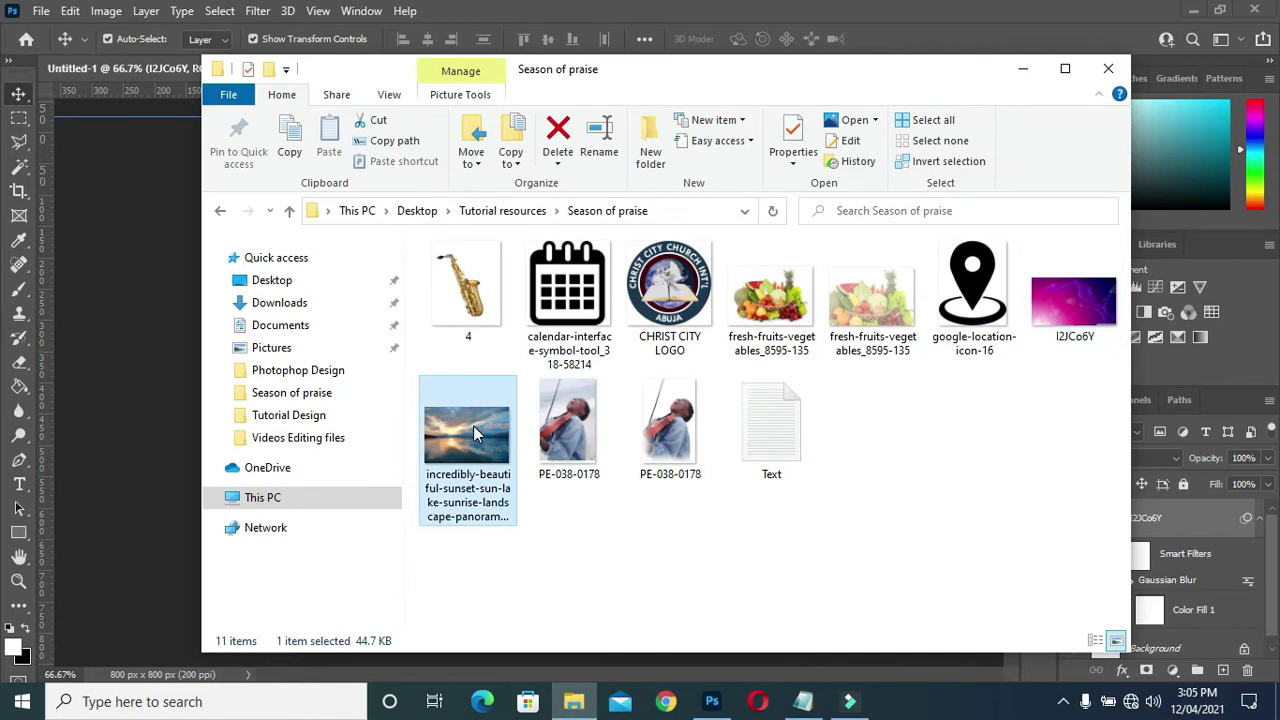
left_click_drag(162, 446, 159, 445)
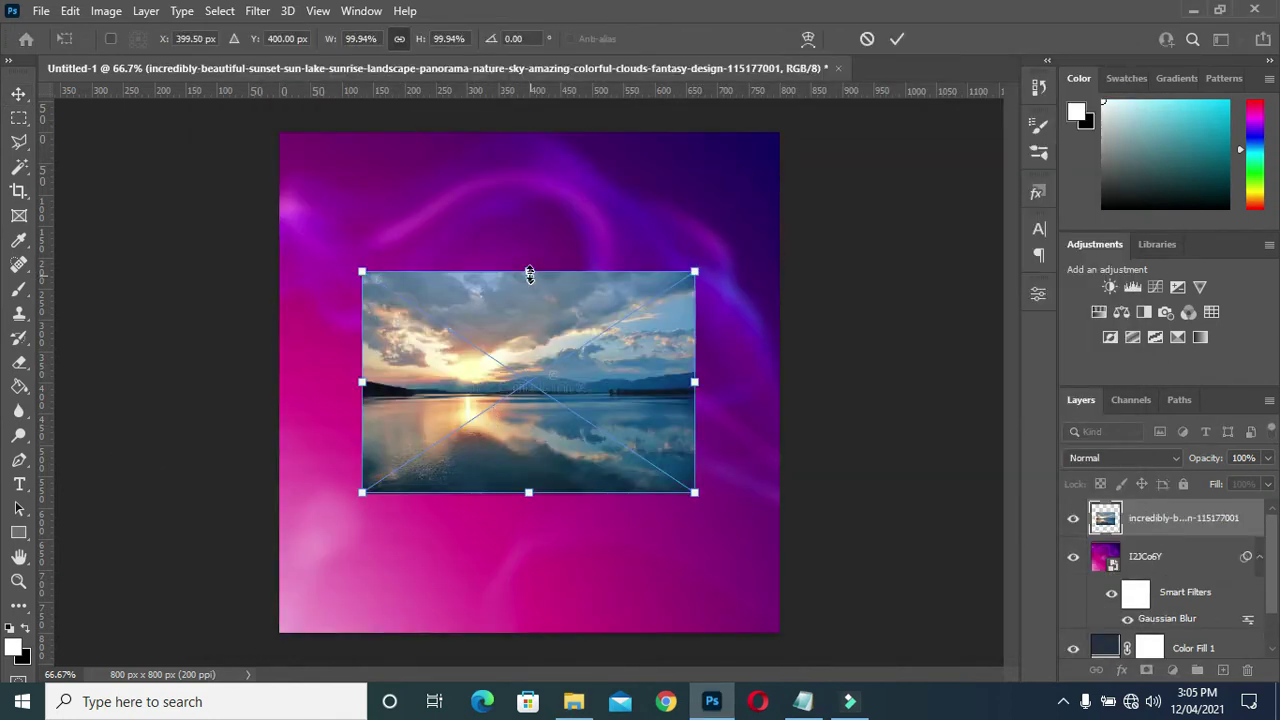
left_click_drag(529, 256, 534, 105)
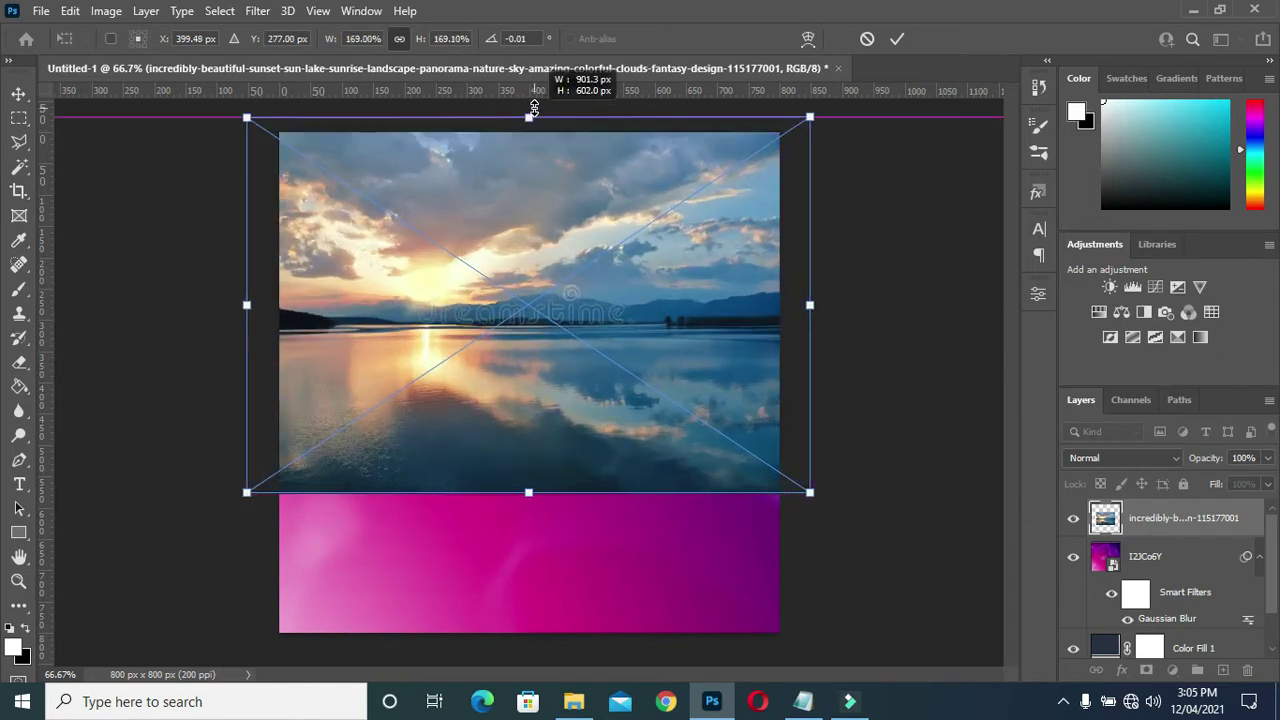
key("Return")
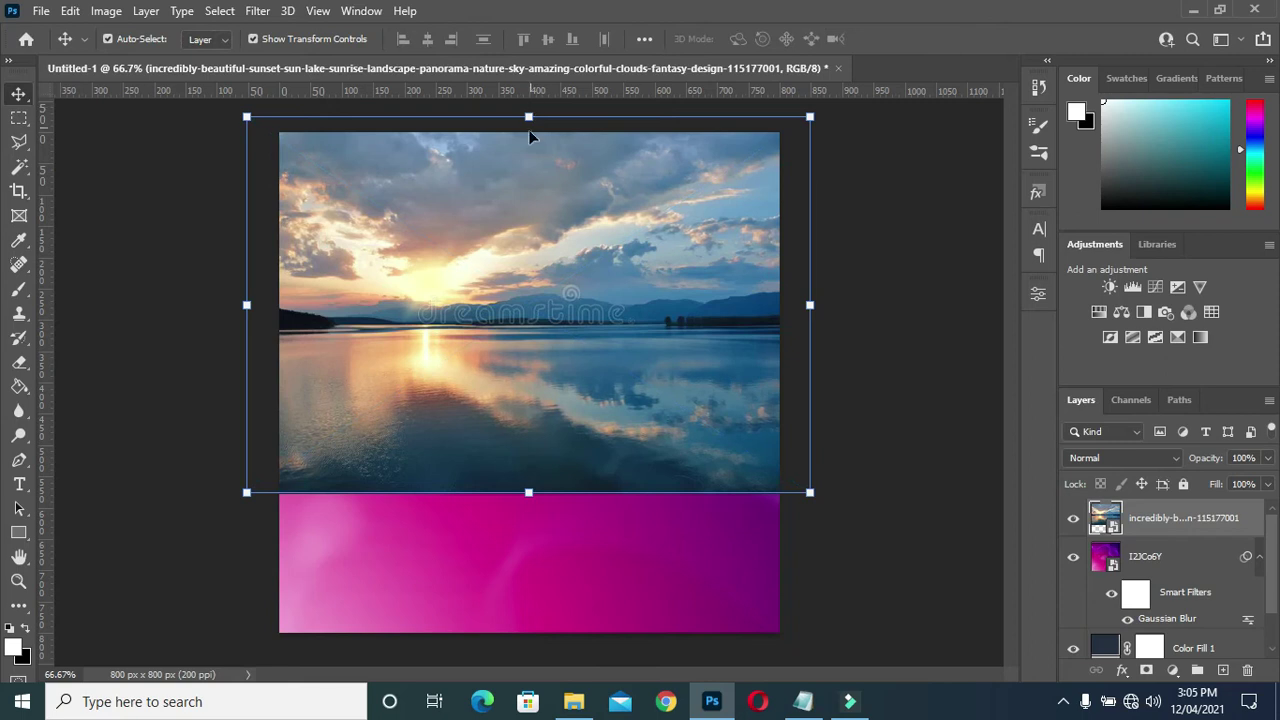
Blur the sunset photo with a 10-pixel Gaussian Blur
left_click(259, 11)
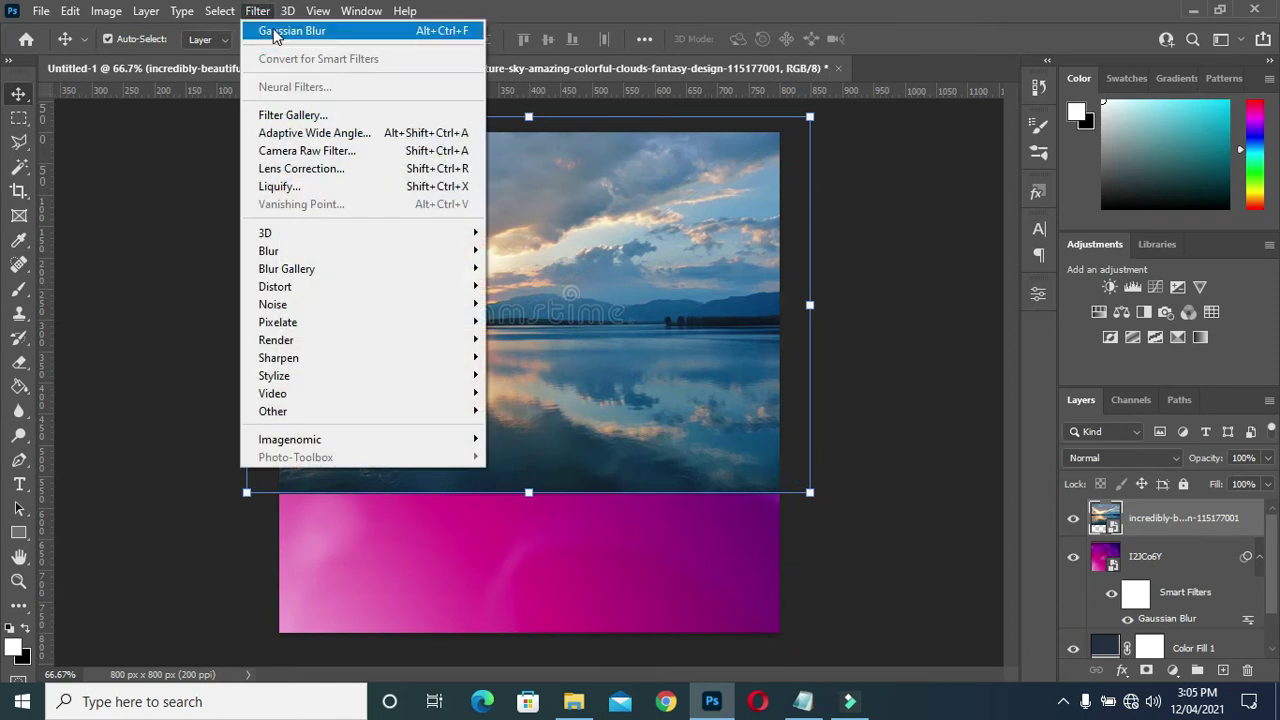
mouse_move(268, 251)
left_click(538, 321)
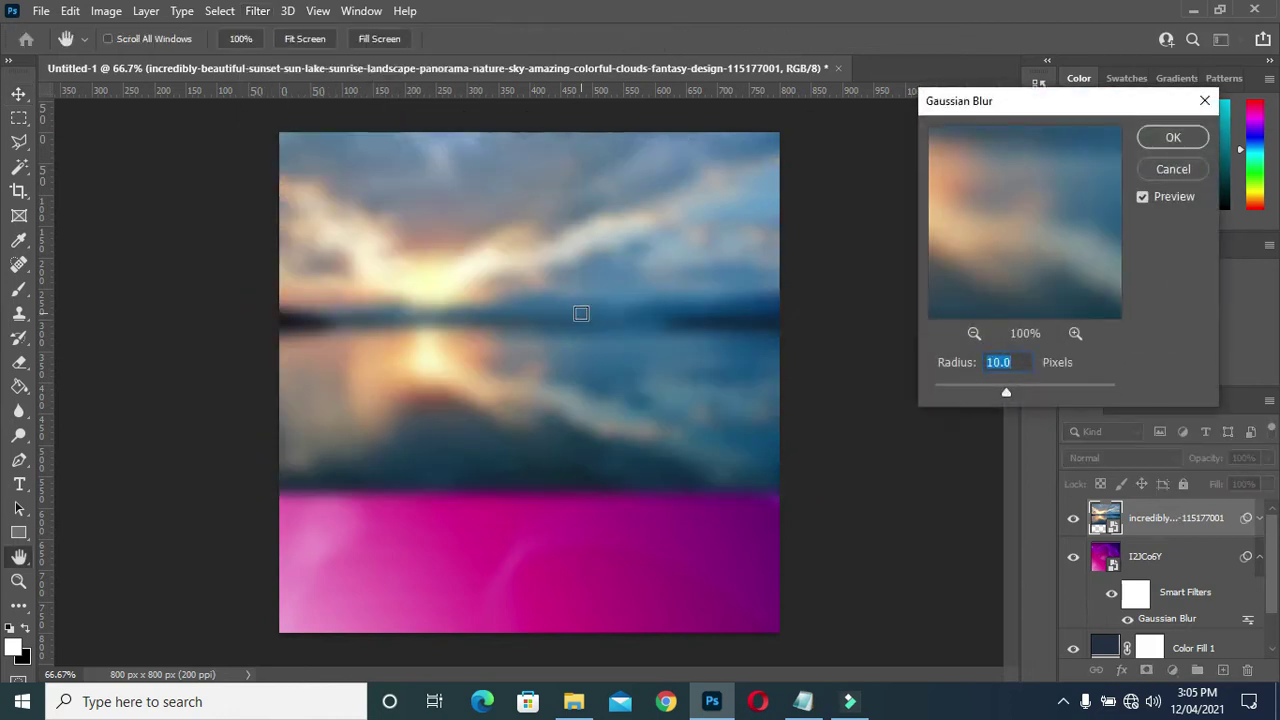
left_click(1185, 141)
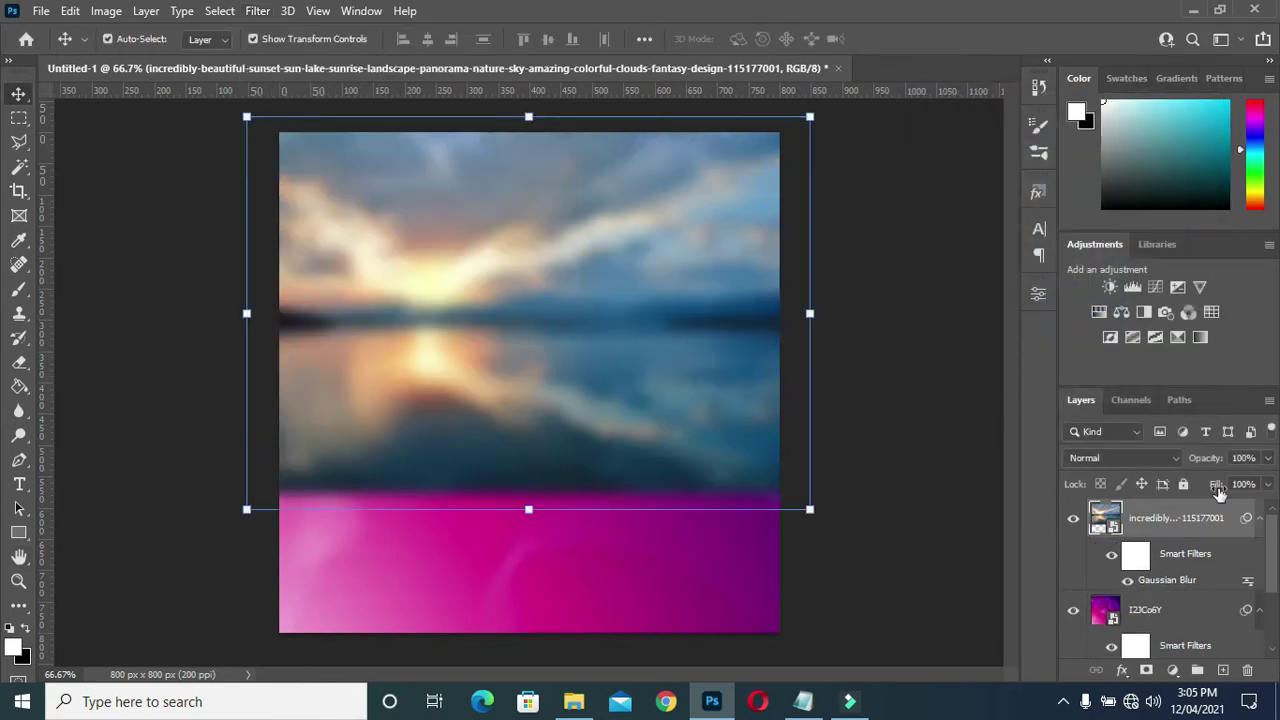
left_click(1258, 519)
left_click(1258, 560)
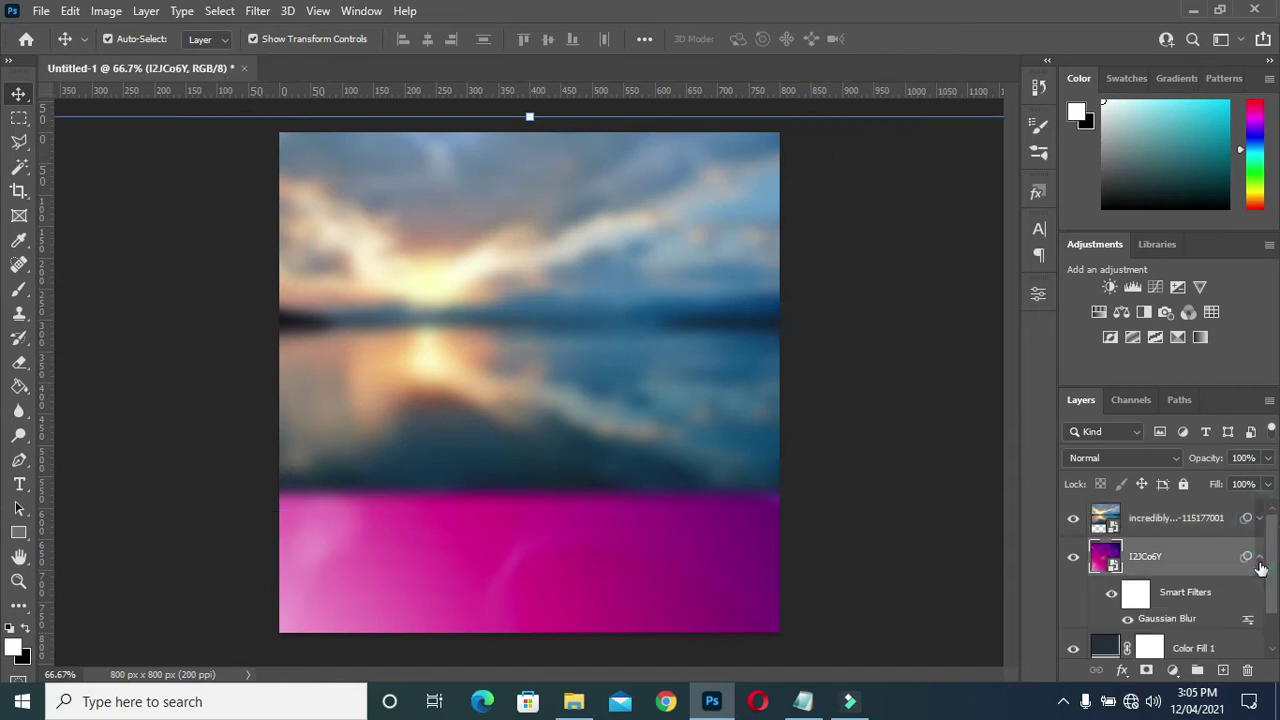
Add a layer mask to the sunset and paint out its lower part with a 200 brush
left_click(1136, 530)
left_click(1146, 672)
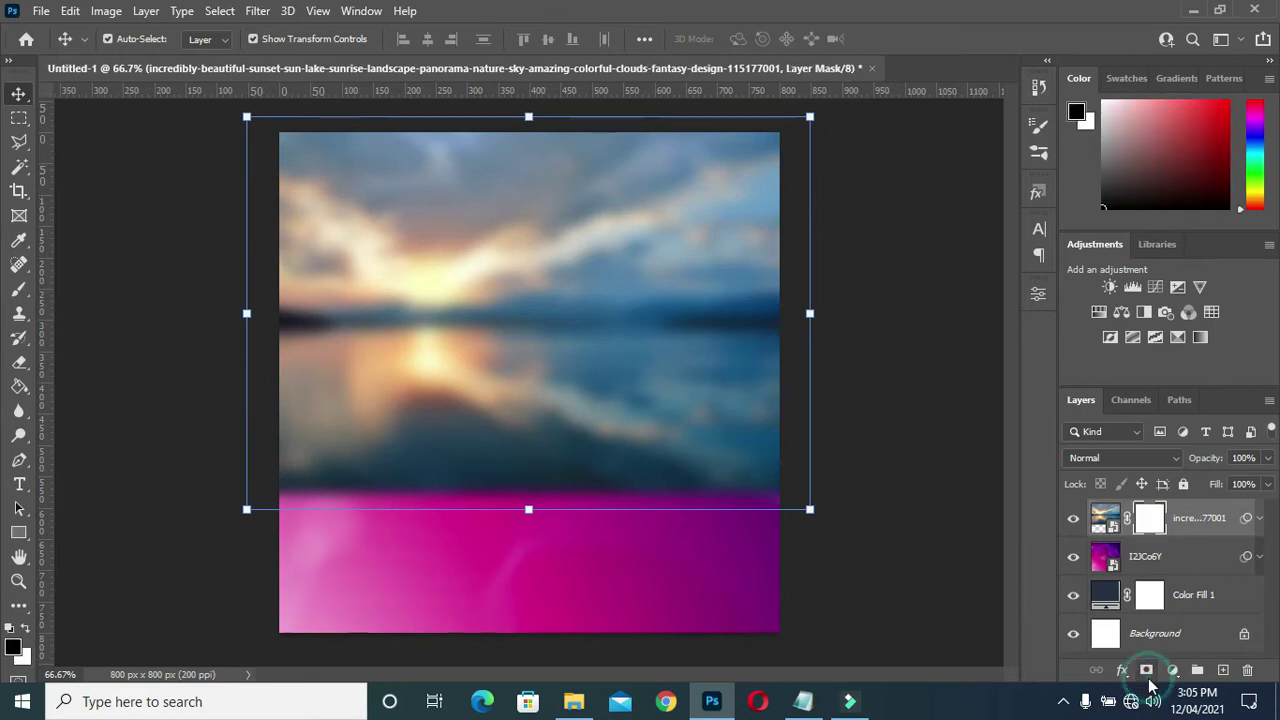
left_click(18, 289)
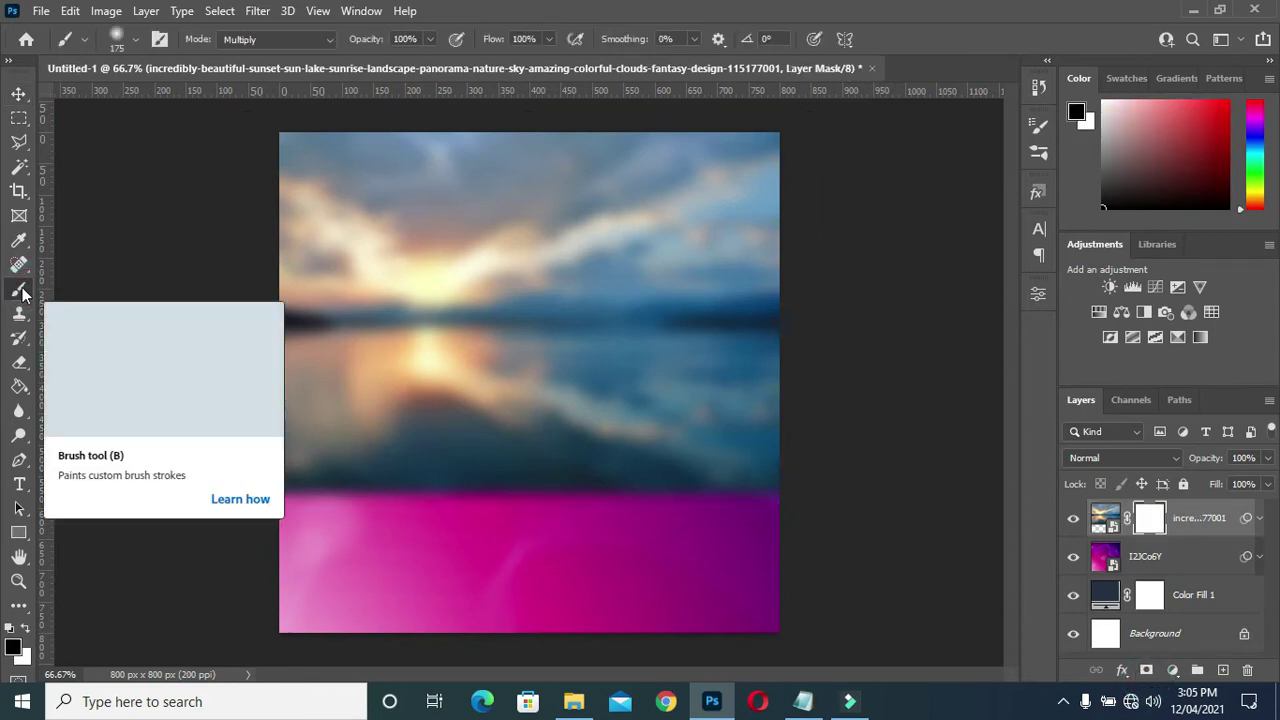
key("bracketright")
left_click_drag(263, 474, 823, 463)
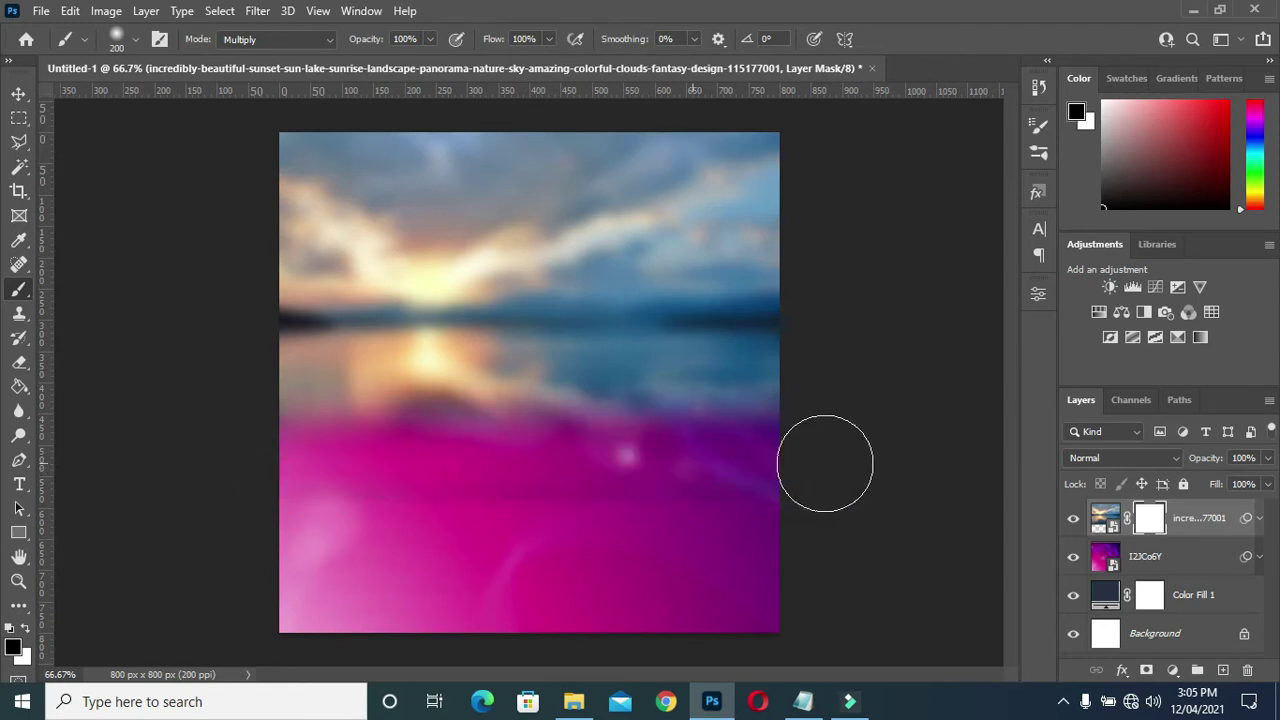
left_click(18, 93)
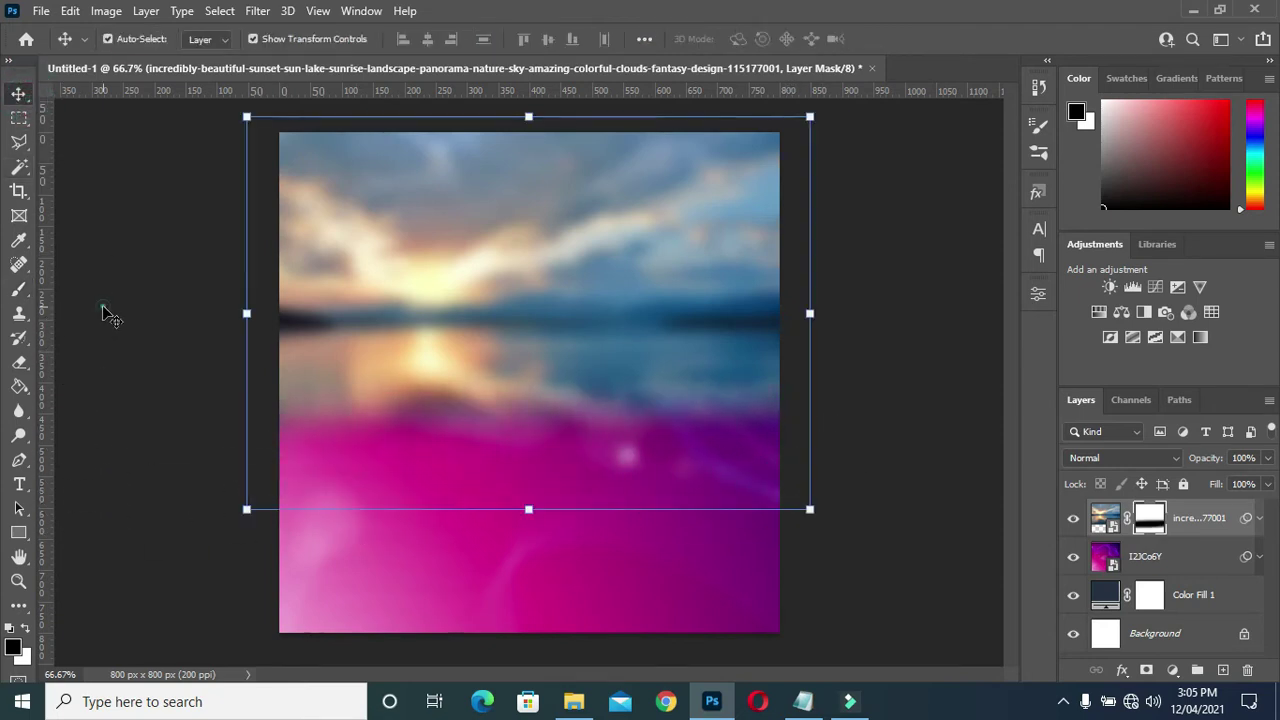
key("x")
left_click(905, 583)
Set the I2JCo6Y layer to Soft Light and the sunset layer to Overlay
left_click(1152, 562)
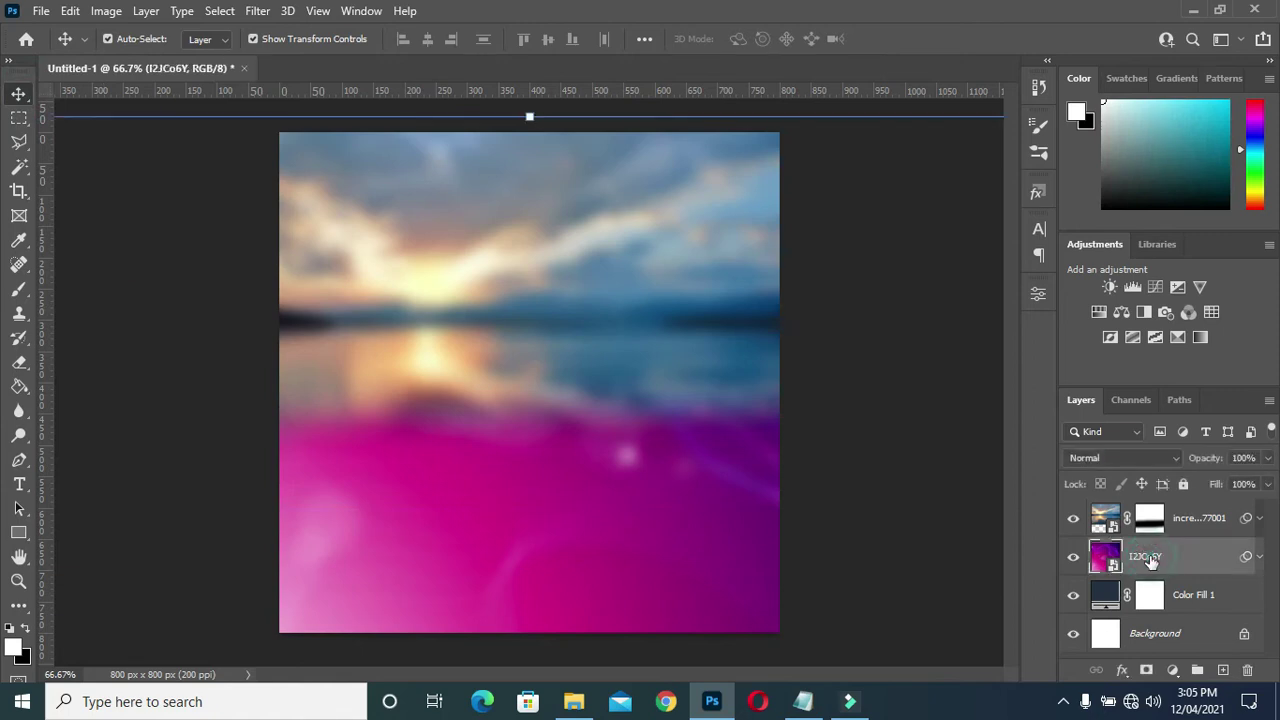
left_click(1130, 459)
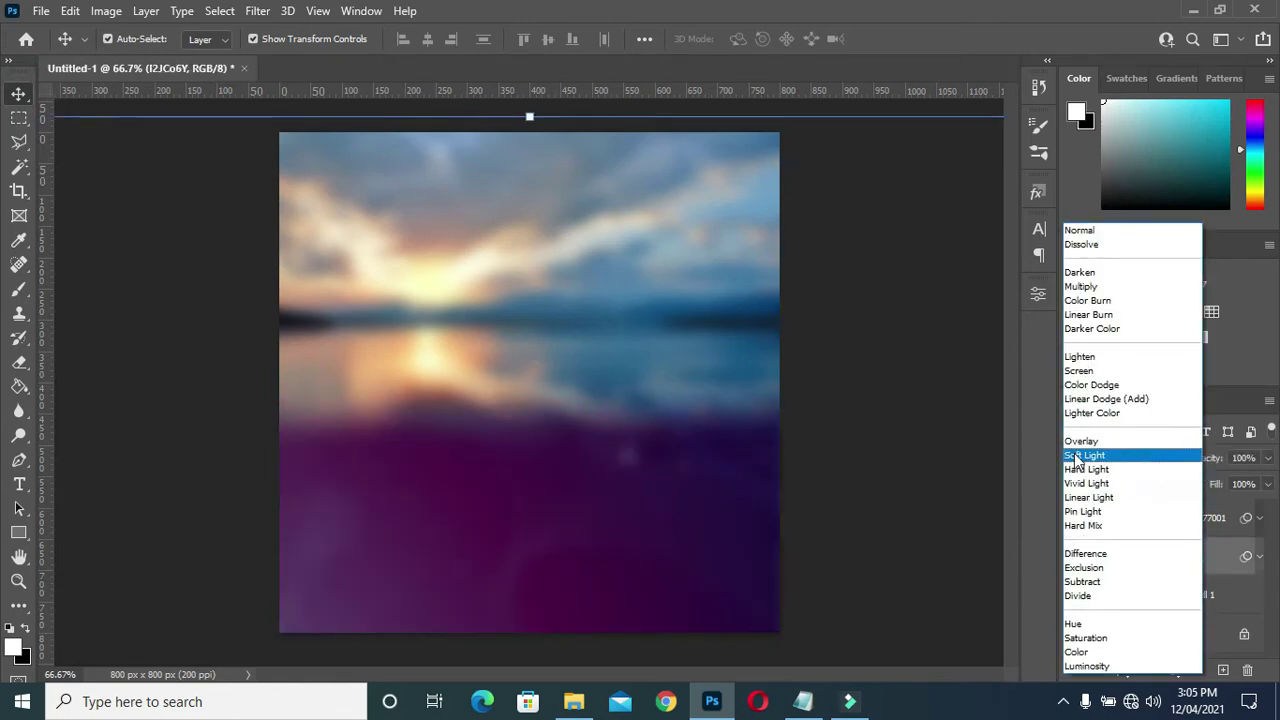
left_click(1092, 456)
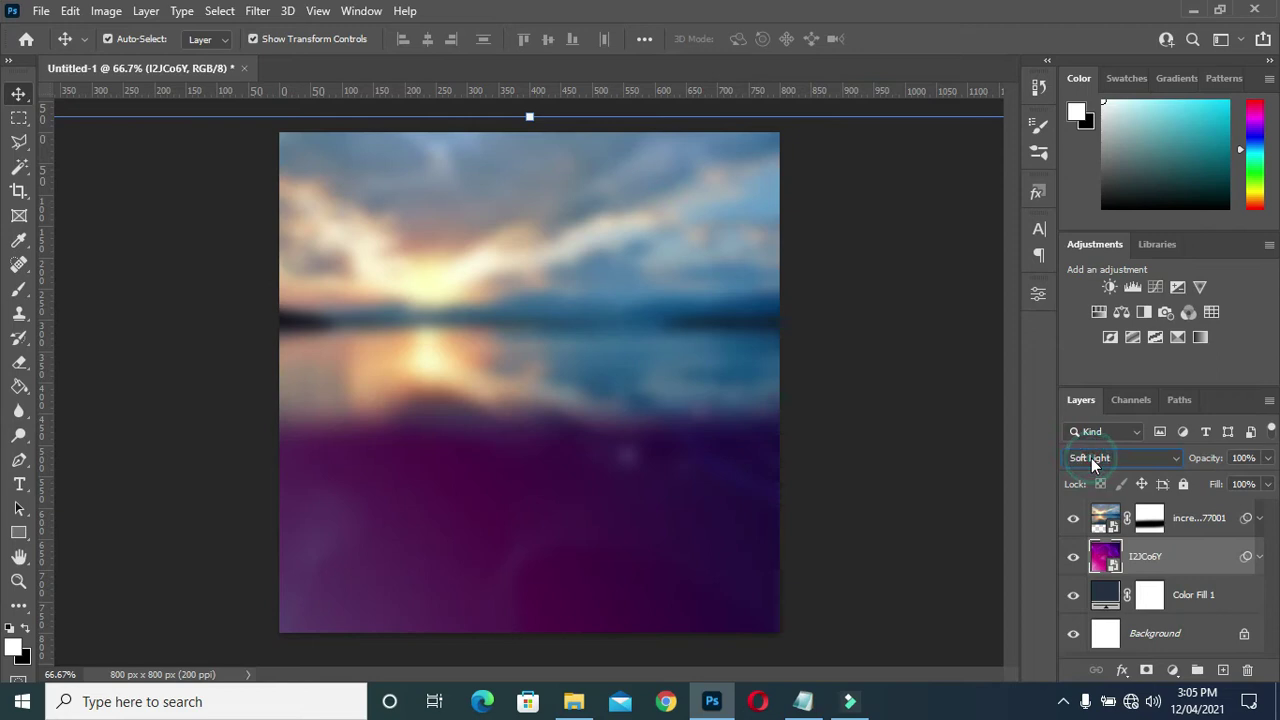
left_click(1200, 522)
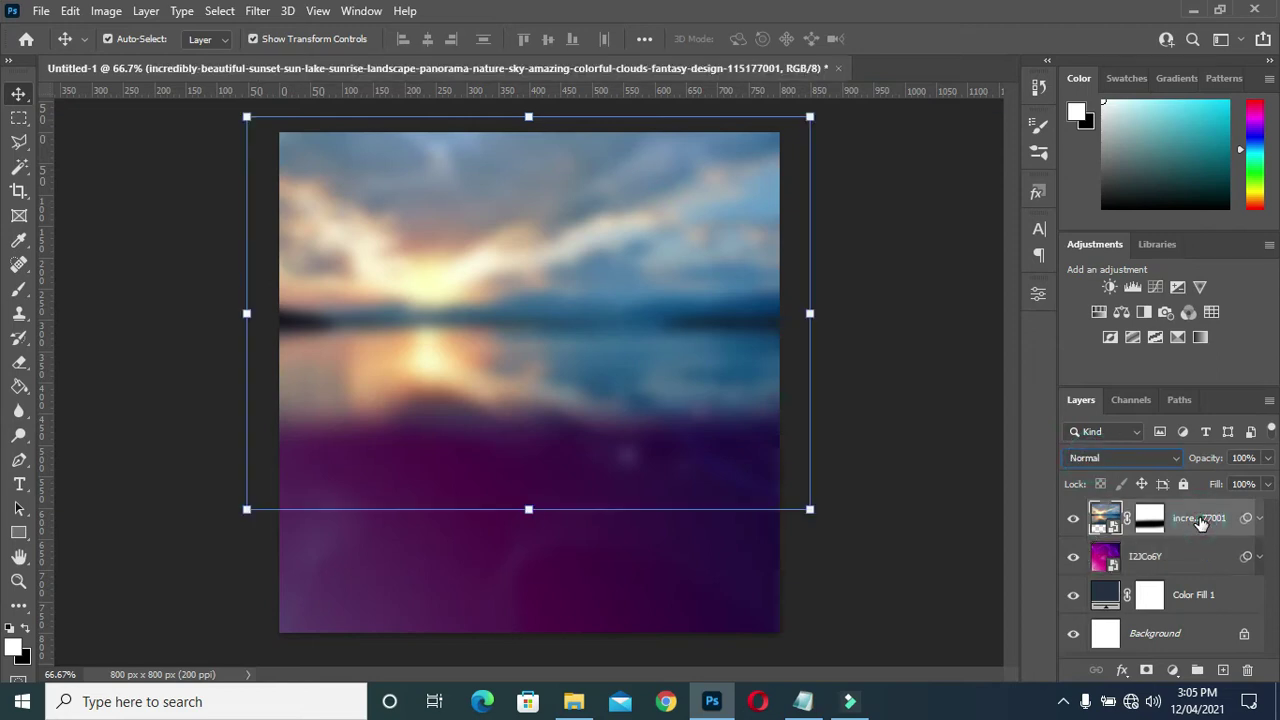
left_click(1131, 459)
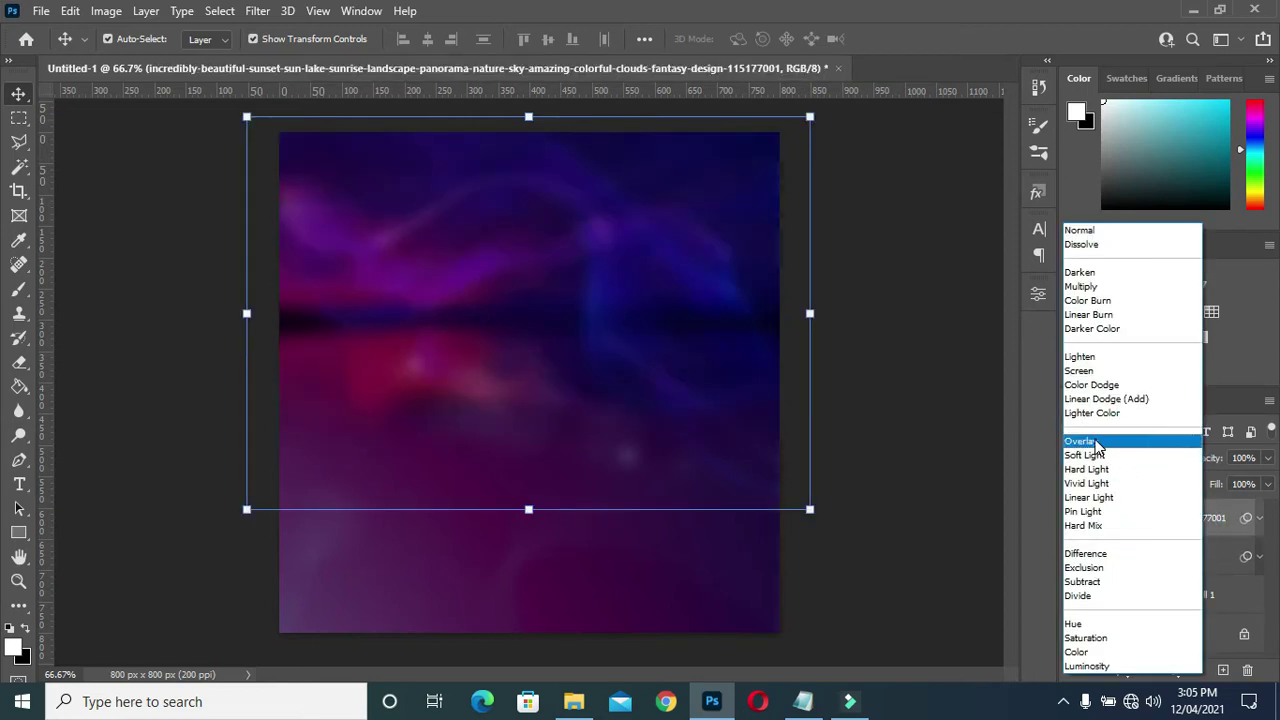
left_click(1097, 442)
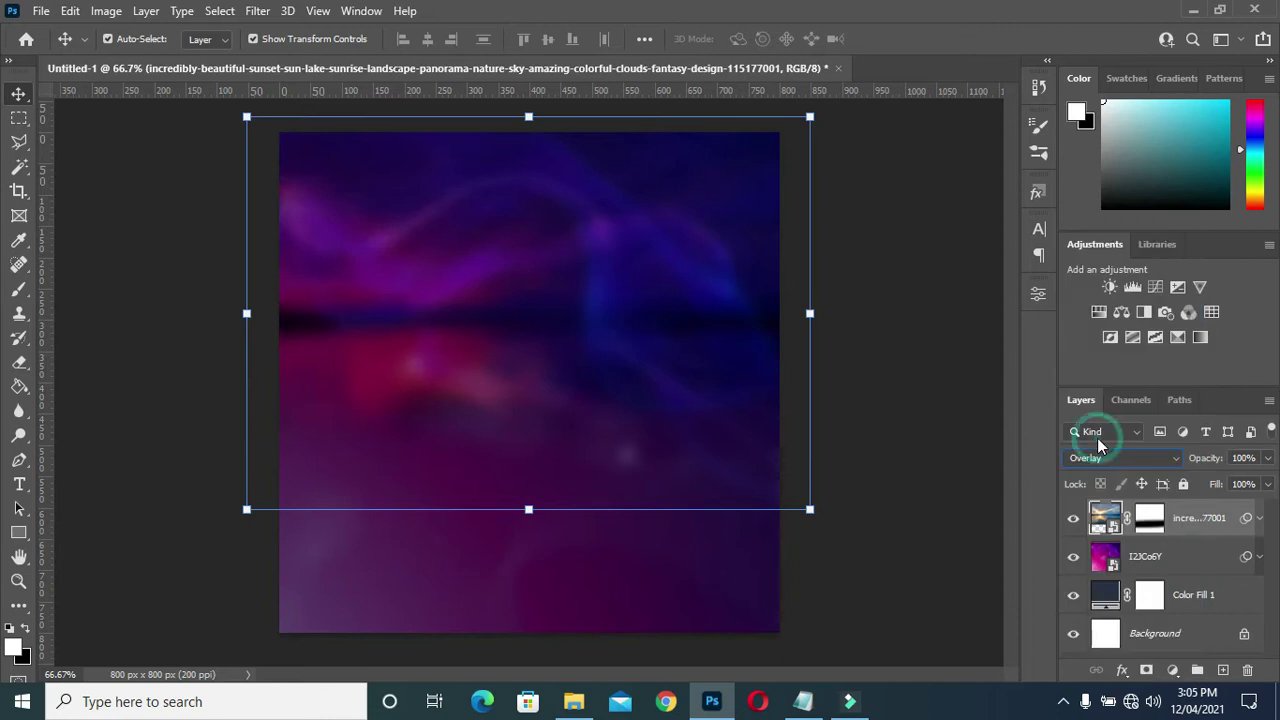
left_click(914, 408)
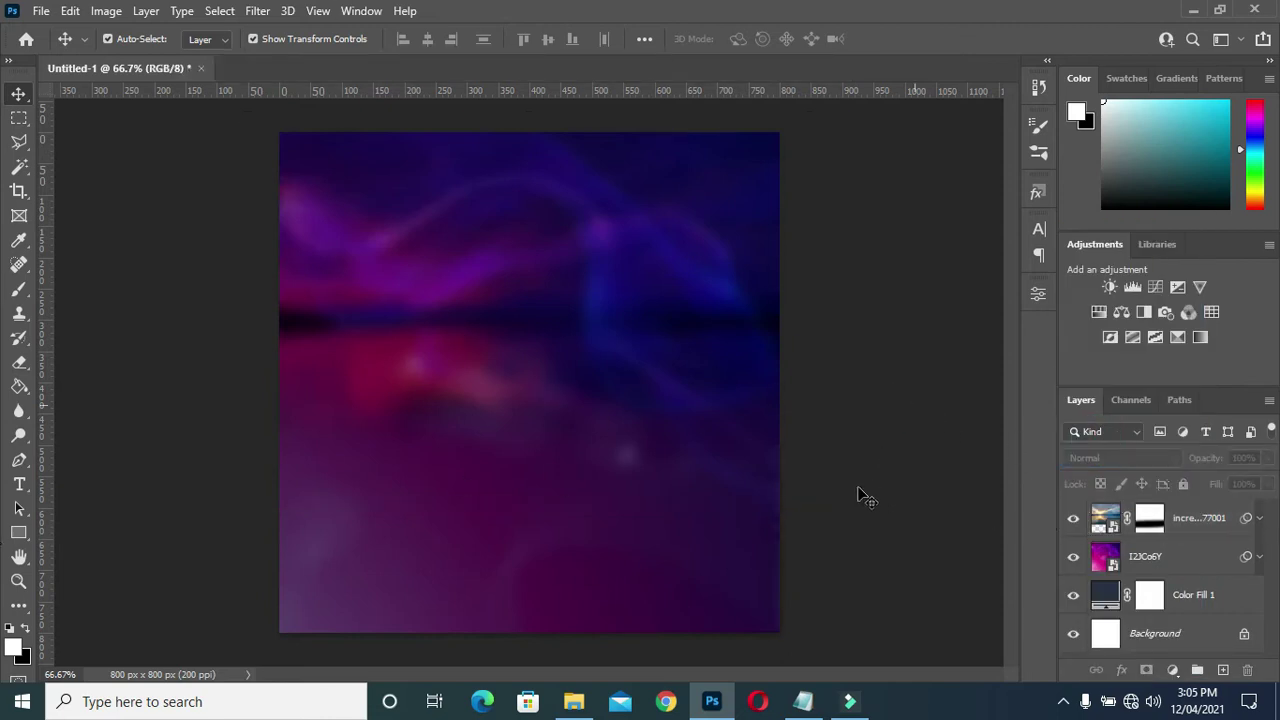
Place the fresh-fruits-vegetables image into the flyer, lowered toward the bottom
left_click(574, 701)
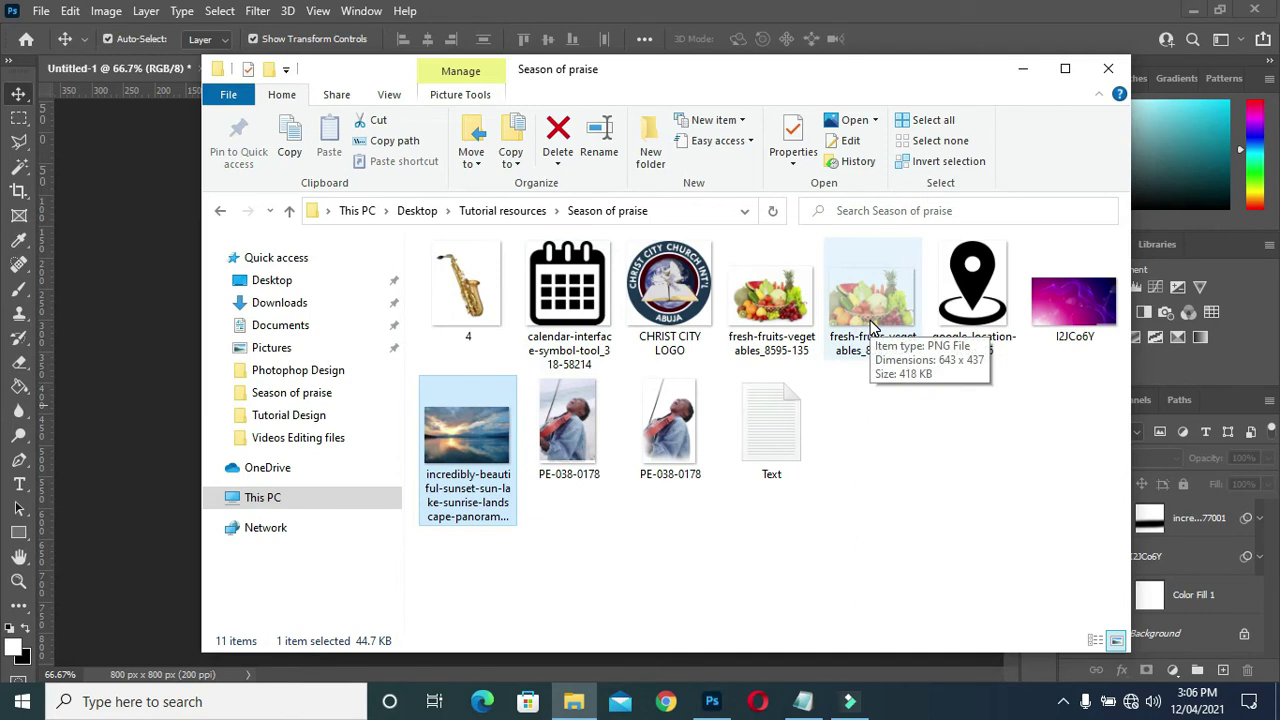
left_click(874, 335)
left_click_drag(865, 314, 144, 483)
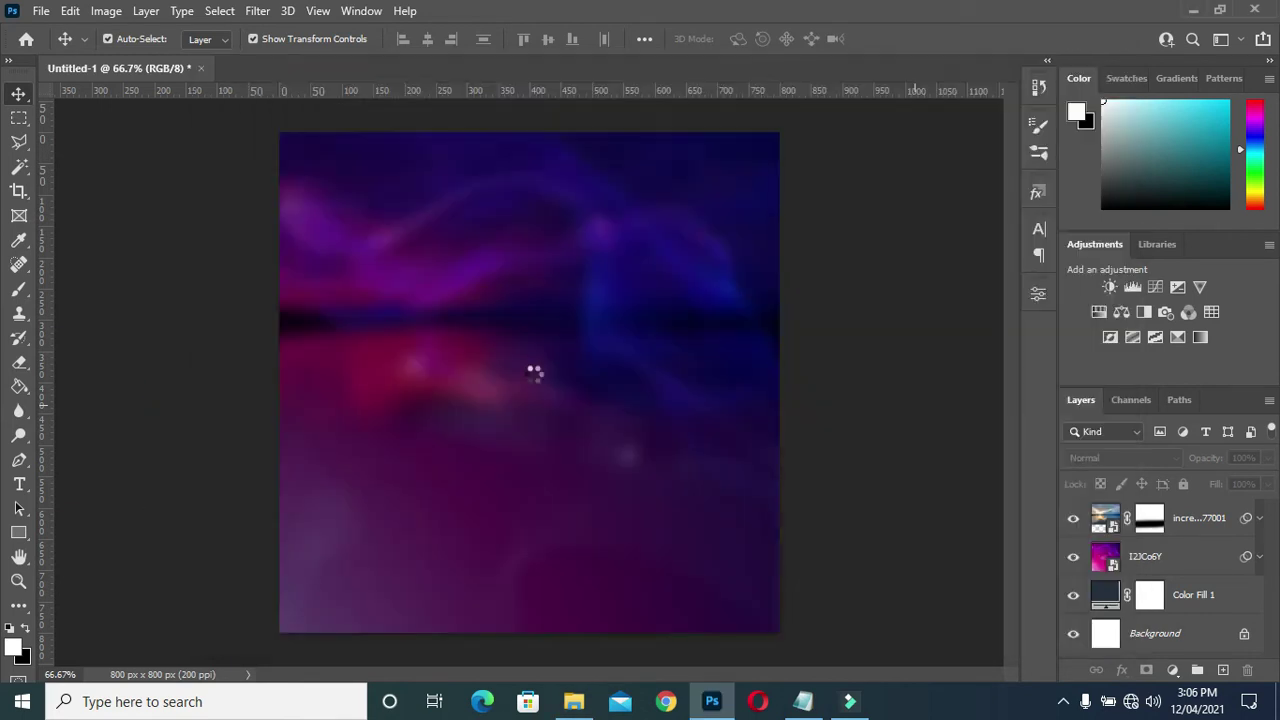
left_click_drag(515, 463, 502, 560)
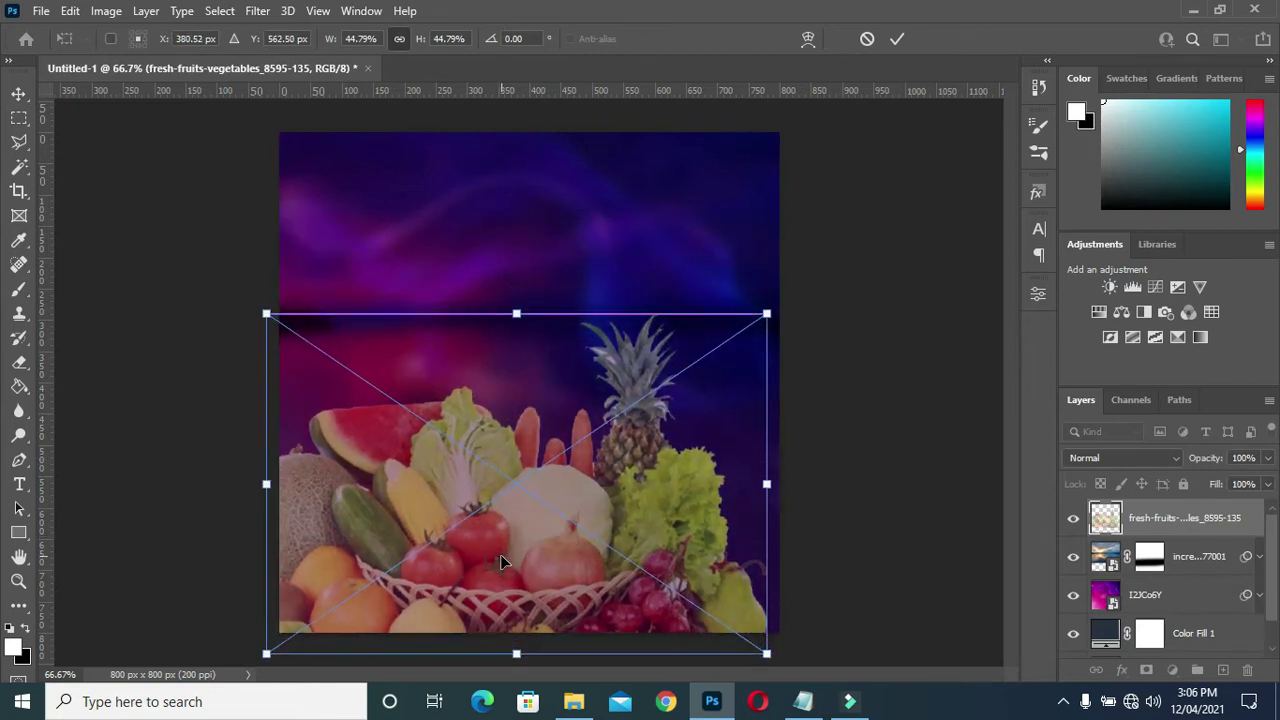
left_click(897, 38)
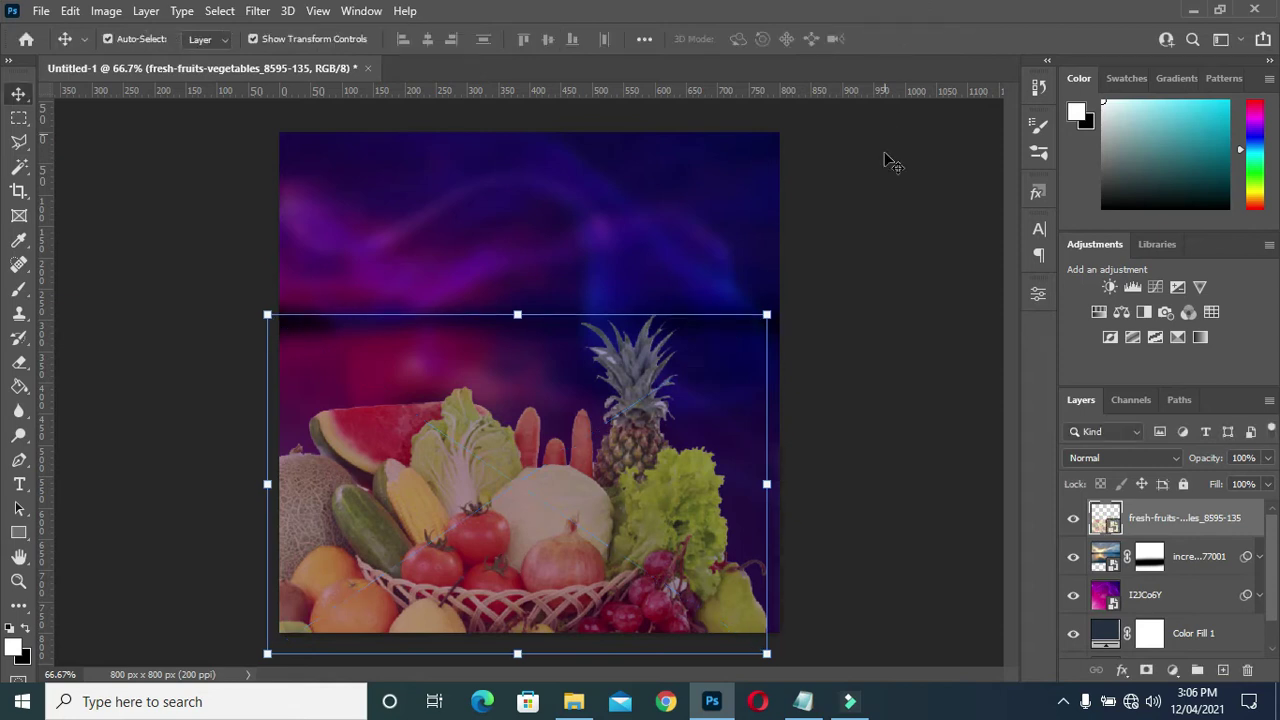
Set the fruits layer to Overlay and settle it at the canvas bottom edge
left_click(1127, 460)
left_click(1114, 443)
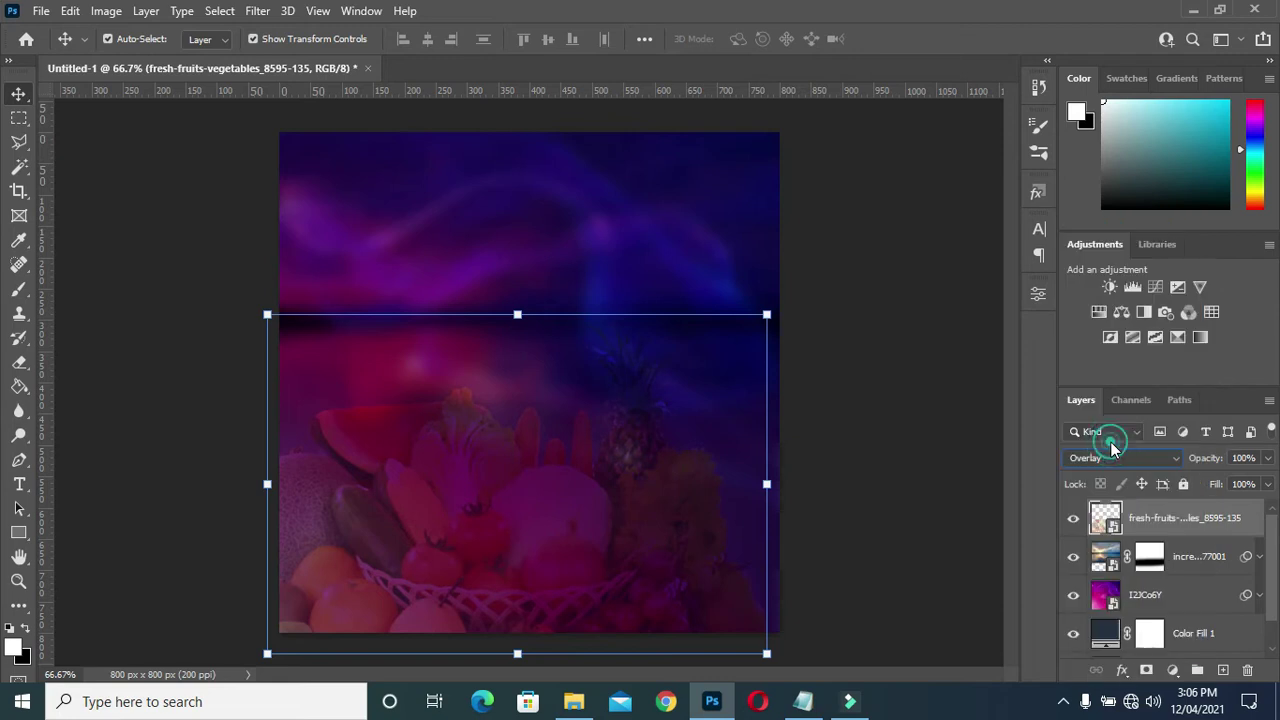
left_click(868, 403)
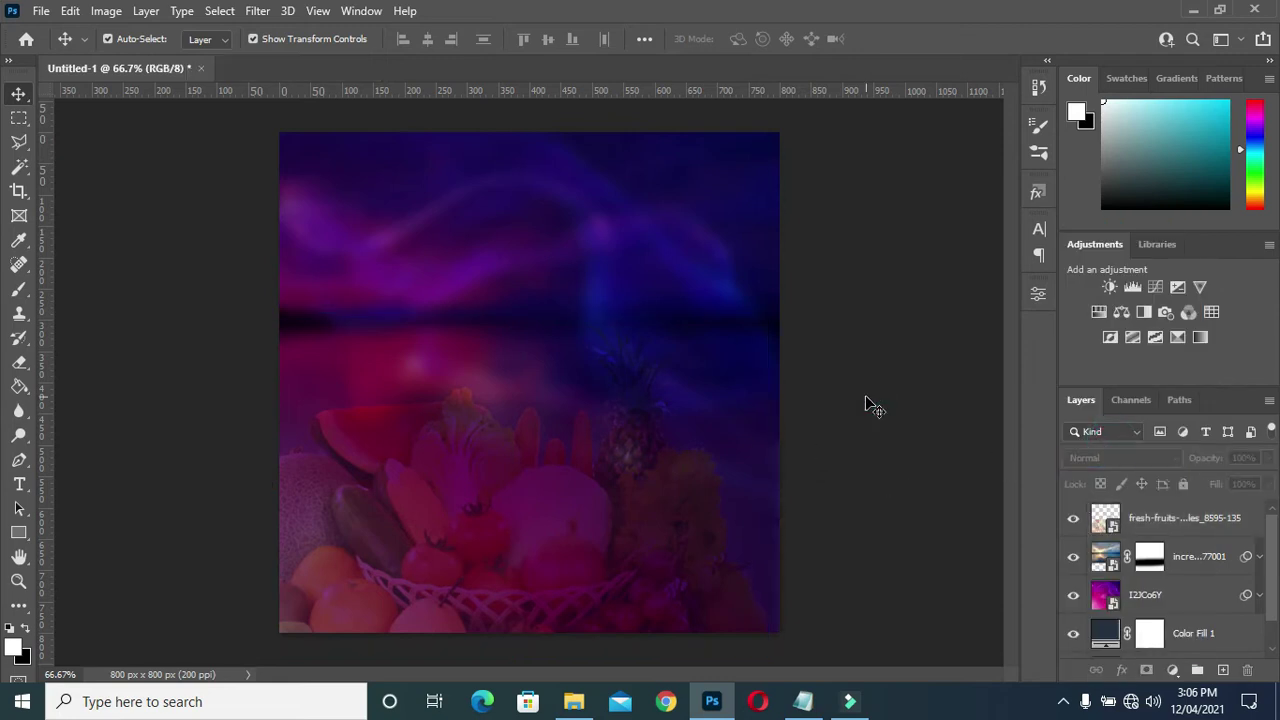
left_click(600, 543)
left_click_drag(585, 547, 594, 561)
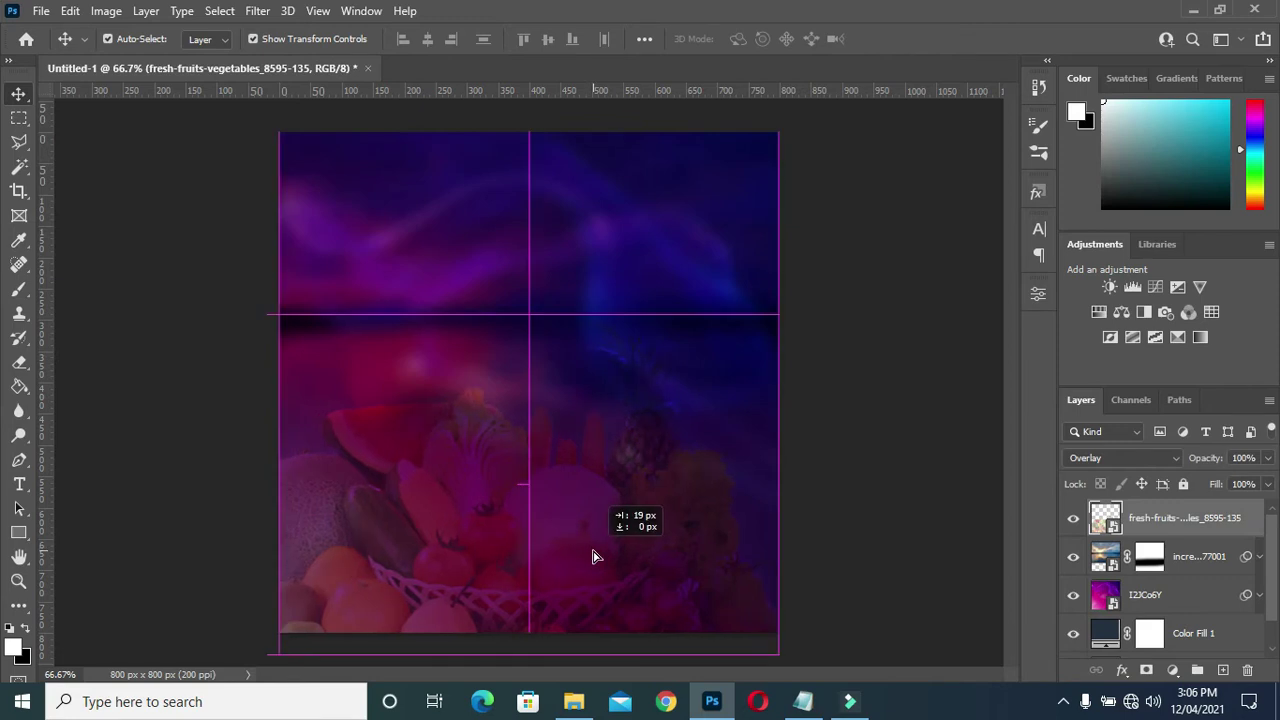
left_click_drag(594, 561, 594, 563)
left_click(858, 432)
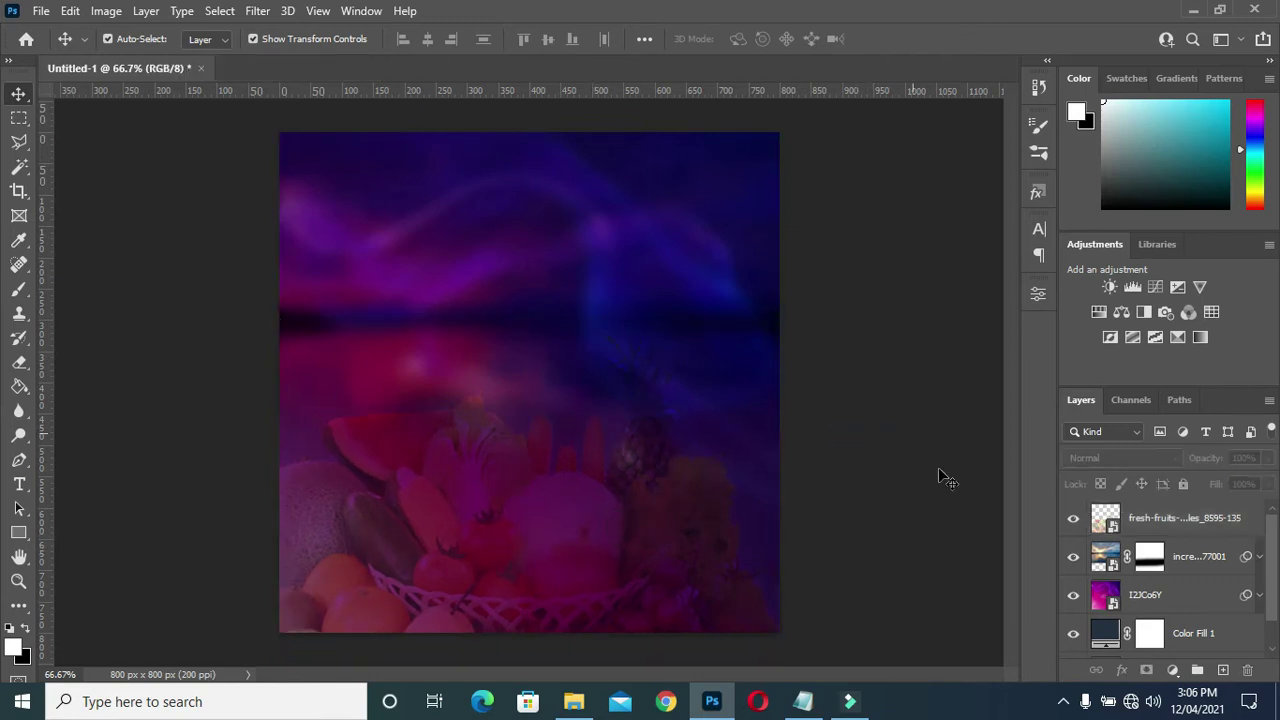
left_click(573, 701)
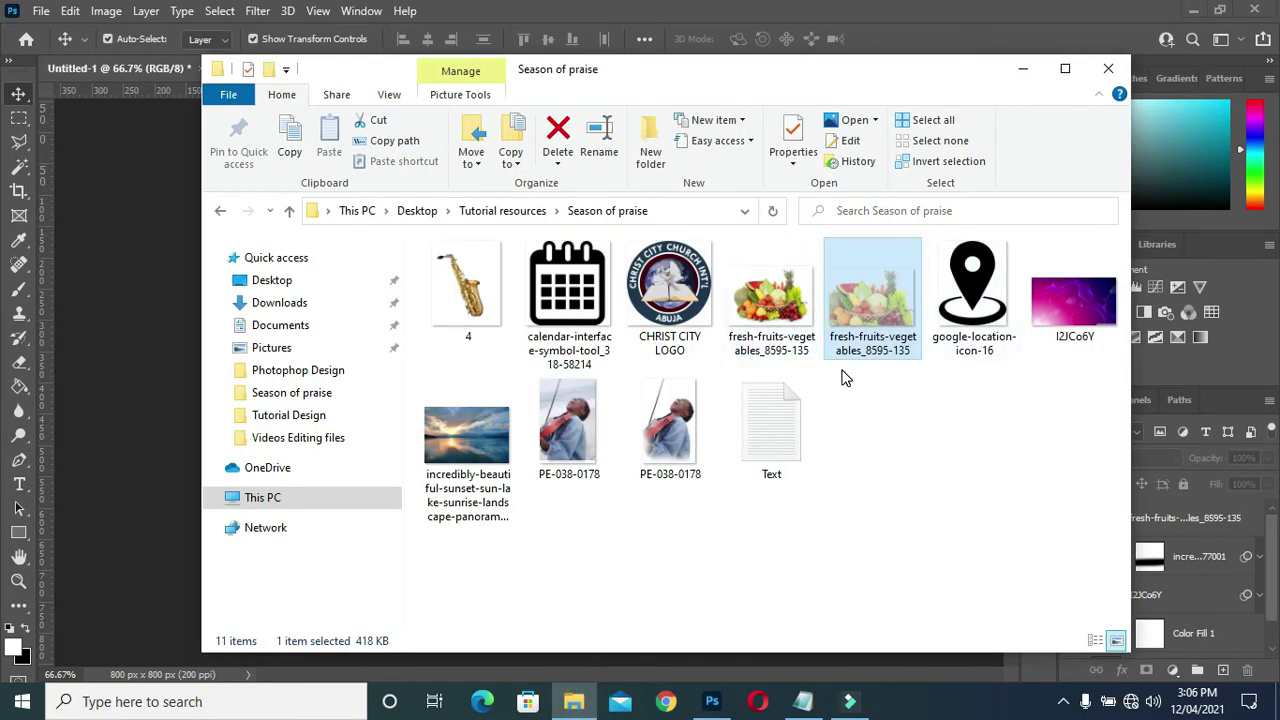
Place the PE-038-0178 violinist photo, scaled to about 34%, in the flyer's upper right
left_click_drag(670, 428, 520, 548)
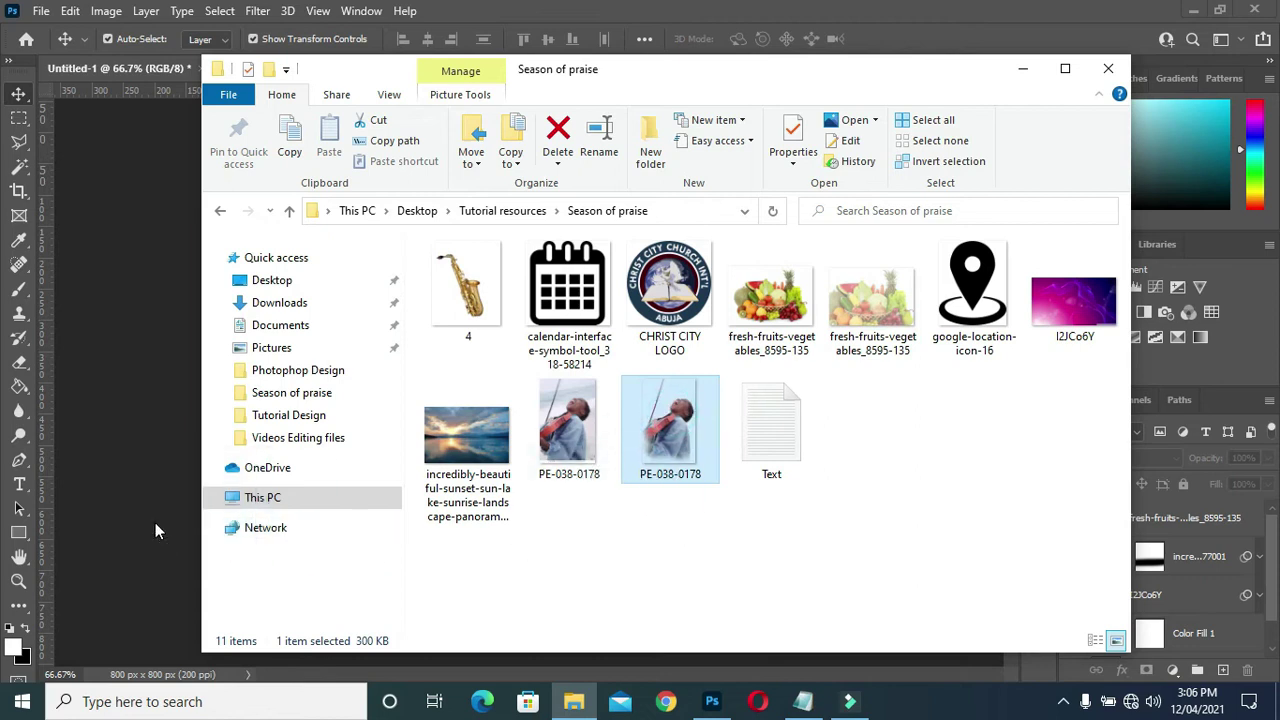
left_click_drag(520, 548, 155, 522)
left_click_drag(552, 394, 668, 364)
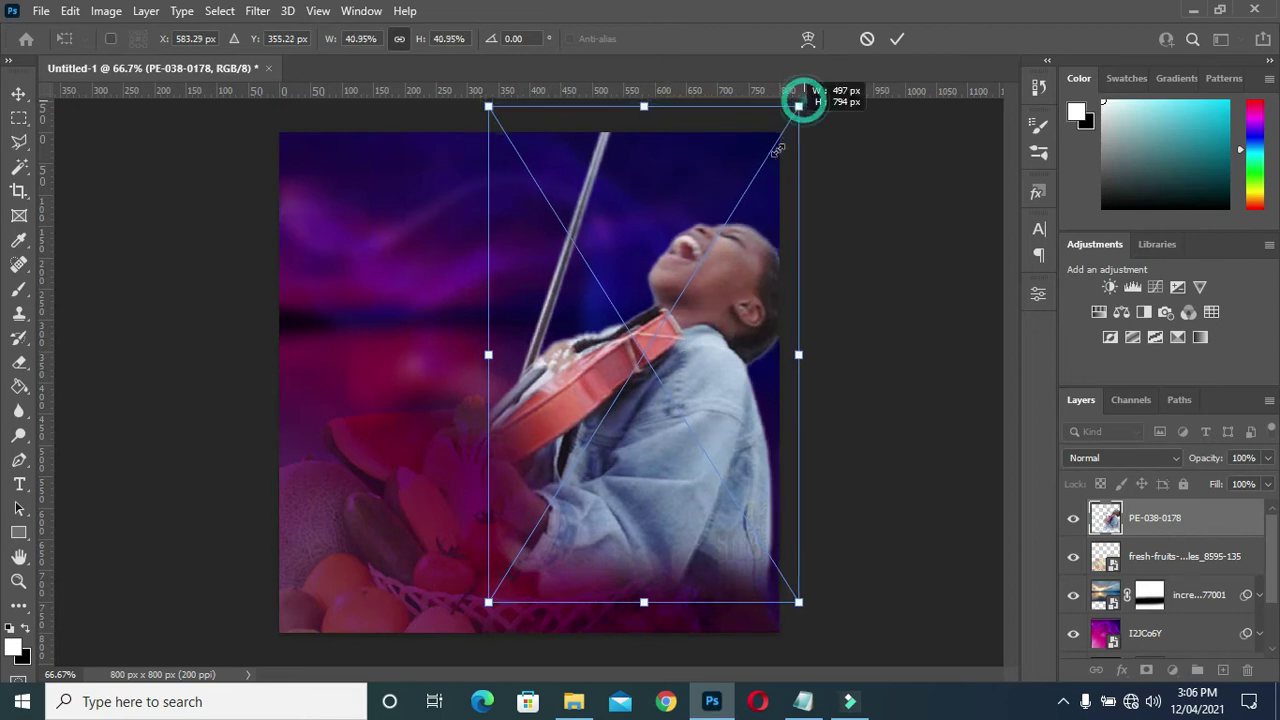
left_click_drag(803, 101, 748, 186)
left_click_drag(670, 392, 666, 388)
left_click_drag(684, 341, 697, 303)
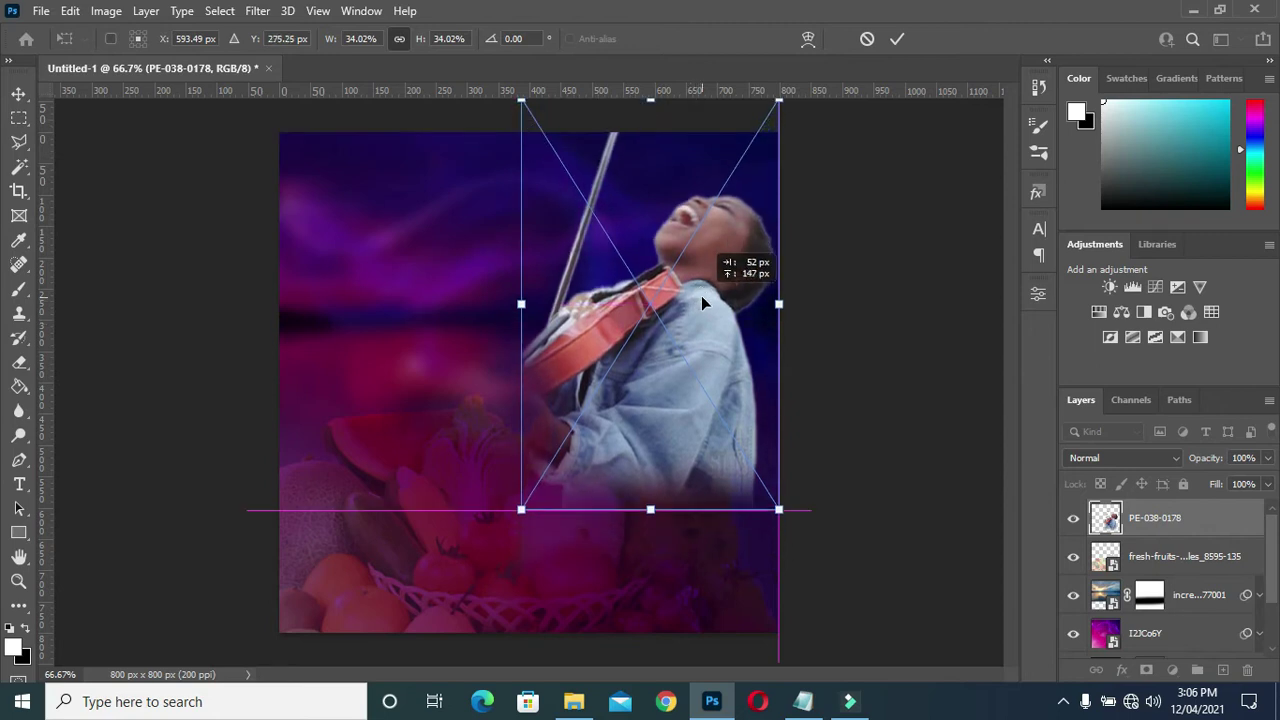
left_click_drag(699, 299, 694, 301)
key("Return")
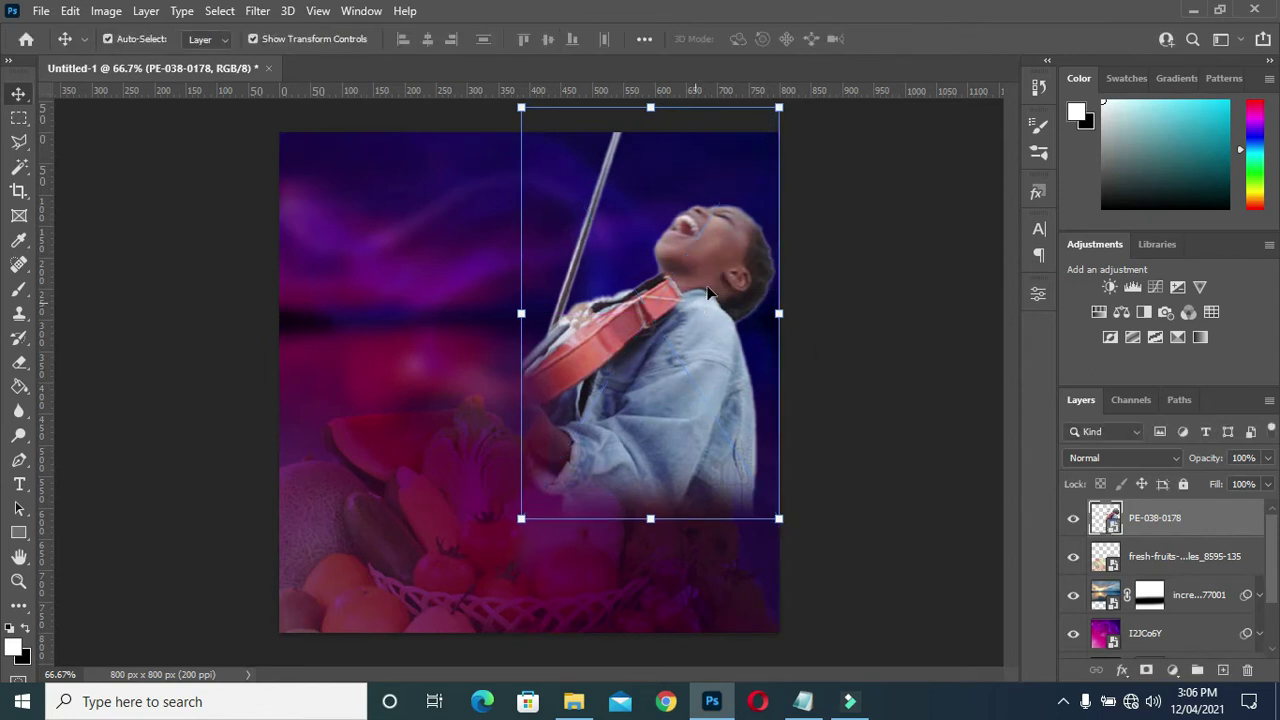
left_click(808, 287)
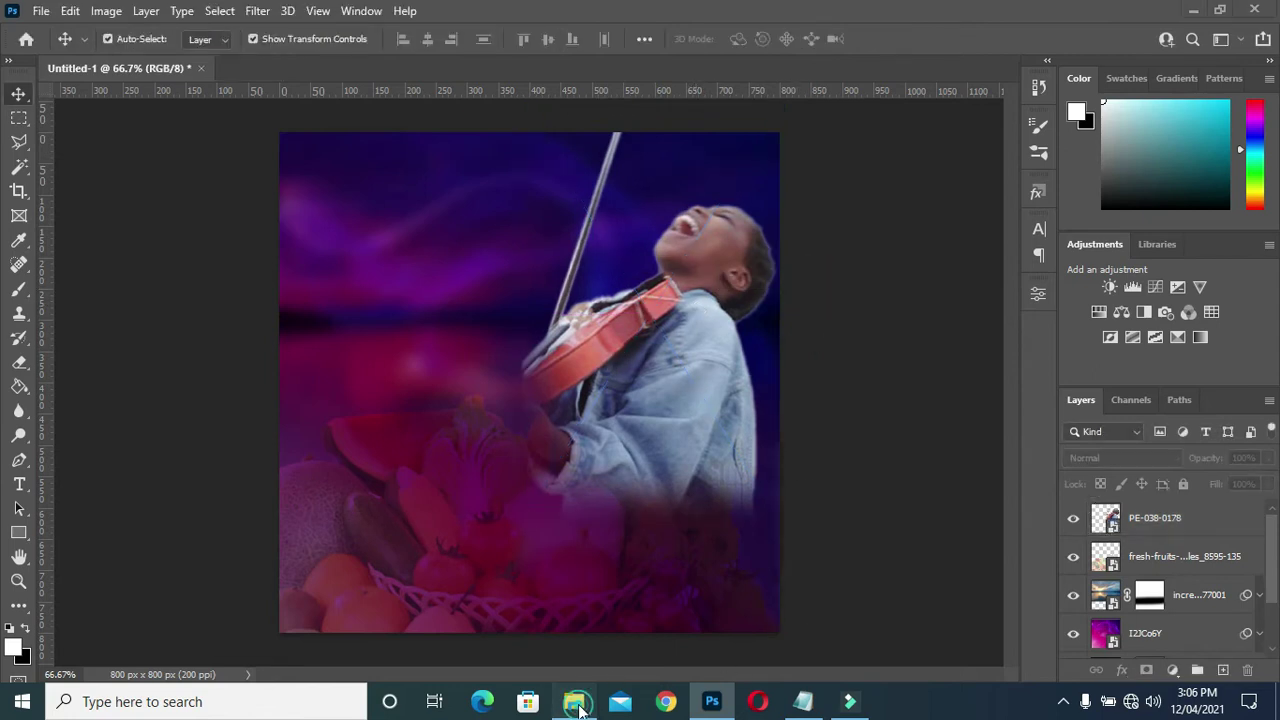
Place the saxophone image (file 4) on the left, overlapping the violinist
left_click(578, 708)
left_click(446, 298)
mouse_move(446, 298)
left_mouse_down()
mouse_move(546, 549)
mouse_move(482, 399)
left_mouse_up()
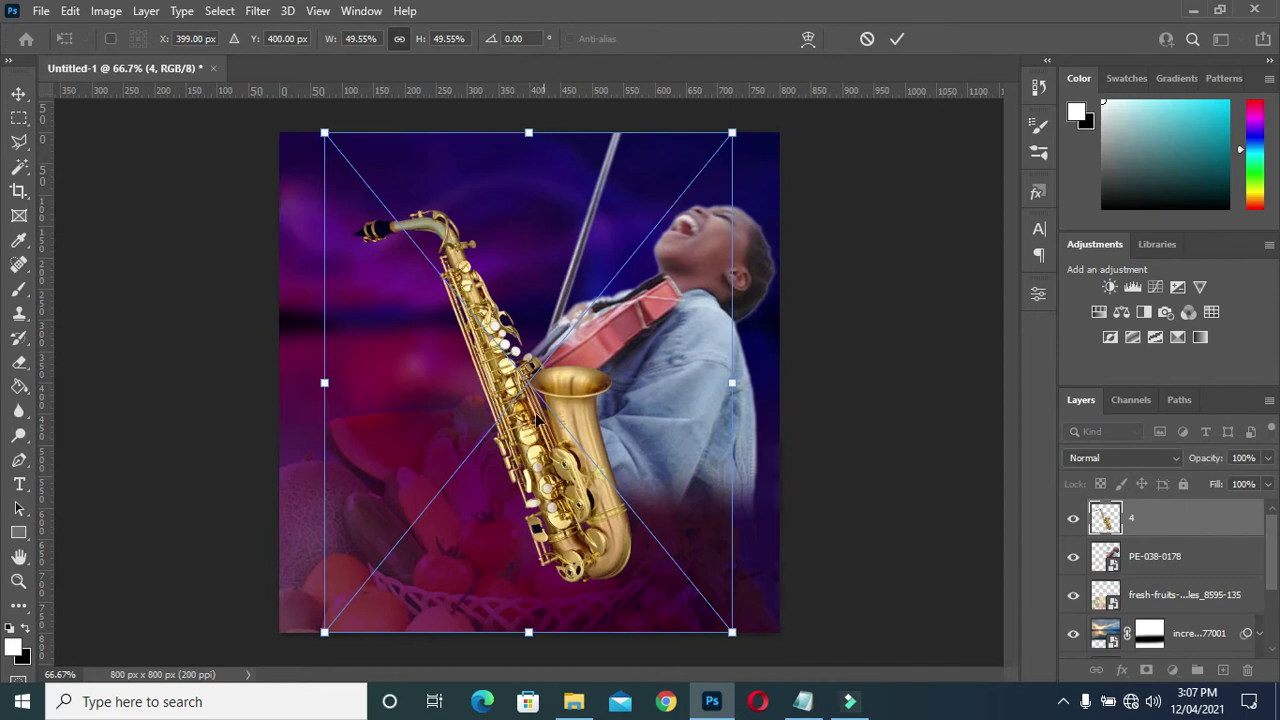
left_click_drag(531, 448, 489, 372)
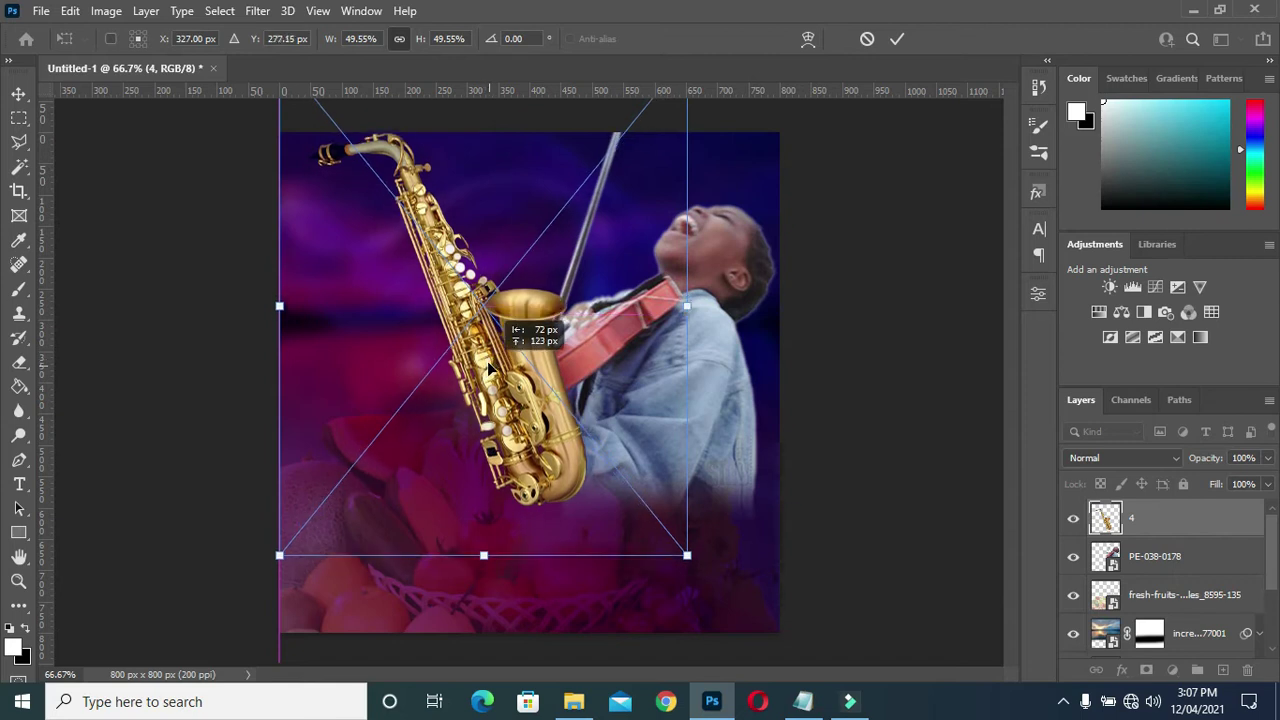
left_click_drag(486, 366, 486, 363)
left_click(897, 38)
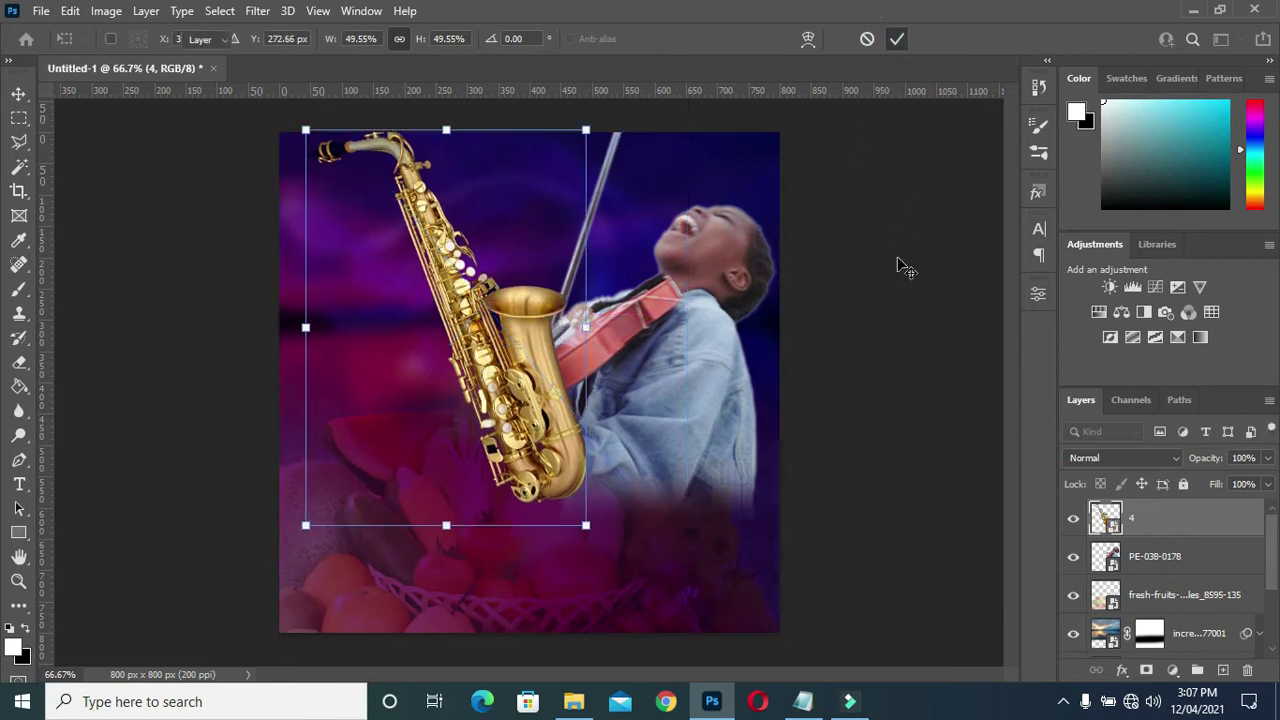
Try lowering the violin layer's opacity, then reset it to 100%
left_click(723, 357)
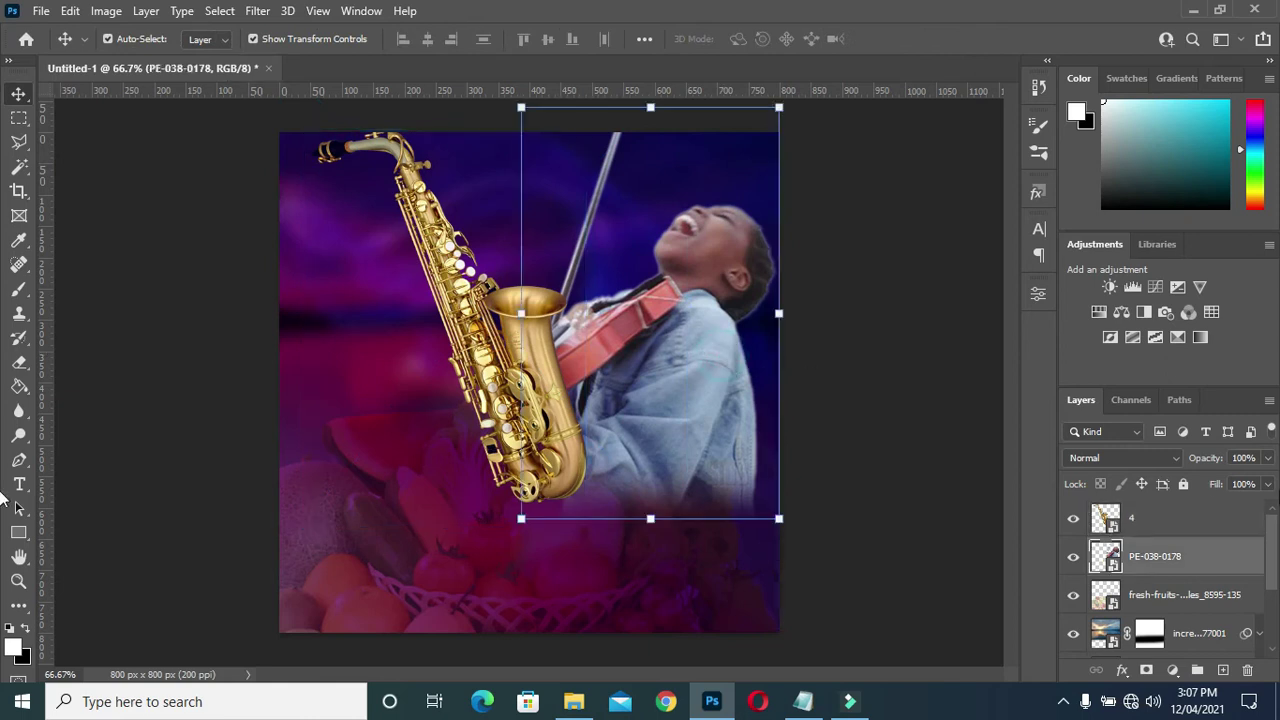
left_click_drag(1213, 461, 1181, 466)
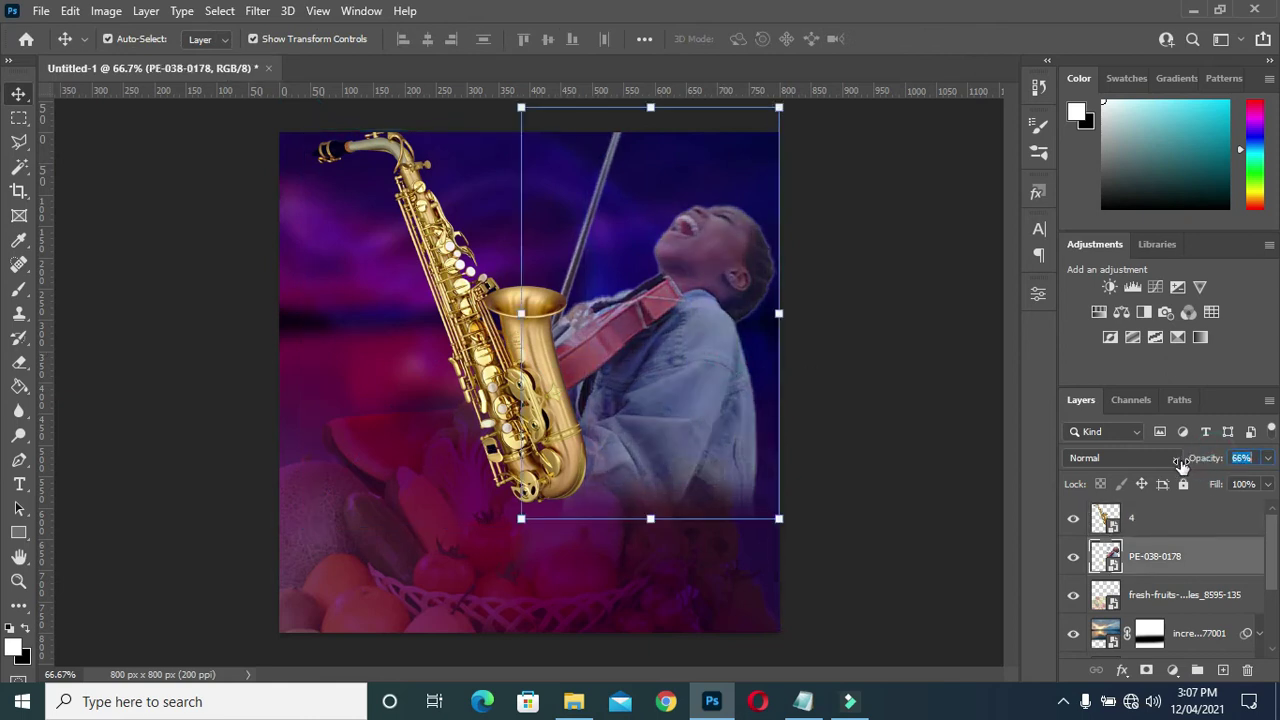
type("100")
key("Return")
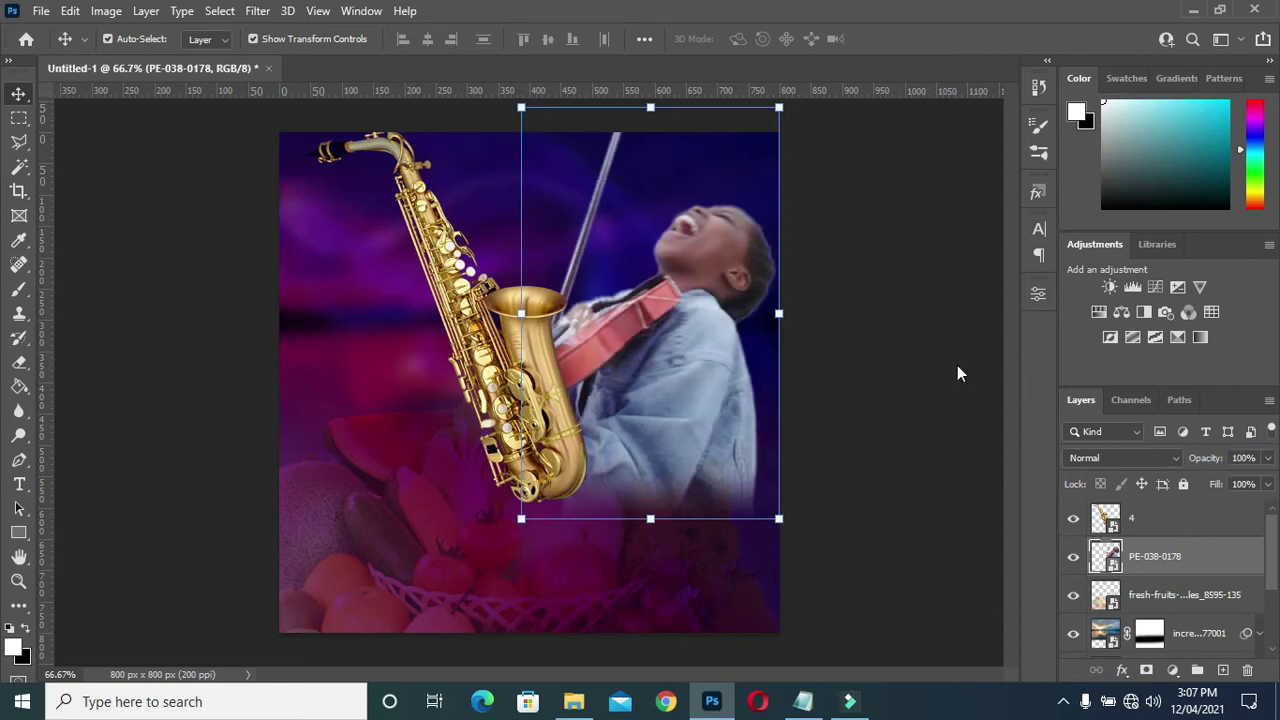
left_click(913, 359)
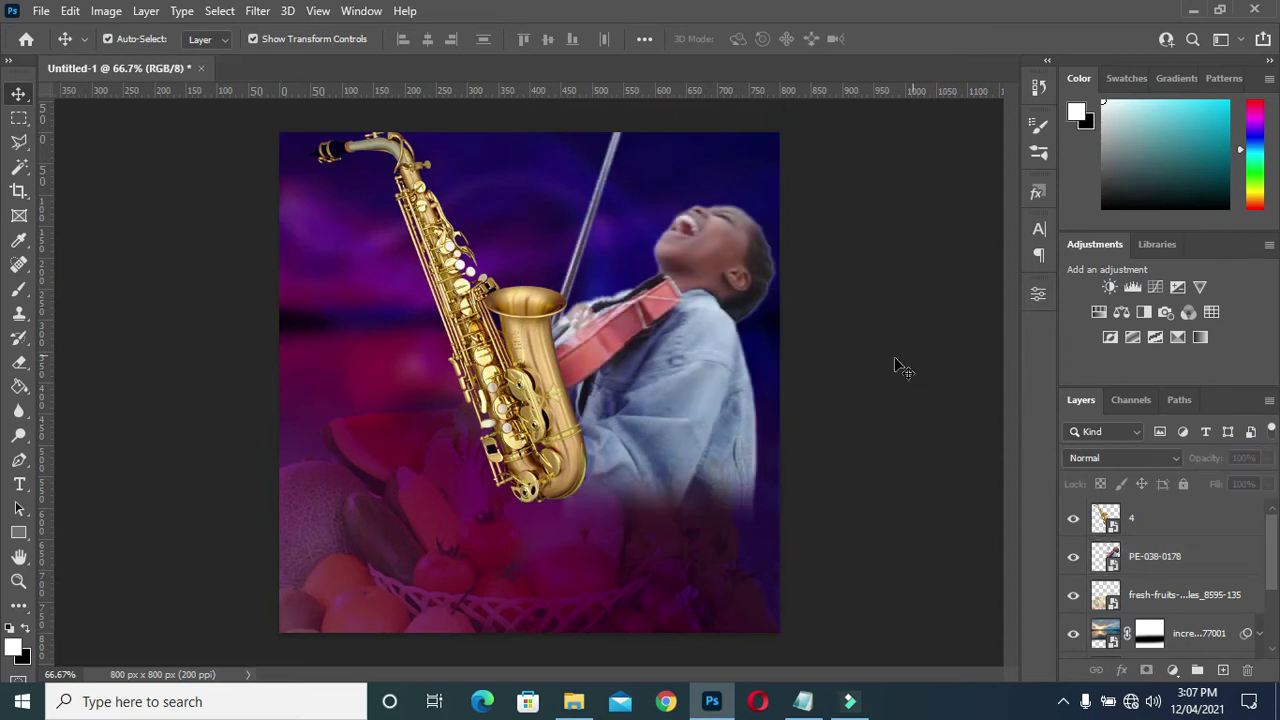
Set saxophone layer 4's blend mode to Overlay so it takes on the purple tones
left_click(490, 352)
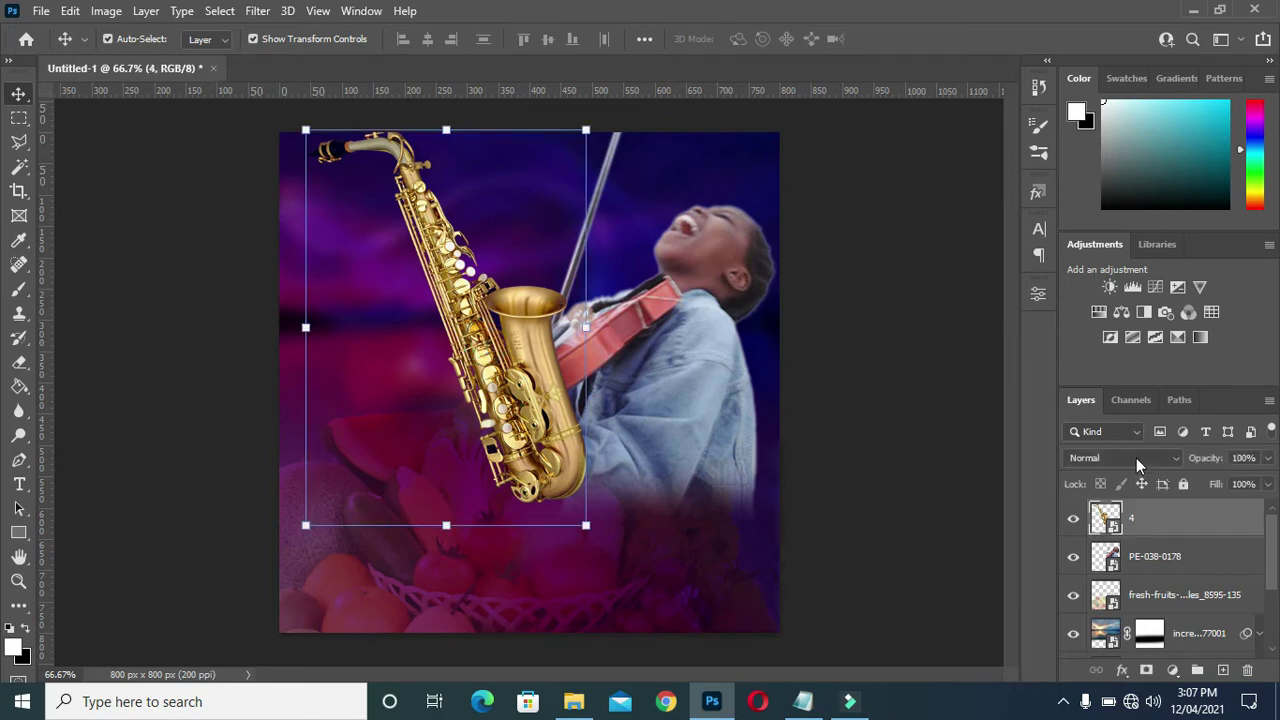
left_click(1137, 460)
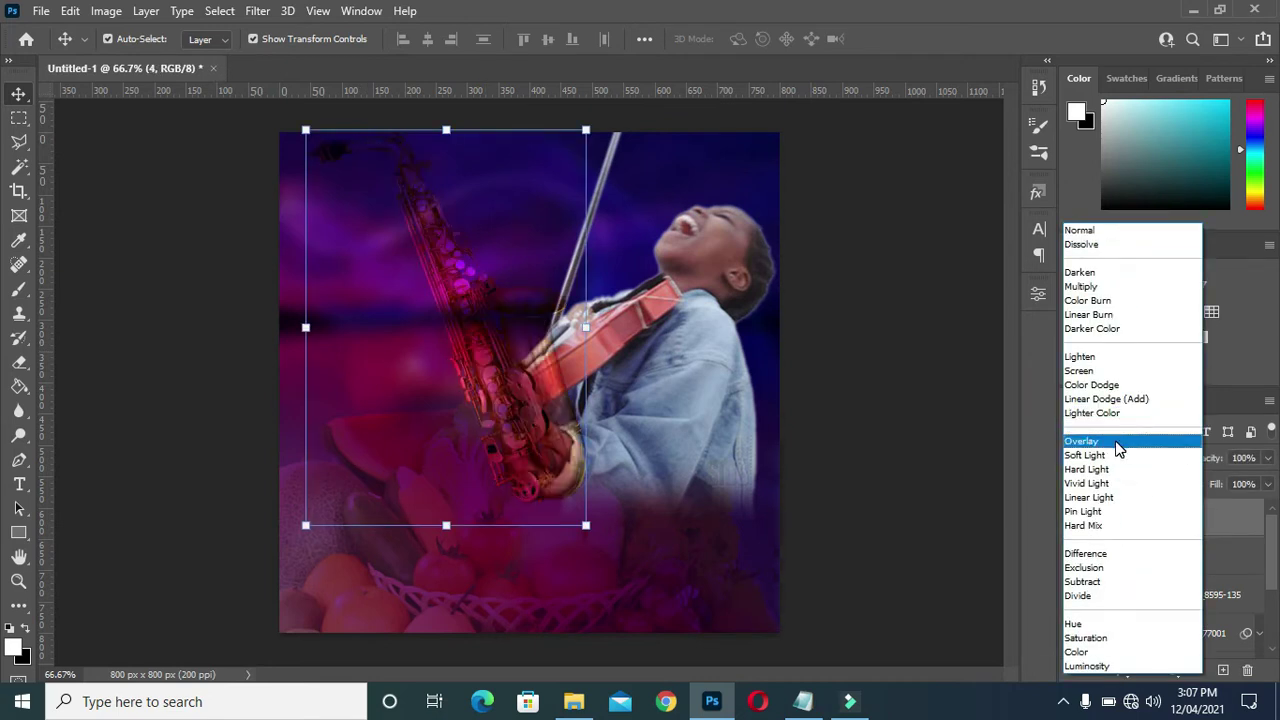
left_click(1118, 442)
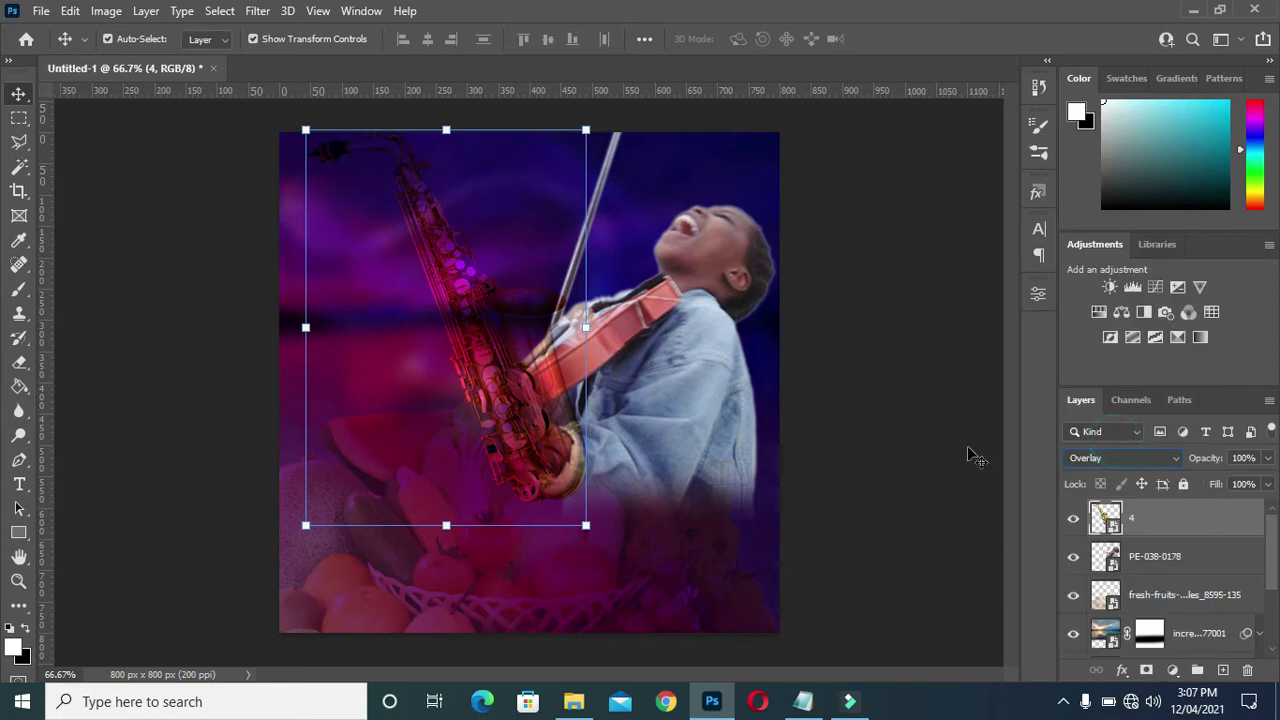
left_click(921, 449)
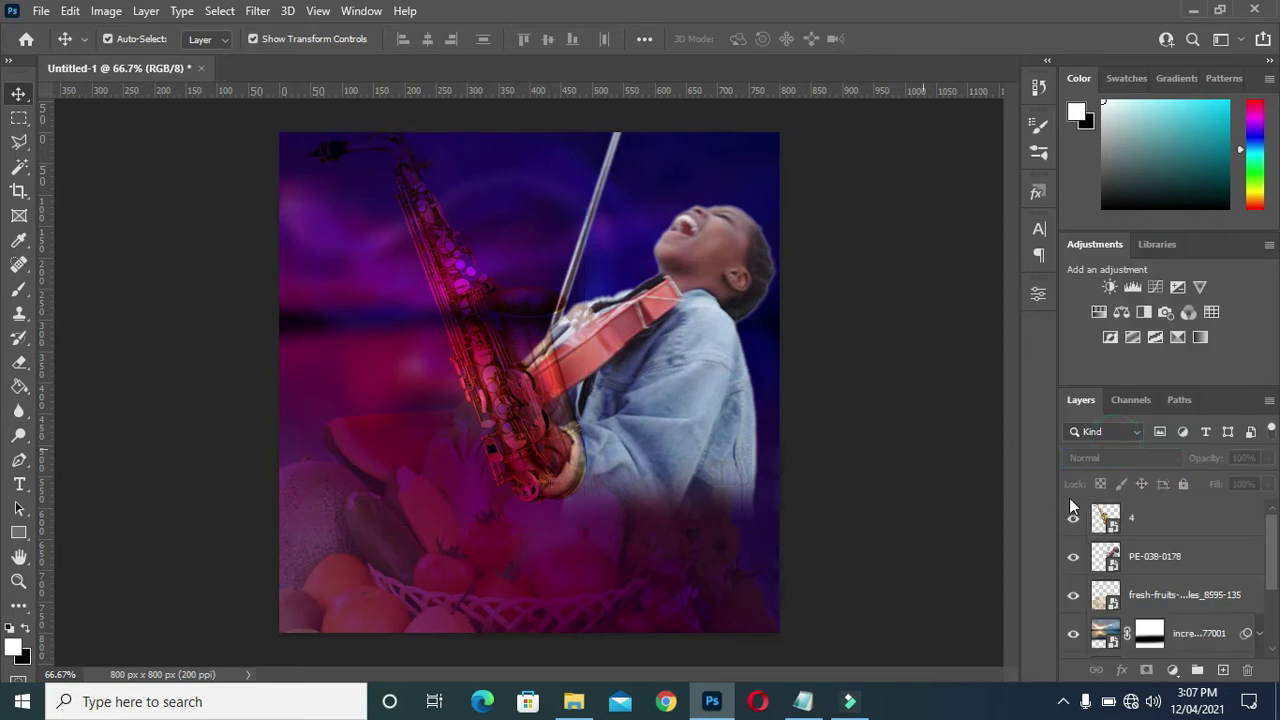
left_click(823, 423)
left_click(1152, 522)
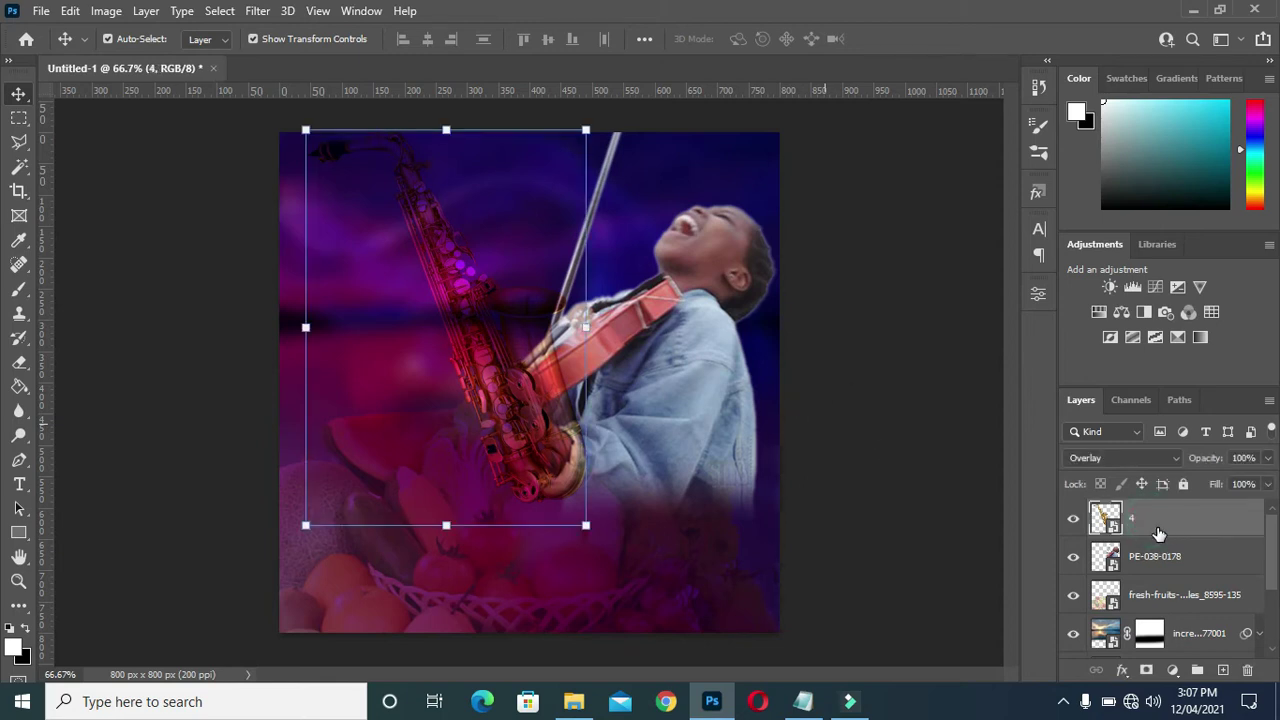
left_click(845, 577)
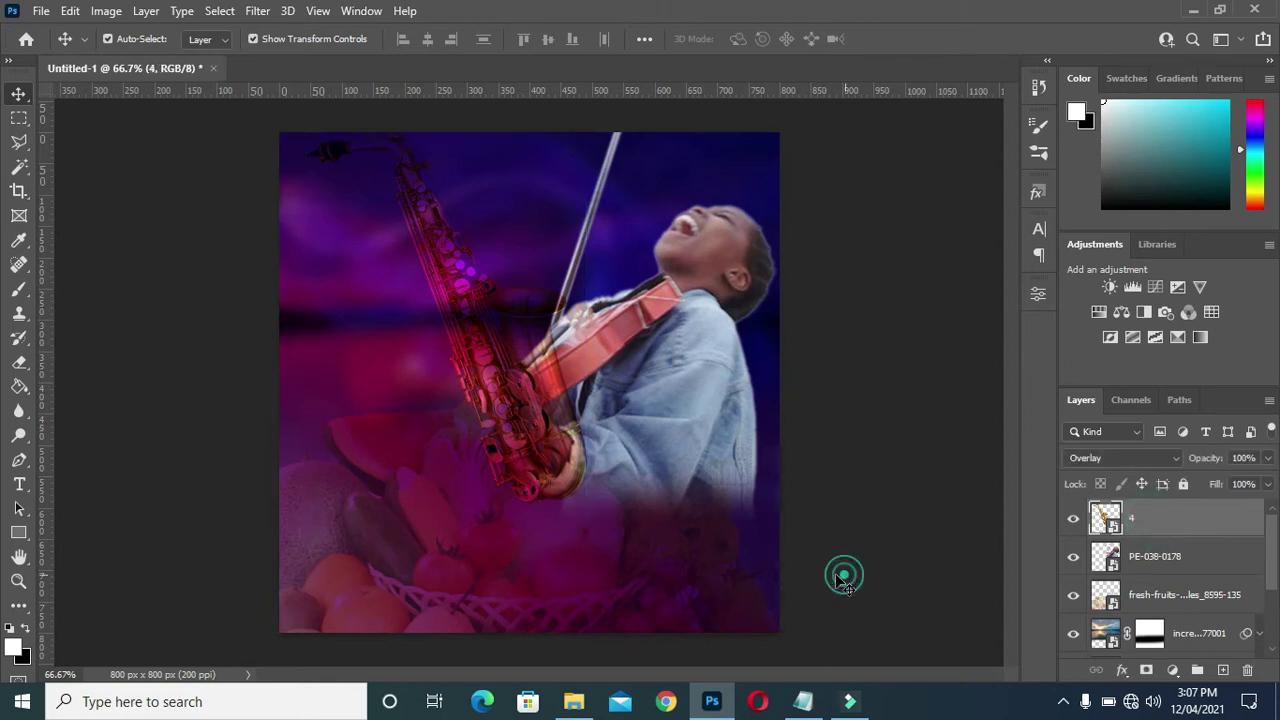
left_click(20, 533)
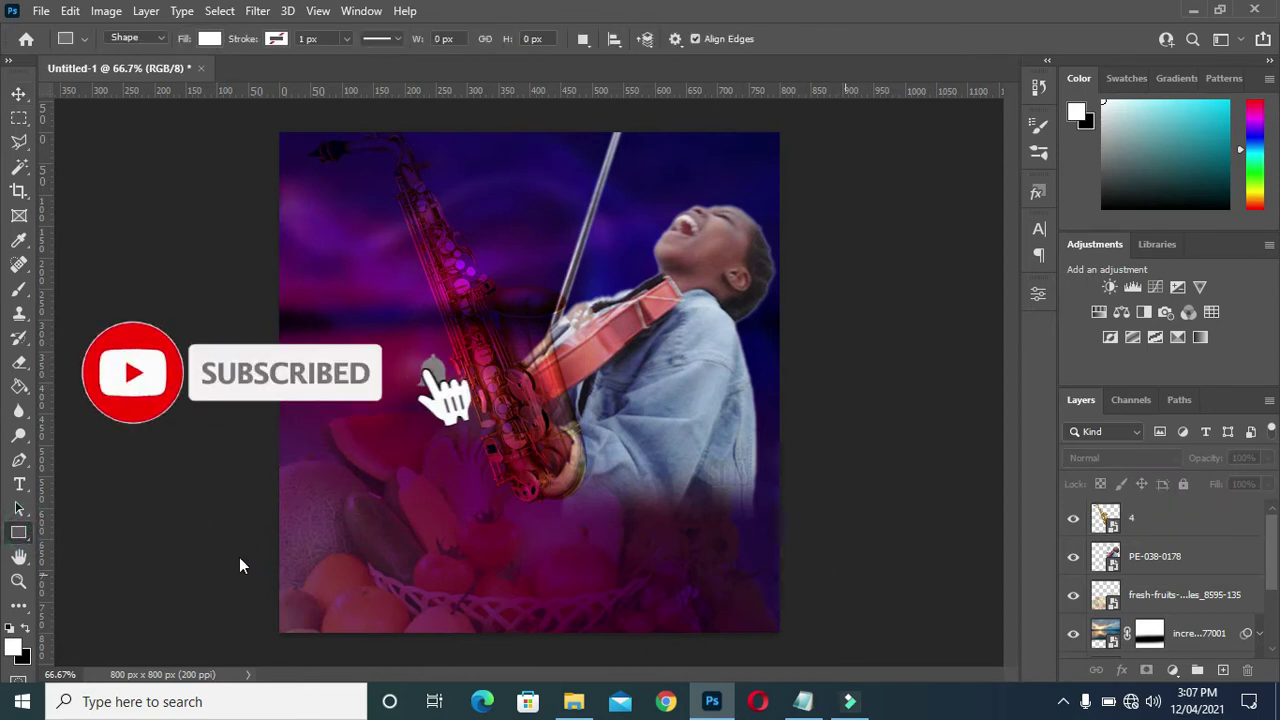
left_click_drag(239, 546, 292, 602)
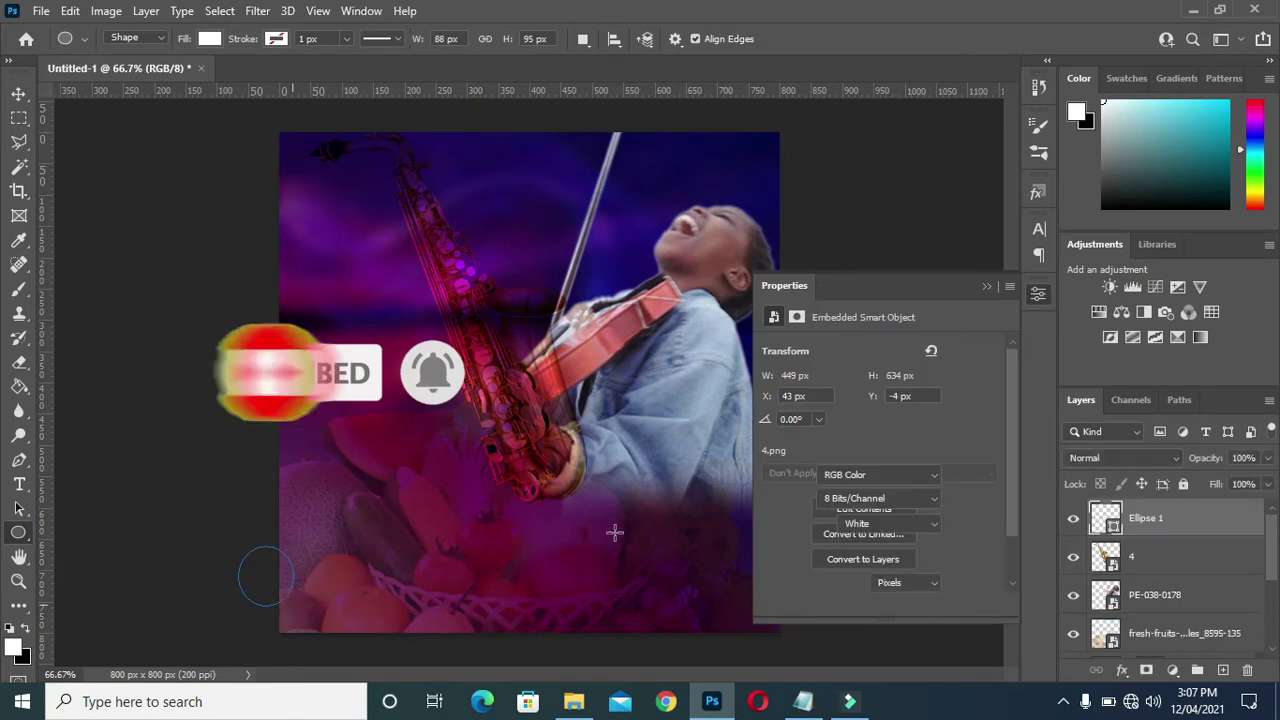
left_click(986, 286)
right_click(1180, 521)
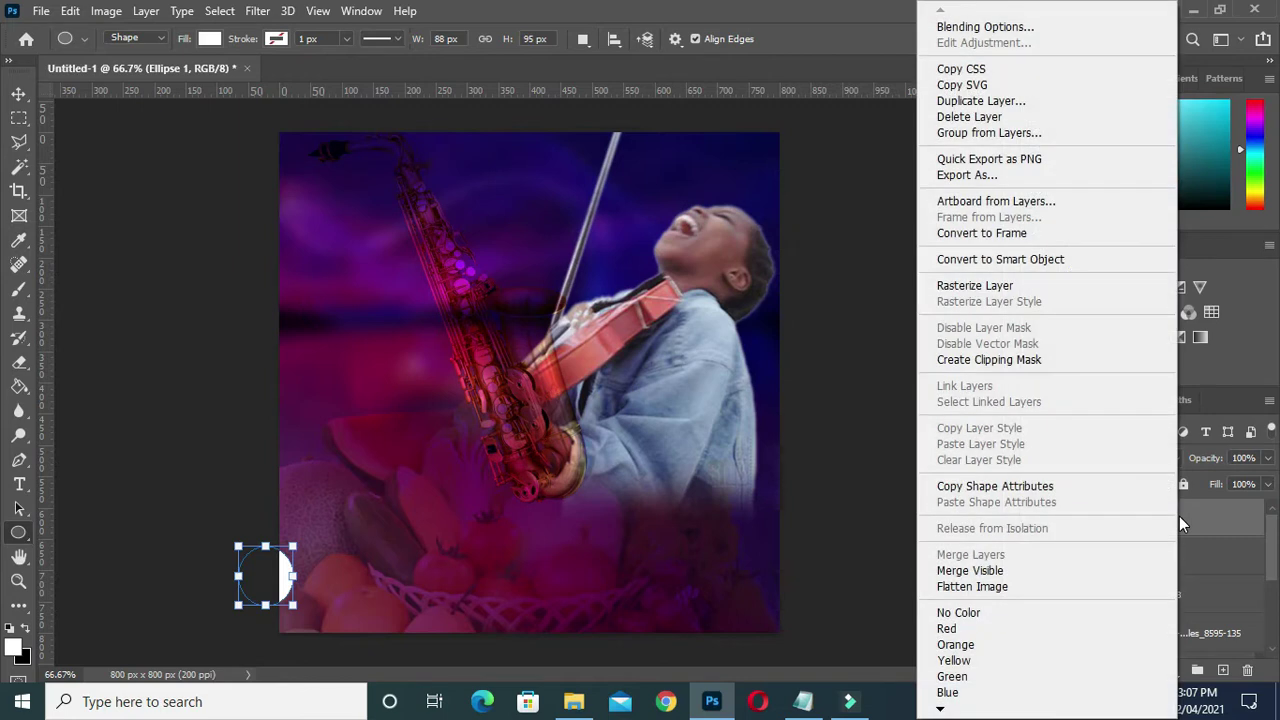
left_click(987, 120)
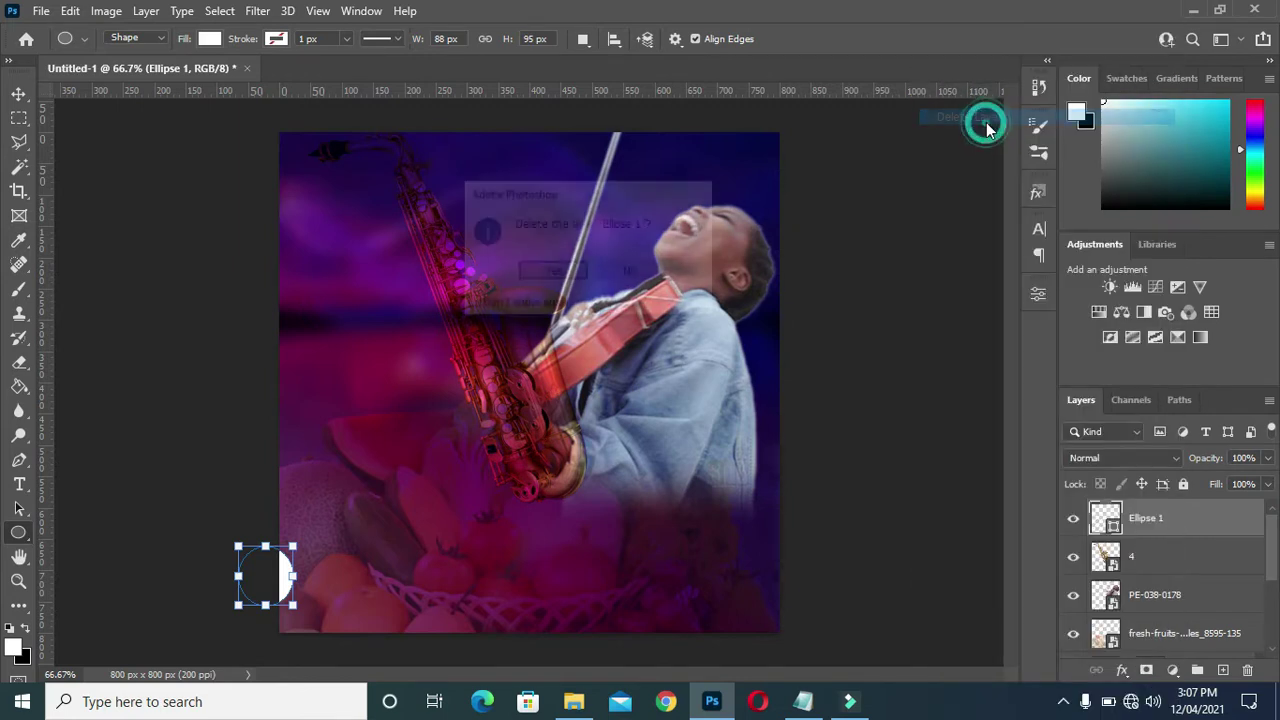
left_click(567, 276)
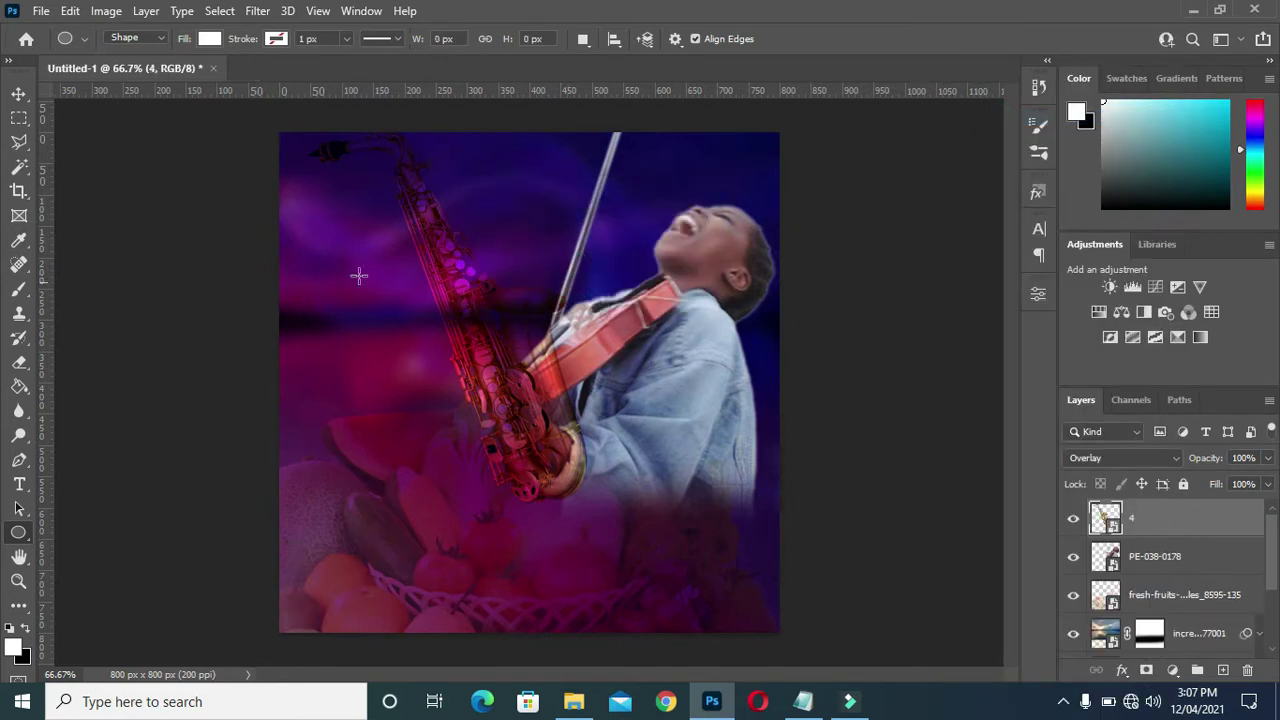
left_click(19, 93)
left_click(18, 535)
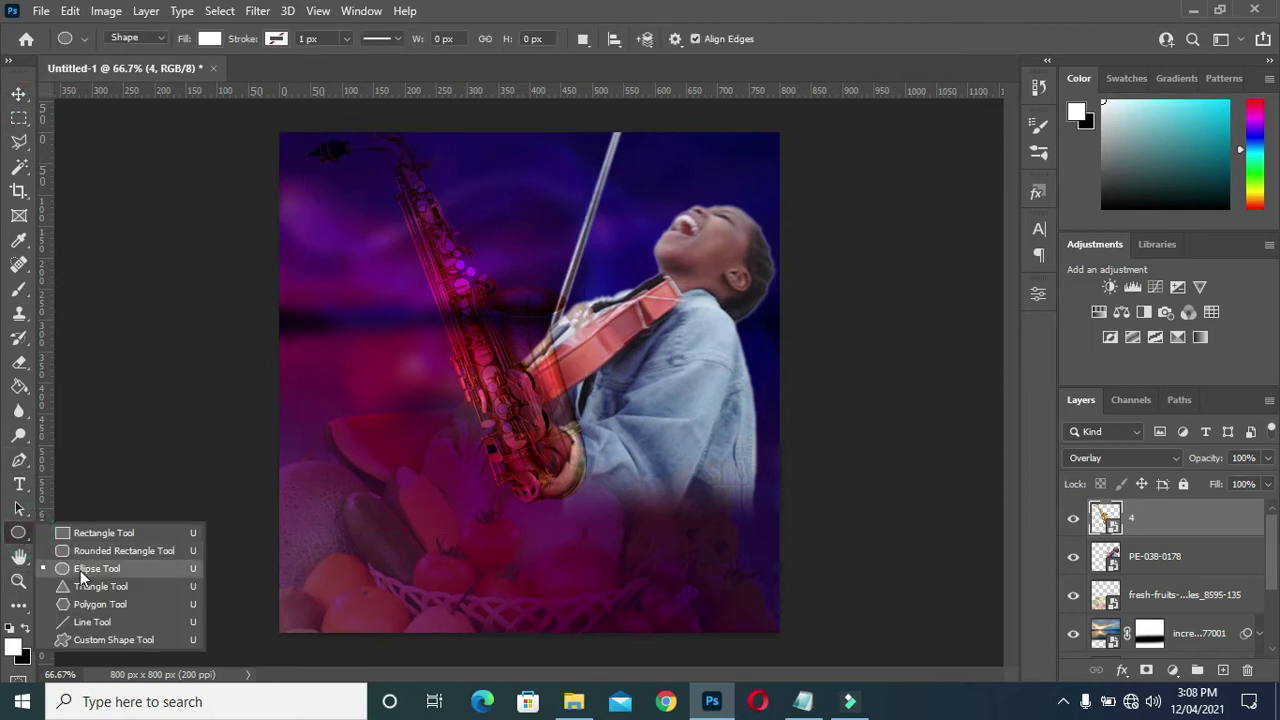
Draw a full-width orange Rectangle 1 bar and nudge it down near the bottom edge
left_click(88, 532)
left_click_drag(242, 564, 810, 598)
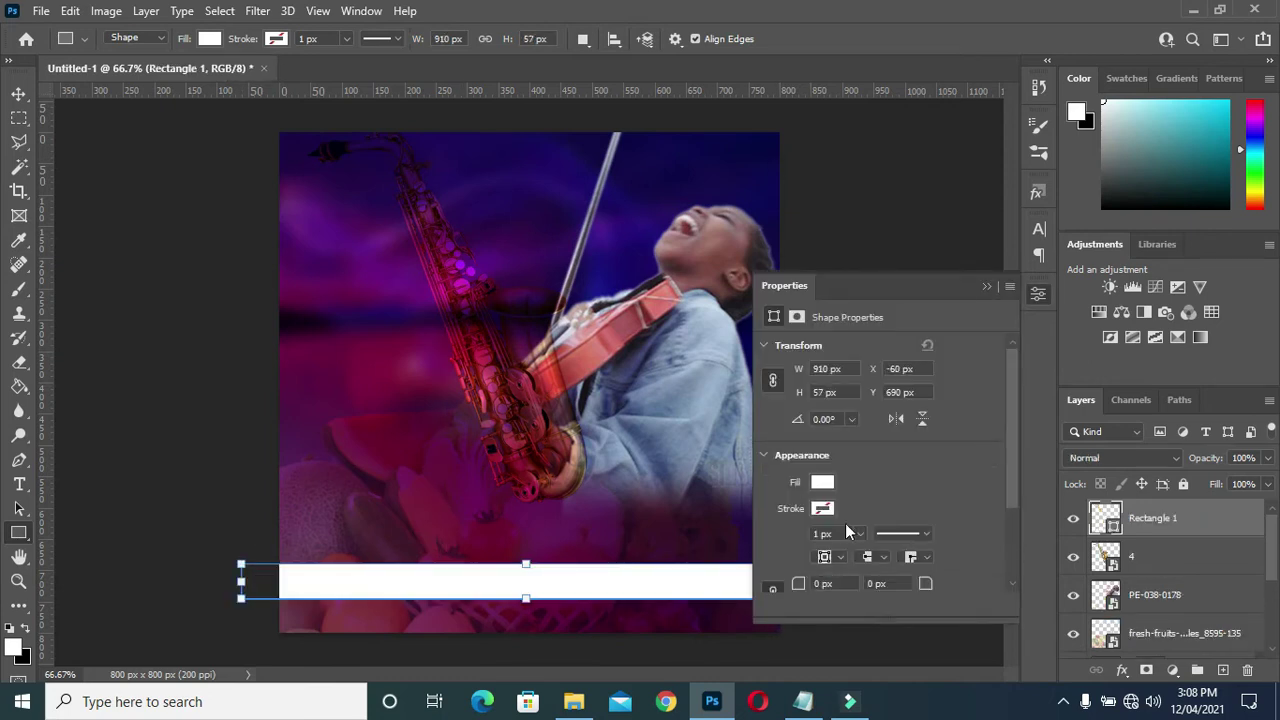
left_click(822, 482)
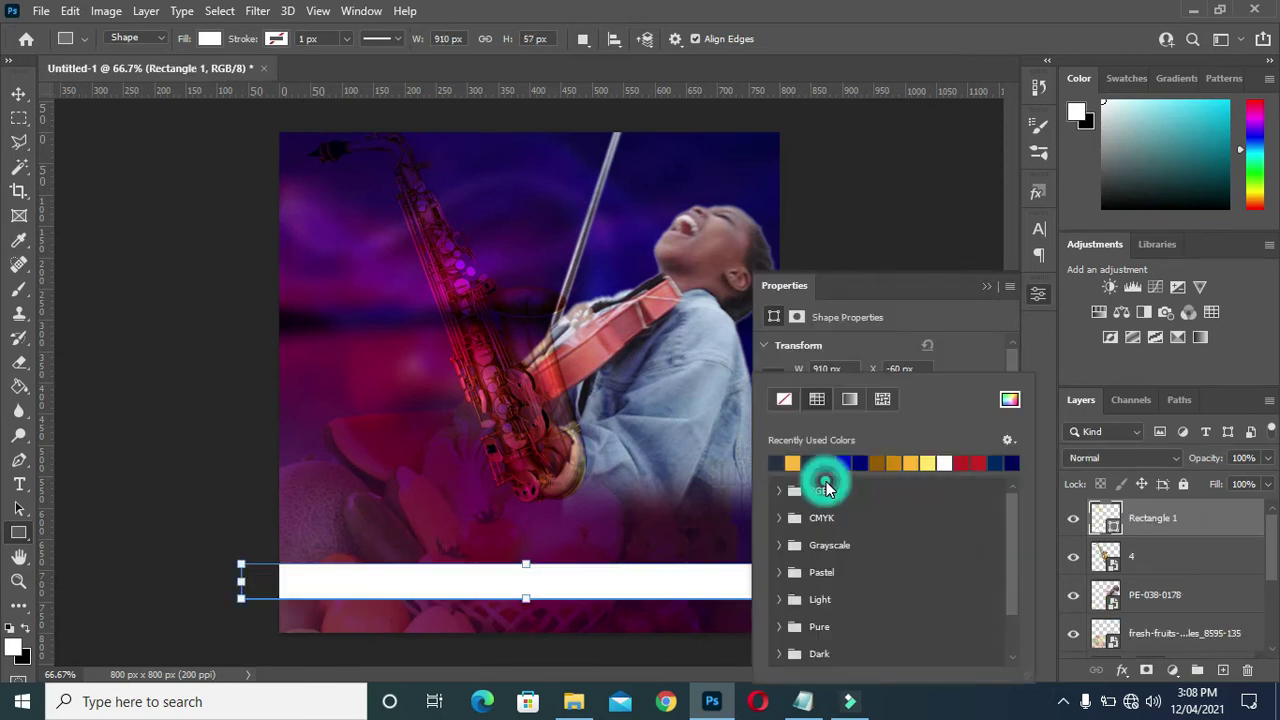
left_click(916, 454)
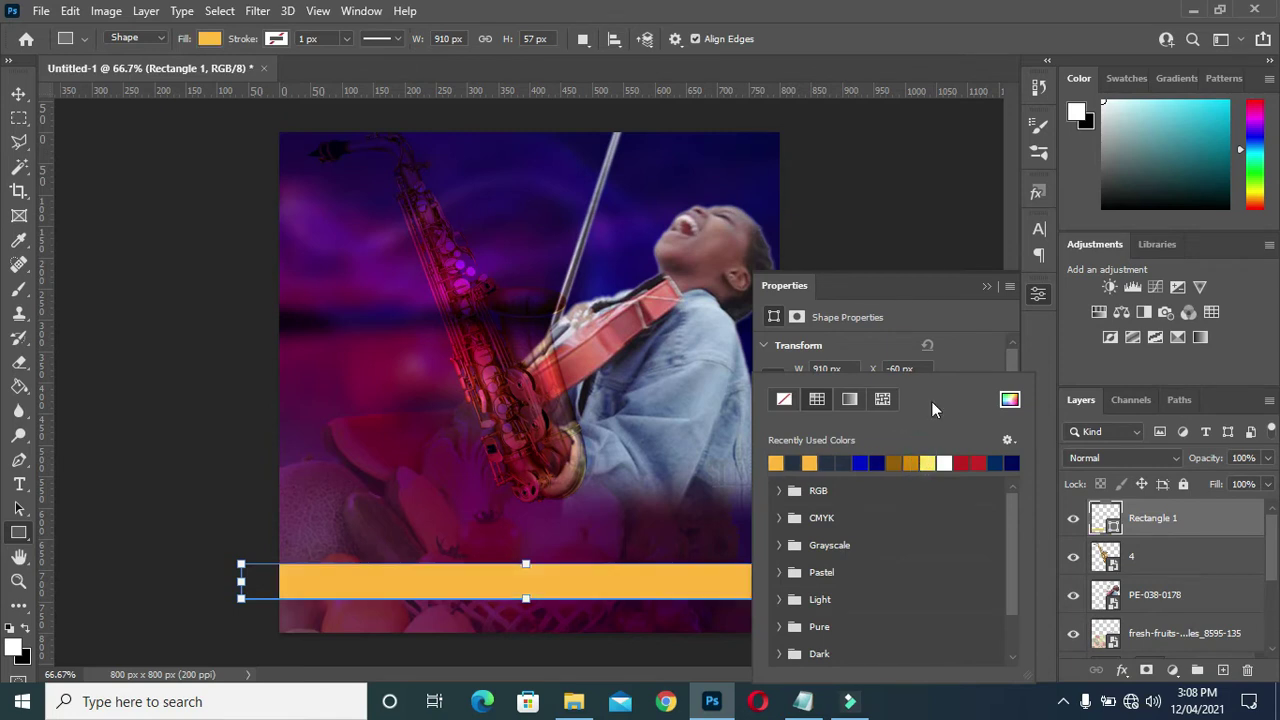
left_click(986, 287)
left_click(22, 92)
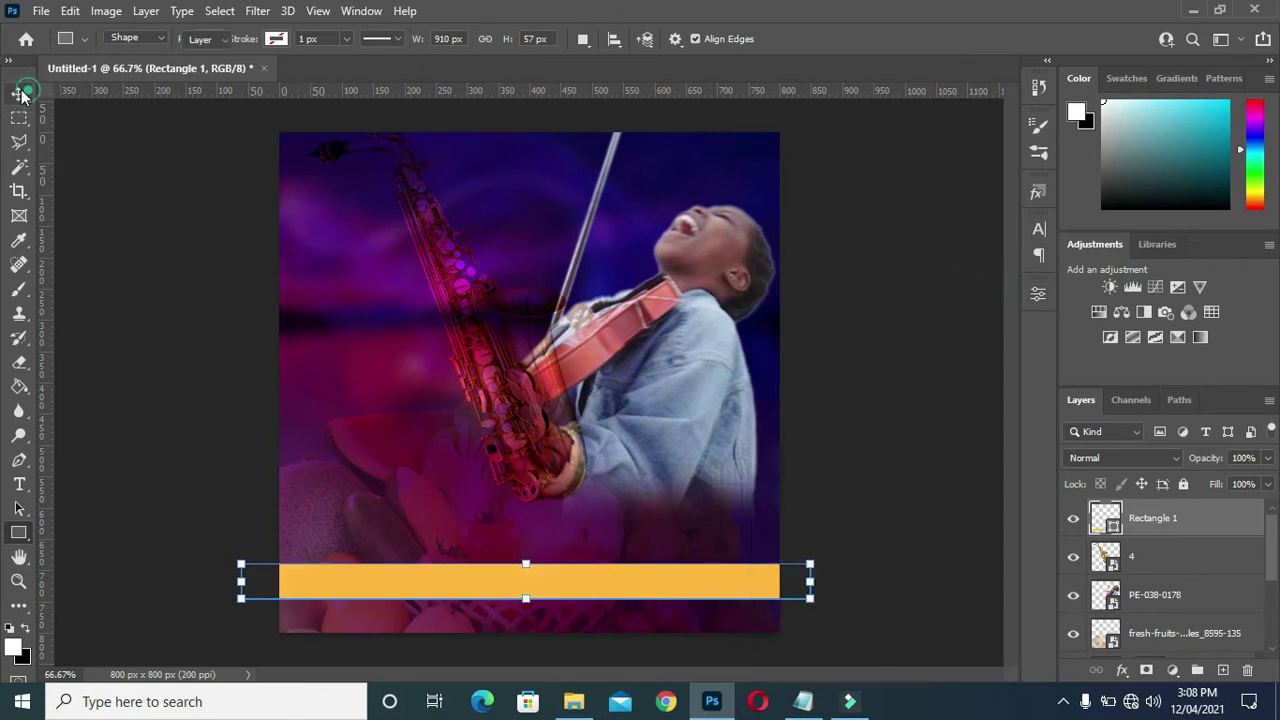
left_click_drag(530, 591, 536, 607)
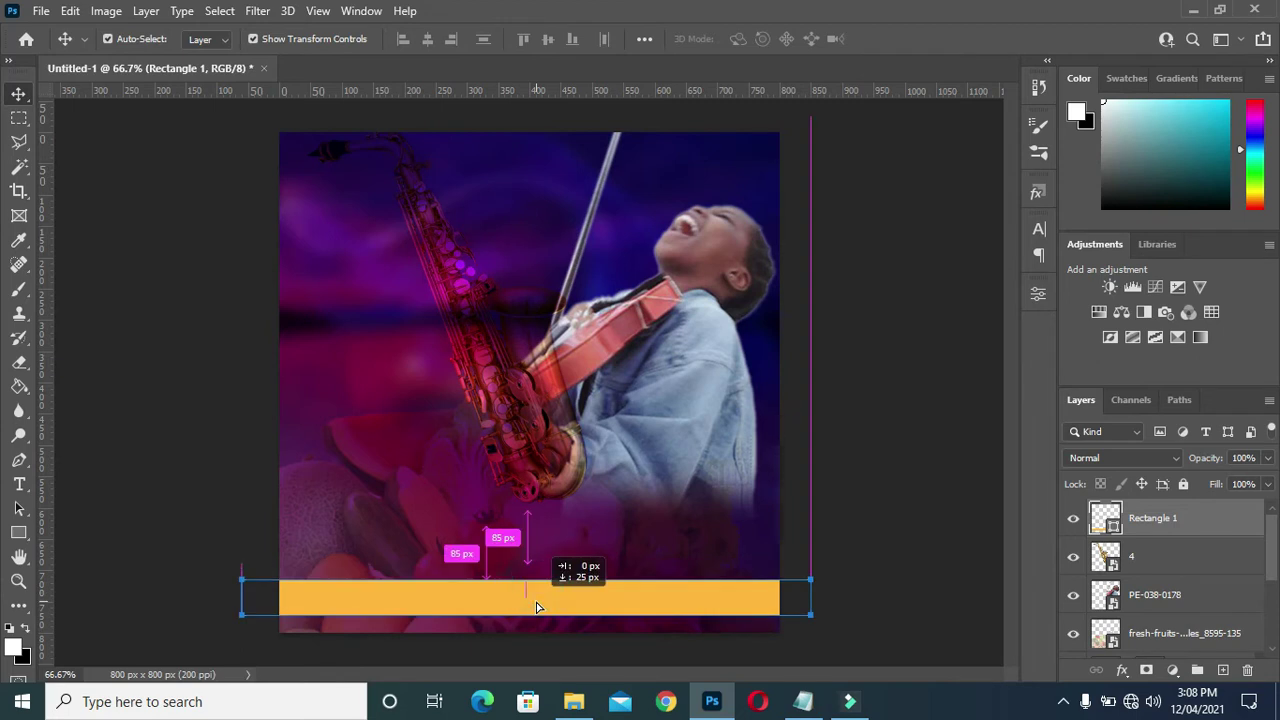
left_click(840, 447)
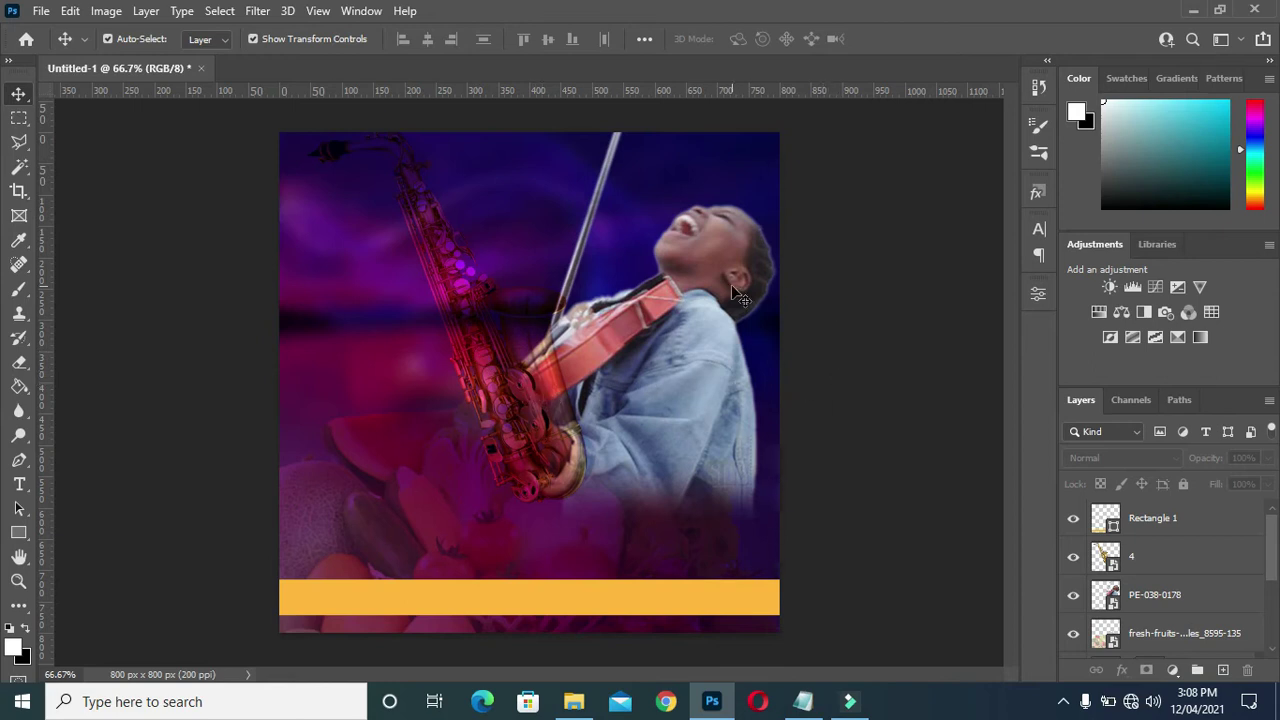
Group layers Color Fill 1 through Rectangle 1 and name the group Background
scroll(1157, 583, "down", 3)
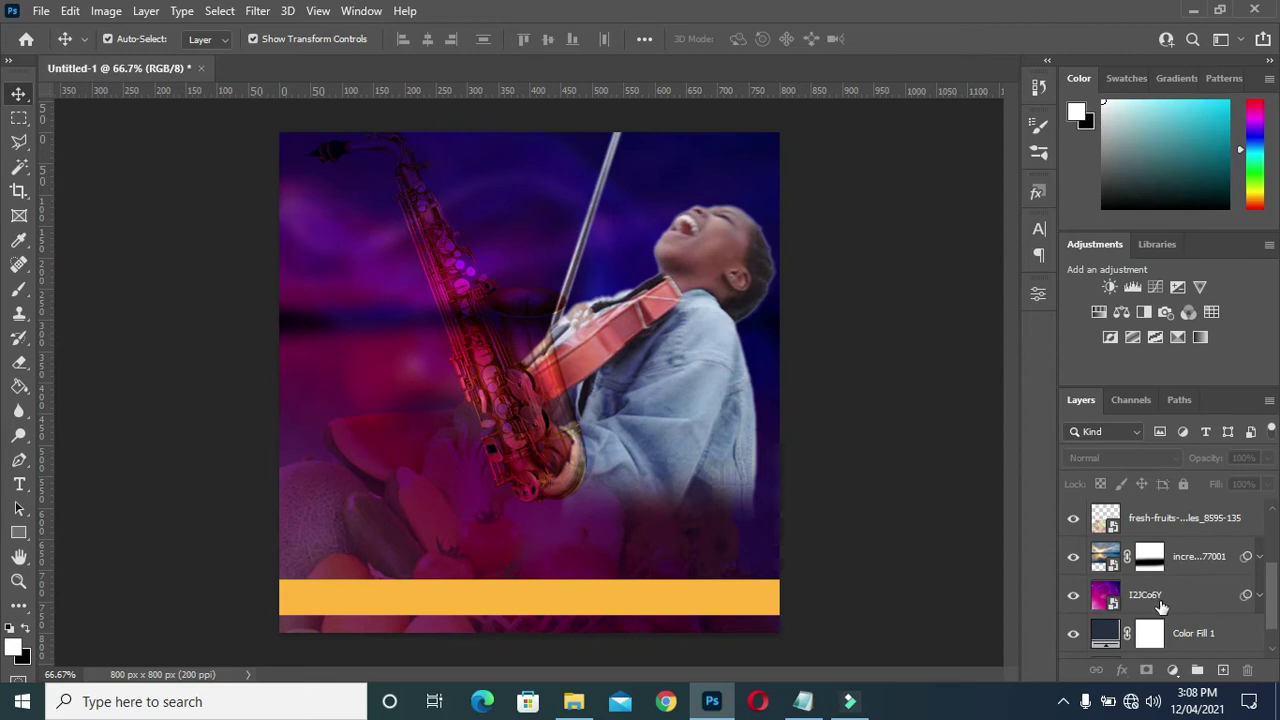
left_click(1176, 636)
scroll(1168, 578, "up", 3)
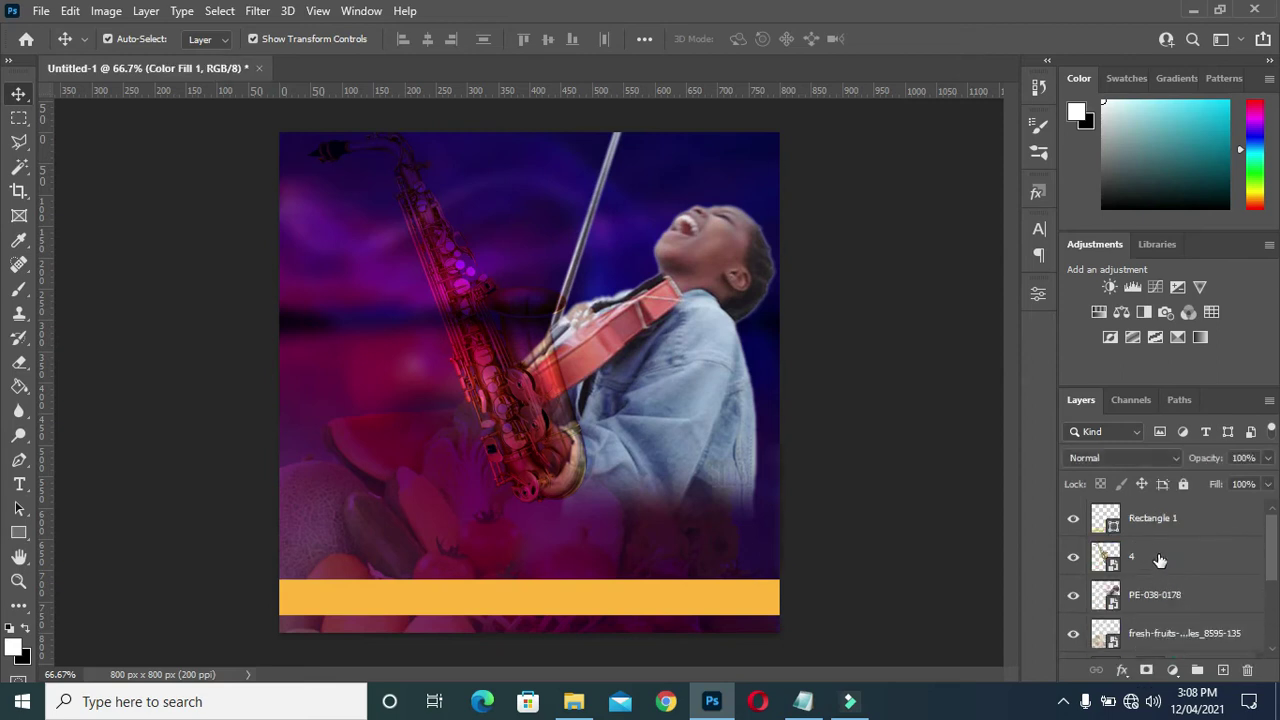
left_click(1150, 519, "shift")
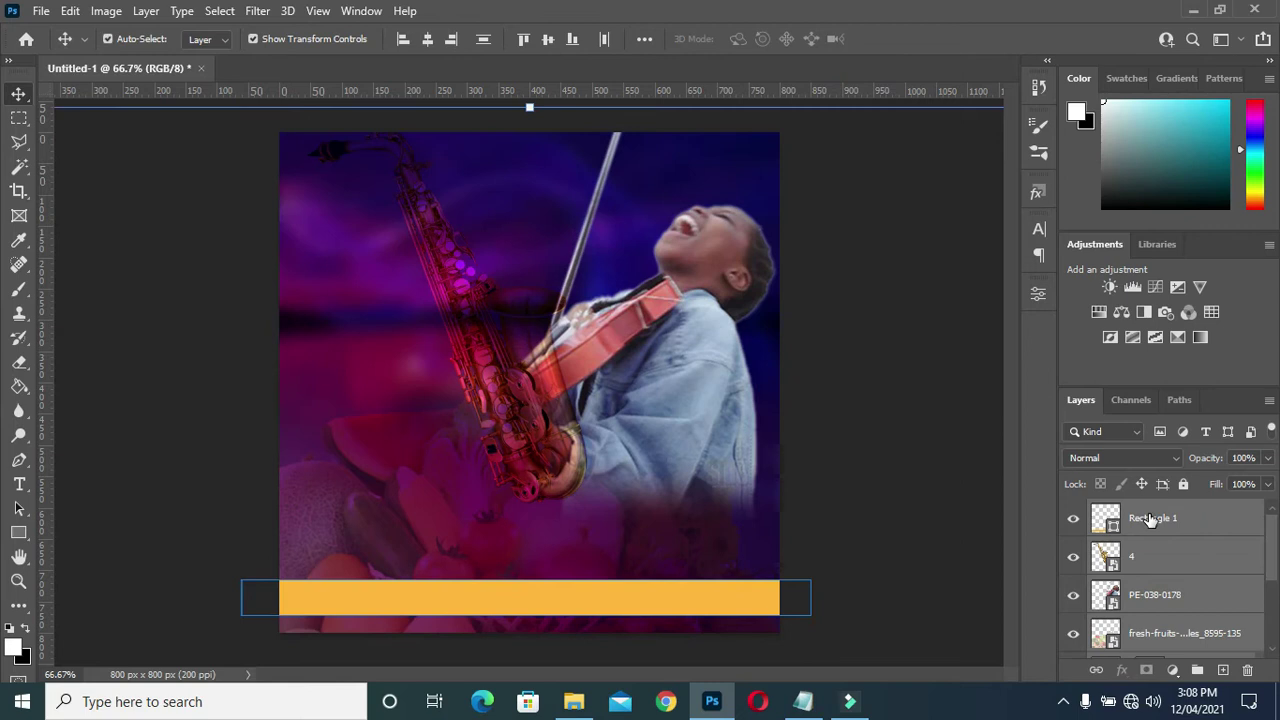
left_click_drag(1152, 519, 1198, 671)
double_click(1141, 512)
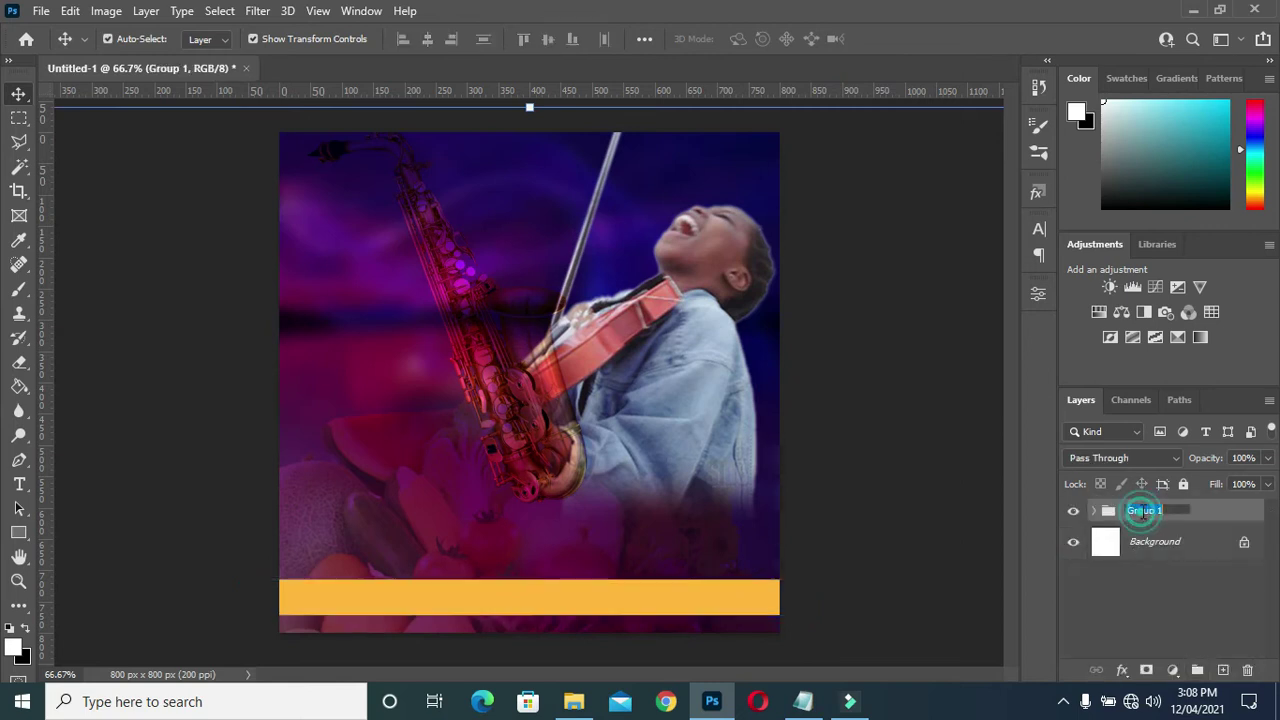
type("Background")
key("Return")
scroll(921, 411, "down", 2)
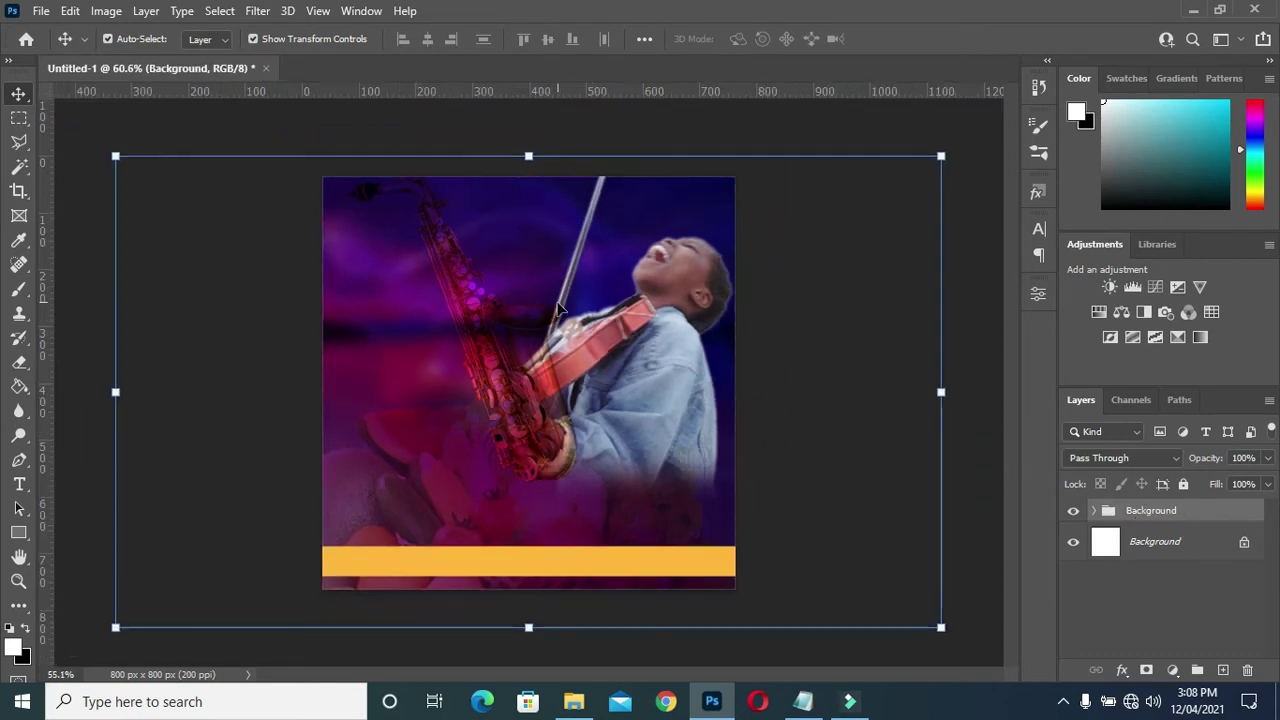
left_click(975, 476)
scroll(543, 177, "up", 1)
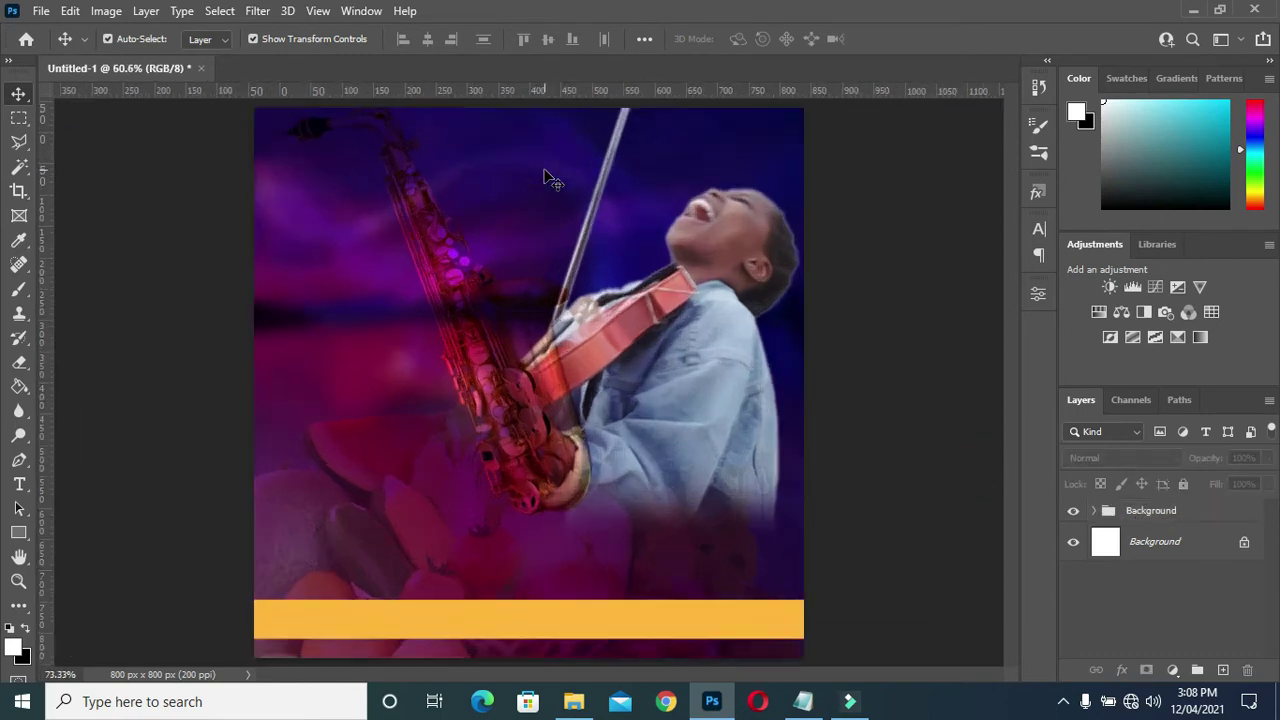
scroll(543, 177, "up", 1)
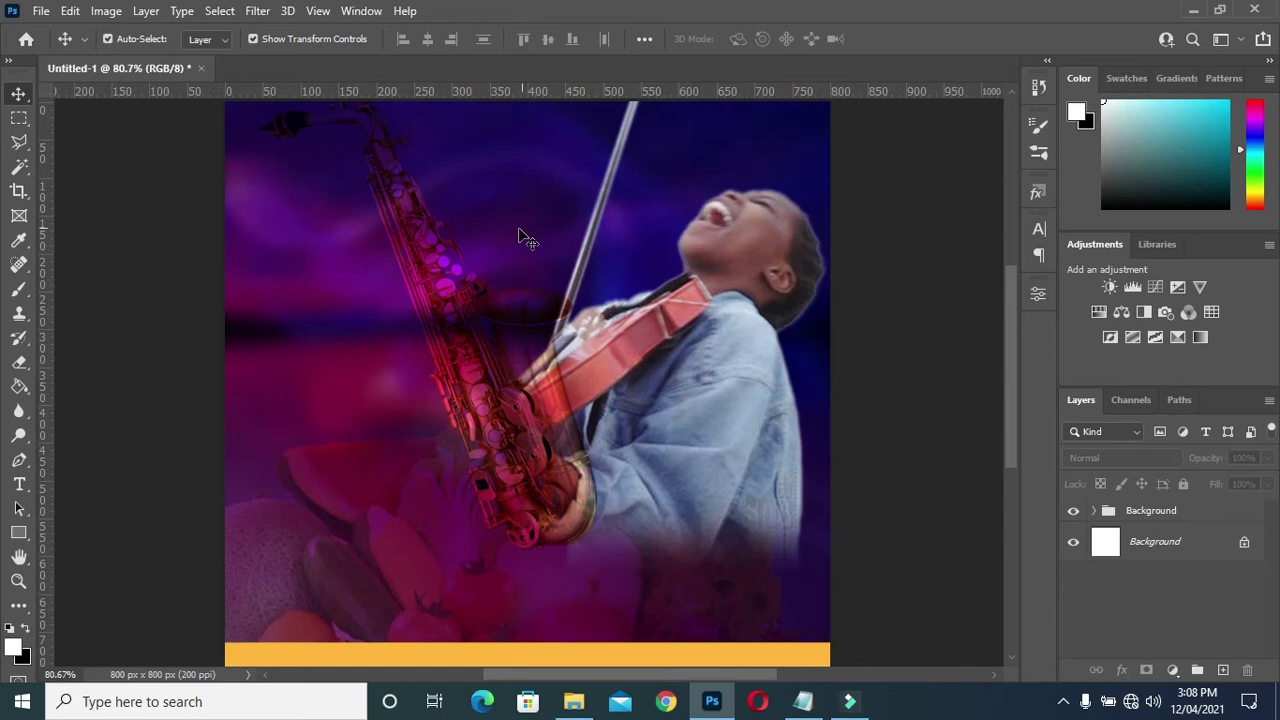
scroll(895, 342, "down", 1)
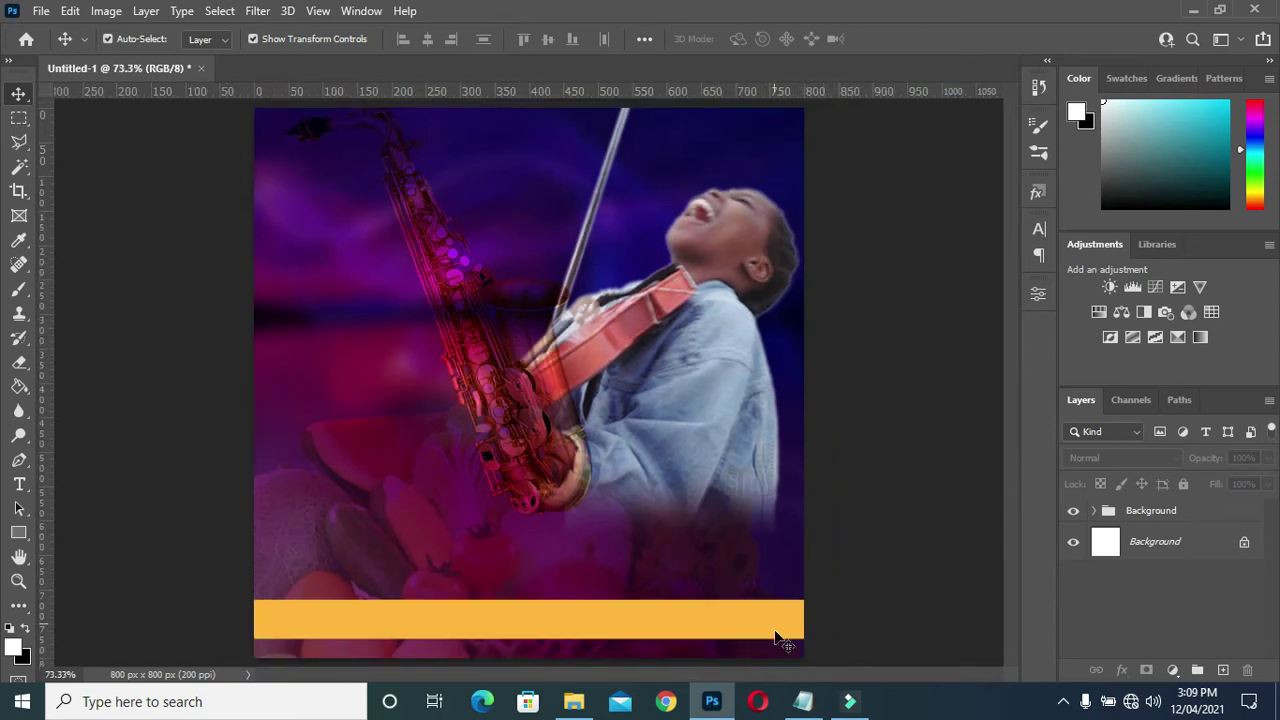
Copy the CHRIST CITY CHURCH INT'L MINISTRY line from the notes for the title
left_click(804, 704)
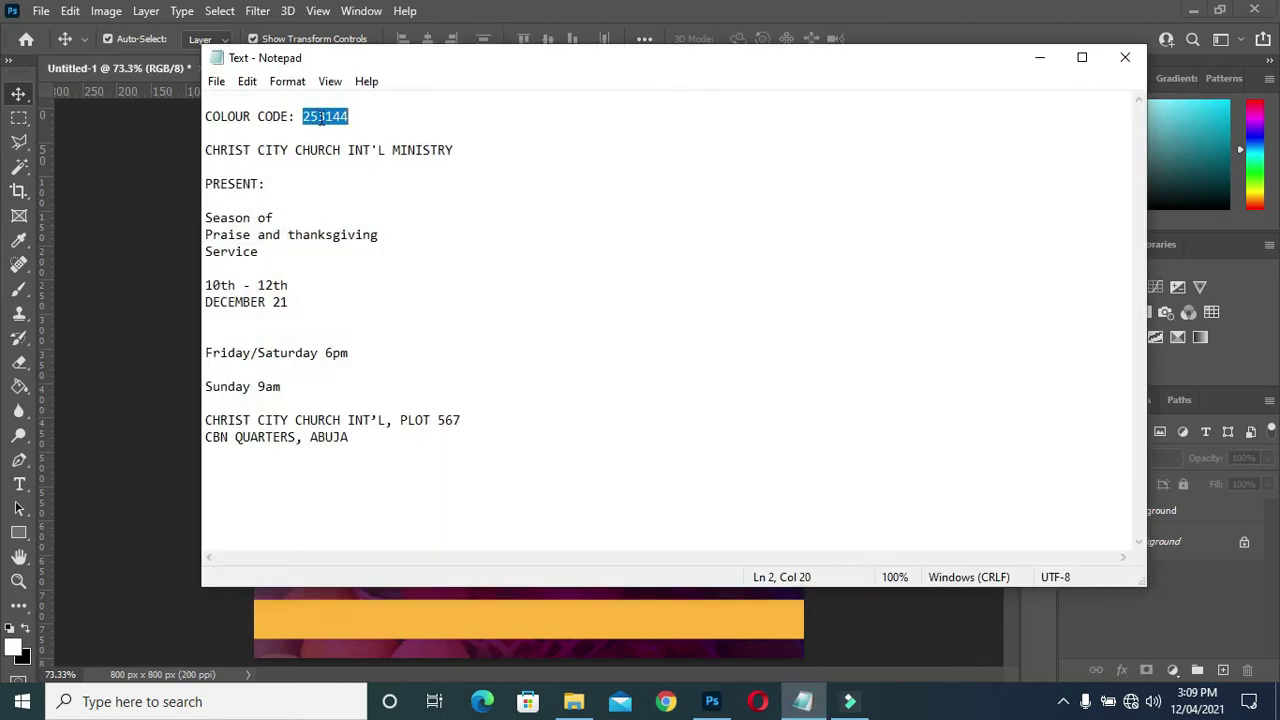
triple_click(459, 150)
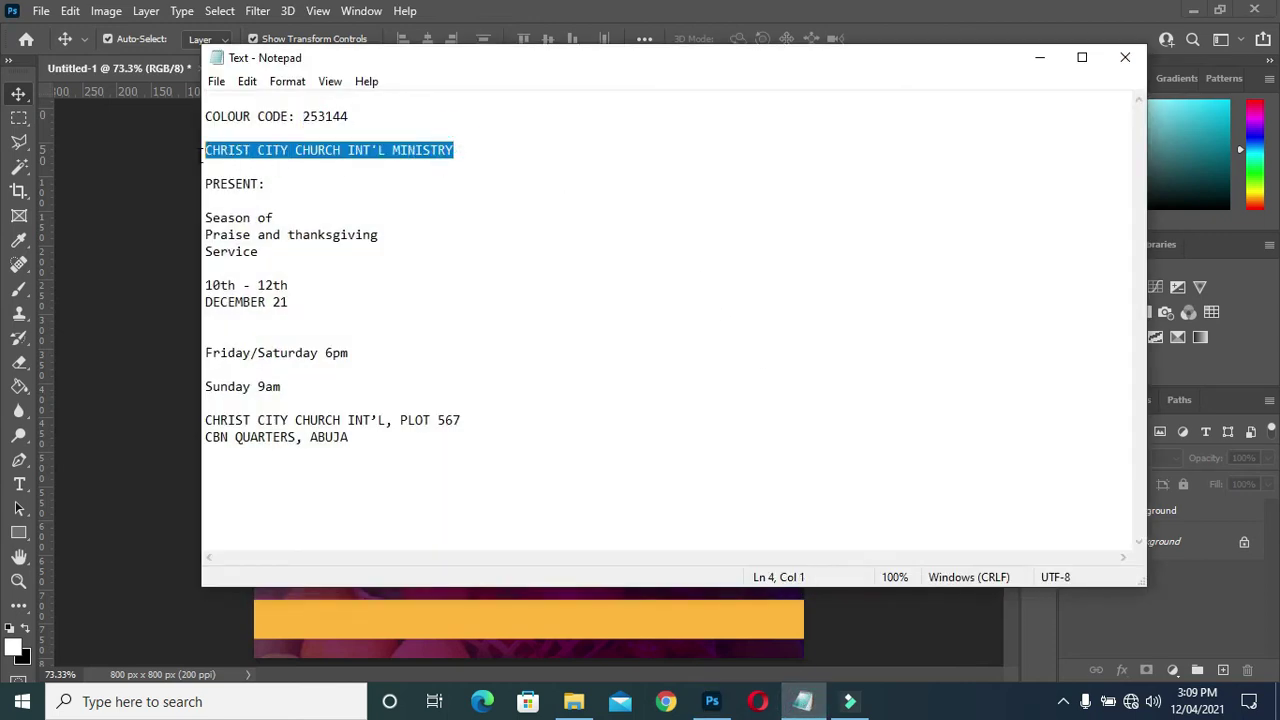
left_click(1040, 57)
left_click(18, 485)
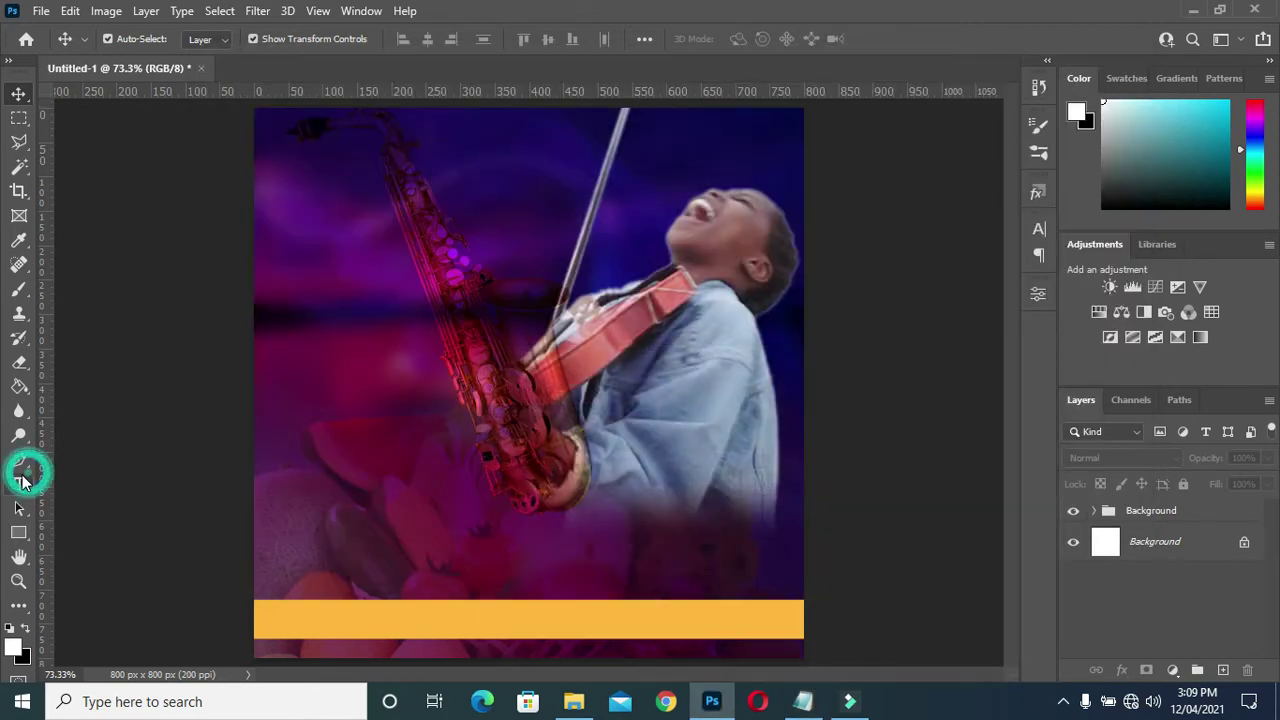
Paste the church name as a new text layer at the flyer's top
left_click(435, 148)
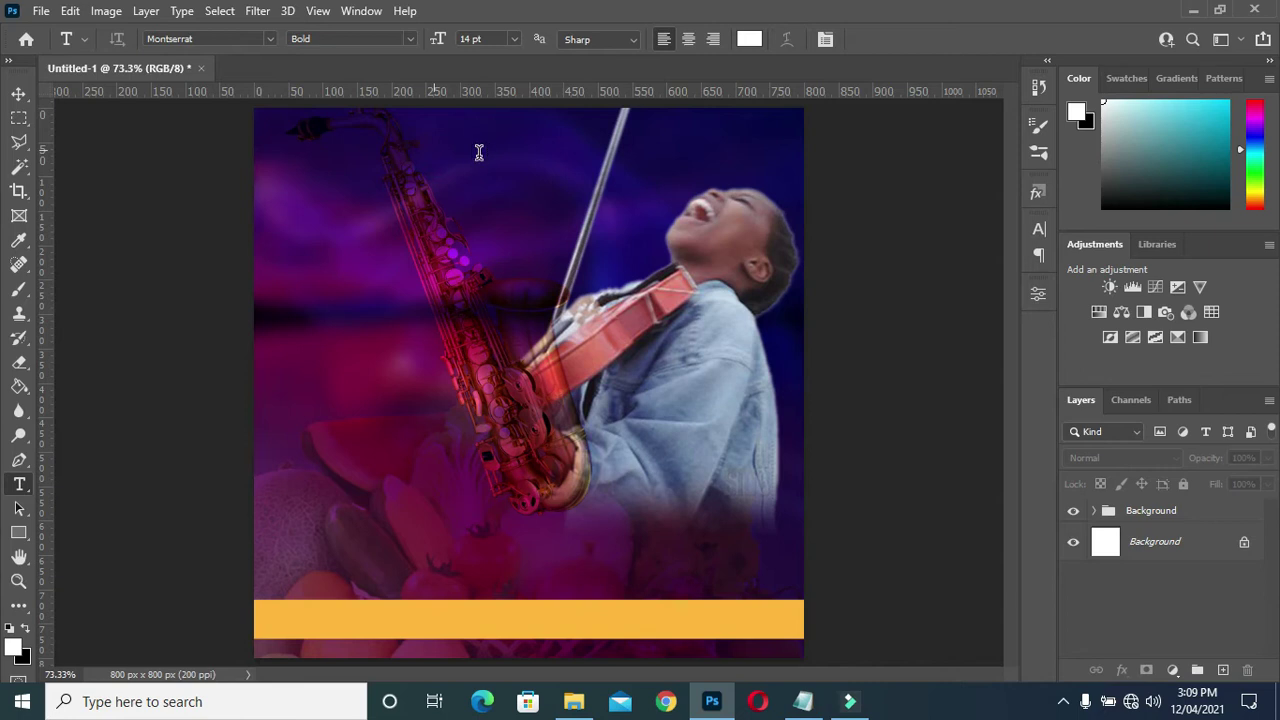
left_click(479, 152)
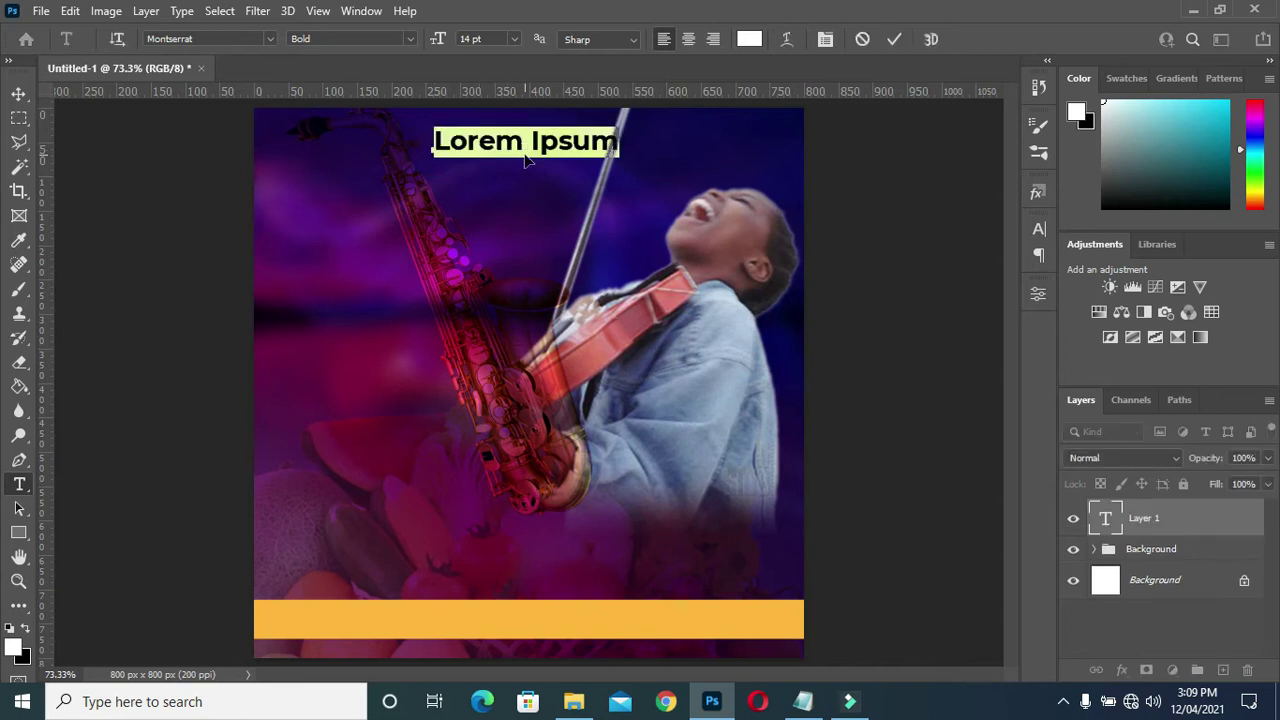
key("ctrl+v")
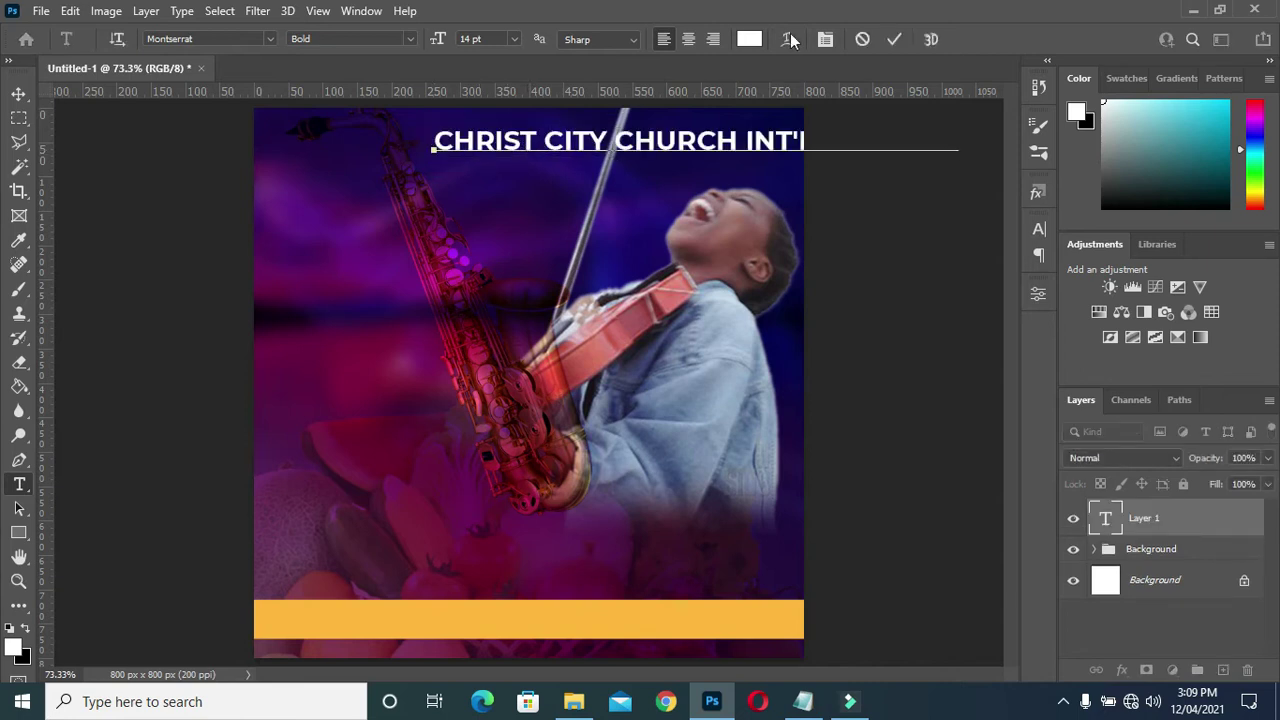
left_click(894, 40)
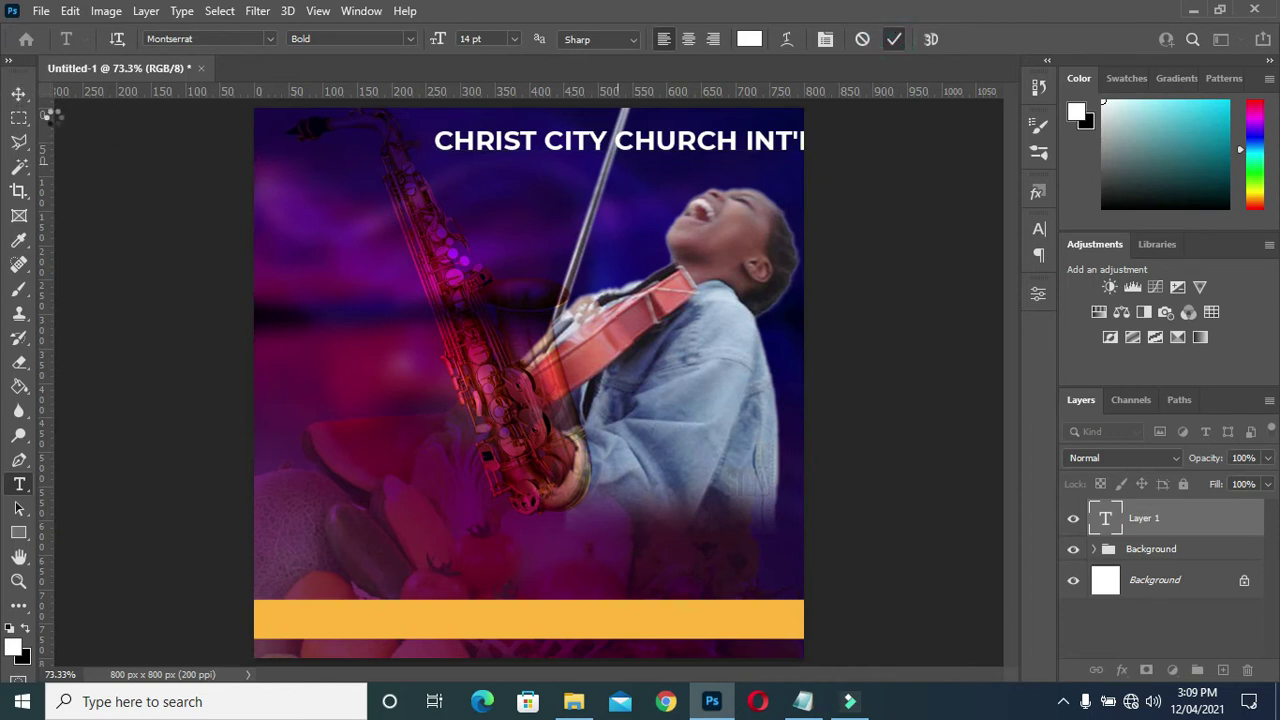
Scale the church name title down to sit across the top, then drag the church logo onto the flyer
left_click(20, 95)
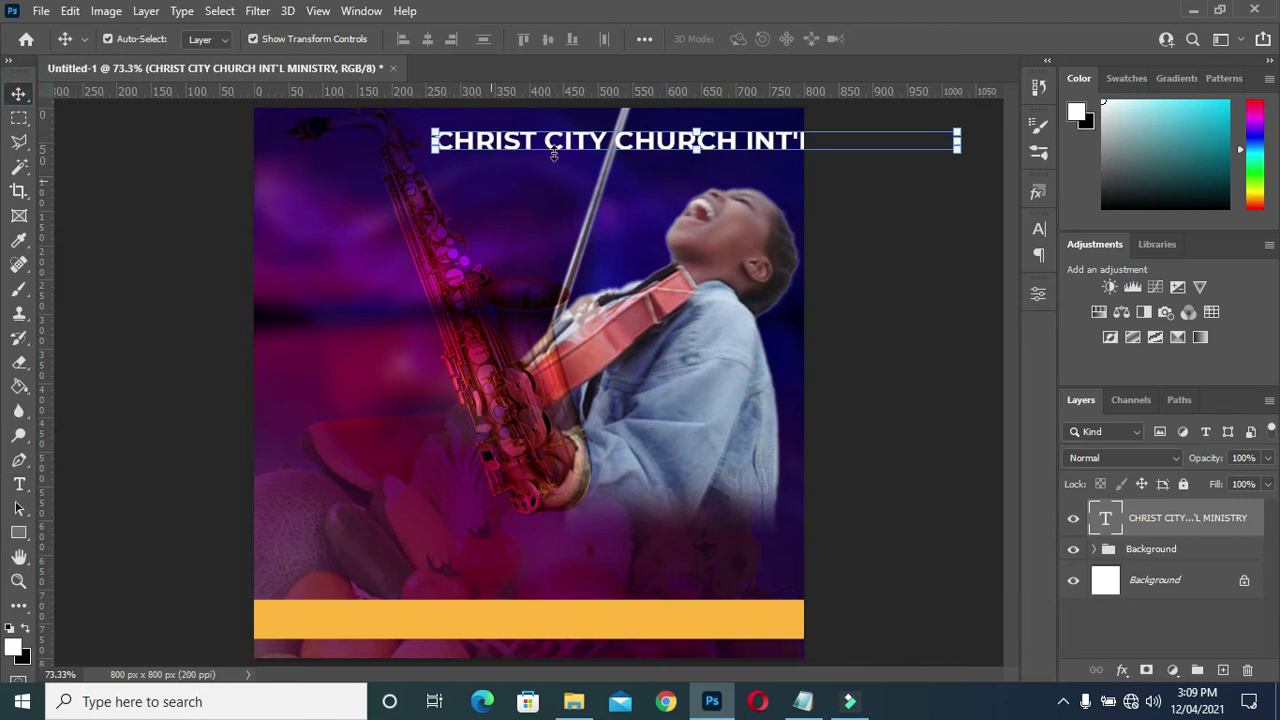
mouse_move(960, 150)
left_mouse_down()
mouse_move(652, 162)
mouse_move(666, 164)
left_mouse_up()
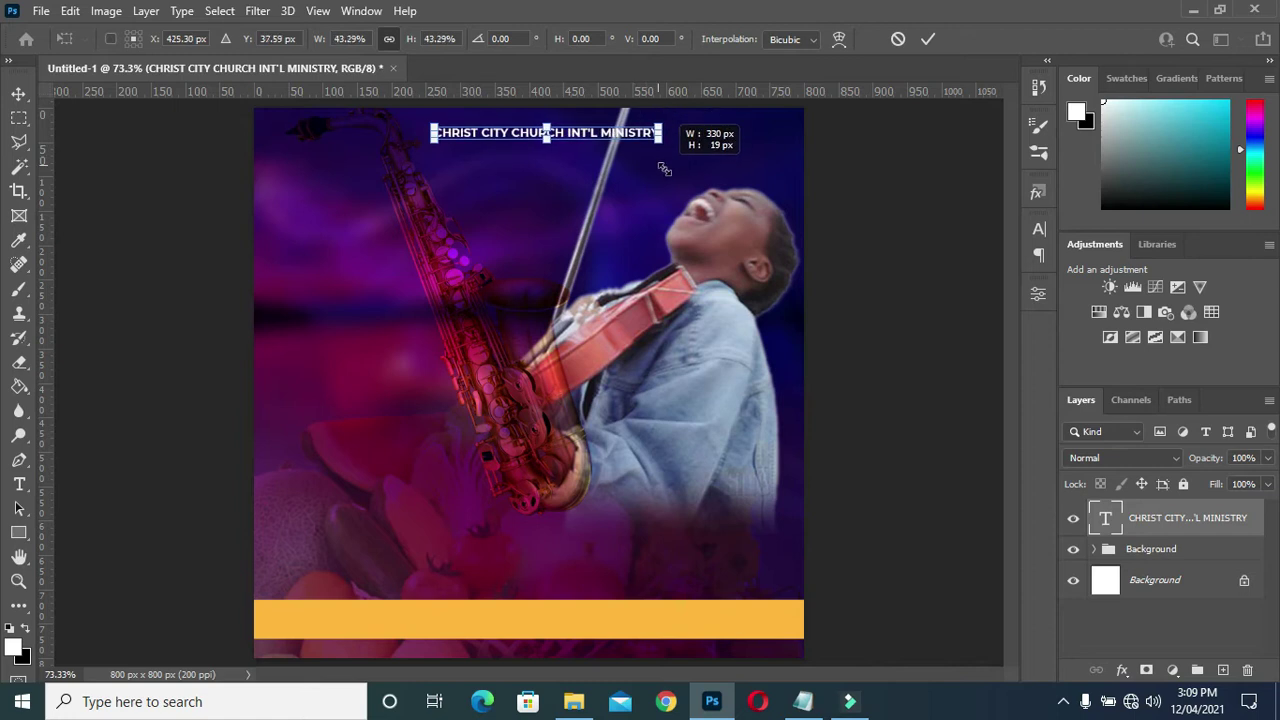
mouse_move(560, 142)
left_mouse_down()
mouse_move(552, 162)
mouse_move(543, 151)
left_mouse_up()
left_click(926, 40)
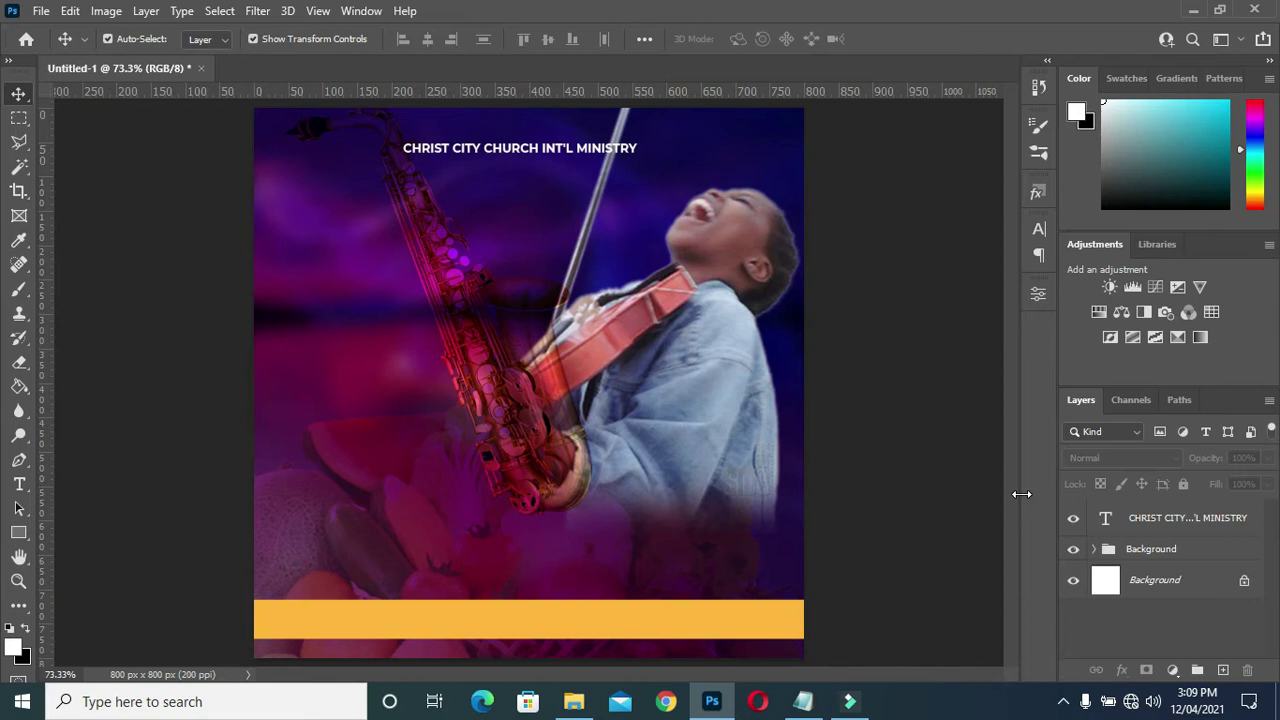
left_click(573, 701)
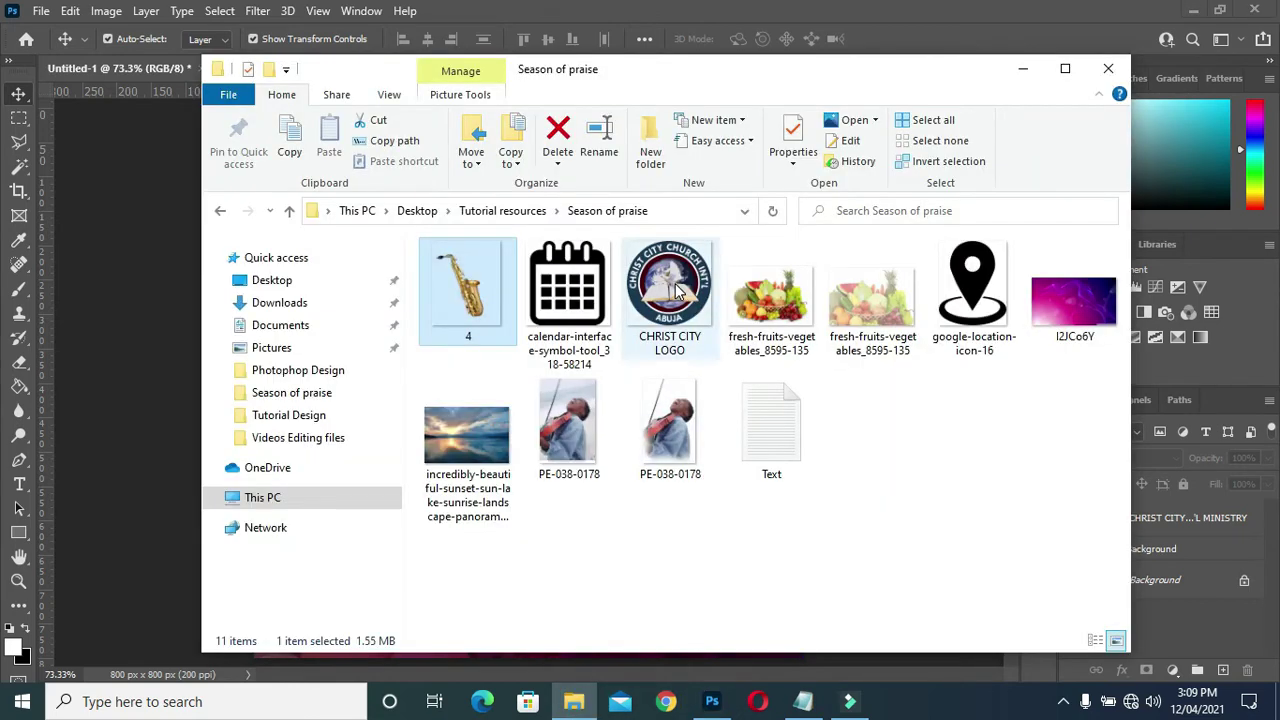
left_click_drag(675, 300, 160, 438)
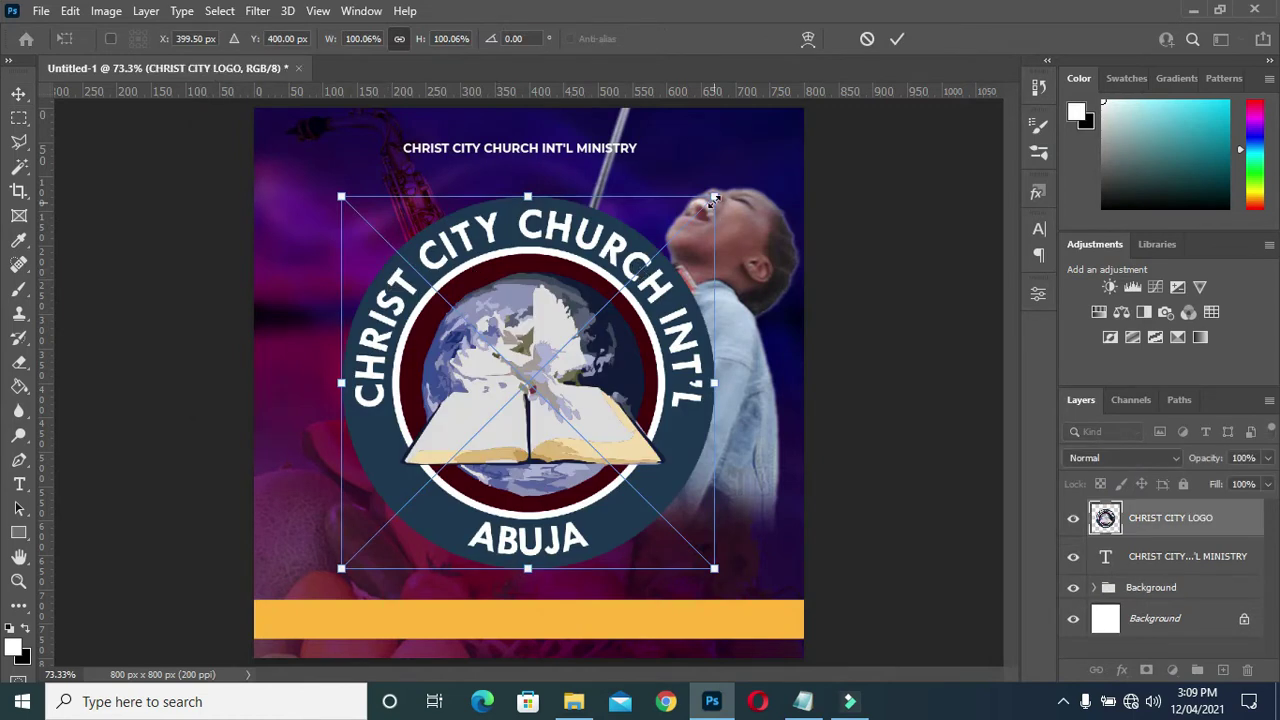
Shrink the CHRIST CITY LOGO to a small badge and commit its size
left_click_drag(714, 197, 412, 515)
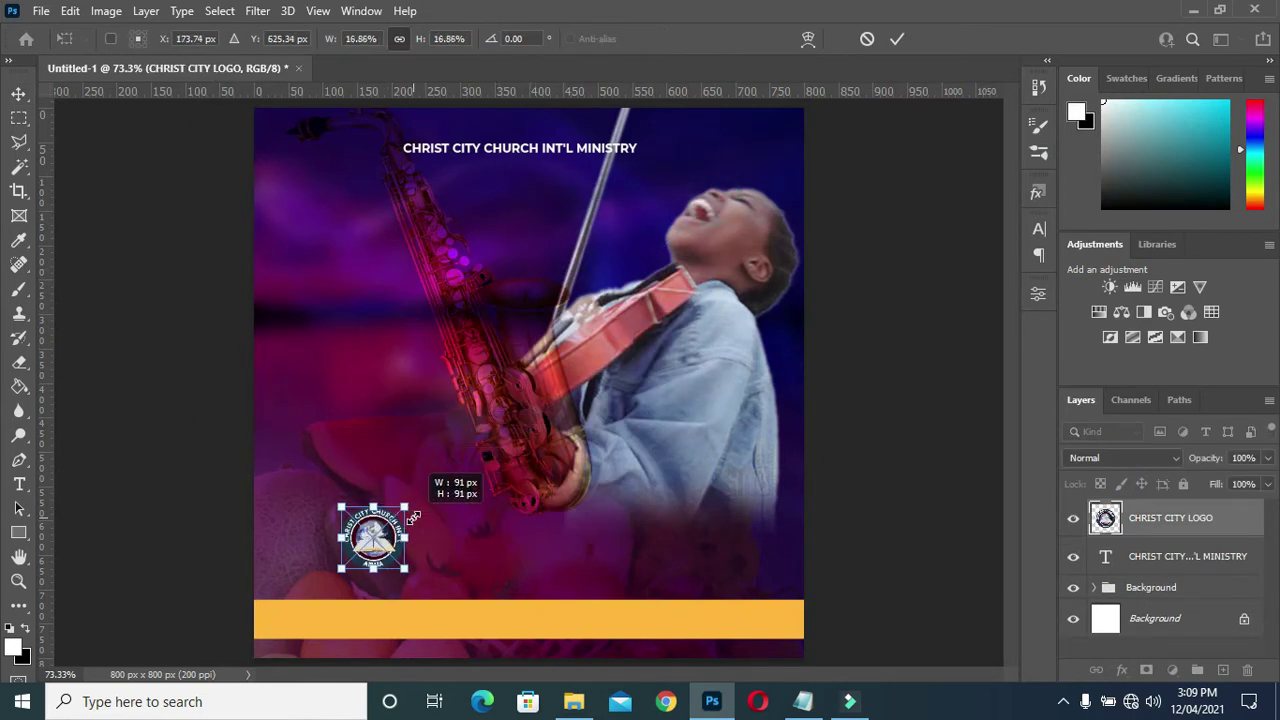
mouse_move(410, 502)
left_mouse_down()
mouse_move(399, 514)
mouse_move(466, 230)
left_mouse_up()
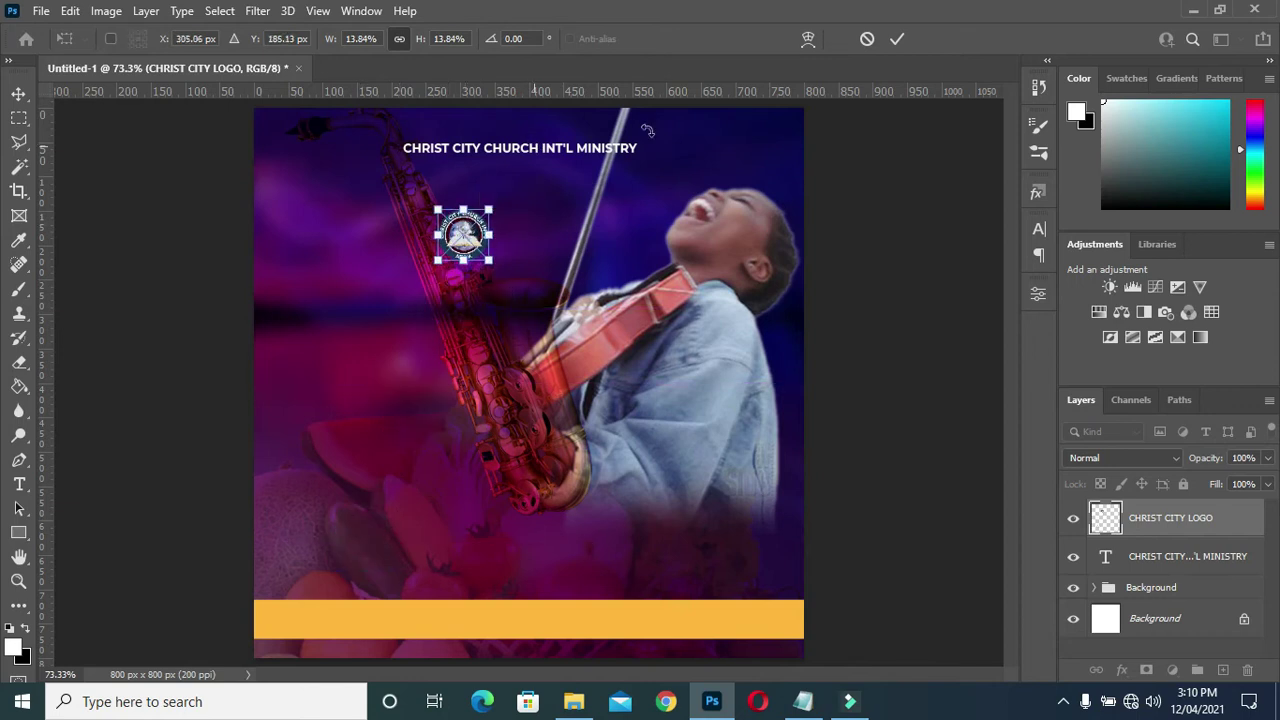
left_click(897, 40)
Lower the church name title on the flyer, undoing an accidental tilt
left_click_drag(555, 150, 557, 203)
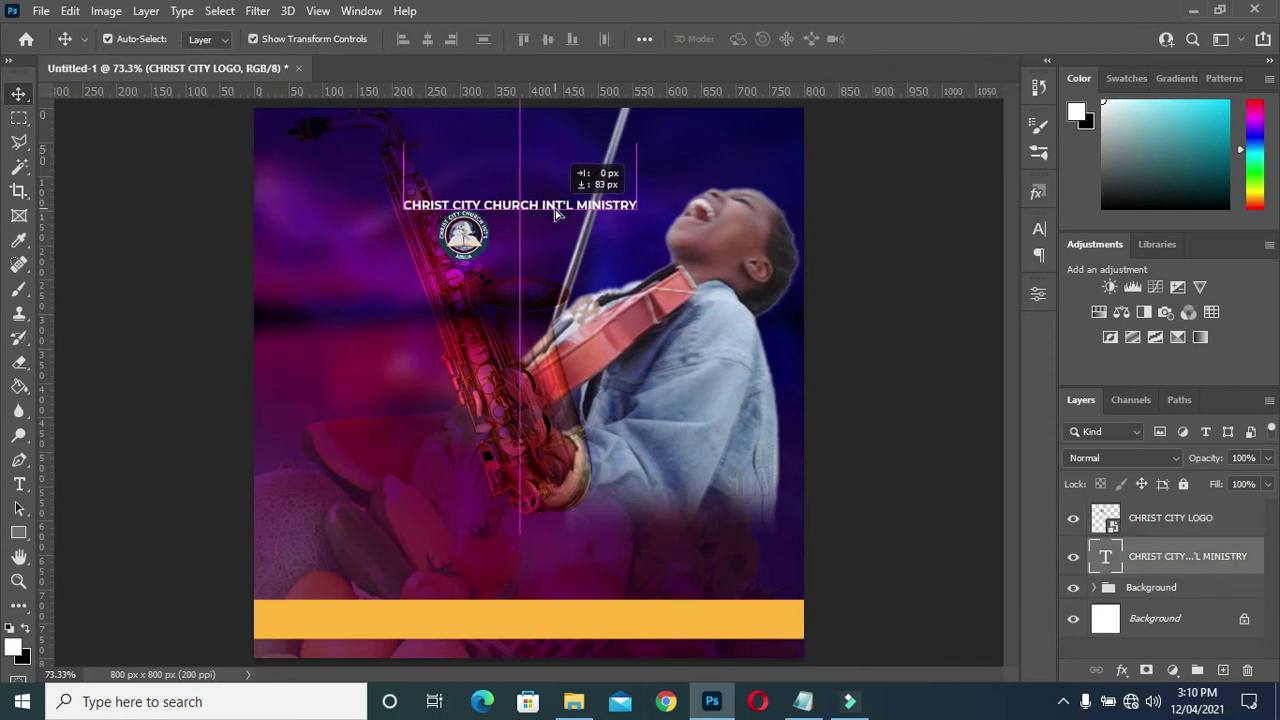
left_click_drag(557, 203, 494, 243)
left_click_drag(648, 205, 646, 222)
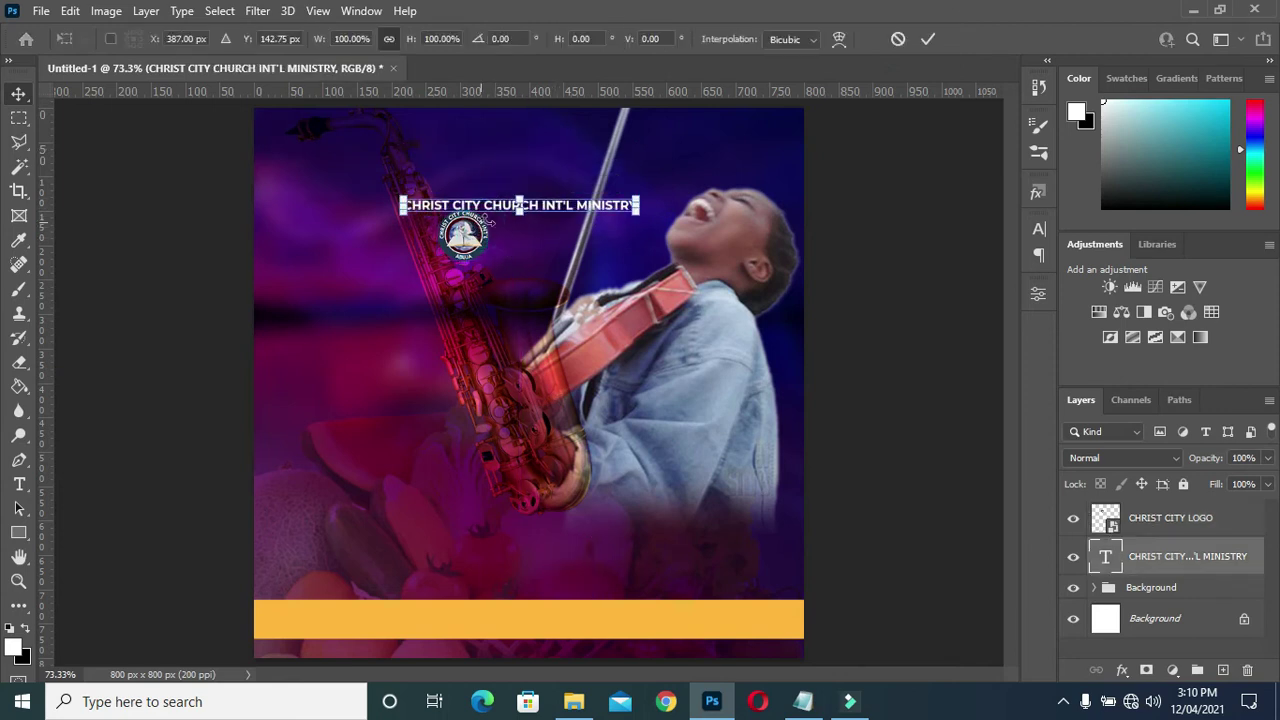
left_click(923, 40)
key("ctrl+z")
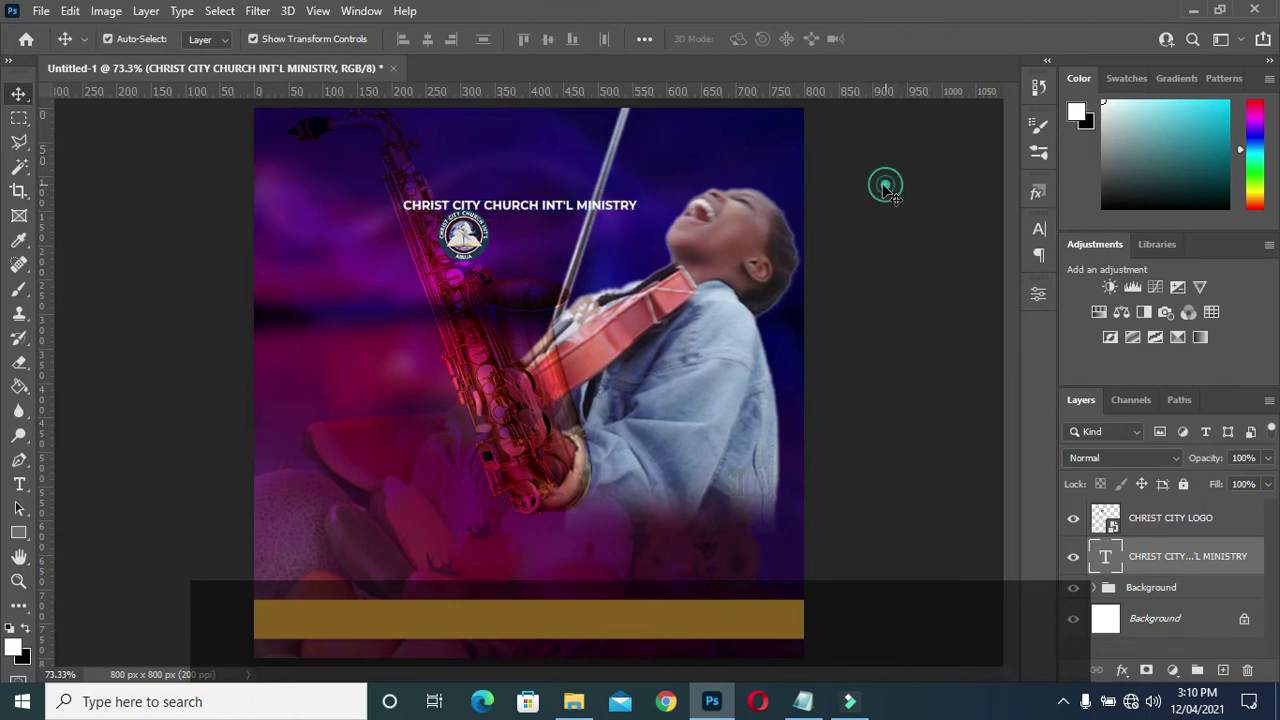
Centre the logo above the church name title, aligning both horizontally
left_click_drag(459, 240, 529, 152)
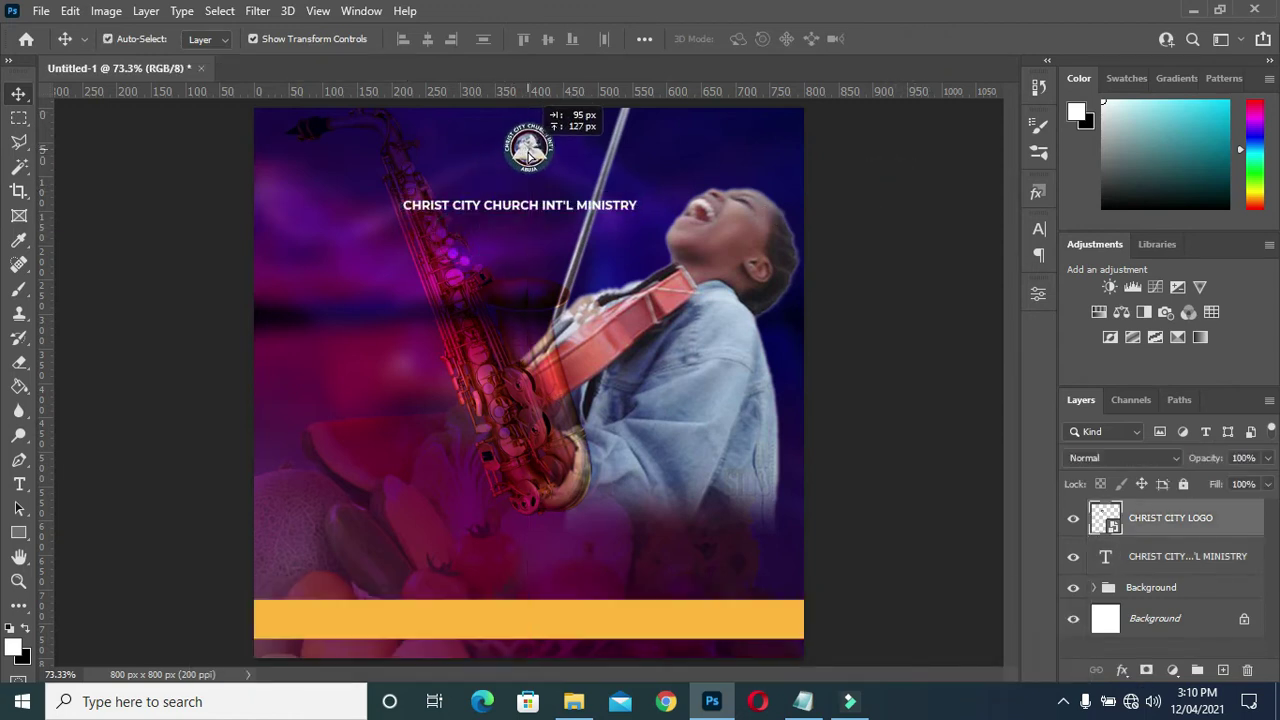
left_click_drag(521, 205, 519, 212)
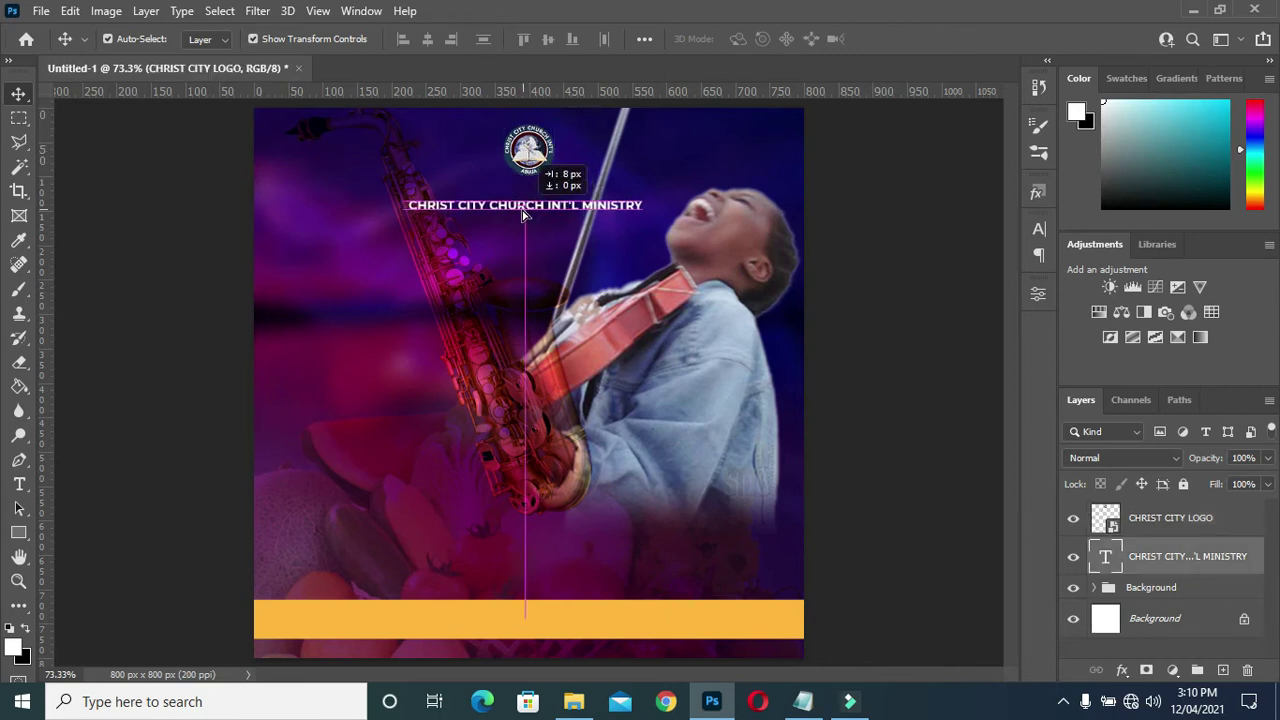
left_click(897, 222)
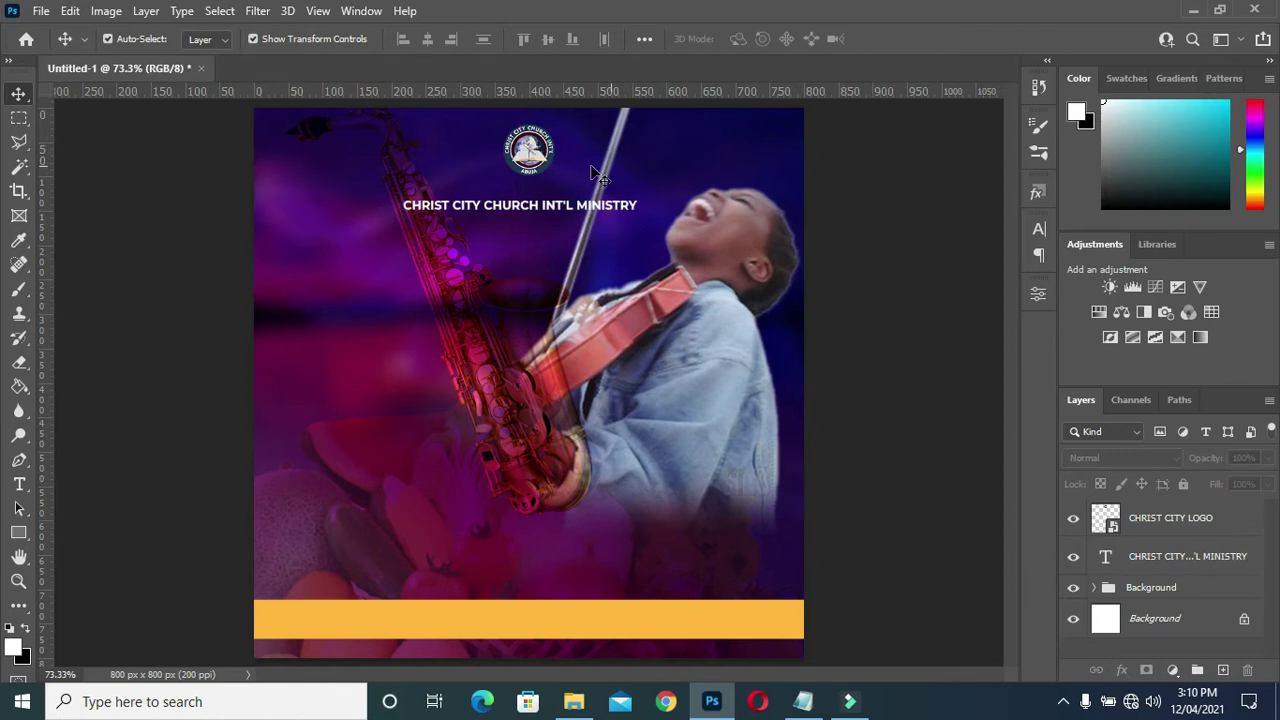
left_click_drag(530, 157, 520, 163)
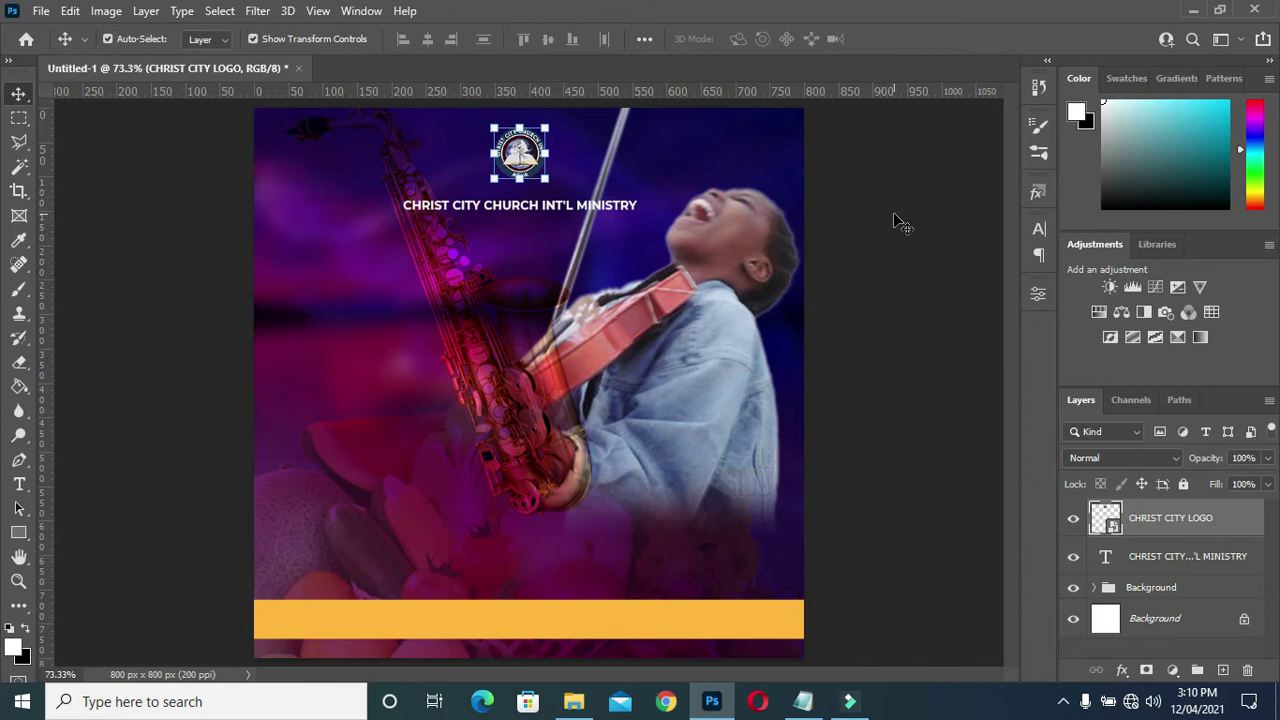
left_click(897, 220)
left_click(533, 155)
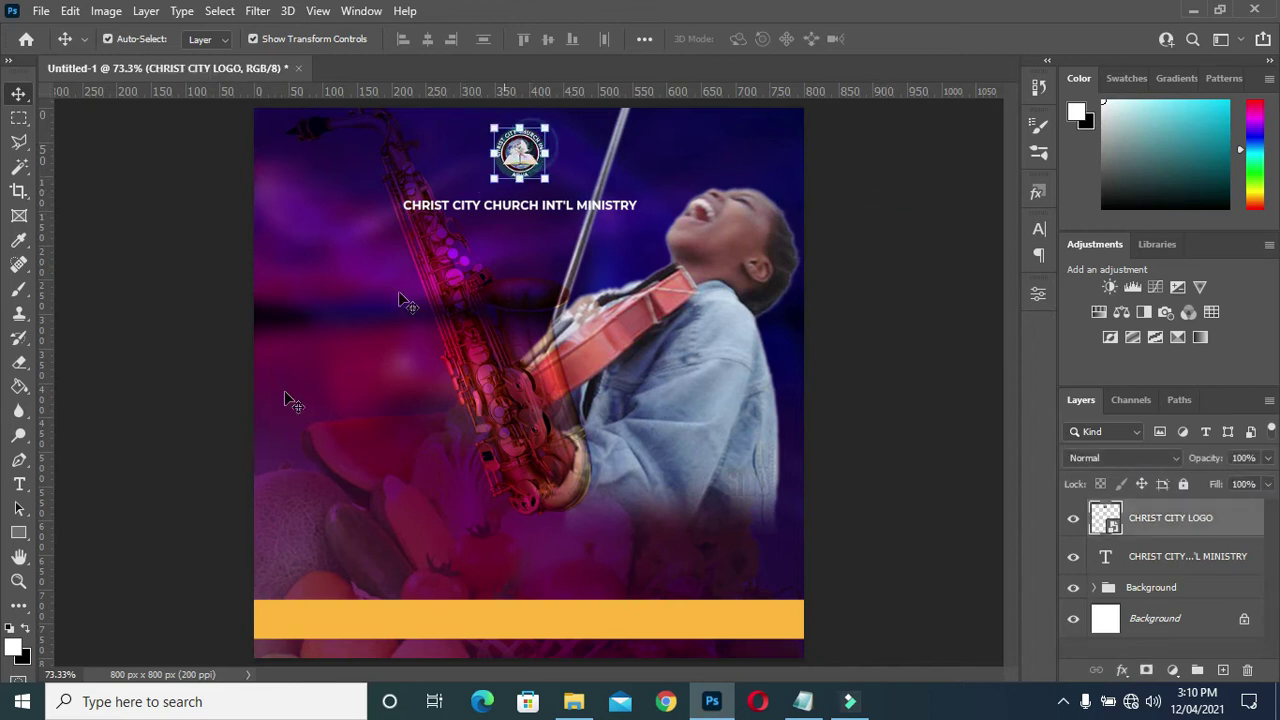
Draw a rounded rectangle around the logo
left_click(18, 532)
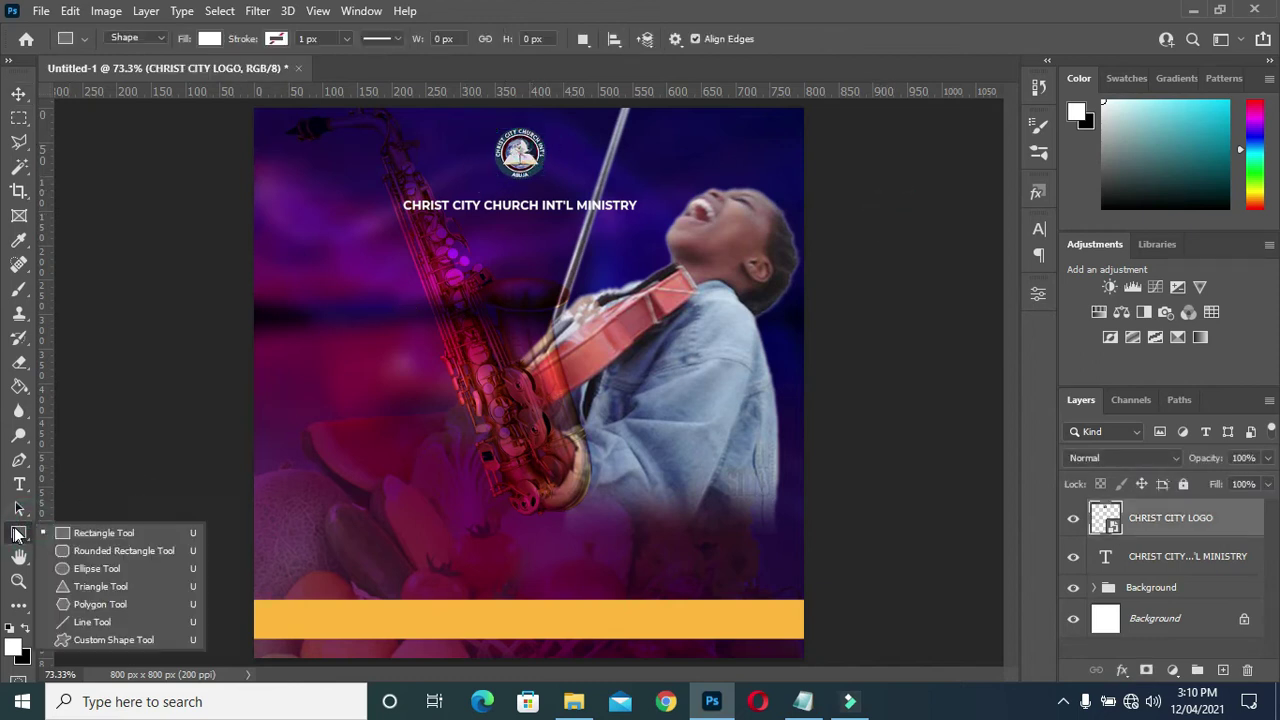
left_click(94, 550)
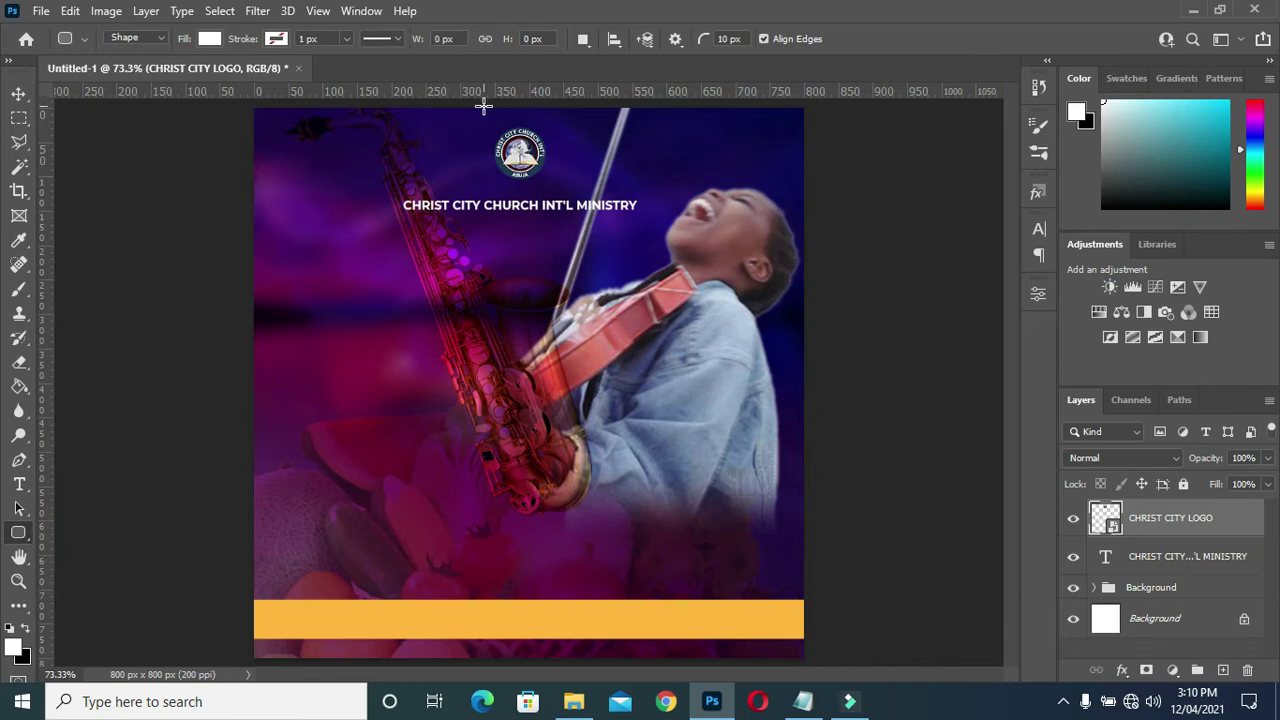
left_click_drag(475, 102, 562, 187)
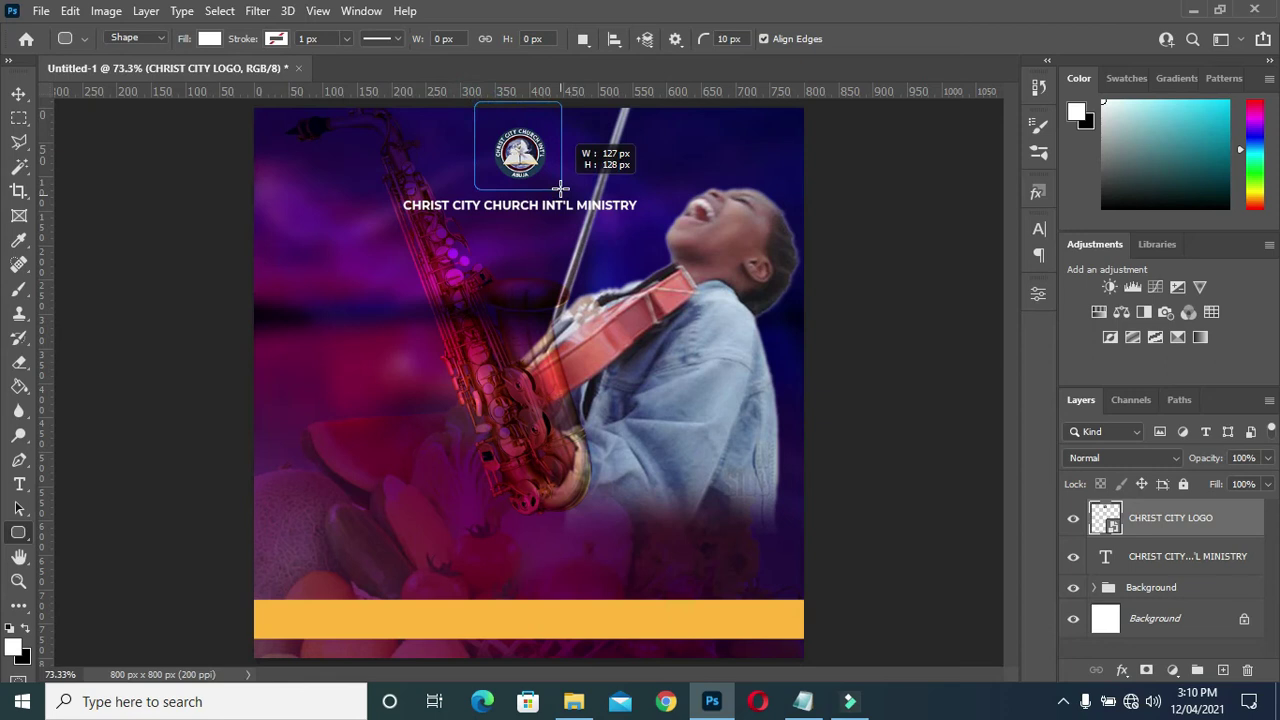
left_click_drag(562, 187, 562, 187)
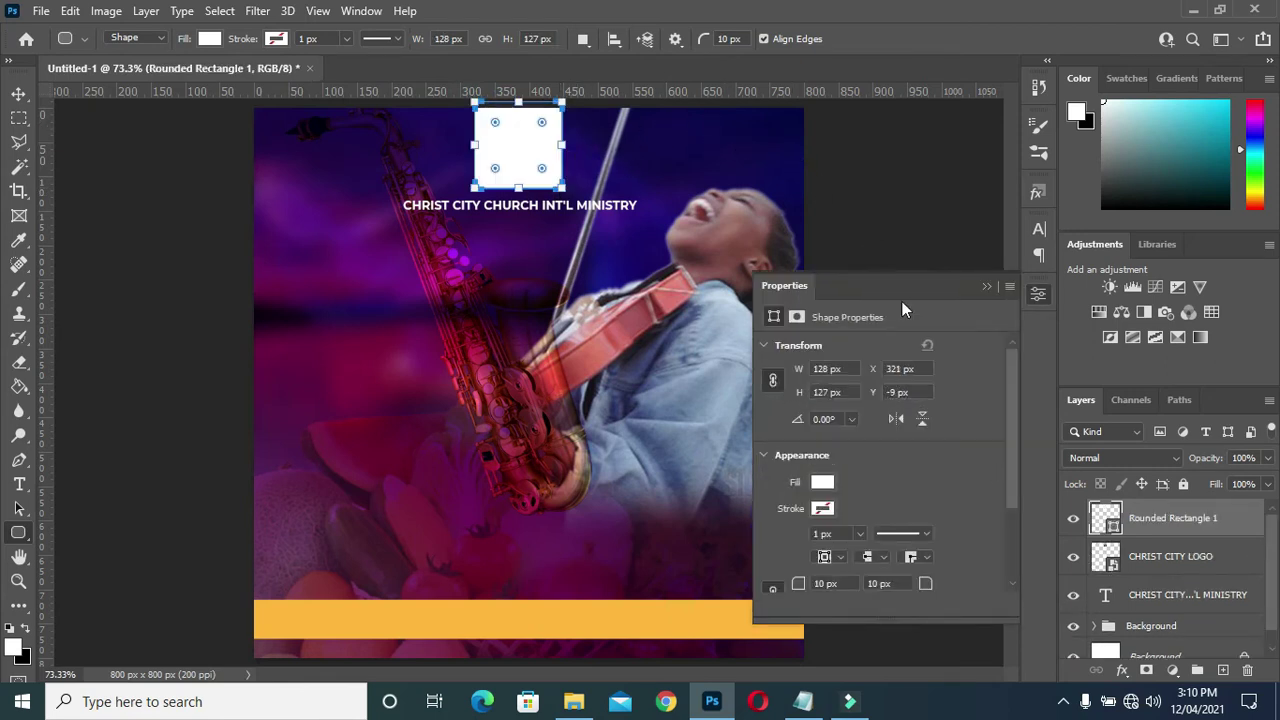
left_click(993, 287)
Reorder layers so the rectangle sits beneath the logo and the title above it
mouse_move(1166, 518)
left_mouse_down()
mouse_move(1172, 567)
mouse_move(1190, 560)
left_mouse_up()
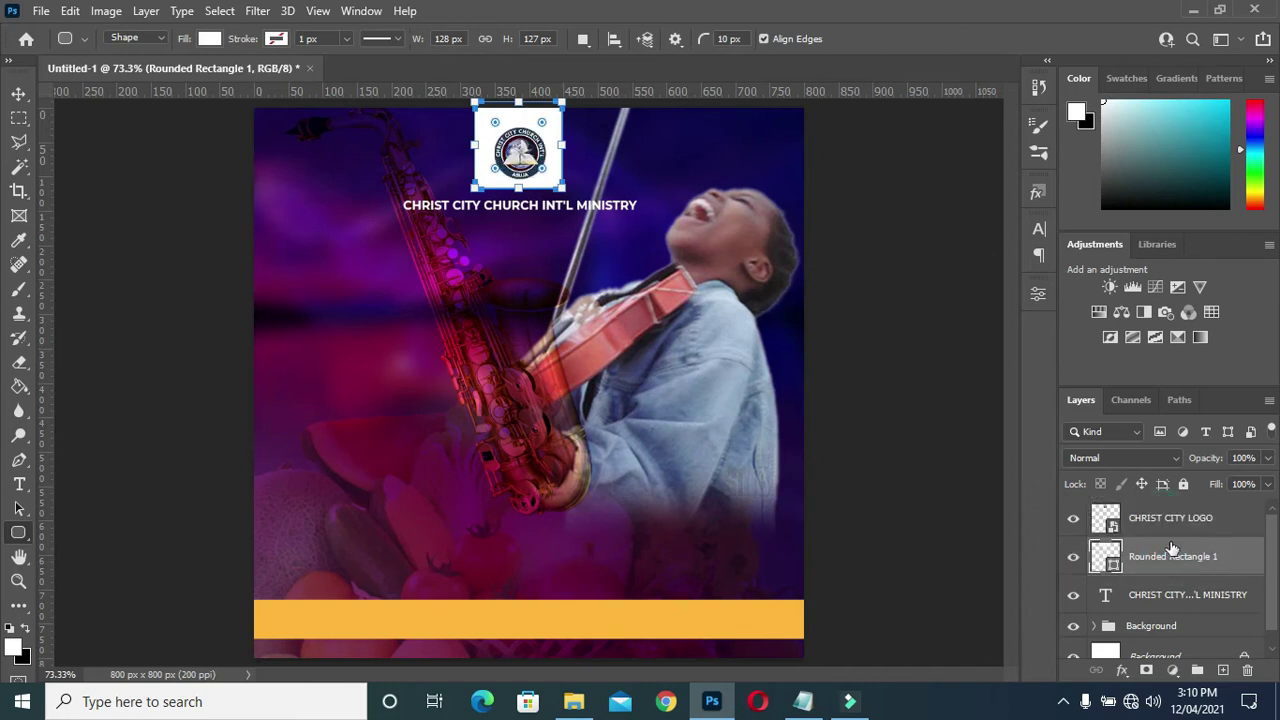
left_click(19, 94)
left_click(1176, 600)
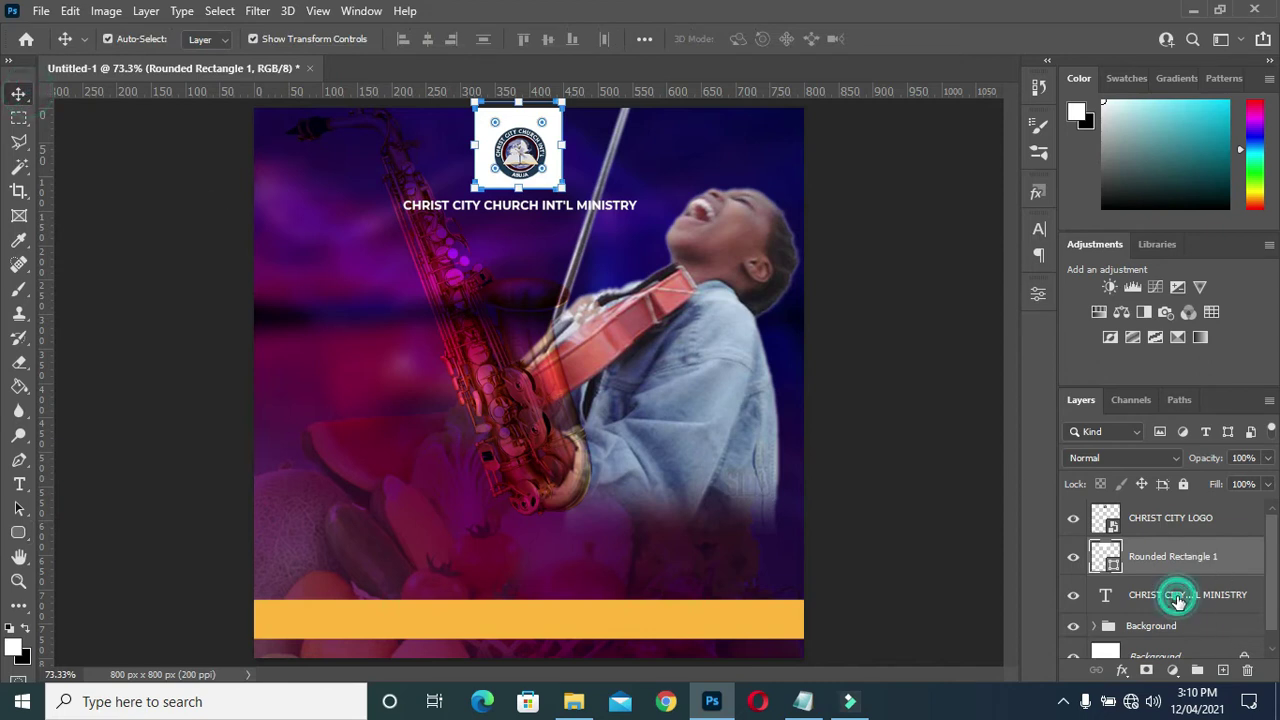
left_click_drag(1176, 600, 1155, 493)
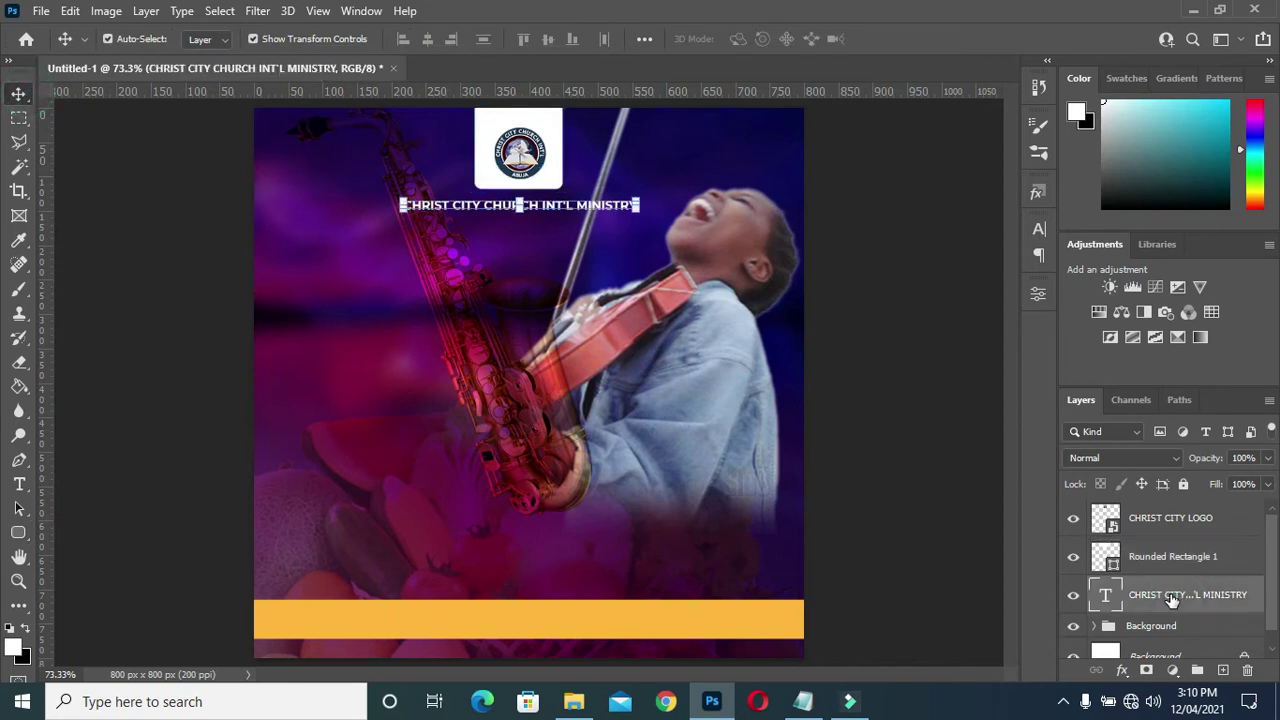
left_click_drag(1155, 493, 1158, 500)
left_click(1150, 570)
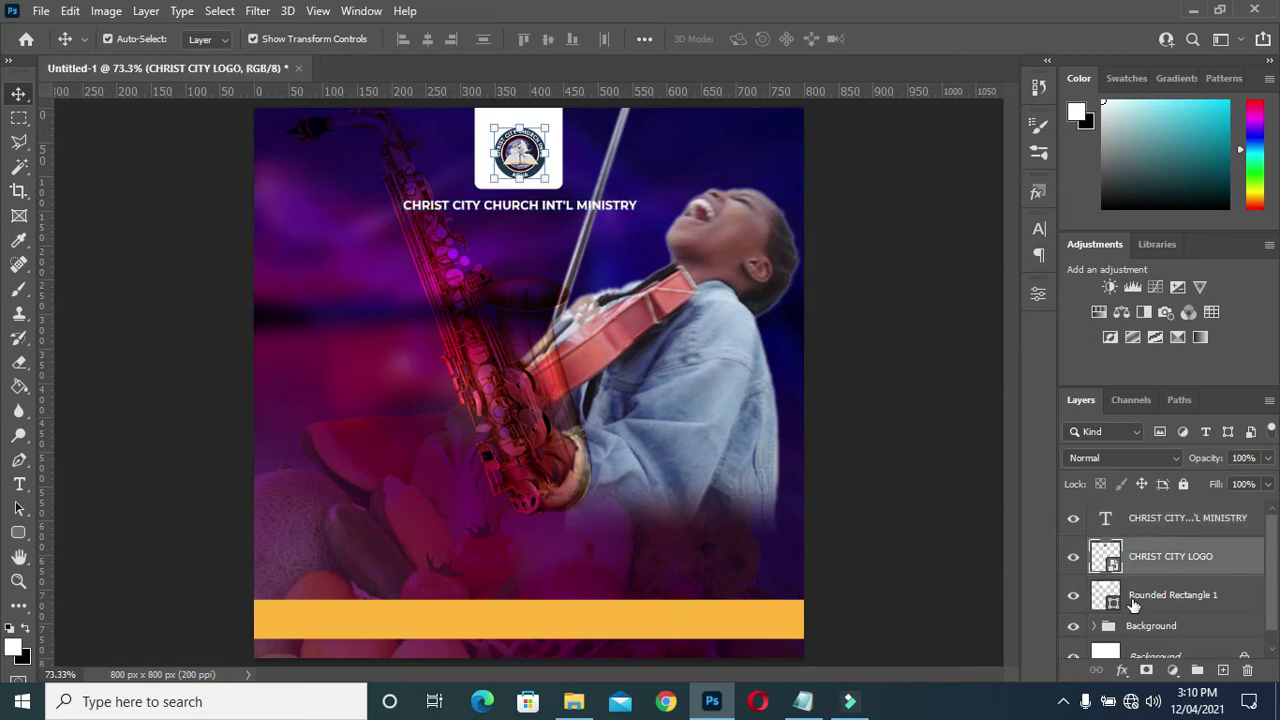
Fill the rounded rectangle with orange sampled from the bottom bar
left_click(1116, 606)
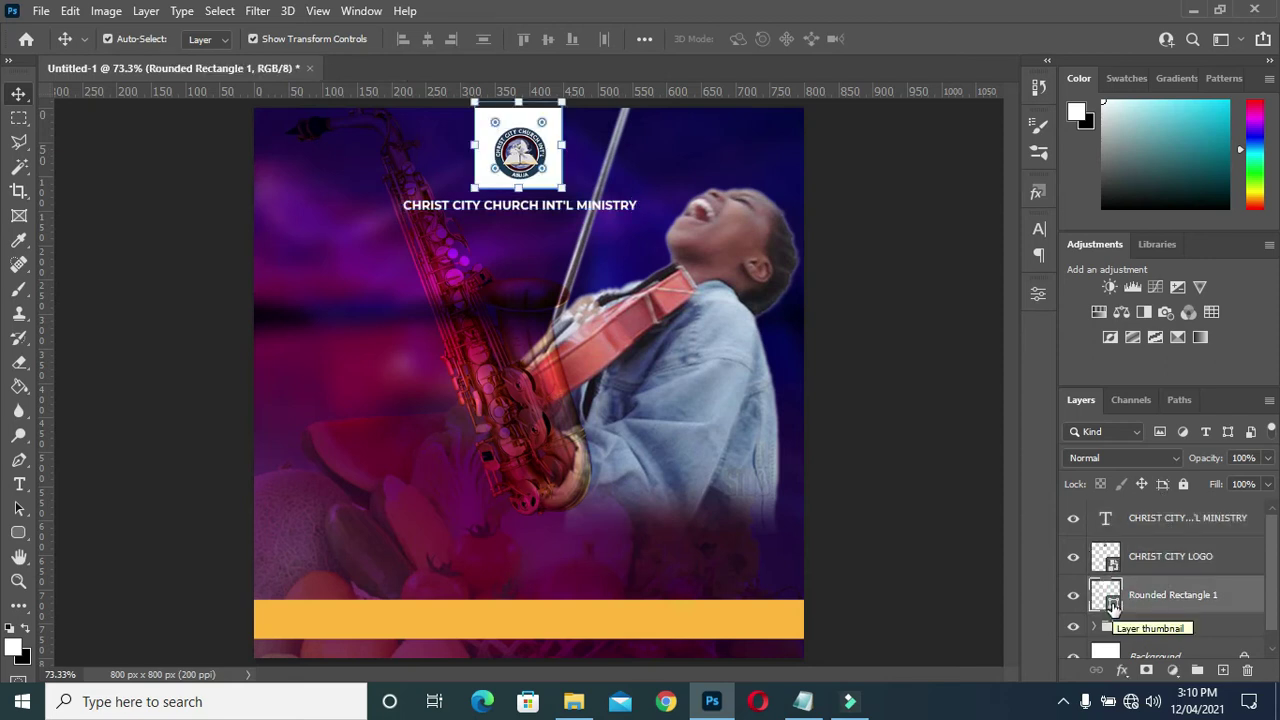
double_click(1106, 613)
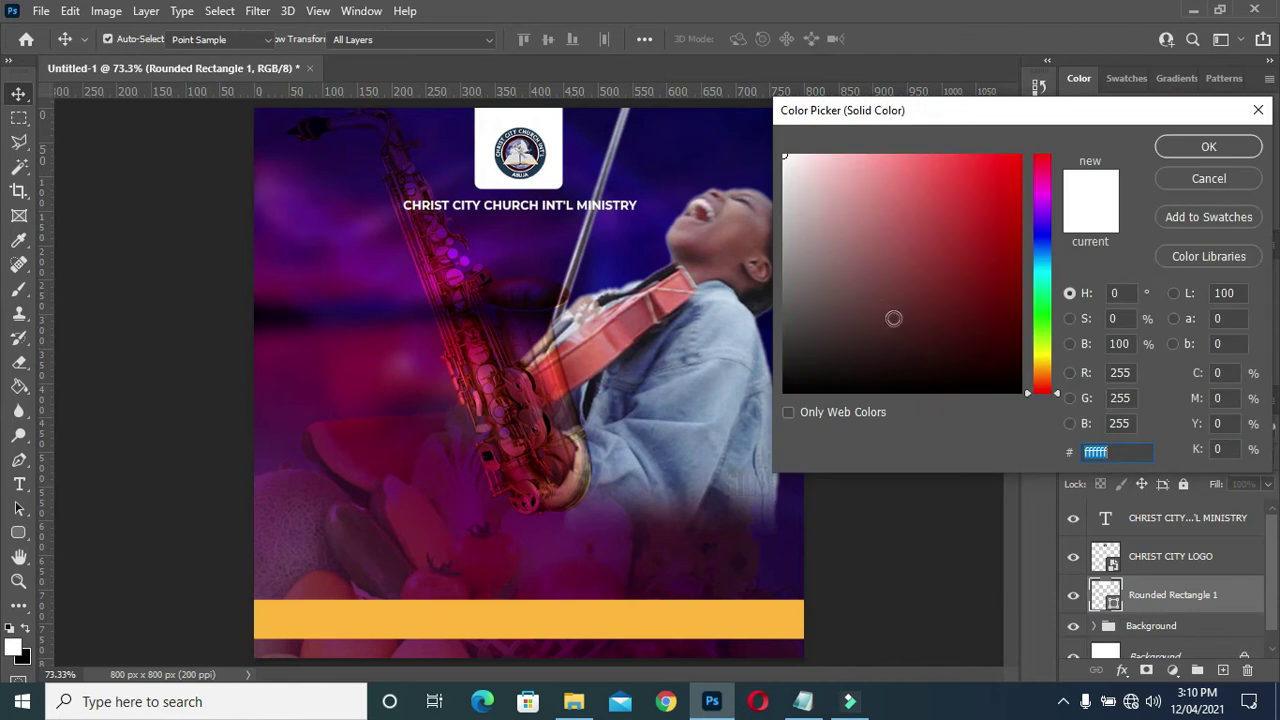
left_click(716, 612)
left_click(1212, 147)
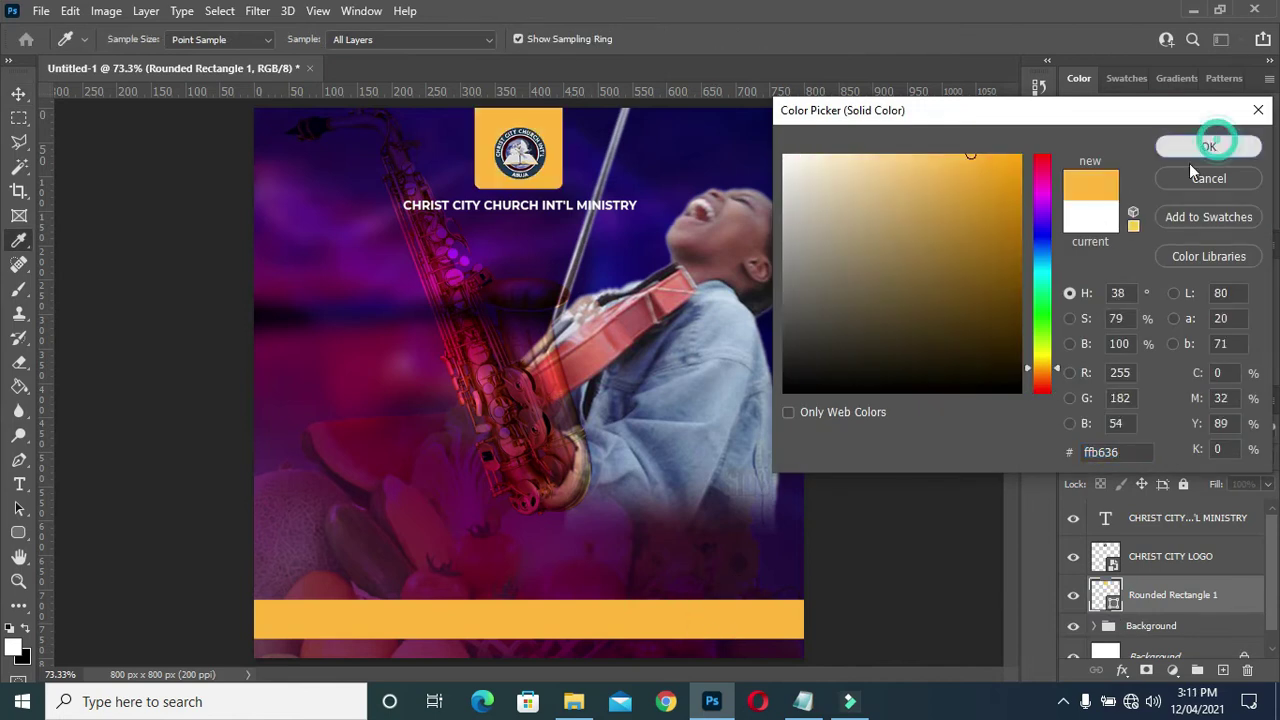
Resize the rounded rectangle to reach past the top edge, centred behind the logo
scroll(492, 152, "up", 5, "alt")
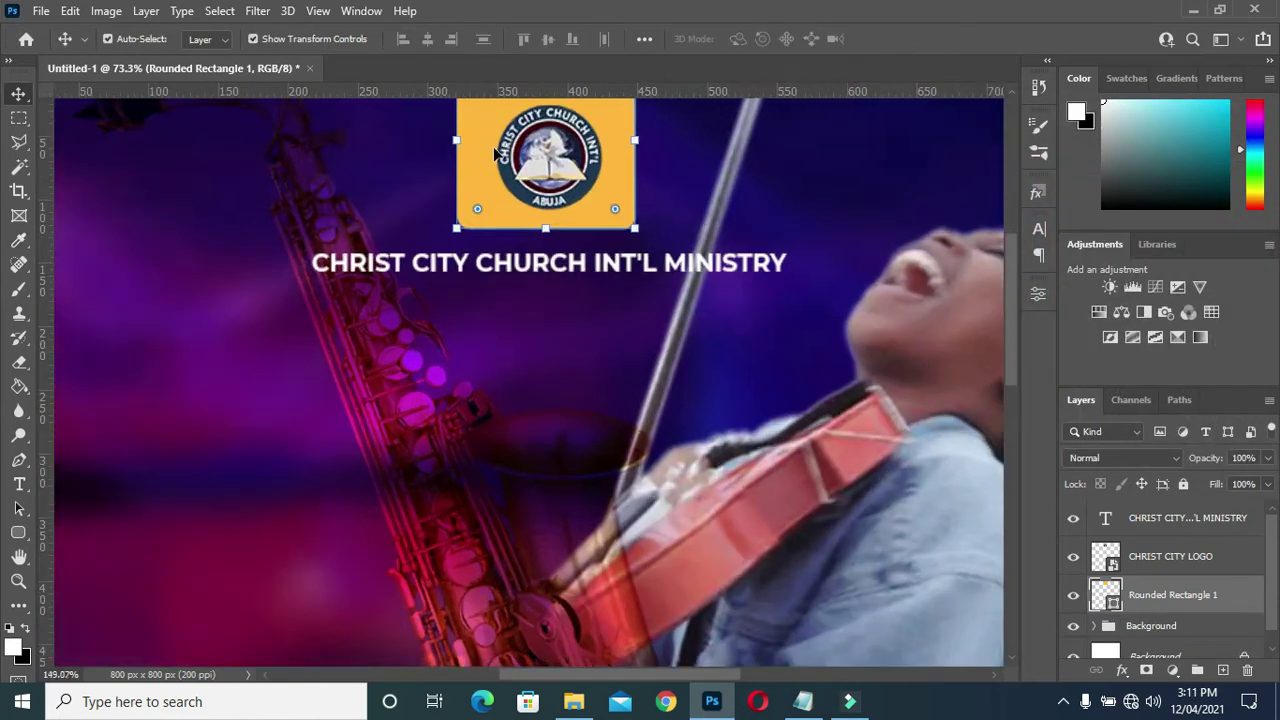
left_click_drag(456, 229, 479, 207)
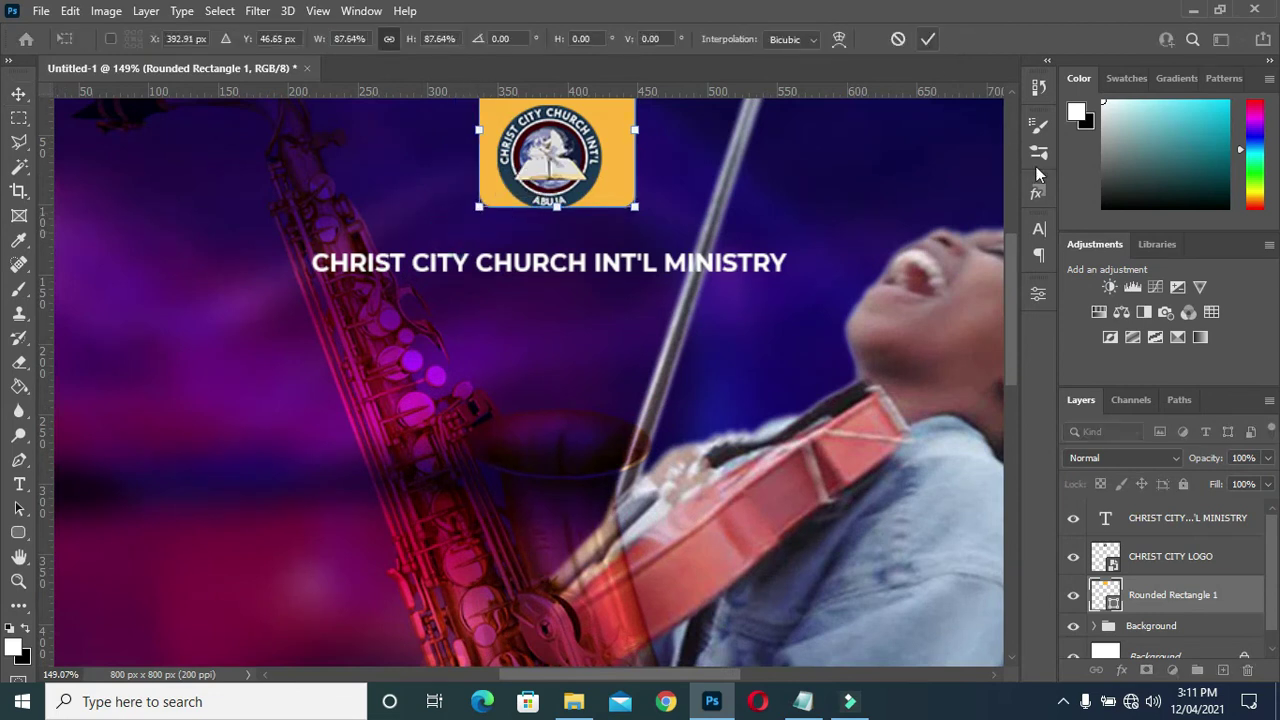
scroll(654, 286, "down", 1, "alt")
scroll(654, 286, "down", 1, "alt")
scroll(630, 200, "down", 1, "alt")
scroll(617, 148, "down", 1, "alt")
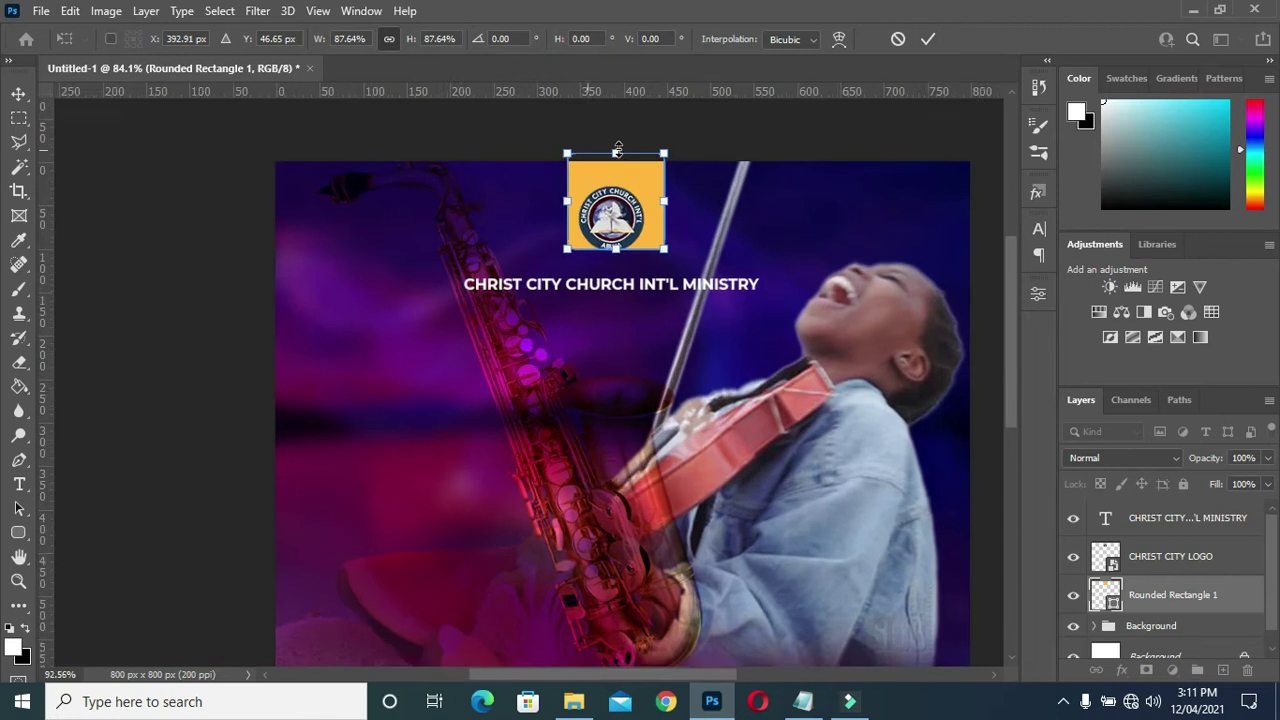
scroll(617, 148, "up", 2, "alt")
left_click_drag(614, 166, 614, 111)
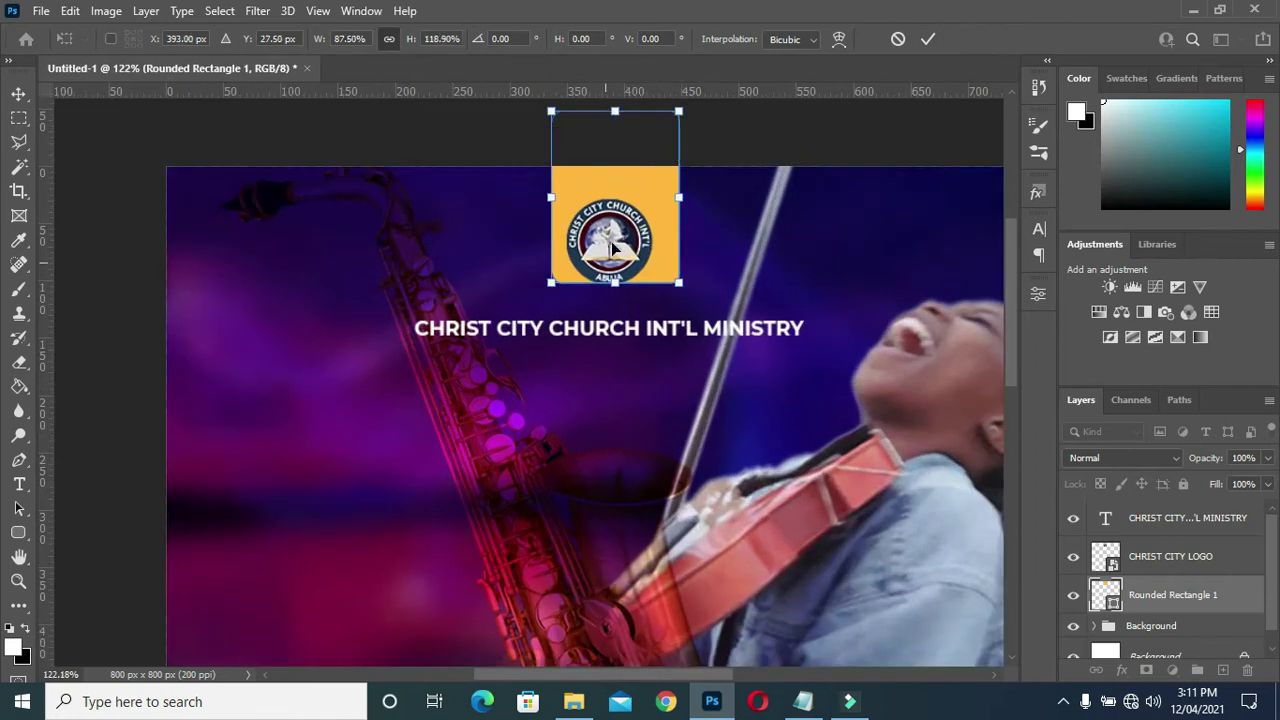
left_click_drag(657, 196, 650, 198)
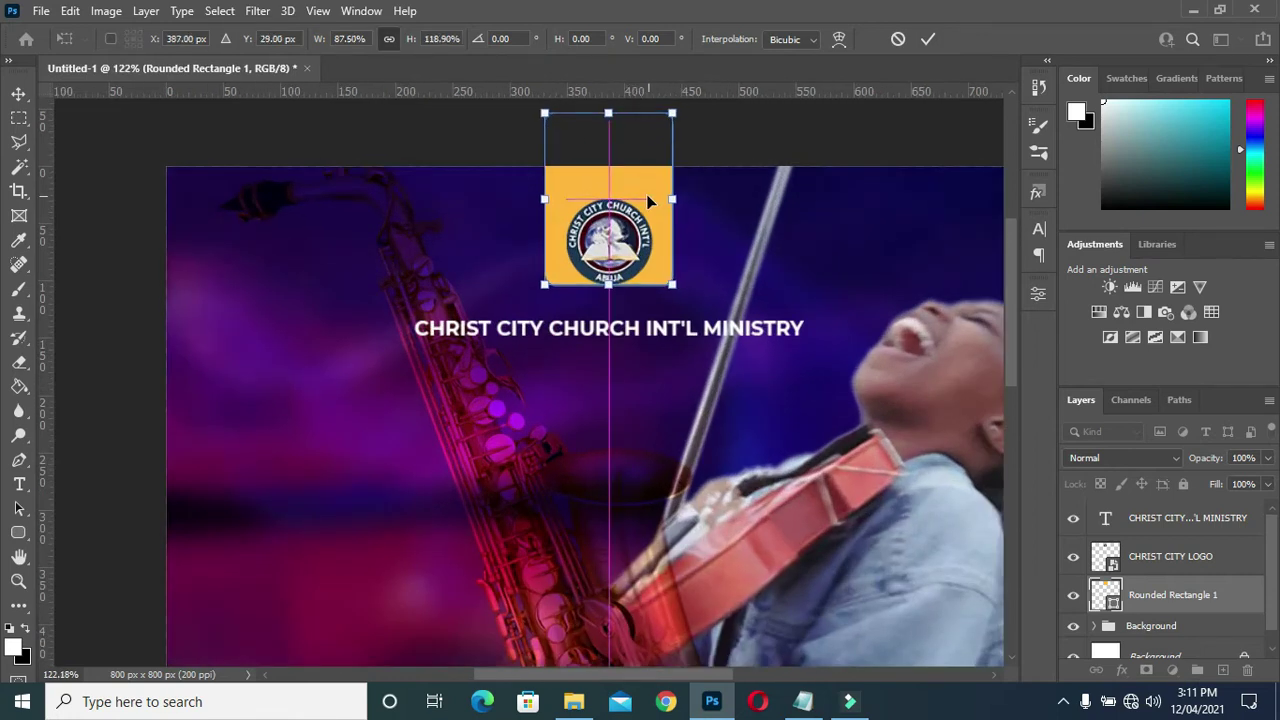
left_click(929, 40)
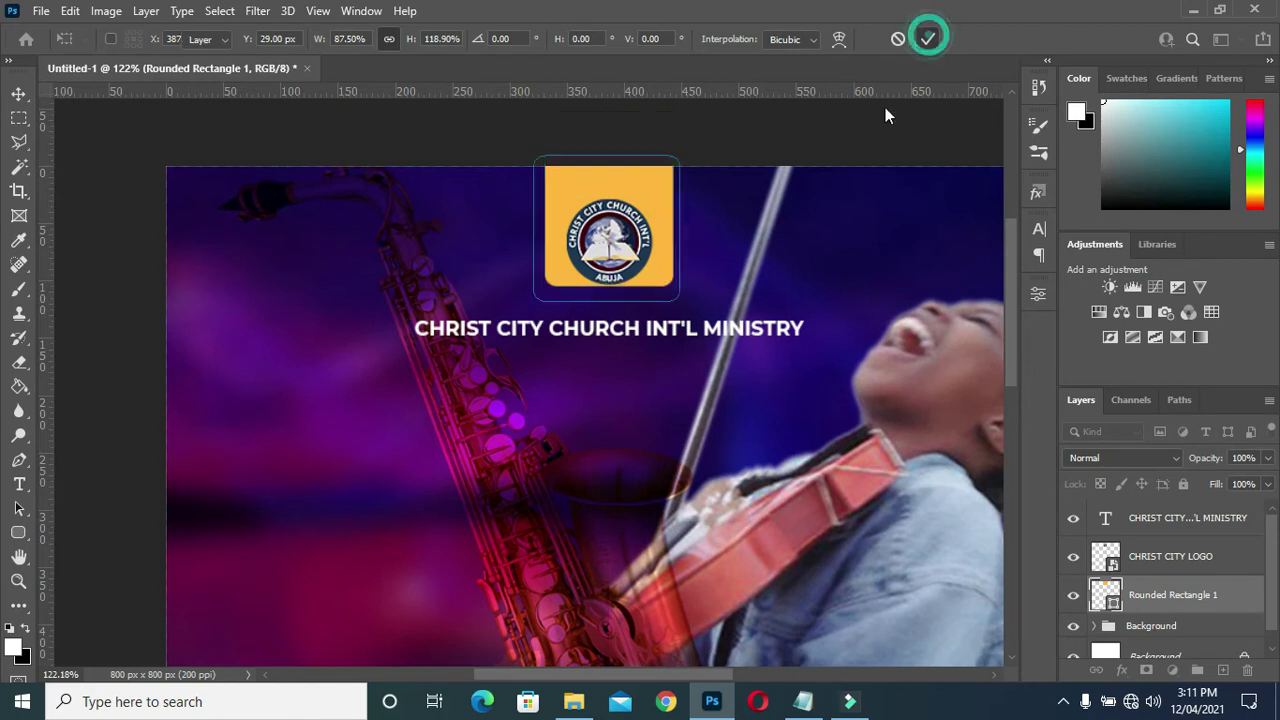
Fit the whole flyer in view and select the CHRIST CITY LOGO layer for effects
left_click(643, 199)
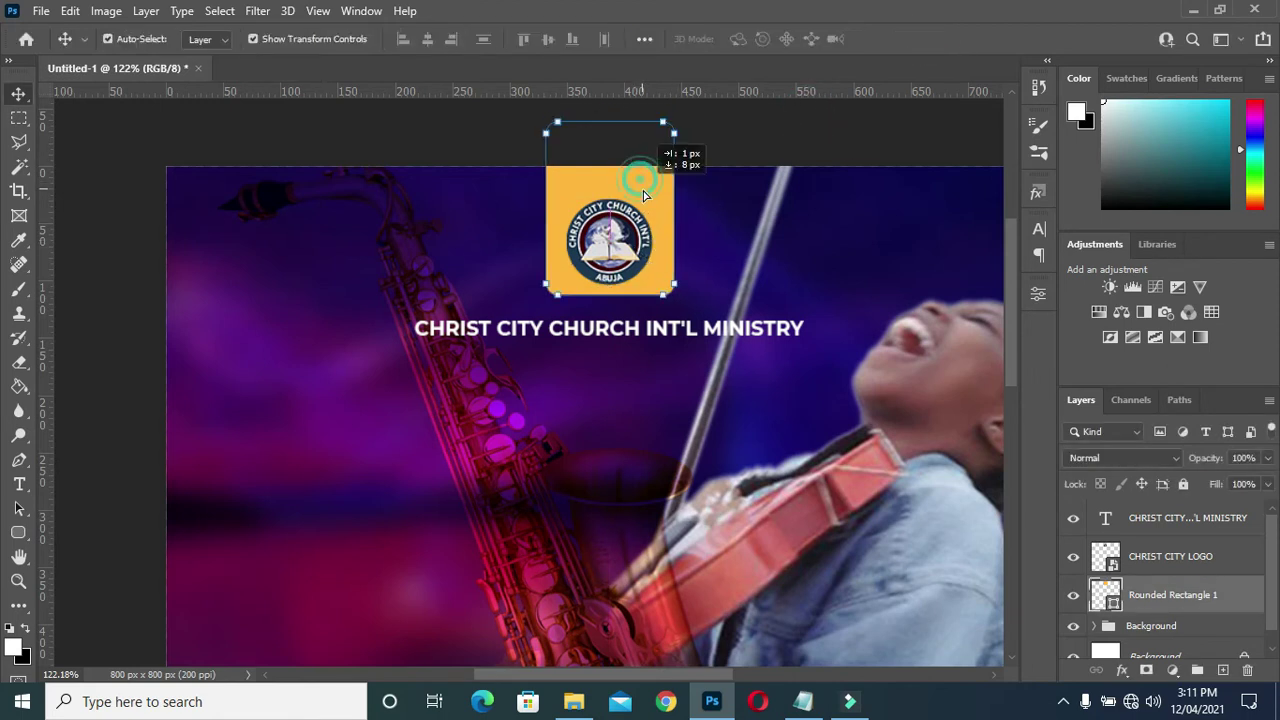
left_click(732, 142)
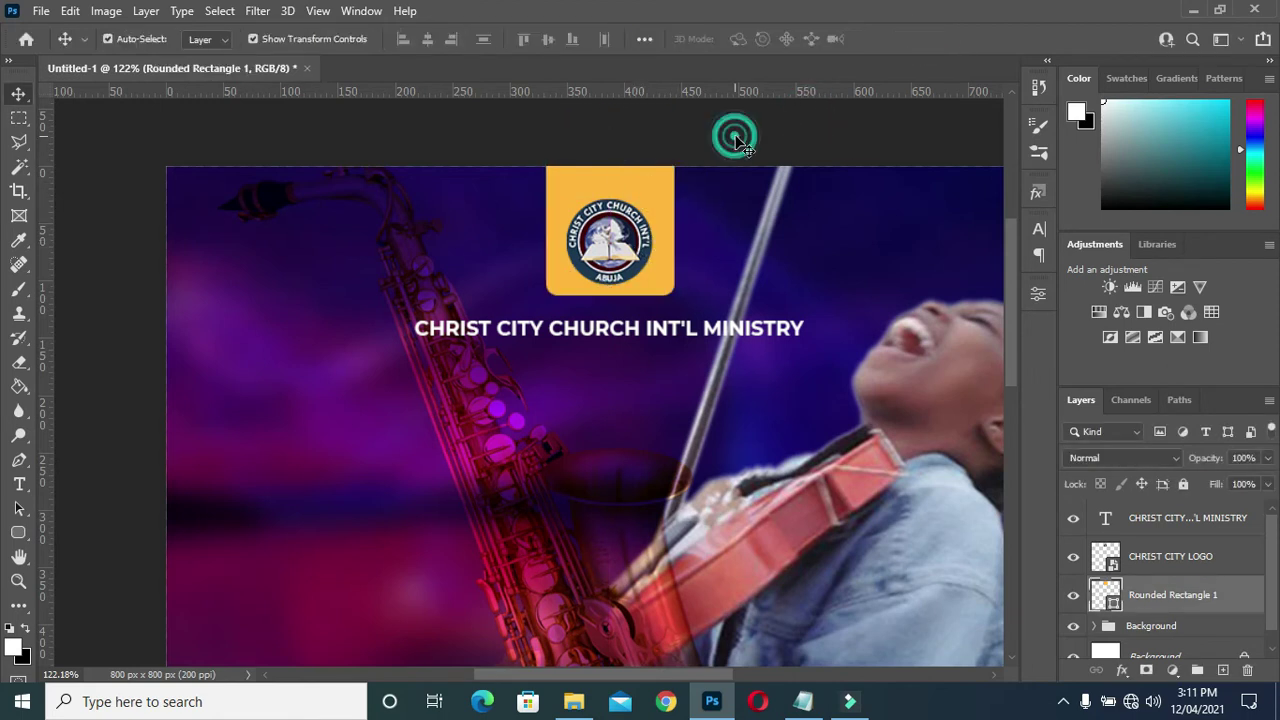
key("ctrl+0")
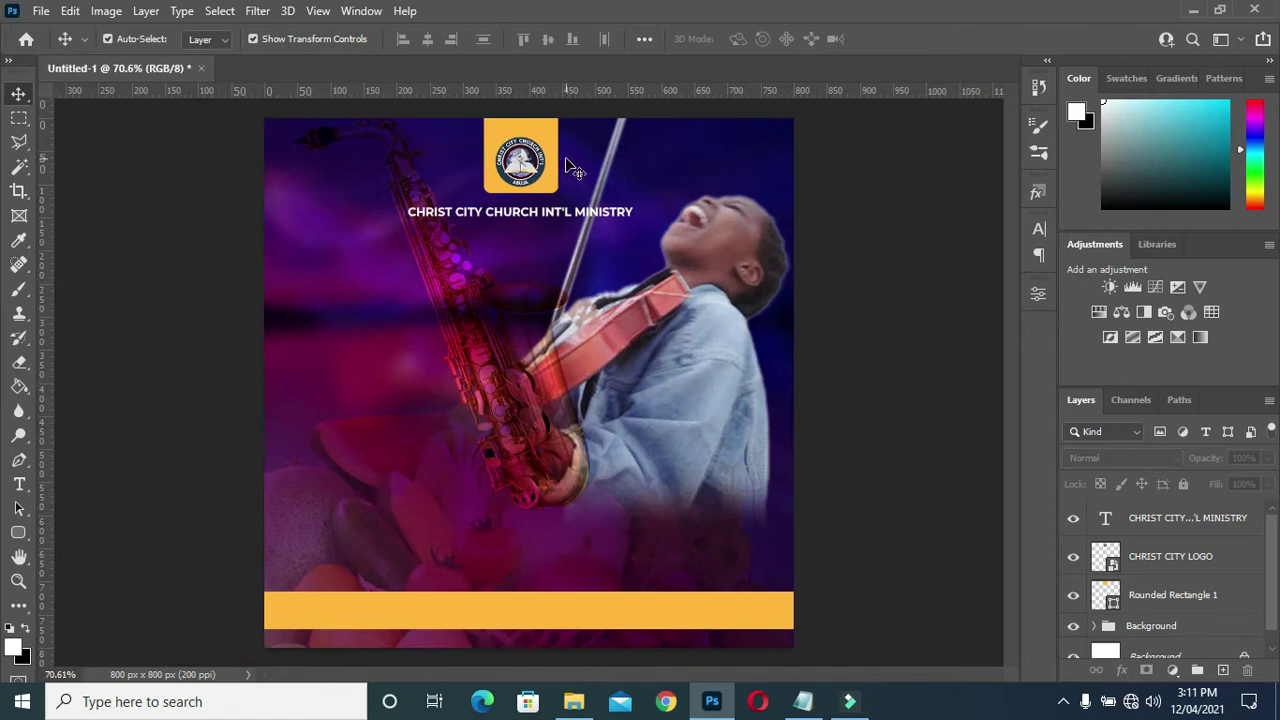
scroll(570, 168, "down", 1)
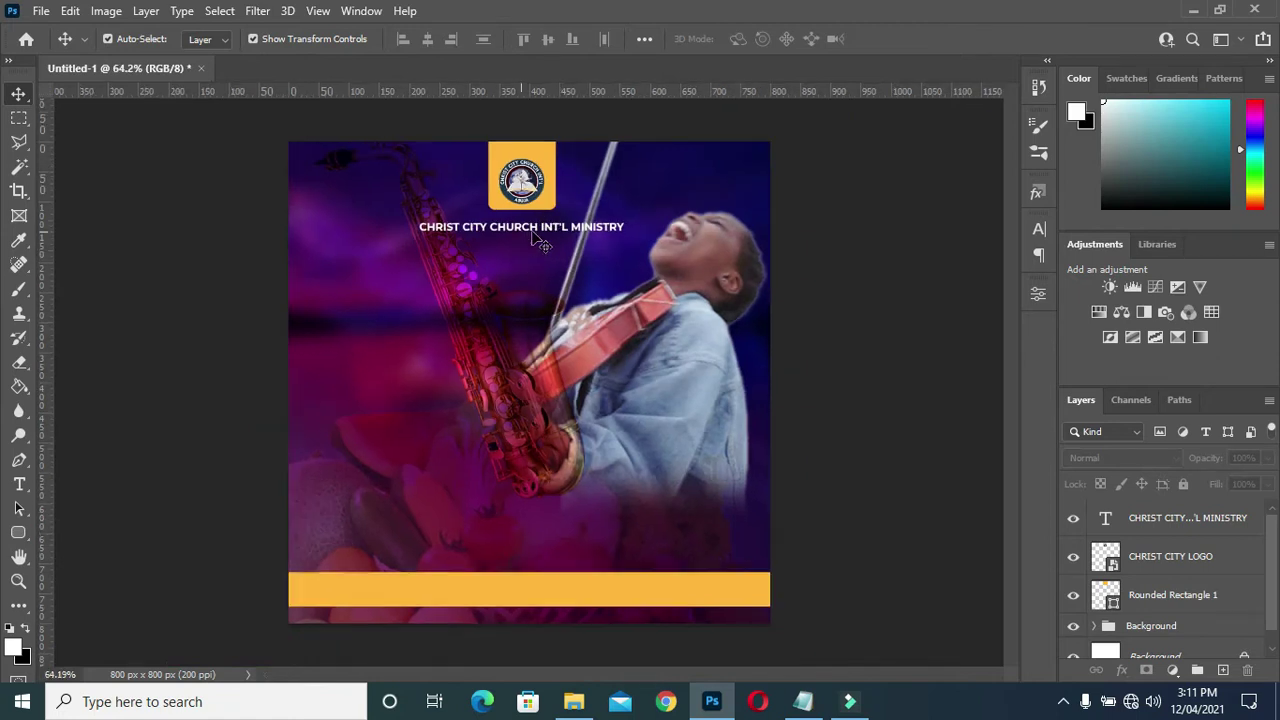
left_click(860, 266)
left_click(554, 204)
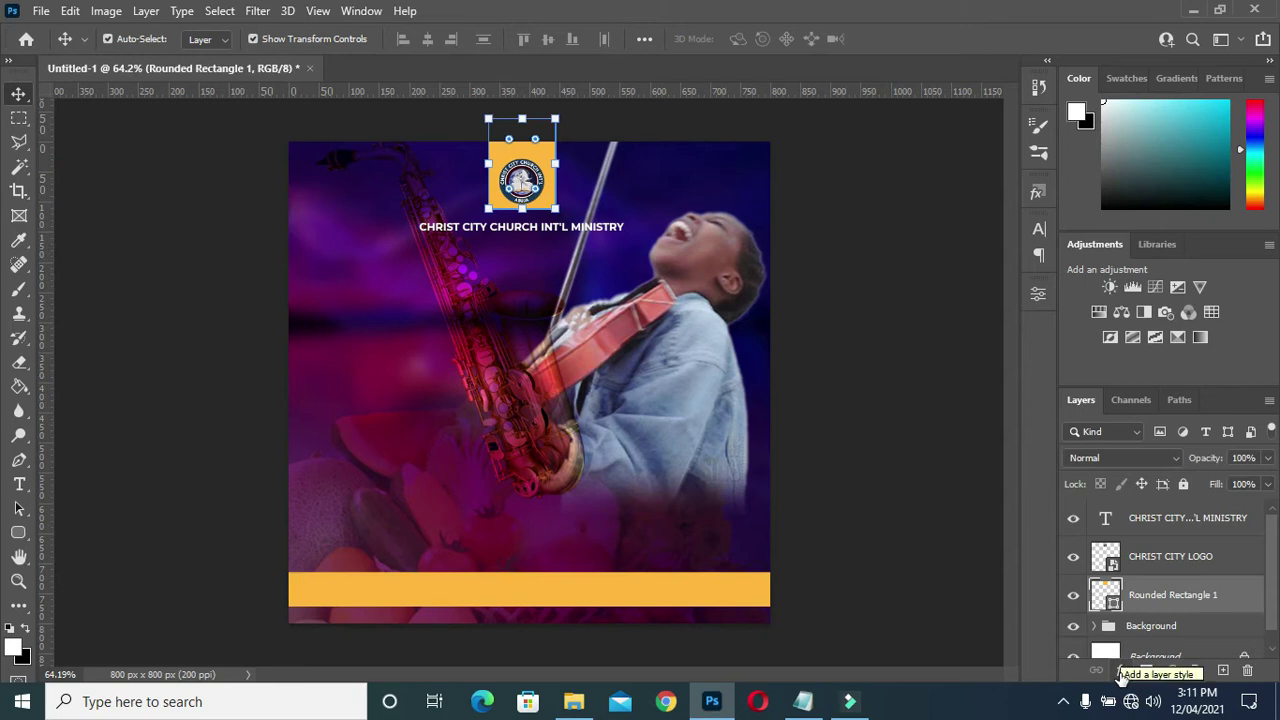
left_click(1133, 657)
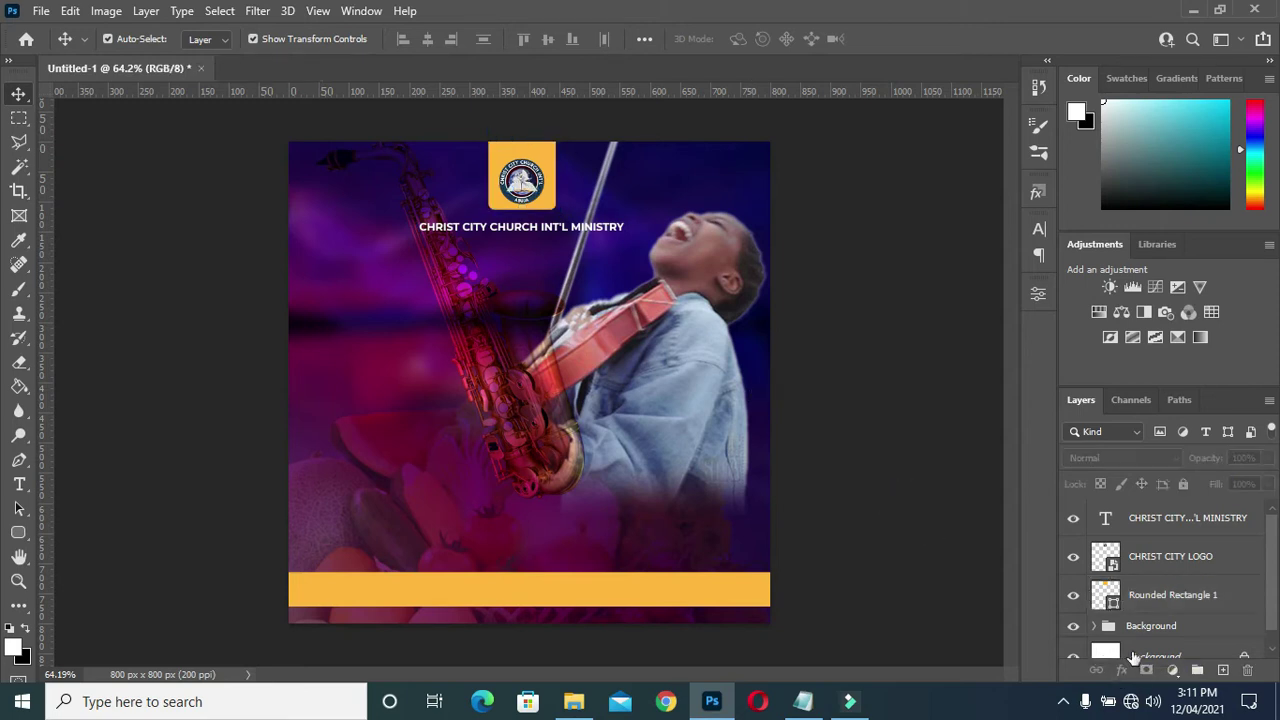
left_click(1152, 598)
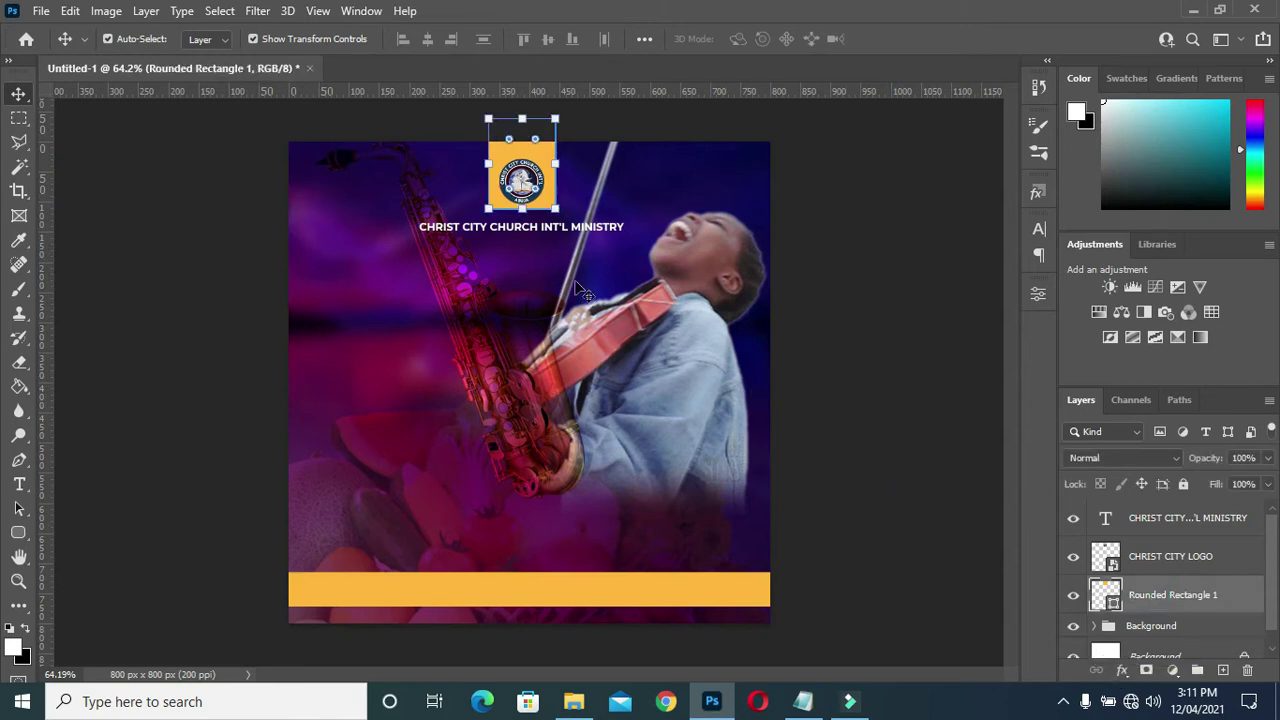
left_click(522, 180)
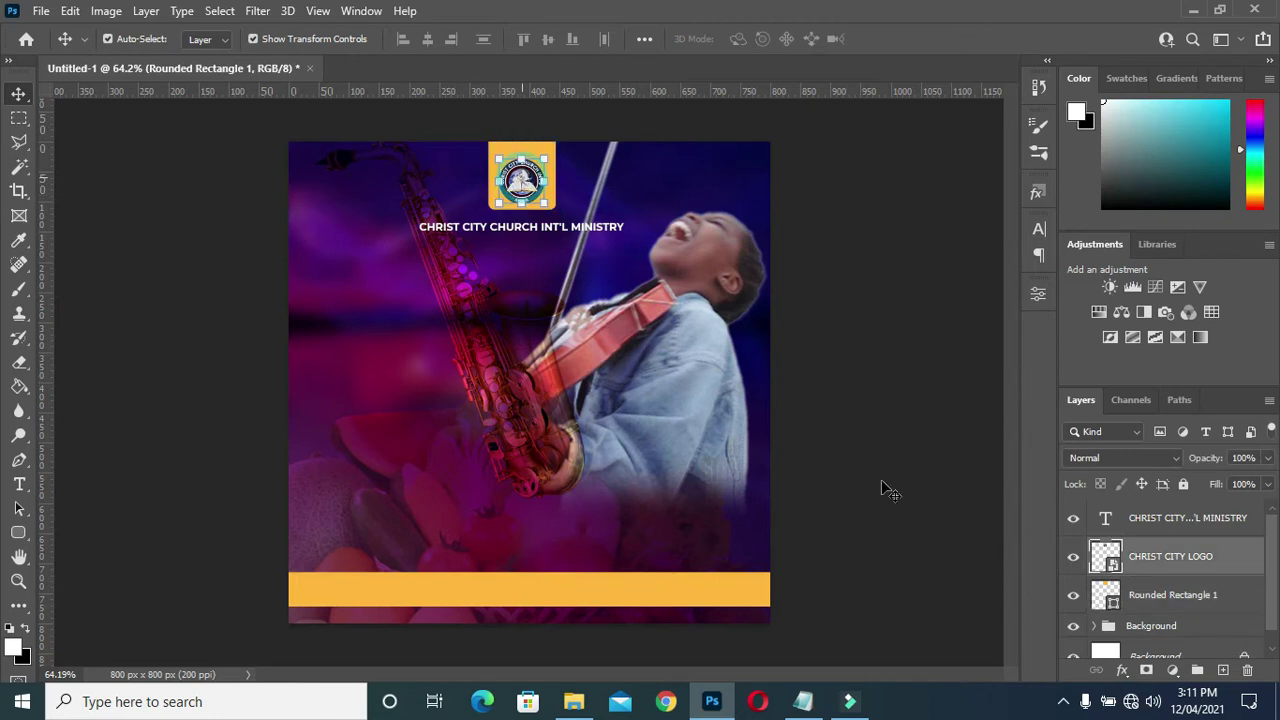
left_click(1125, 670)
Apply a Drop Shadow to the CHRIST CITY LOGO: distance 2 px, spread 3%, size 13 px
key("Escape")
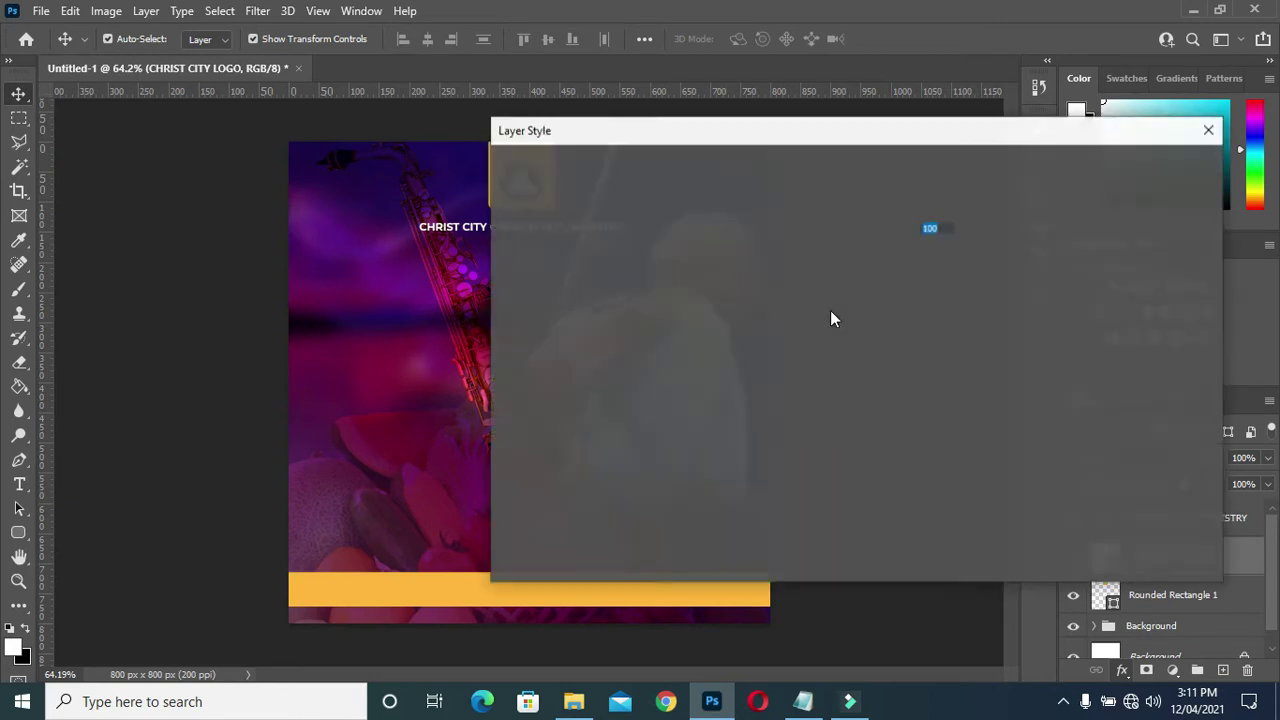
mouse_move(891, 133)
left_mouse_down()
mouse_move(1020, 128)
mouse_move(1000, 133)
left_mouse_up()
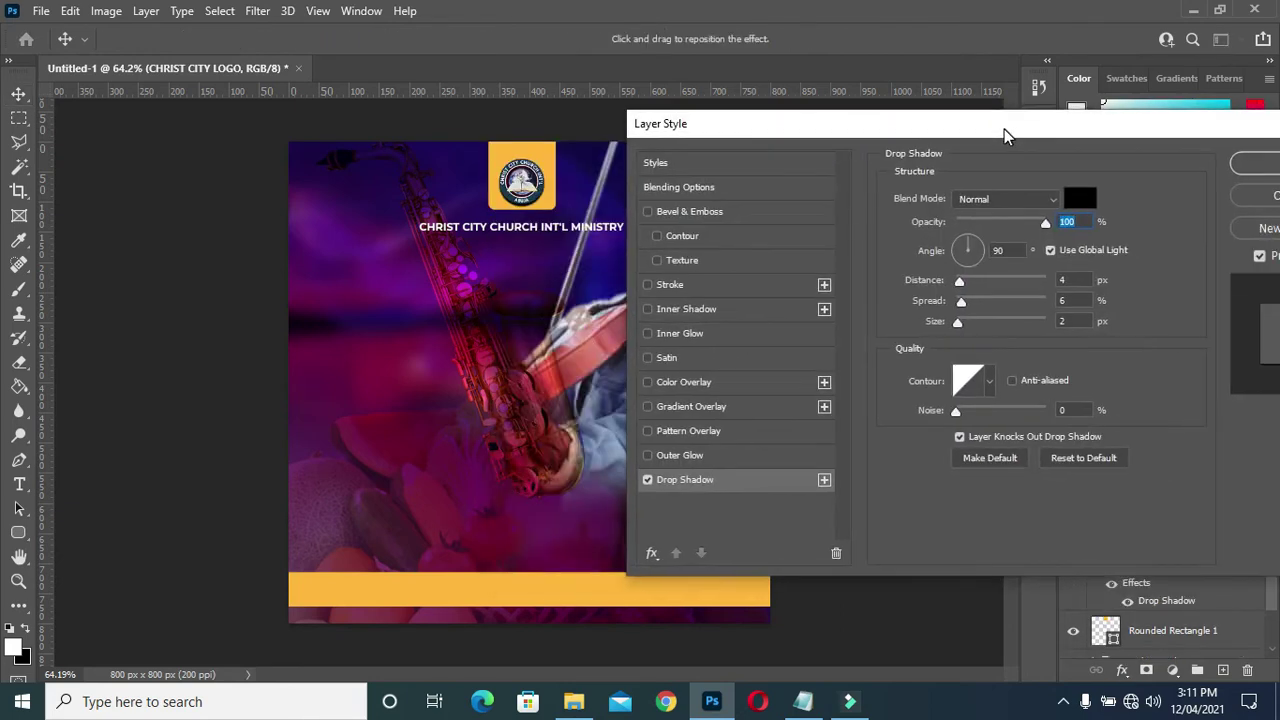
left_click_drag(955, 327, 965, 333)
left_click(963, 321)
left_click_drag(960, 305, 954, 305)
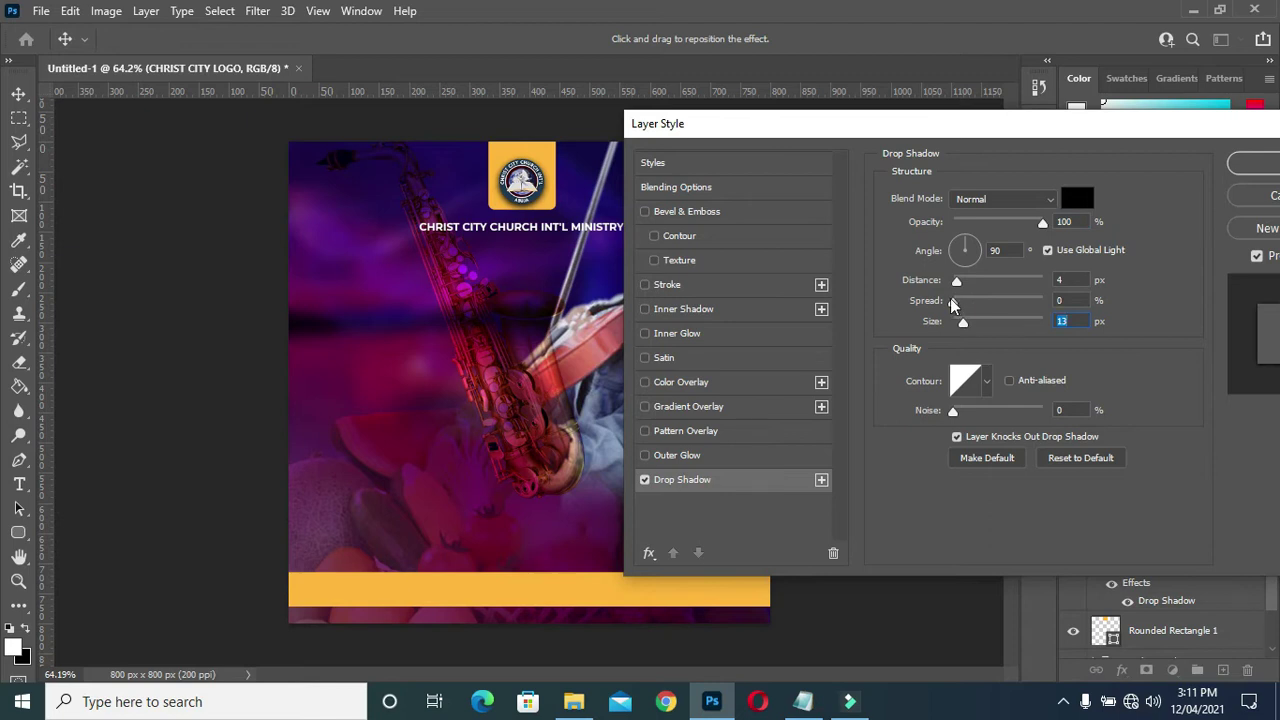
left_click(958, 302)
left_click_drag(957, 282, 958, 288)
left_click(956, 284)
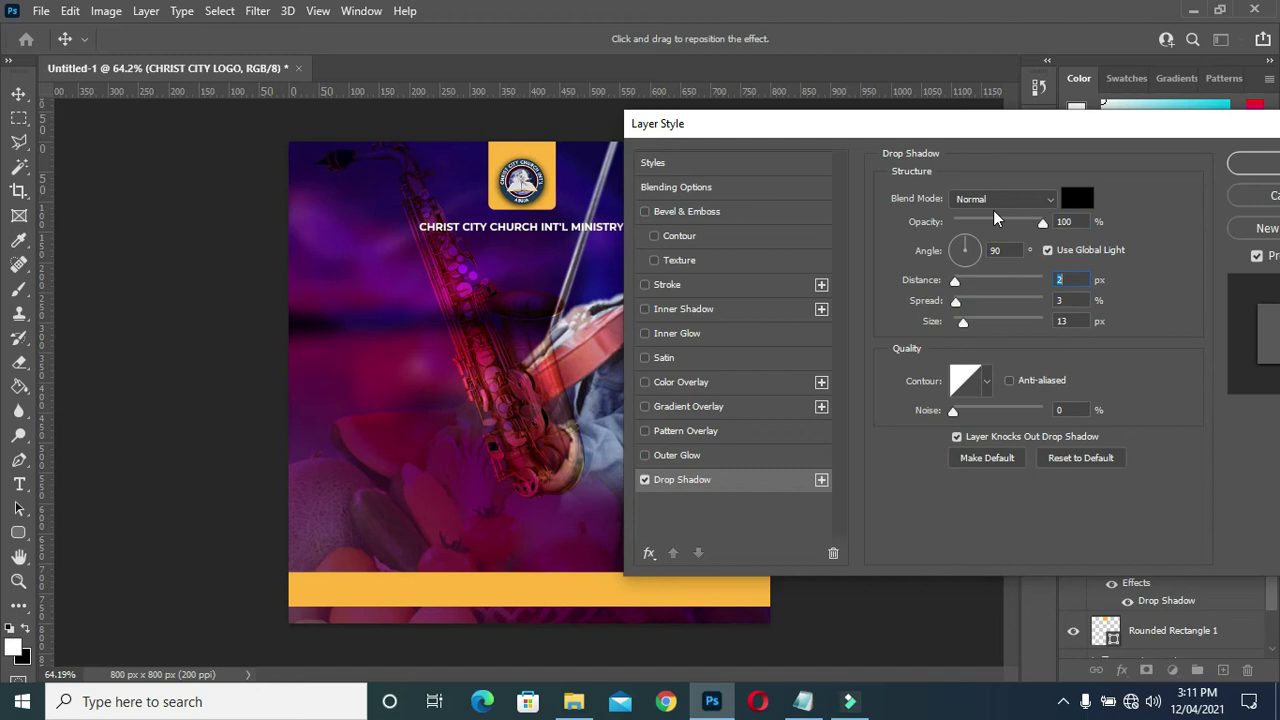
left_click_drag(1113, 133, 1032, 152)
left_click(1185, 185)
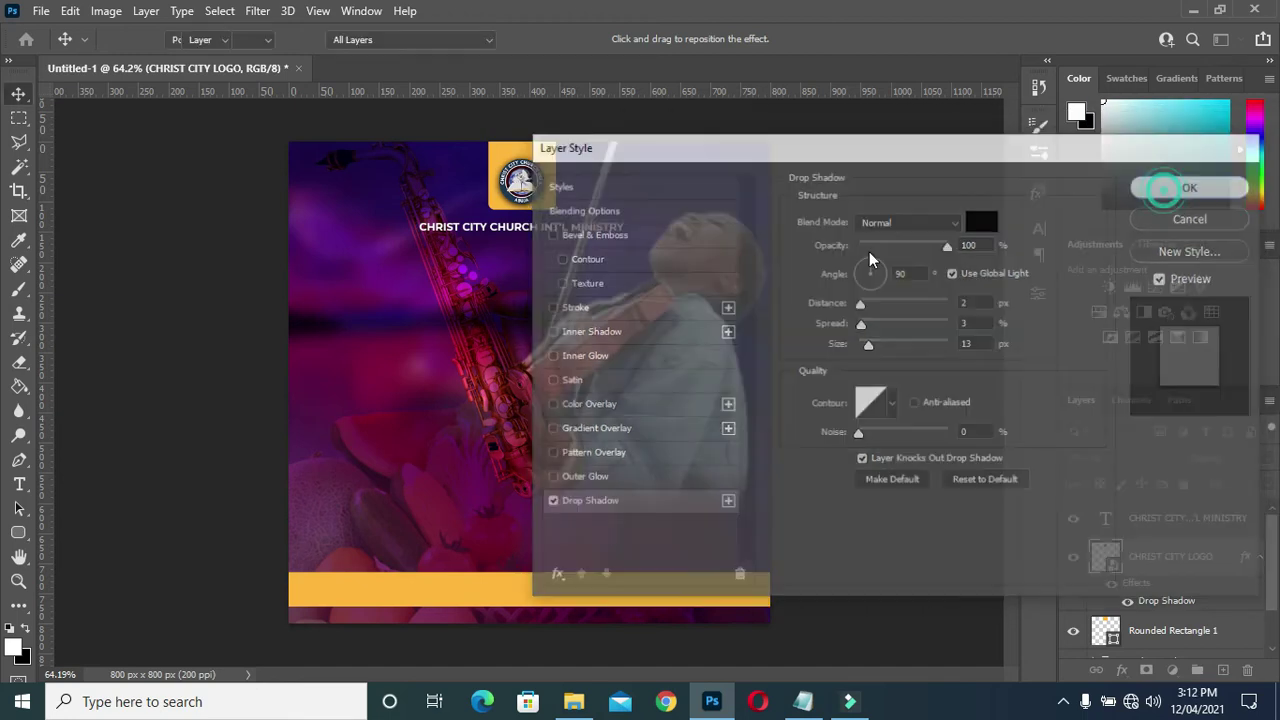
left_click(840, 210)
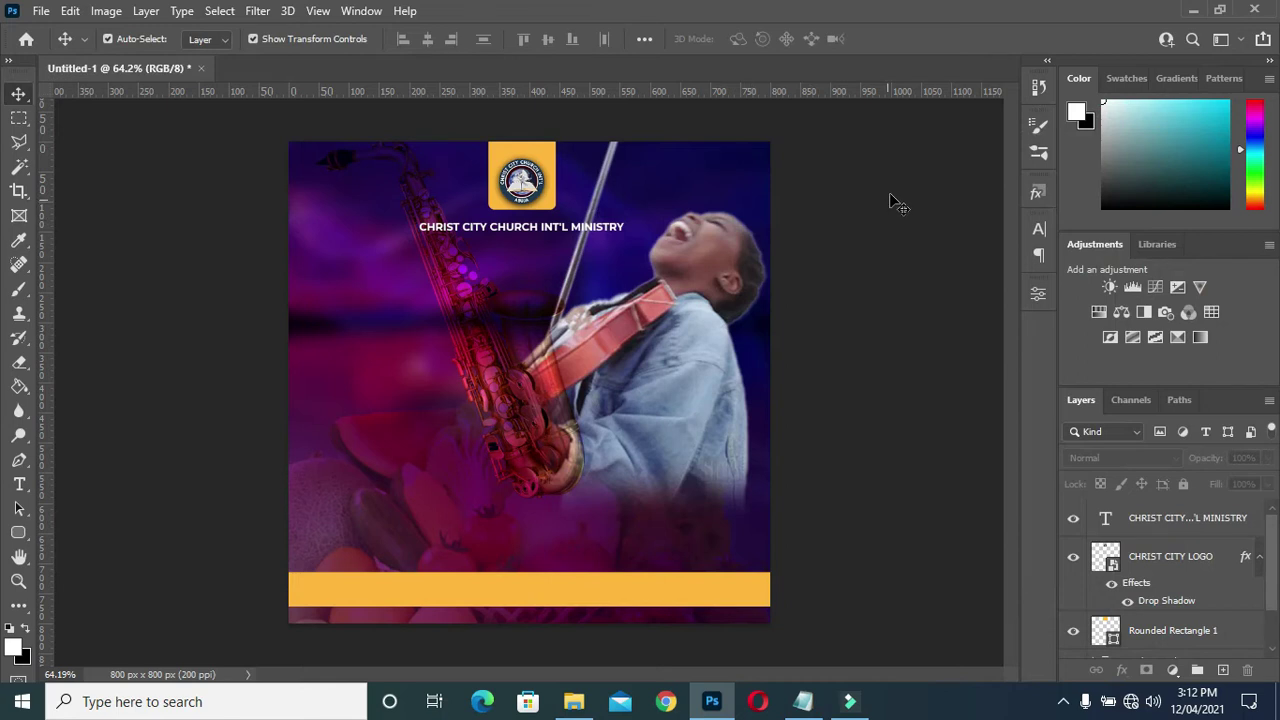
left_click(528, 188)
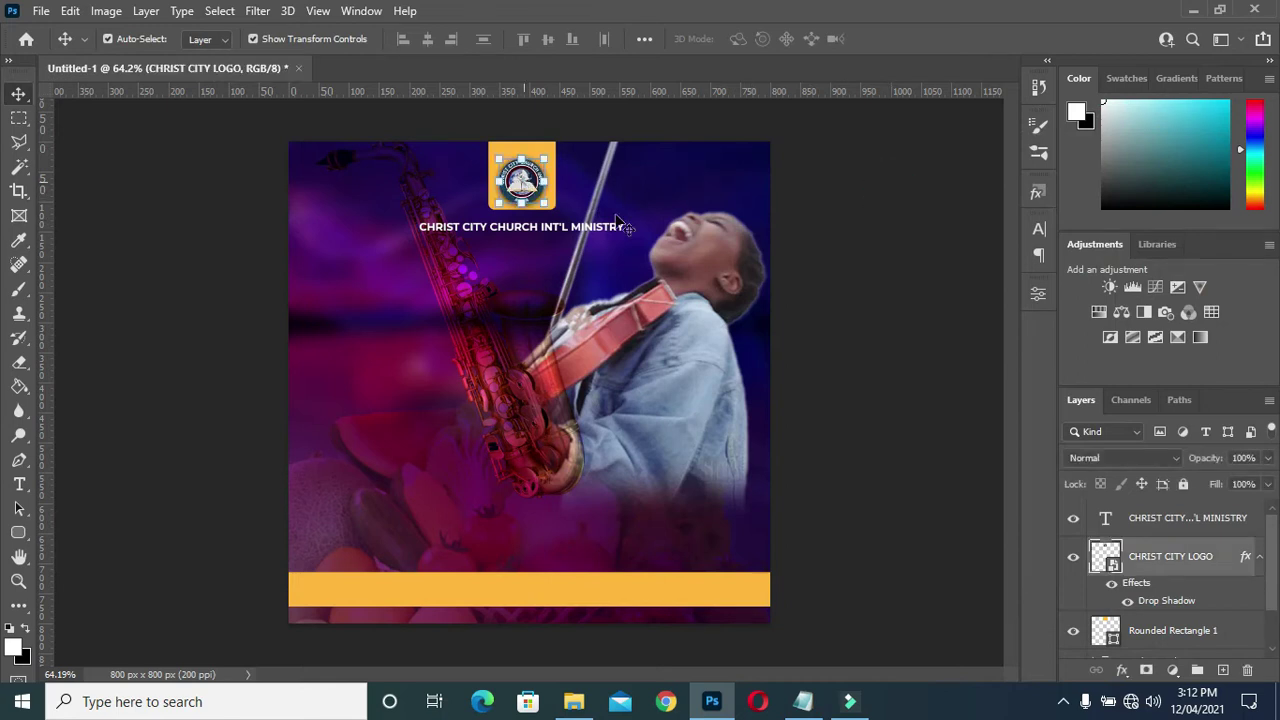
Slightly resize the church name title and nudge it up
left_click_drag(563, 213, 560, 210)
left_click(846, 249)
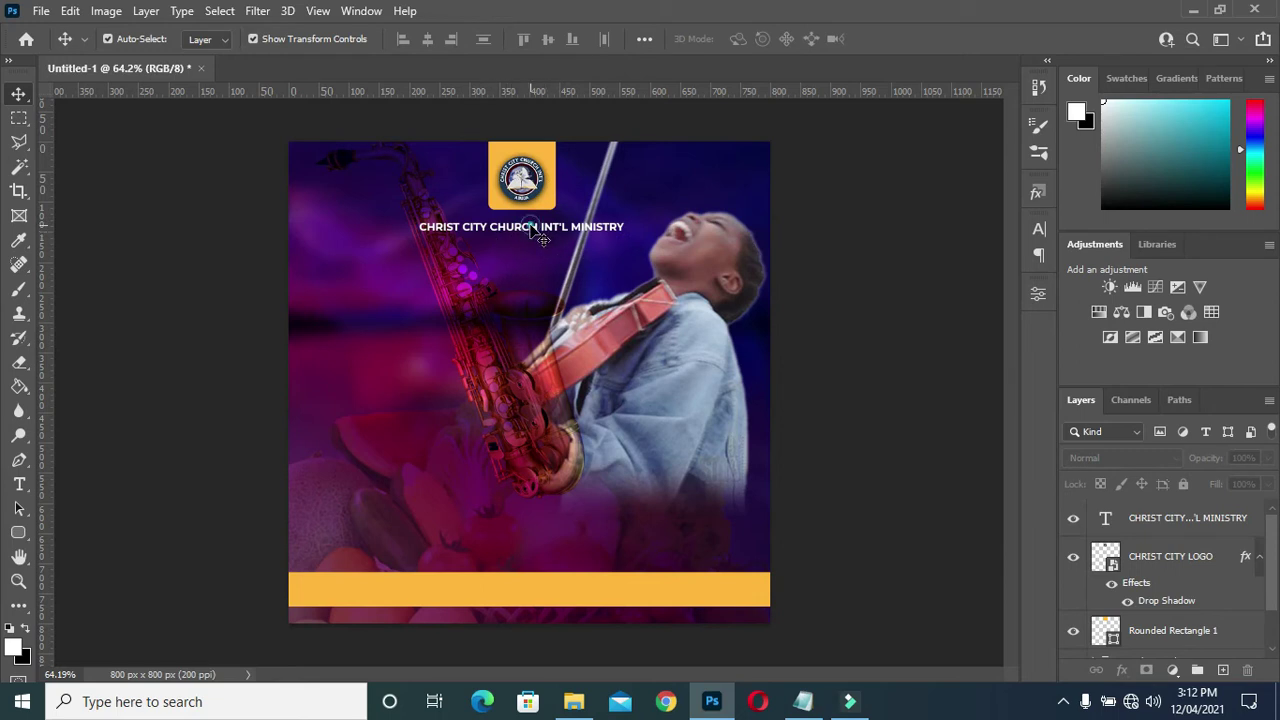
left_click(545, 236)
left_click_drag(626, 229, 606, 233)
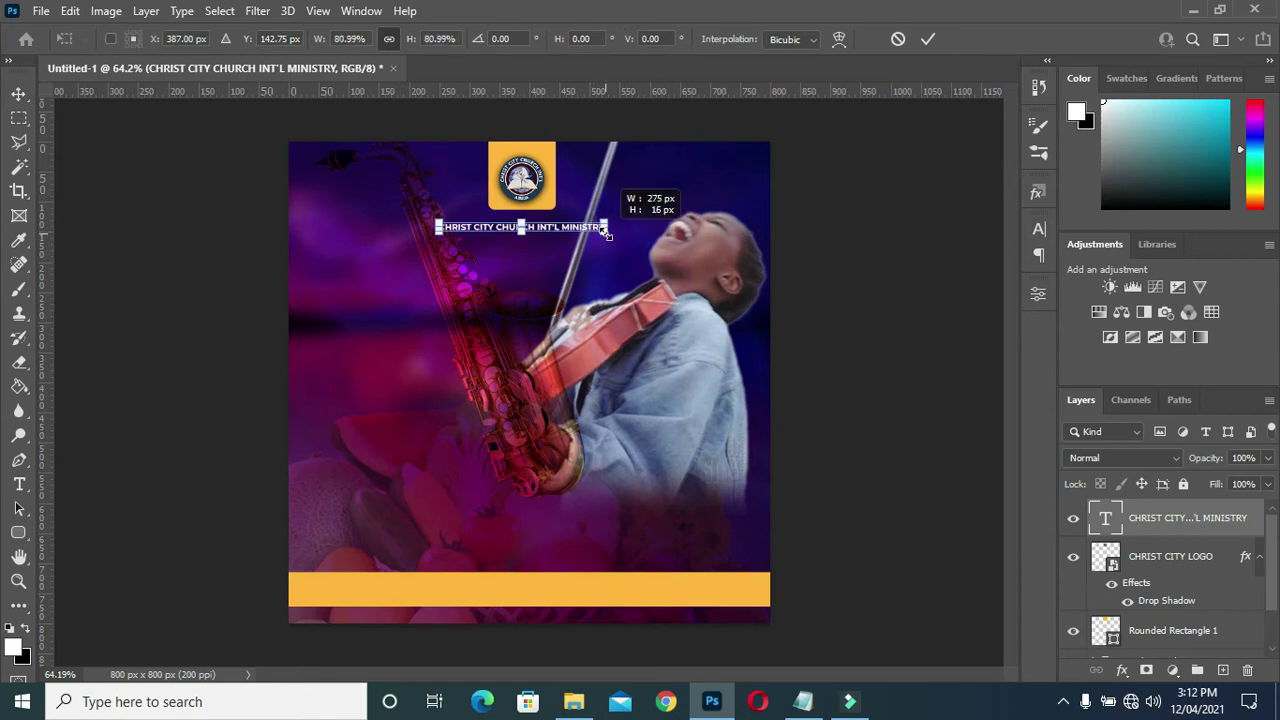
left_click_drag(606, 233, 612, 229)
left_click(926, 39)
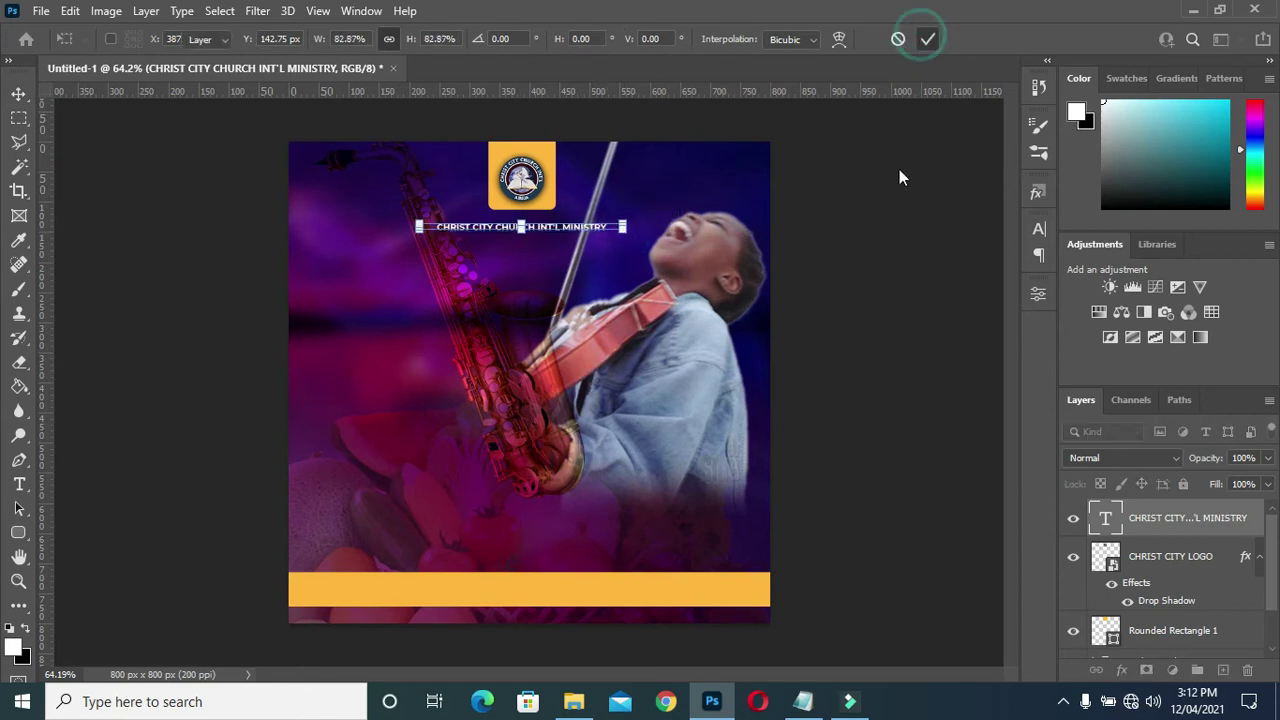
left_click(896, 172)
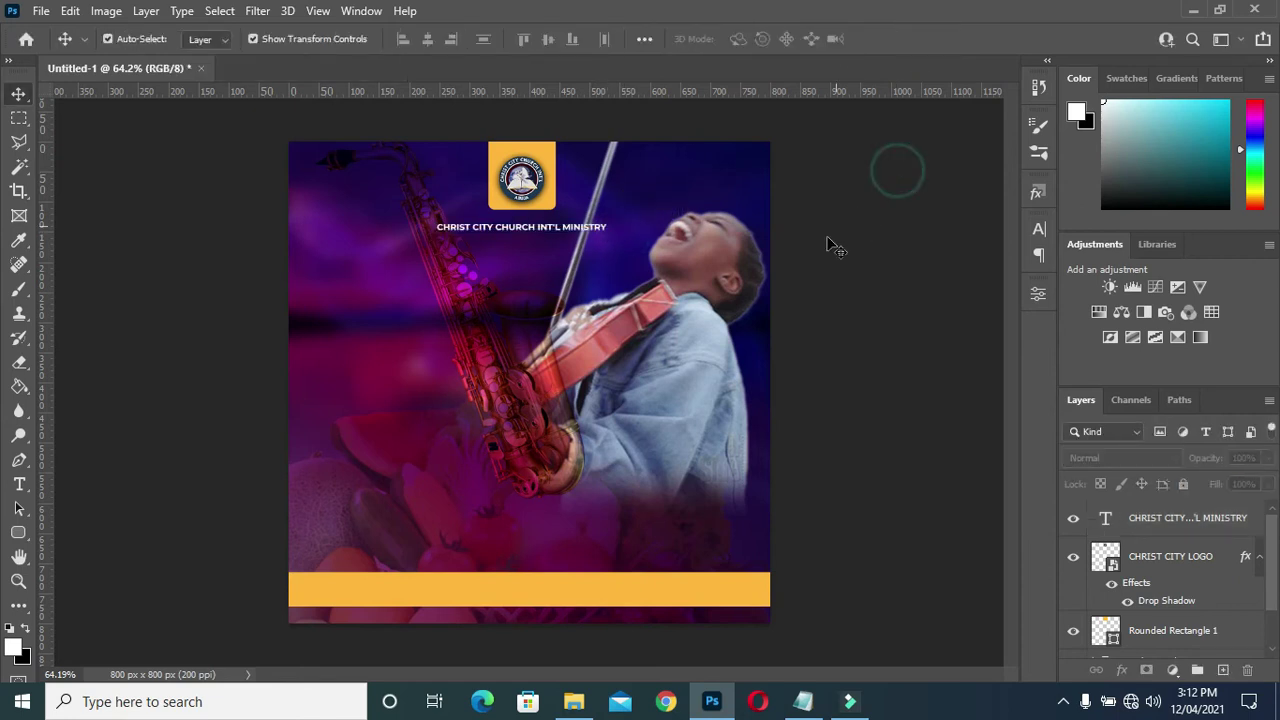
left_click(548, 240)
key("Up")
key("Up")
key("Up")
key("Up")
key("Up")
key("Up")
left_click(806, 236)
Scale the church name title to about 125%, centred beneath the logo
scroll(518, 215, "up", 3)
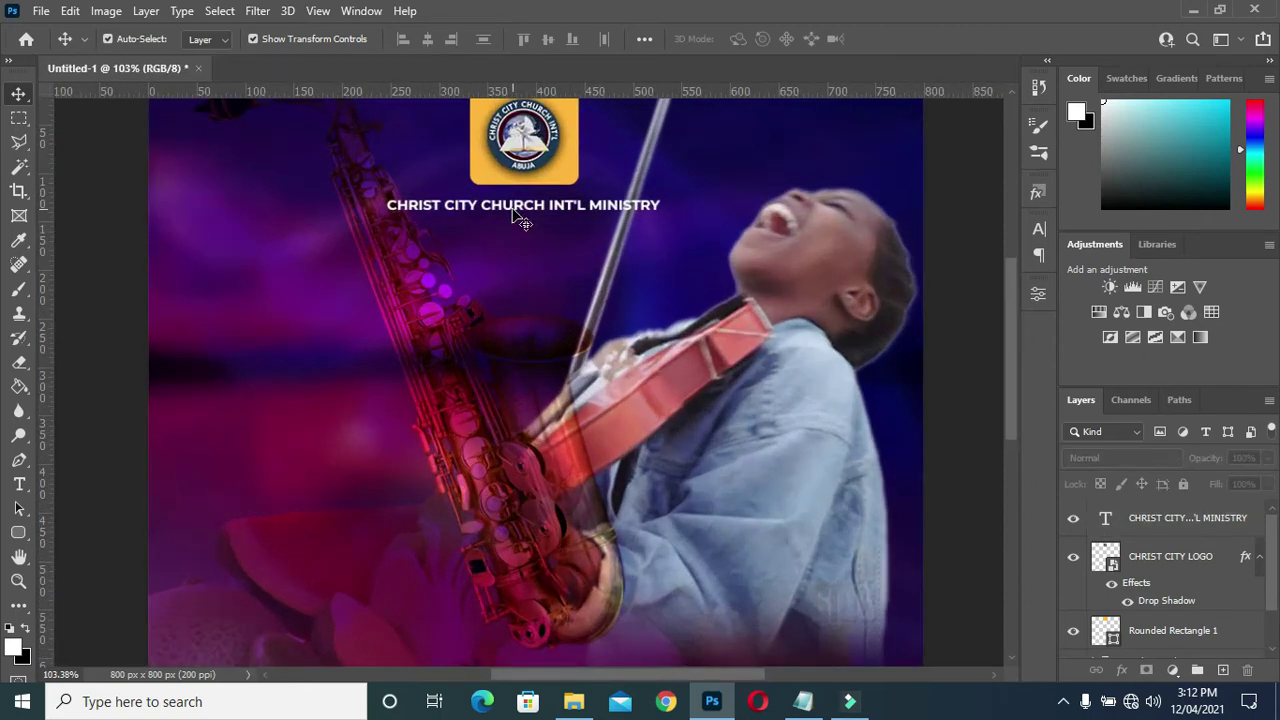
scroll(652, 215, "down", 1)
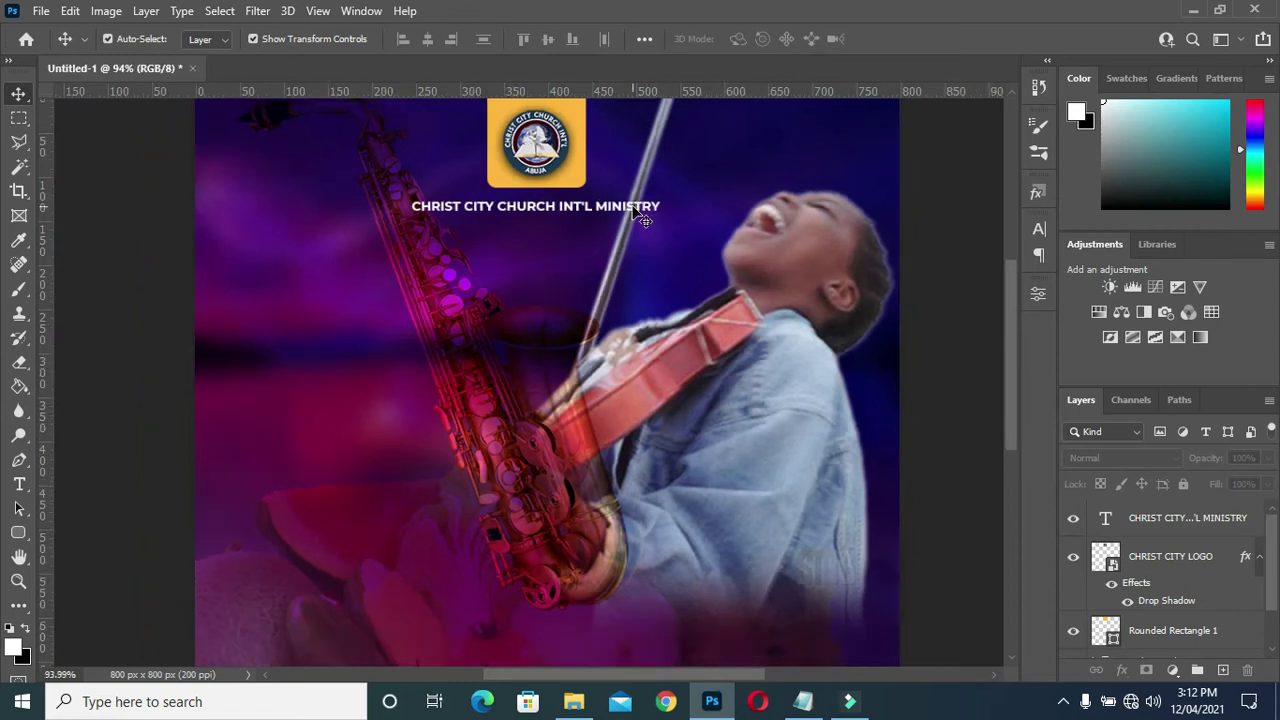
left_click(640, 215)
key("ctrl+t")
left_click_drag(677, 224, 670, 220)
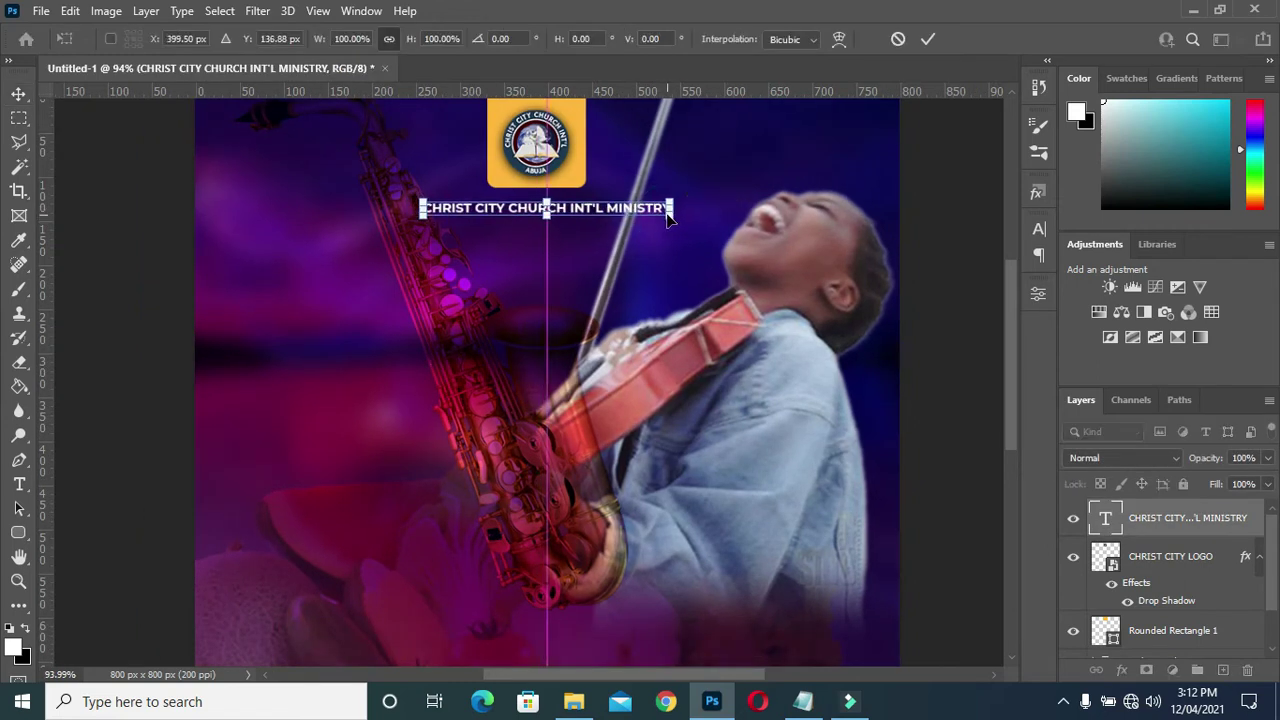
left_click_drag(672, 220, 694, 216)
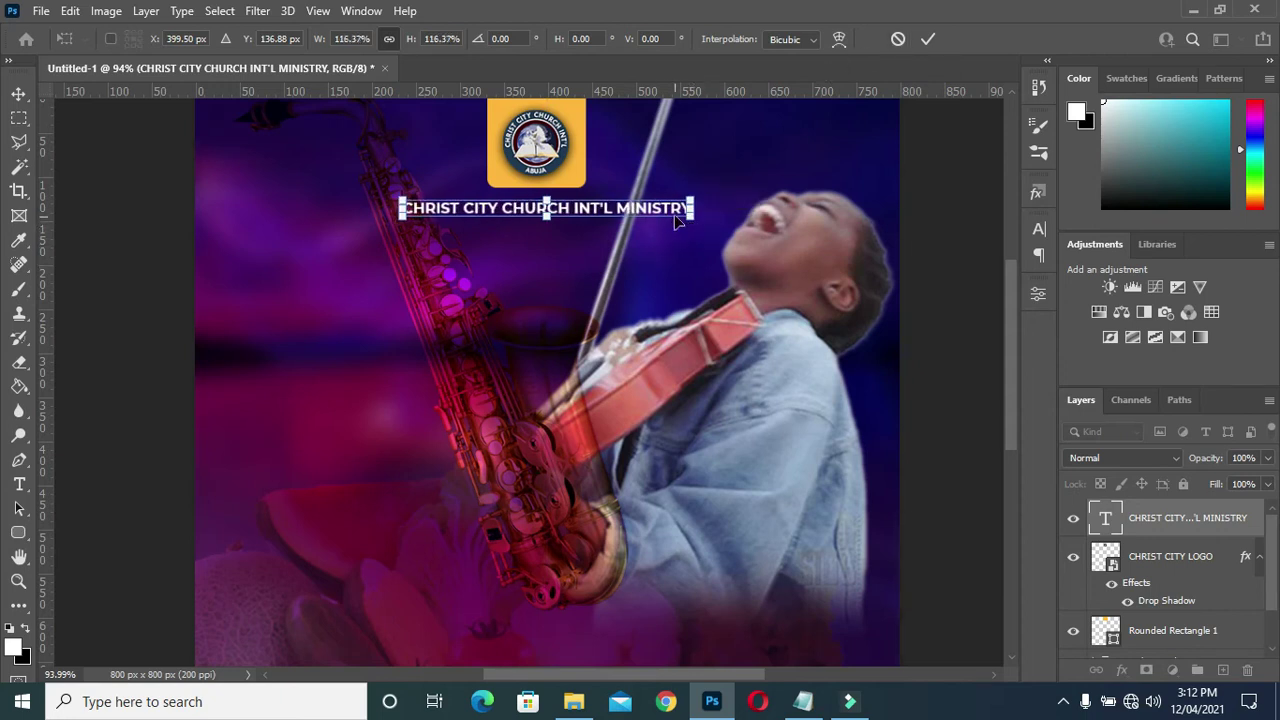
left_click_drag(690, 217, 704, 213)
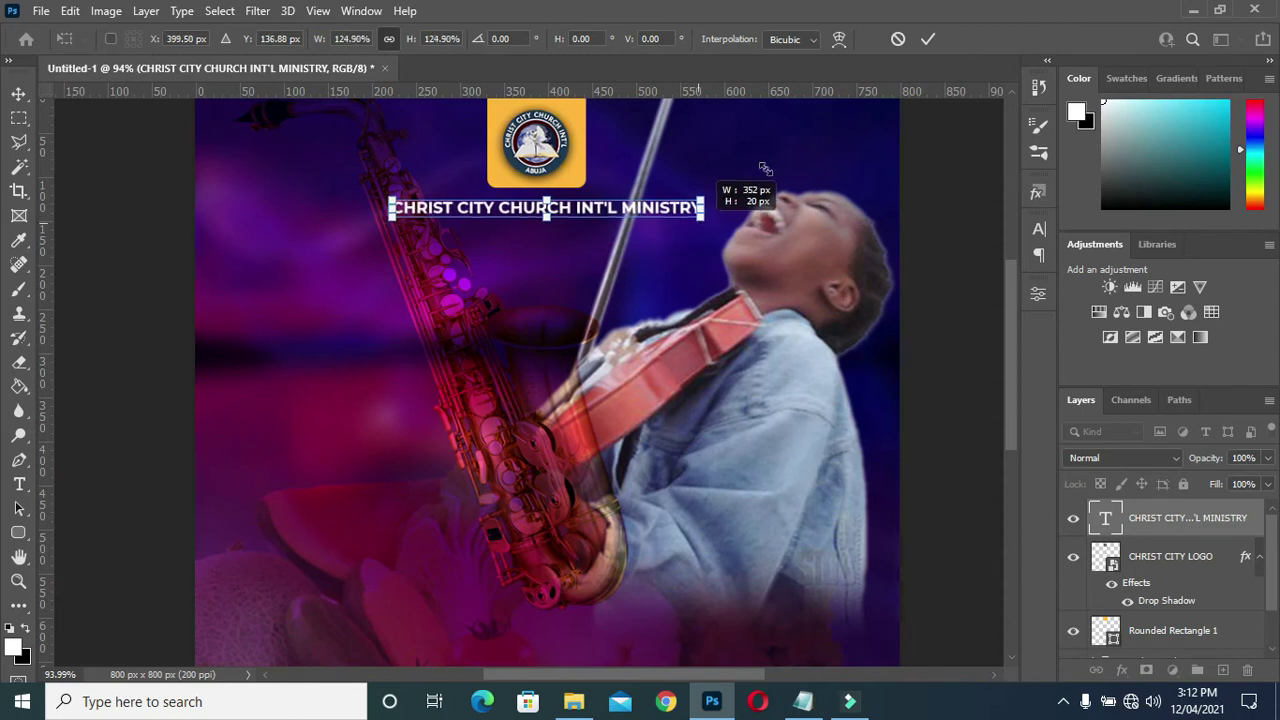
left_click(926, 40)
left_click(958, 194)
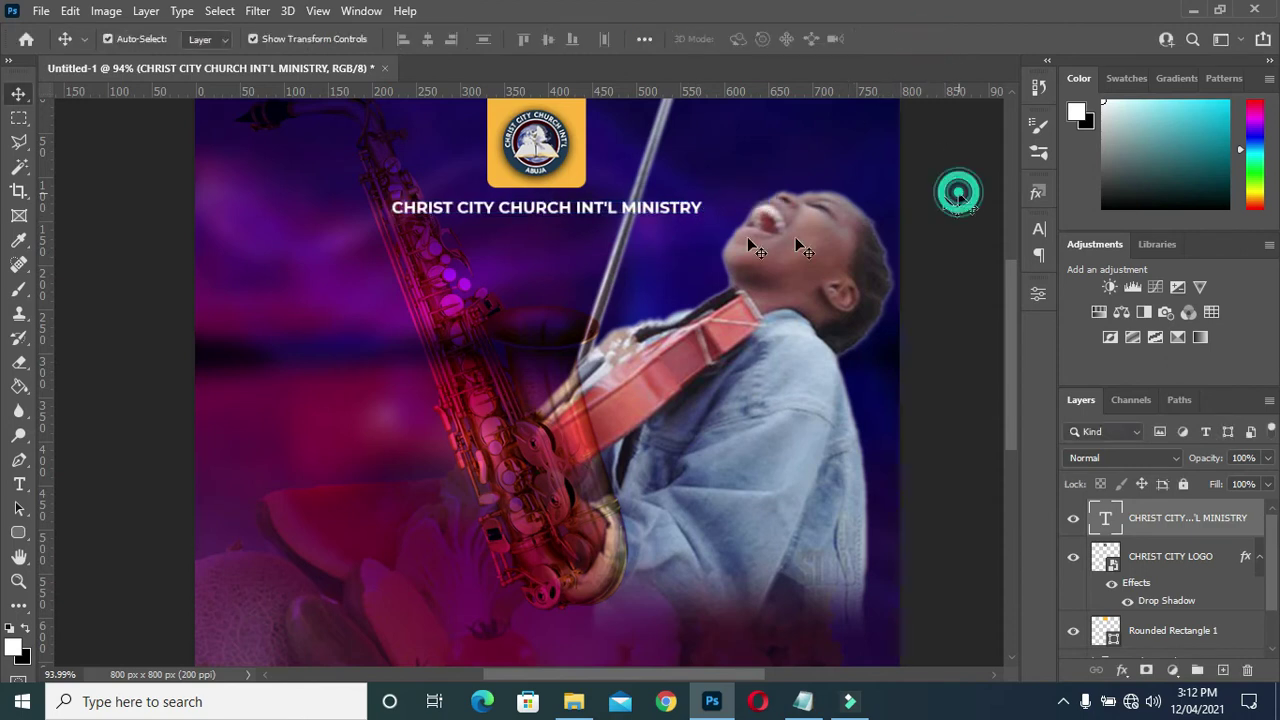
key("ctrl+0")
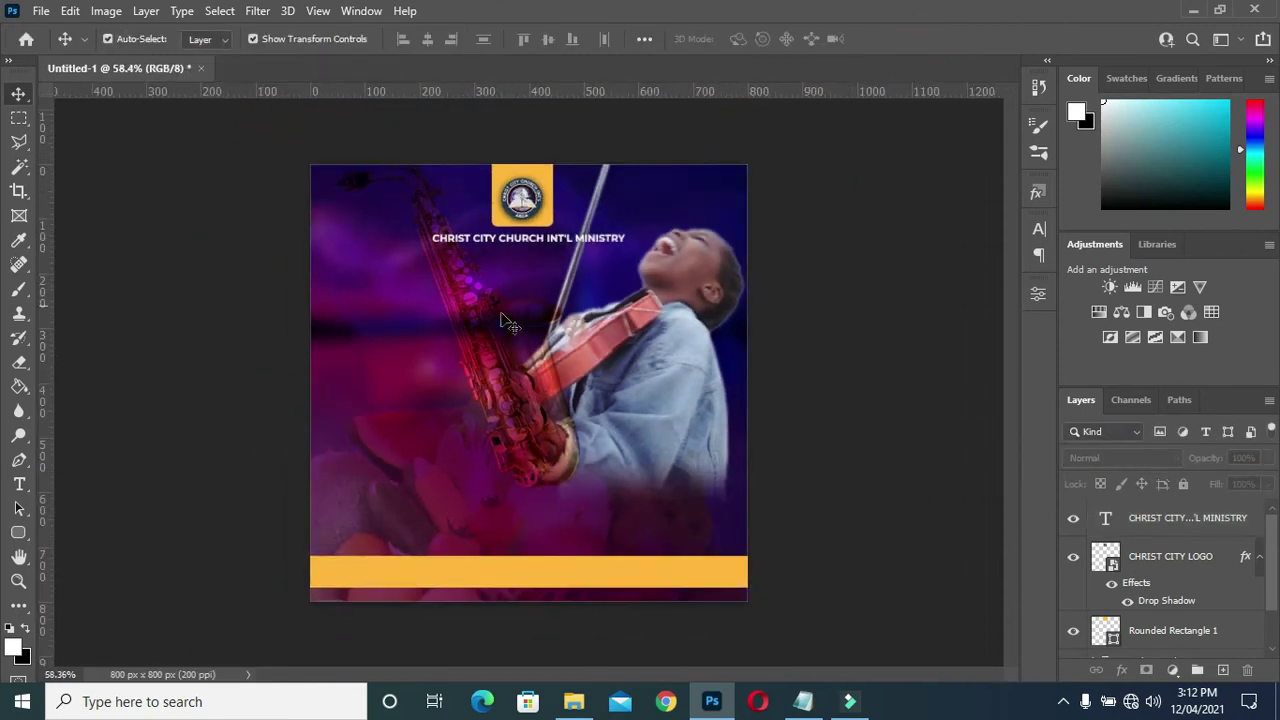
Copy 'PRESENT:' from the Notepad flyer notes
scroll(500, 328, "up", 1)
left_click(803, 701)
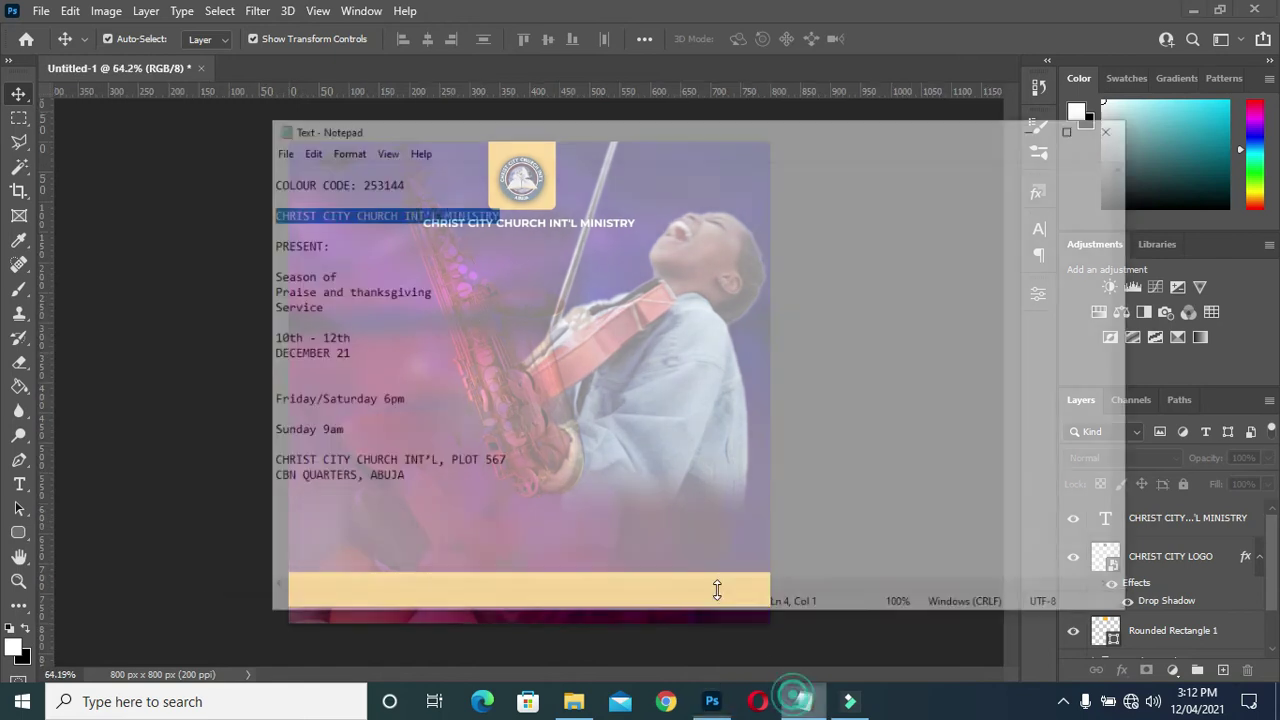
left_click_drag(273, 184, 165, 190)
key("ctrl+c")
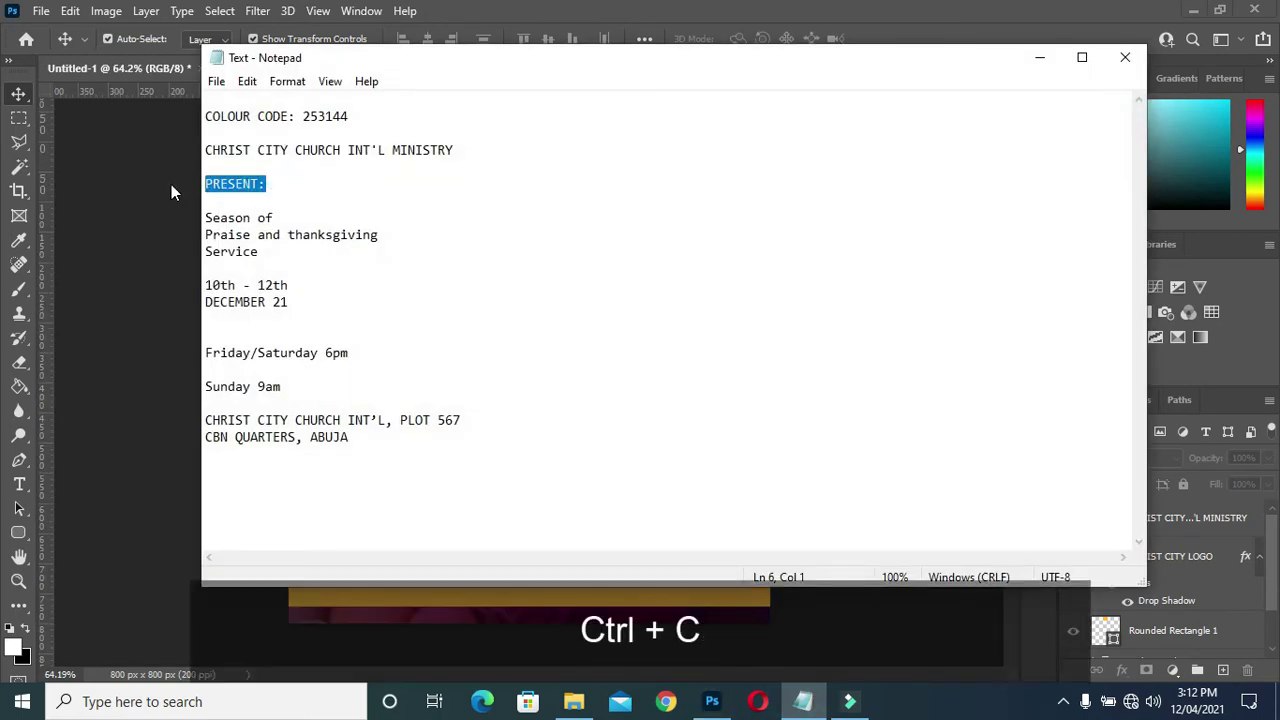
left_click(1040, 57)
Duplicate the church name title below it and replace its text with 'PRESENT:'
double_click(603, 226)
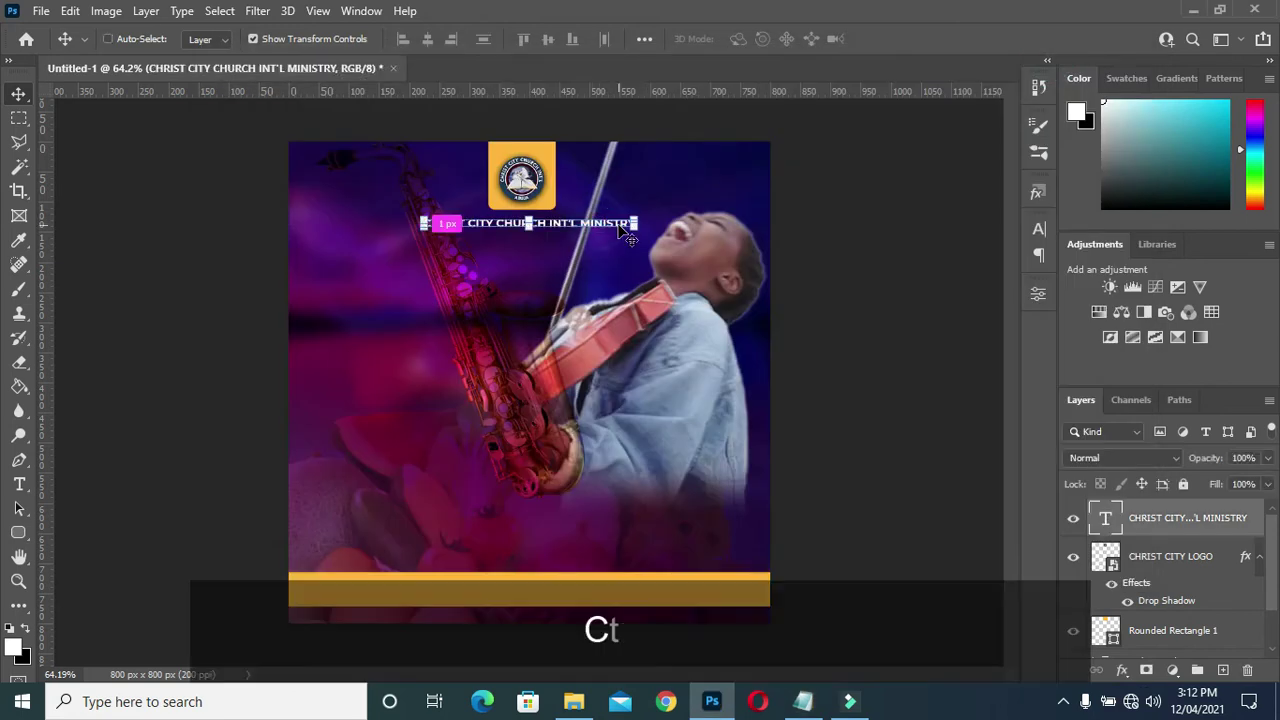
key("ctrl+j")
key("ctrl")
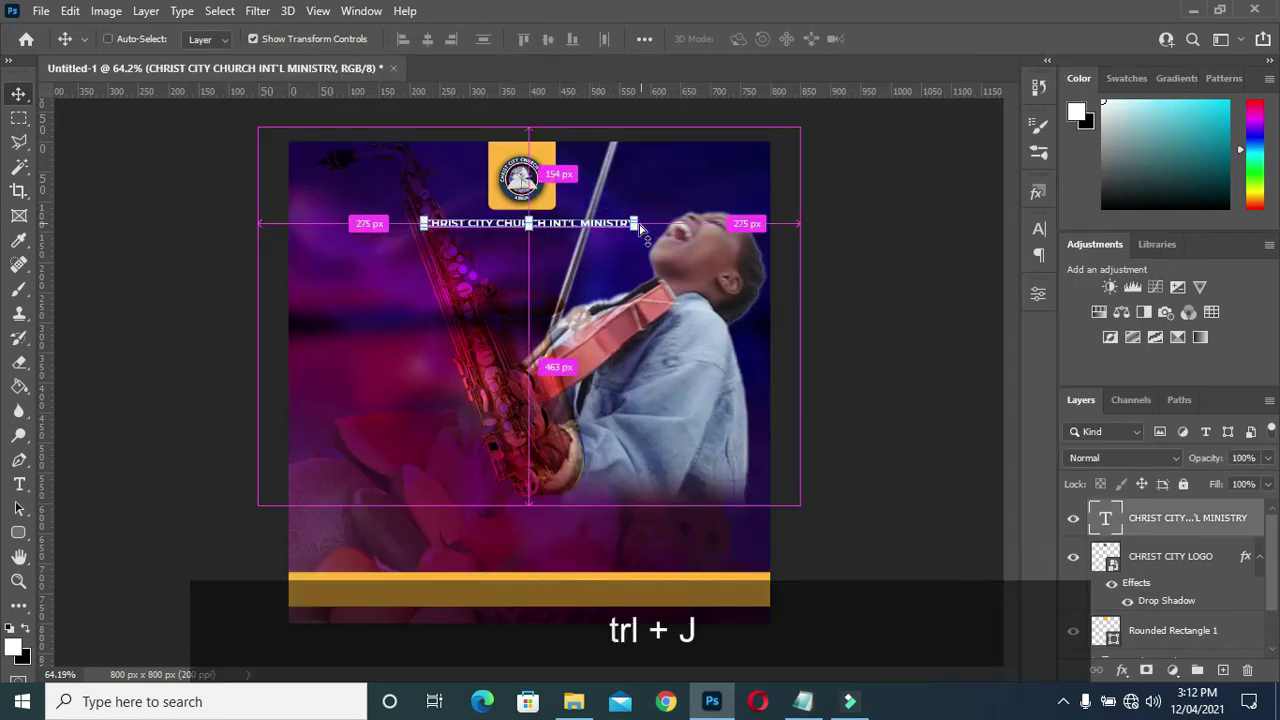
key("ctrl+j")
left_click_drag(547, 228, 443, 287)
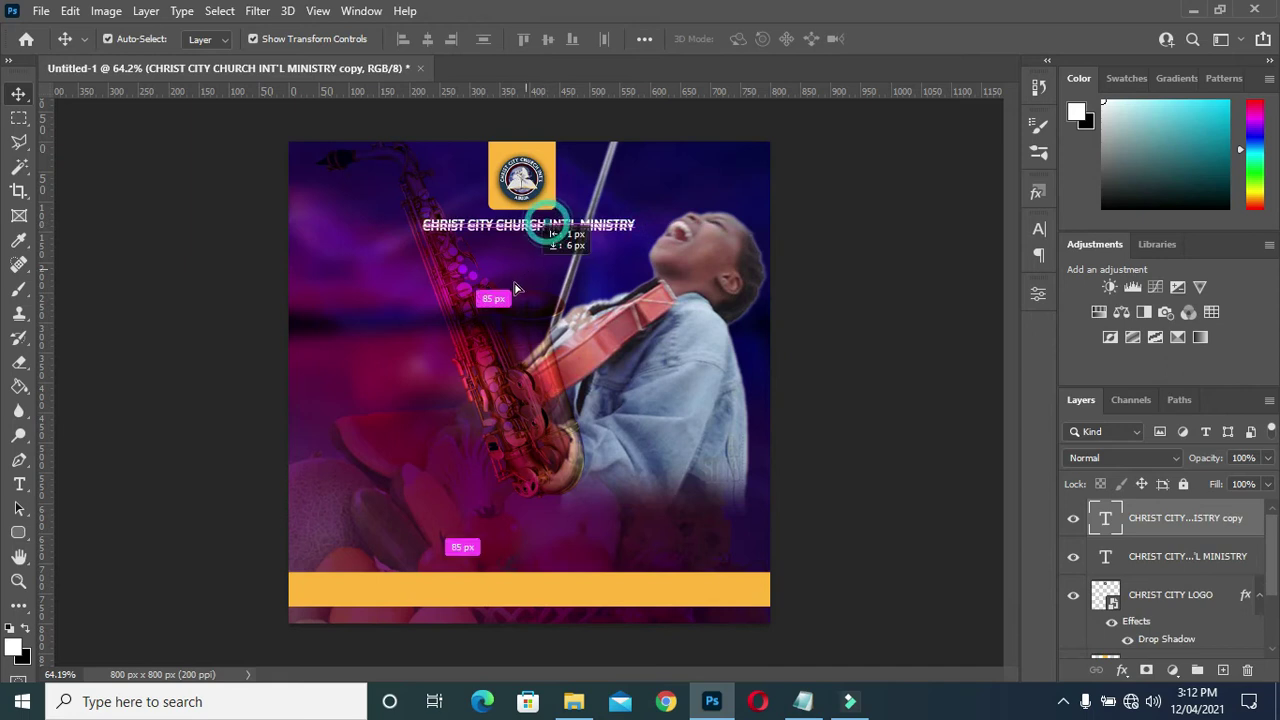
double_click(443, 286)
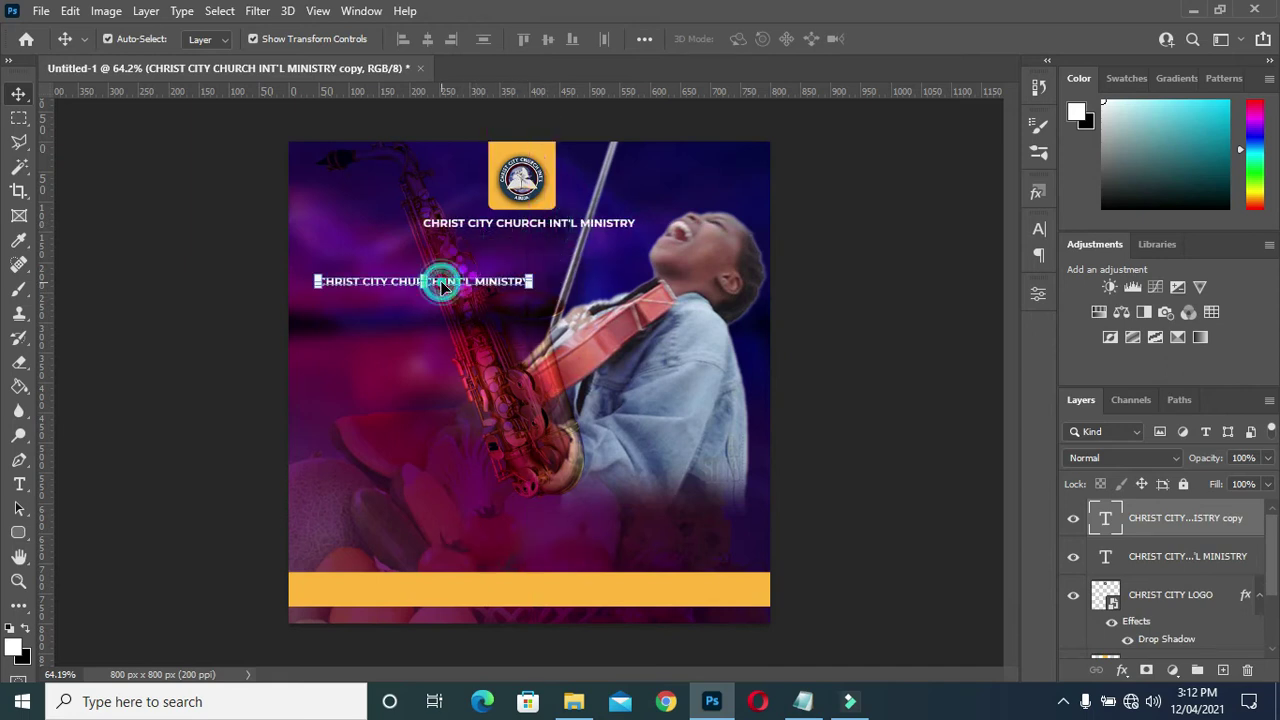
key("ctrl")
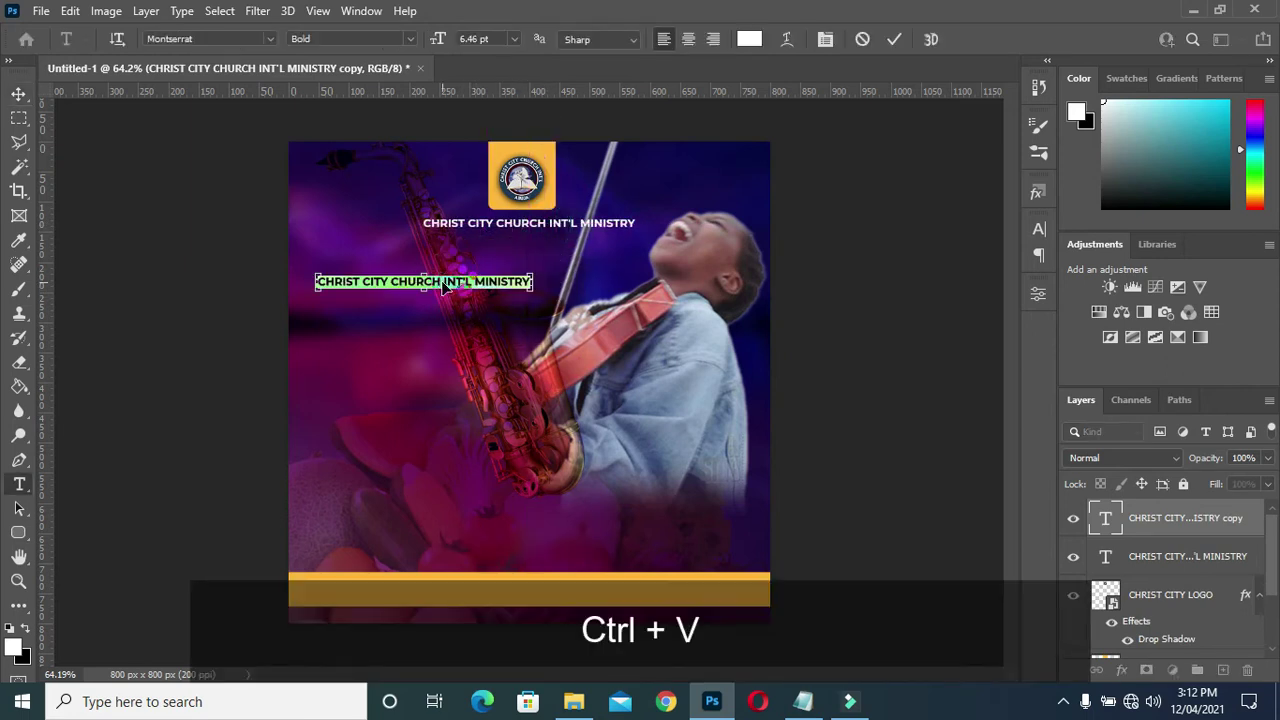
key("ctrl+v")
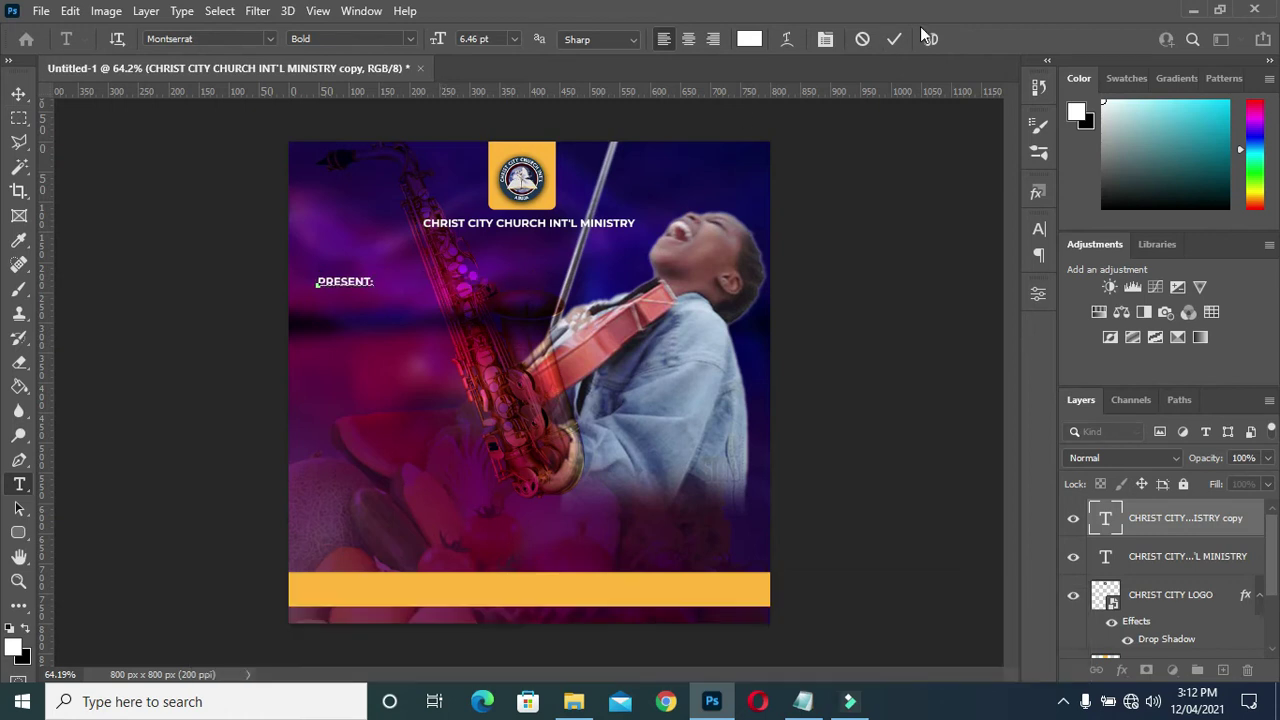
left_click(893, 40)
Widen the letter spacing of PRESENT: to tracking 880
key("v")
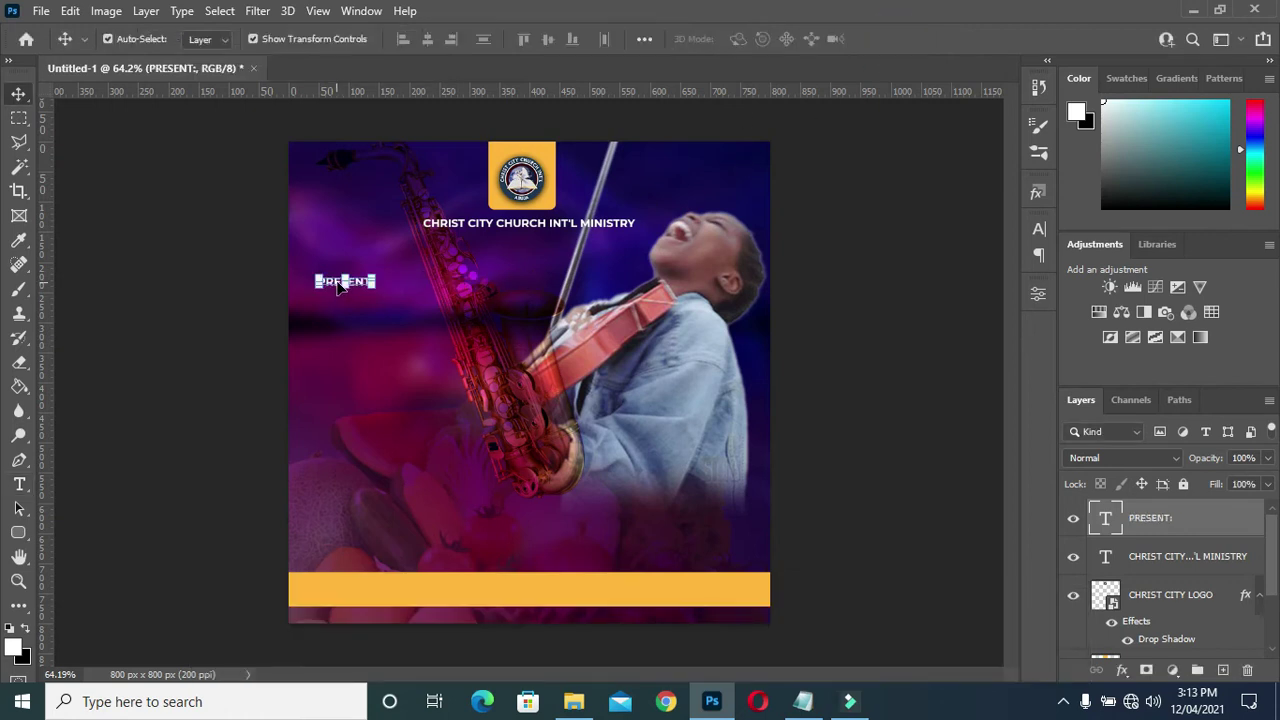
left_click_drag(340, 284, 373, 284)
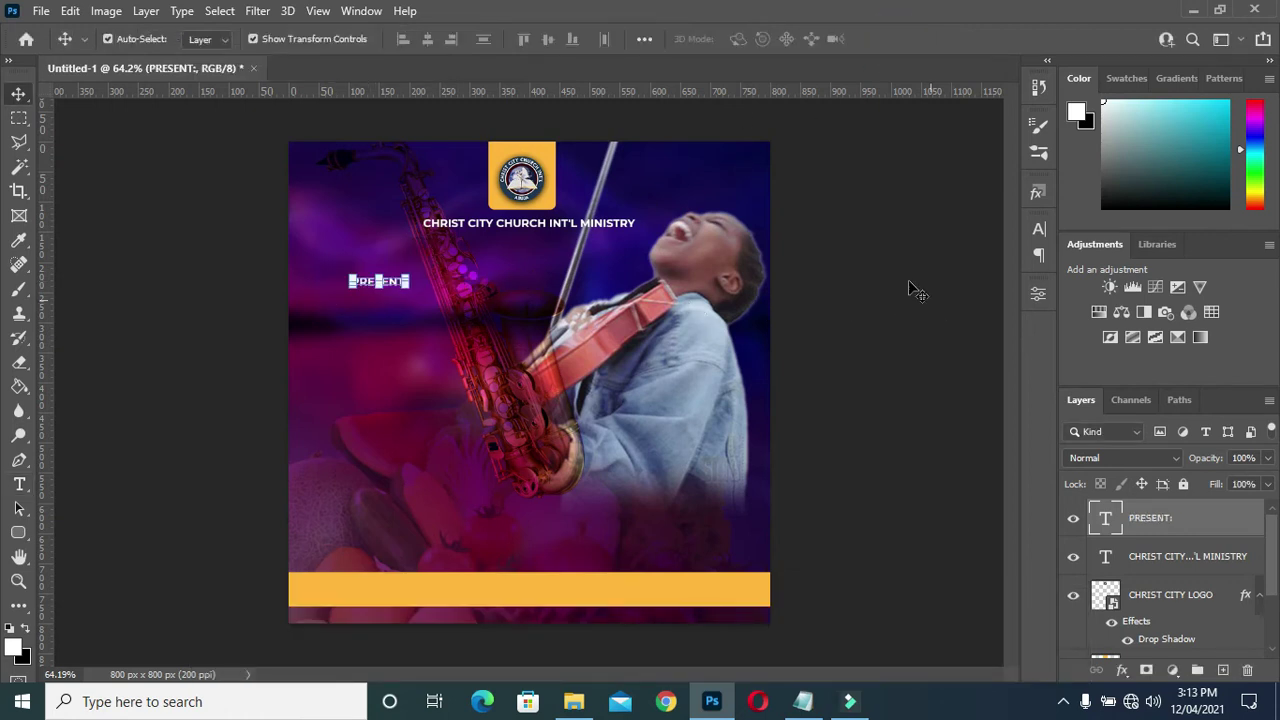
left_click(1040, 228)
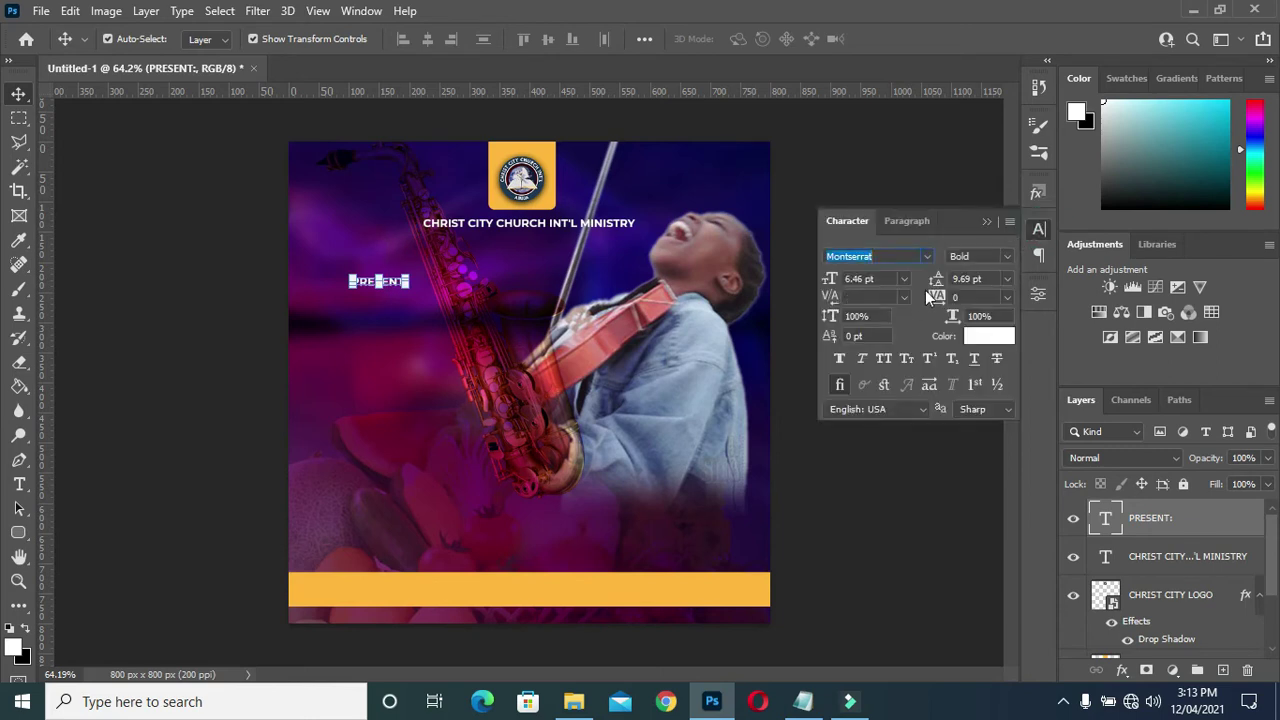
left_click_drag(936, 298, 982, 297)
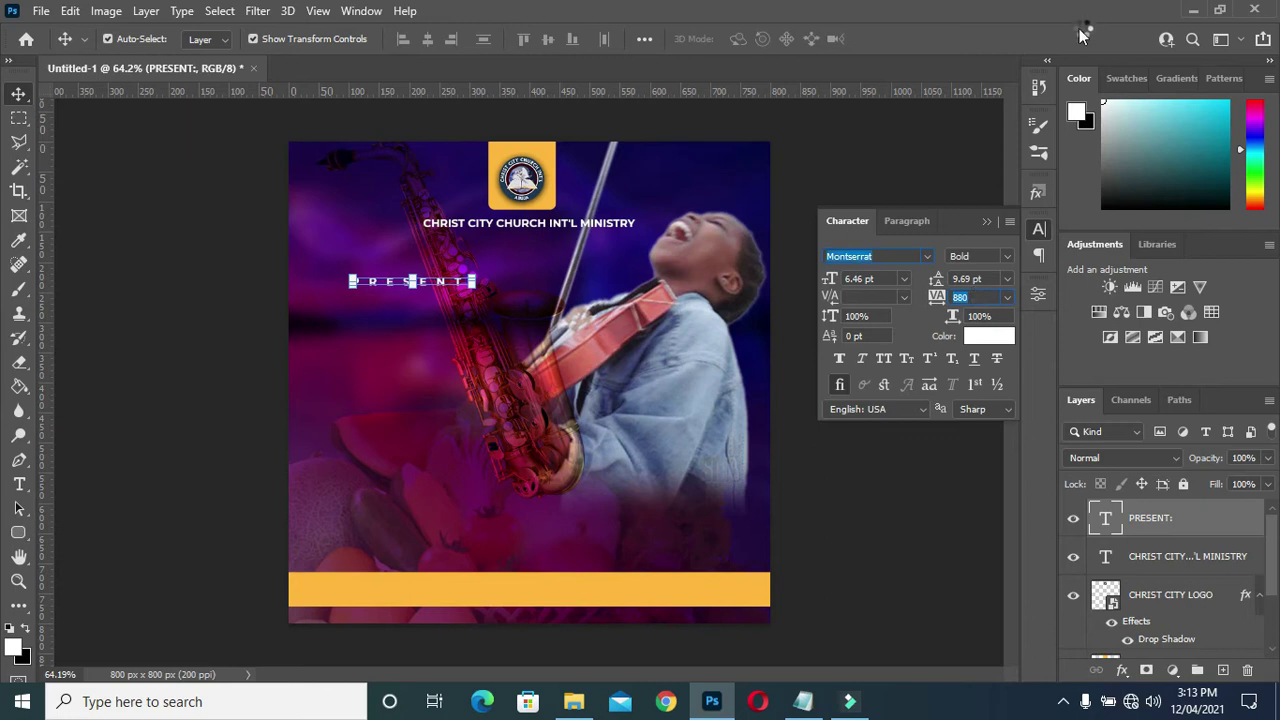
key("ctrl+0")
left_click(990, 221)
left_click(860, 234)
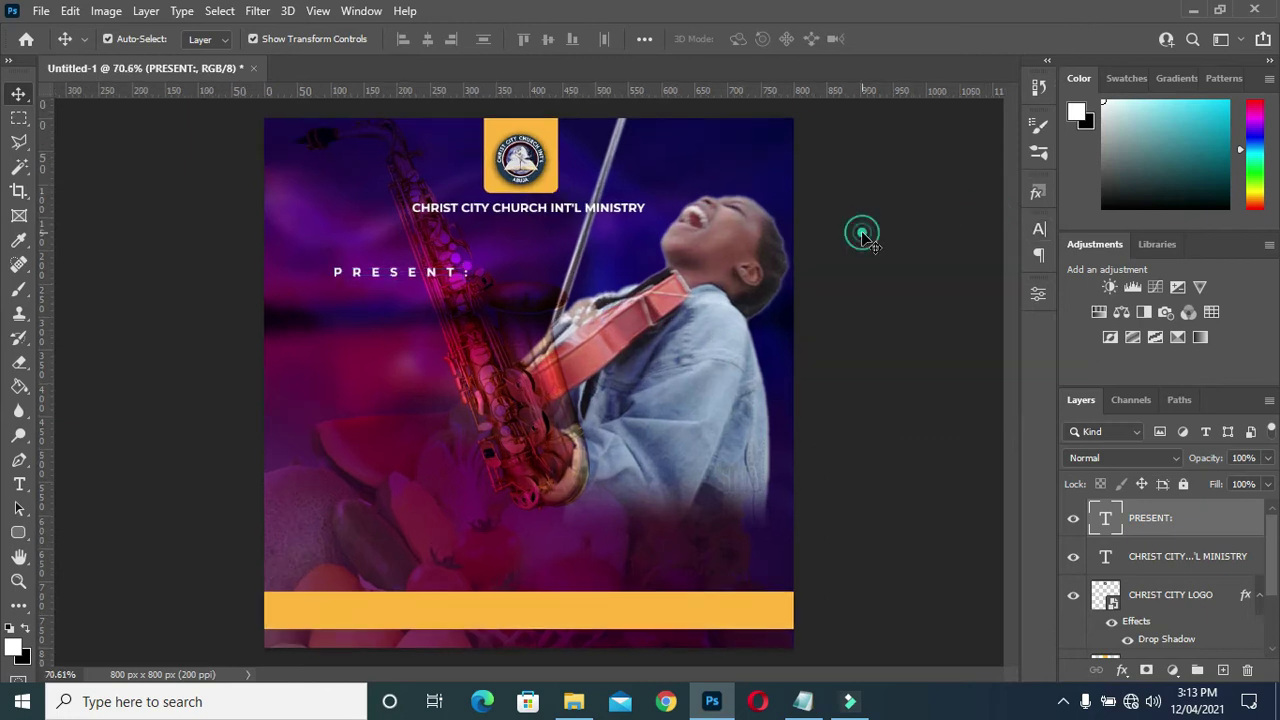
Shift PRESENT: slightly left to its final position below the title
scroll(510, 237, "down", 2)
scroll(510, 237, "down", 1)
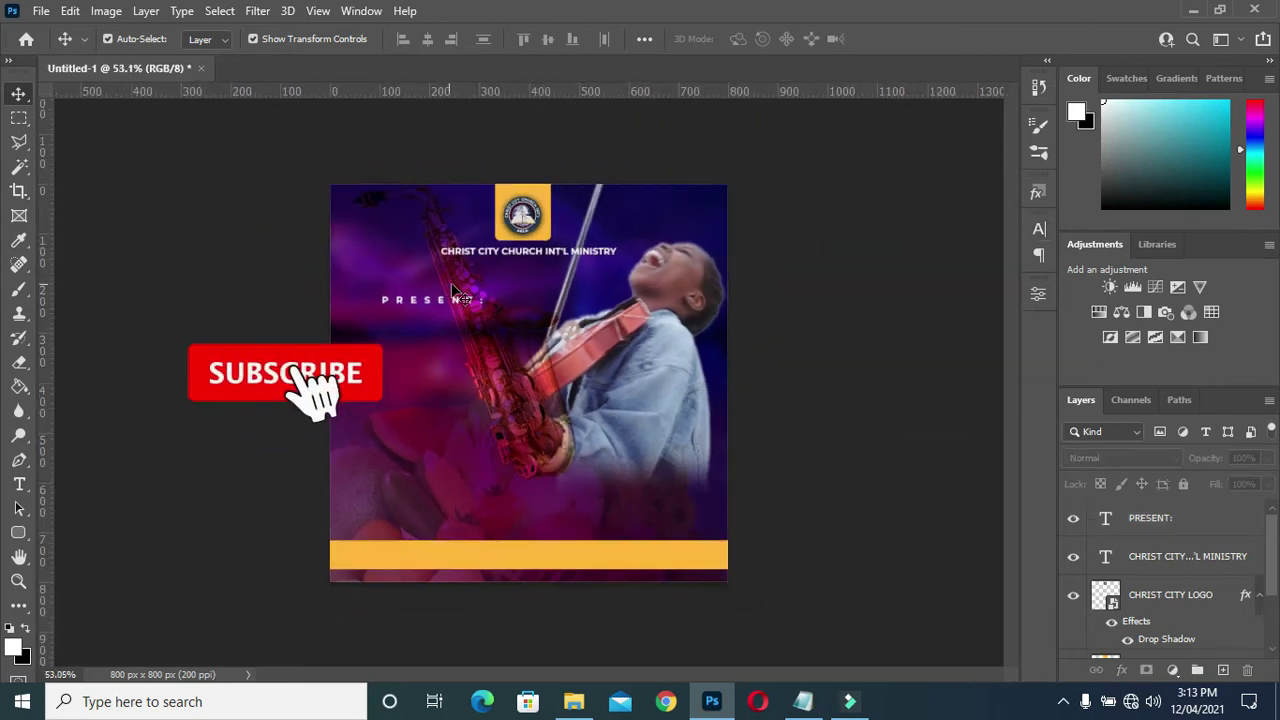
scroll(430, 290, "up", 2)
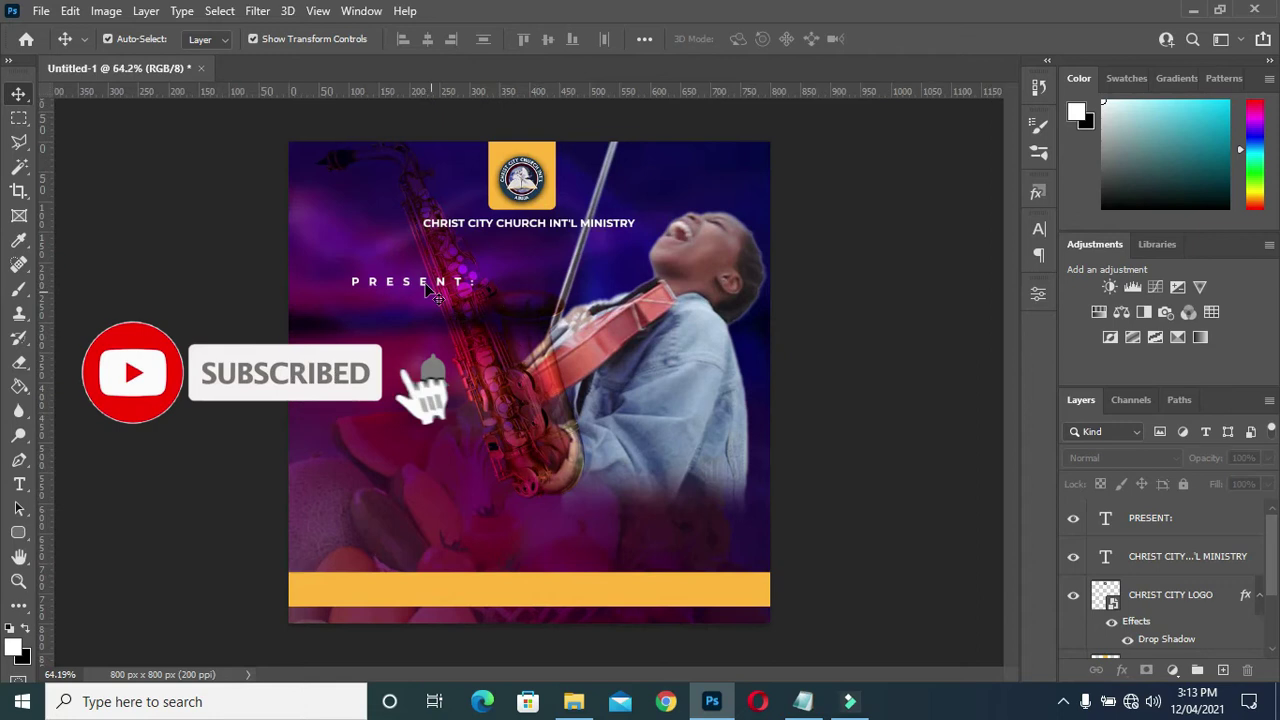
left_click_drag(430, 290, 394, 290)
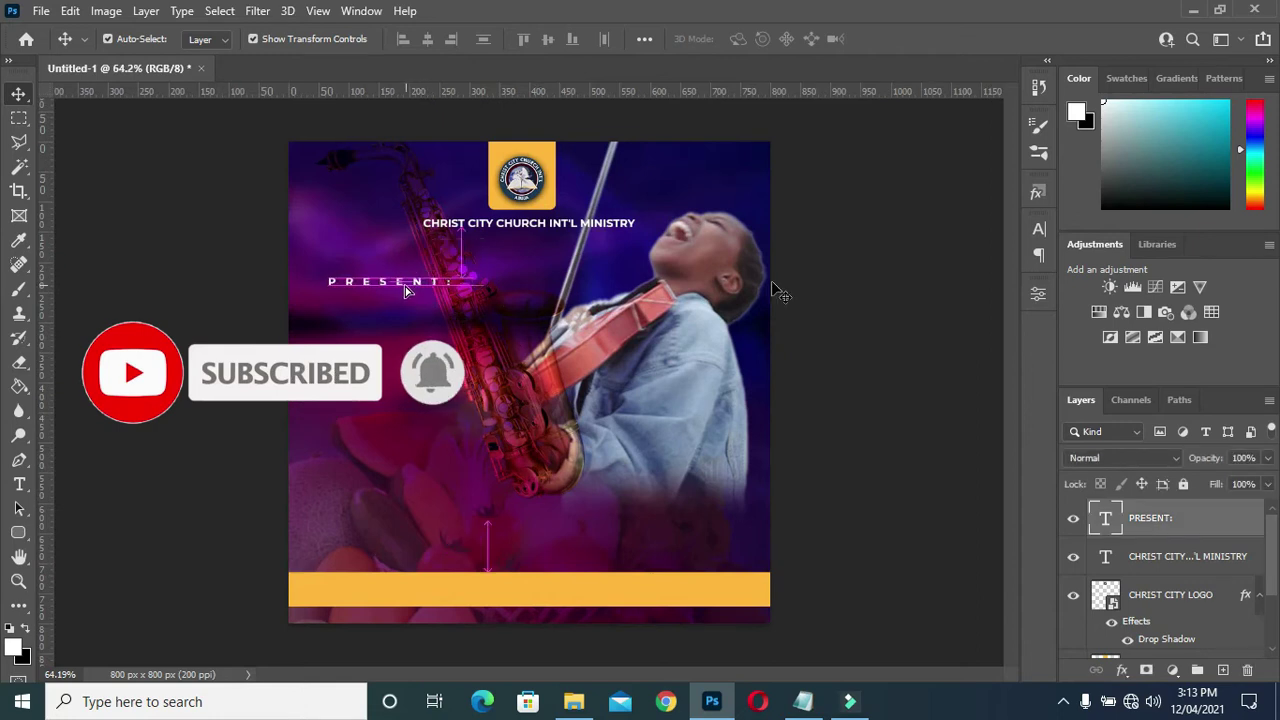
left_click(801, 266)
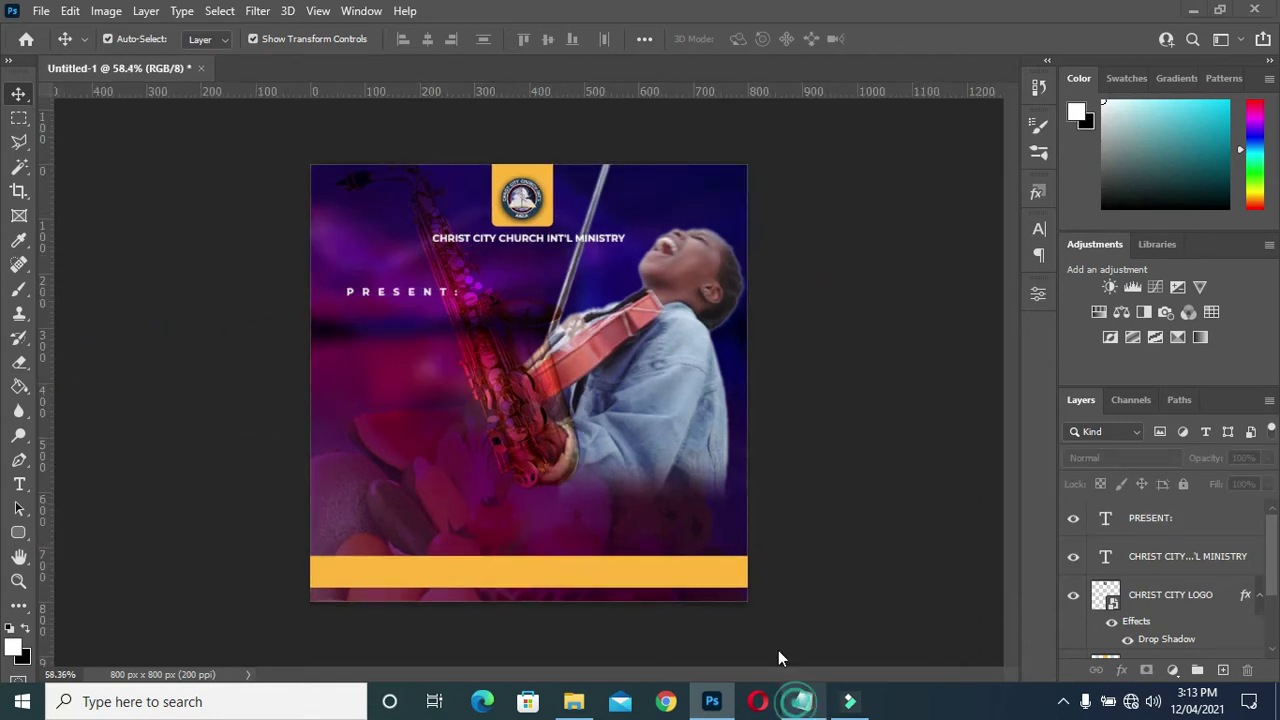
left_click(803, 701)
Copy 'Season of' from the notes, then duplicate the church name text layer
left_click_drag(205, 217, 205, 236)
key("ctrl+c")
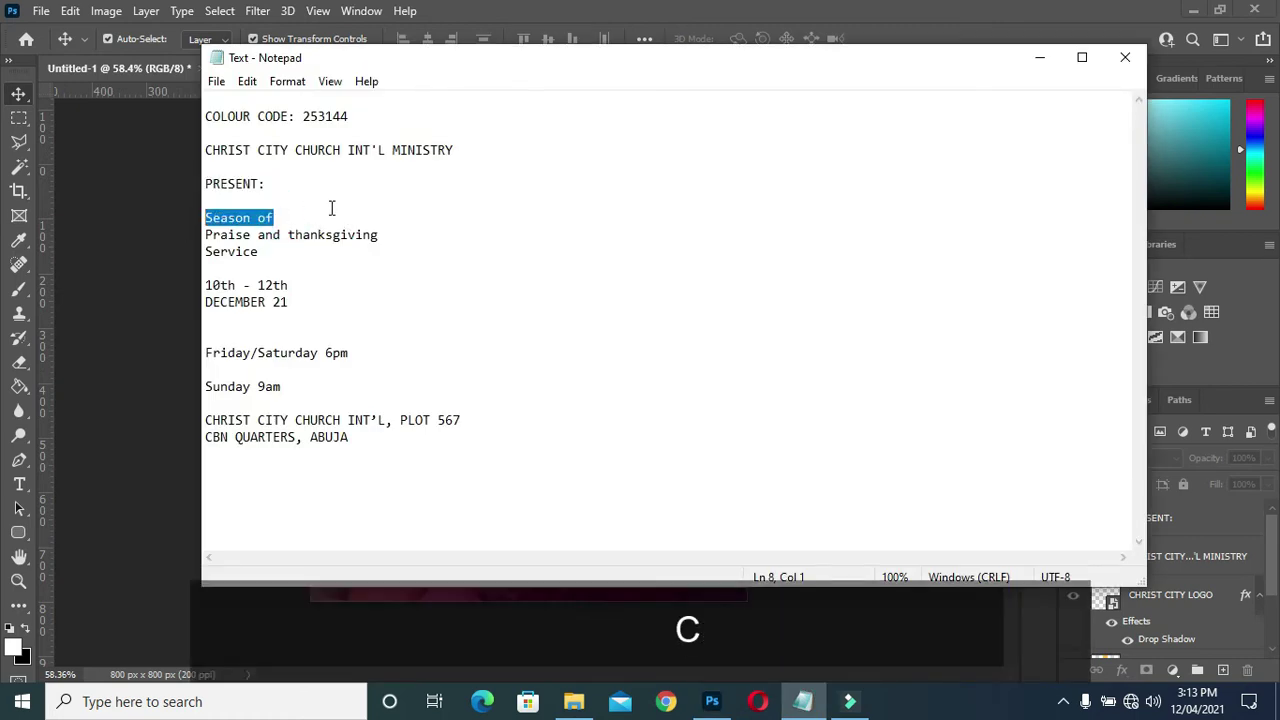
left_click(364, 212)
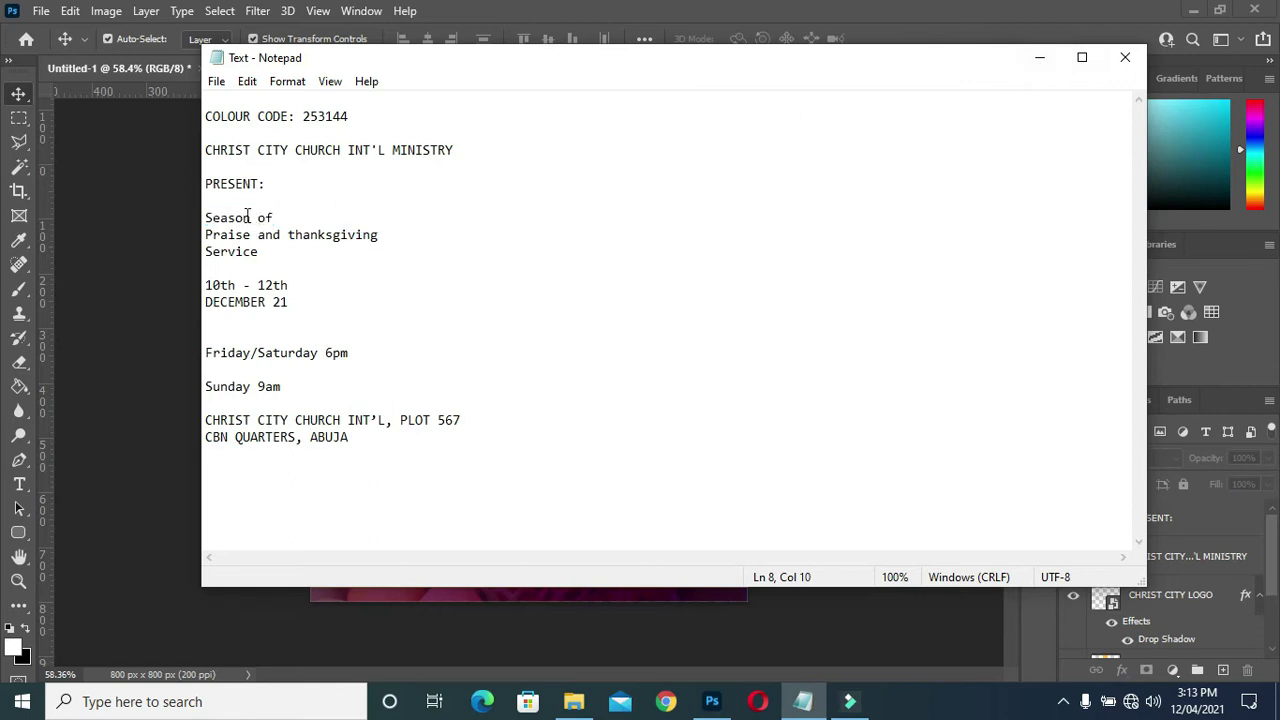
left_click_drag(246, 217, 207, 217)
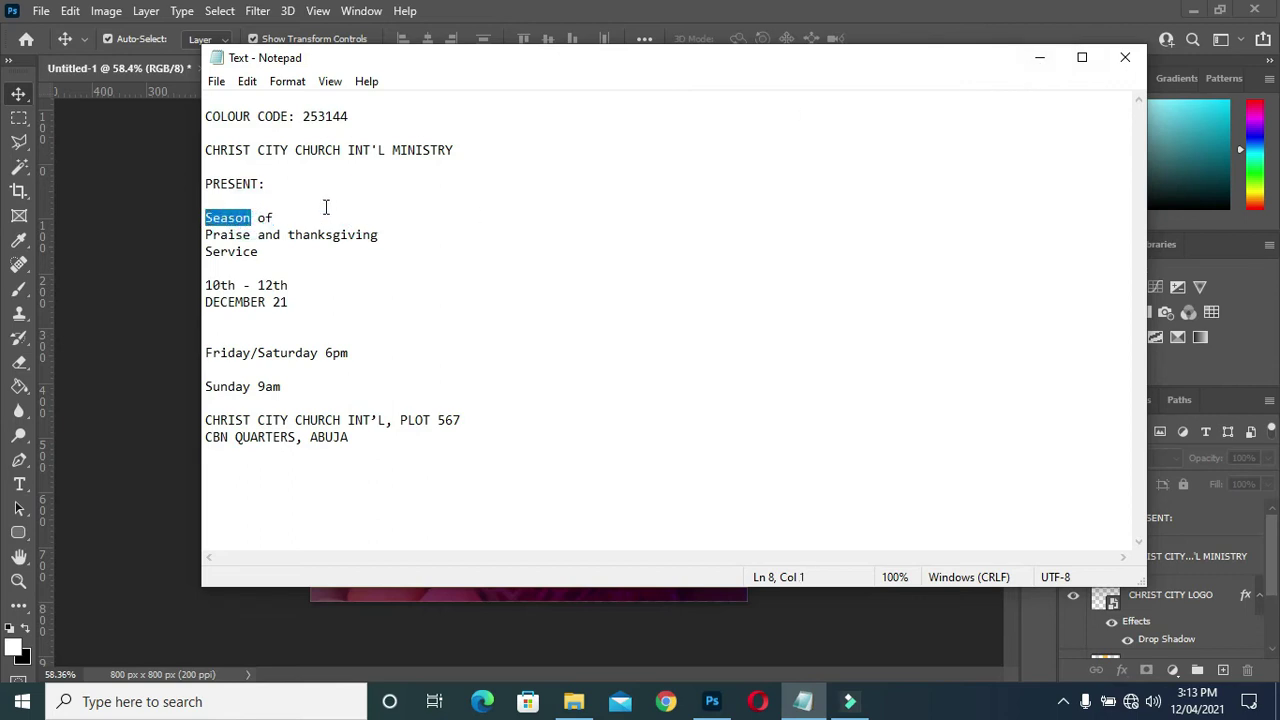
left_click(1037, 60)
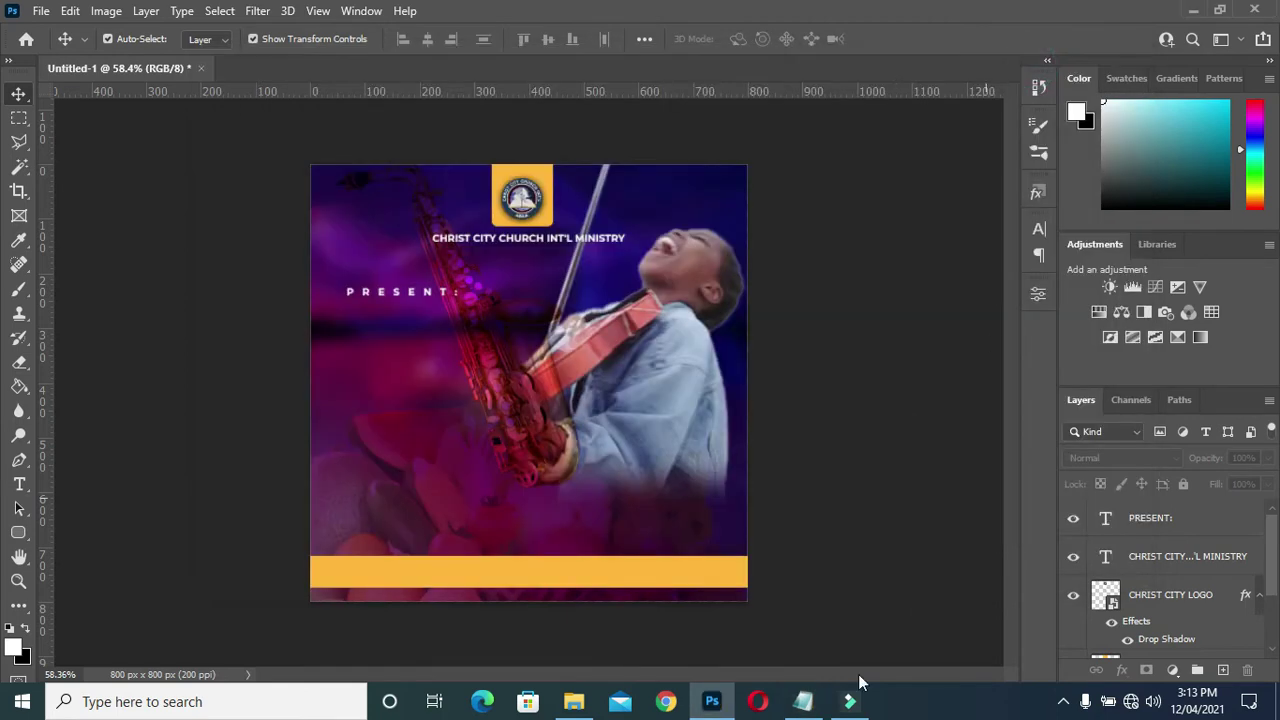
mouse_move(803, 701)
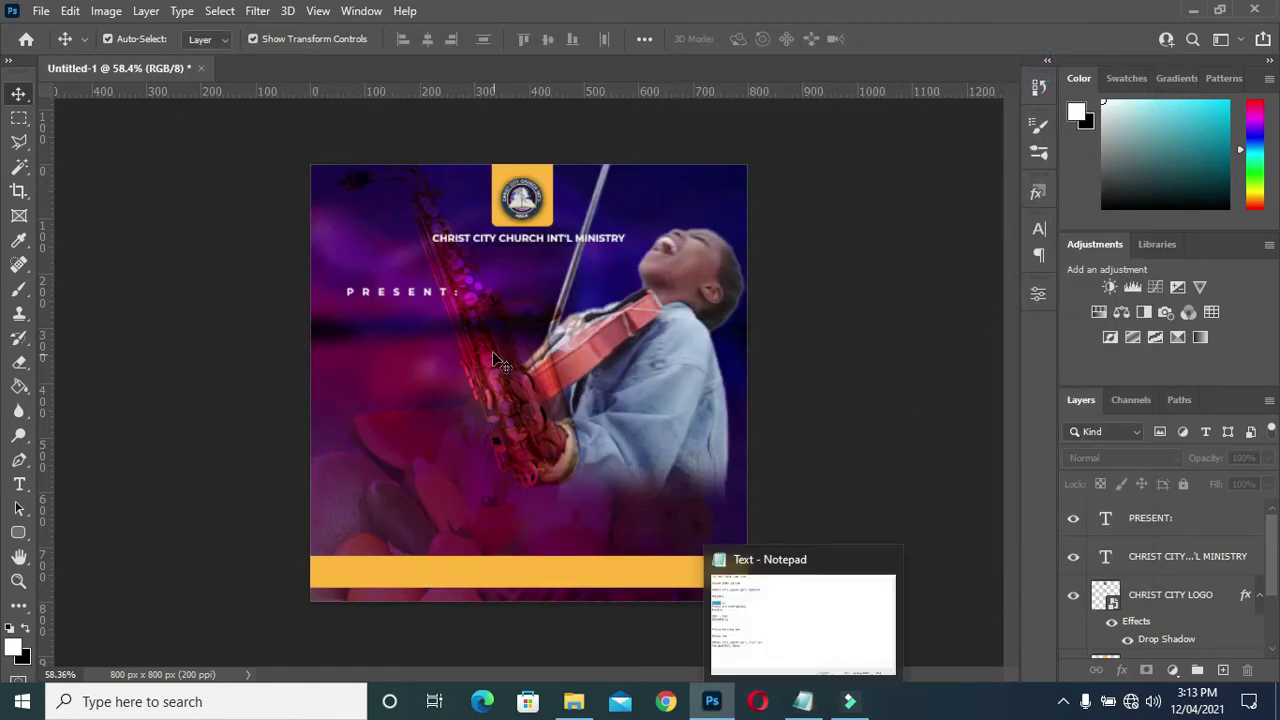
key("ctrl+j")
left_click(510, 240, "ctrl")
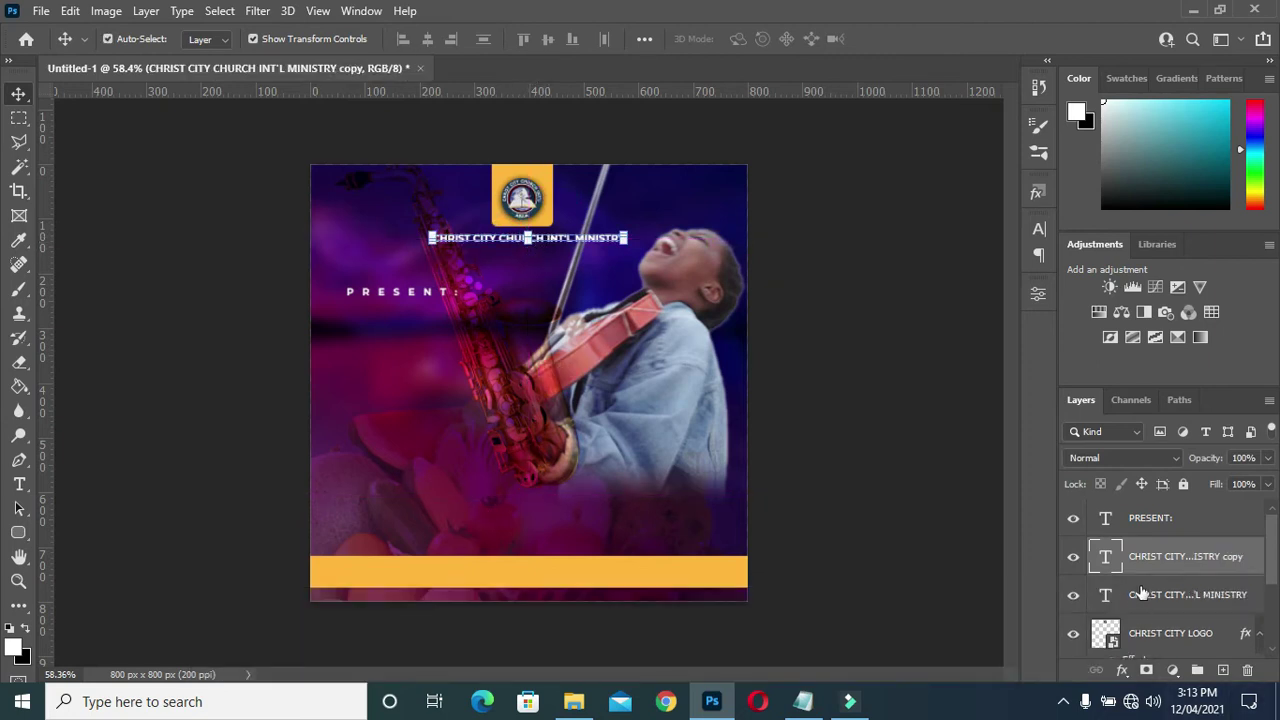
Raise the duplicated title layer, move it below PRESENT: and replace its text with 'Season'
left_click_drag(1152, 562, 1150, 511)
key("ctrl+bracketright")
left_click_drag(549, 245, 459, 338)
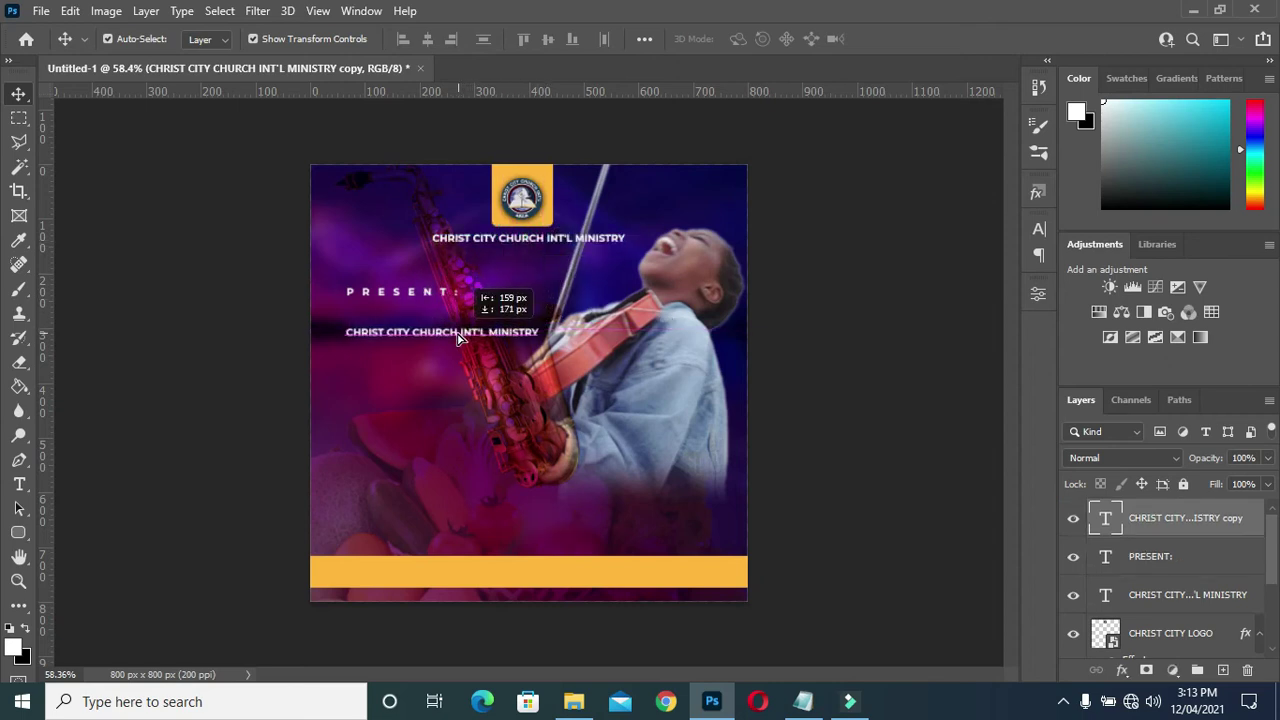
left_click_drag(459, 338, 461, 340)
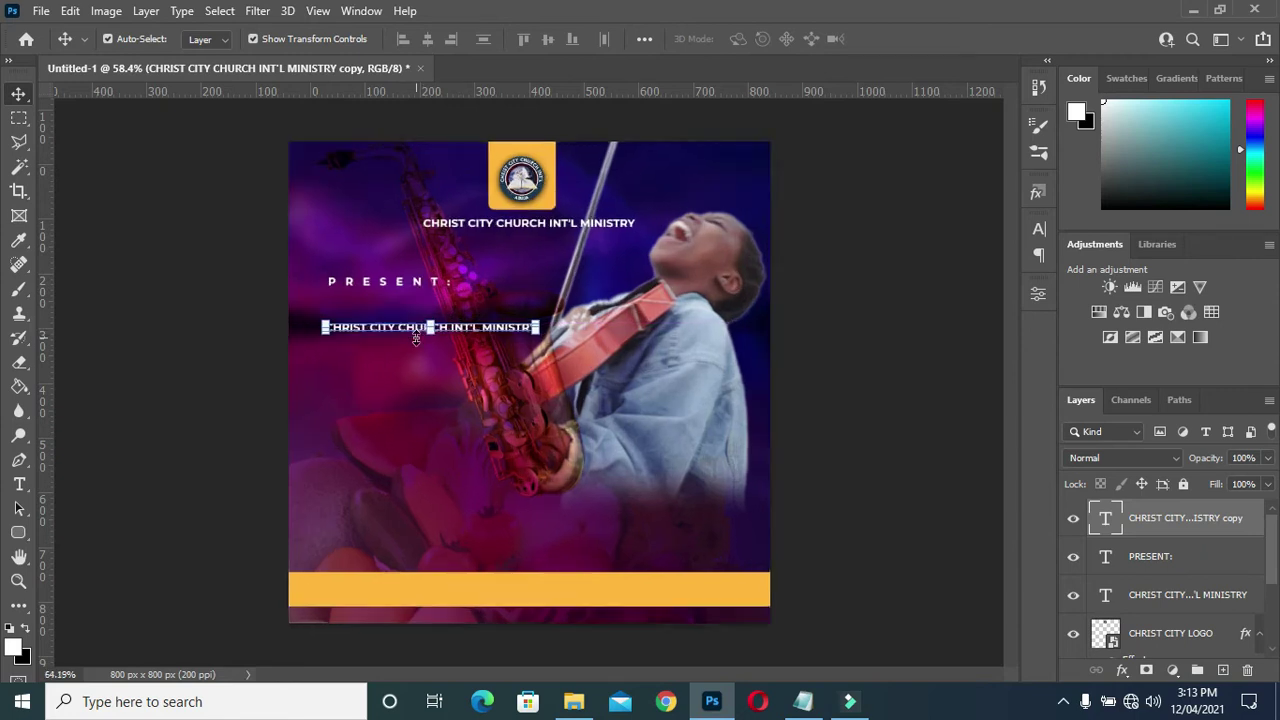
scroll(430, 338, "up", 3)
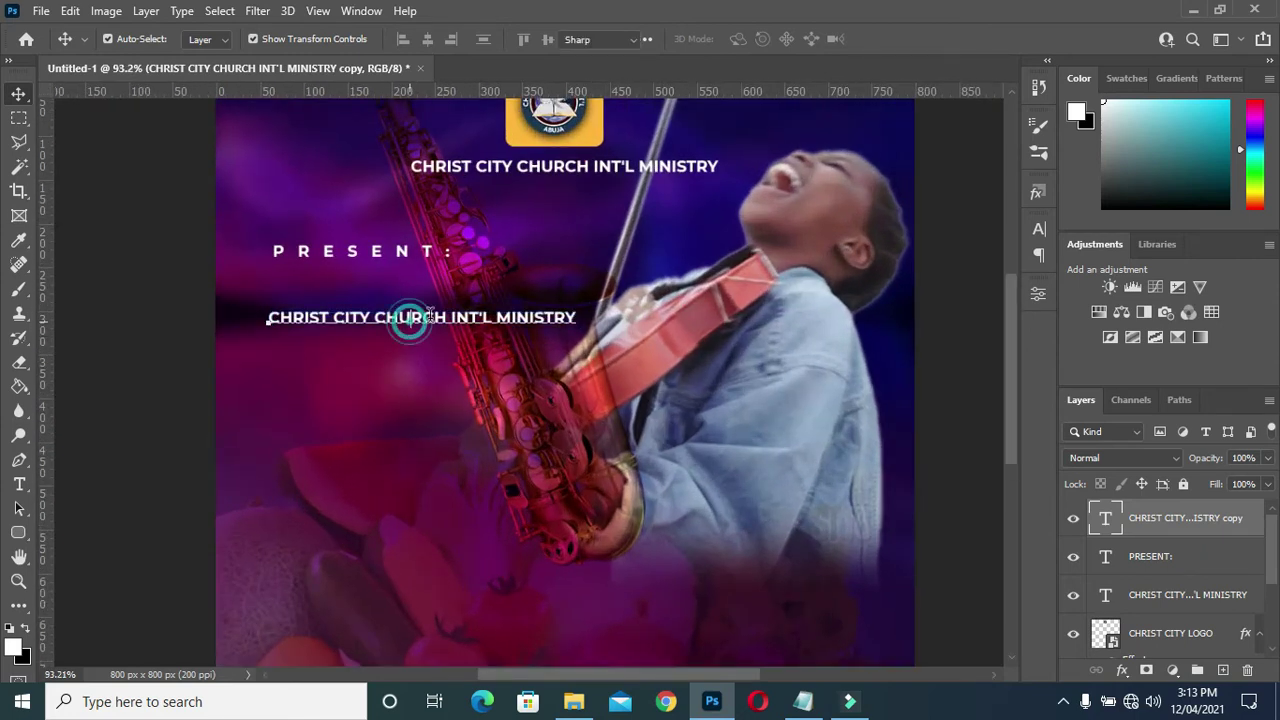
double_click(409, 317)
triple_click(456, 316)
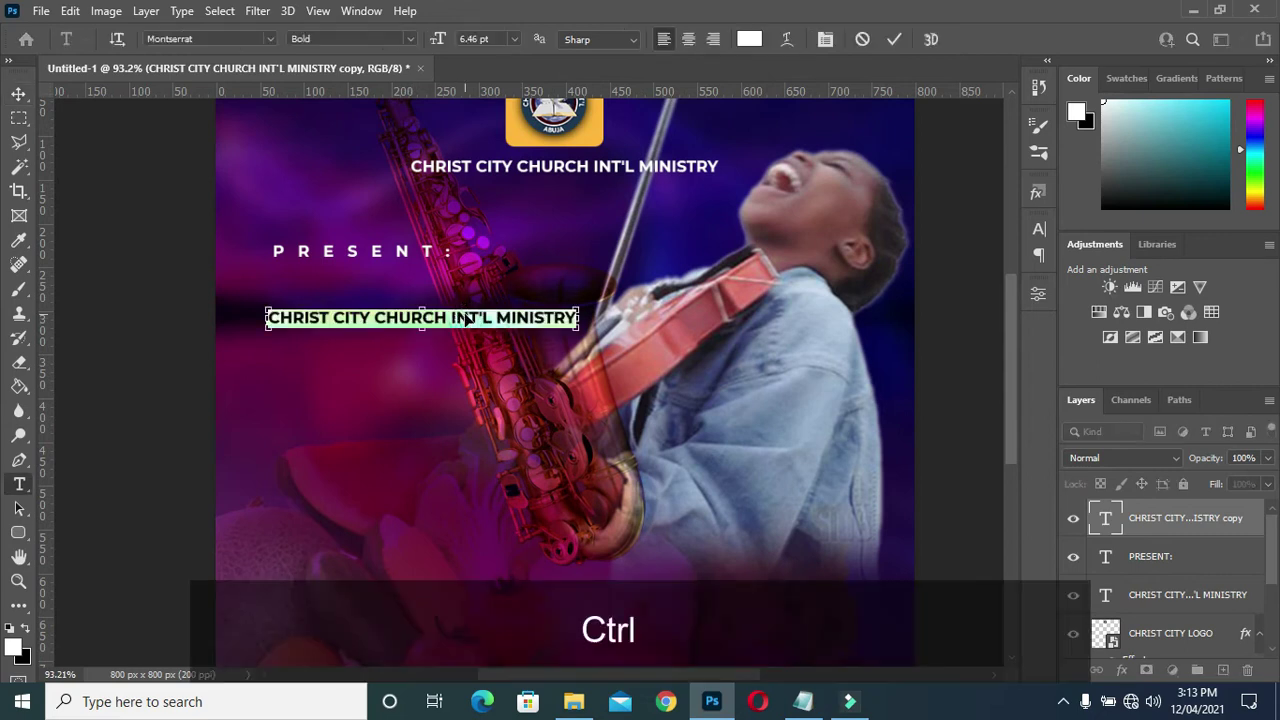
key("ctrl+v")
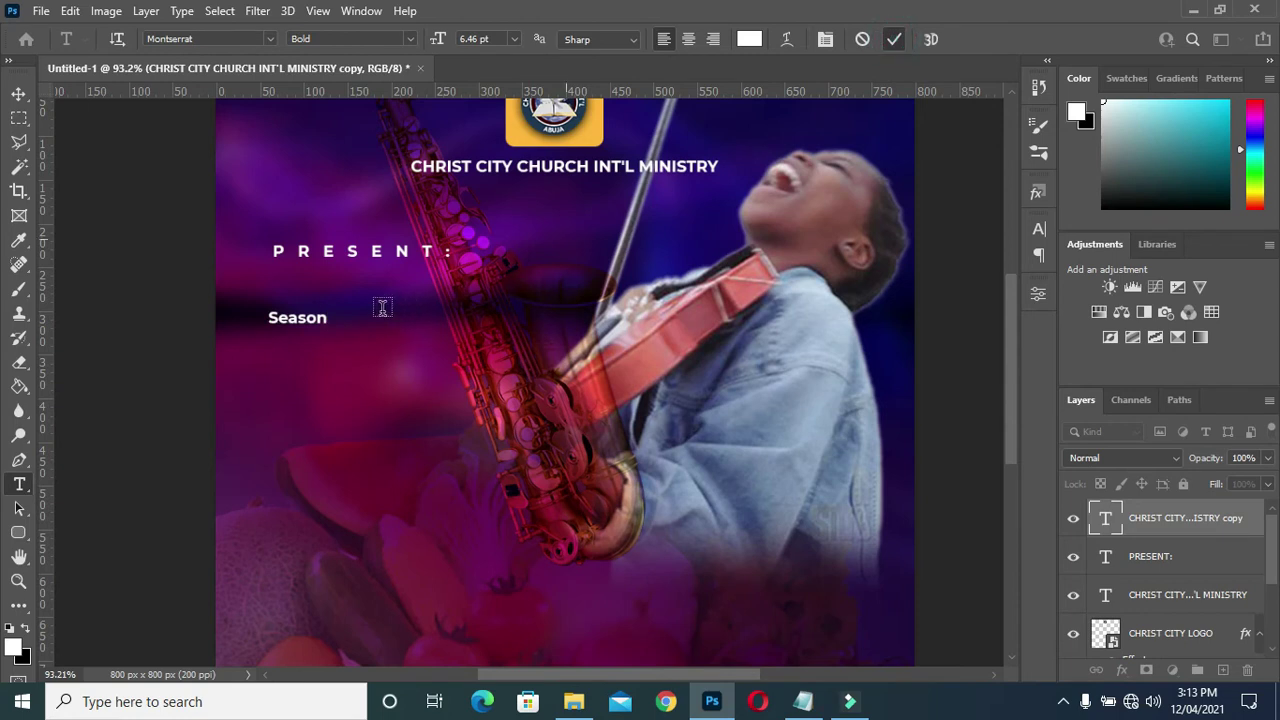
left_click(21, 94)
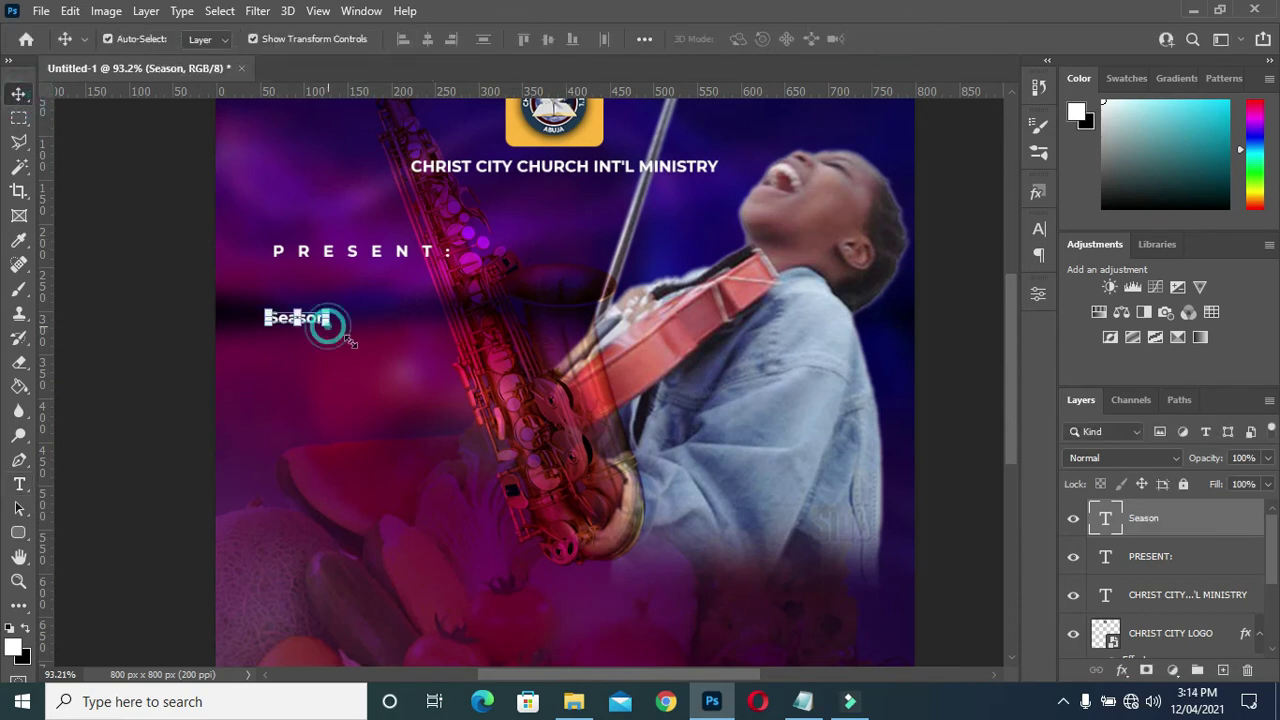
Enlarge Season to about 433.51% and tuck it just under PRESENT:
left_click_drag(330, 325, 528, 468)
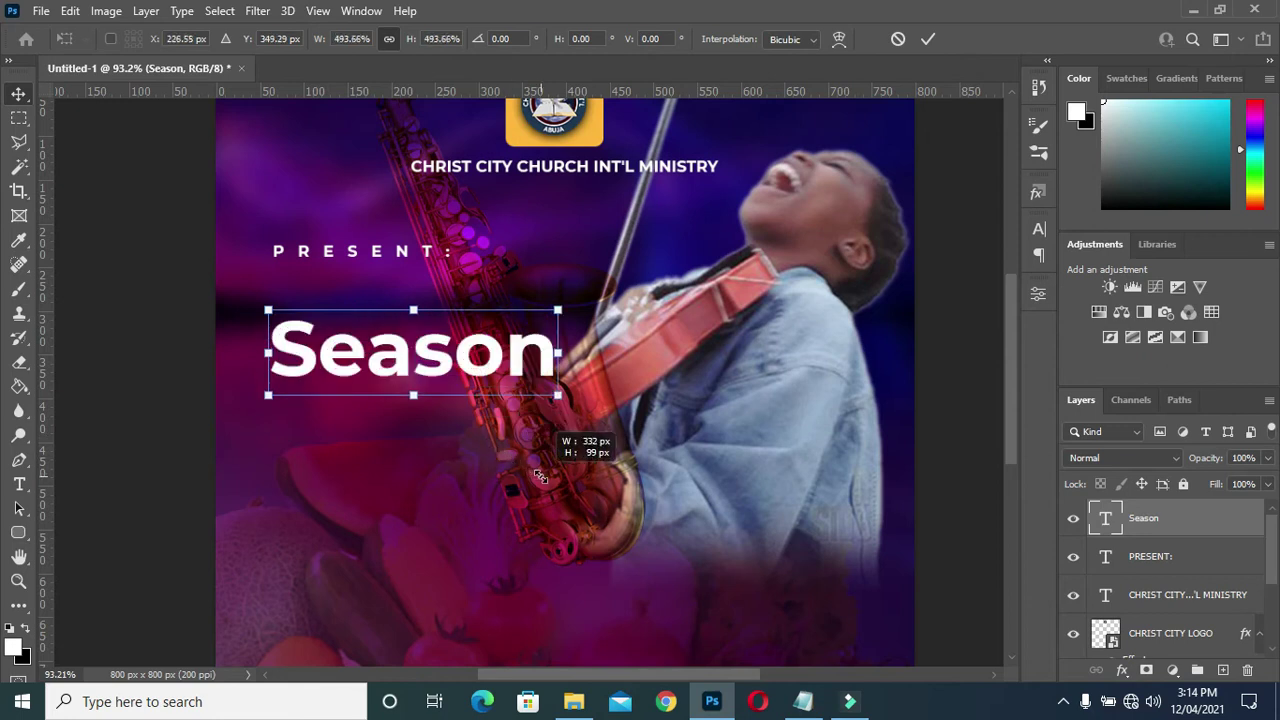
left_click_drag(528, 468, 499, 454)
left_click_drag(381, 350, 386, 331)
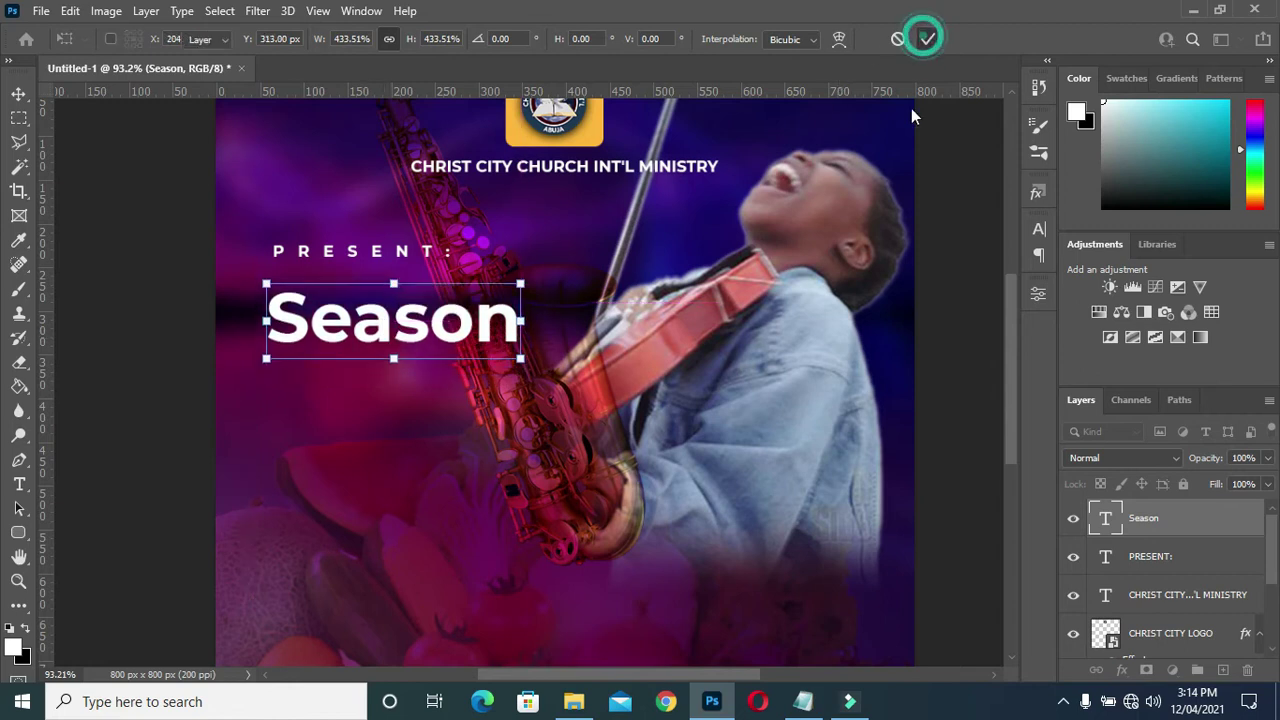
left_click(928, 39)
scroll(522, 272, "down", 3)
key("Return")
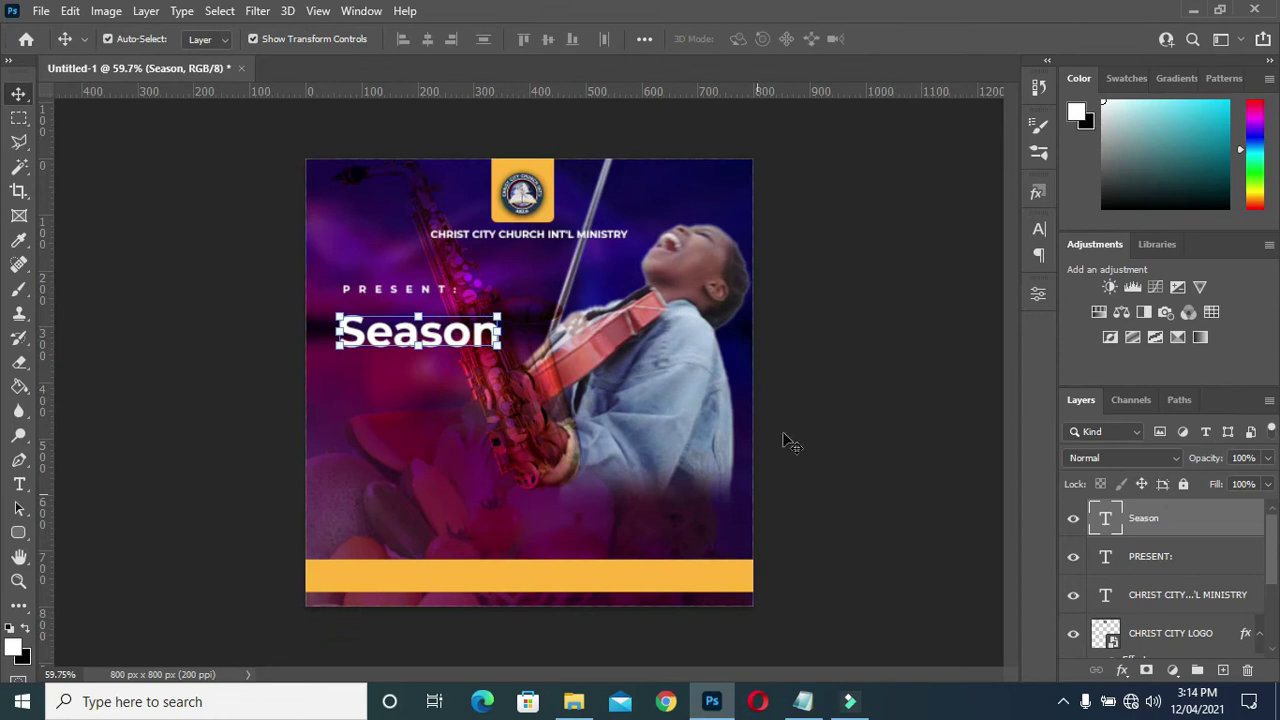
scroll(561, 368, "up", 1)
scroll(563, 375, "up", 1)
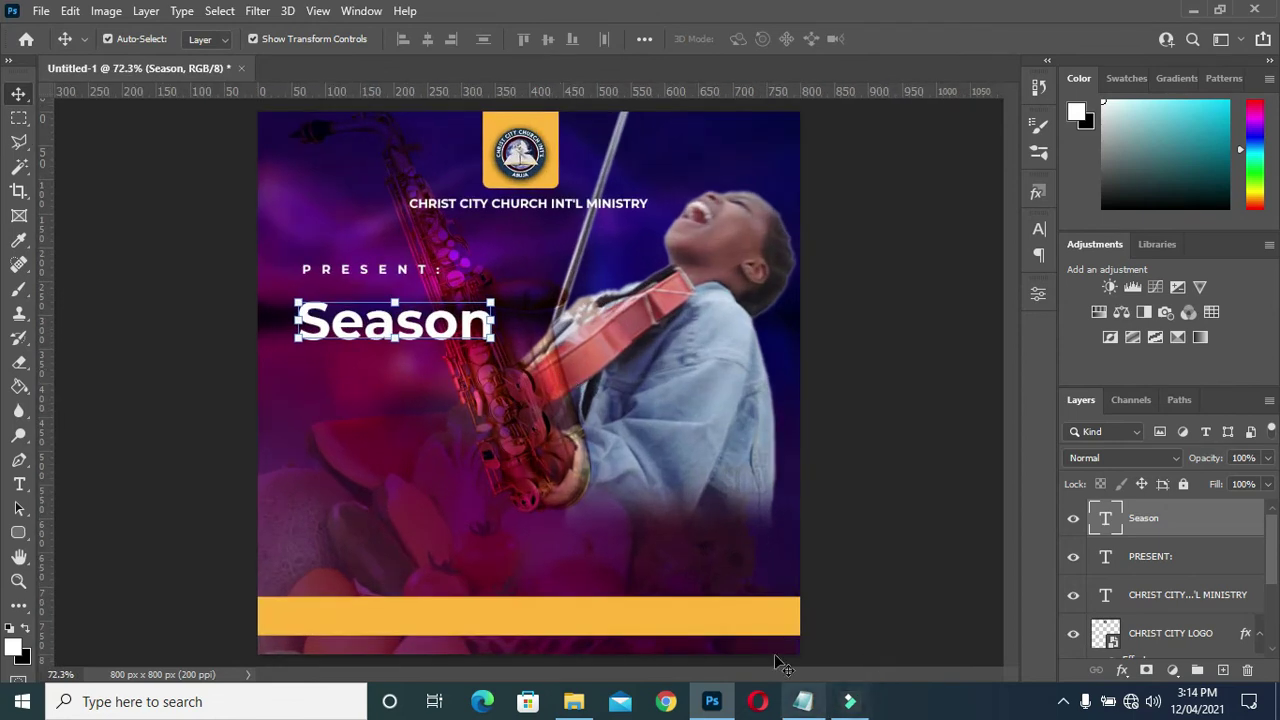
Change the Season headline's font style from Montserrat Thin to Montserrat ExtraBold
key("t")
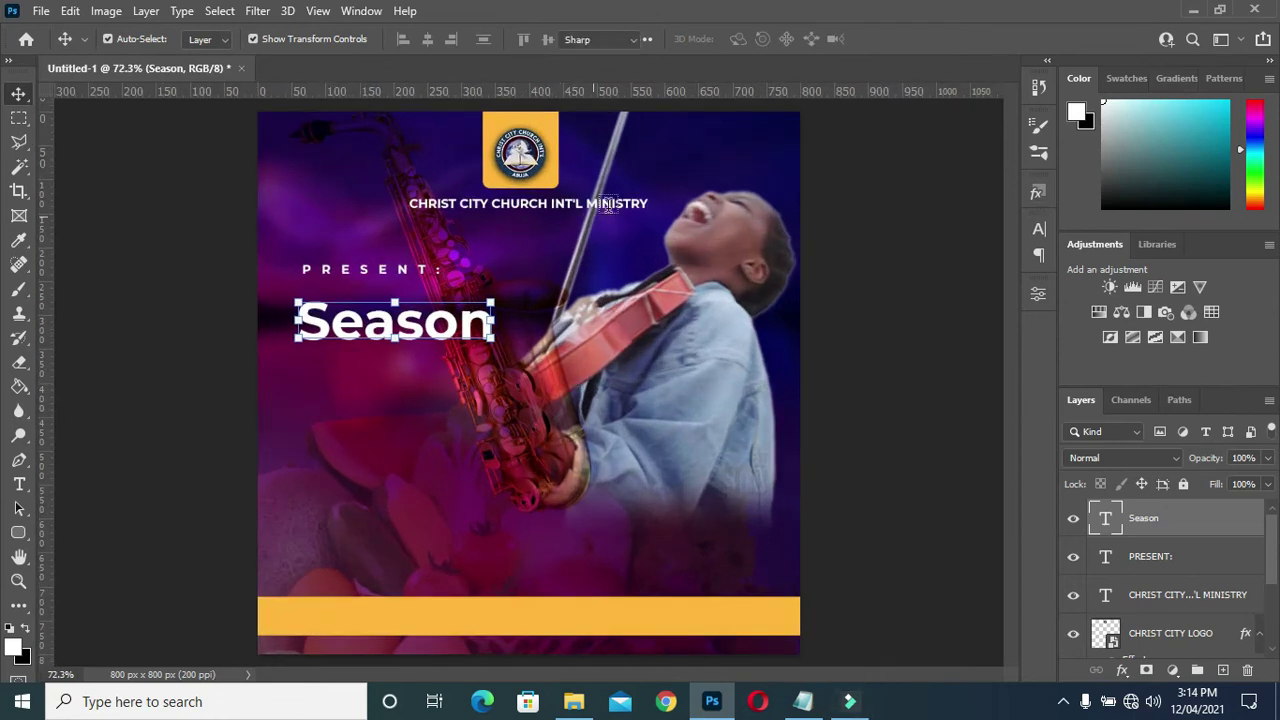
left_click(1039, 228)
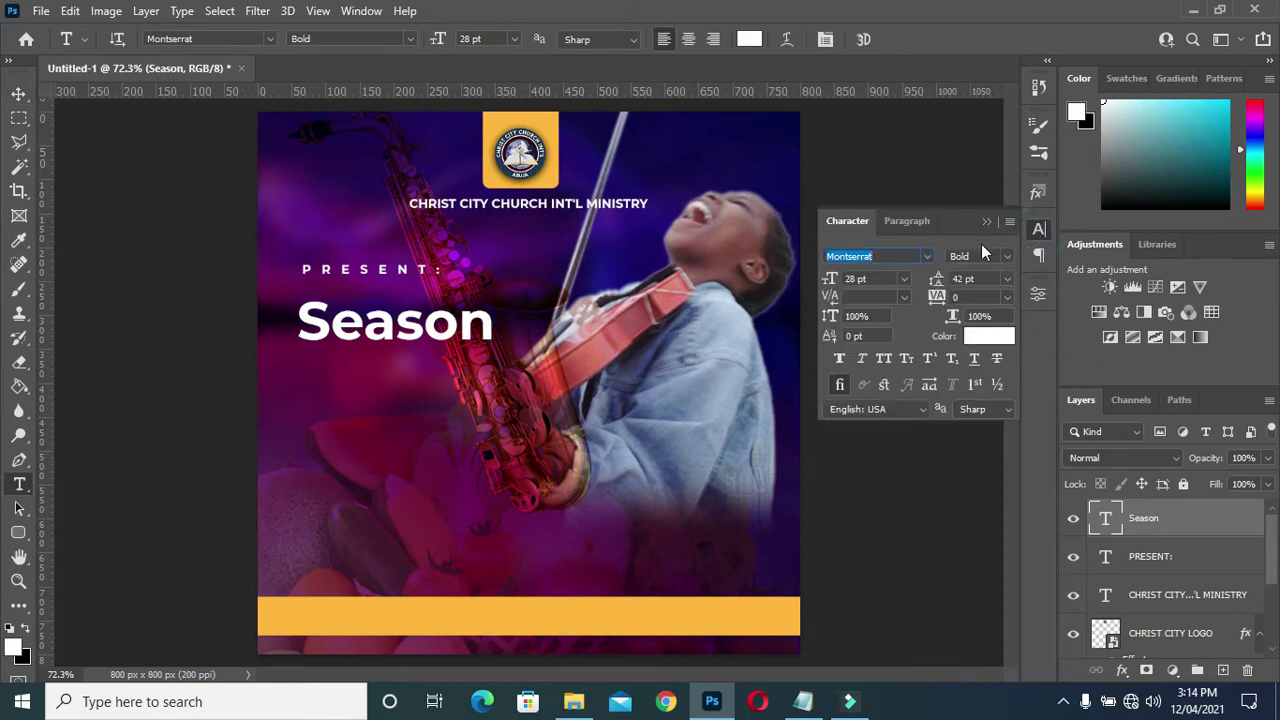
left_click(928, 257)
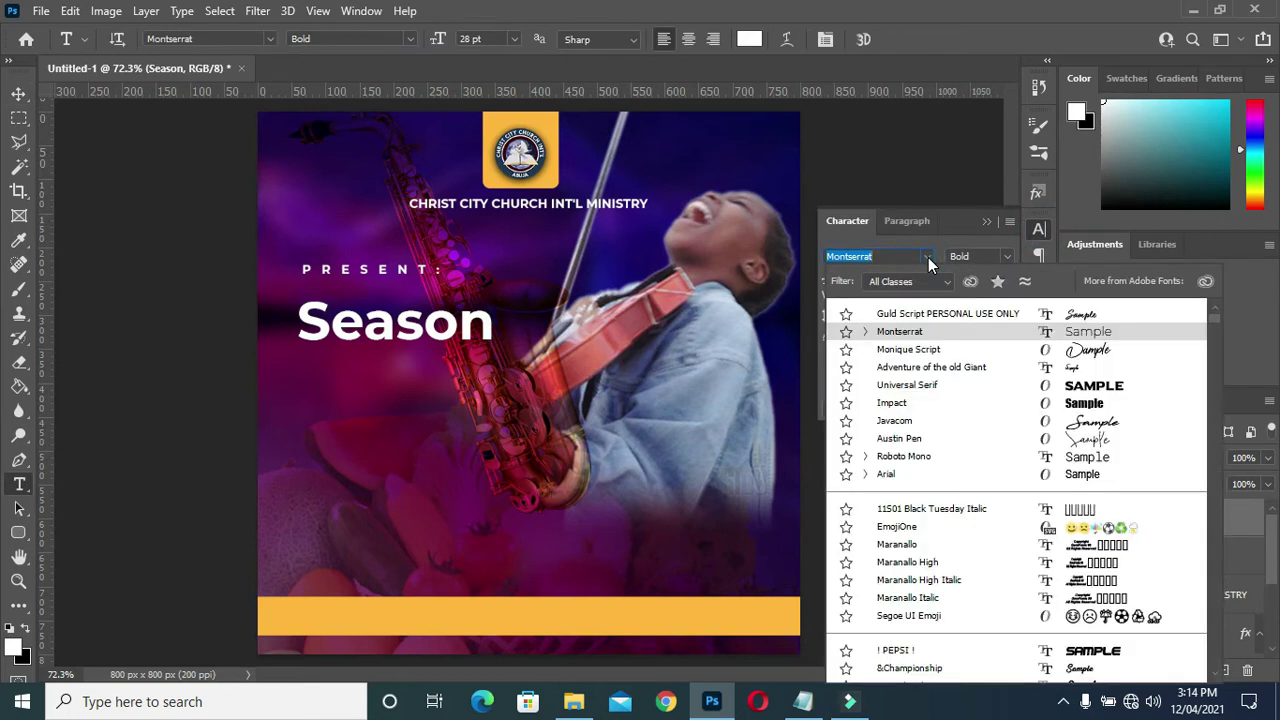
left_click(906, 334)
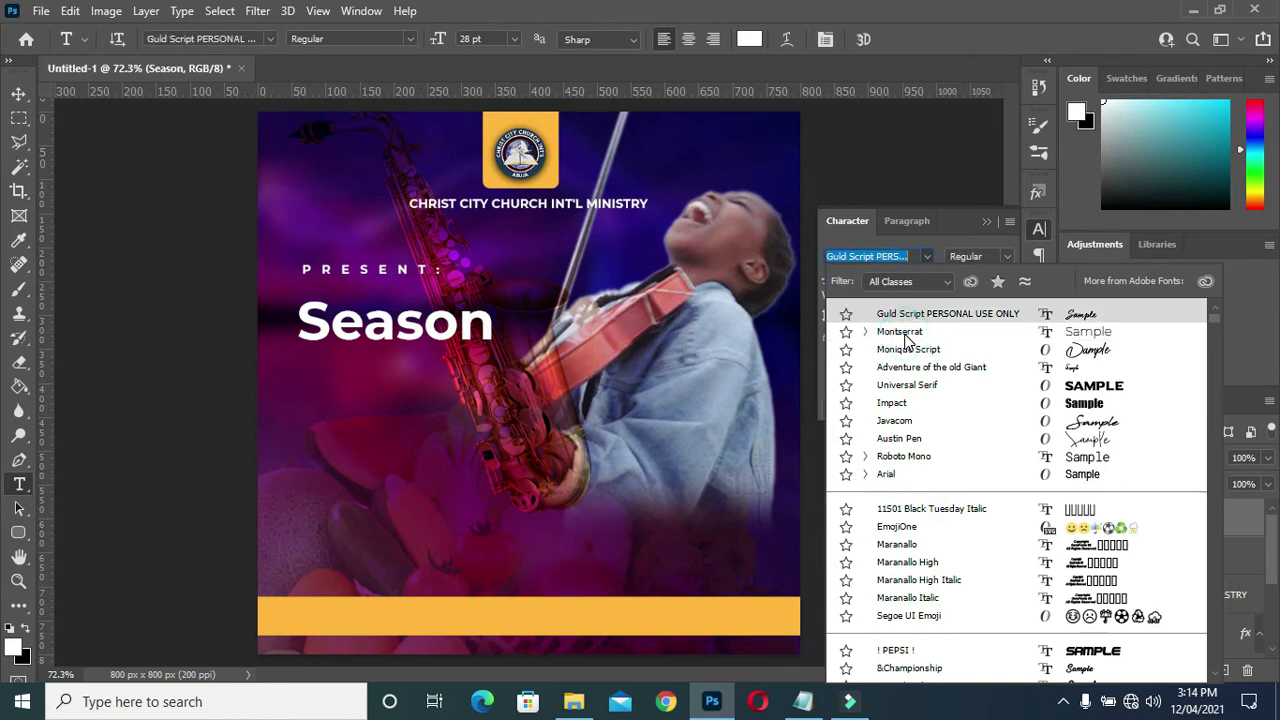
left_click(906, 334)
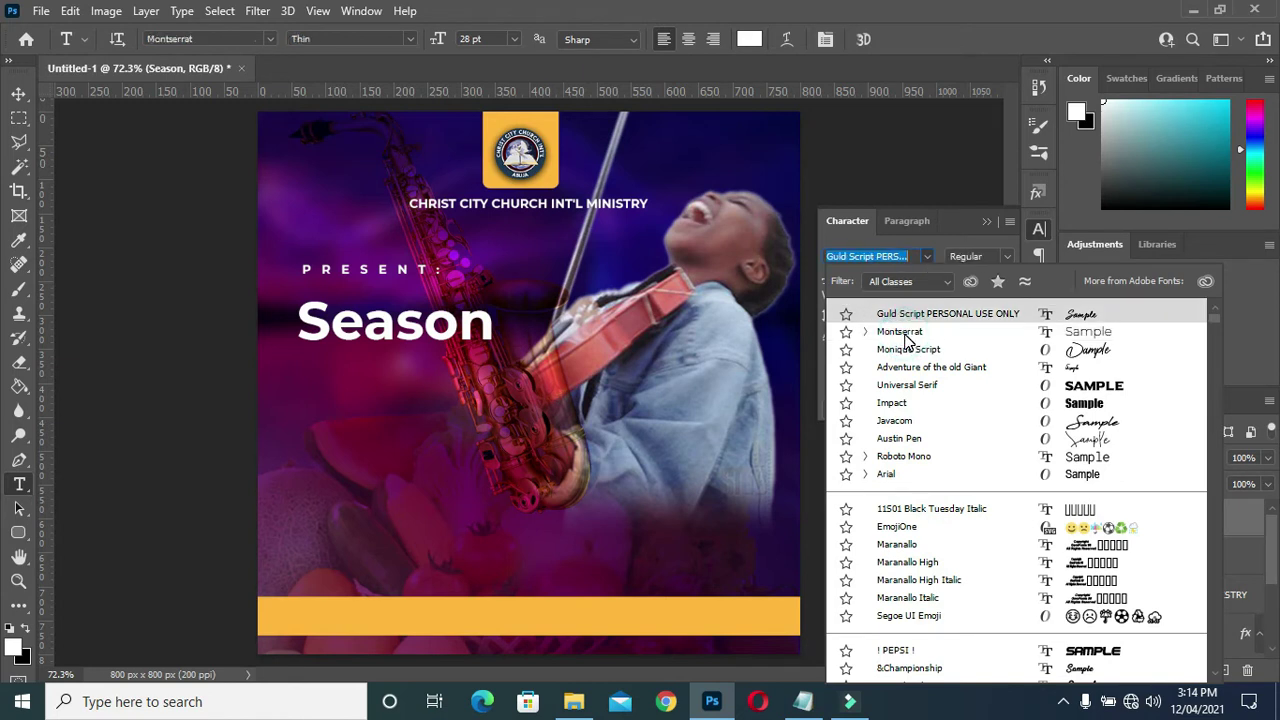
left_click(964, 256)
left_click(1006, 258)
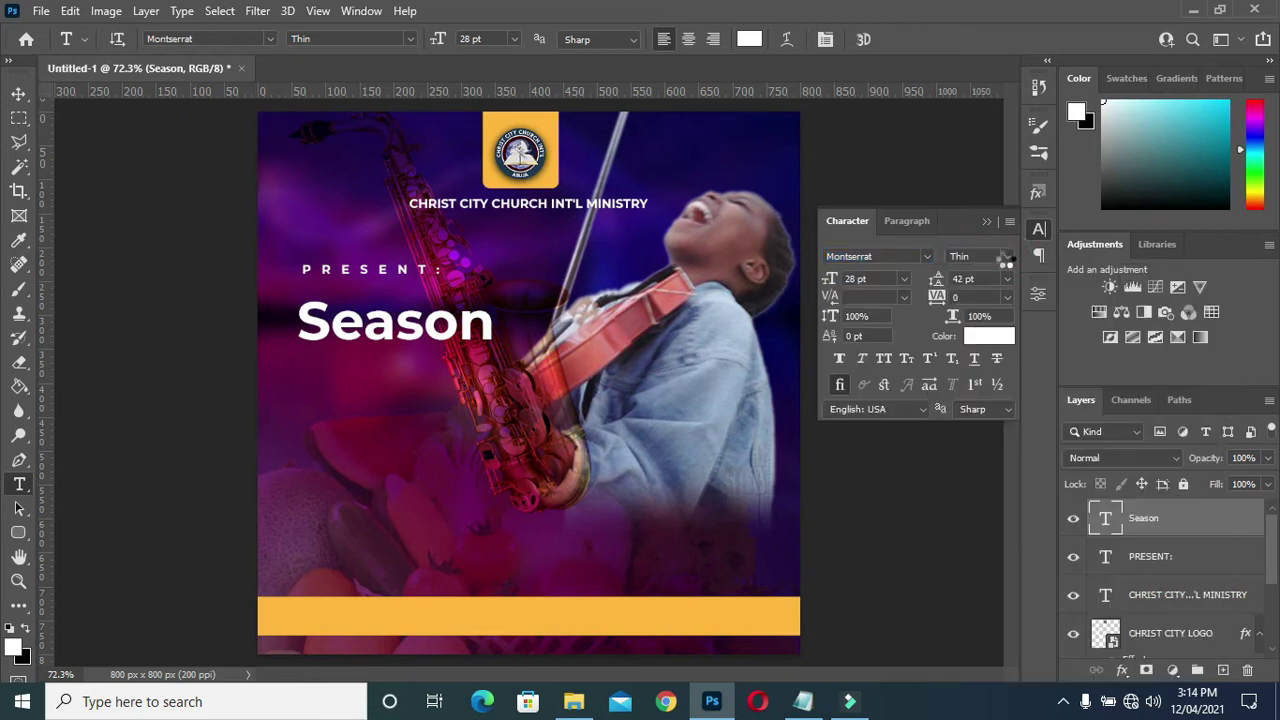
left_click(1006, 259)
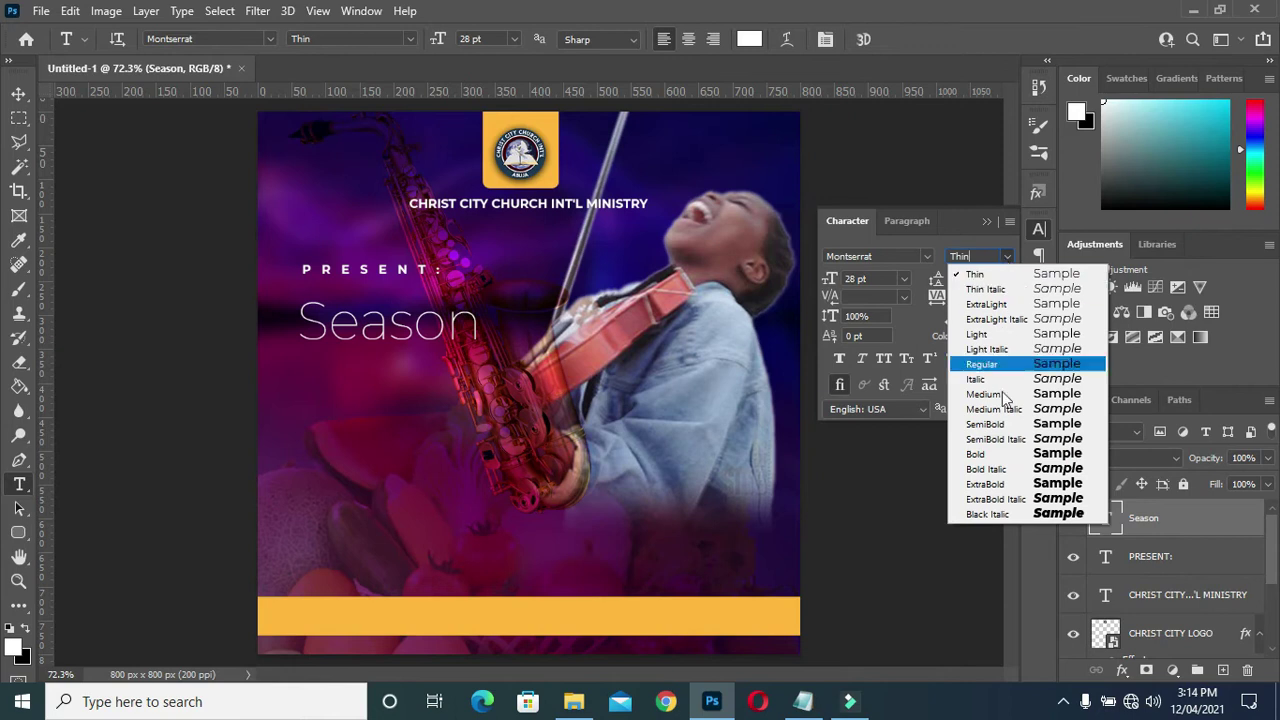
left_click(1000, 485)
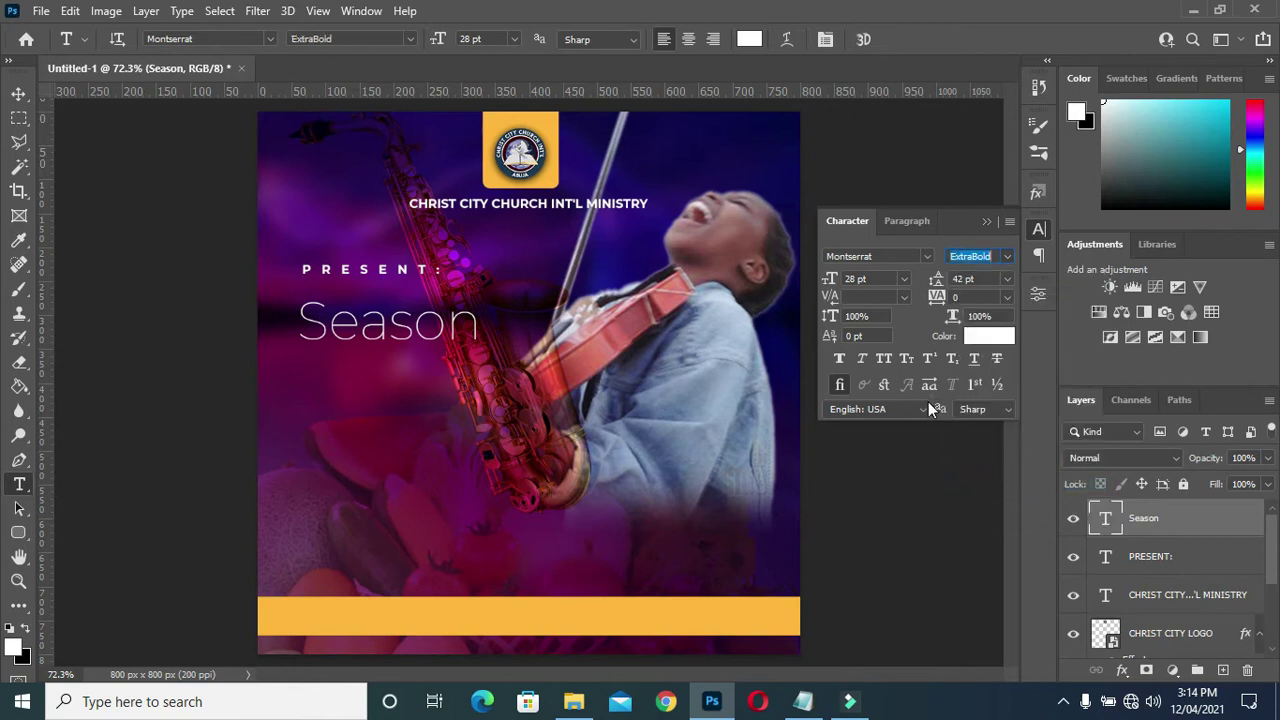
left_click(988, 218)
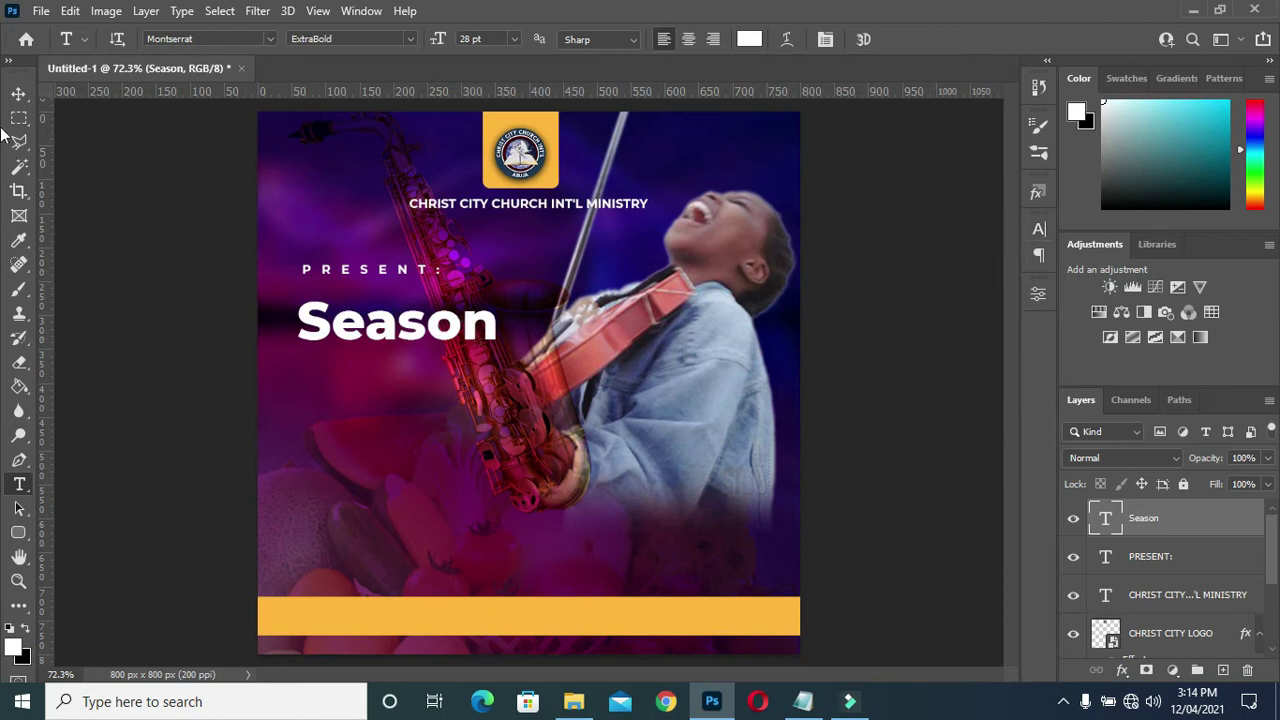
left_click(18, 93)
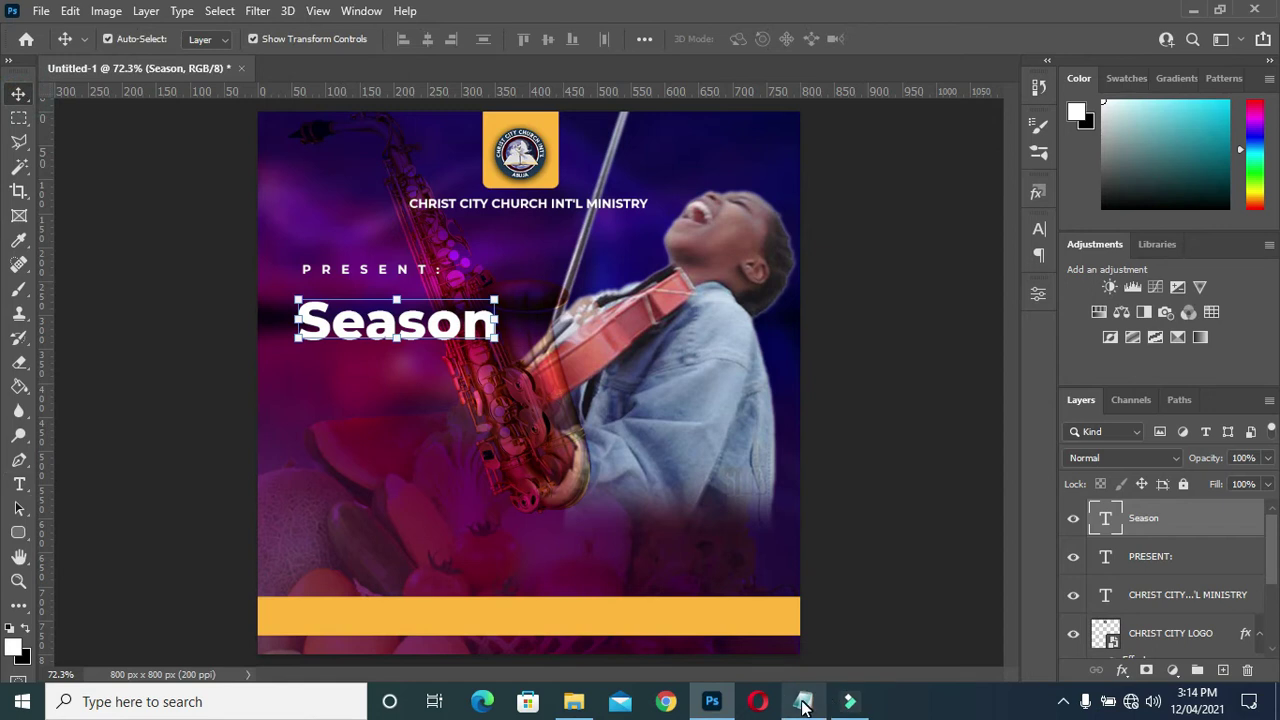
Duplicate the church name text layer and move the copy just below Season
left_click(803, 701)
left_click(266, 217)
double_click(266, 217)
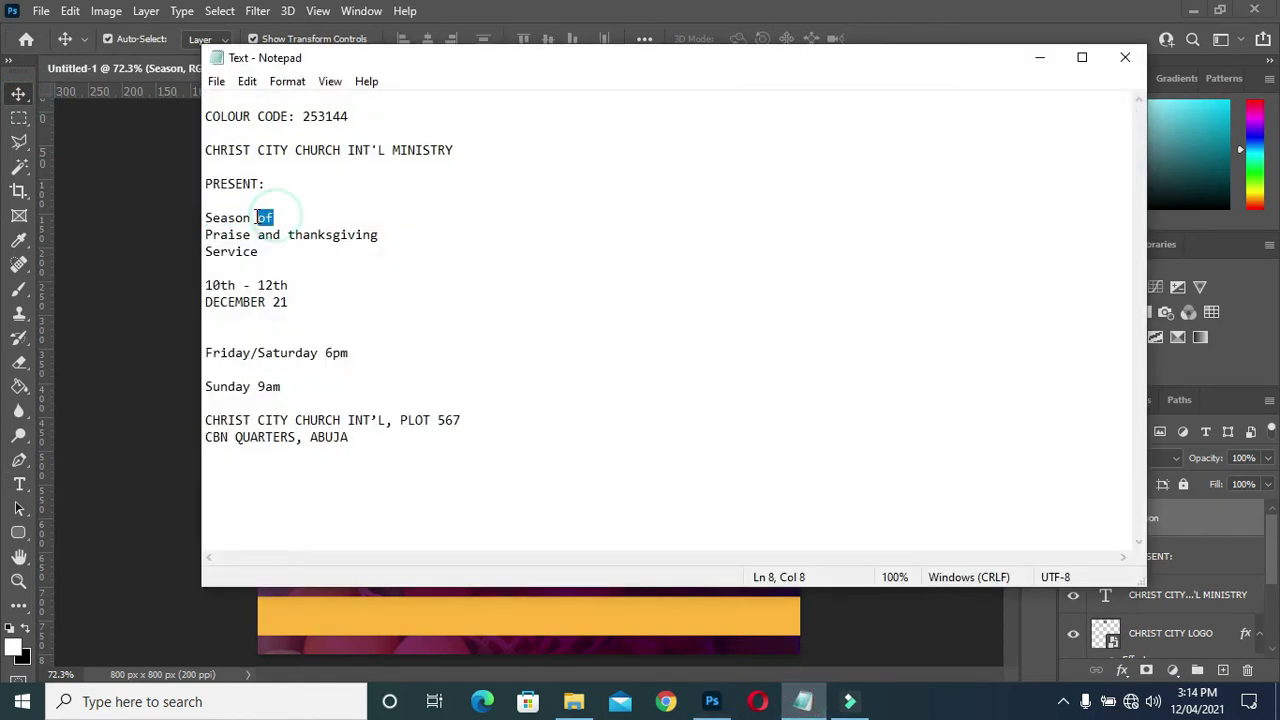
left_click(1040, 57)
left_click_drag(503, 218, 518, 210)
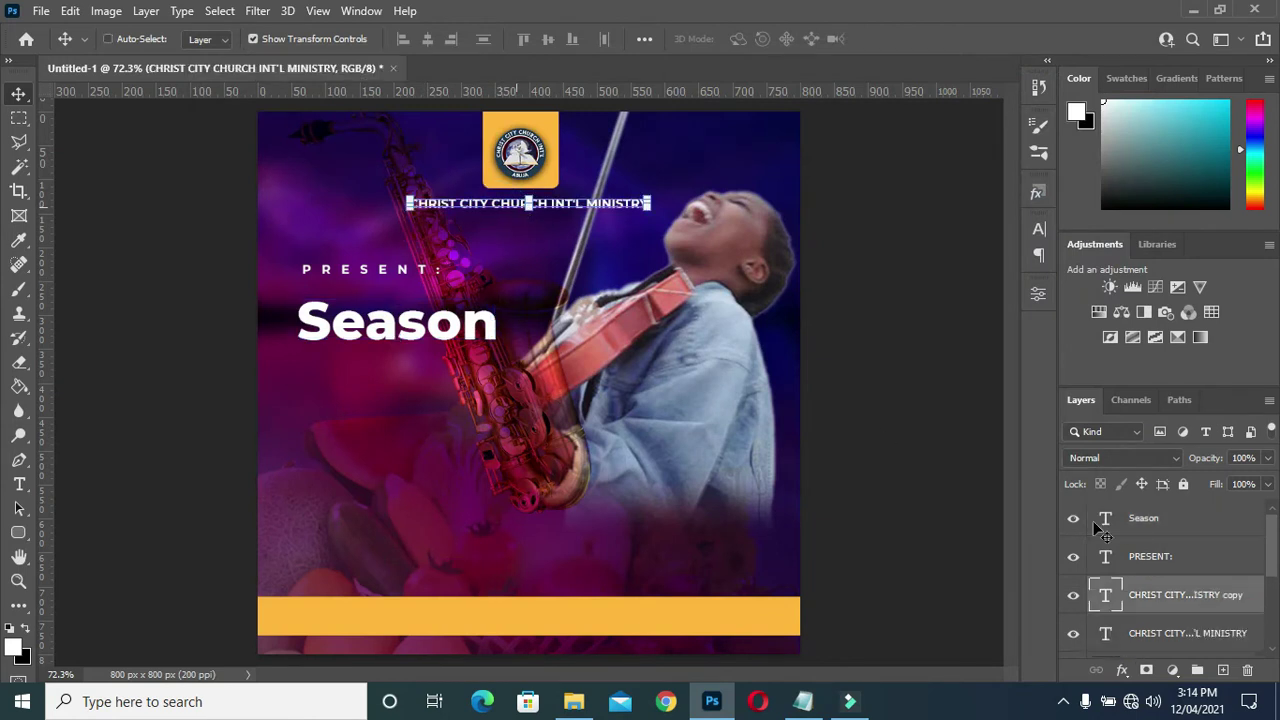
left_click_drag(1165, 595, 1162, 503)
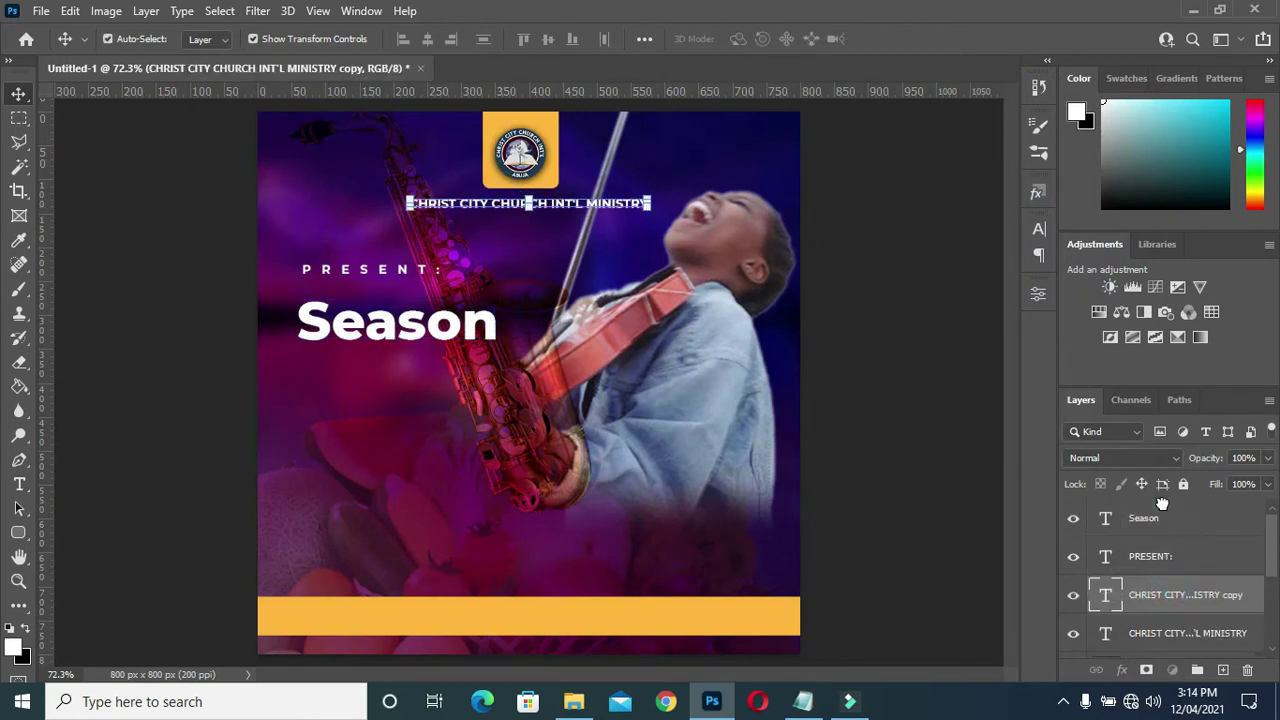
key("ctrl+shift+bracketright")
left_click_drag(562, 207, 446, 370)
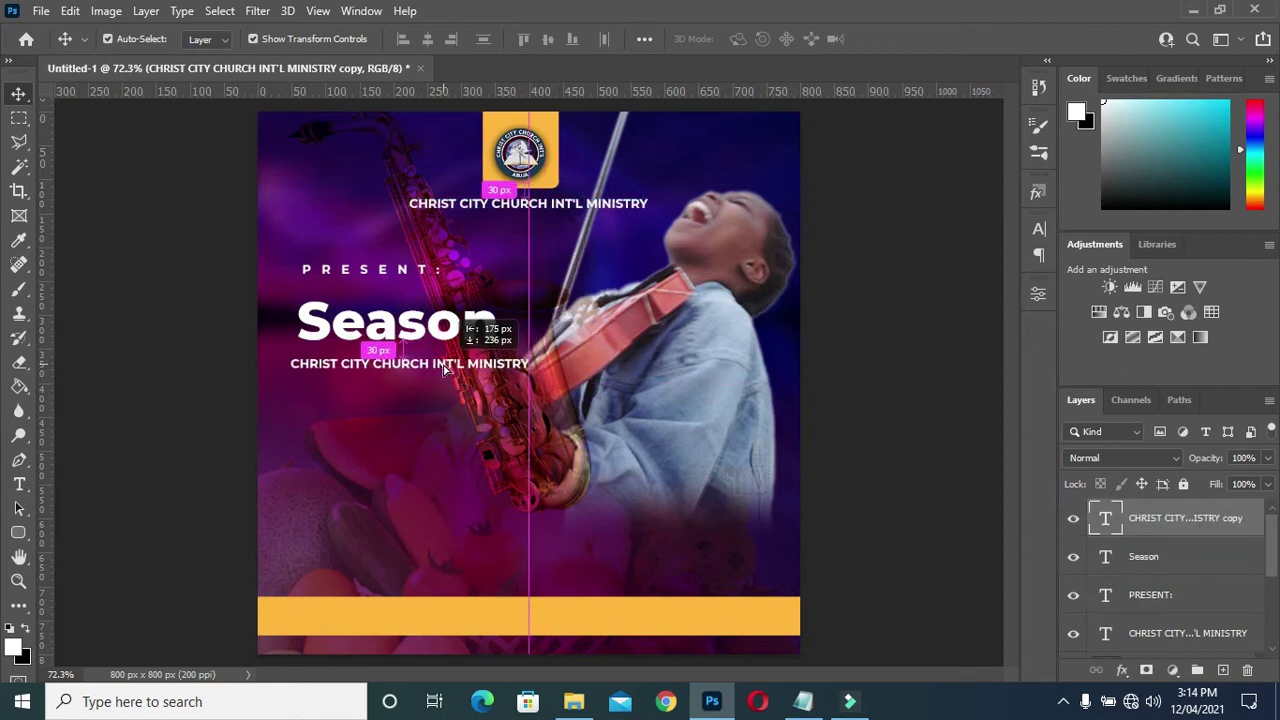
left_click_drag(446, 370, 424, 370)
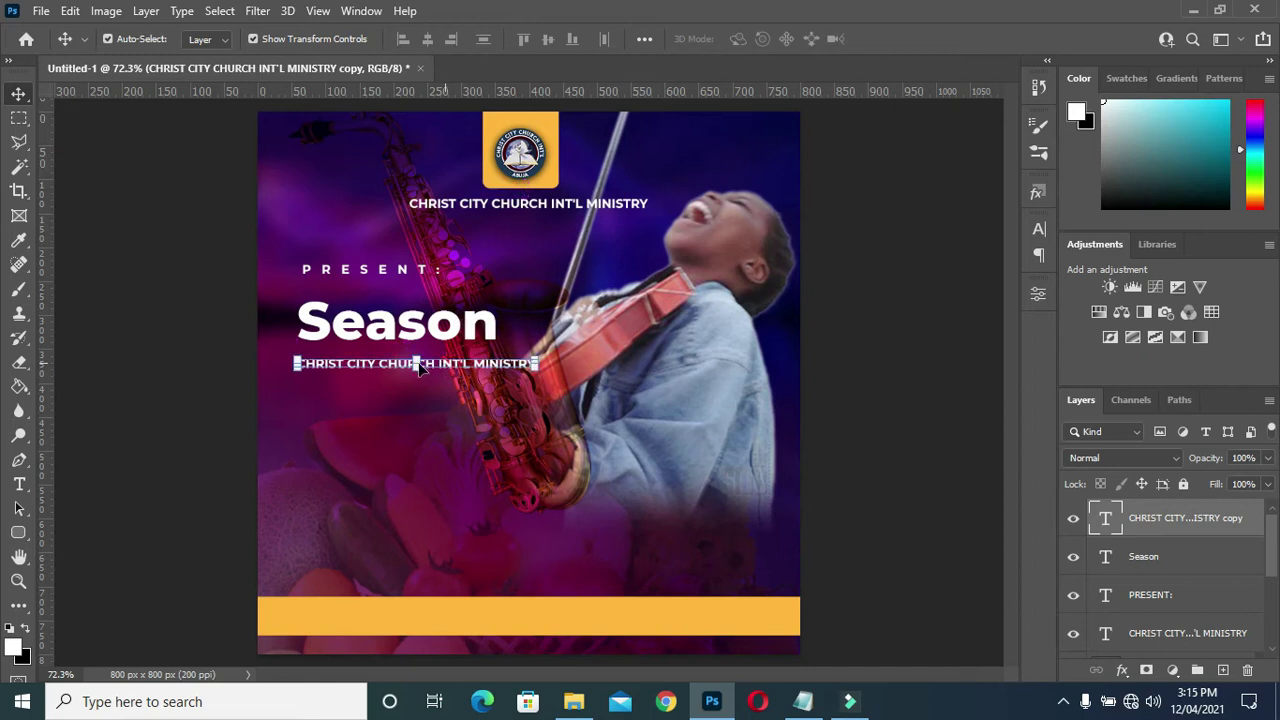
Retype the copied text as 'of' and set it in Monique Script
double_click(420, 368)
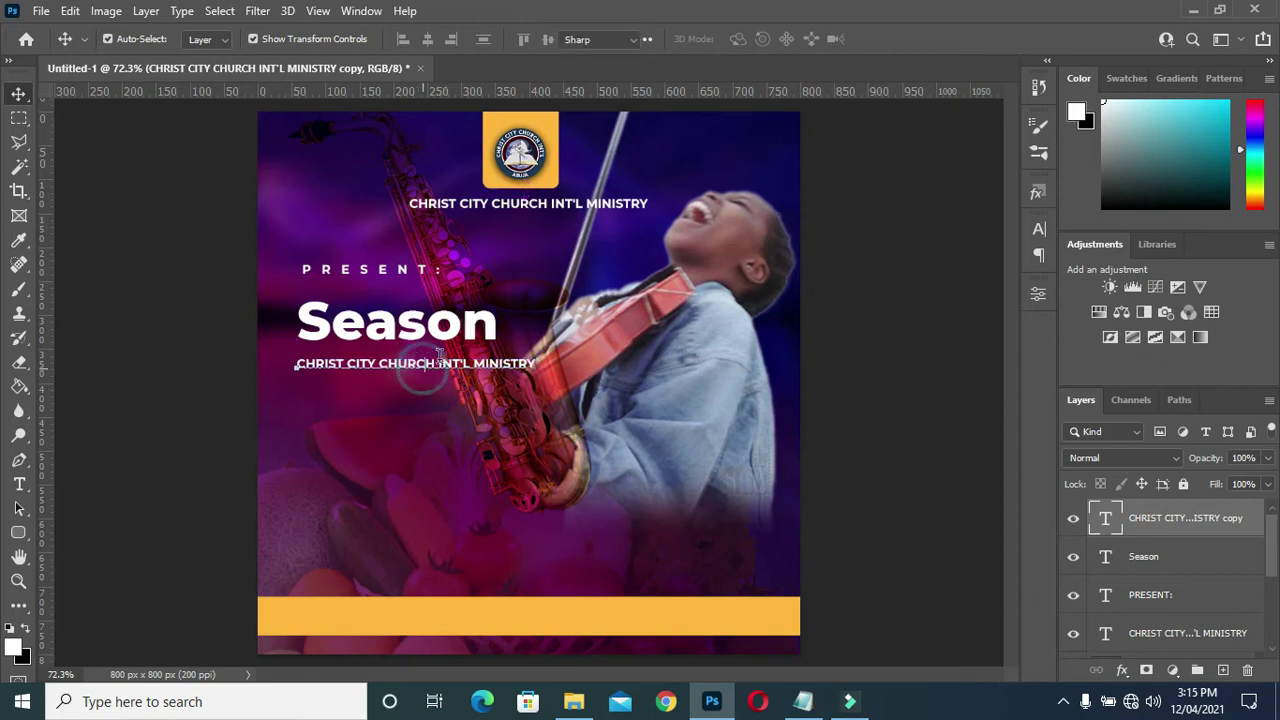
key("ctrl+a")
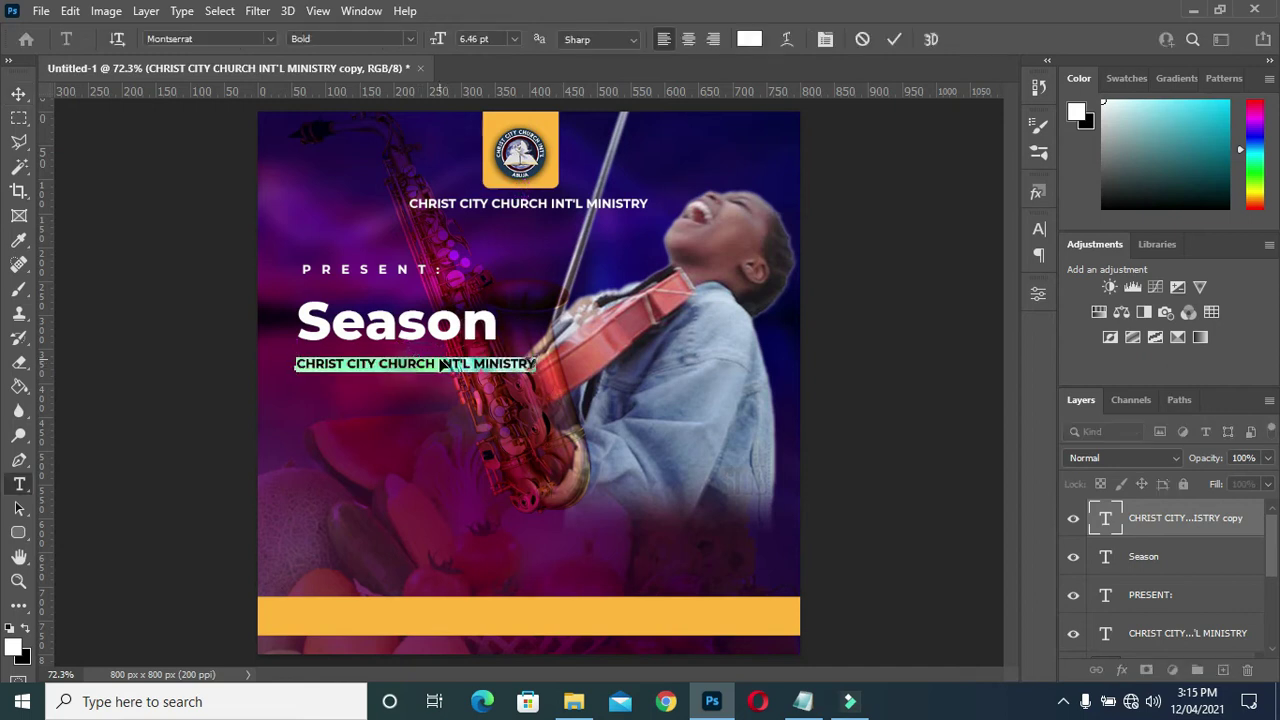
type("of")
left_click(895, 40)
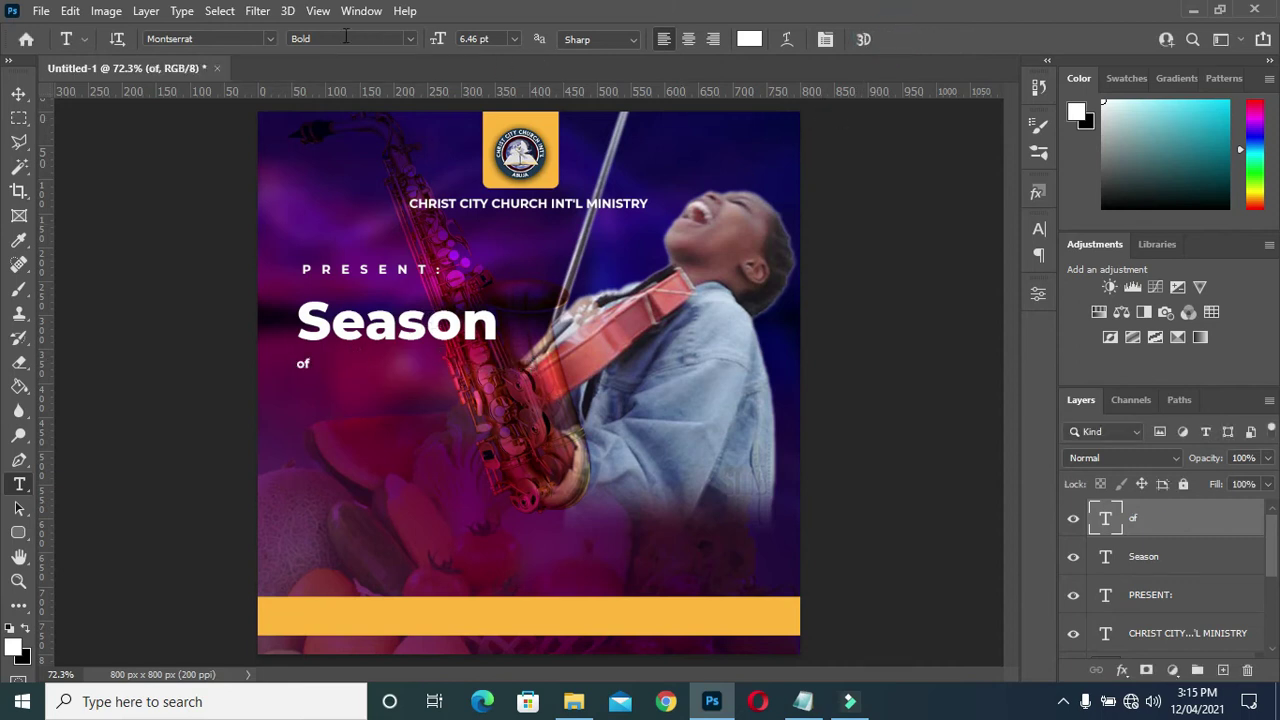
left_click(268, 39)
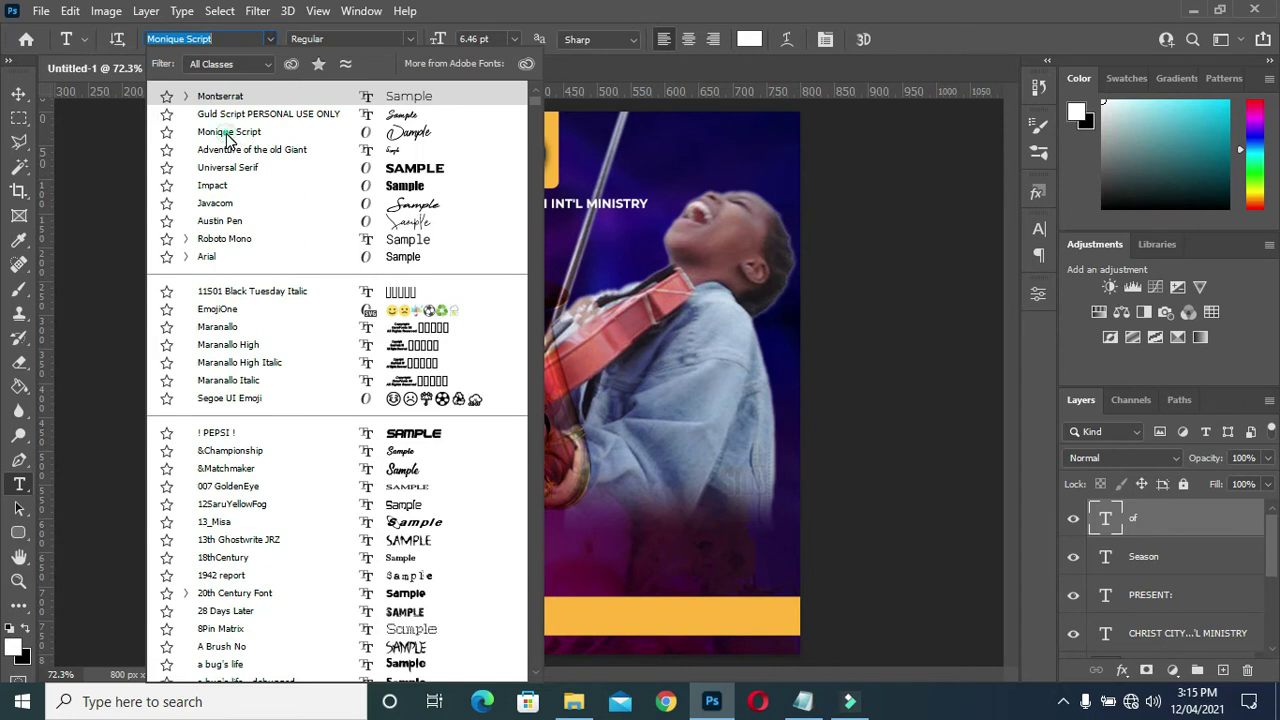
left_click(227, 136)
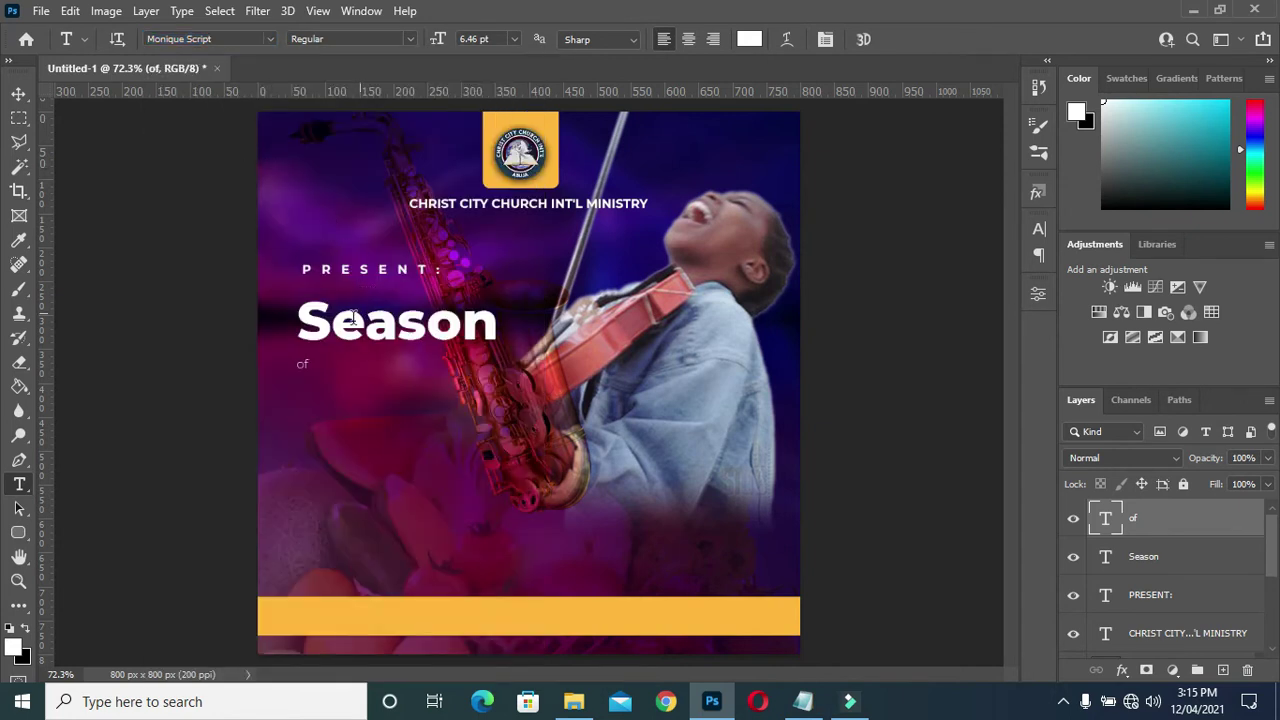
left_click(18, 93)
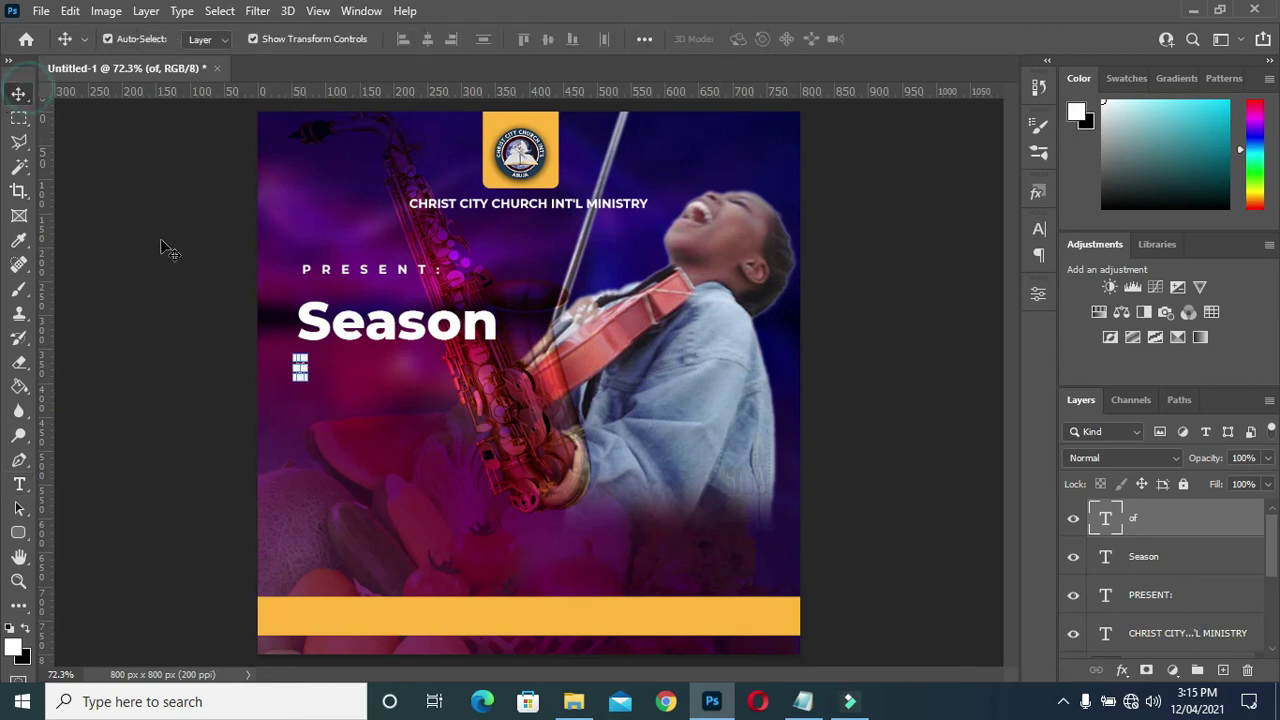
Enlarge the word 'of' to about 255% with Free Transform
left_click(301, 358)
mouse_move(303, 356)
left_mouse_down()
mouse_move(337, 319)
mouse_move(312, 372)
left_mouse_up()
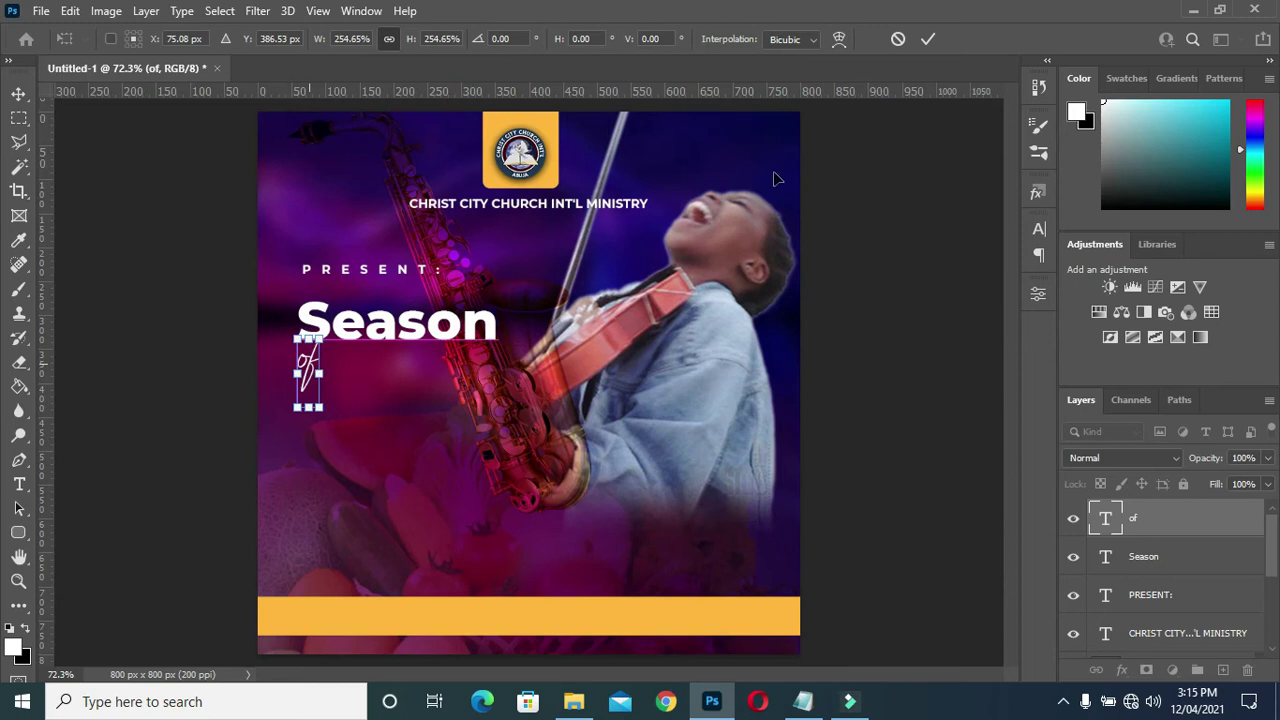
left_click(928, 39)
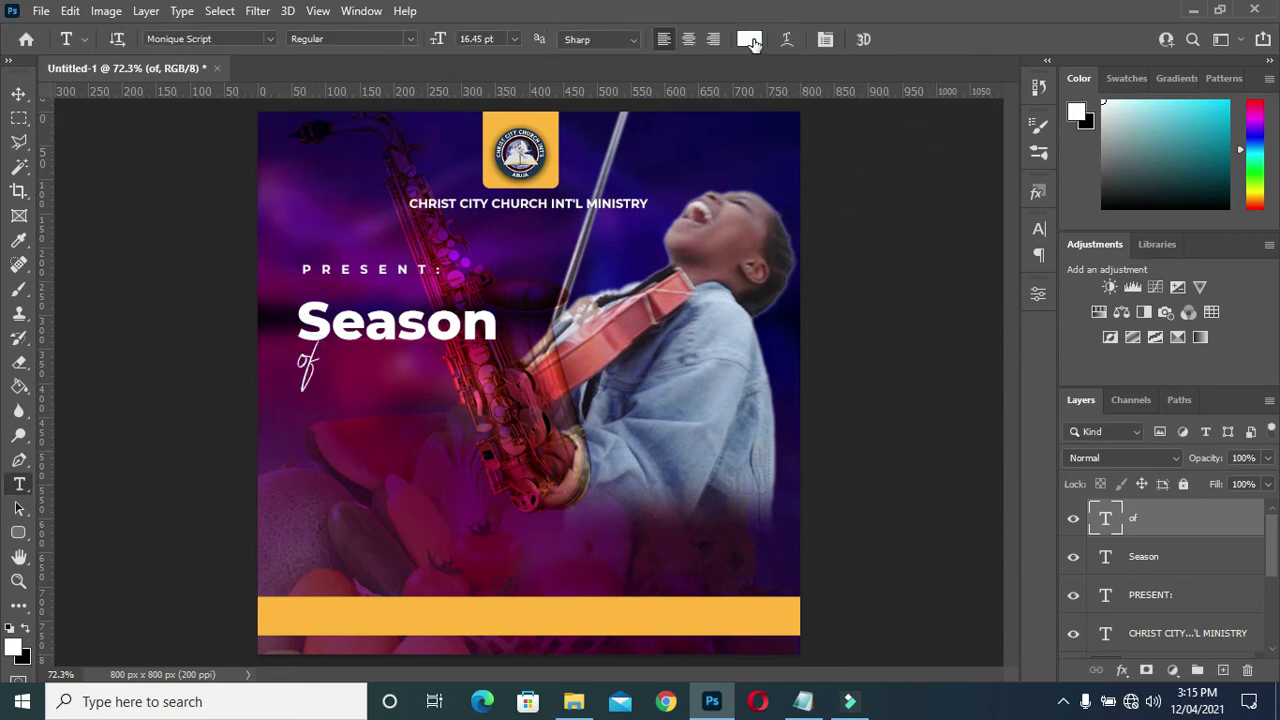
Colour 'of' yellow ffb636, sampled from the logo box
left_click(749, 39)
left_click(549, 122)
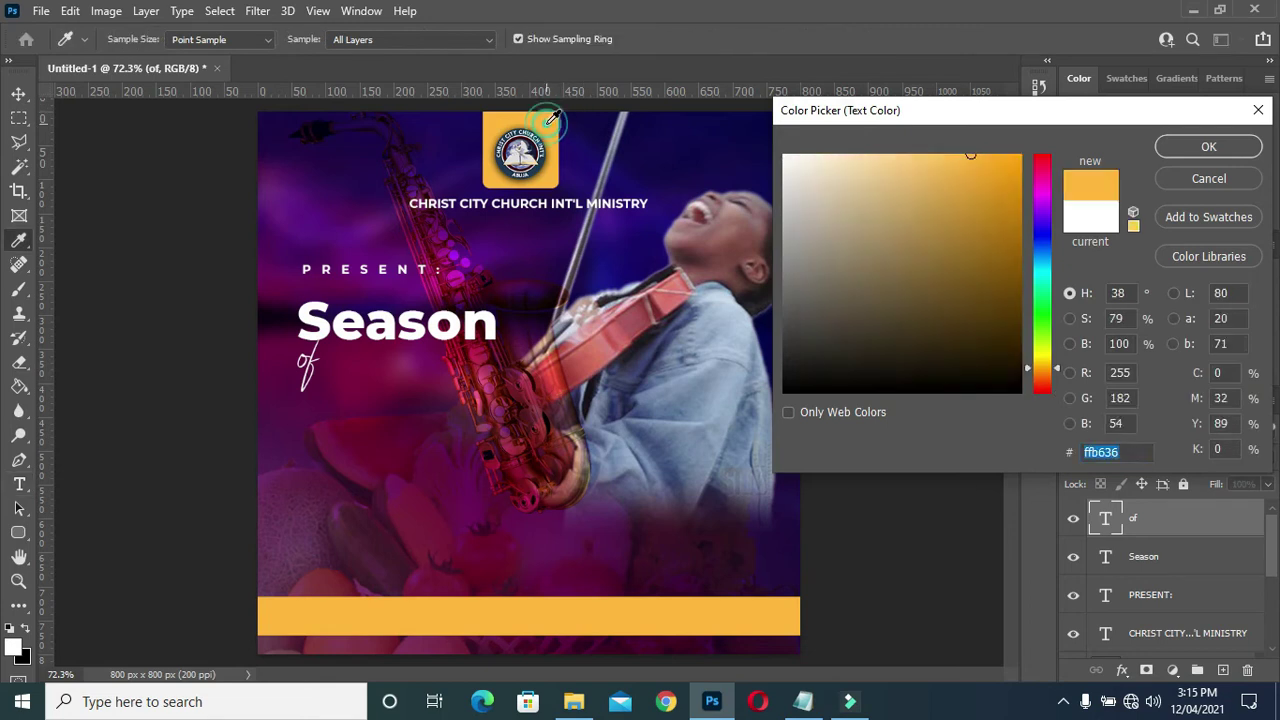
left_click(1228, 148)
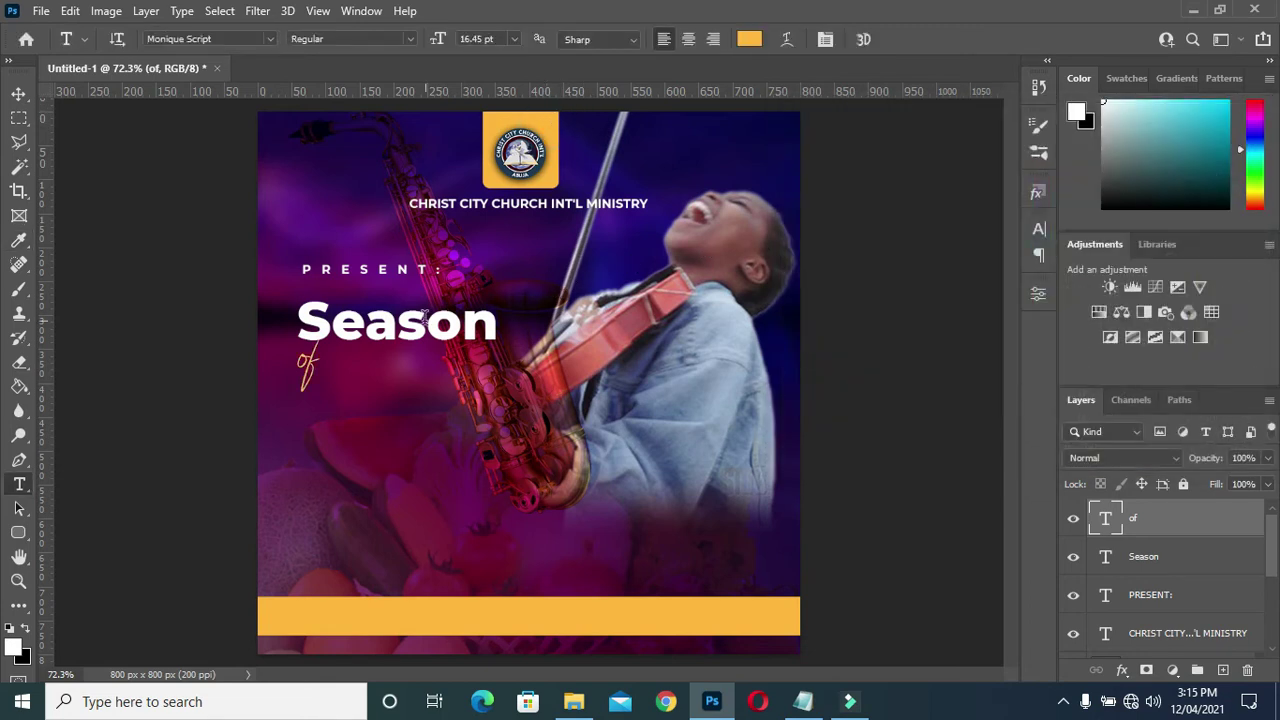
left_click(18, 93)
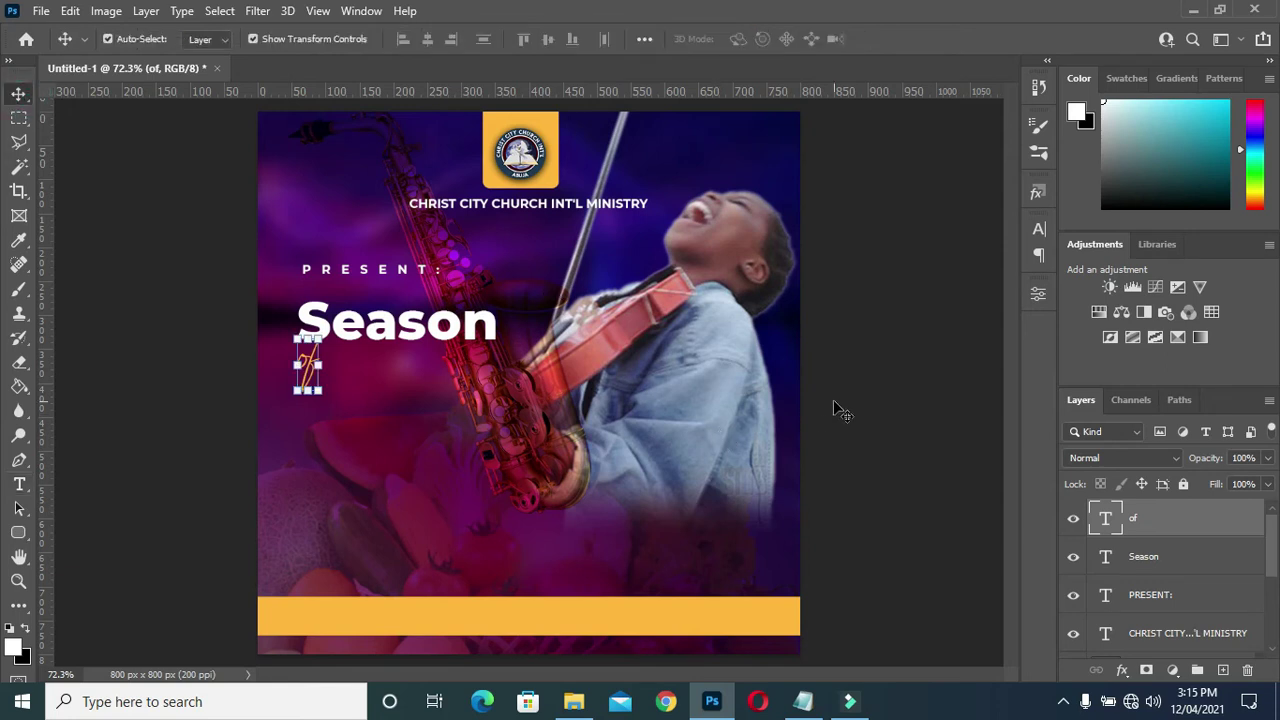
Copy 'Praise and' from the notes, then duplicate Season and place the copy beside 'of'
left_click(803, 701)
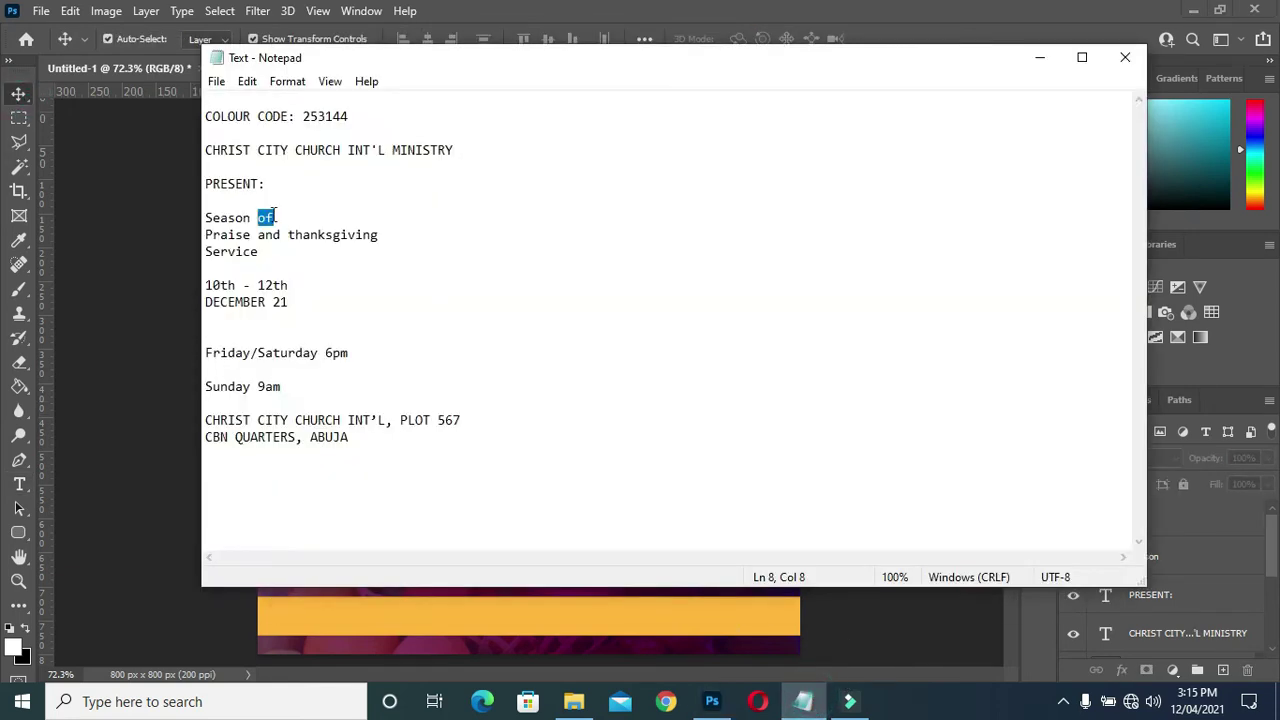
left_click(283, 236)
key("shift+Home")
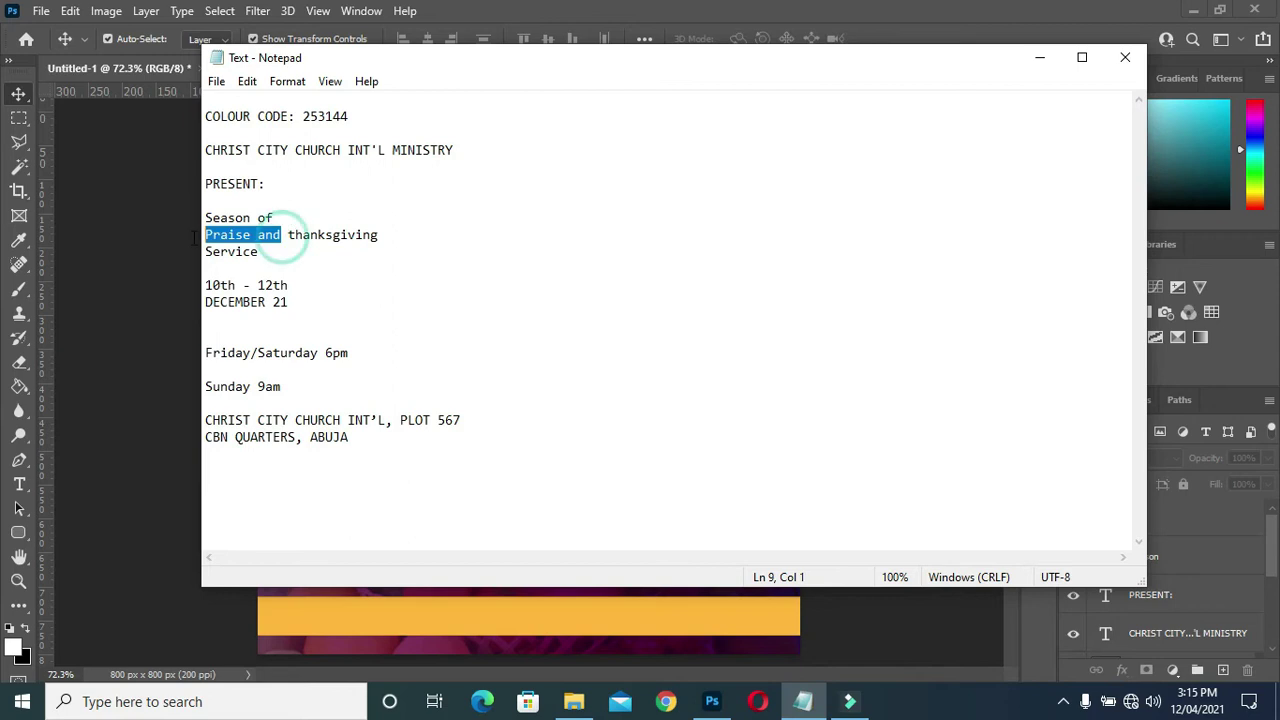
left_click(1038, 59)
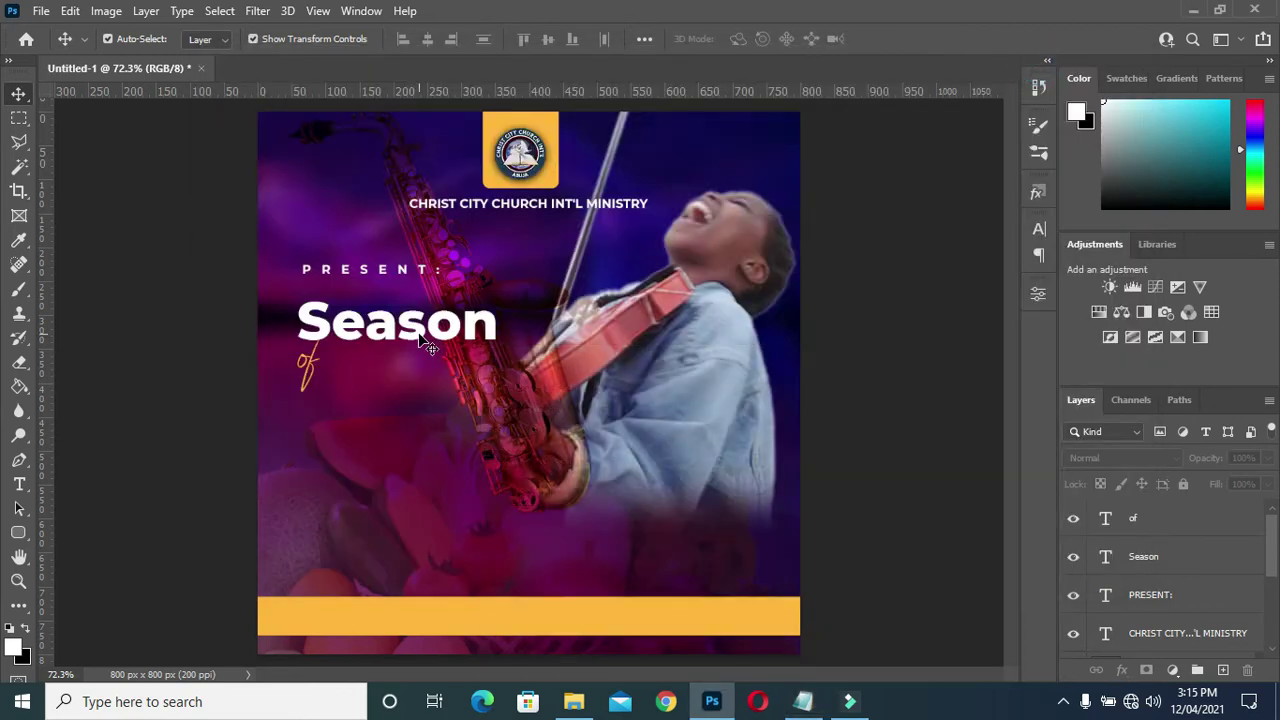
left_click(430, 343)
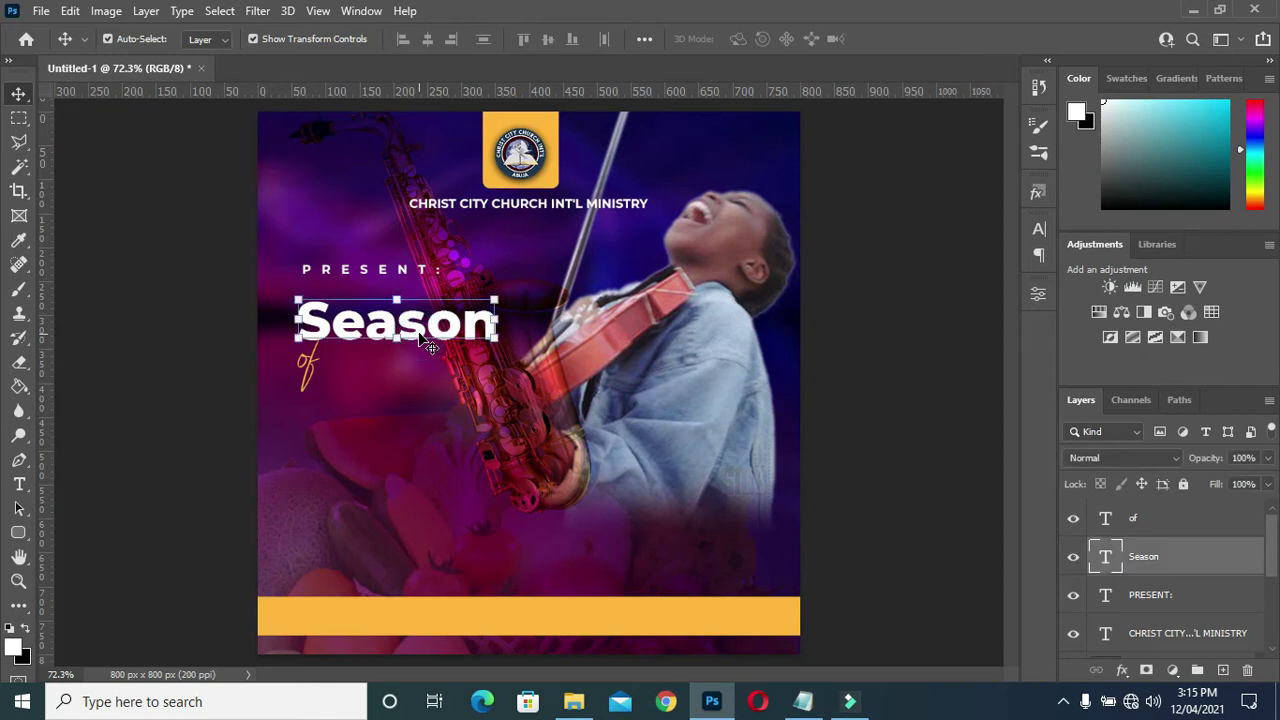
key("ctrl+j")
left_click_drag(1212, 552, 1207, 505)
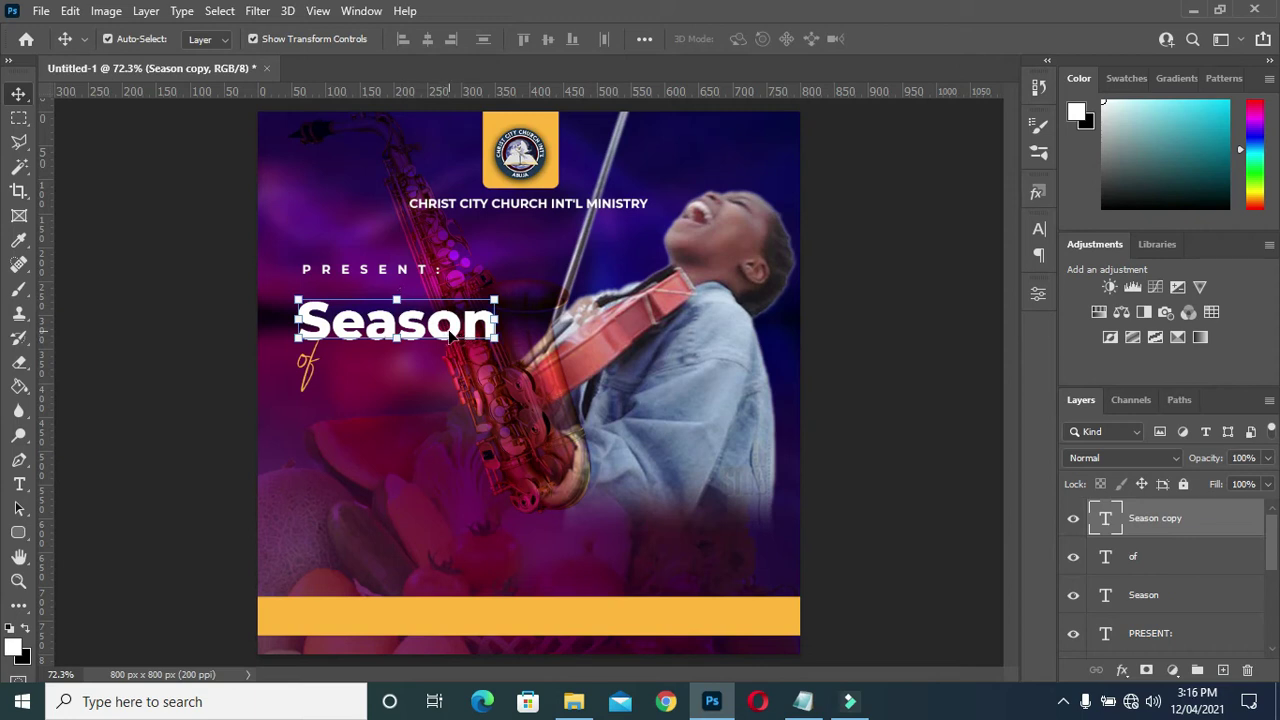
left_click_drag(457, 327, 480, 376)
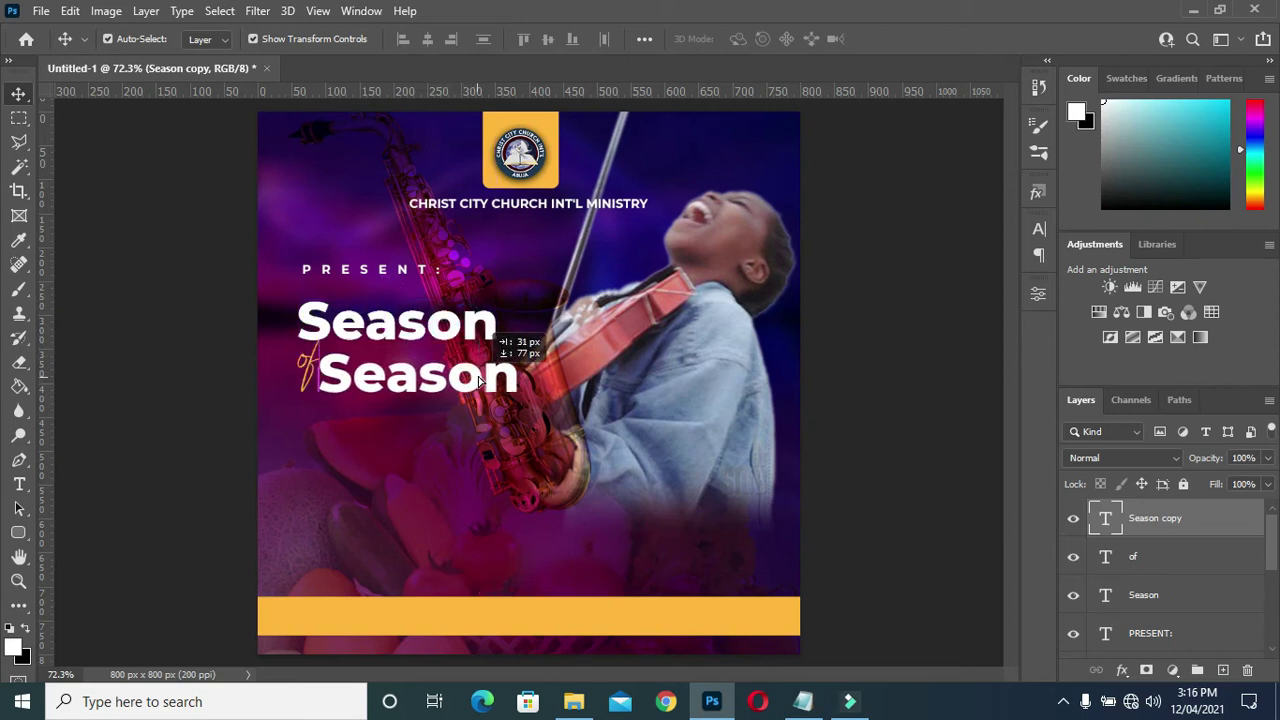
left_click_drag(480, 376, 481, 369)
Replace the duplicate's text with 'Praise and'
key("t")
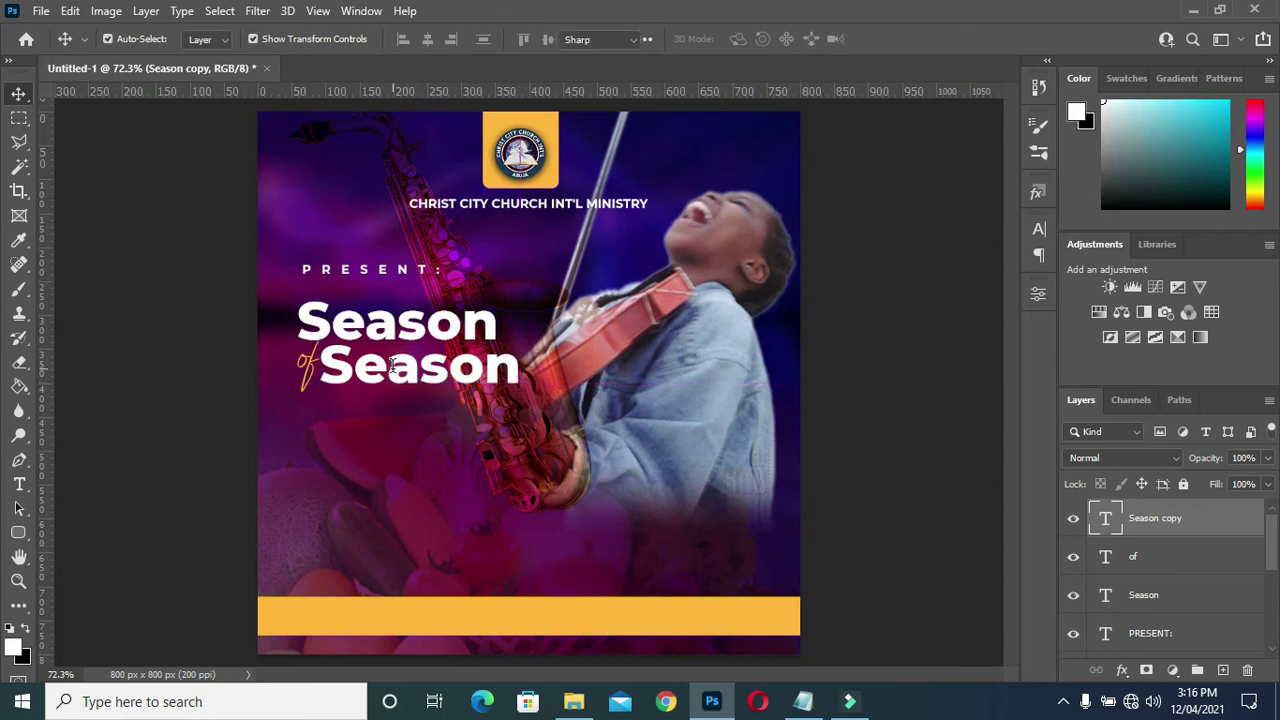
double_click(418, 362)
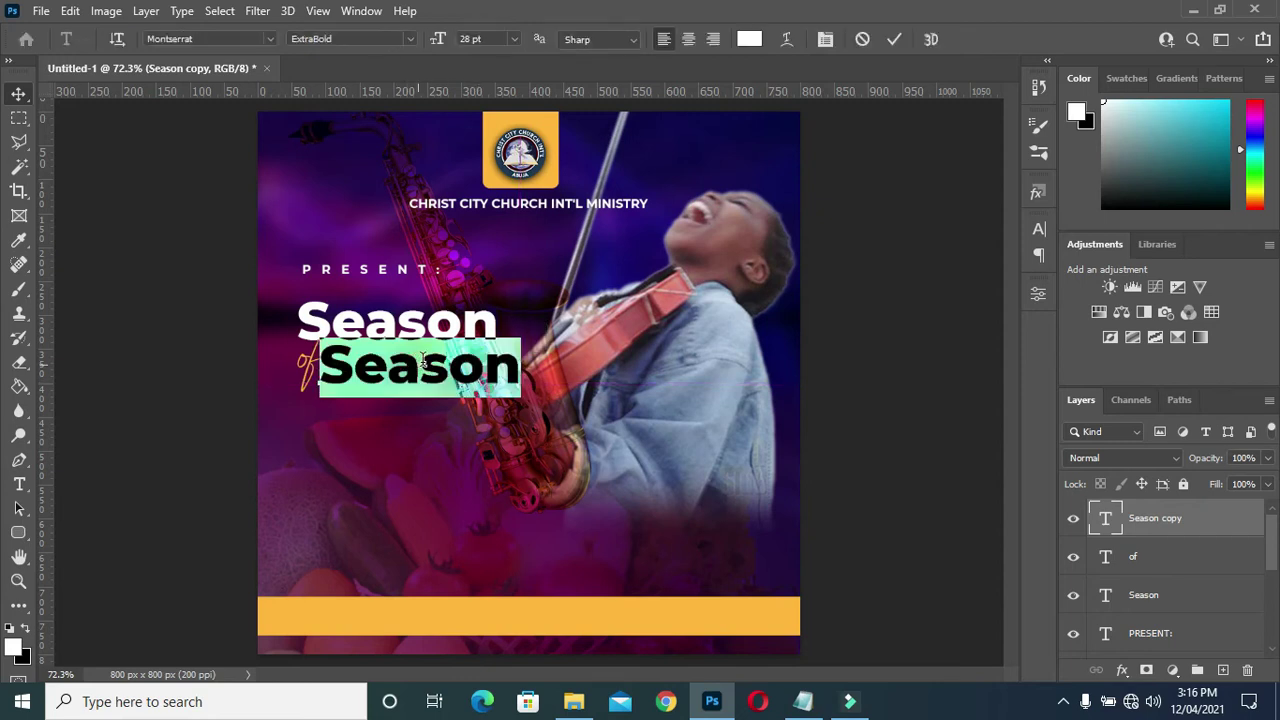
key("ctrl+h")
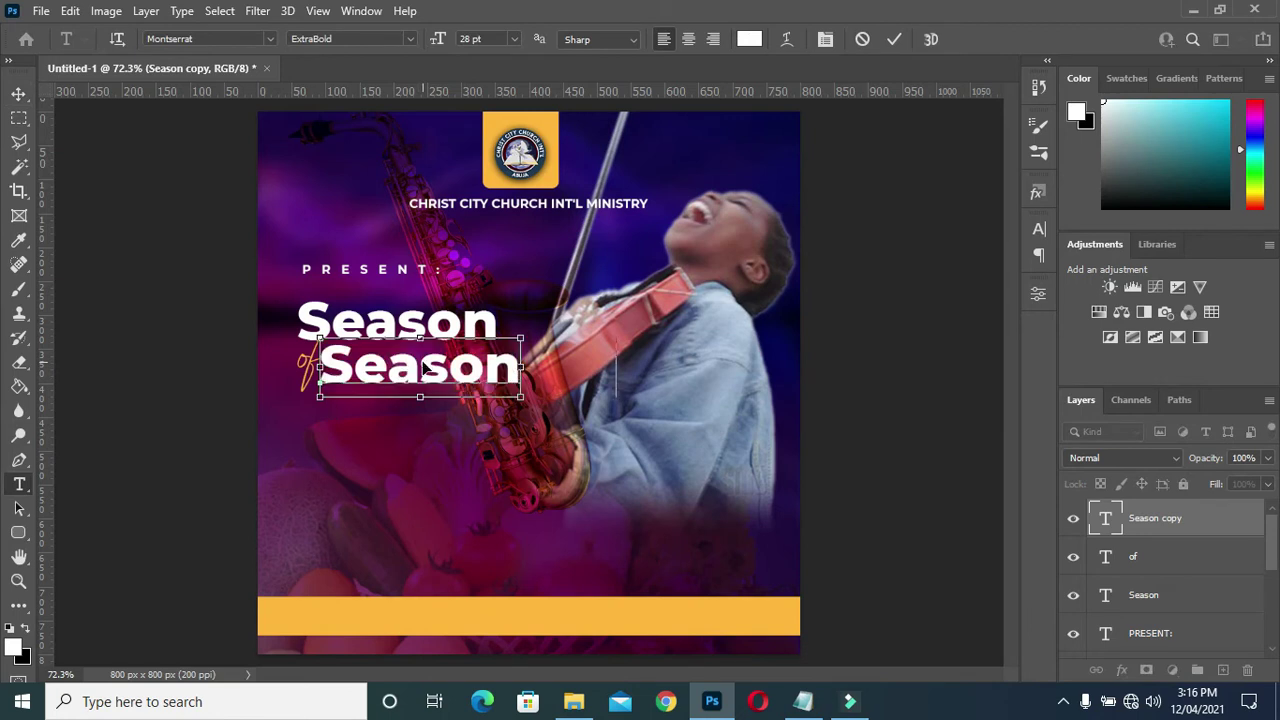
type("Praise and")
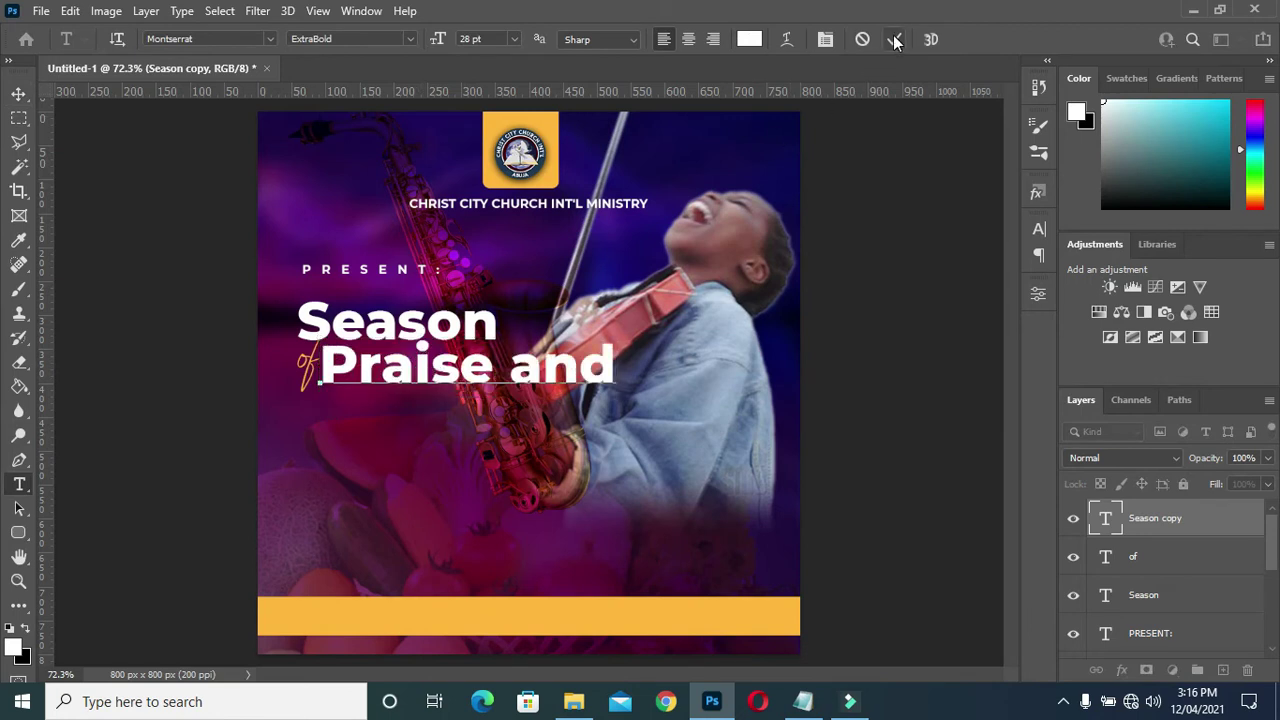
left_click(895, 40)
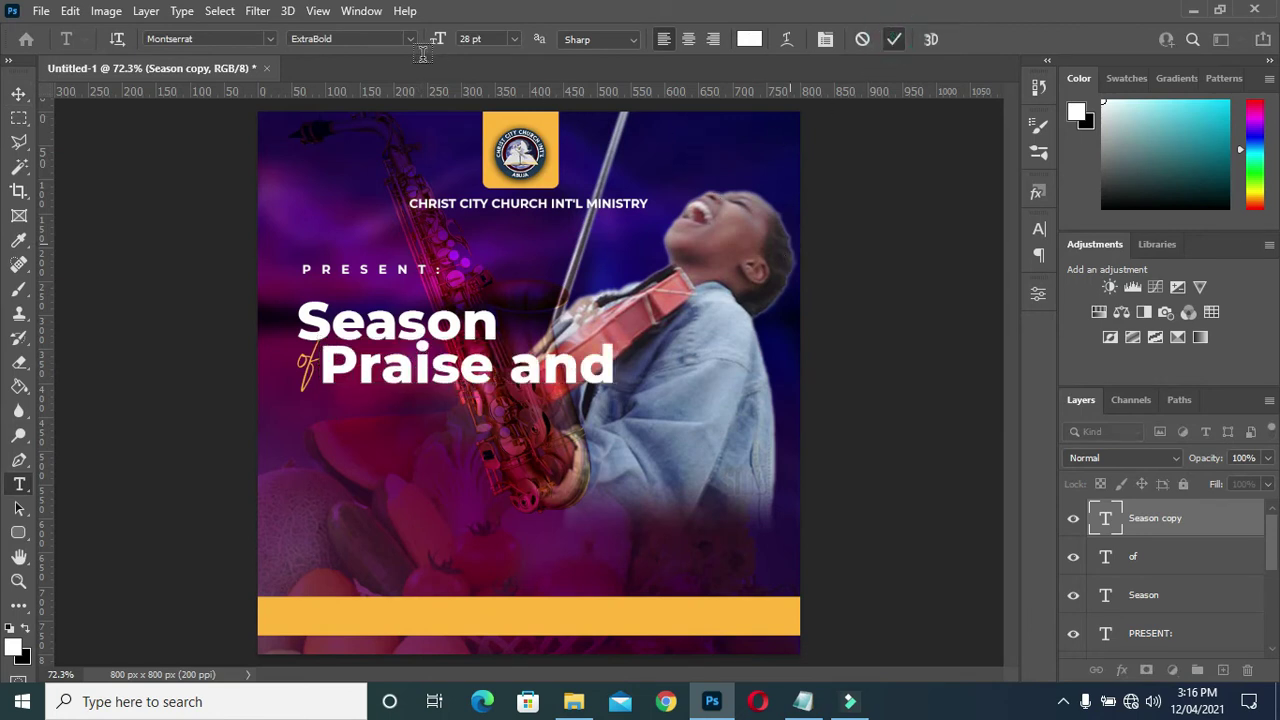
Set 'Praise and' in Guld Script and scale it to about 113%
left_click(270, 38)
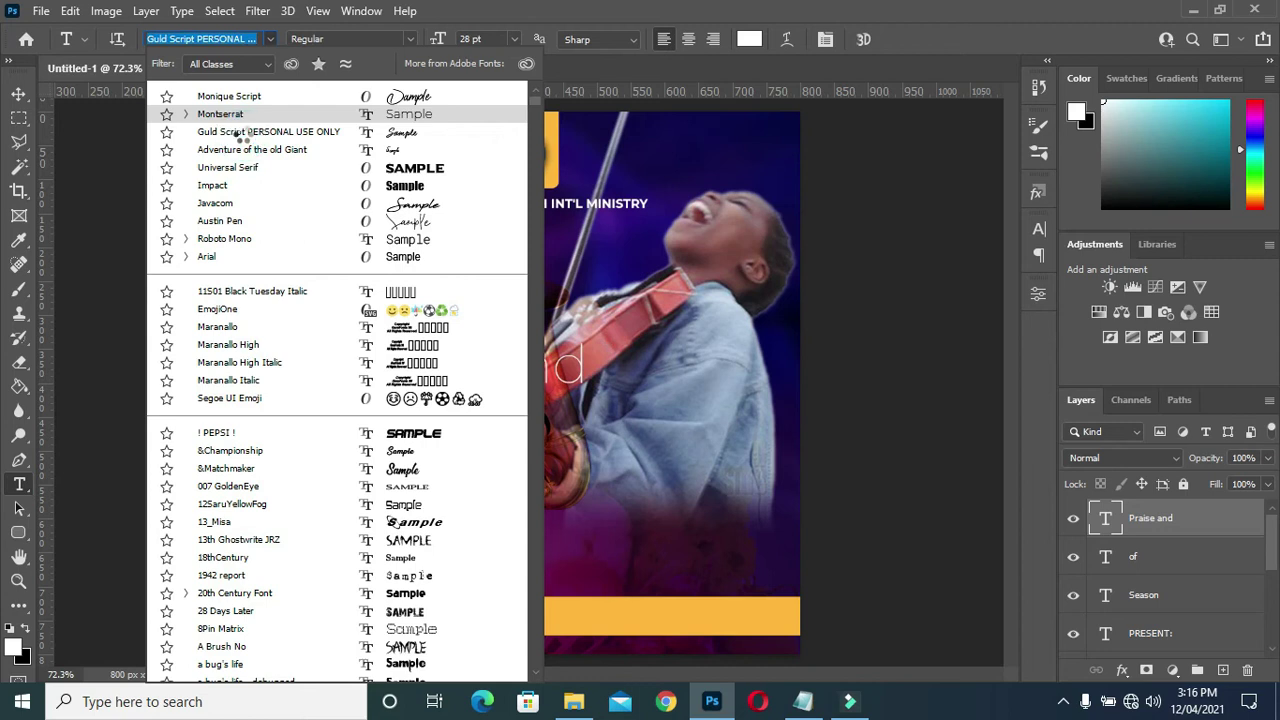
left_click(243, 132)
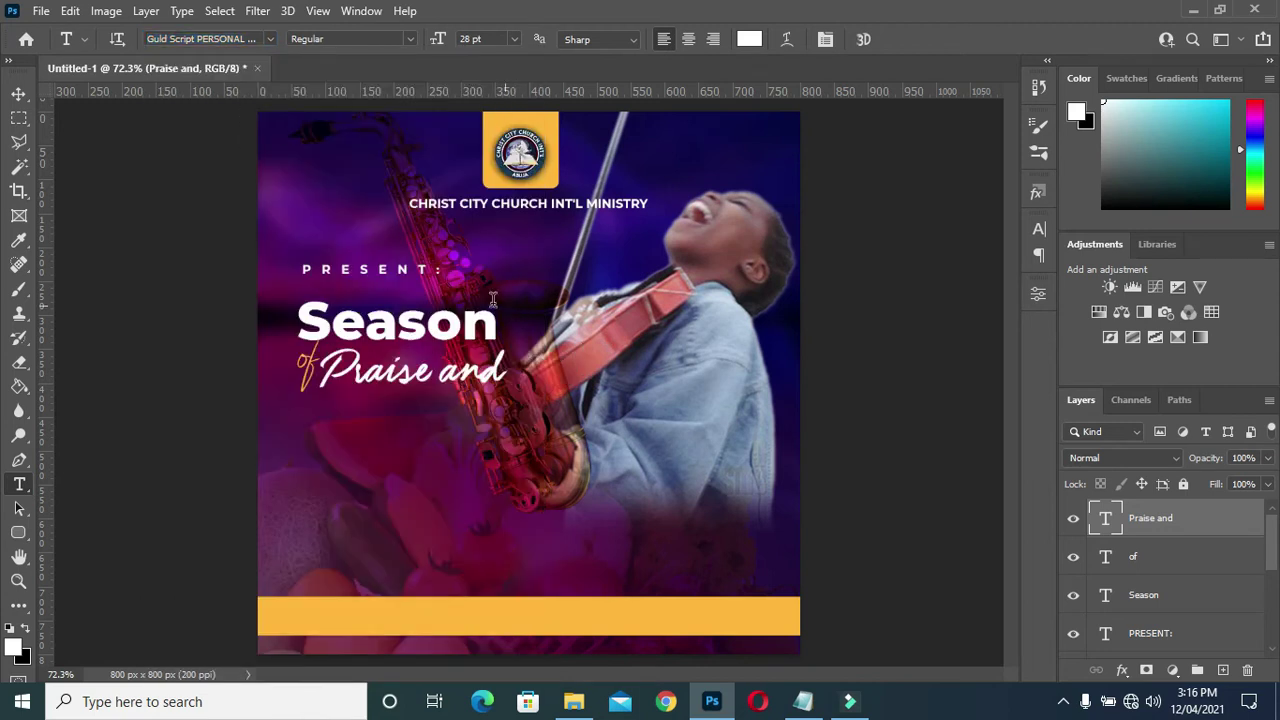
left_click(19, 94)
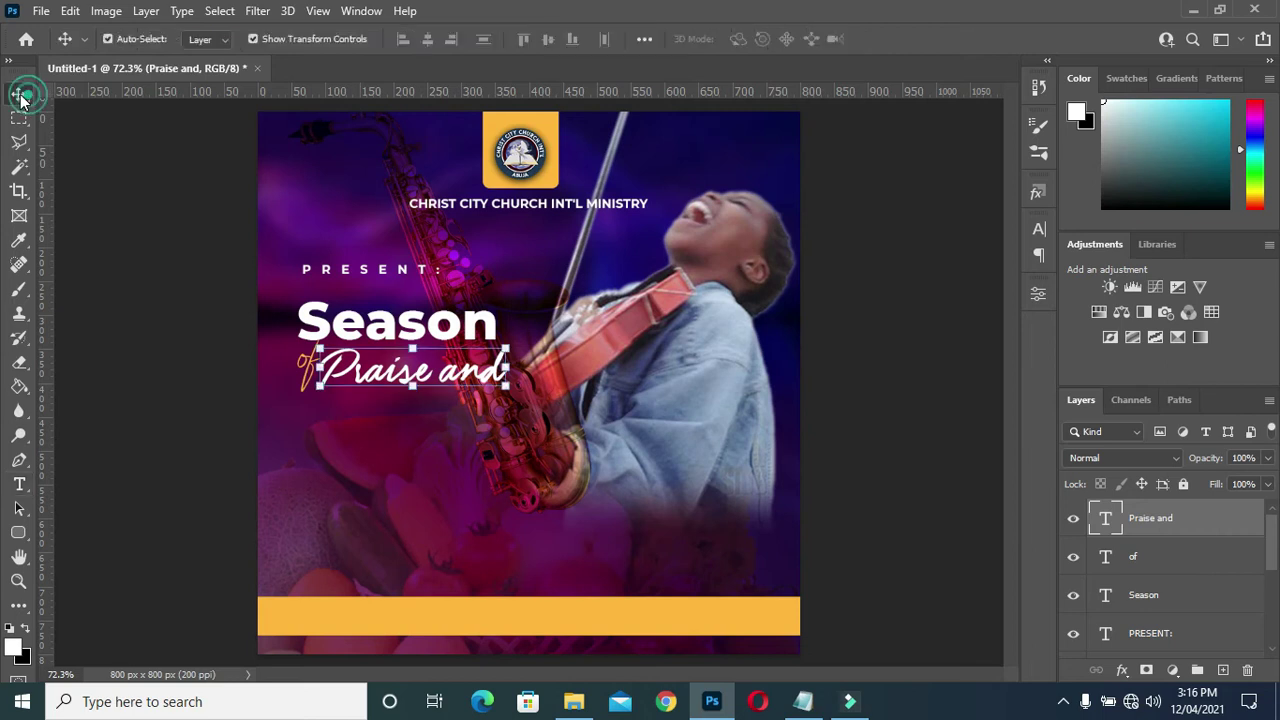
left_click(505, 345)
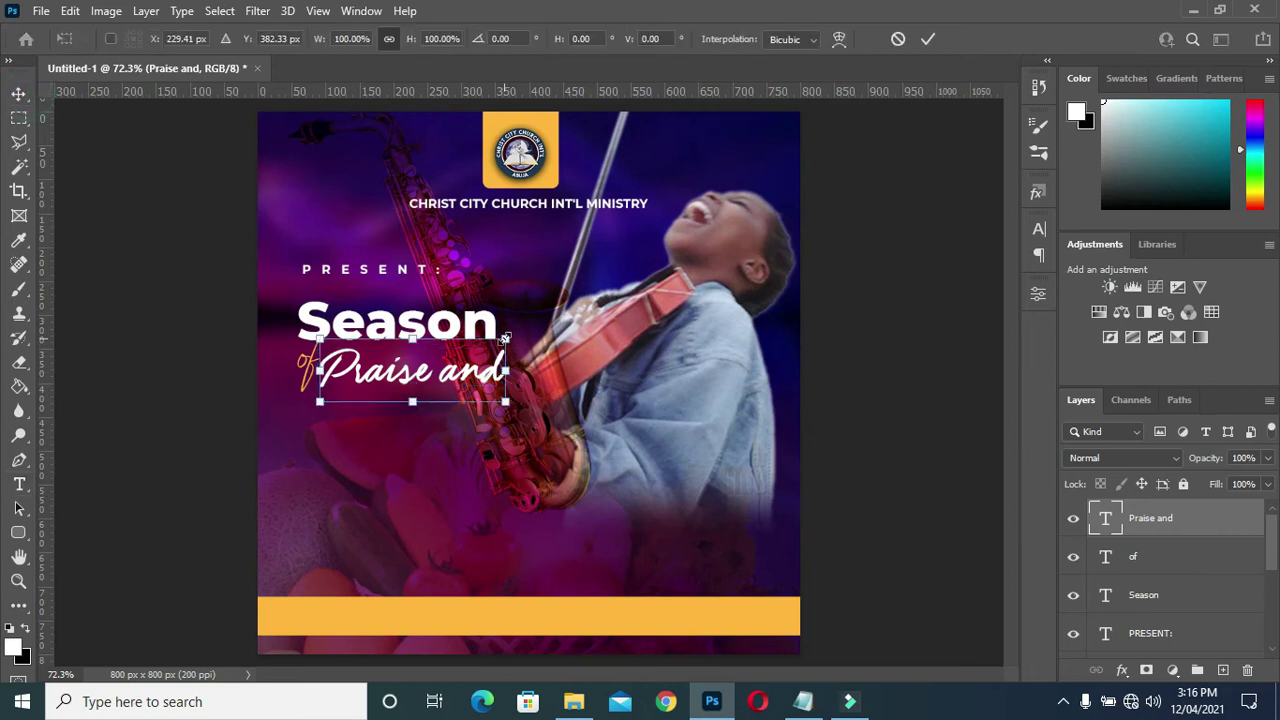
left_click_drag(505, 340, 545, 320)
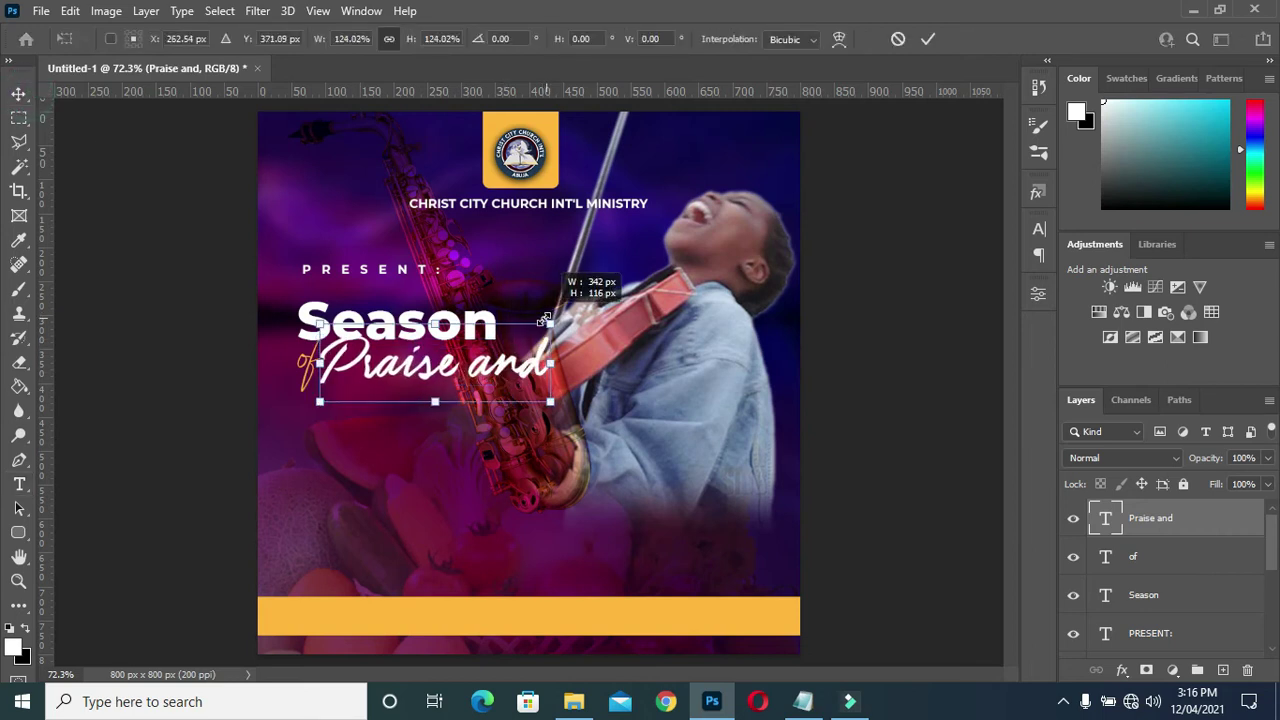
left_click_drag(545, 320, 531, 330)
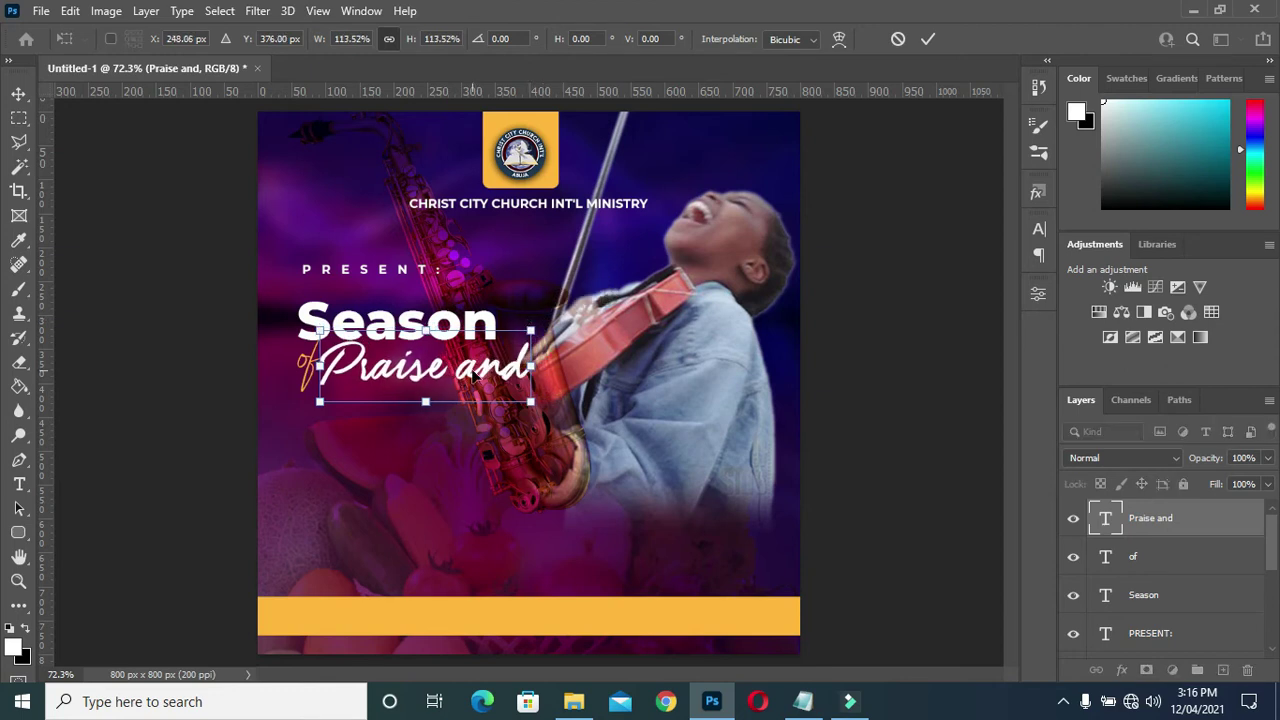
Position 'Praise and' under Season beside the orange 'of' and commit the transform
left_click_drag(470, 370, 482, 373)
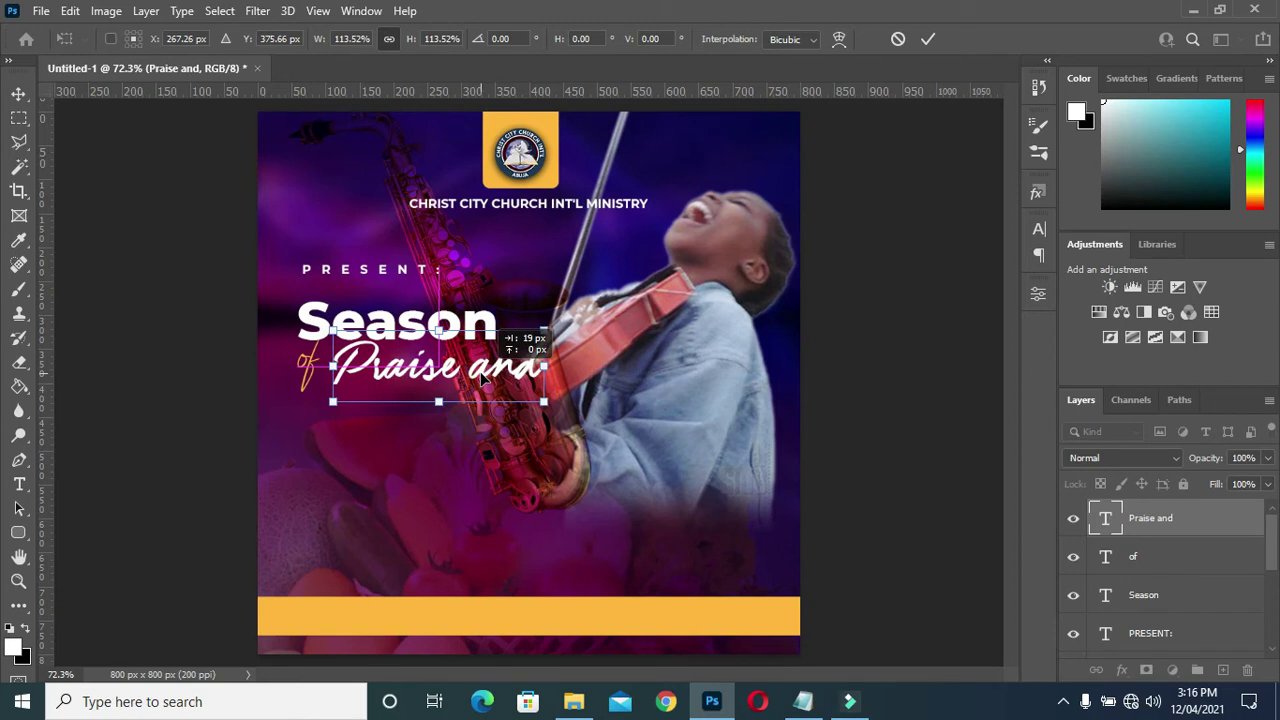
left_click_drag(480, 378, 481, 380)
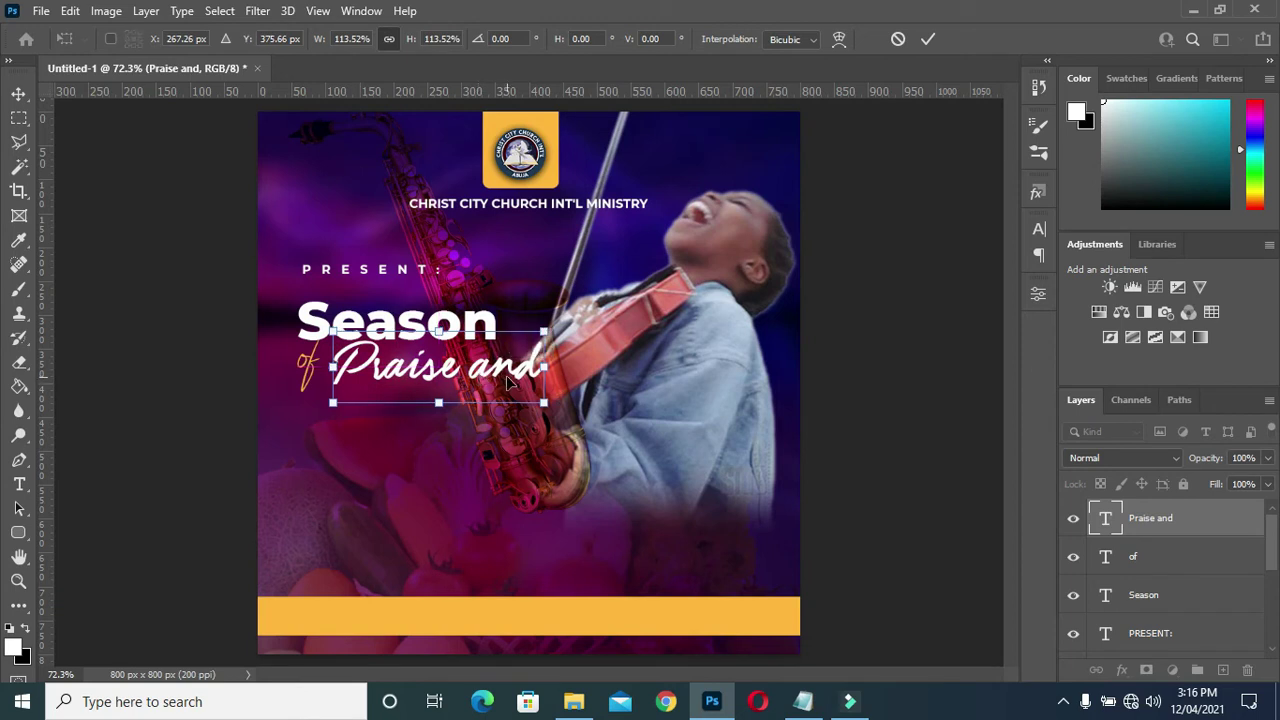
left_click_drag(503, 370, 490, 377)
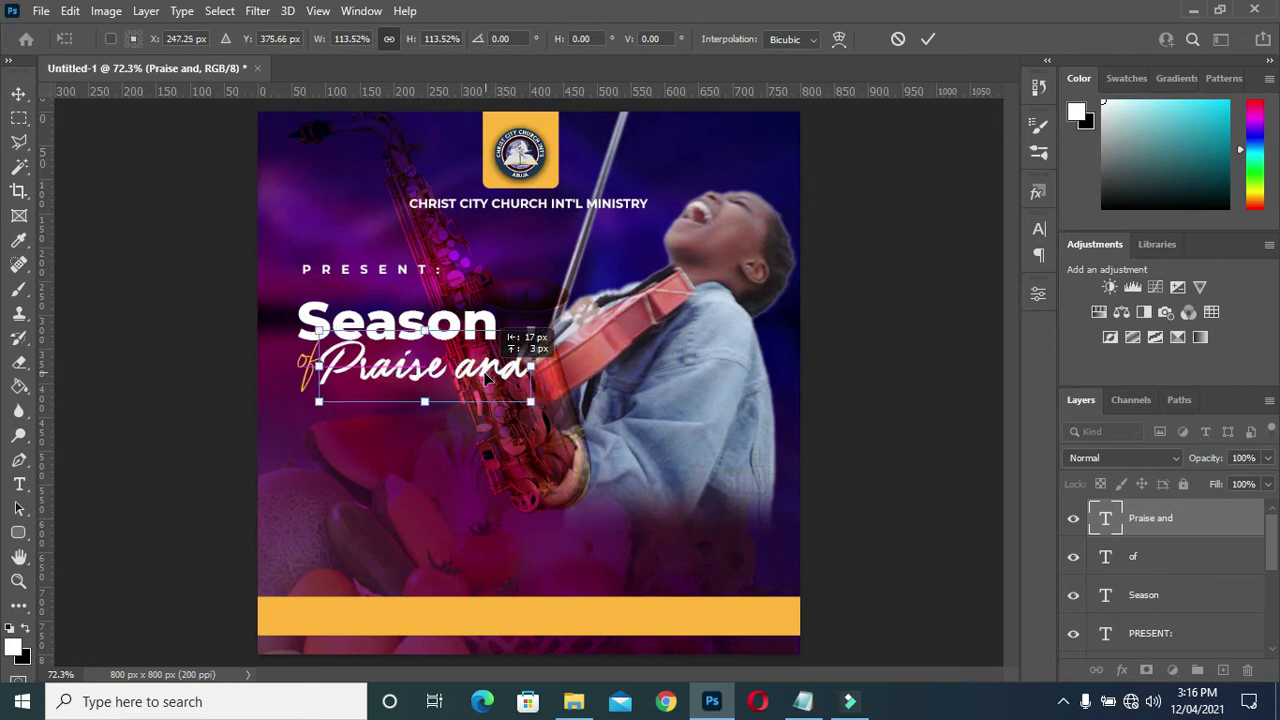
left_click_drag(490, 373, 490, 374)
left_click(924, 42)
type("267")
Nudge 'Praise and' slightly left and down, then deselect it
scroll(584, 317, "up", 2, "alt")
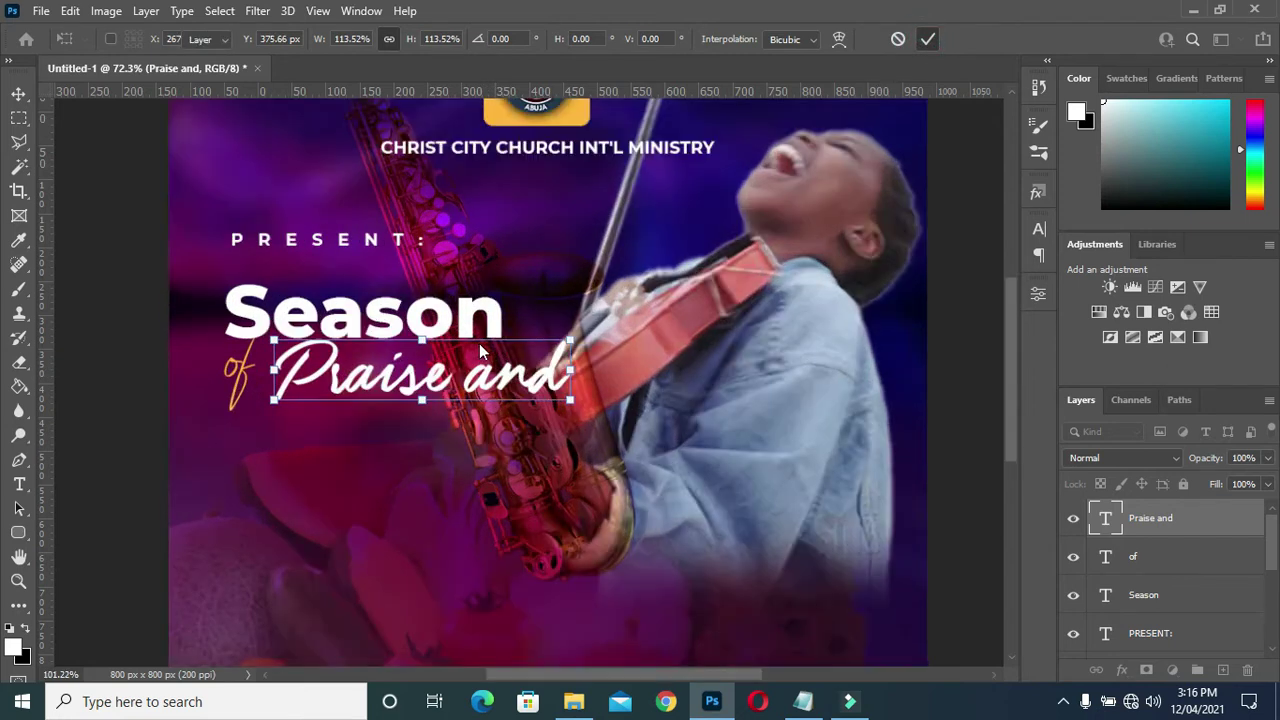
scroll(450, 360, "up", 2, "alt")
scroll(390, 388, "up", 1, "alt")
left_click_drag(390, 388, 378, 398)
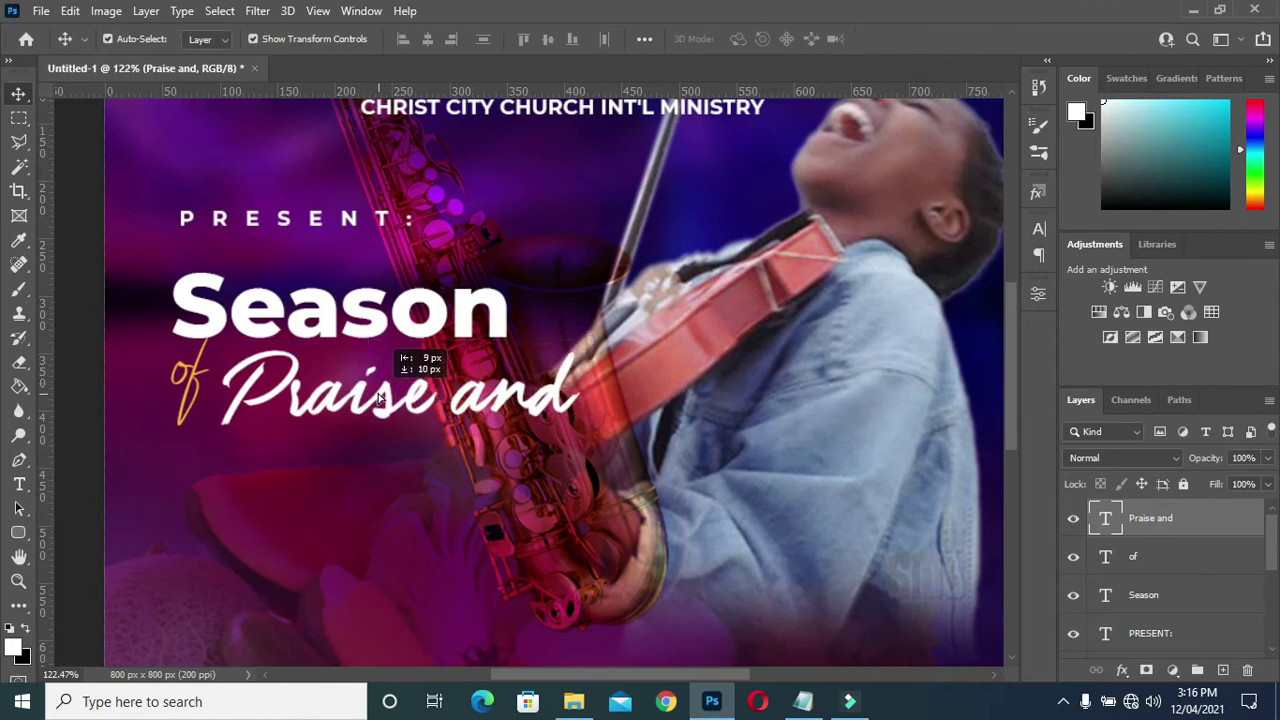
left_click_drag(377, 392, 381, 391)
scroll(198, 405, "down", 2, "alt")
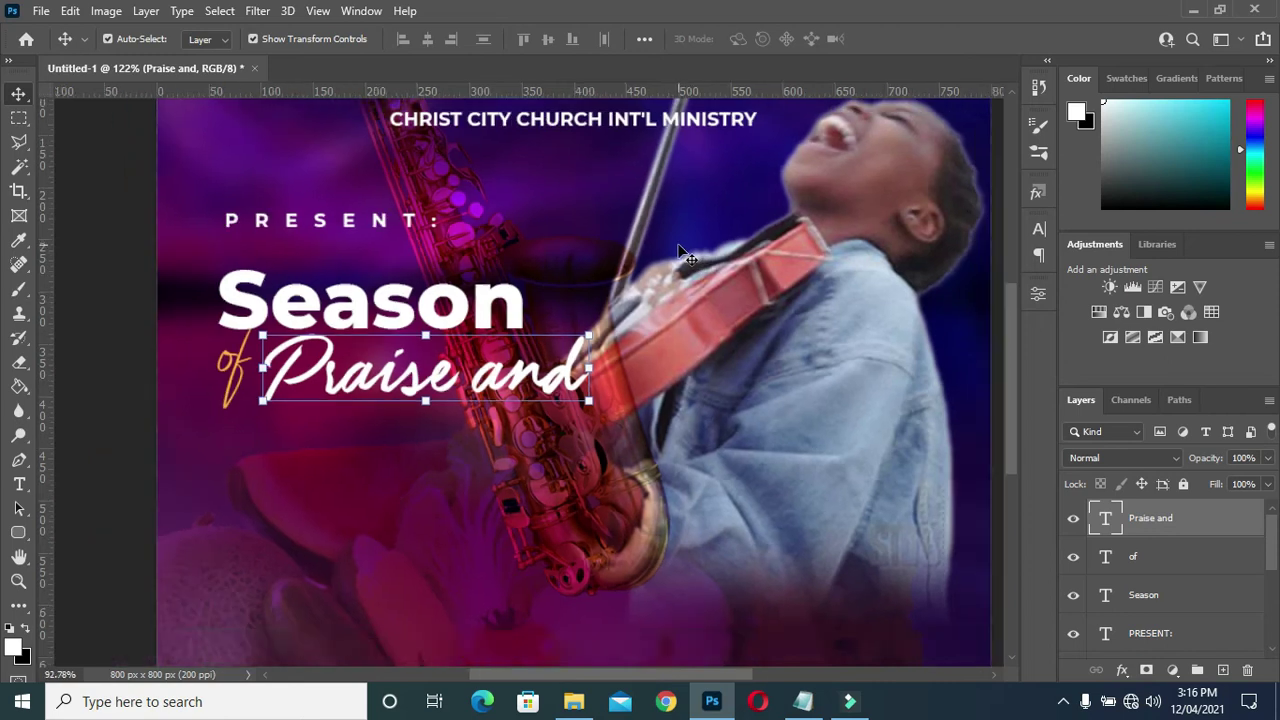
scroll(198, 405, "down", 1, "alt")
left_click(186, 391)
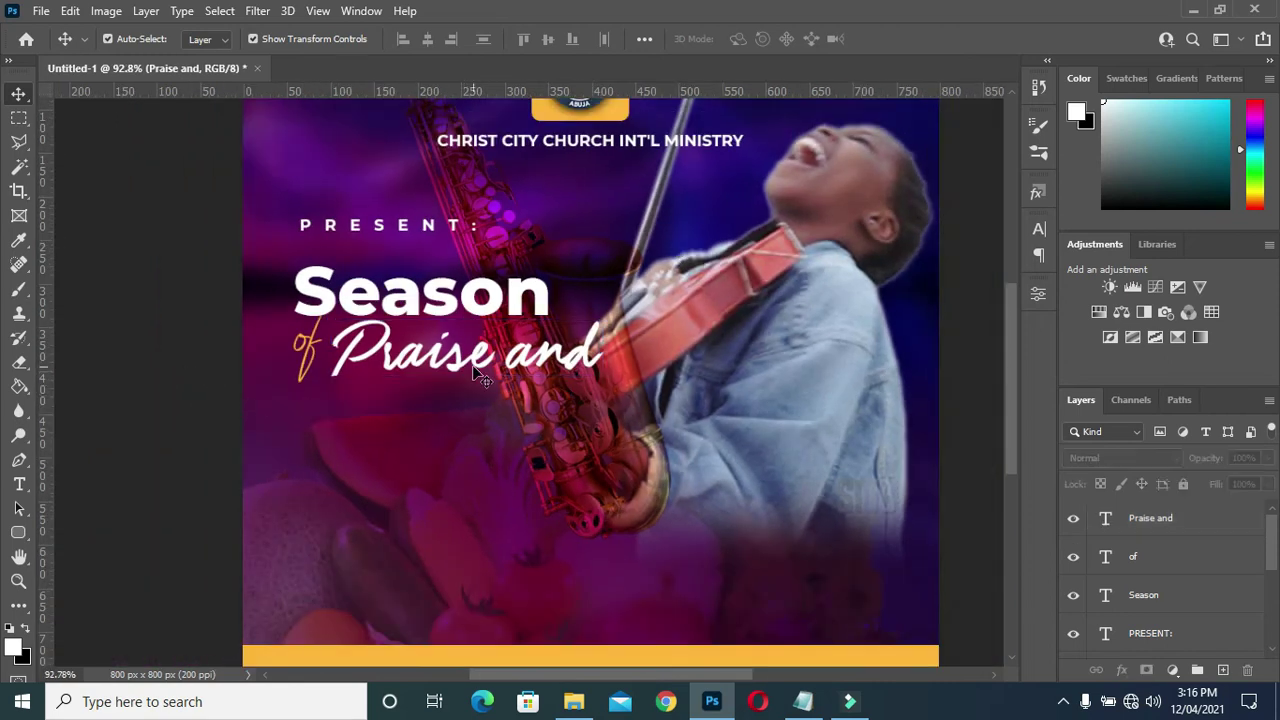
scroll(483, 377, "down", 1, "alt")
scroll(512, 374, "down", 1, "alt")
scroll(363, 320, "up", 1)
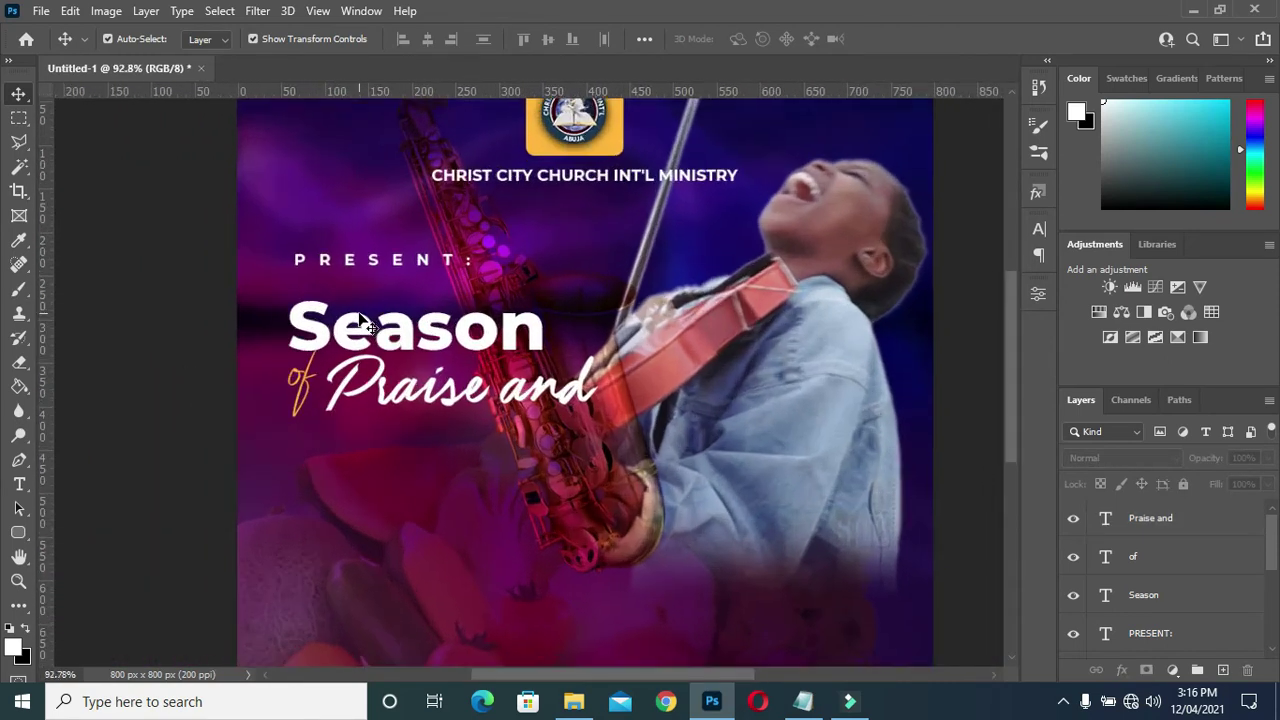
left_click(803, 701)
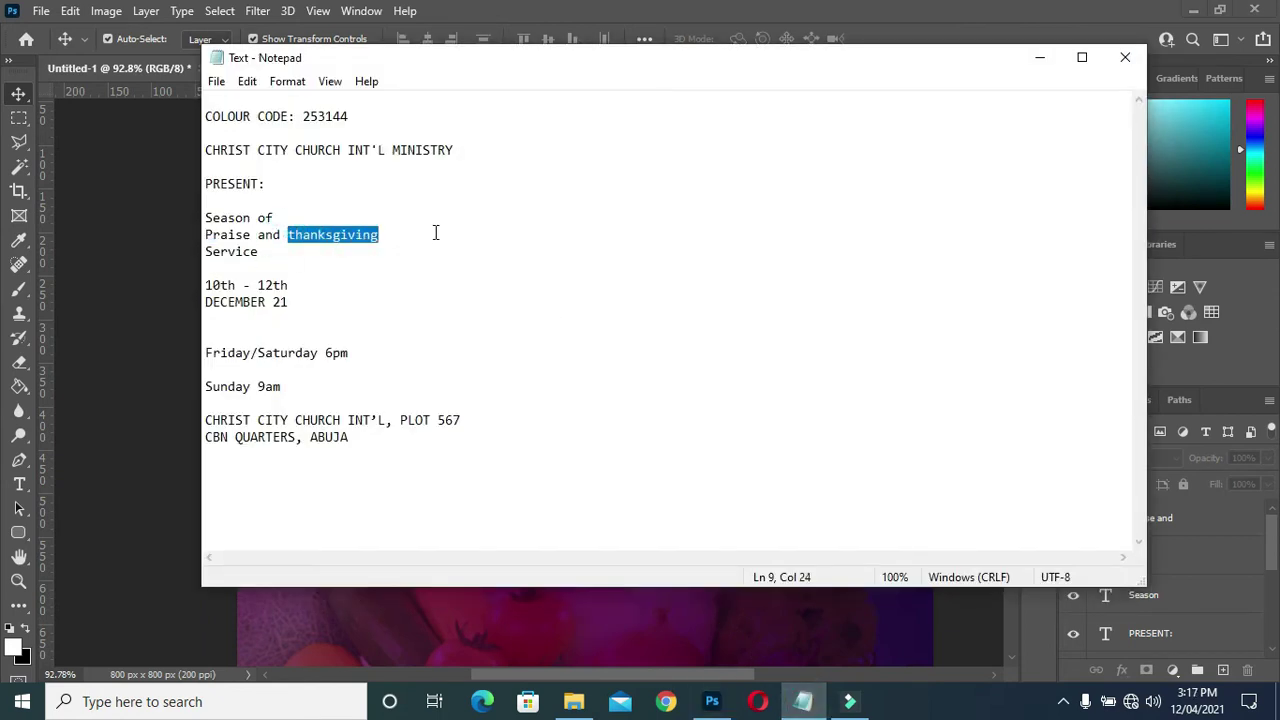
left_click(1040, 57)
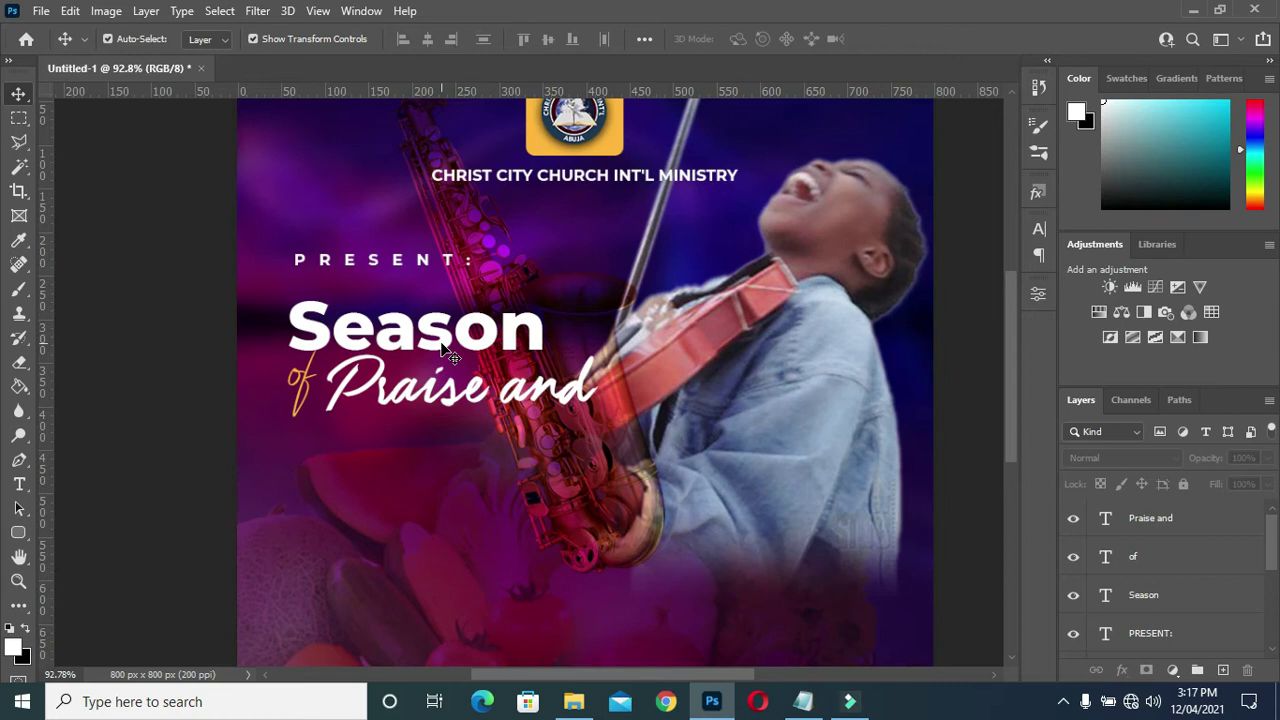
left_click(447, 353)
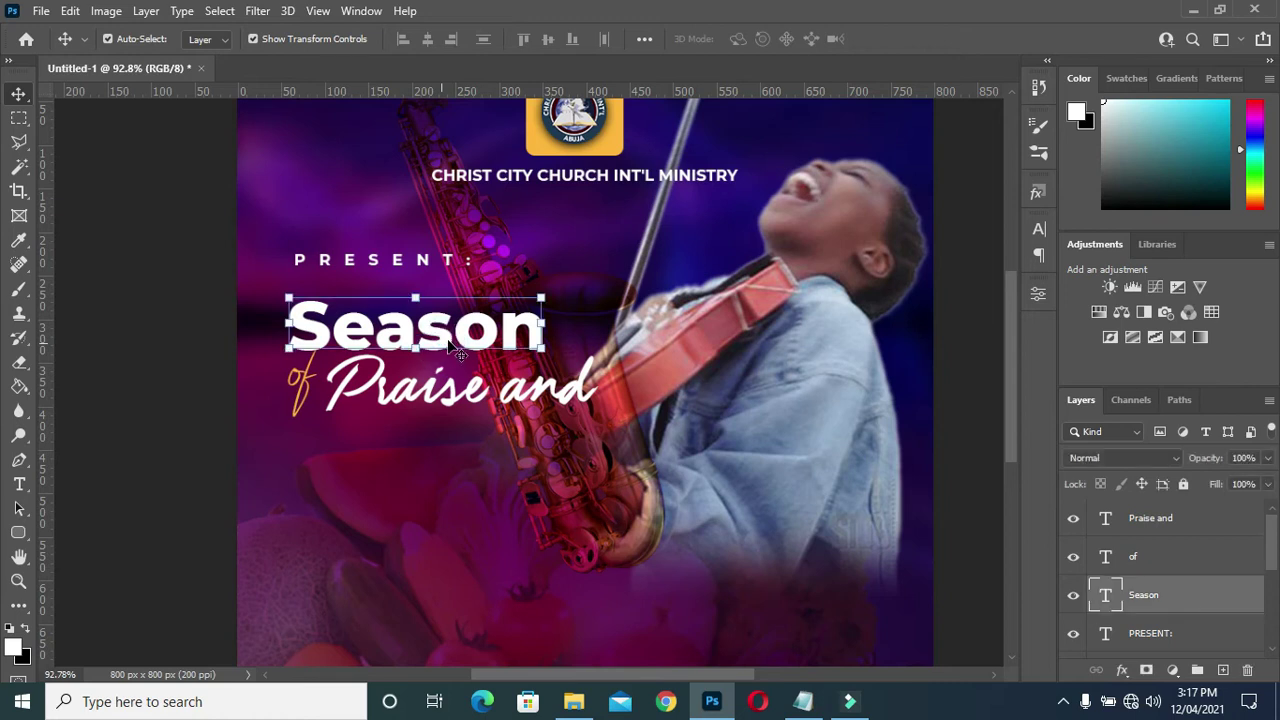
Duplicate the Season layer and place the copy below 'Praise and'
key("ctrl+j")
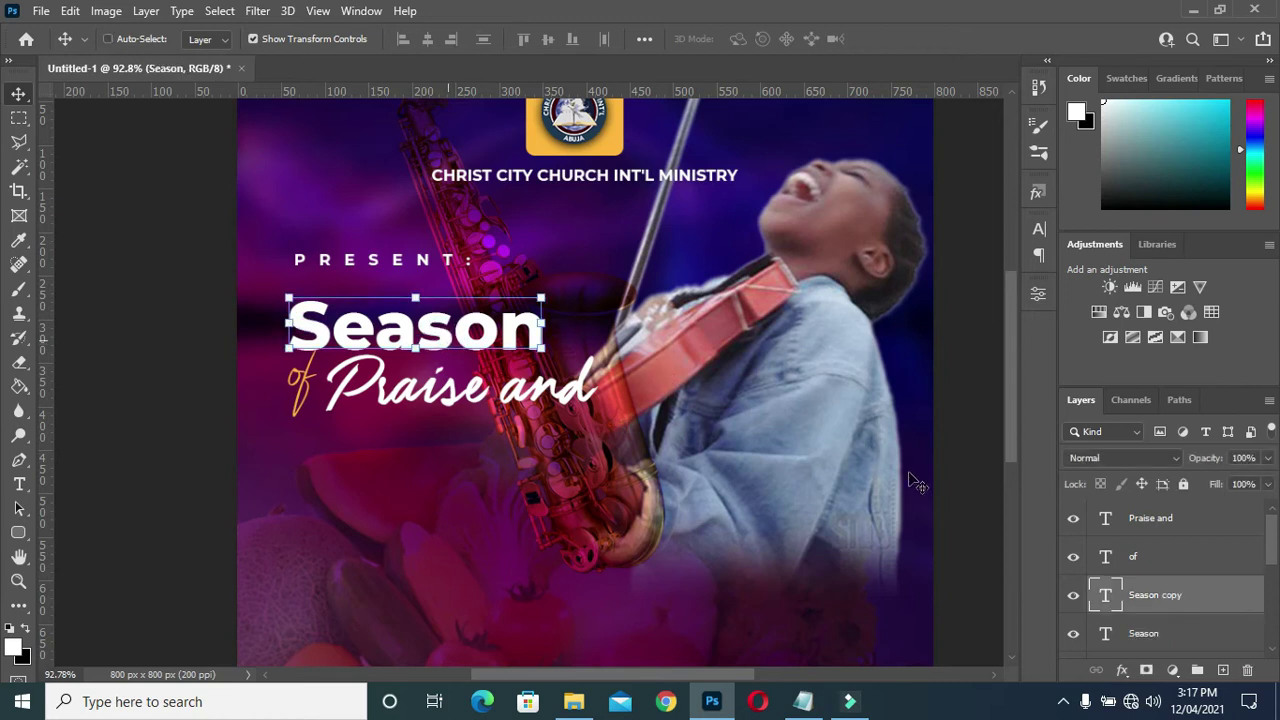
left_click_drag(1158, 594, 1150, 508)
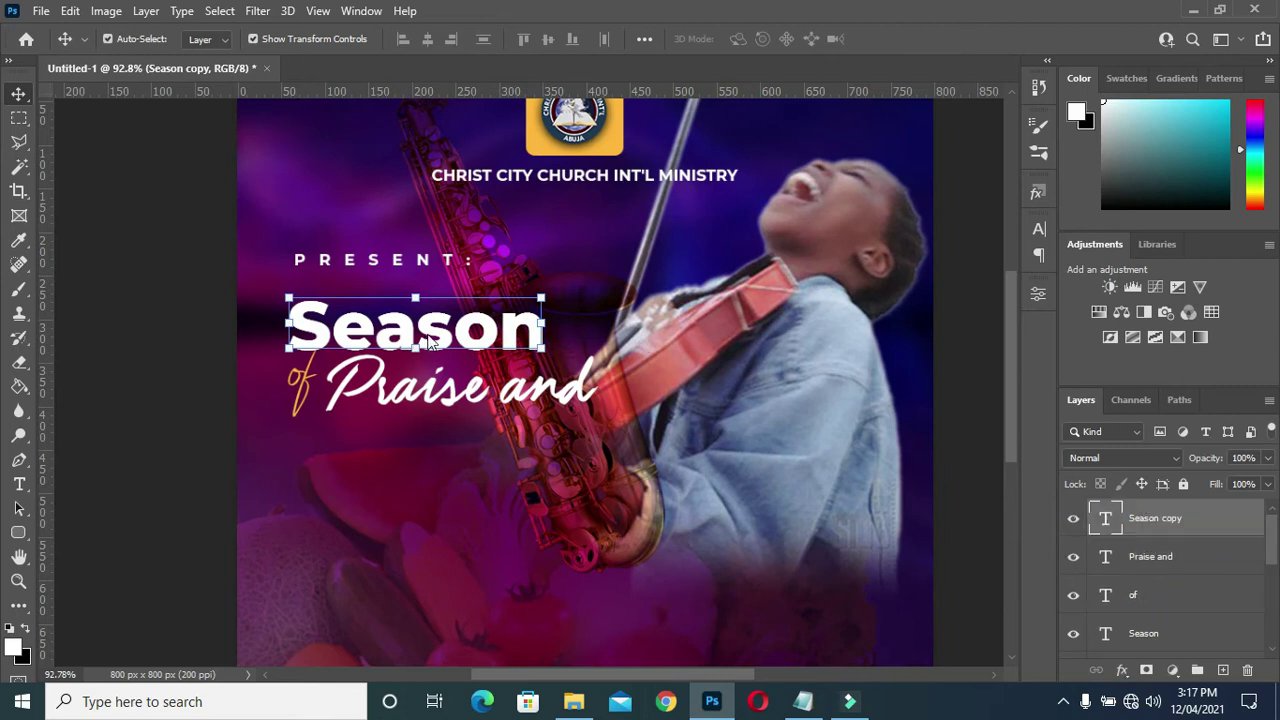
left_click_drag(424, 337, 427, 453)
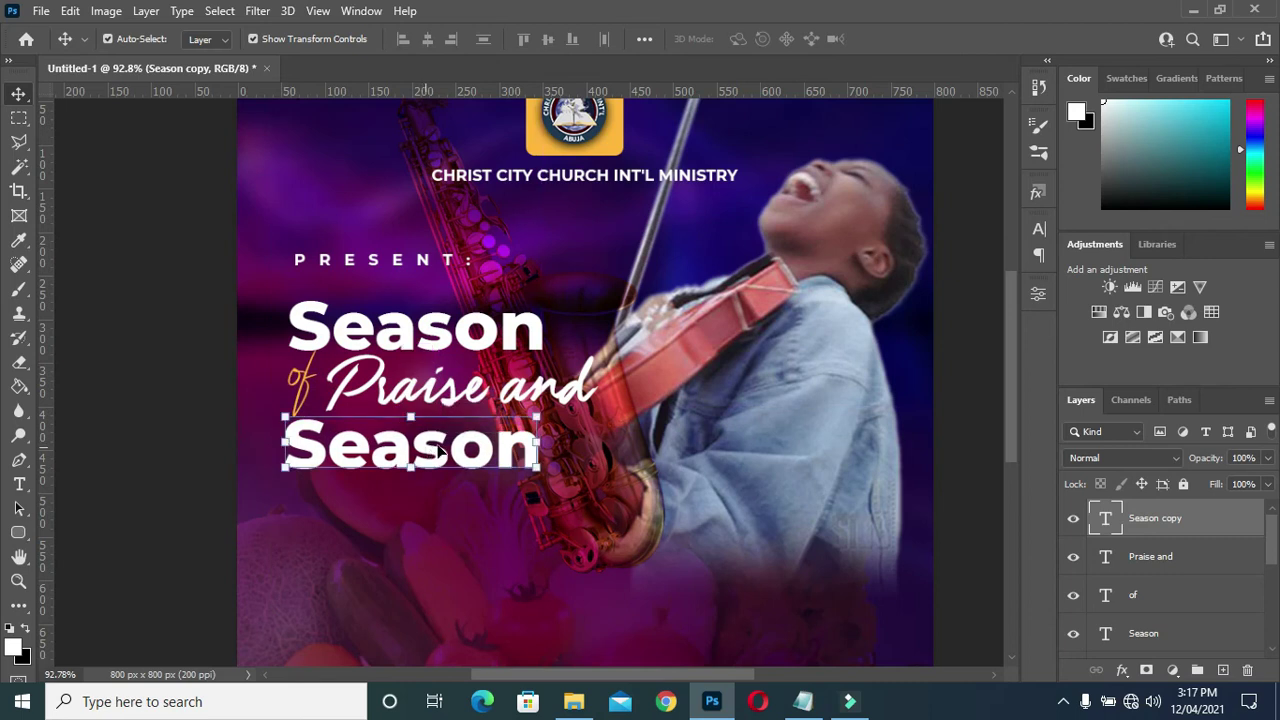
Retype the Season copy as 'thanksgiving'
double_click(440, 458)
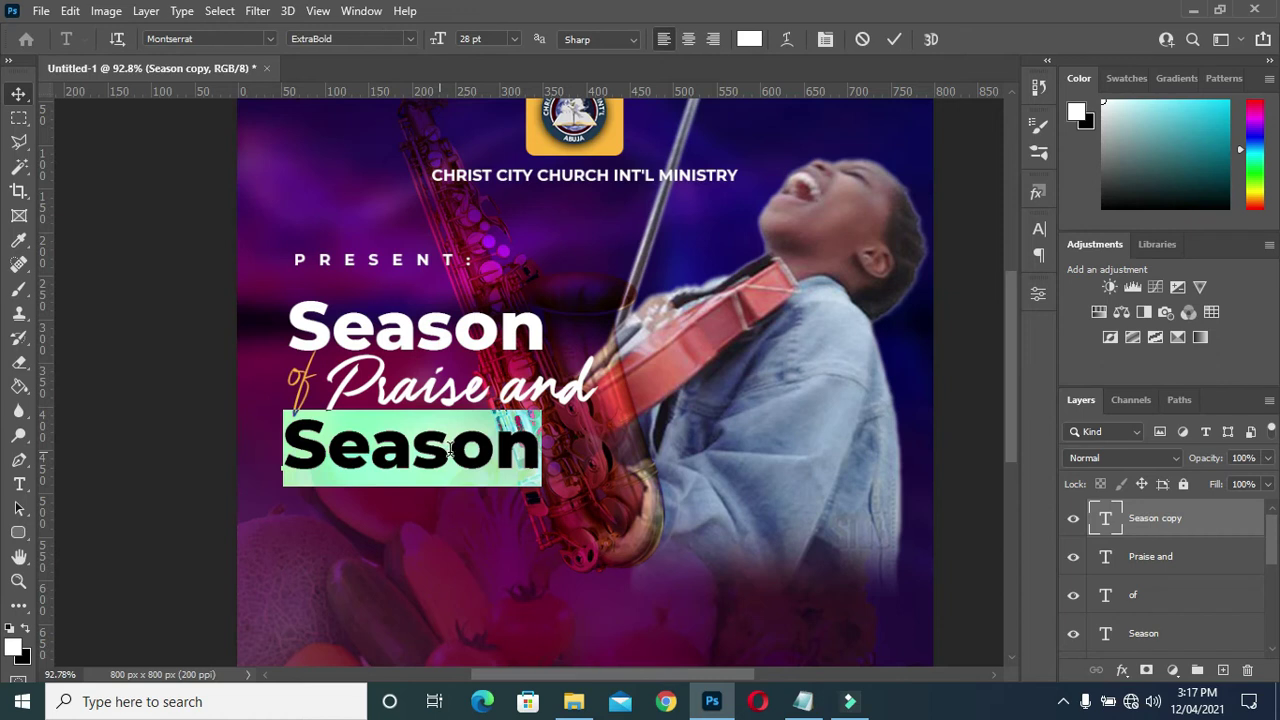
left_click(452, 457)
type("thanksgiving")
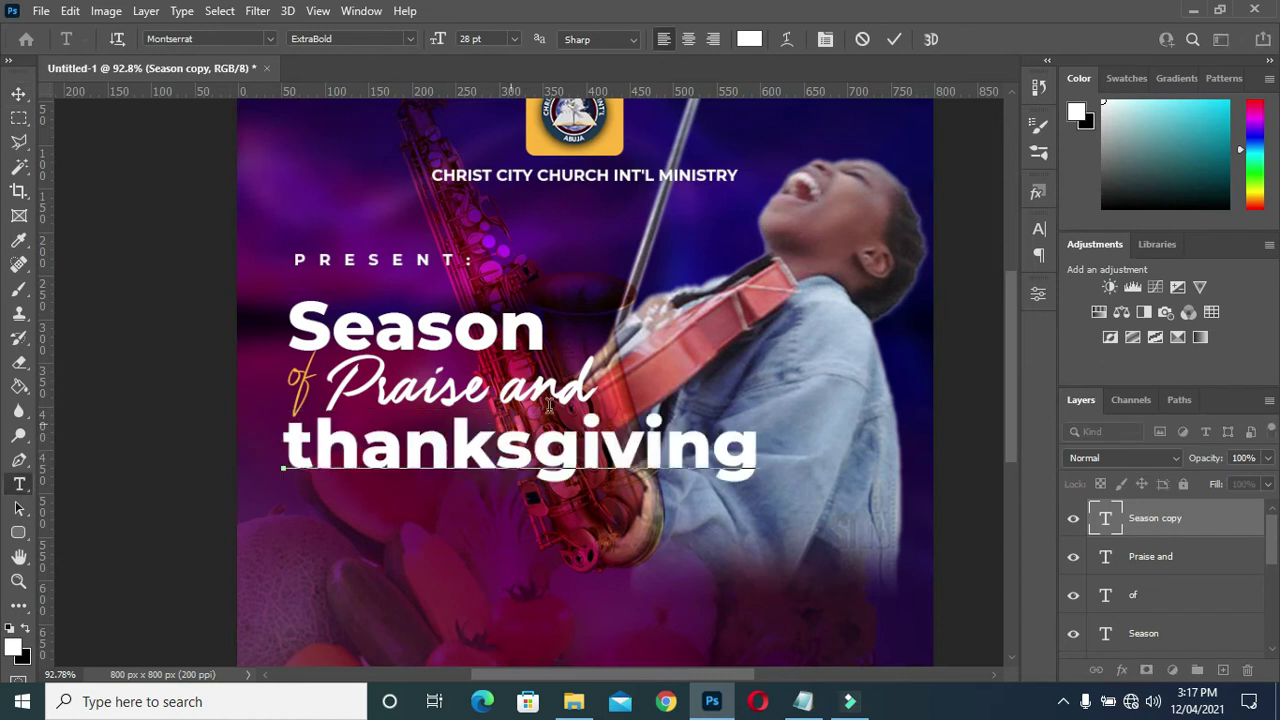
scroll(632, 362, "down", 2)
scroll(629, 355, "down", 1)
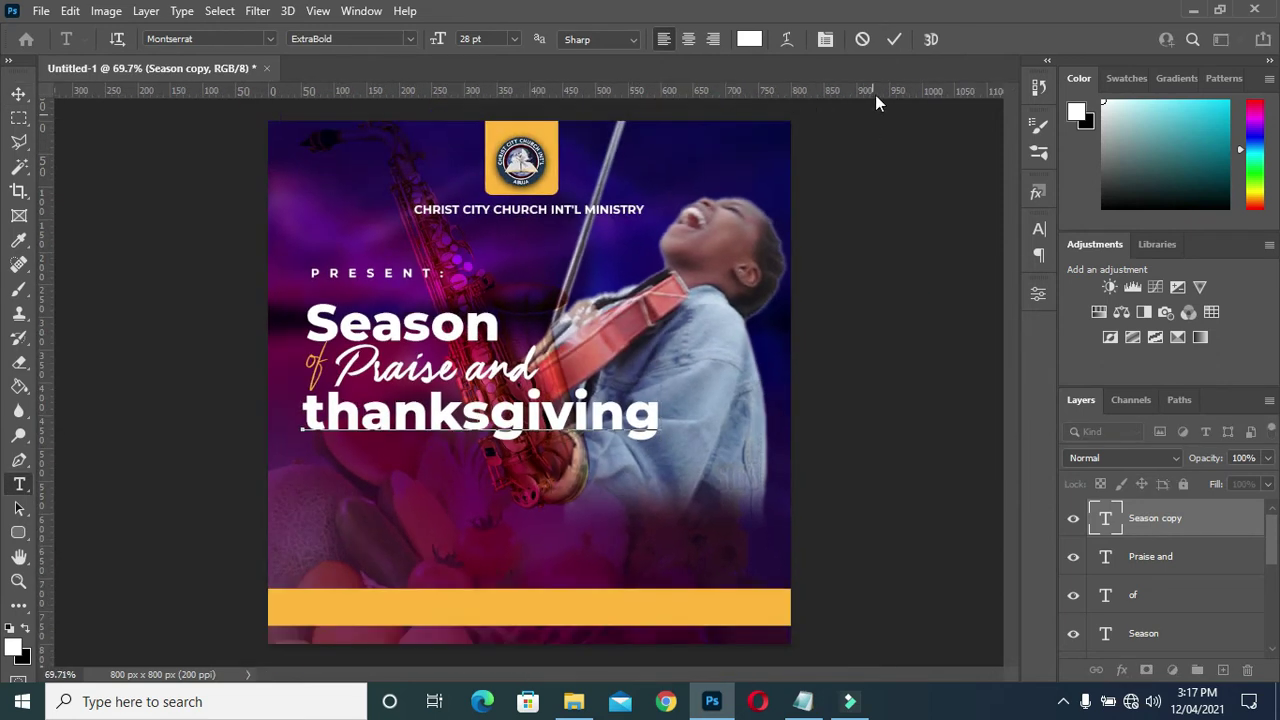
left_click(893, 40)
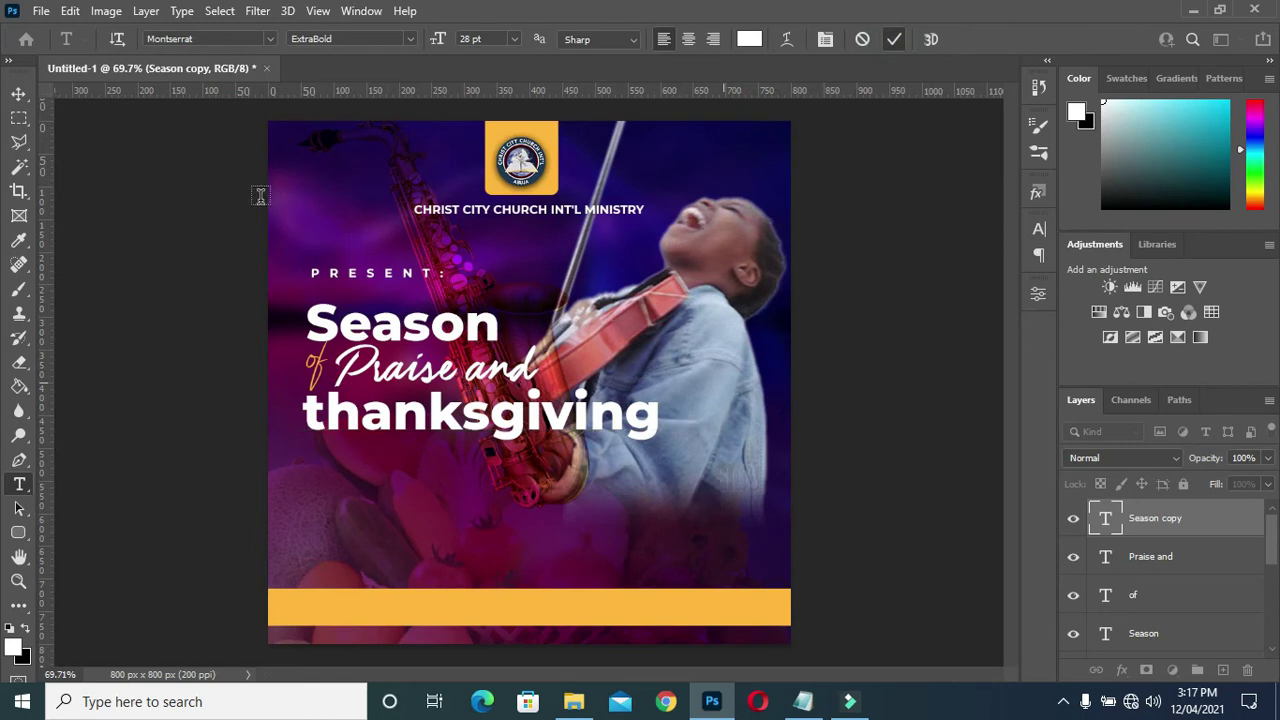
left_click(18, 95)
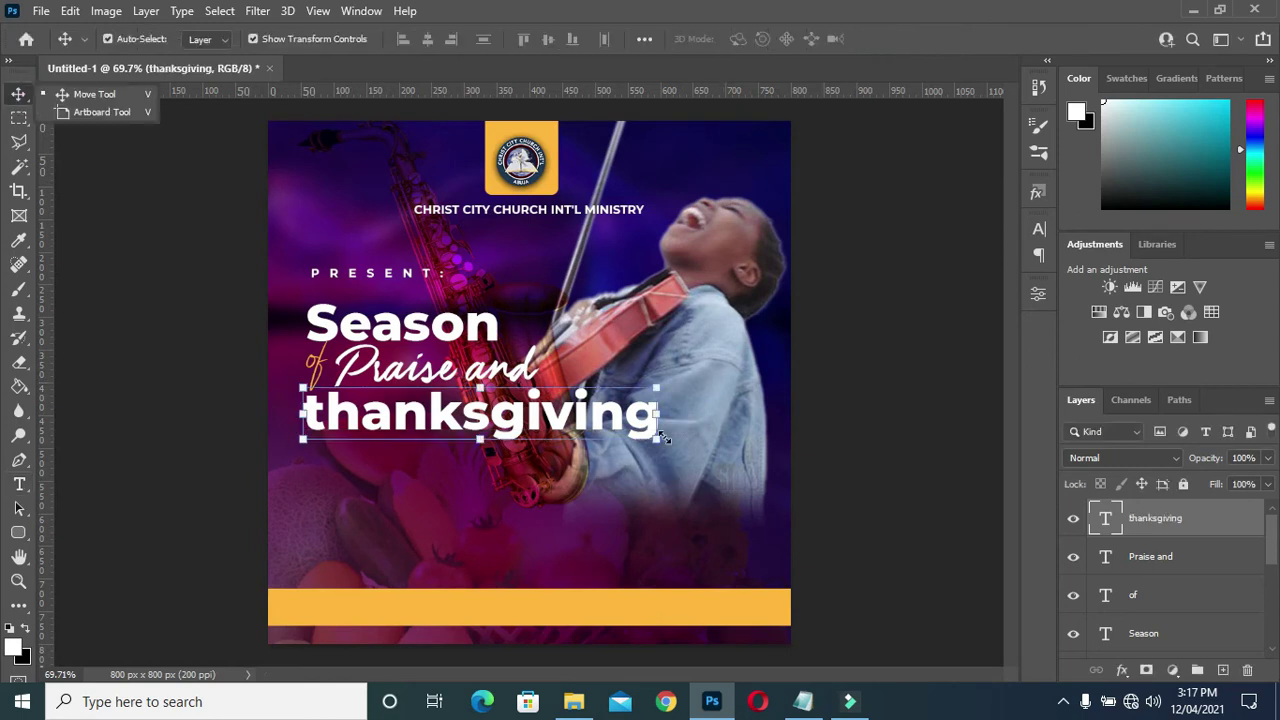
Enlarge 'thanksgiving' to about 102%
left_click_drag(656, 441, 546, 417)
left_click(928, 39)
scroll(320, 415, "up", 2)
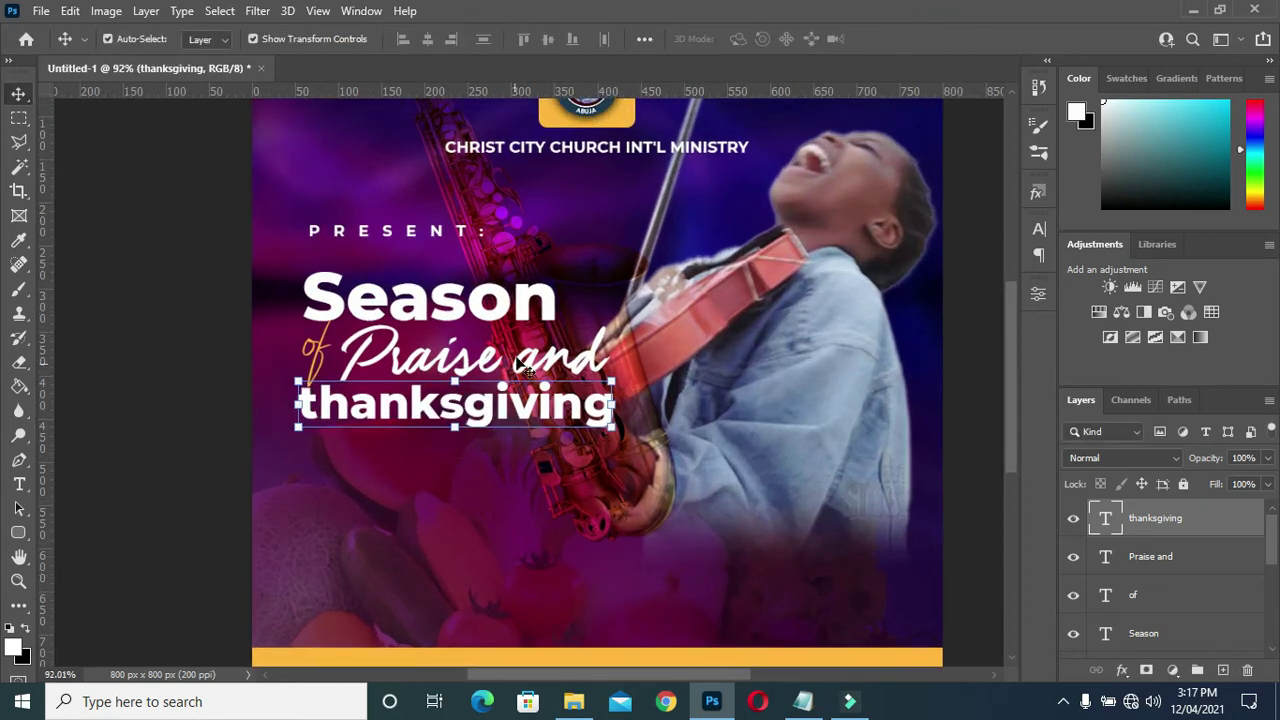
scroll(512, 358, "down", 1)
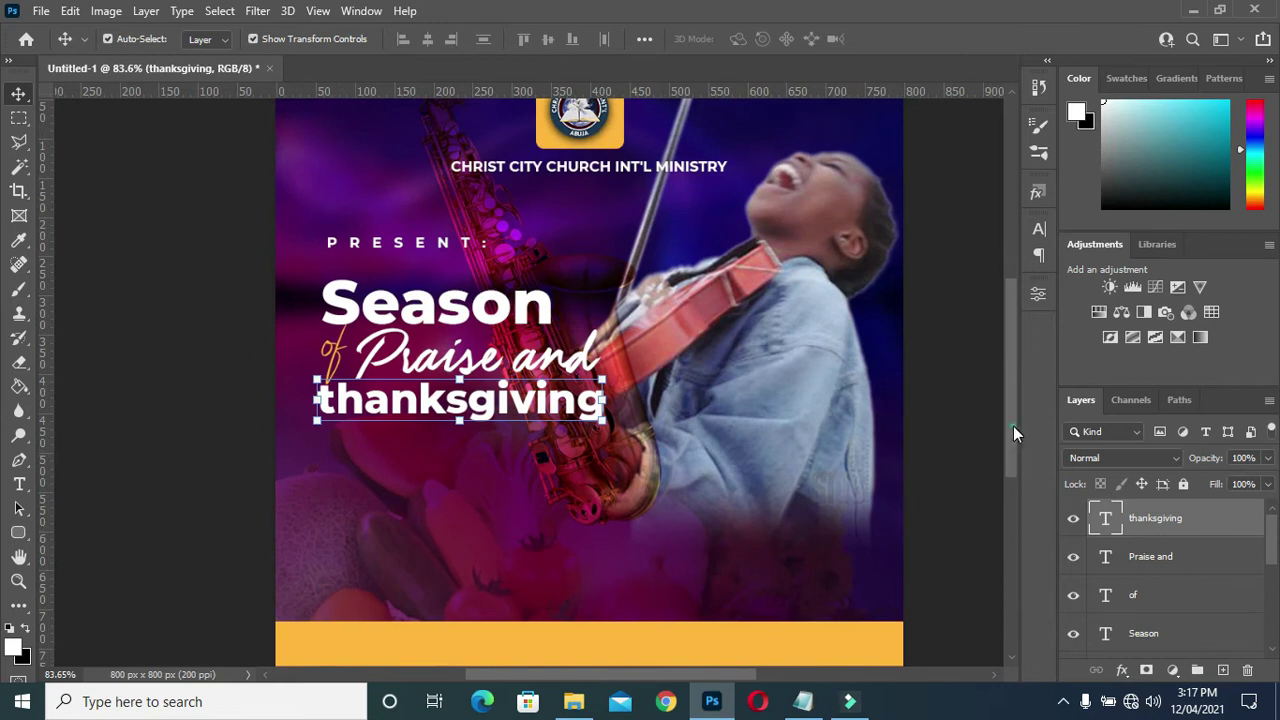
left_click_drag(1013, 426, 1013, 450)
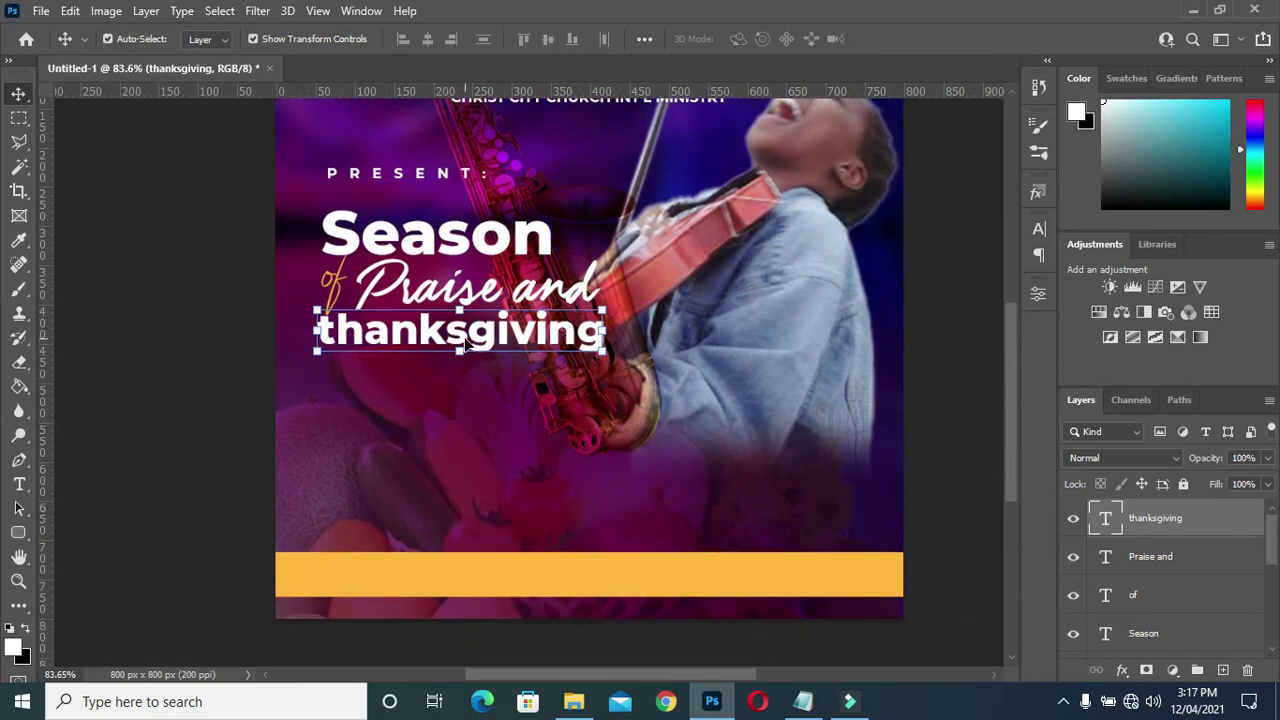
Duplicate 'thanksgiving' and place the copy directly beneath it
key("ctrl+j")
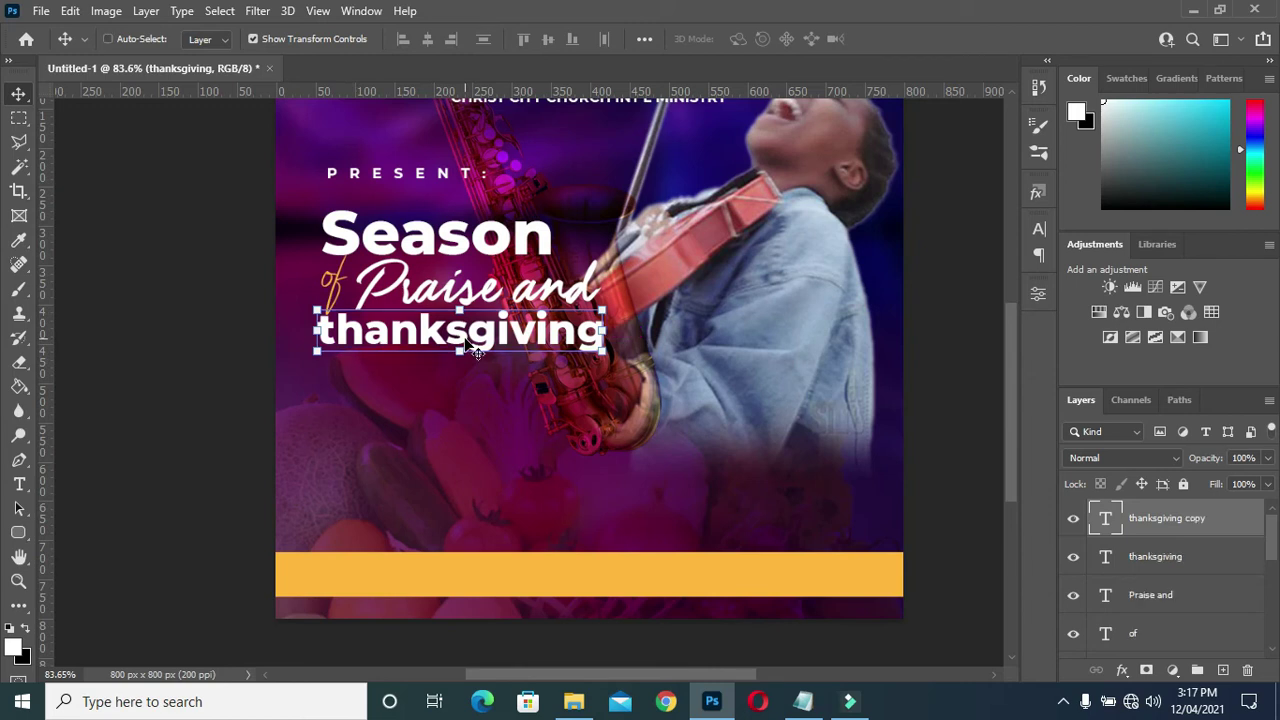
left_click_drag(460, 340, 460, 376)
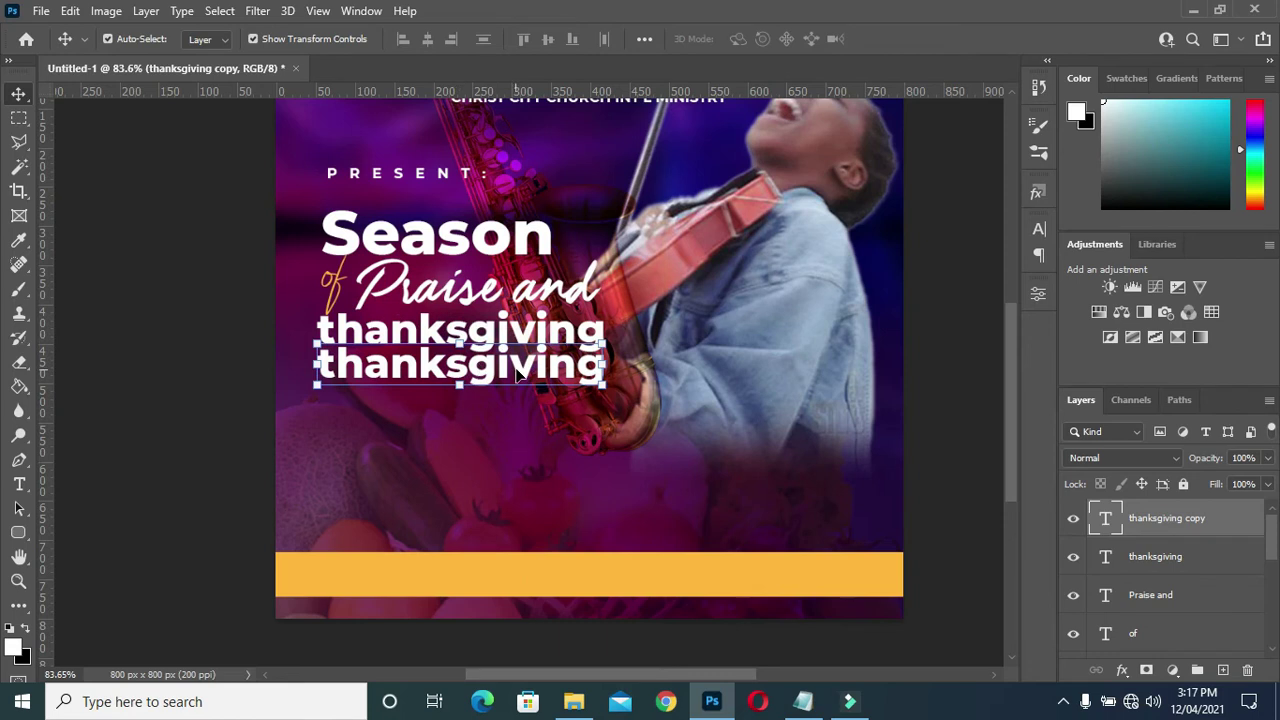
key("t")
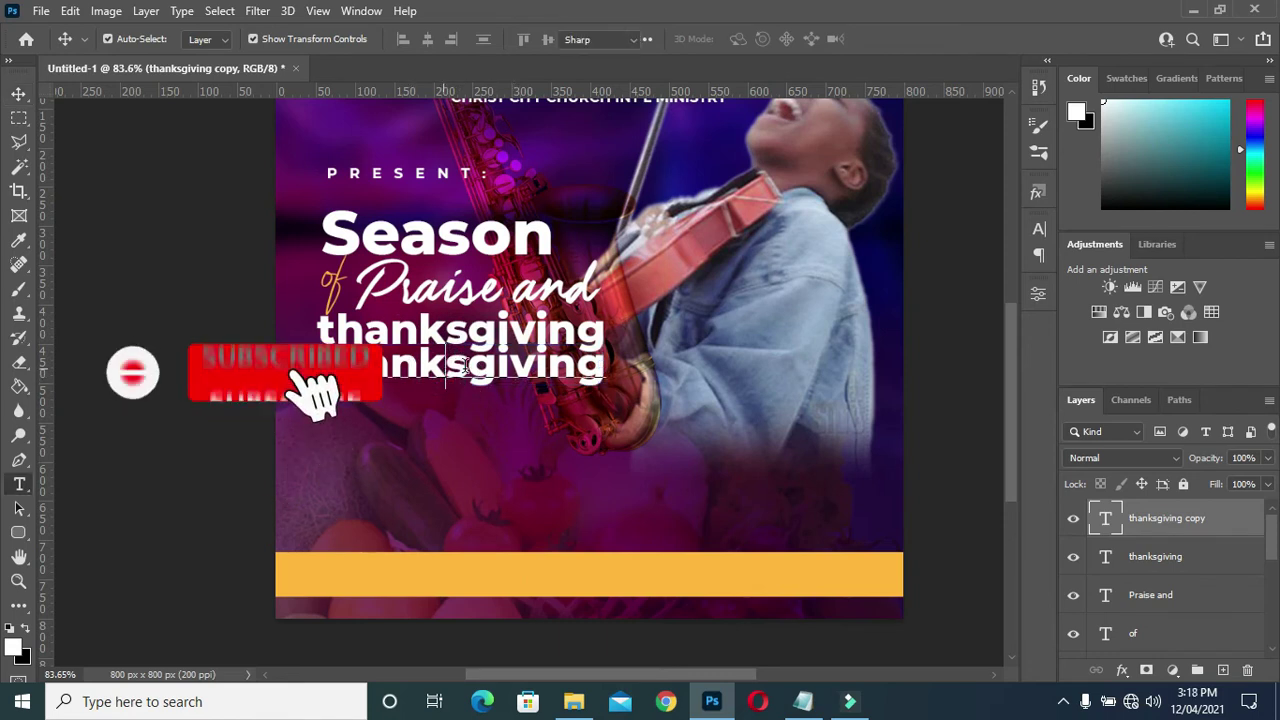
Replace the duplicated line's text with 'Service' copied from the notes
double_click(463, 367)
key("alt+Tab")
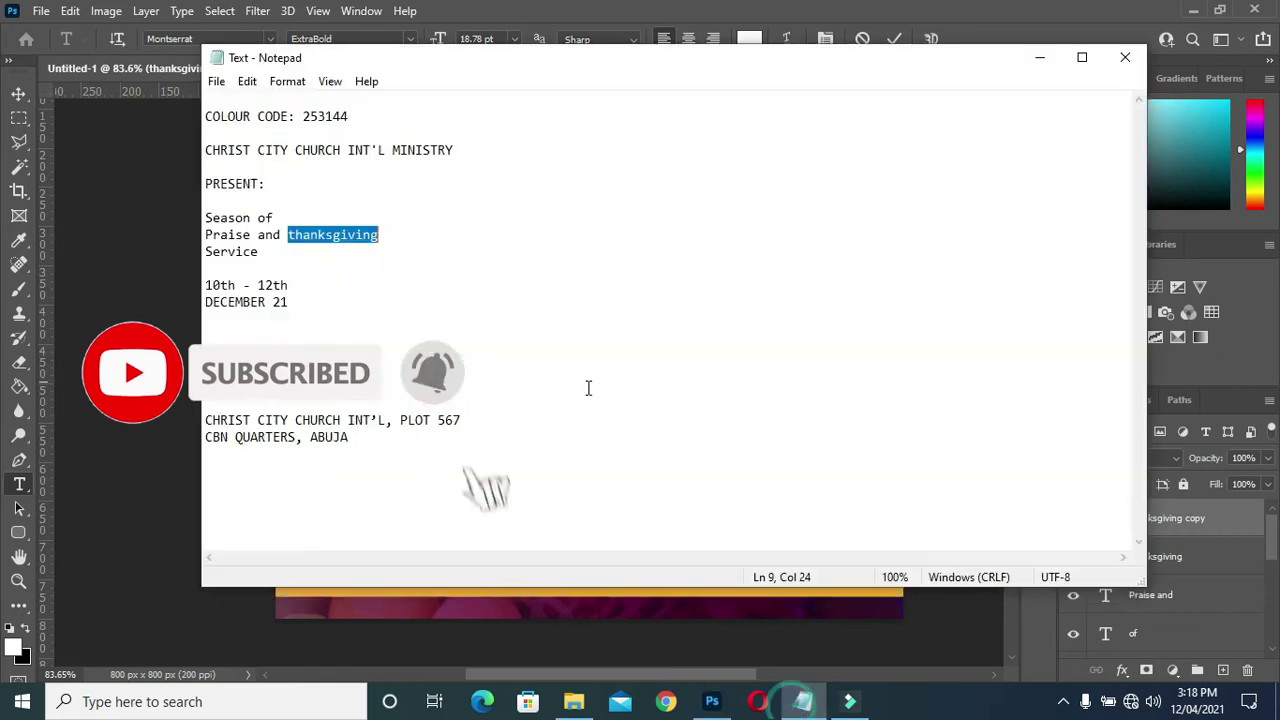
left_click_drag(262, 251, 203, 252)
key("ctrl+c")
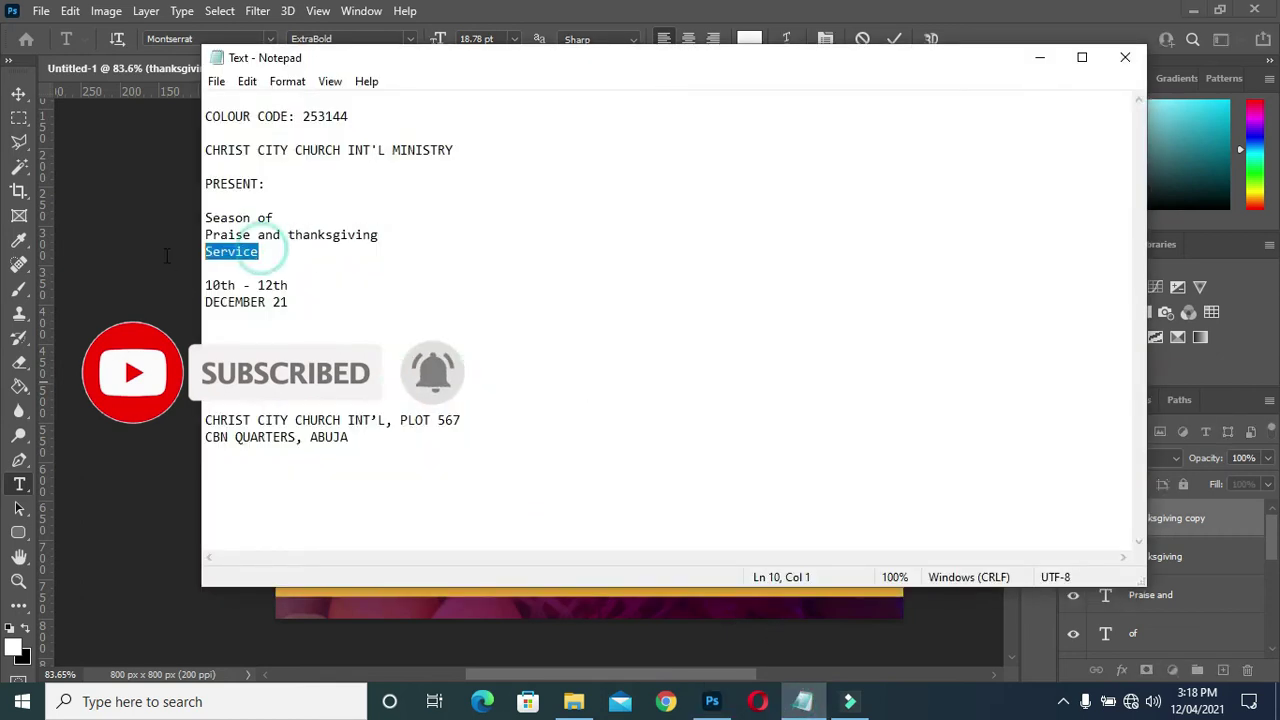
left_click(1040, 57)
key("ctrl+v")
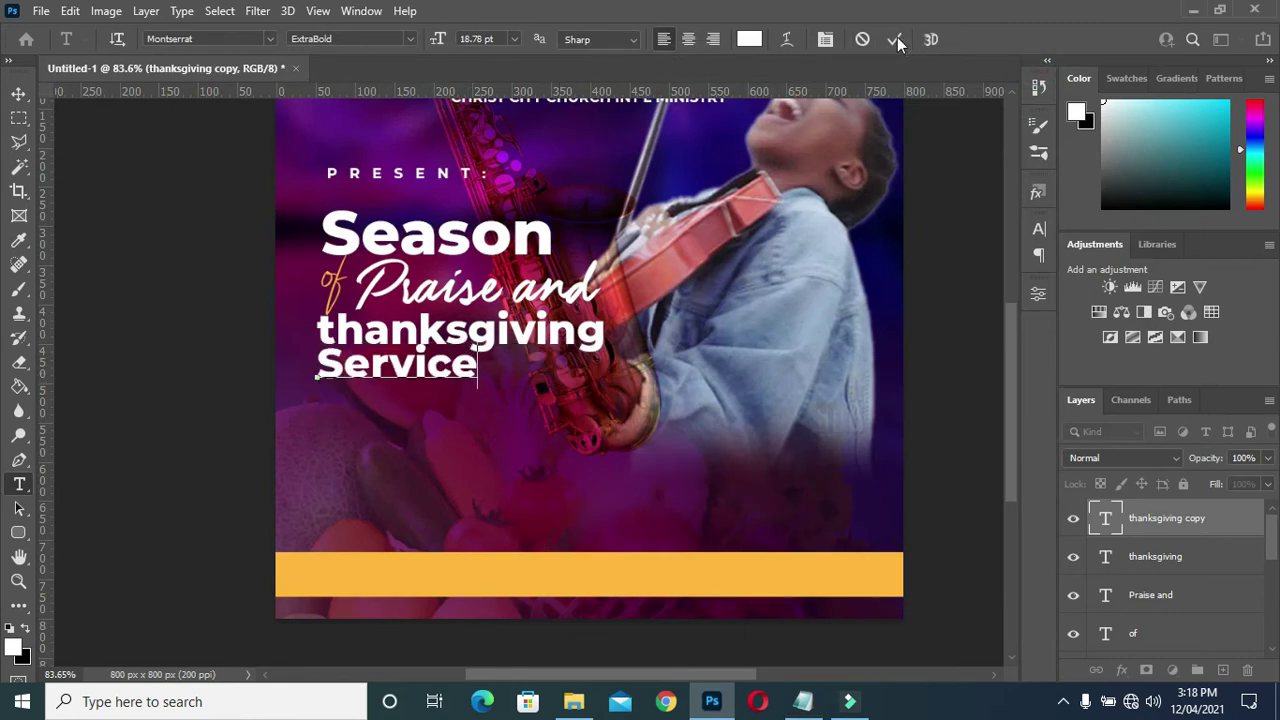
left_click(898, 40)
Capitalise 'thanksgiving' to 'Thanksgiving'
scroll(338, 340, "up", 1)
left_click_drag(337, 330, 316, 332)
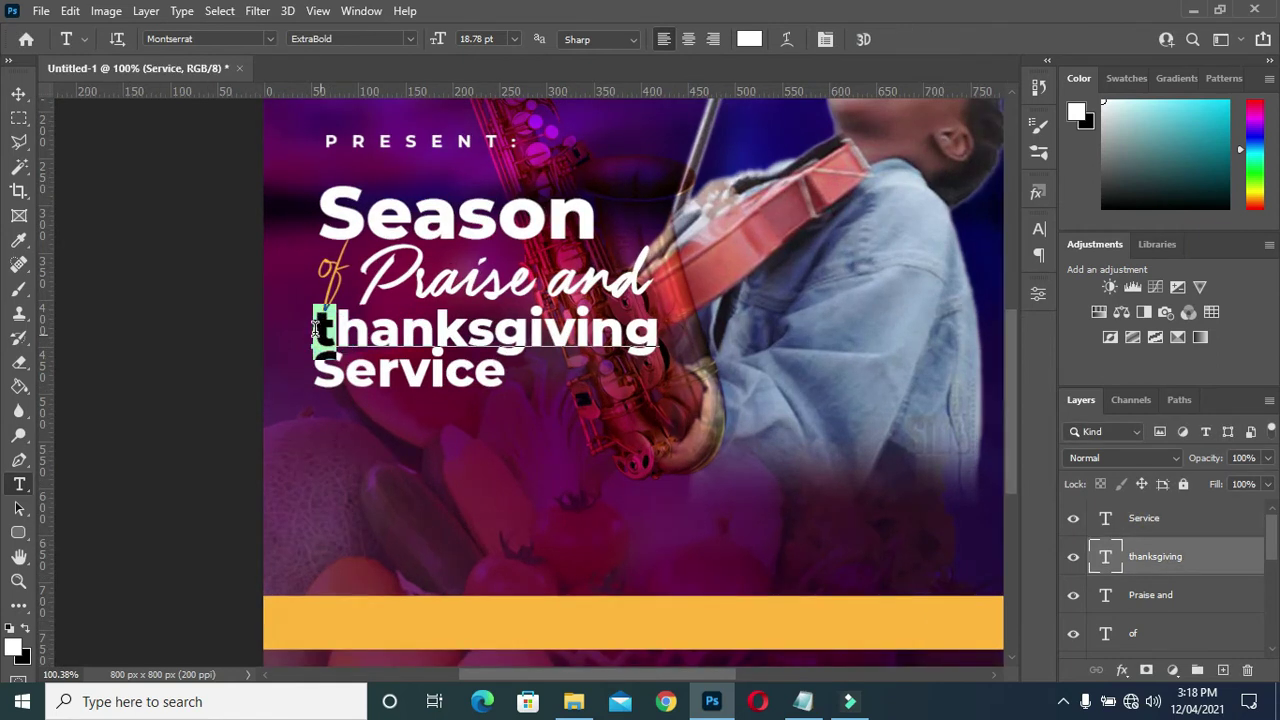
type("T")
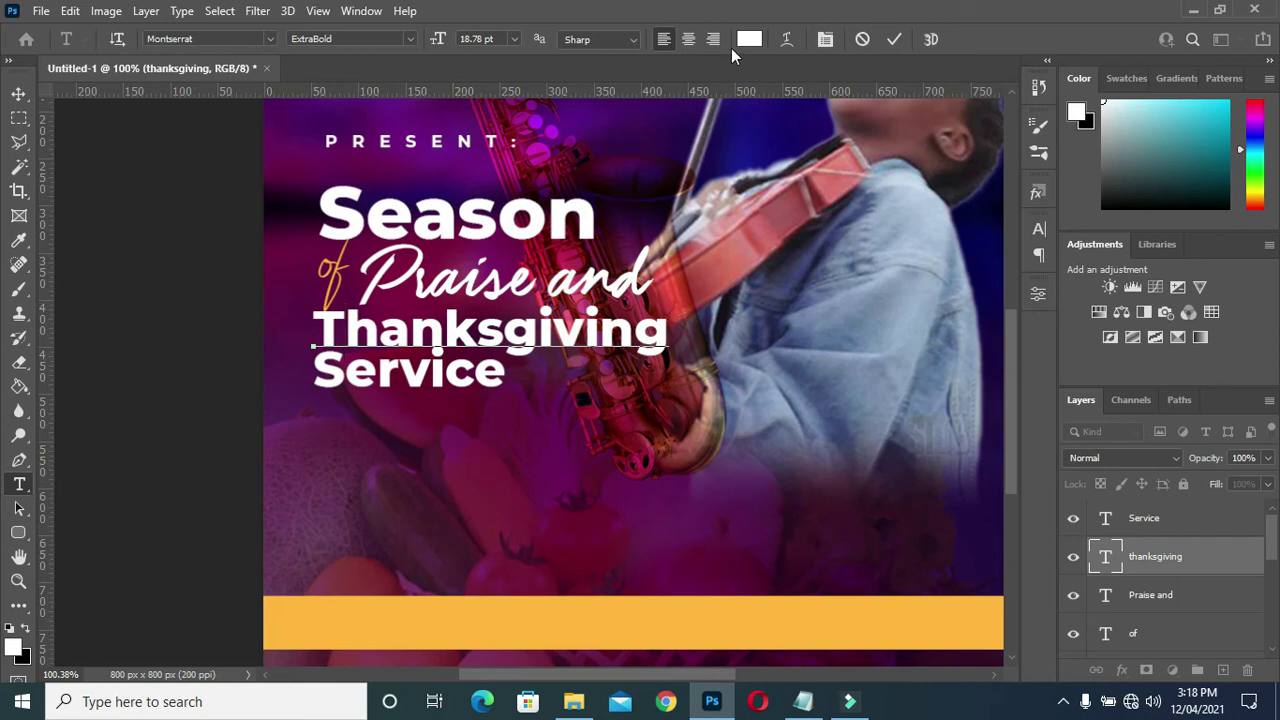
left_click(894, 39)
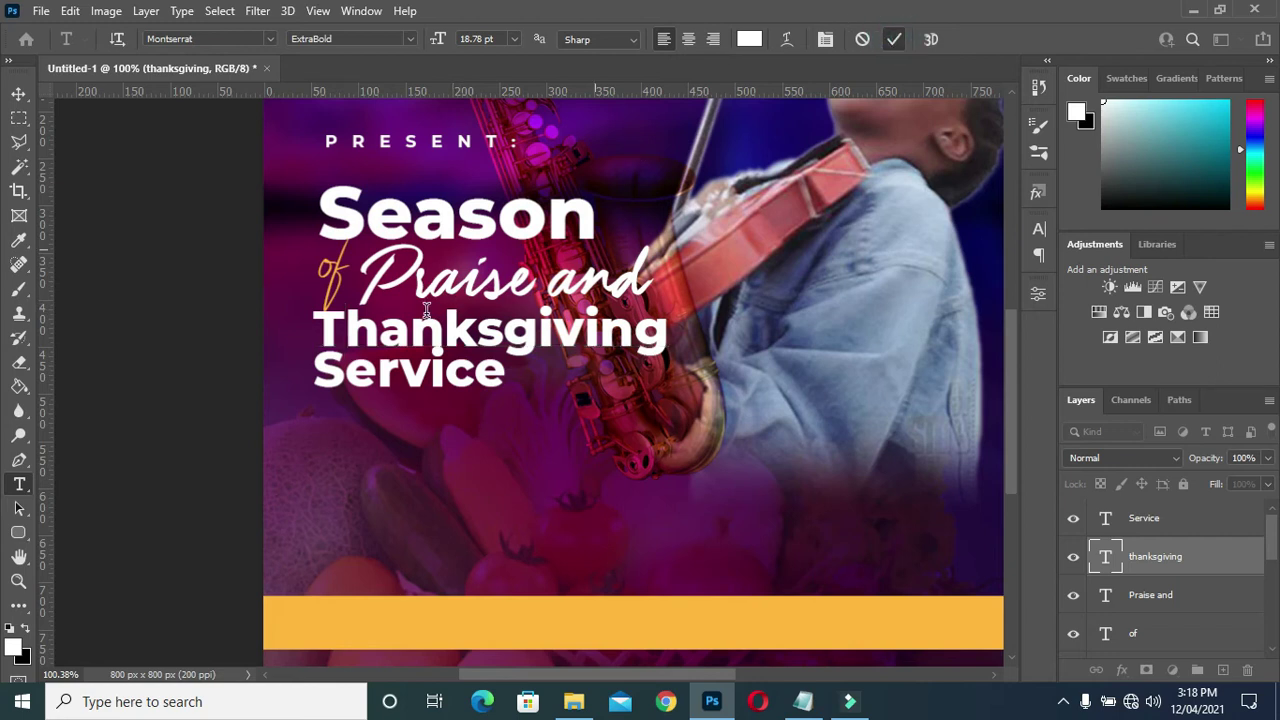
scroll(425, 313, "down", 1)
scroll(425, 313, "down", 1)
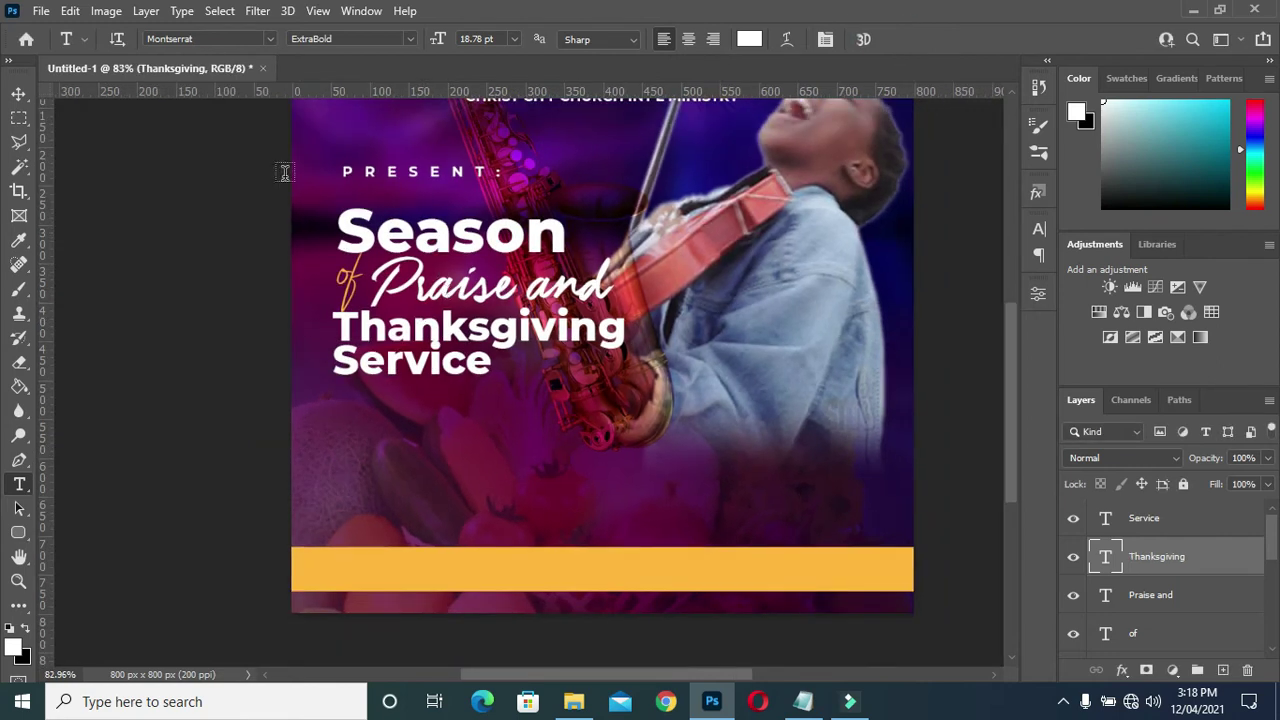
Colour Thanksgiving orange ffb636, sampled from the bottom bar
left_click(18, 93)
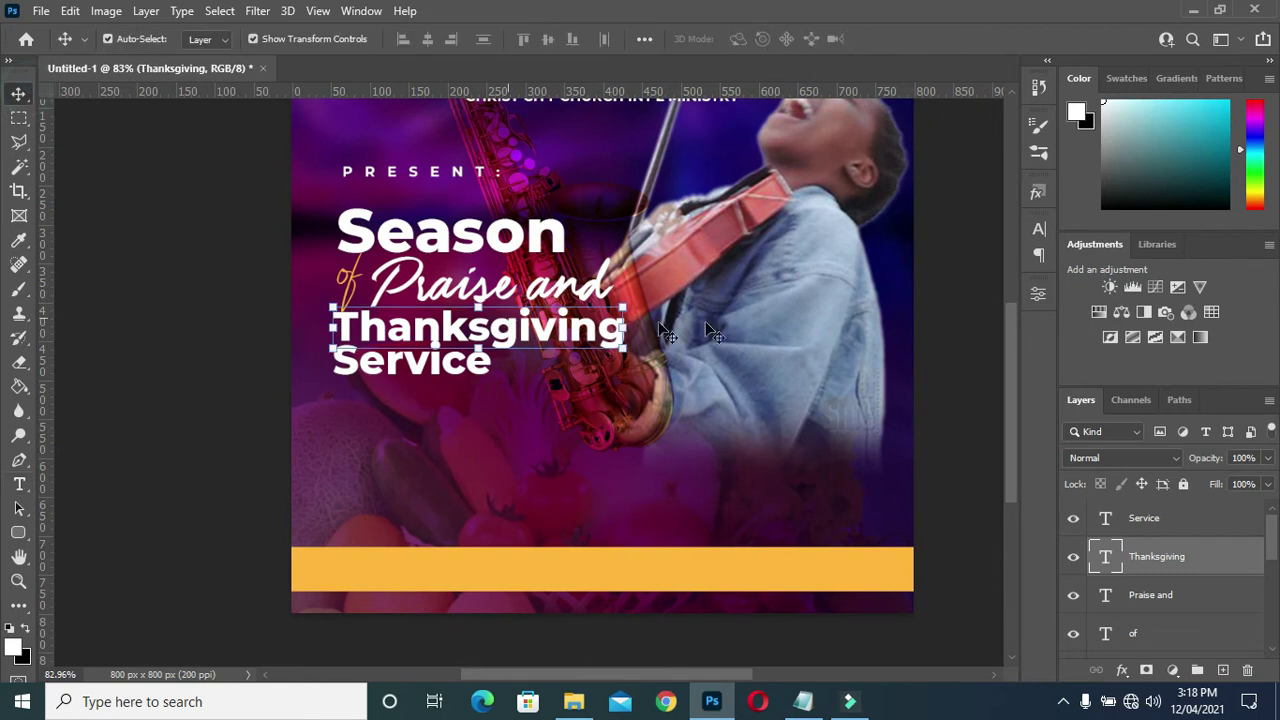
key("t")
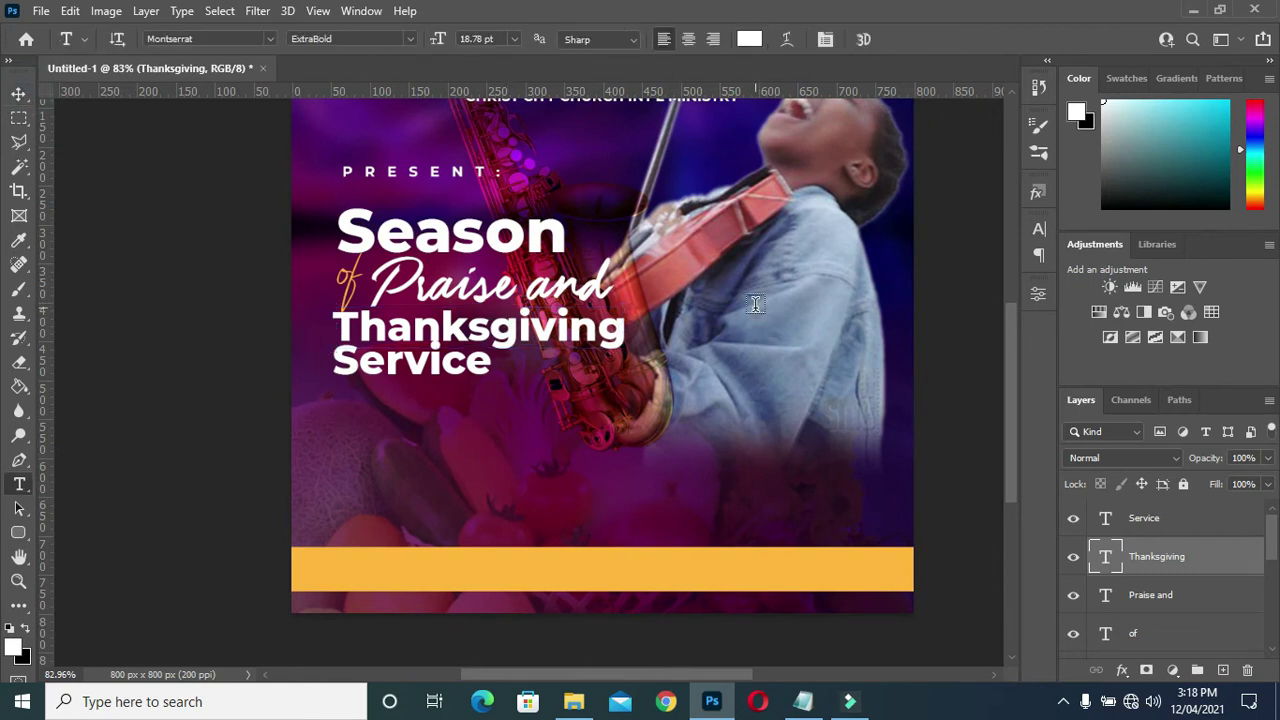
left_click(748, 40)
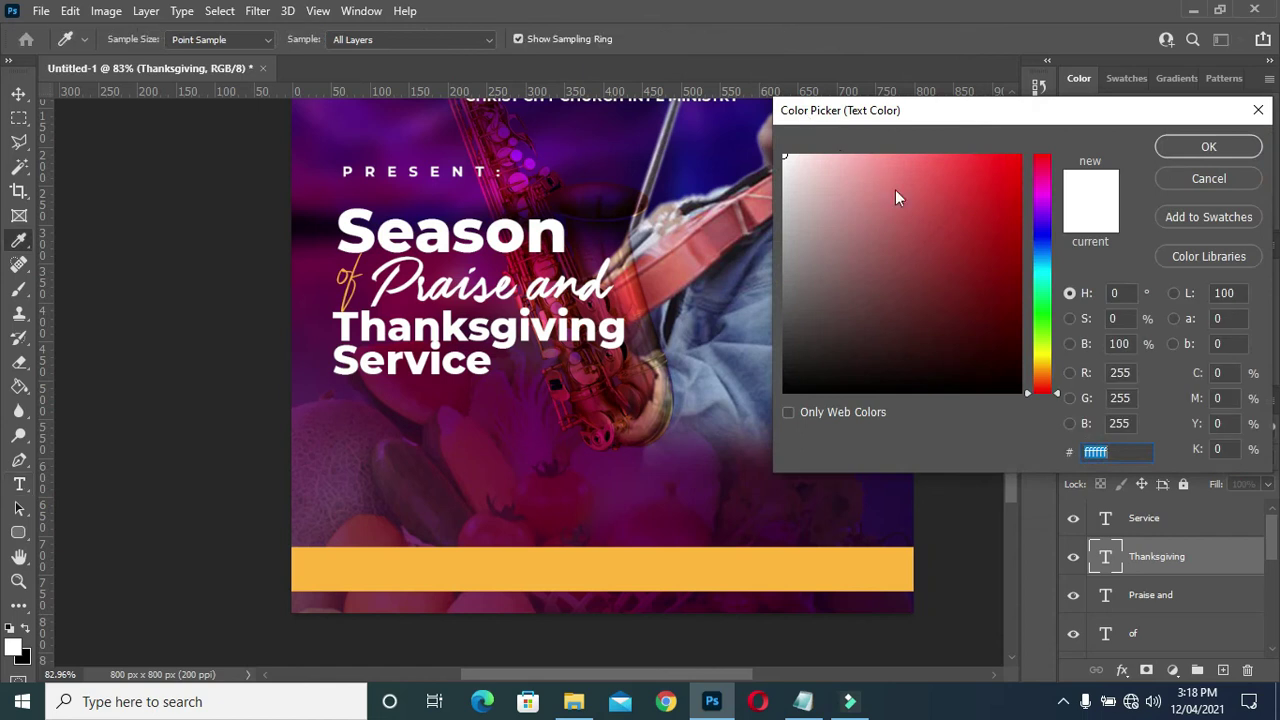
left_click(743, 574)
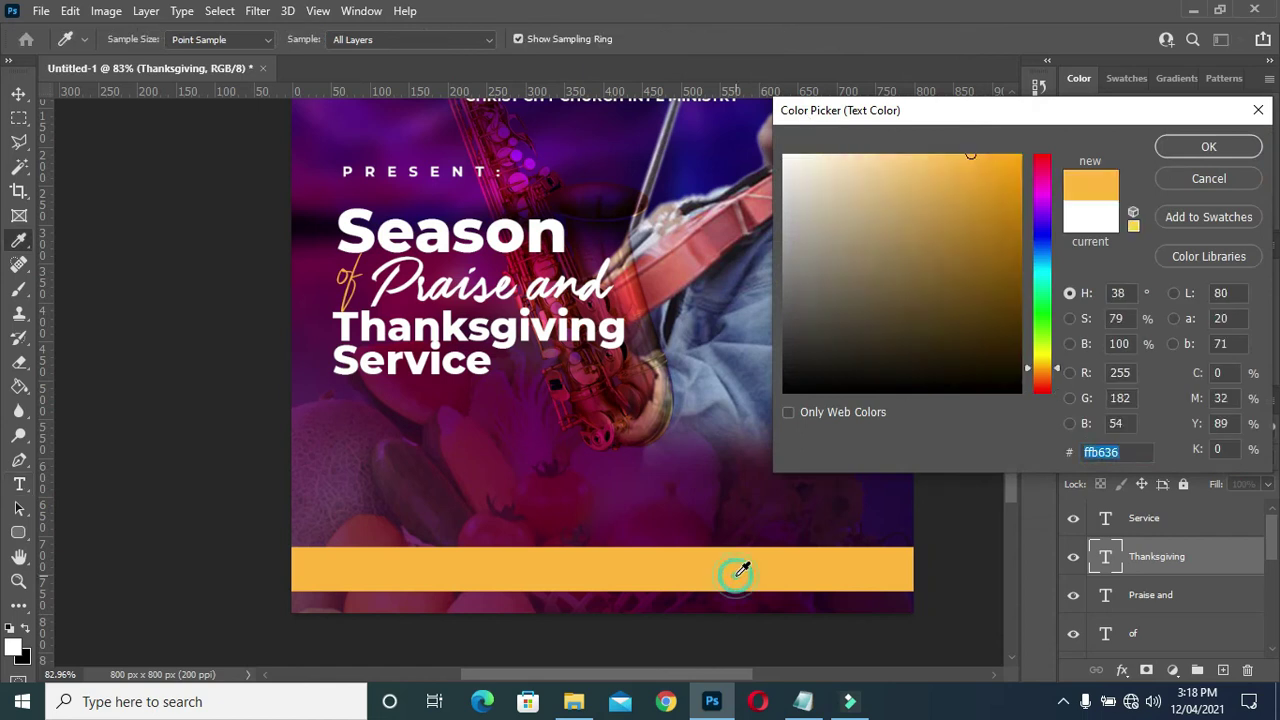
left_click(1243, 146)
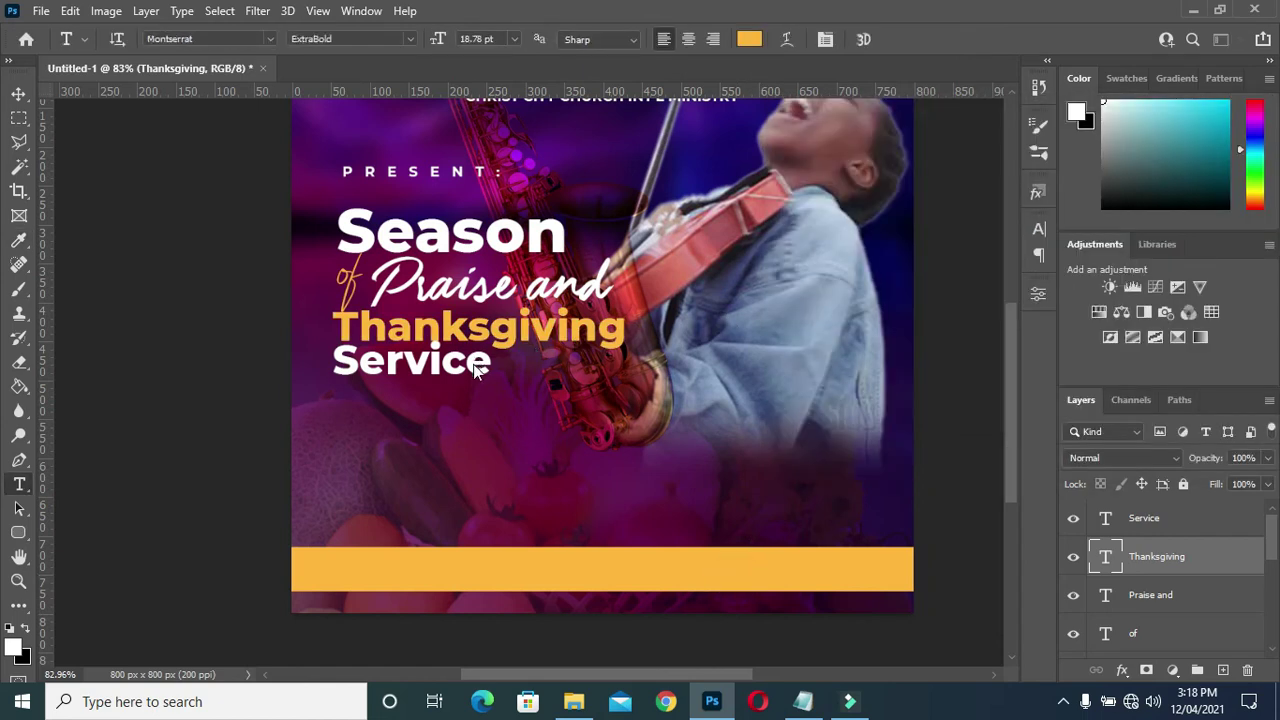
Colour the Service line the same orange, sampled from Thanksgiving
left_click(482, 372, "ctrl")
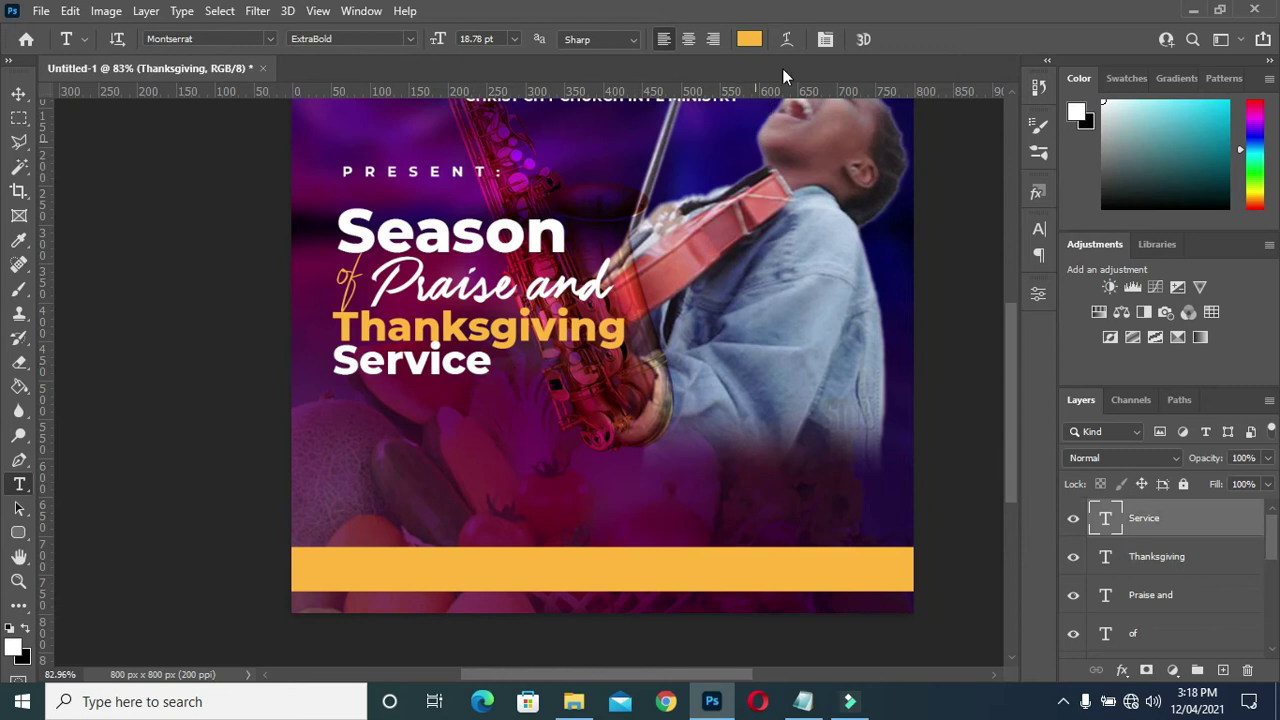
left_click(749, 40)
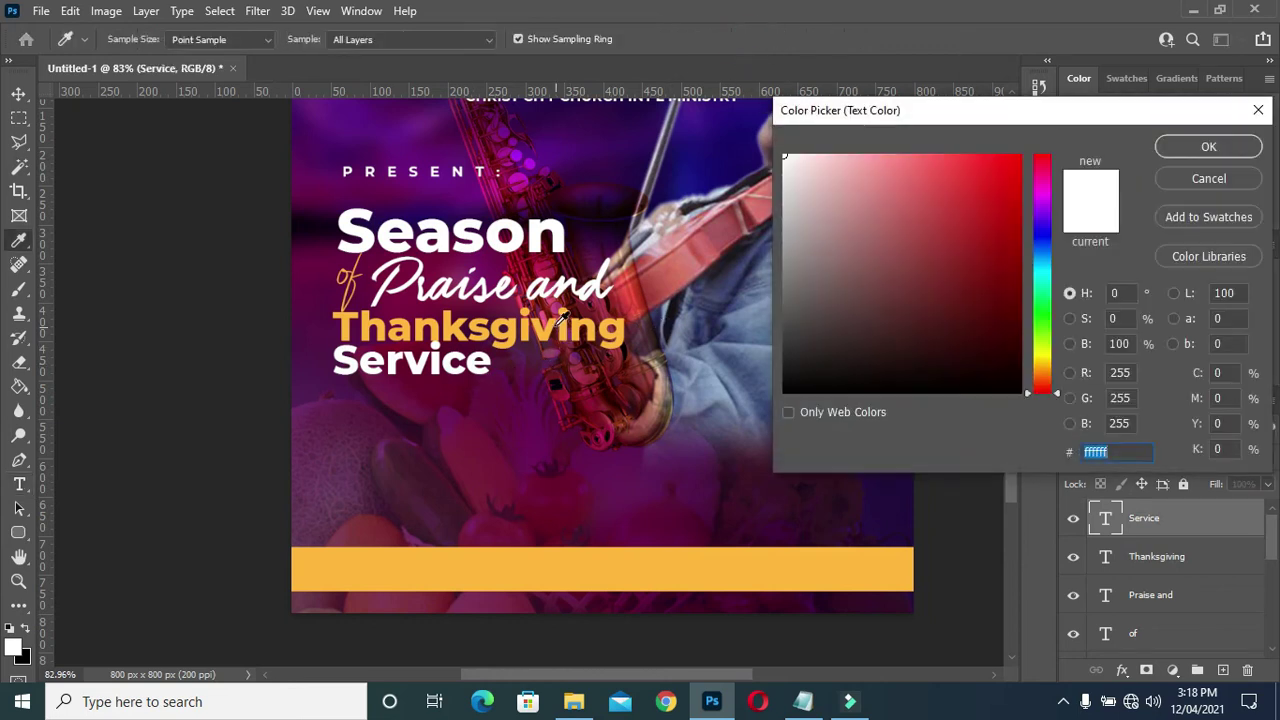
left_click(557, 318)
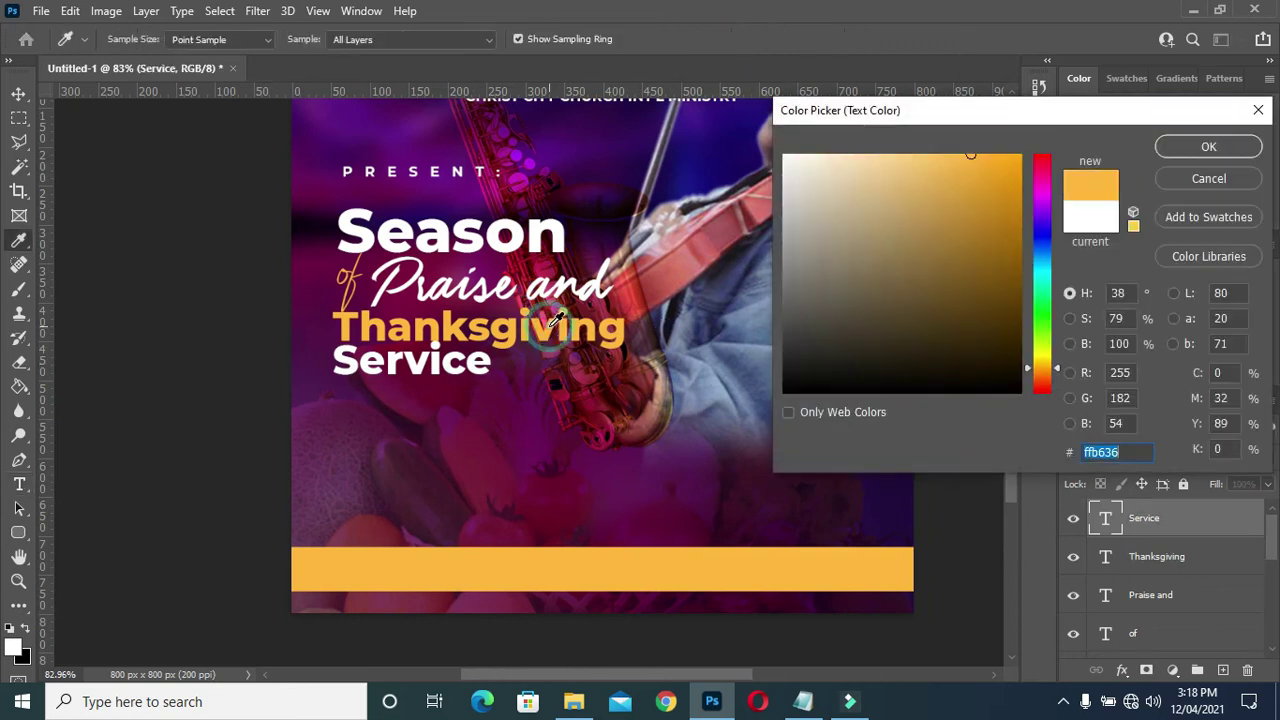
left_click(1210, 146)
scroll(562, 318, "down", 2)
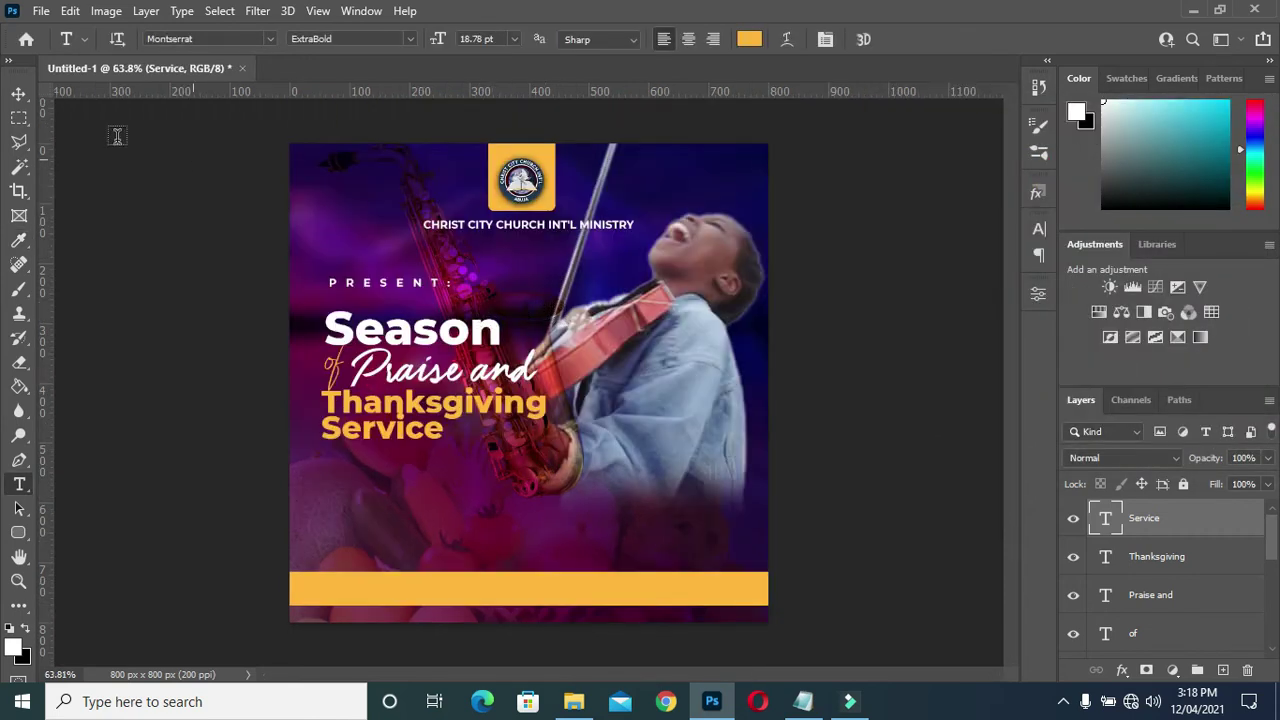
left_click(17, 95)
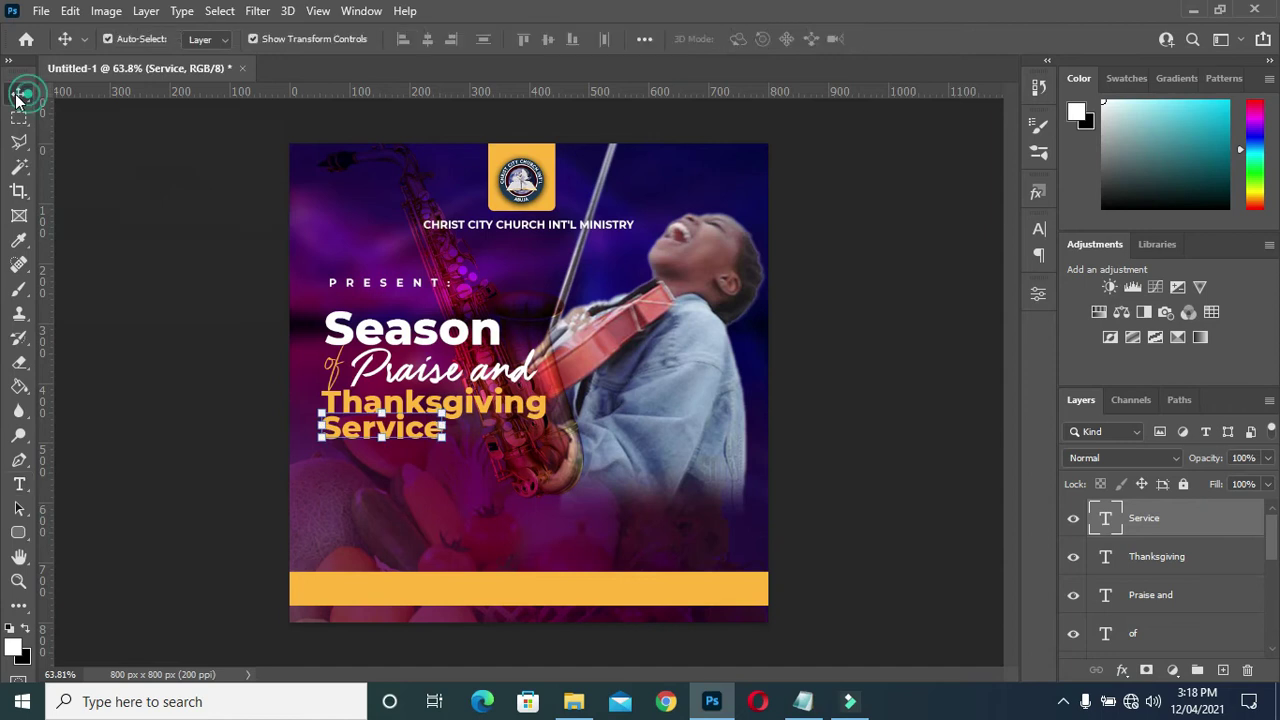
Copy '10th - 12th' from the notes and place a duplicate of Service below the heading
left_click(806, 704)
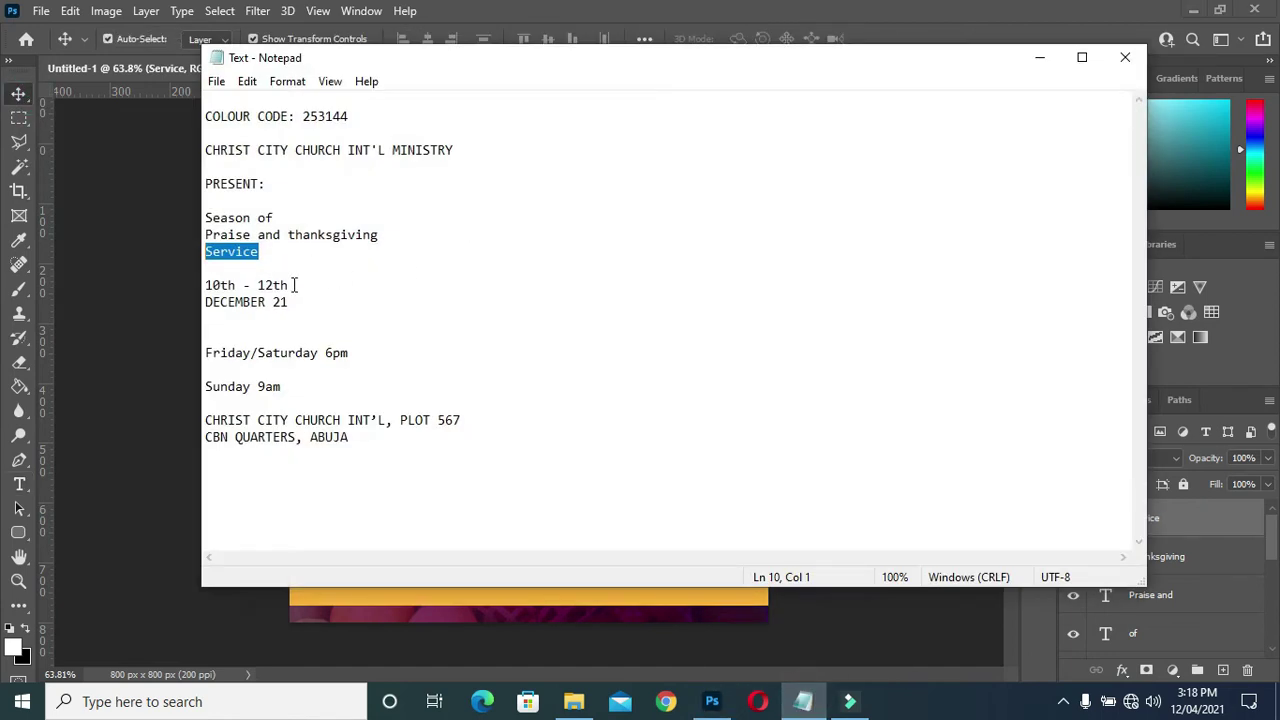
left_click_drag(294, 285, 206, 285)
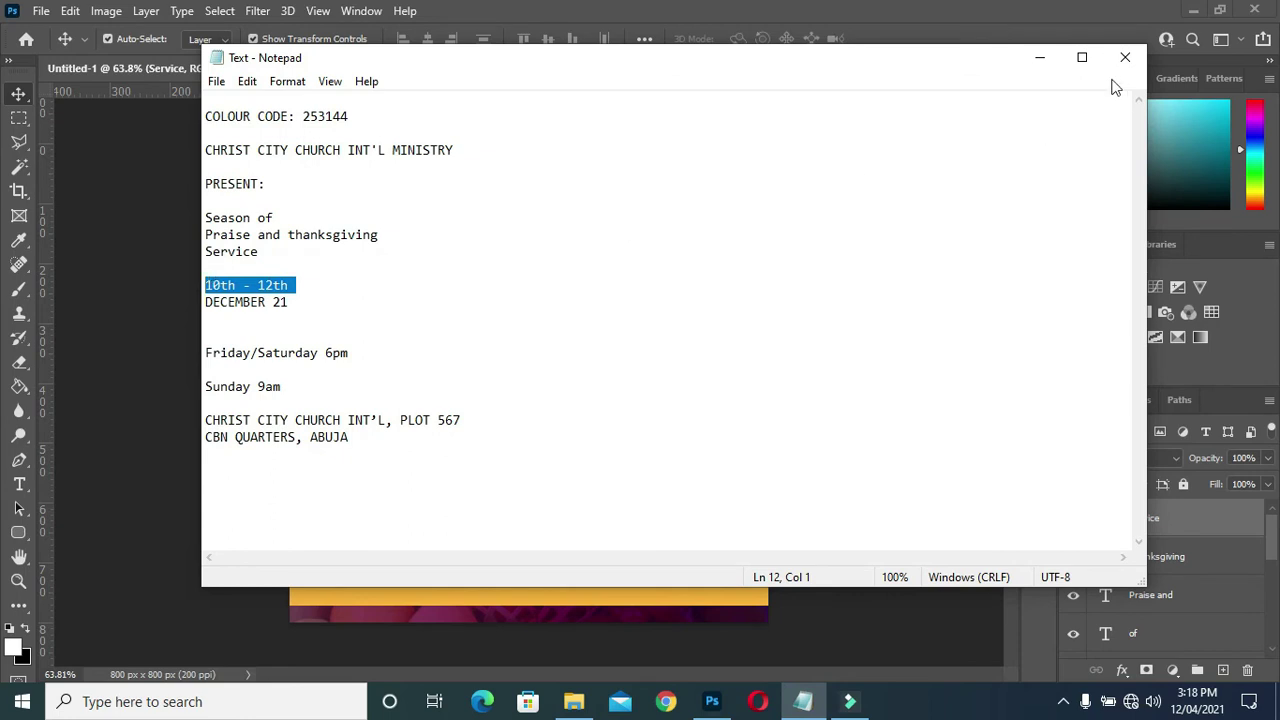
left_click(1040, 57)
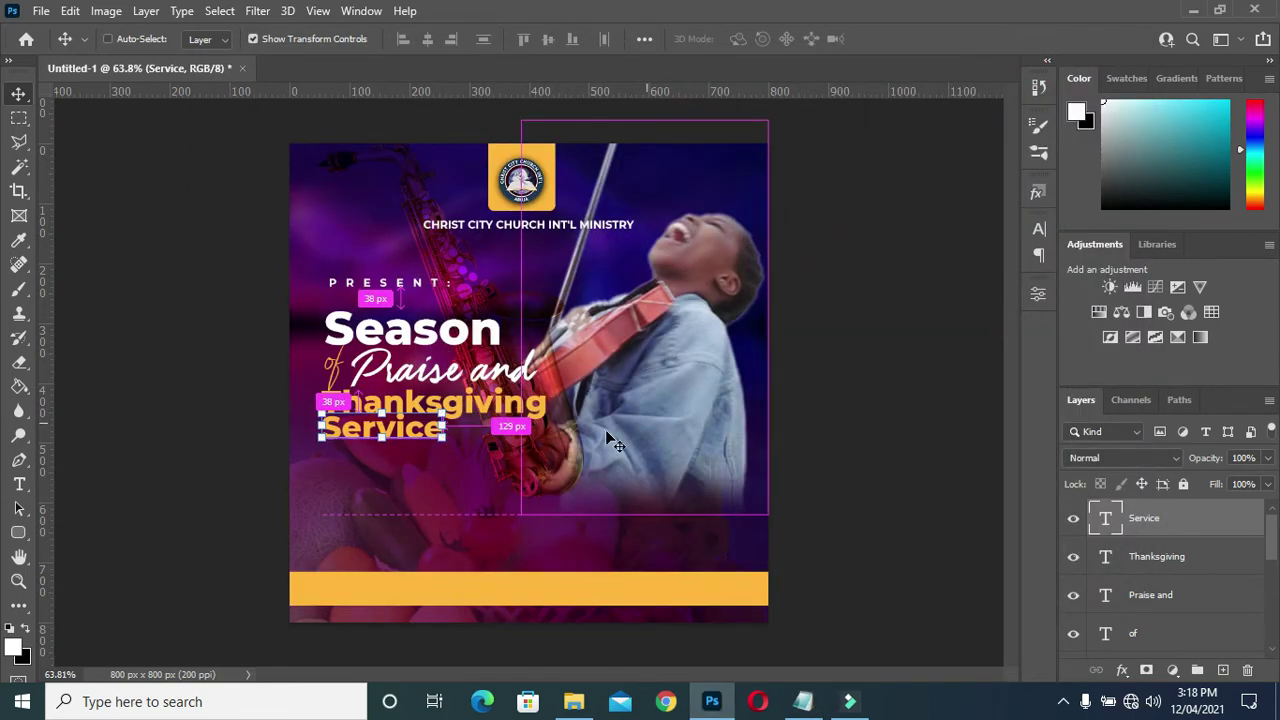
key("ctrl+j")
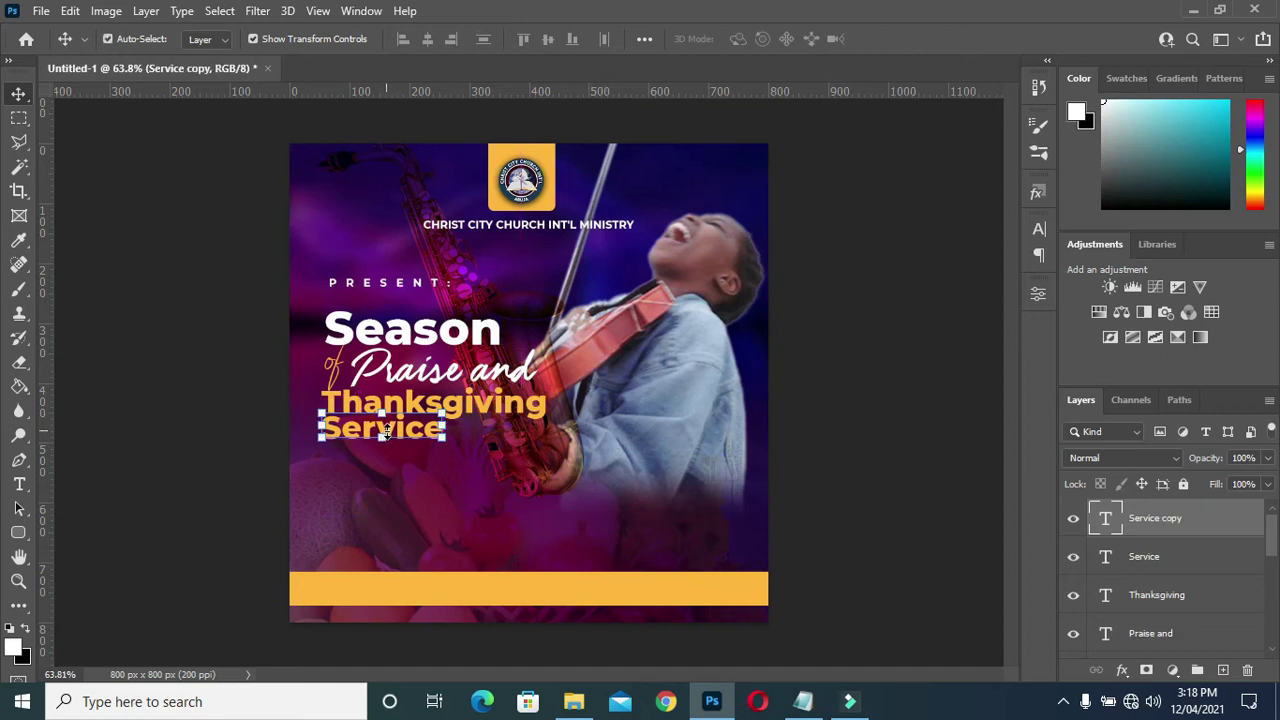
left_click_drag(403, 428, 468, 494)
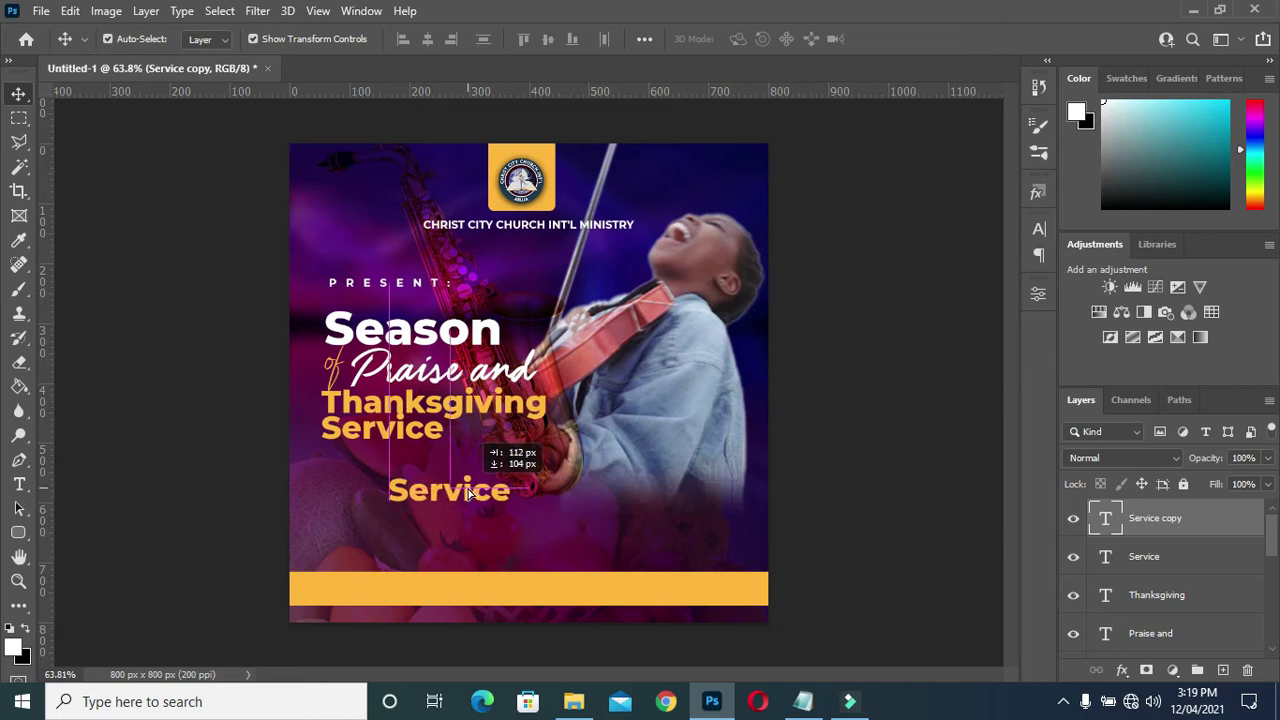
left_click_drag(468, 494, 468, 494)
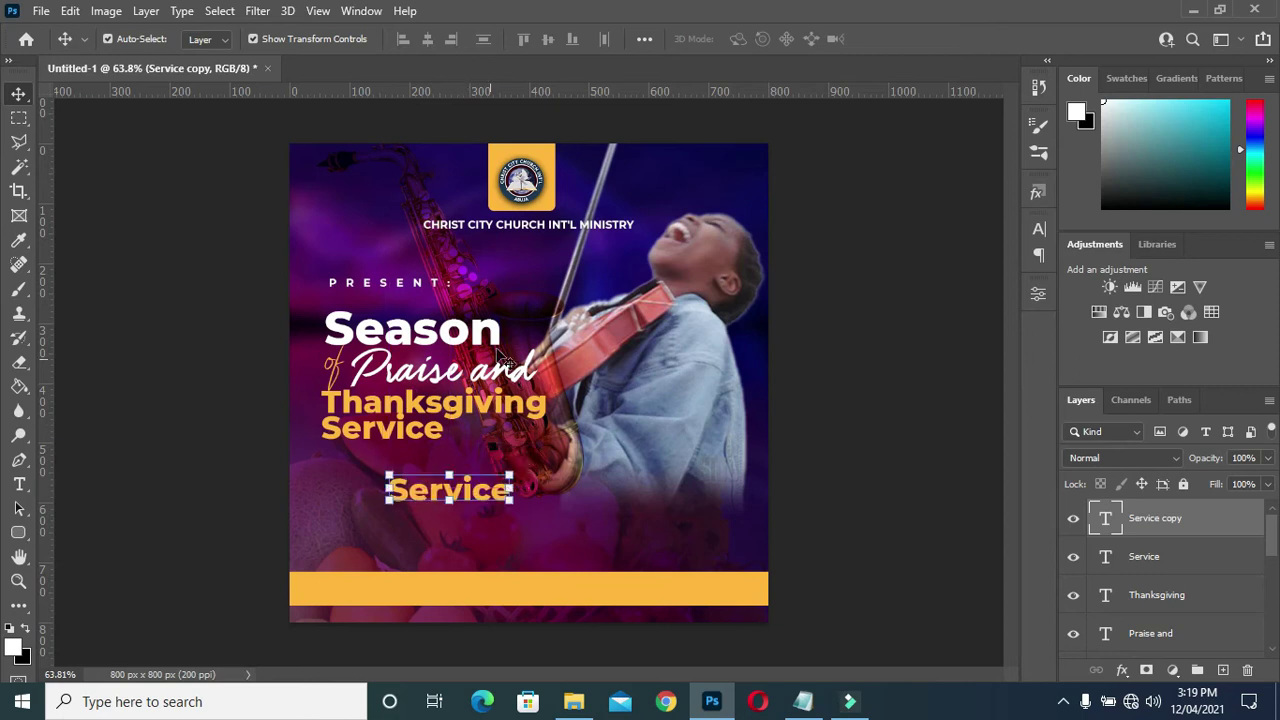
Replace the duplicate's text with '10th - 12th' and colour it white
left_click(803, 701)
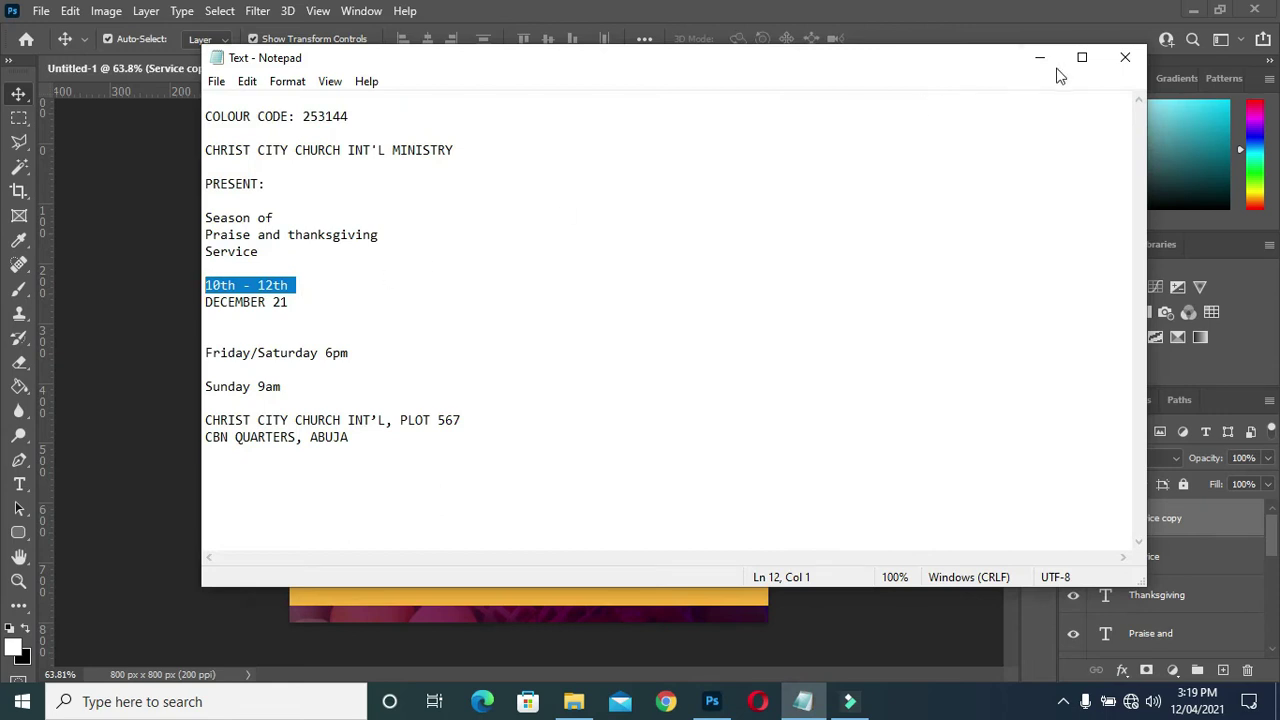
left_click(1039, 57)
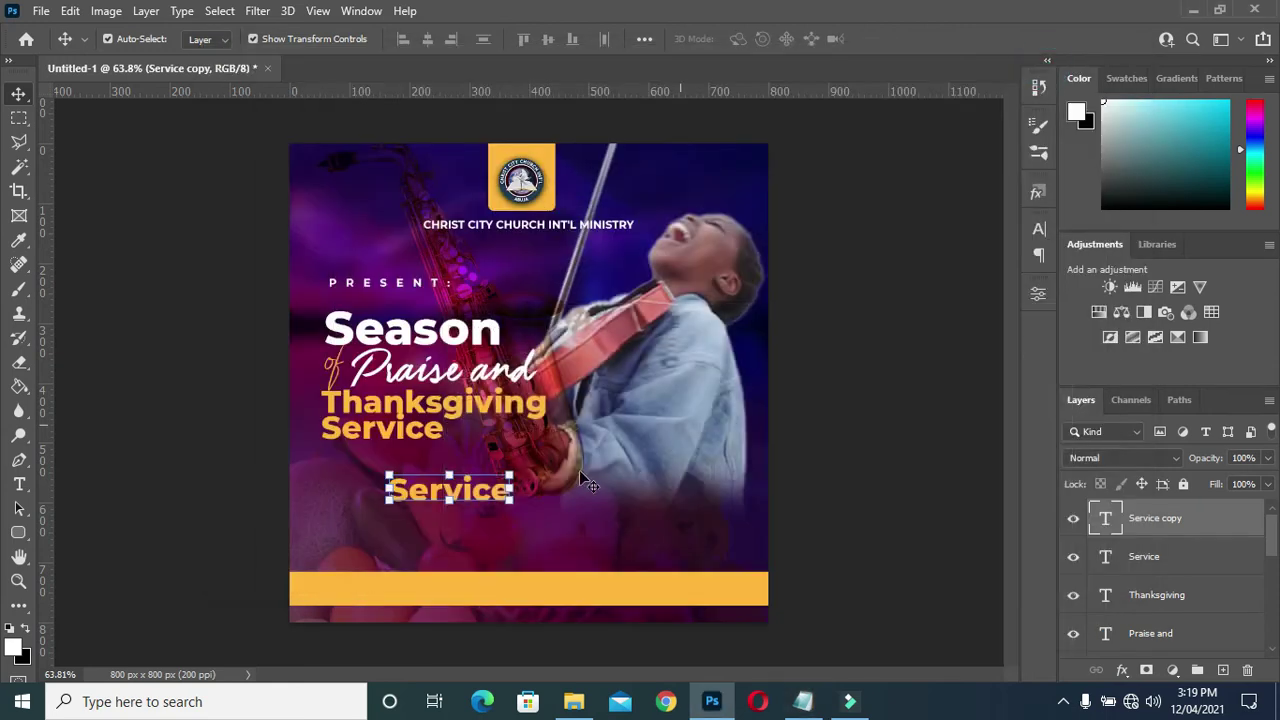
double_click(478, 489)
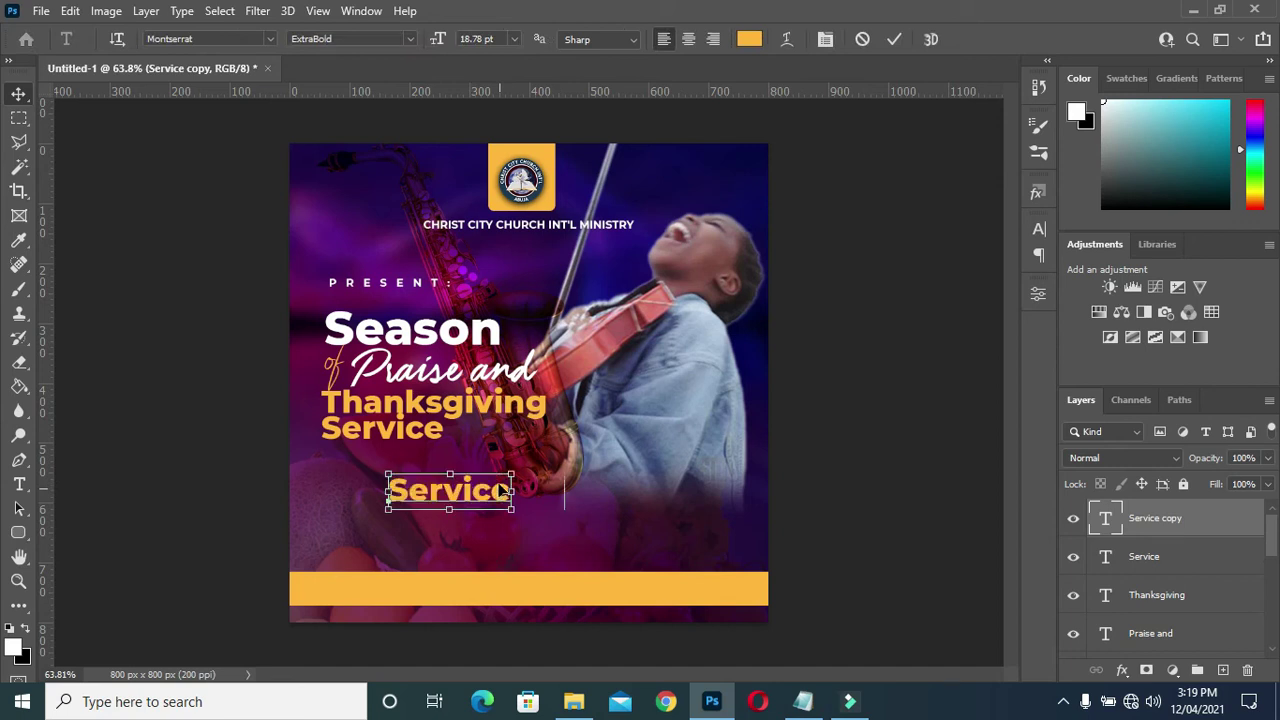
key("ctrl+v")
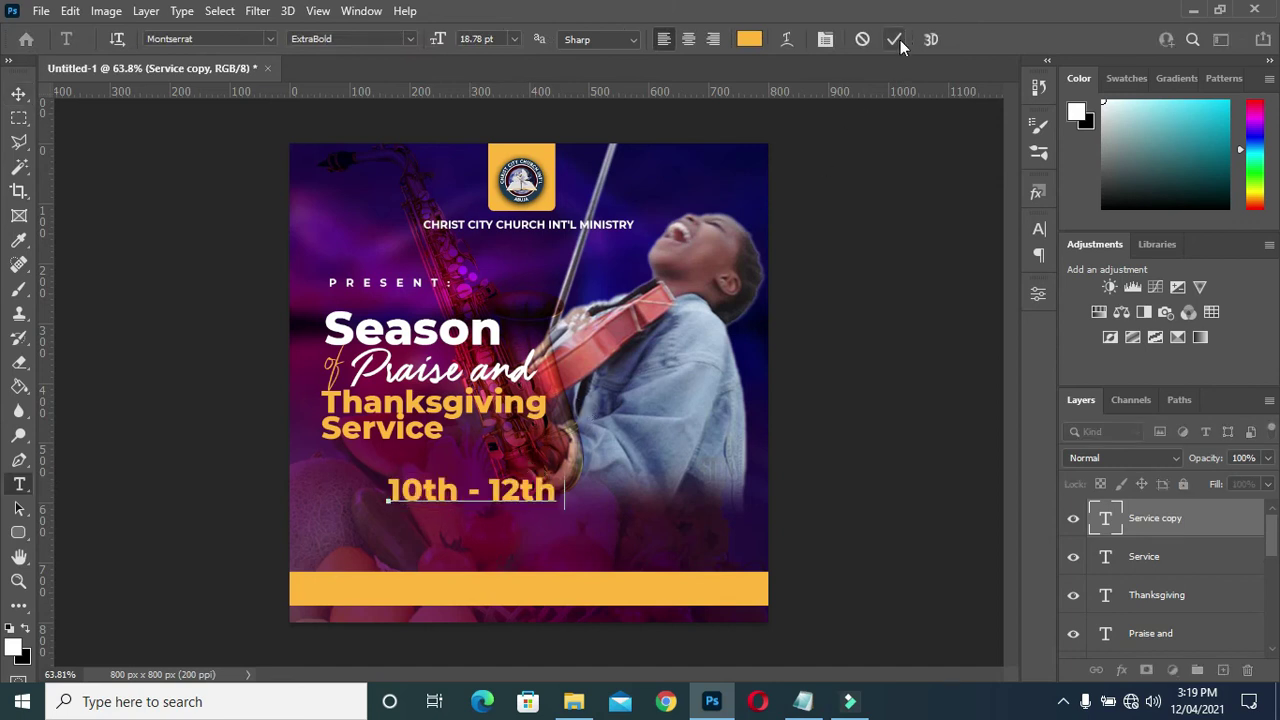
left_click(897, 39)
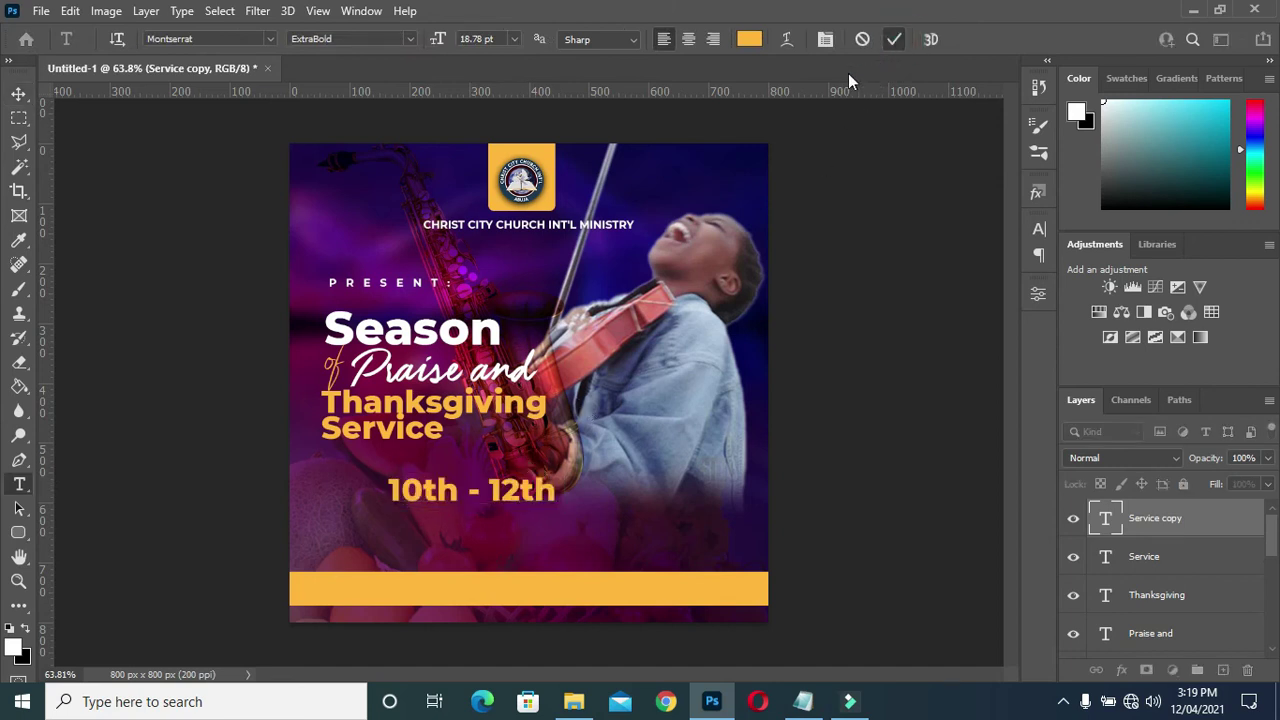
left_click(749, 39)
left_click(798, 168)
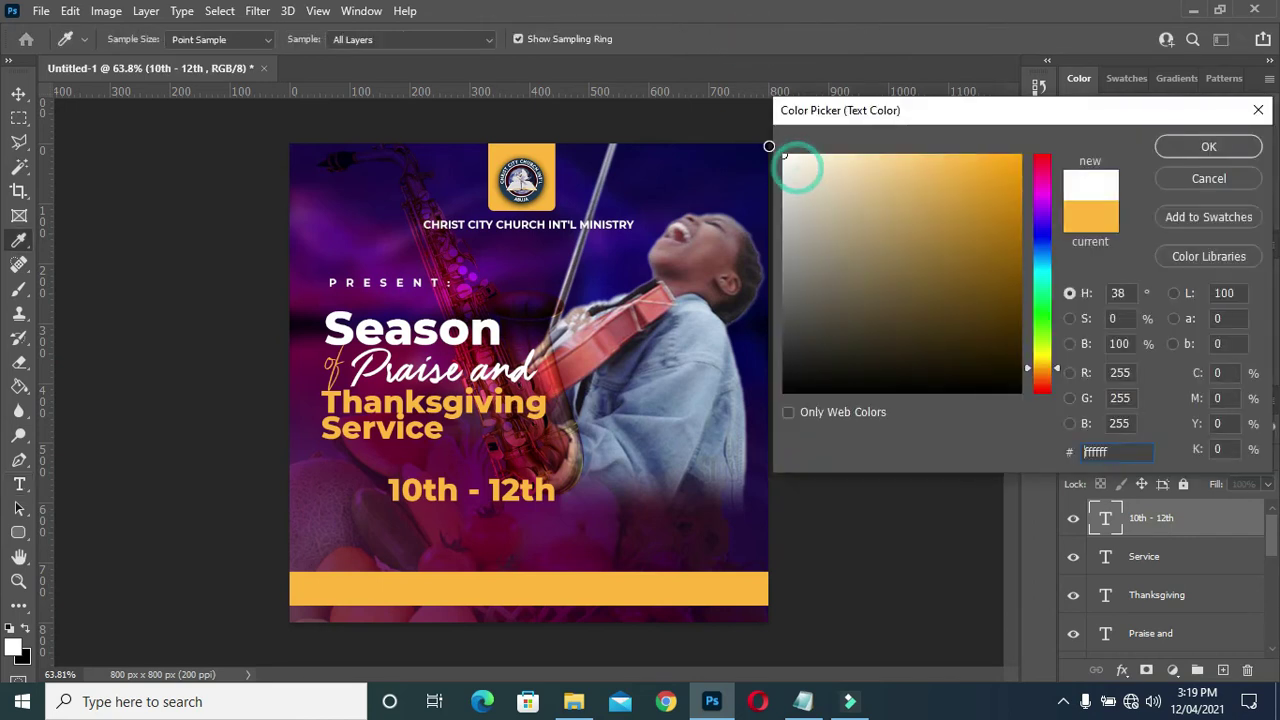
left_click(1208, 146)
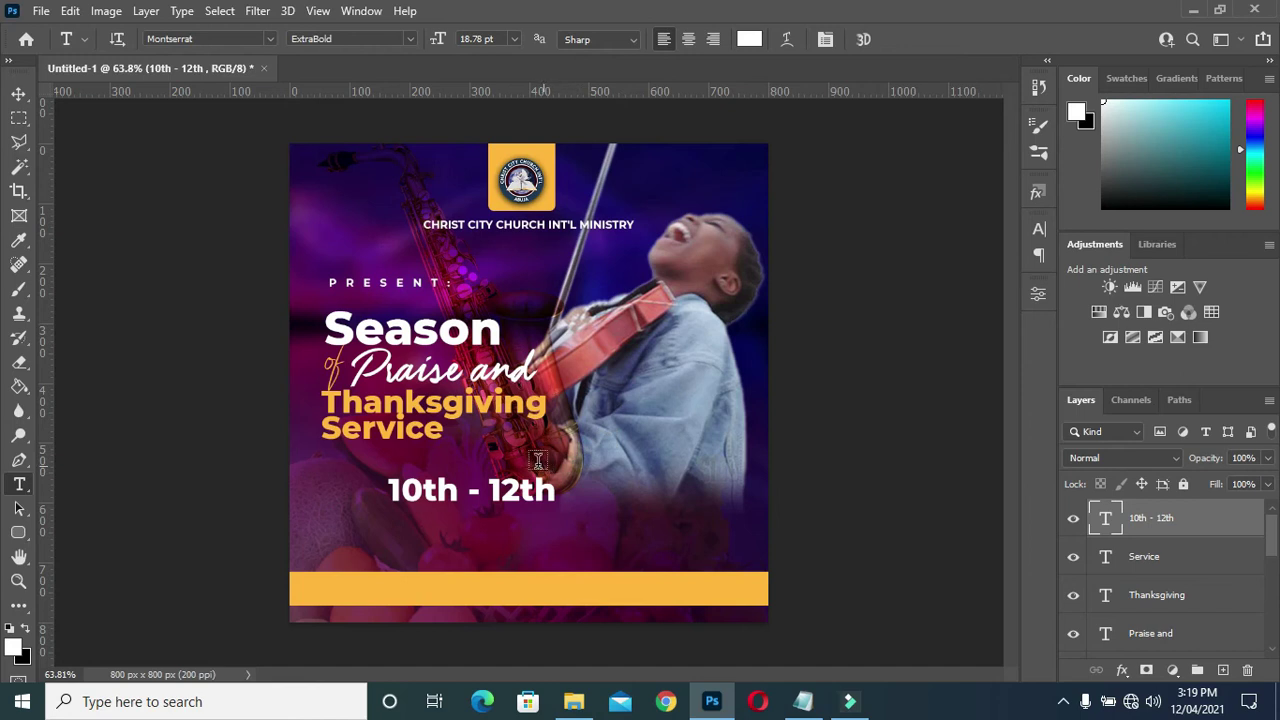
Shrink the 10th - 12th date text slightly with Free Transform
left_click(18, 93)
scroll(528, 492, "up", 3)
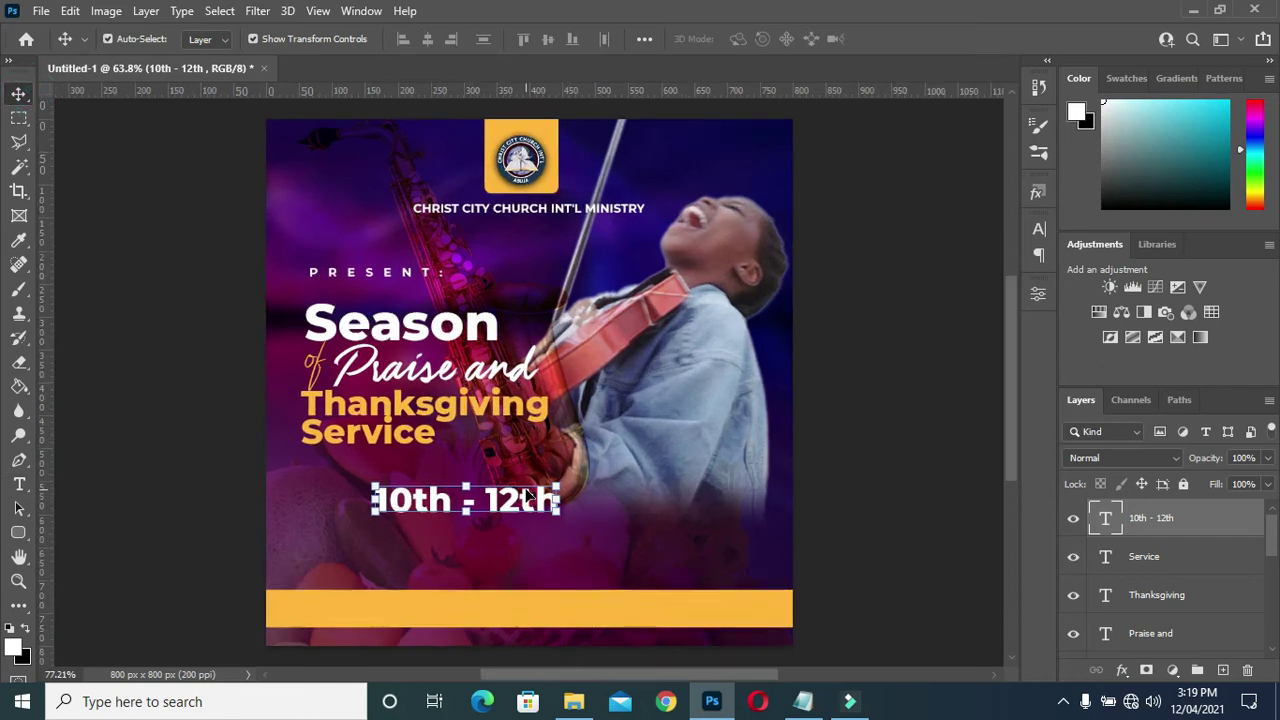
left_click_drag(566, 516, 536, 521)
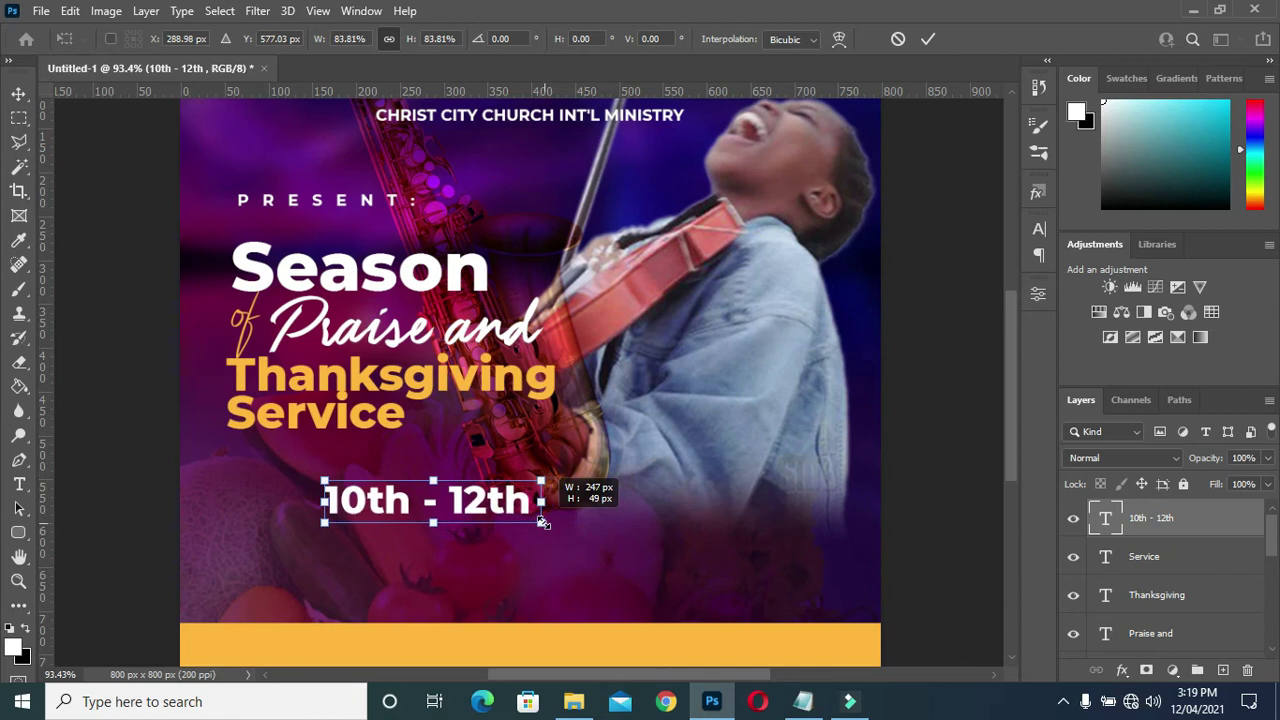
left_click(930, 41)
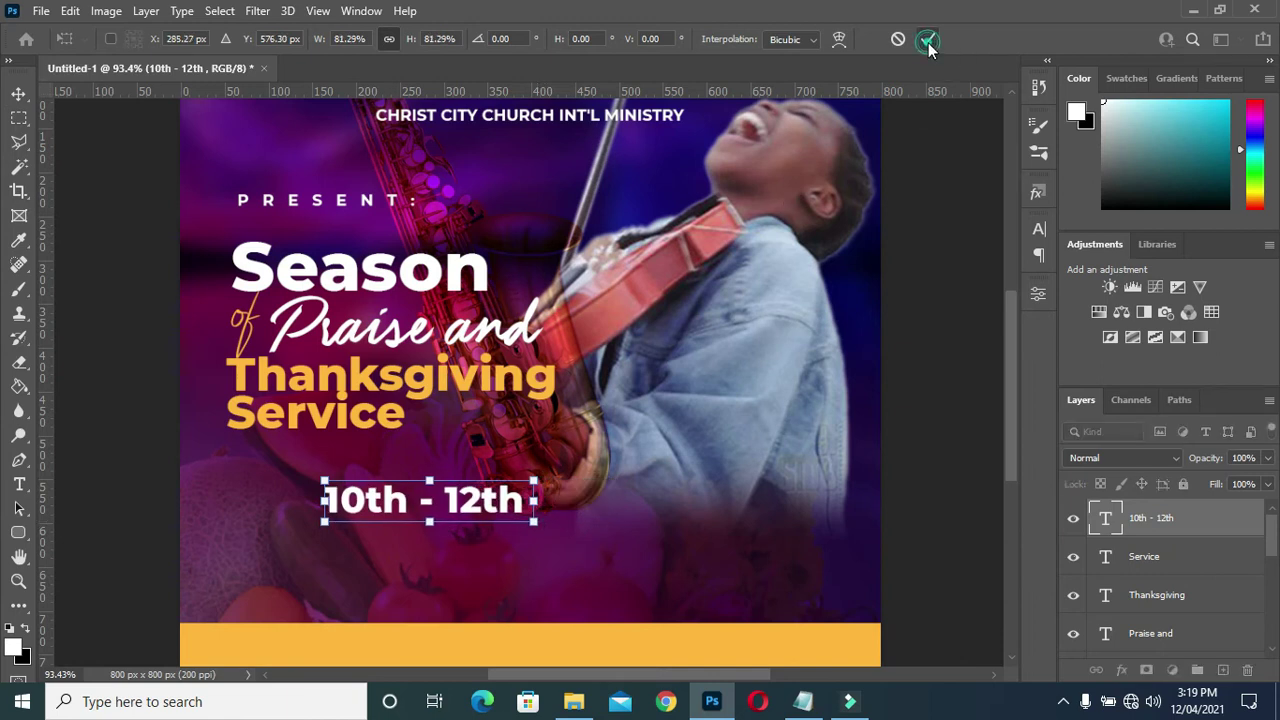
scroll(586, 452, "down", 1)
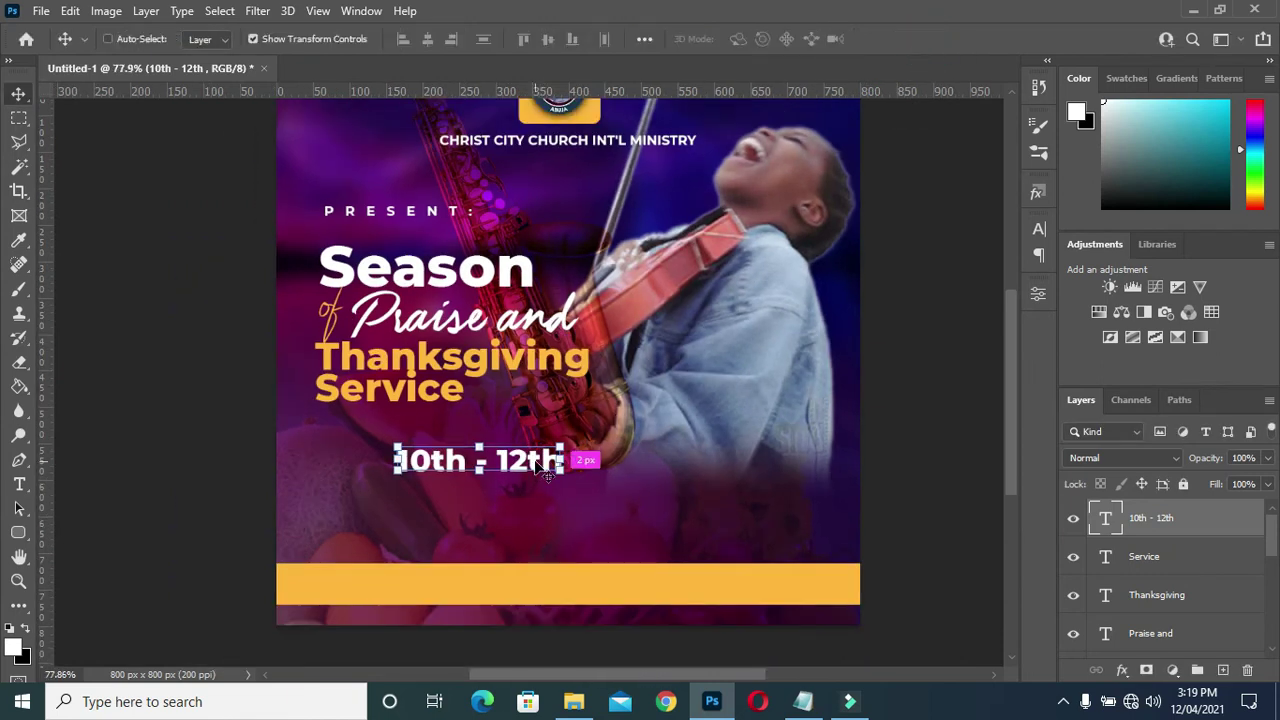
Duplicate the date line just below the original and change its text to DECEMBER 21
key("ctrl+j")
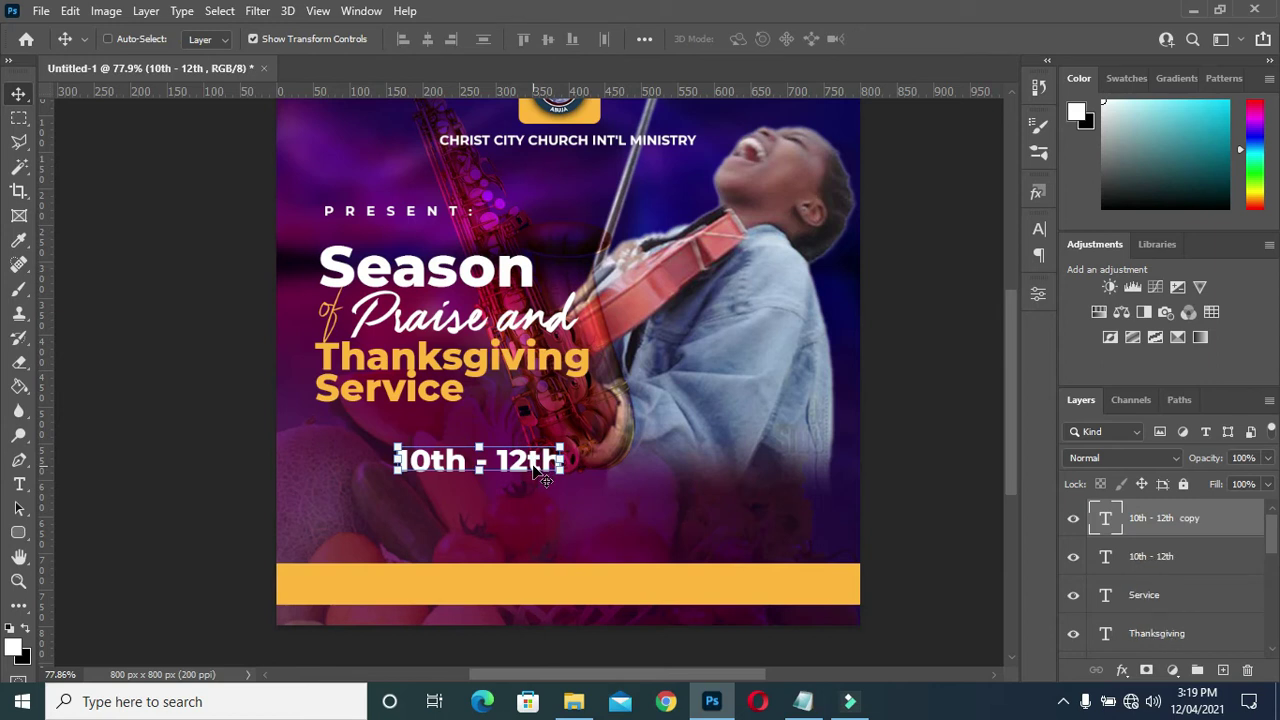
left_click_drag(523, 473, 519, 492)
key("t")
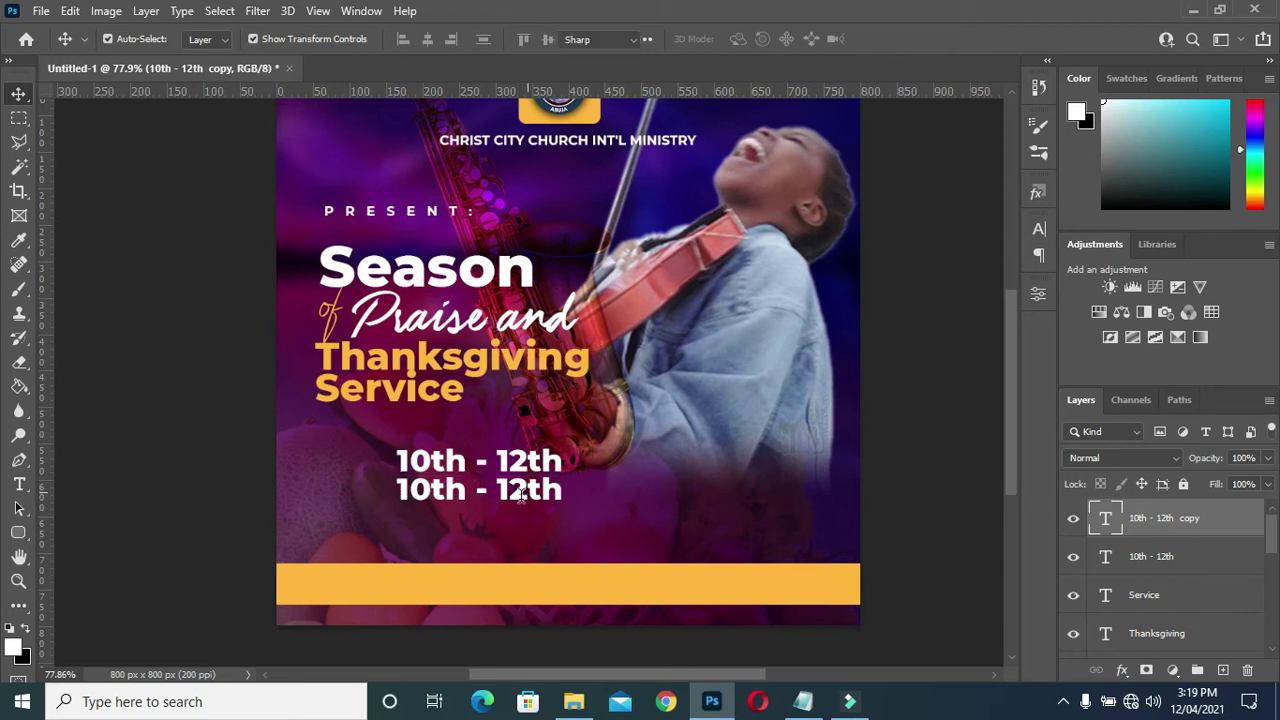
left_click(511, 488)
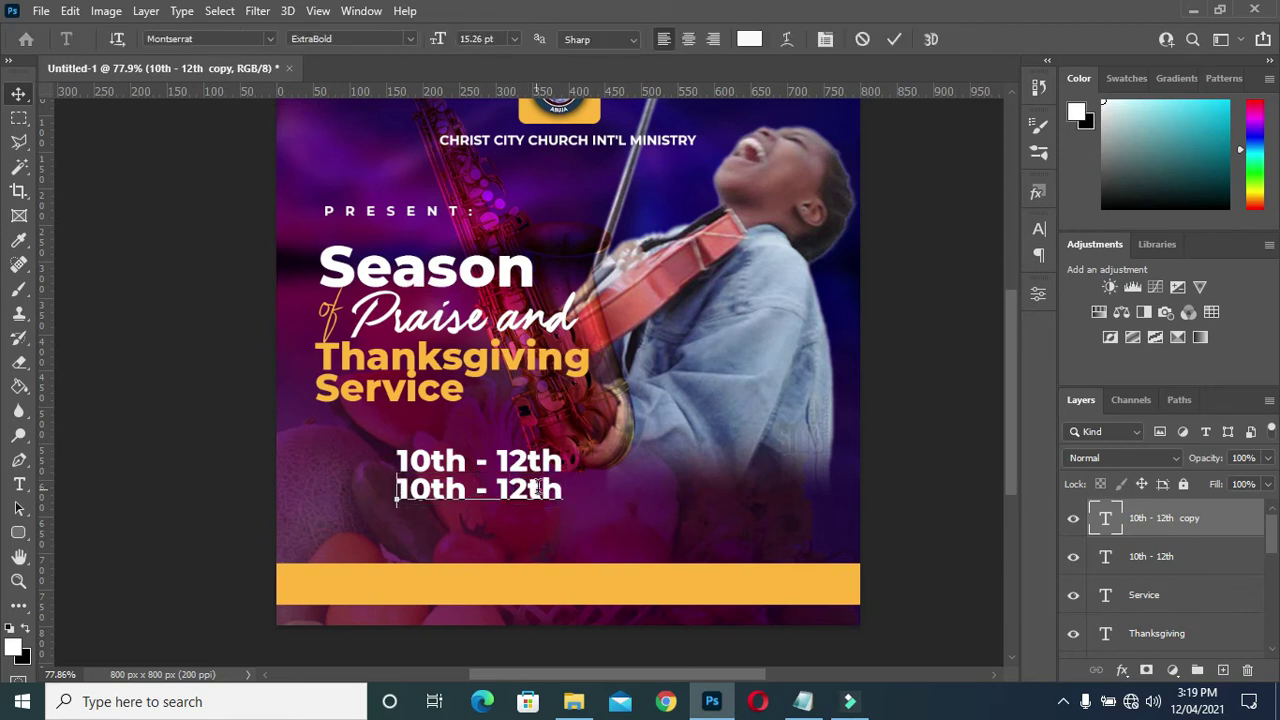
key("ctrl+a")
key("alt+Tab")
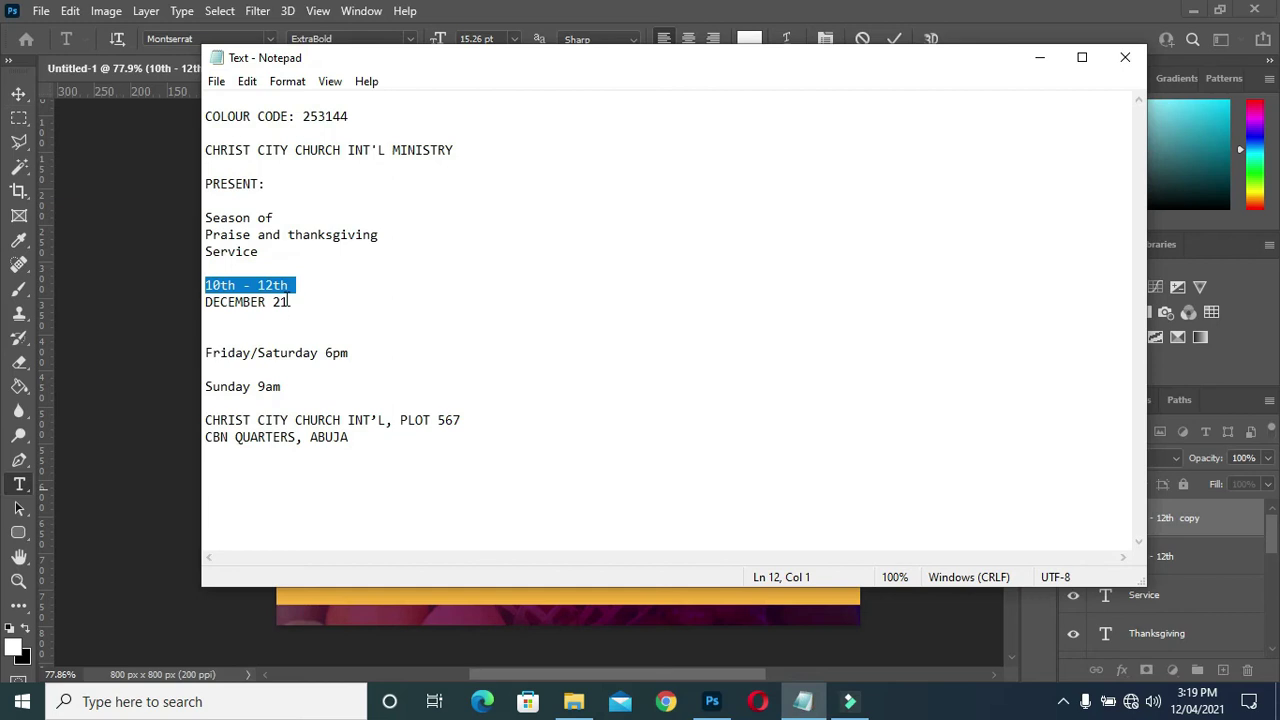
left_click_drag(289, 302, 193, 302)
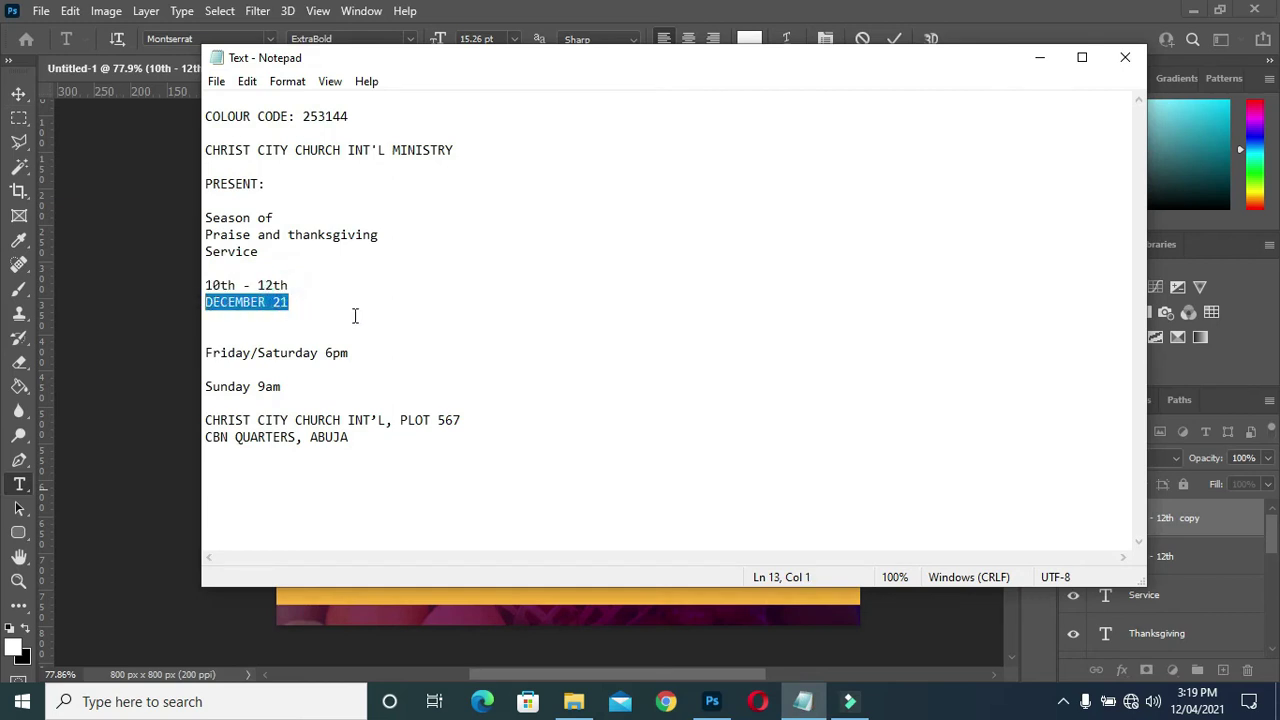
left_click(1040, 57)
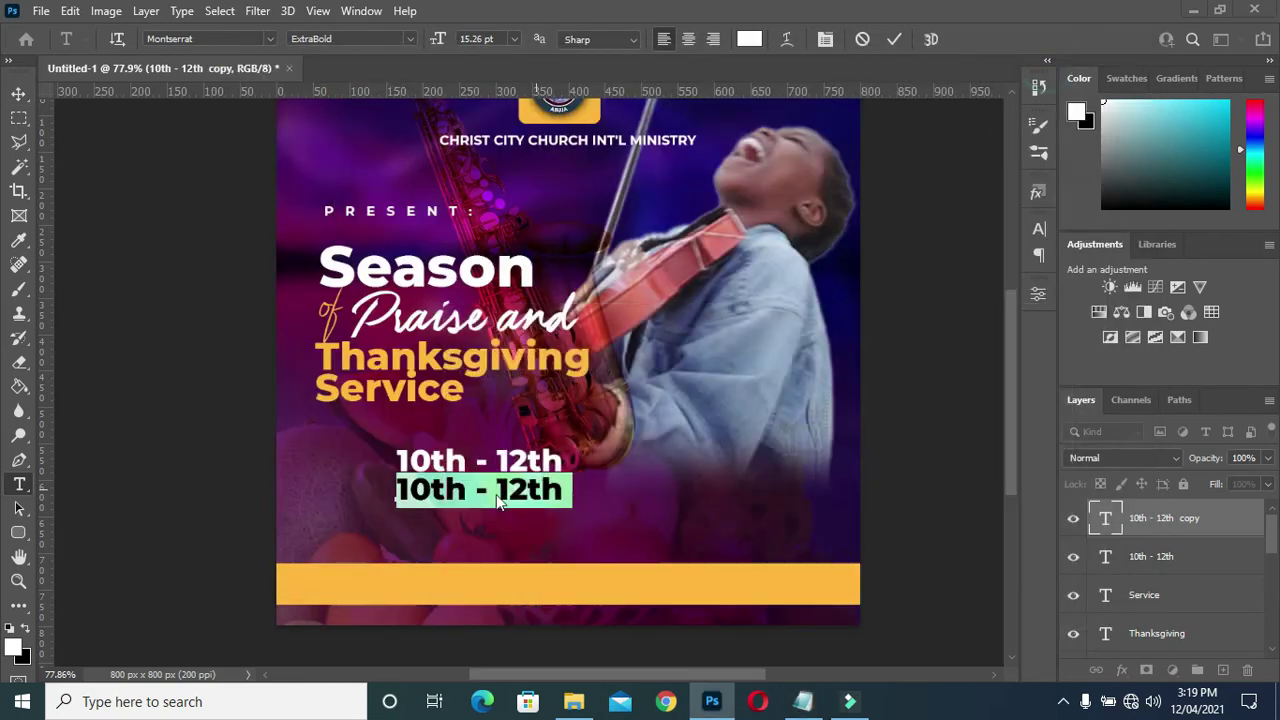
type("DECEMBER 21")
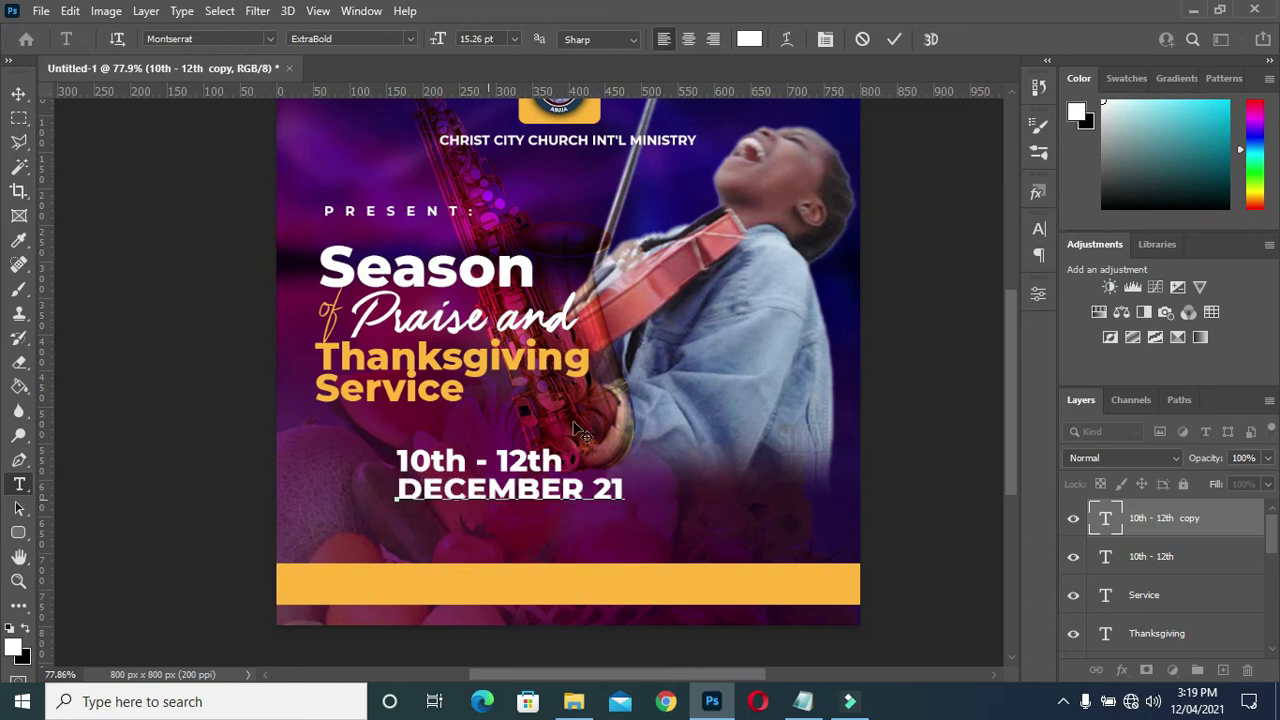
left_click(897, 38)
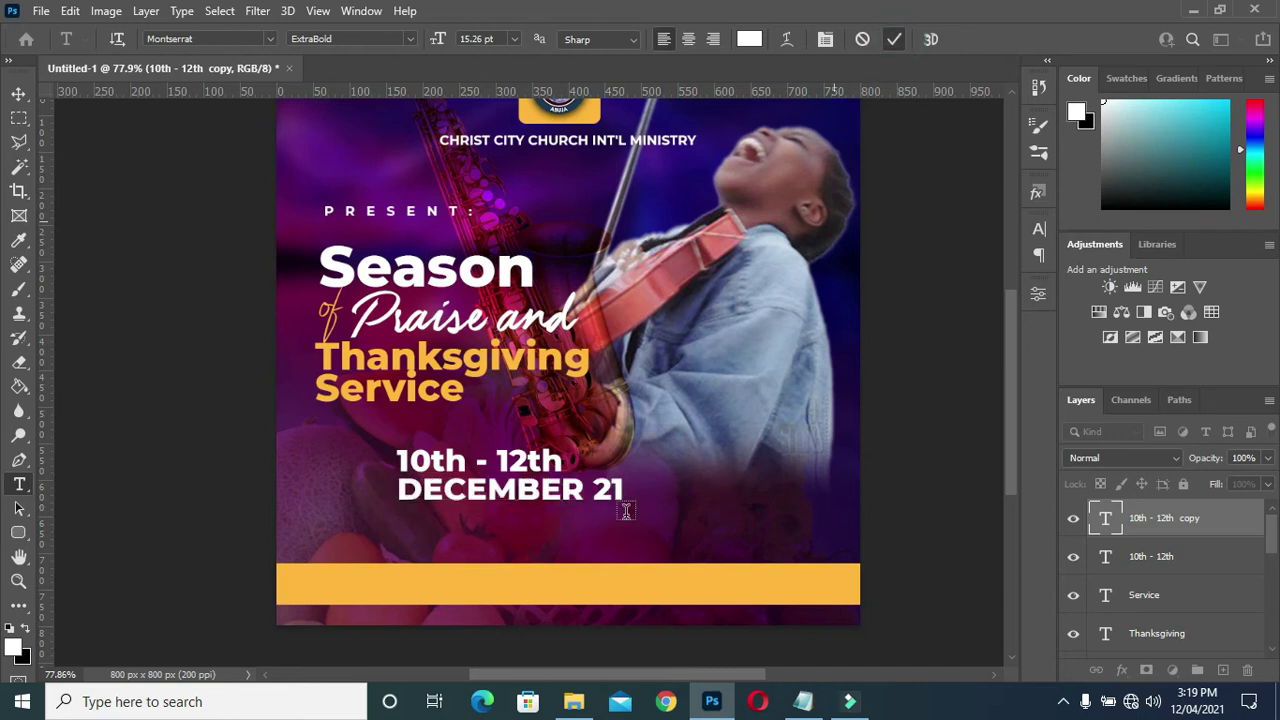
Scale the DECEMBER 21 line to about 73% to match the dates' width
left_click(16, 93)
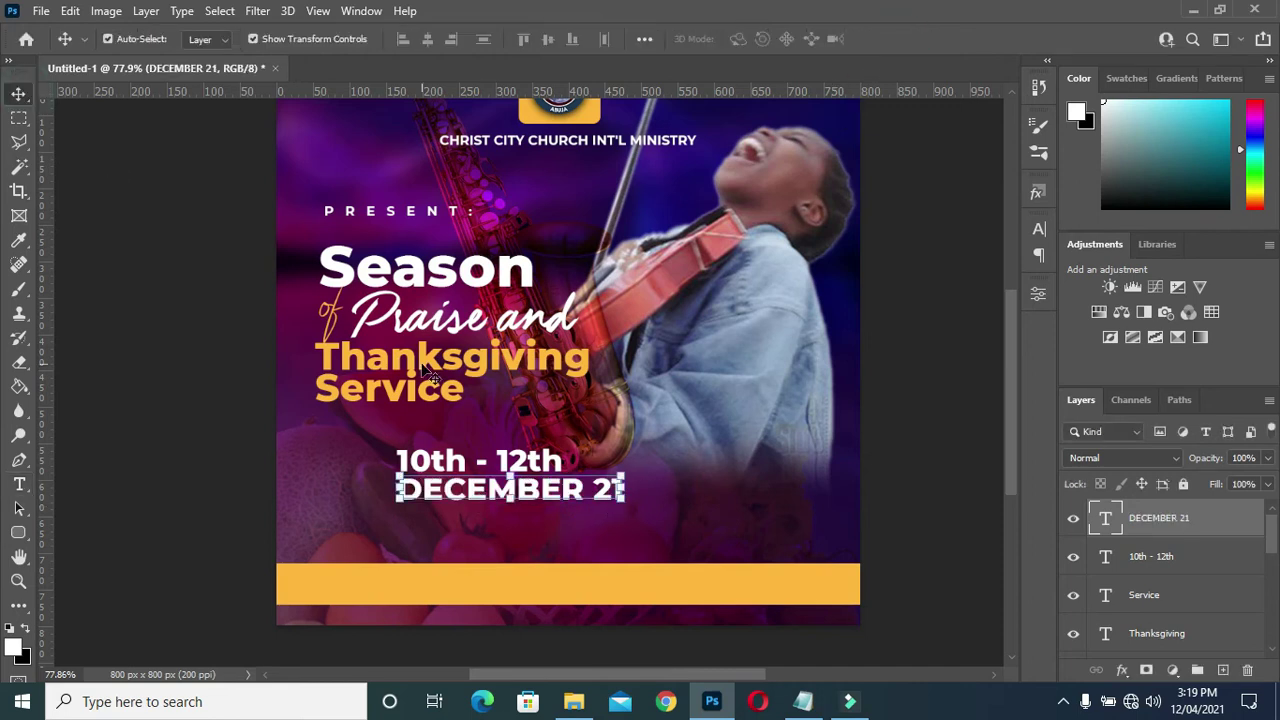
scroll(473, 400, "up", 1)
left_click_drag(672, 537, 595, 514)
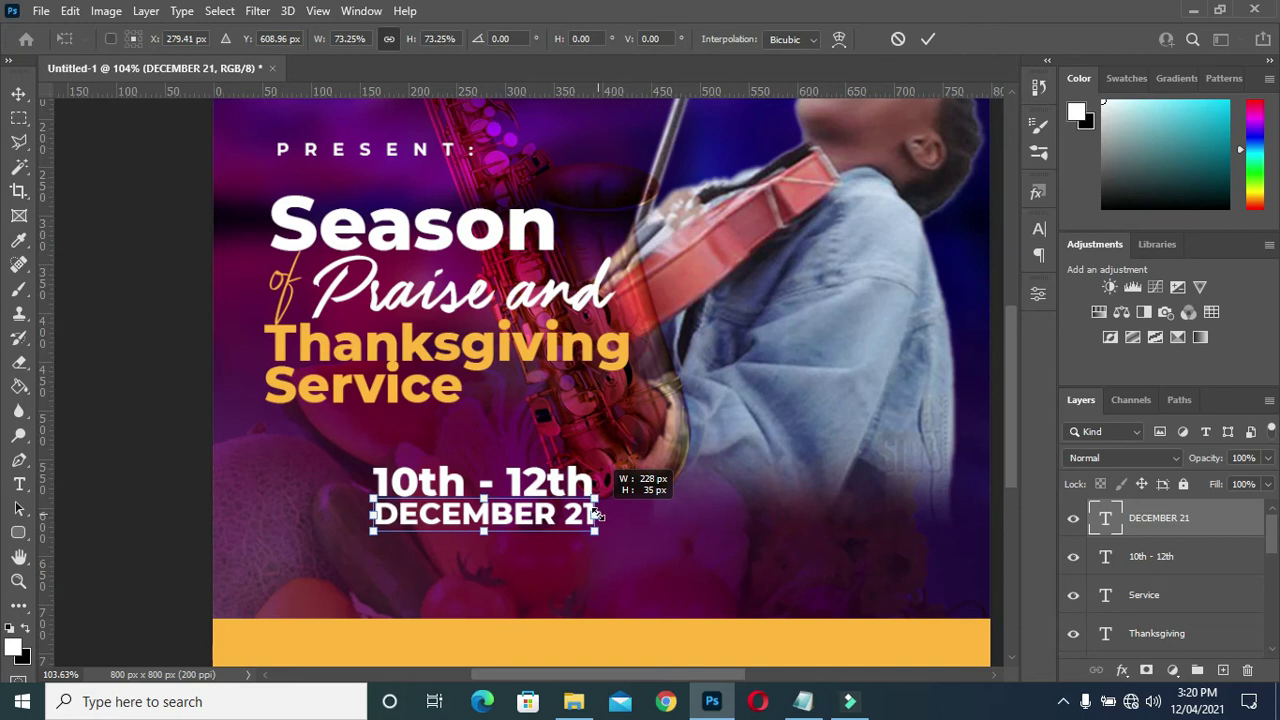
left_click_drag(595, 514, 598, 514)
left_click(933, 45)
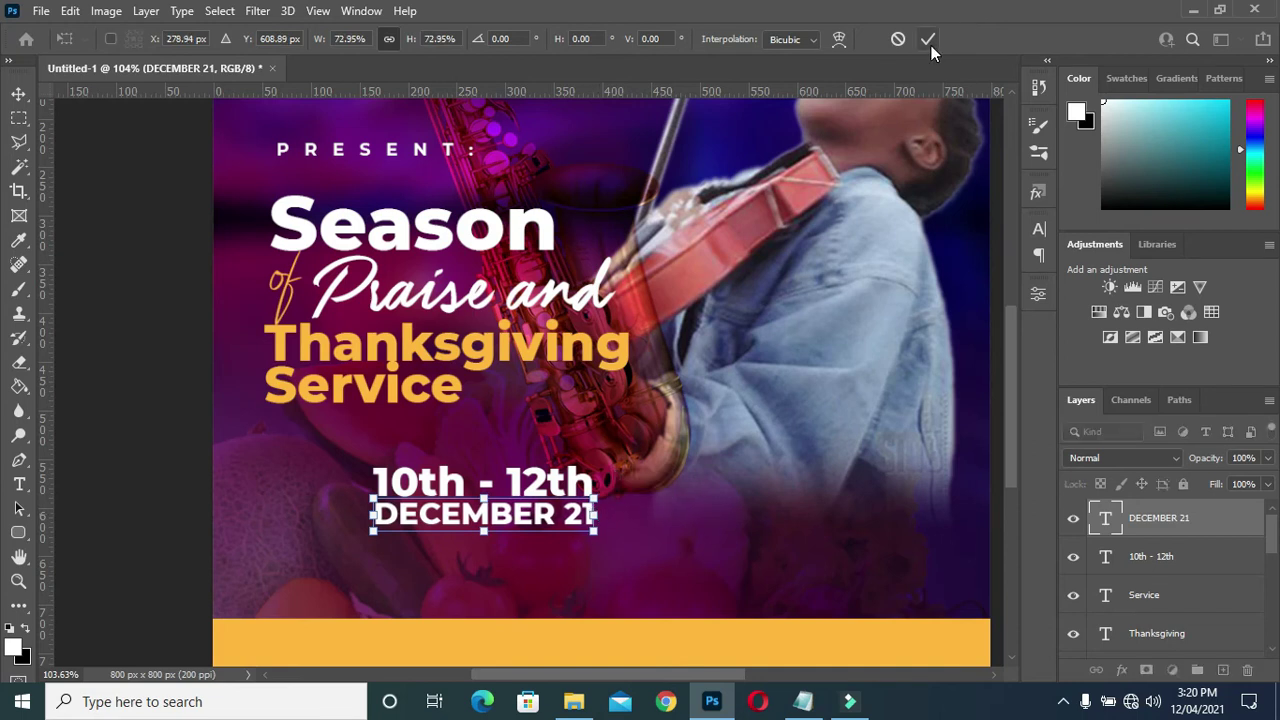
scroll(620, 372, "down", 1)
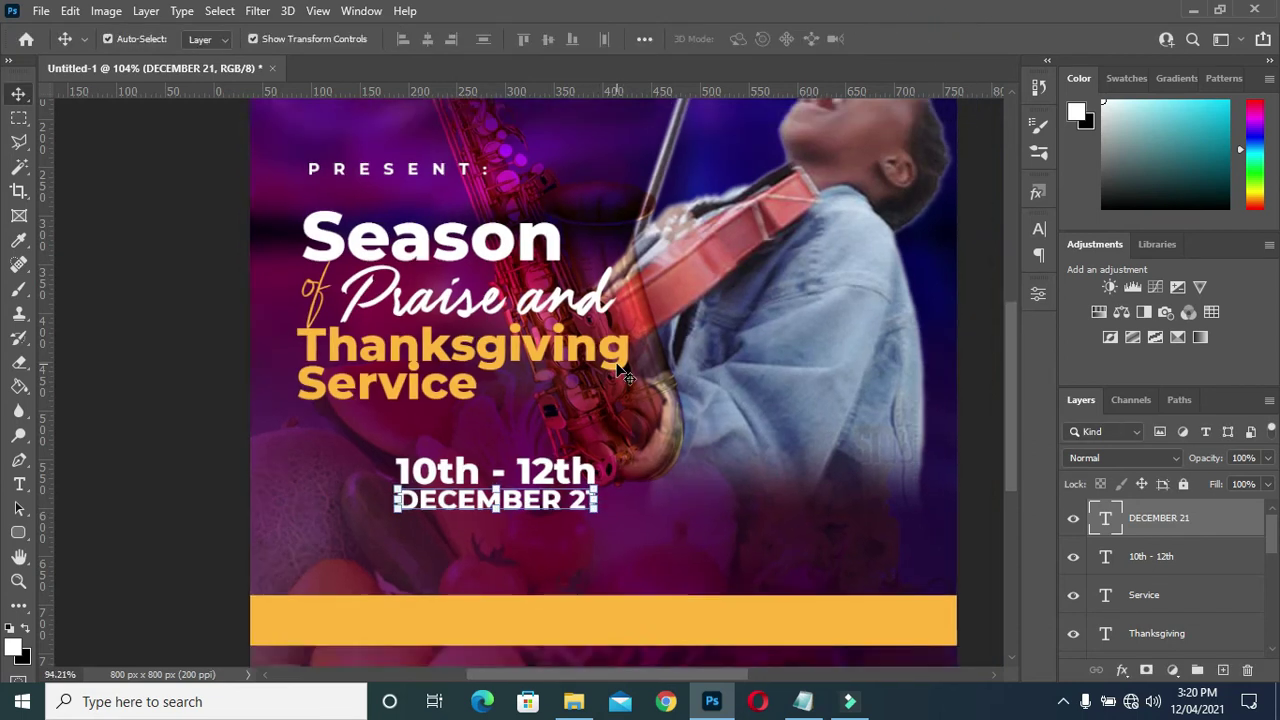
scroll(621, 372, "down", 1)
scroll(598, 385, "down", 1)
scroll(596, 395, "down", 1)
left_click(920, 500)
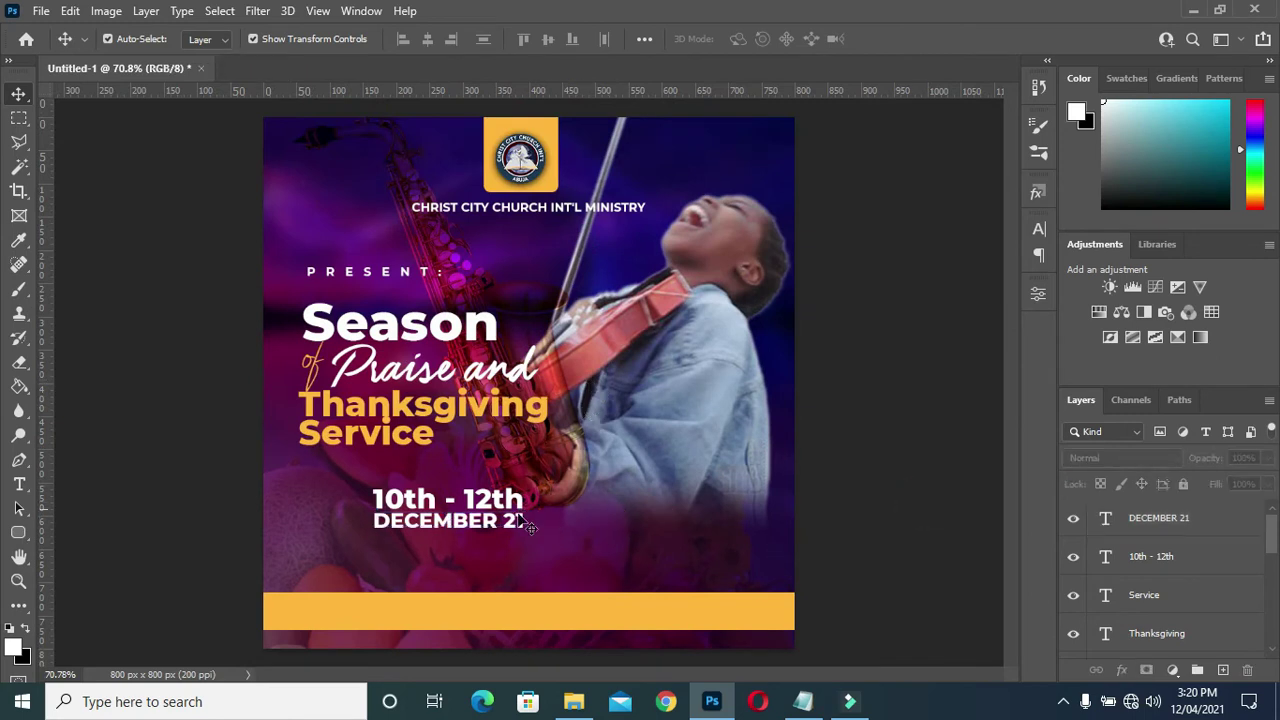
scroll(466, 535, "up", 1)
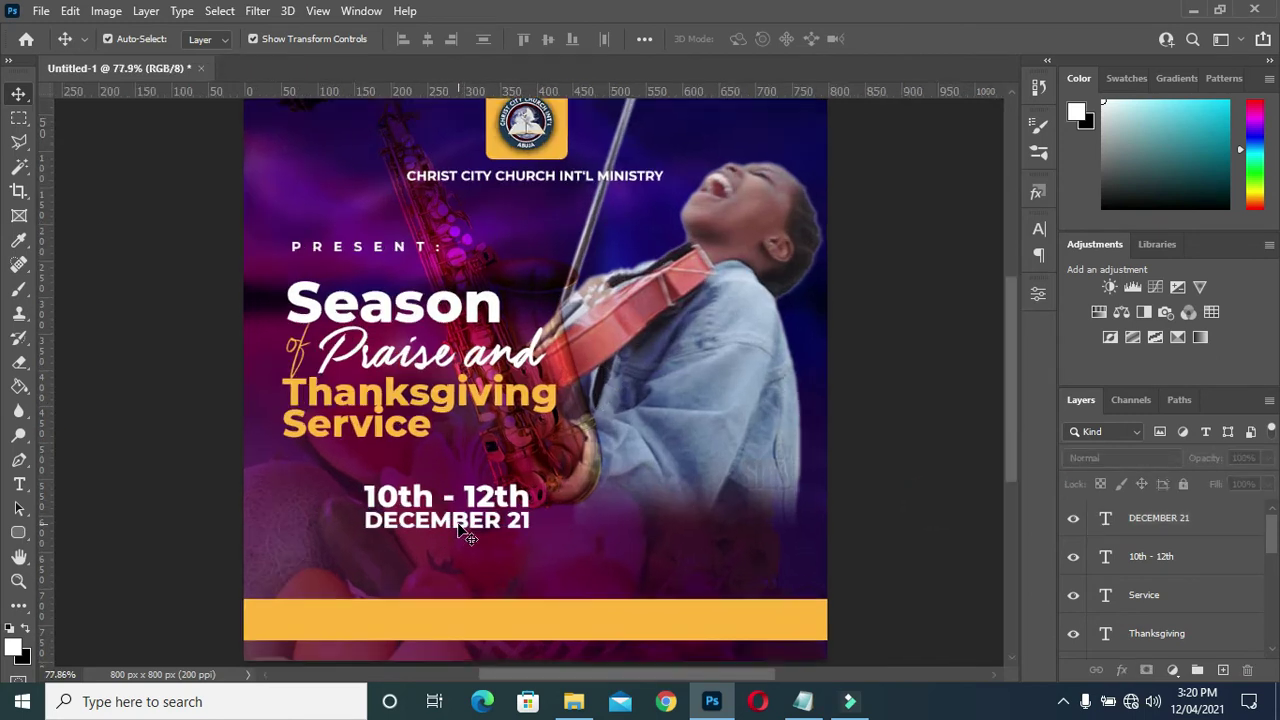
scroll(462, 533, "up", 1)
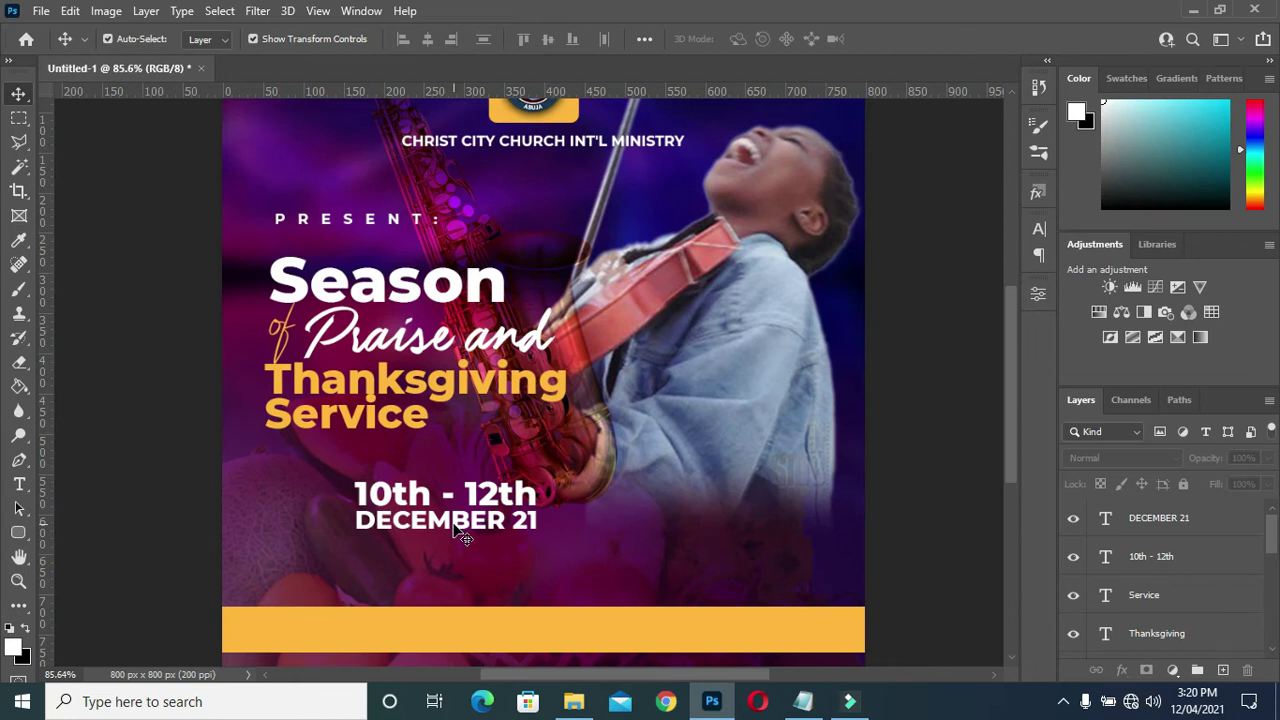
Draw a thin 5 × 59 px vertical rectangle beside the date lines
left_click(18, 535)
left_click(69, 535)
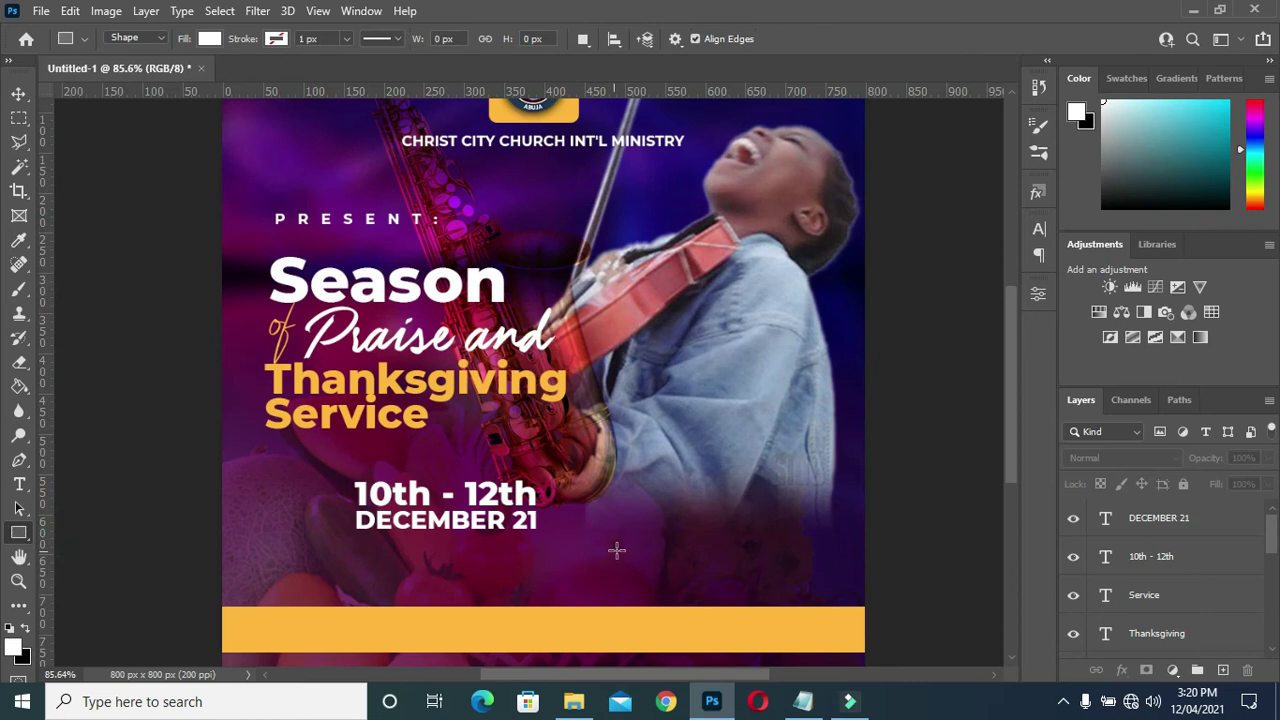
scroll(582, 500, "up", 3)
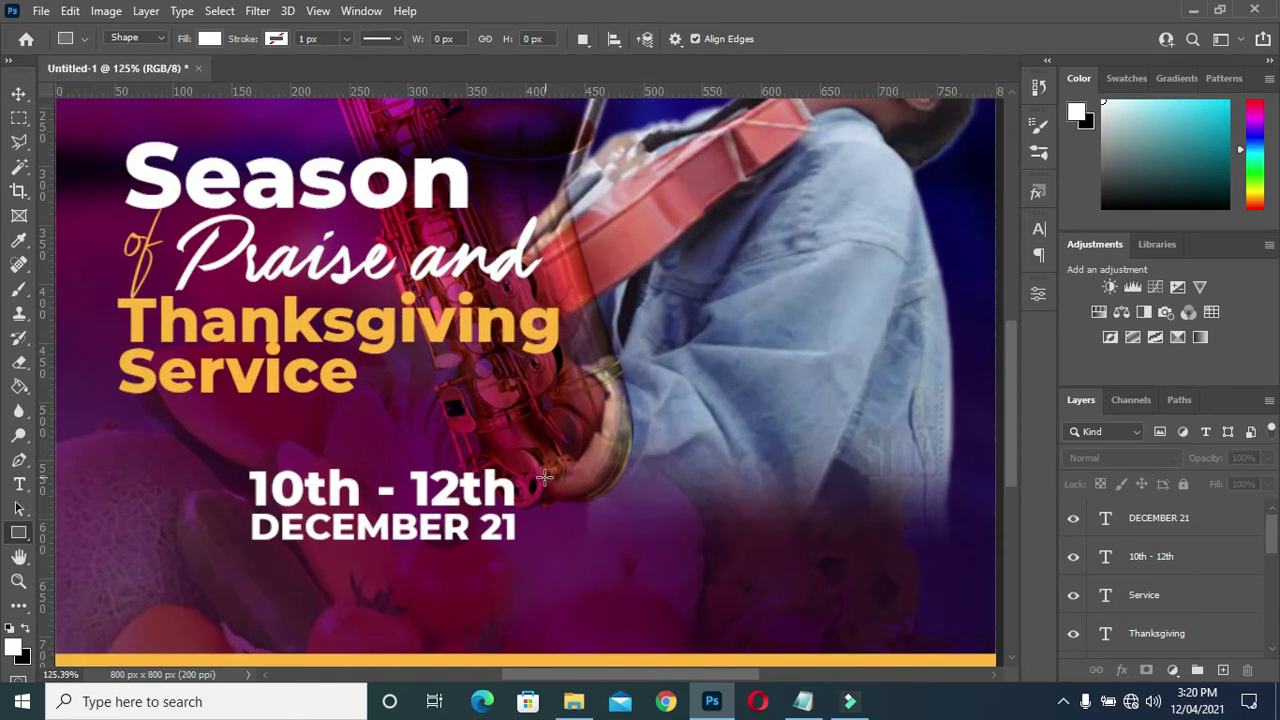
left_click_drag(550, 473, 547, 539)
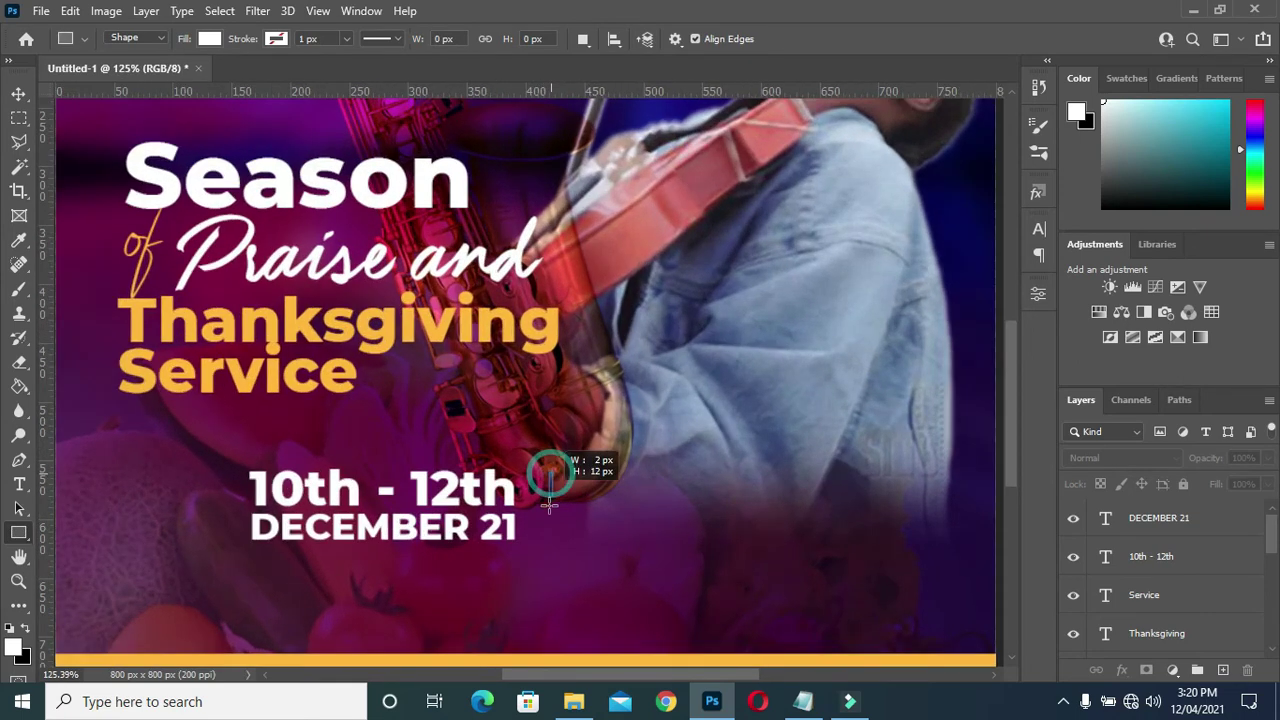
left_click_drag(547, 539, 547, 541)
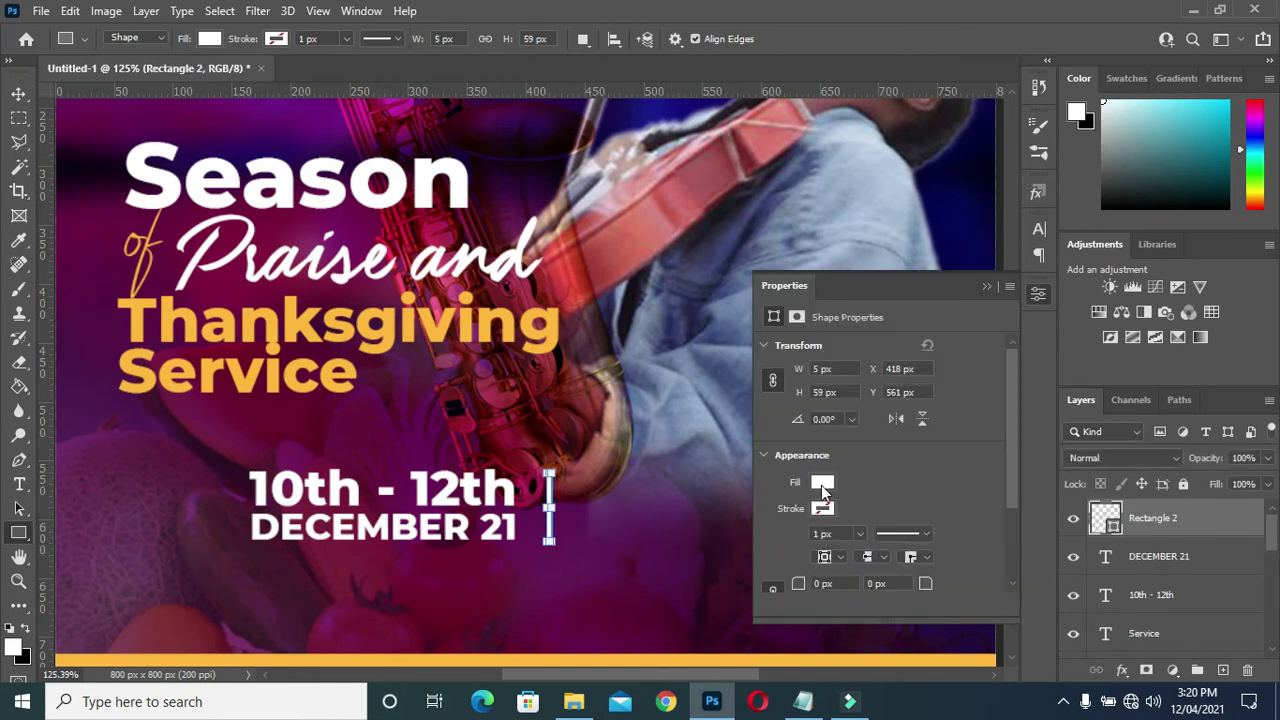
Fill the thin vertical bar with orange
left_click(822, 484)
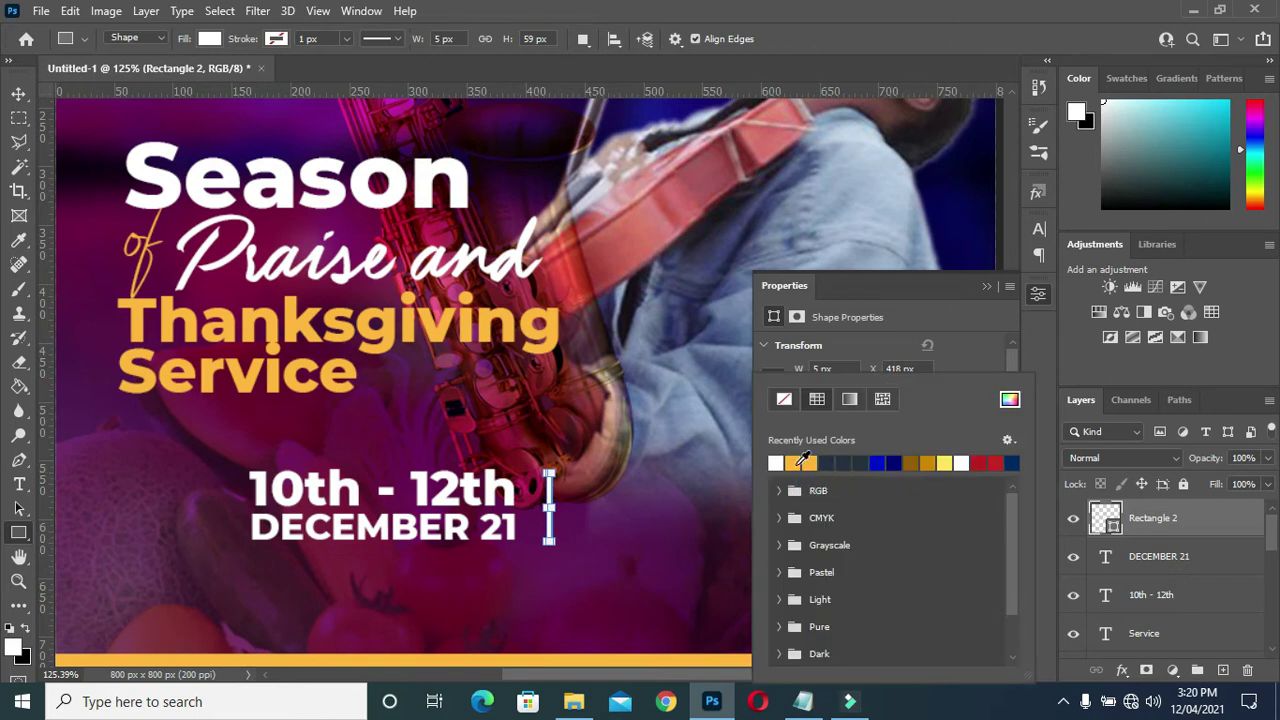
left_click(799, 462)
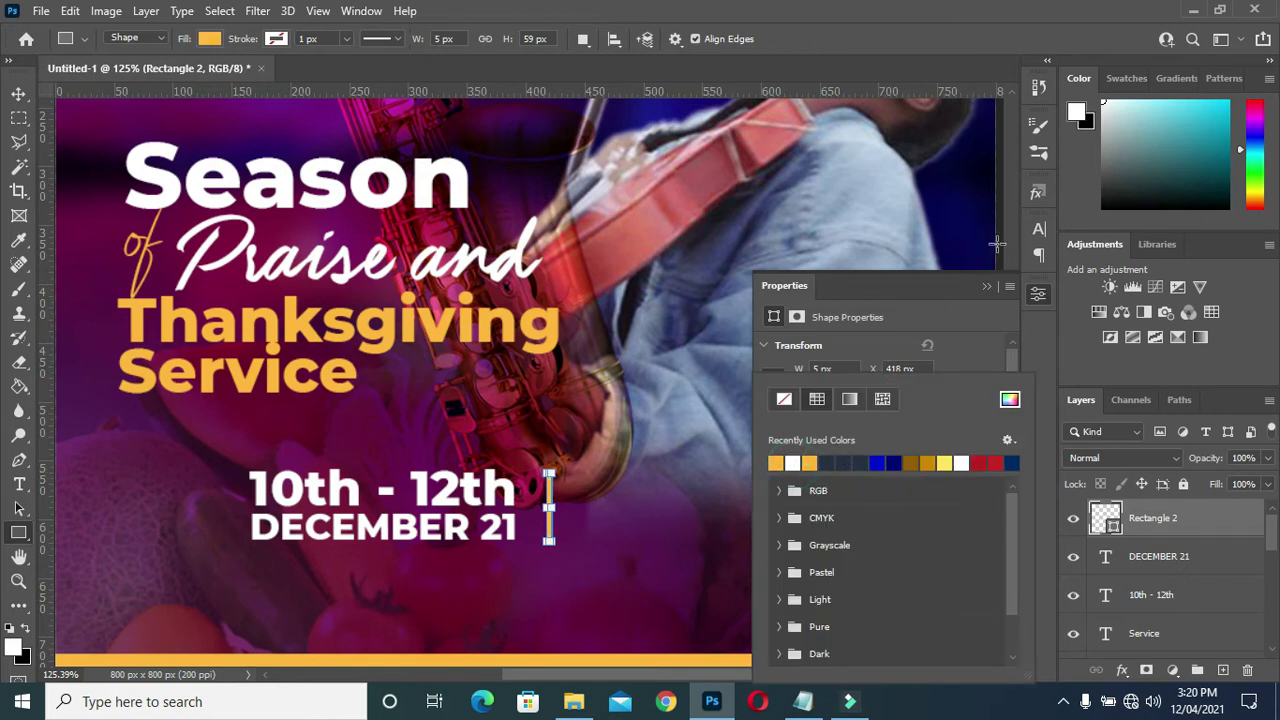
left_click(987, 287)
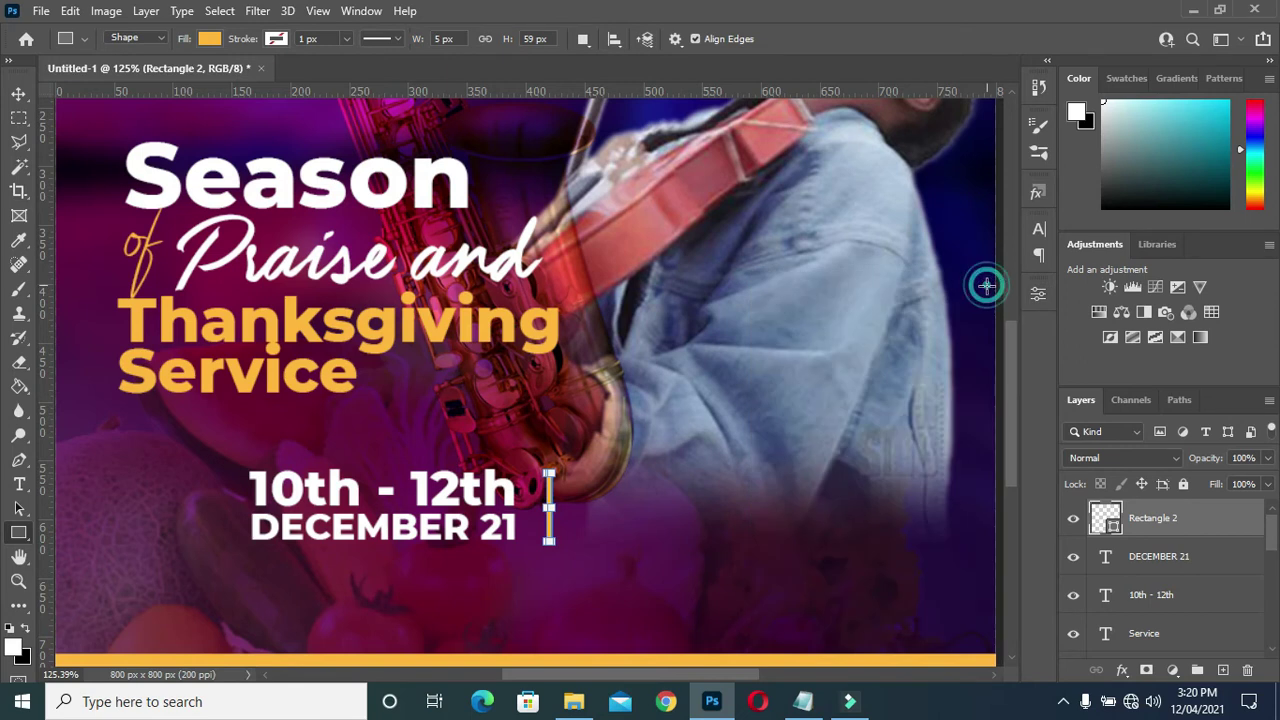
left_click(20, 95)
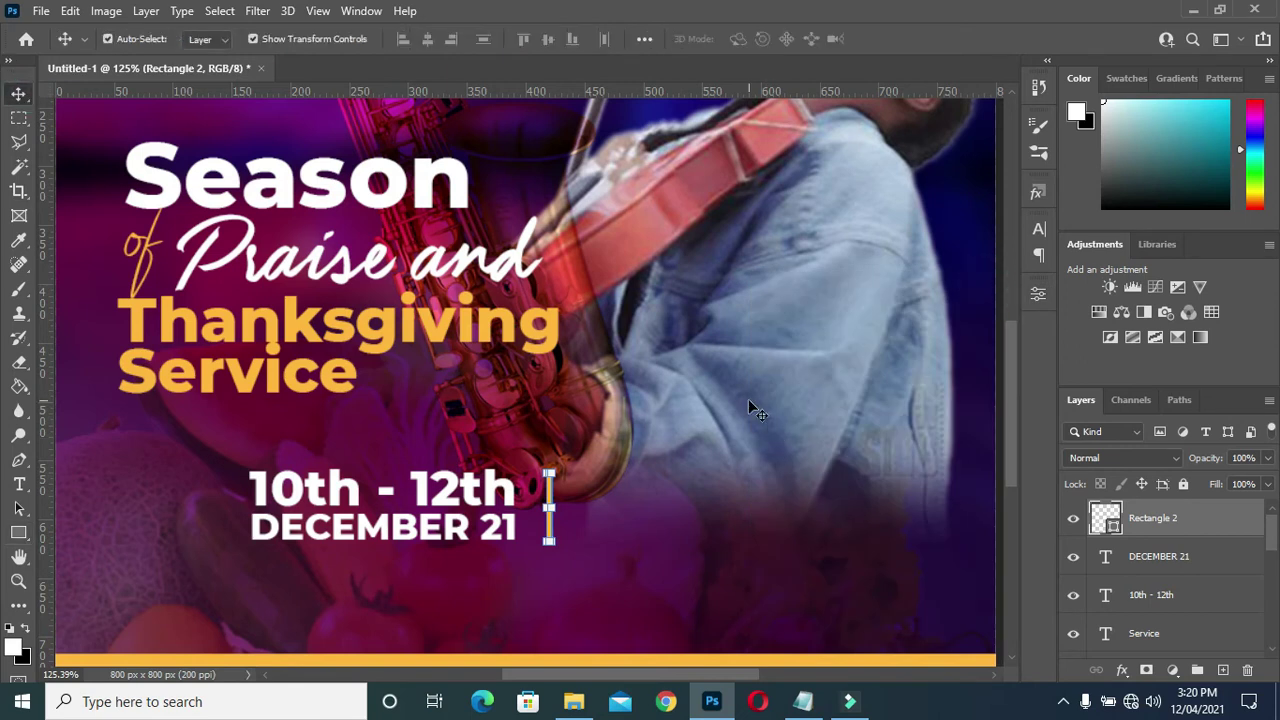
scroll(748, 399, "down", 1)
left_click(481, 528)
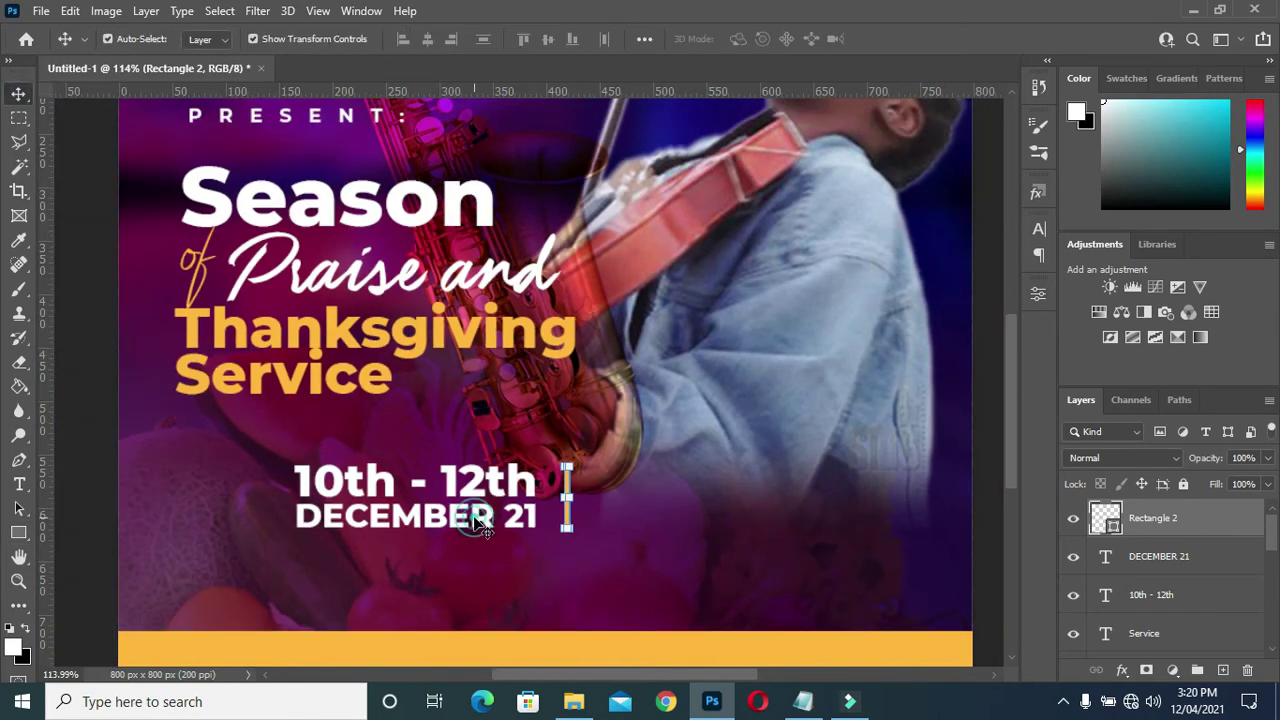
Duplicate the DECEMBER 21 text and move the copy right of the divider
left_click_drag(481, 528, 484, 530)
left_click_drag(1160, 557, 1151, 502)
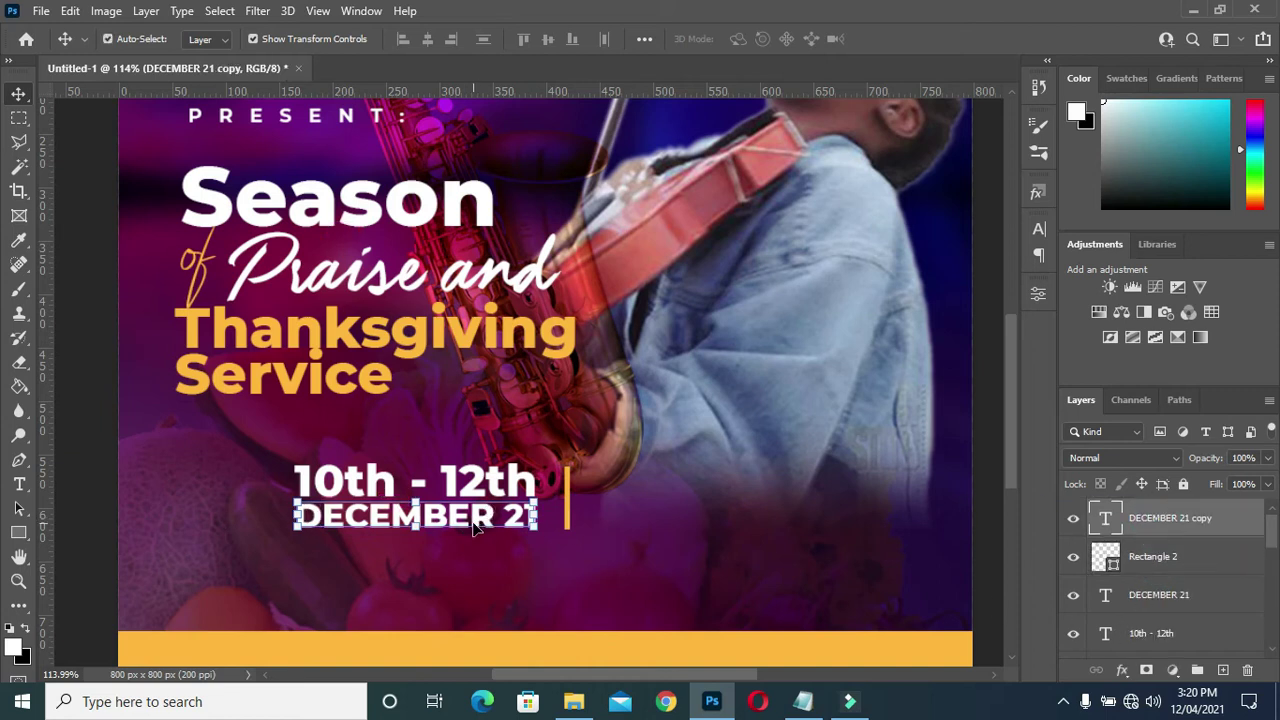
left_click_drag(475, 520, 768, 481)
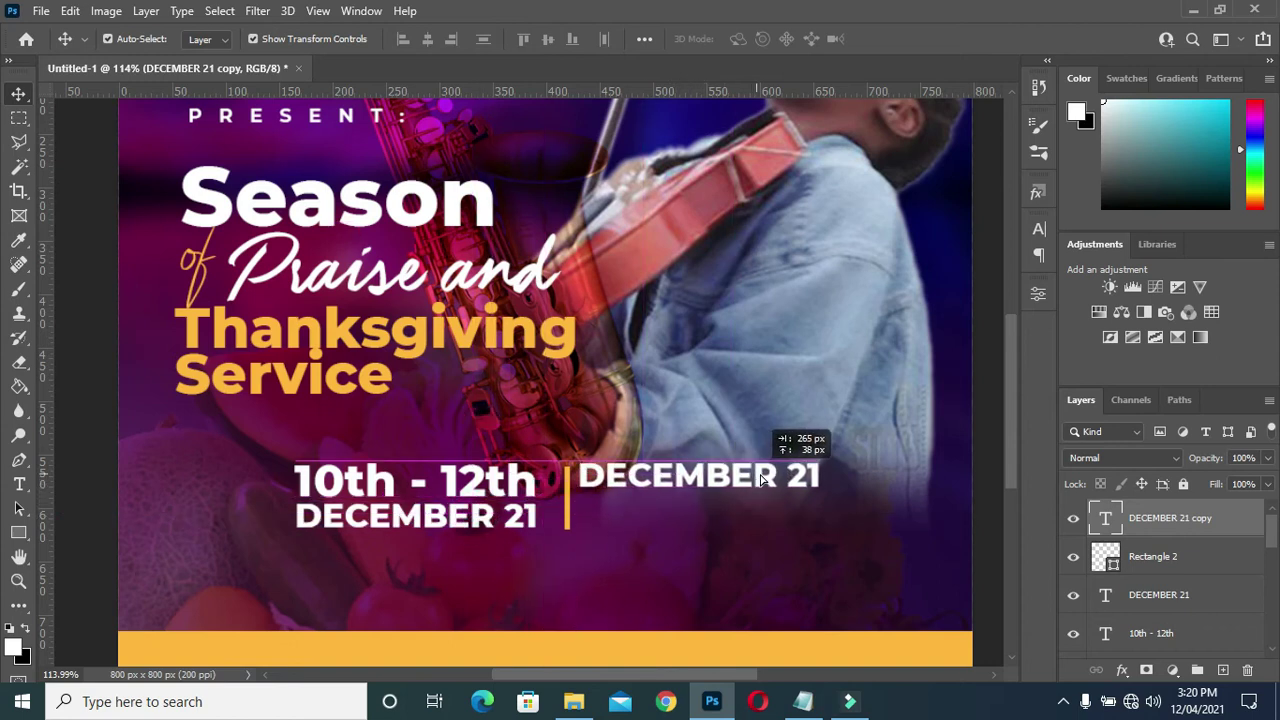
left_click_drag(768, 481, 775, 486)
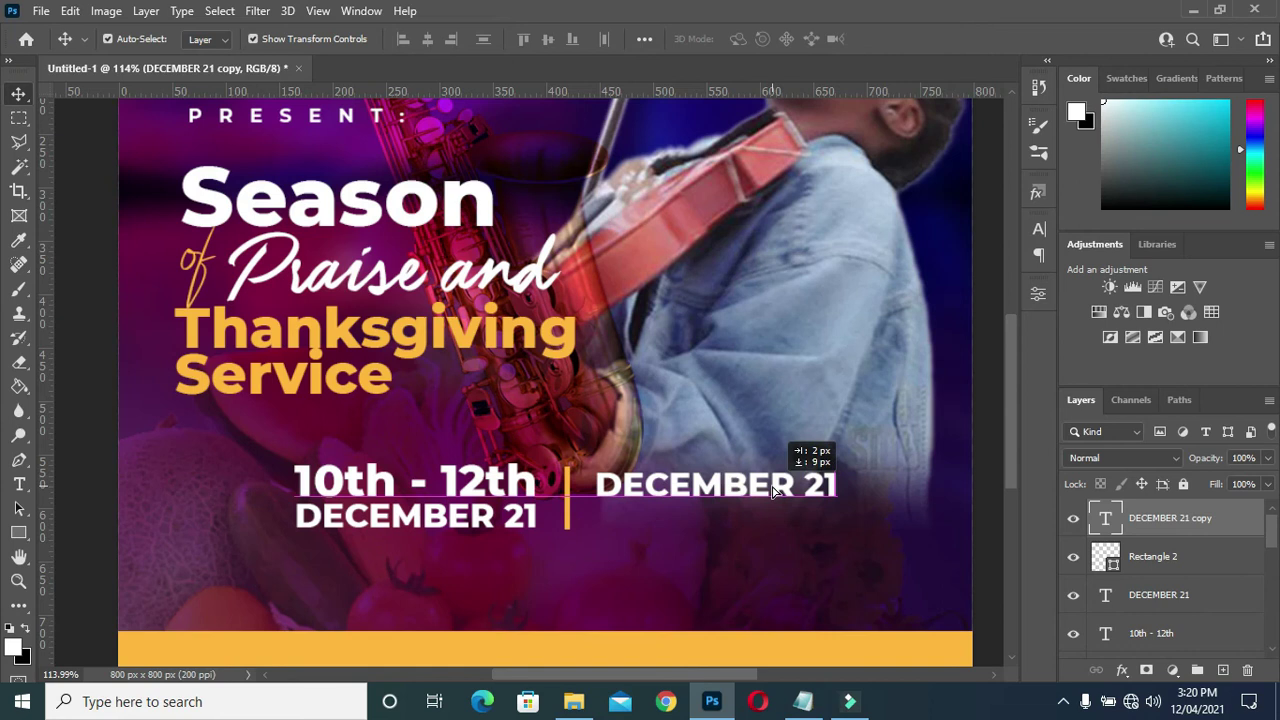
Replace the copied text with 'Friday/Saturday 6pm' from the notes
double_click(763, 488)
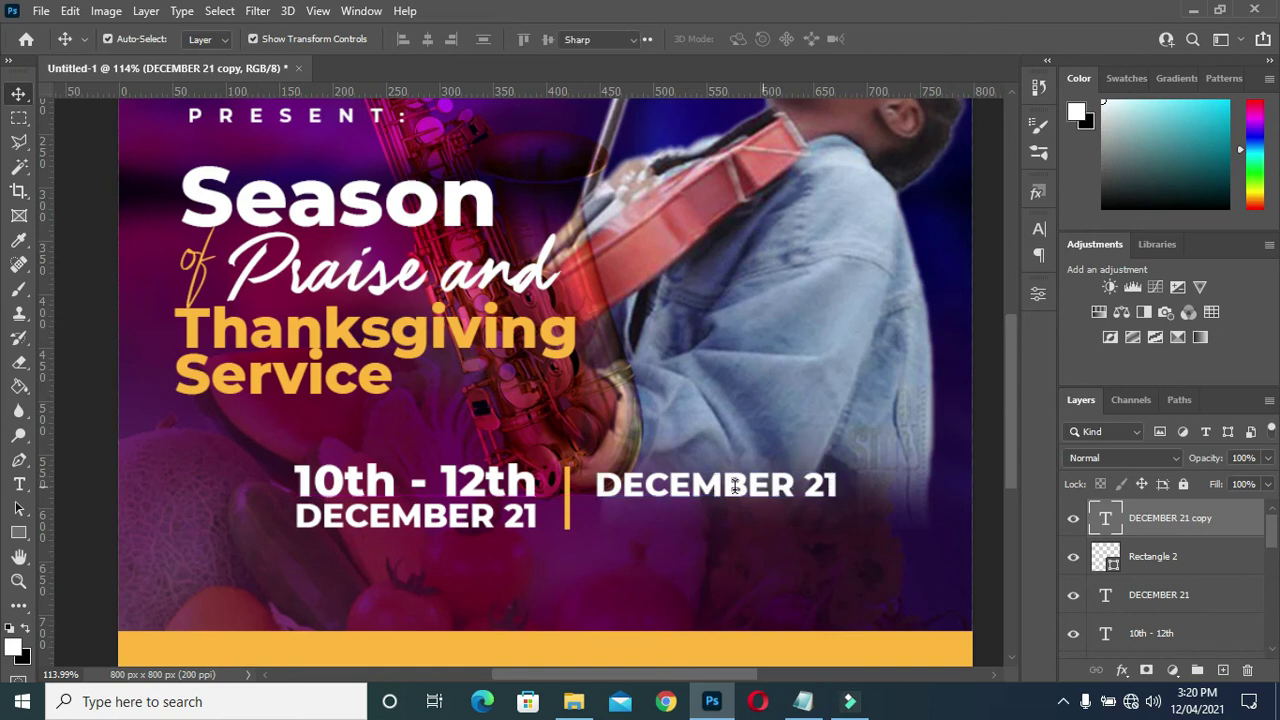
key("ctrl+a")
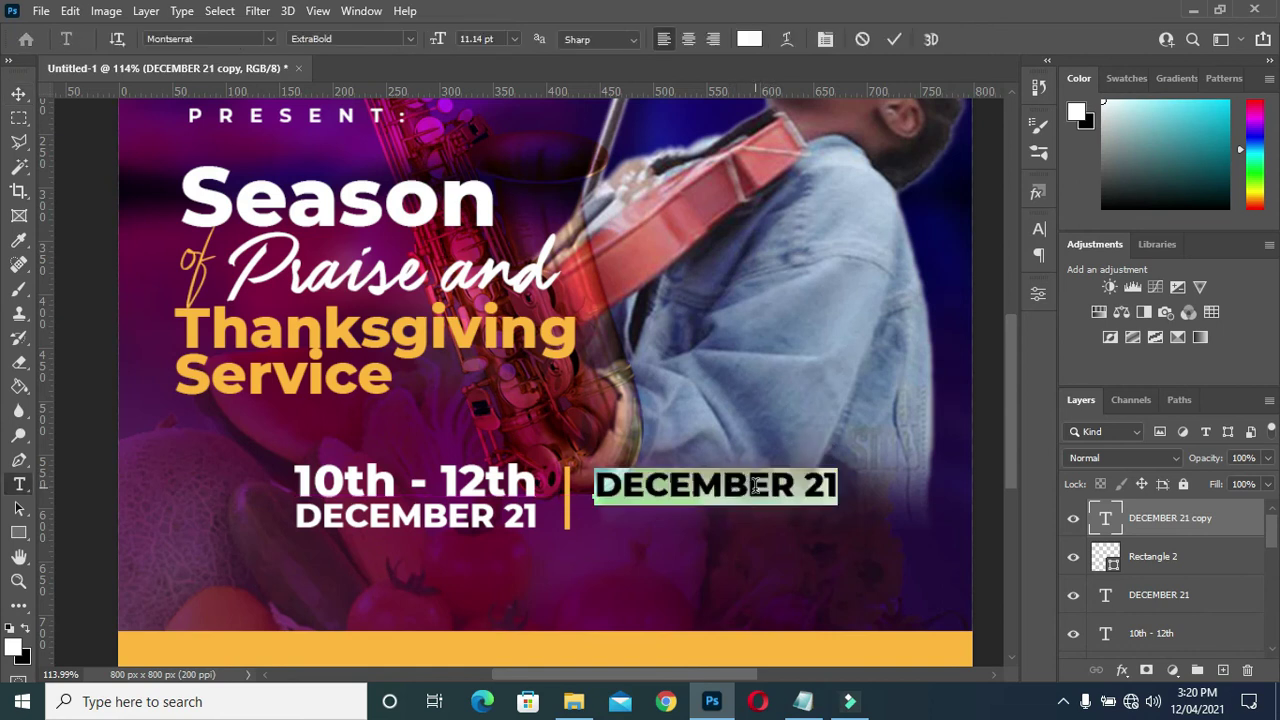
left_click(806, 703)
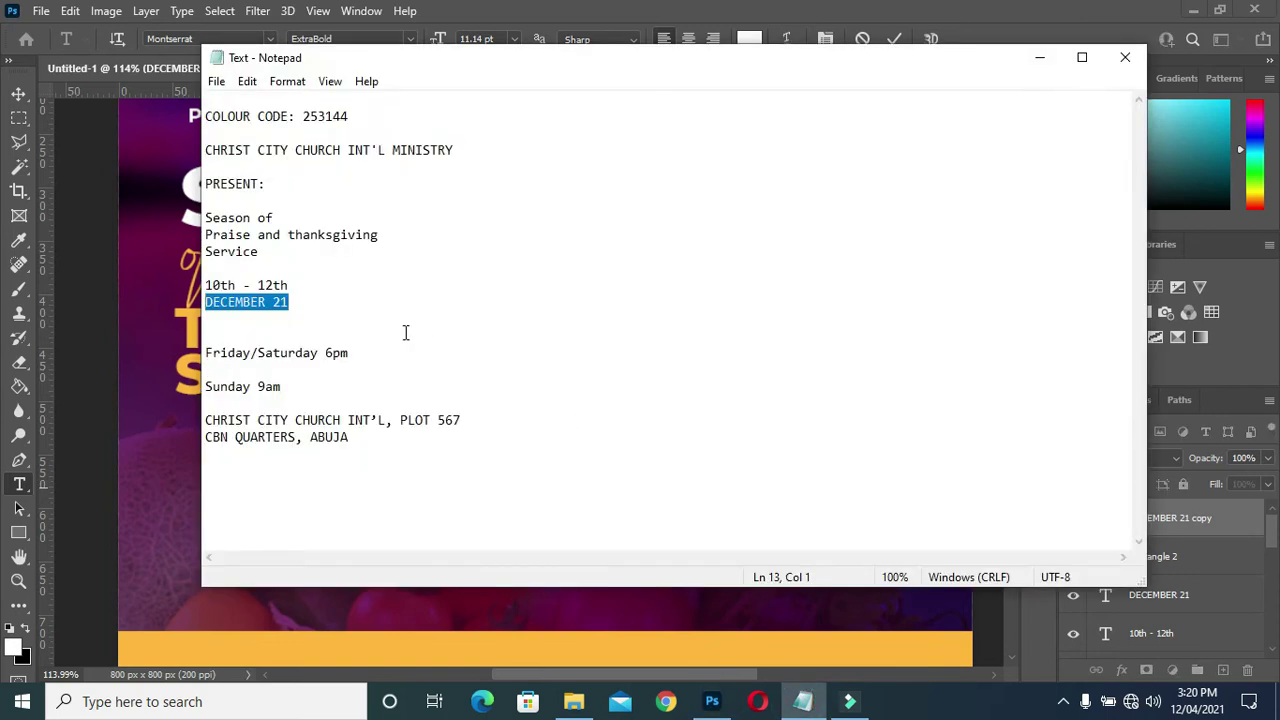
left_click_drag(342, 352, 195, 352)
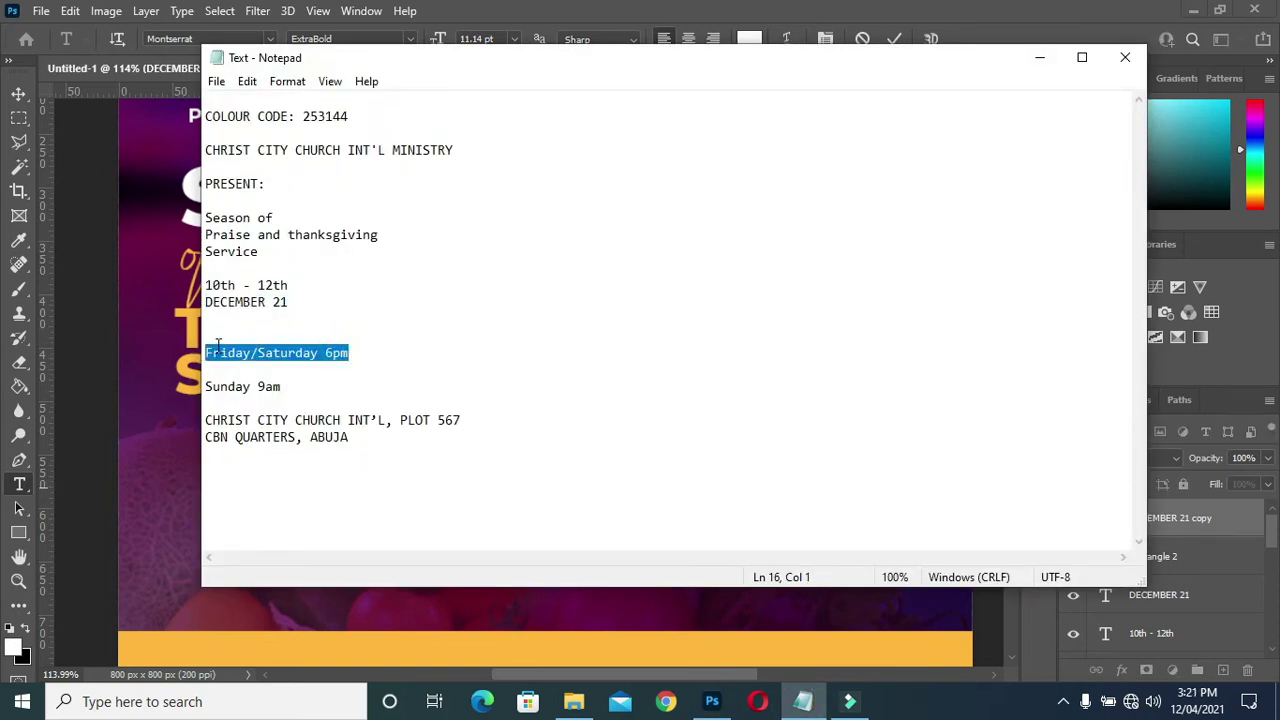
left_click(1041, 58)
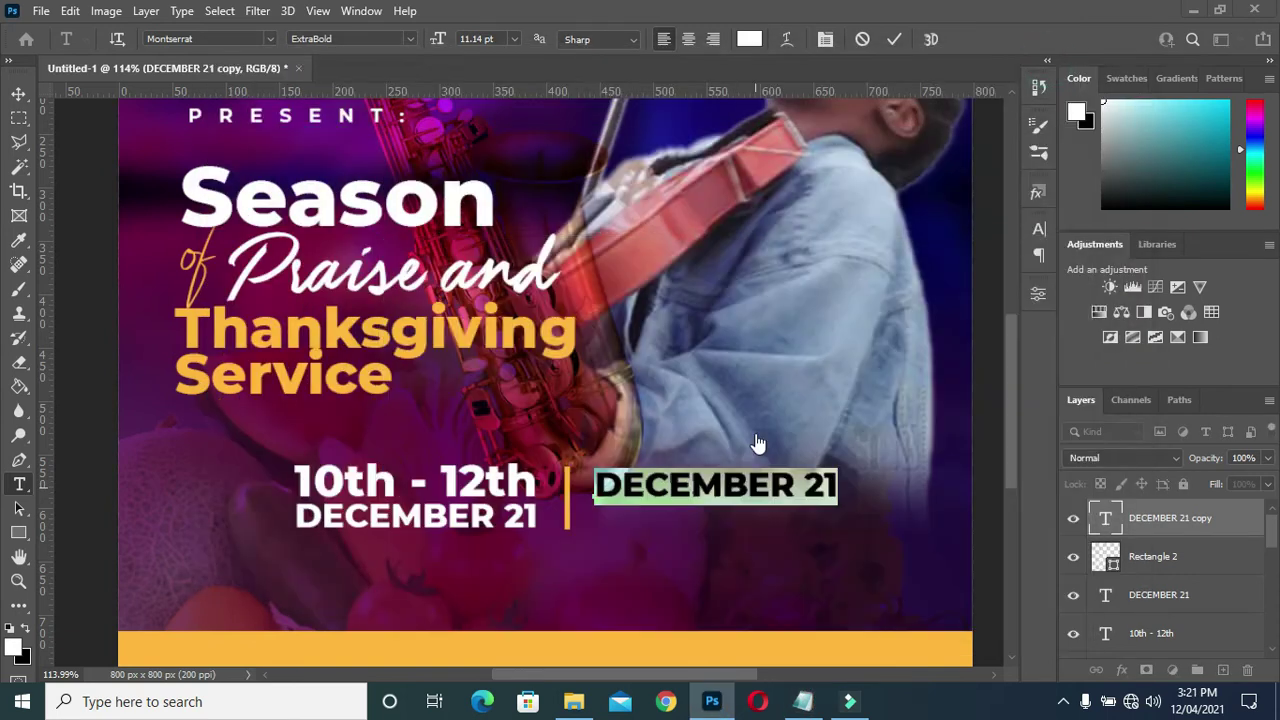
type("Friday/Saturday 6pm")
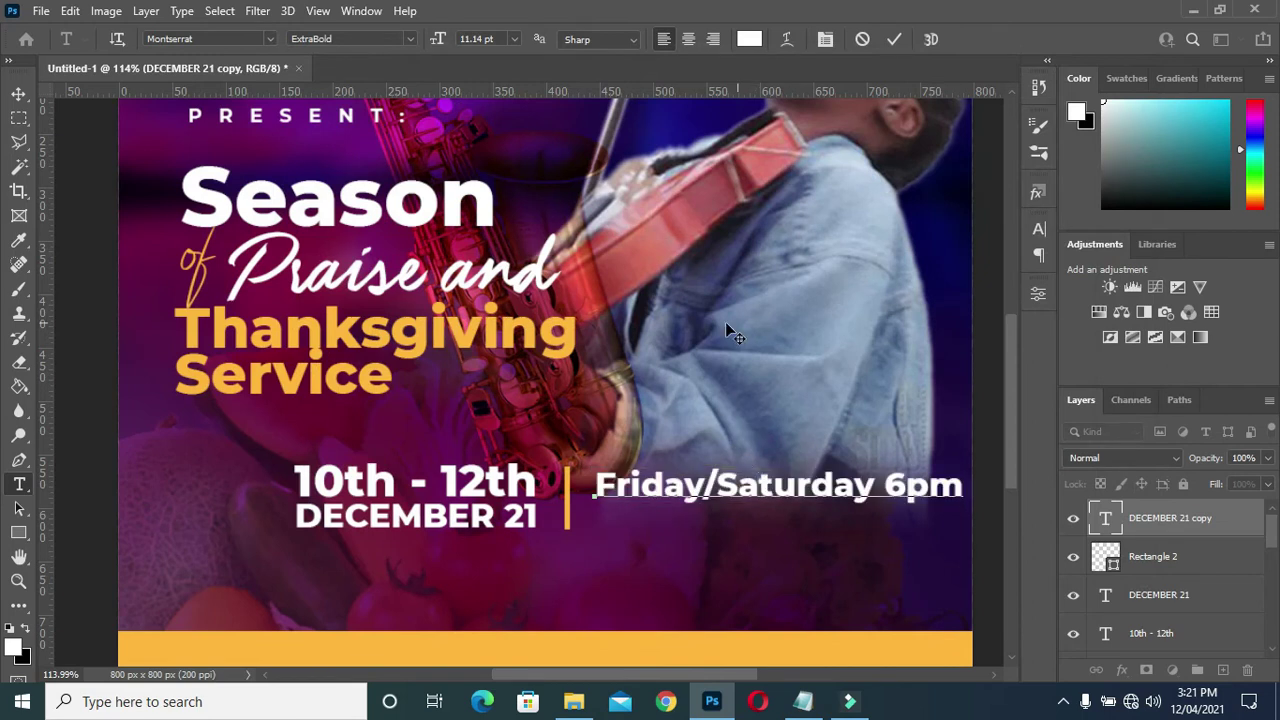
scroll(727, 332, "down", 2)
left_click(896, 40)
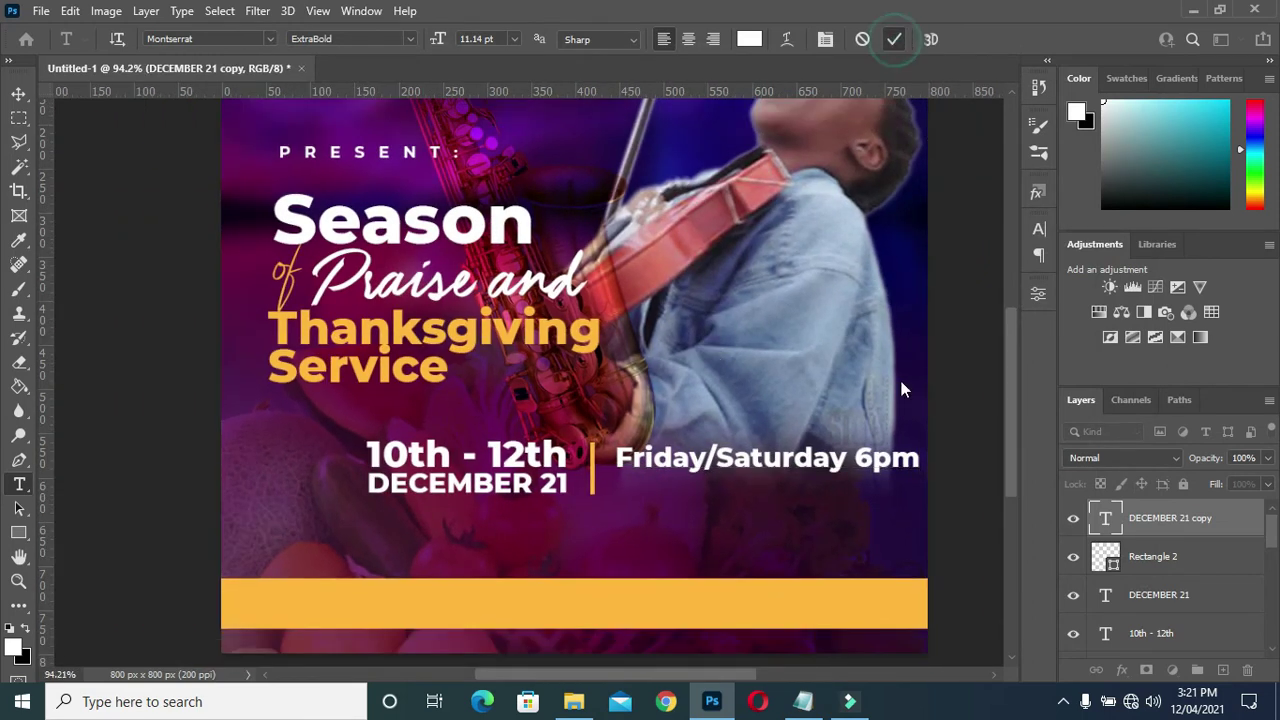
Scale the Friday/Saturday 6pm line down to about 76%
left_click(18, 93)
scroll(806, 386, "up", 1)
scroll(806, 386, "up", 1)
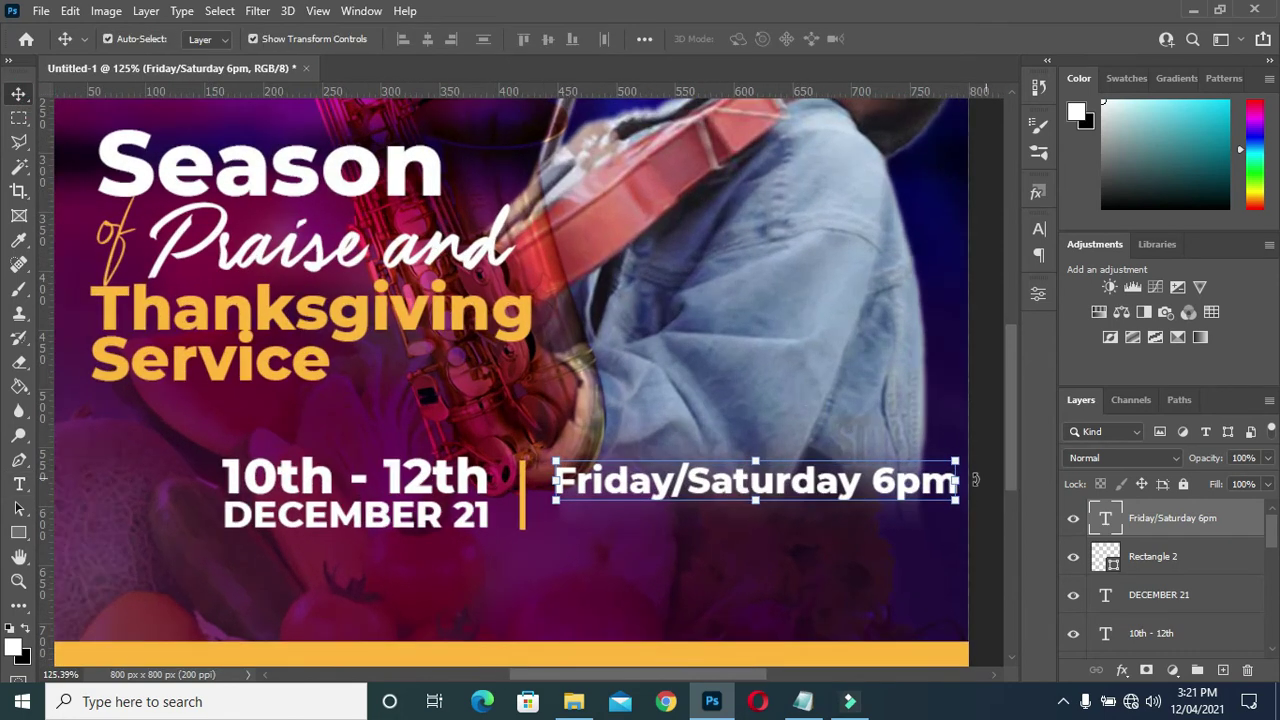
left_click(955, 502)
left_click_drag(955, 503, 858, 495)
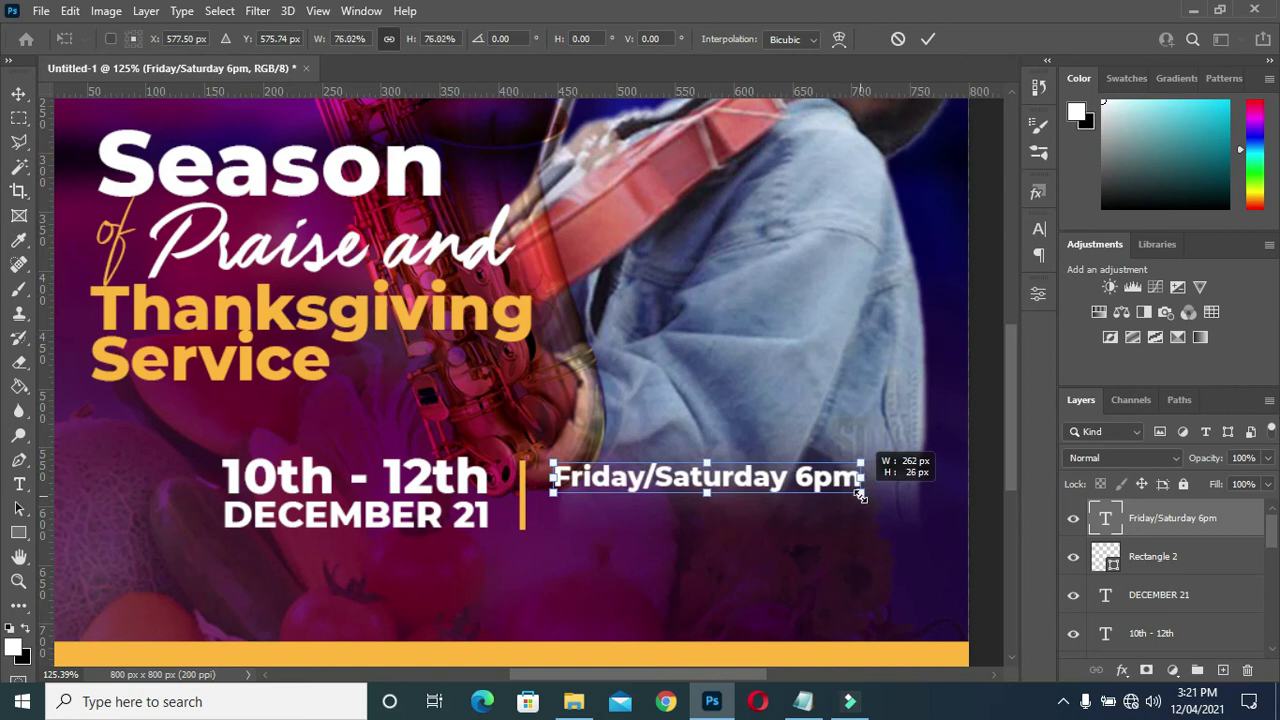
left_click(929, 40)
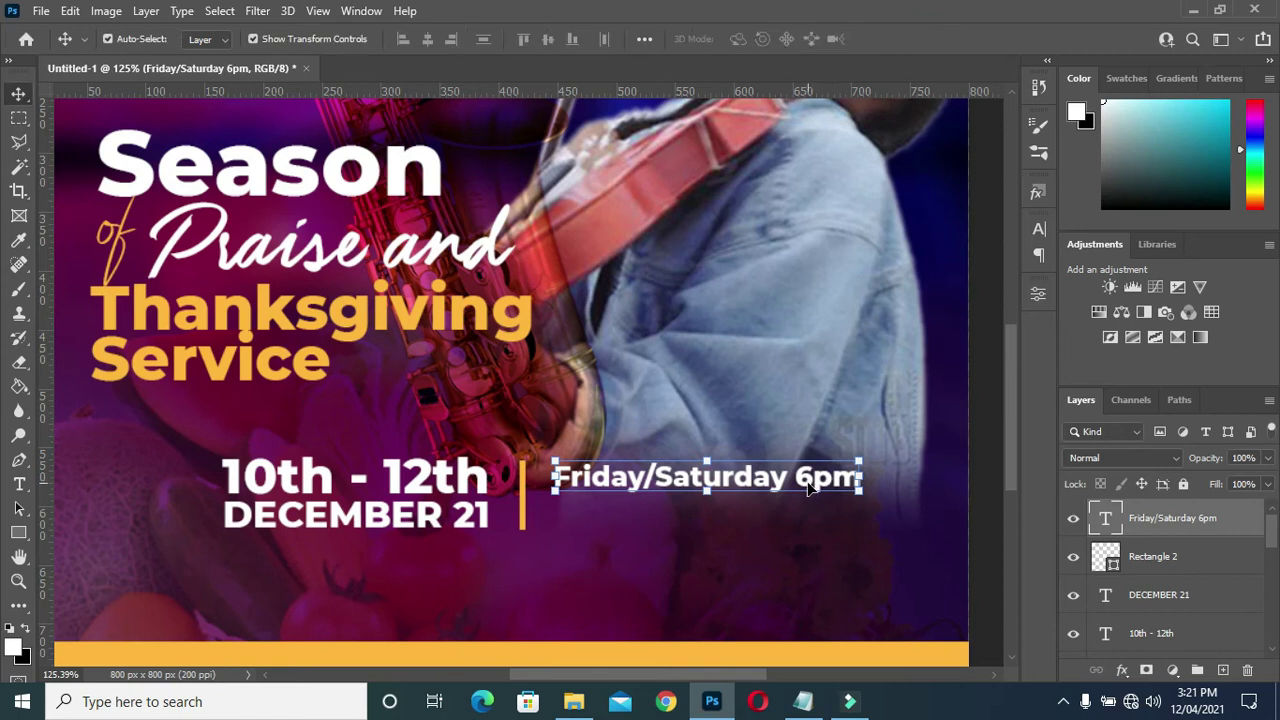
Enlarge the 6 in 6pm to 12 pt
key("t")
left_click_drag(796, 478, 813, 478)
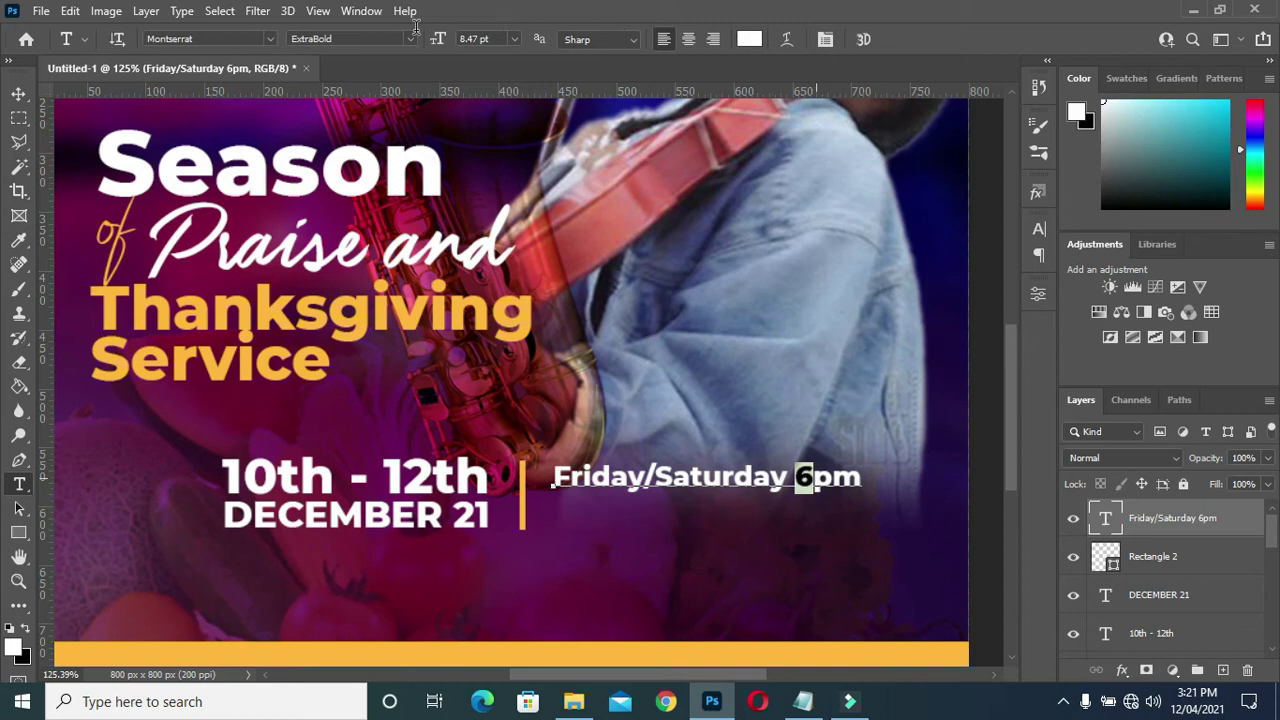
left_click_drag(435, 37, 437, 45)
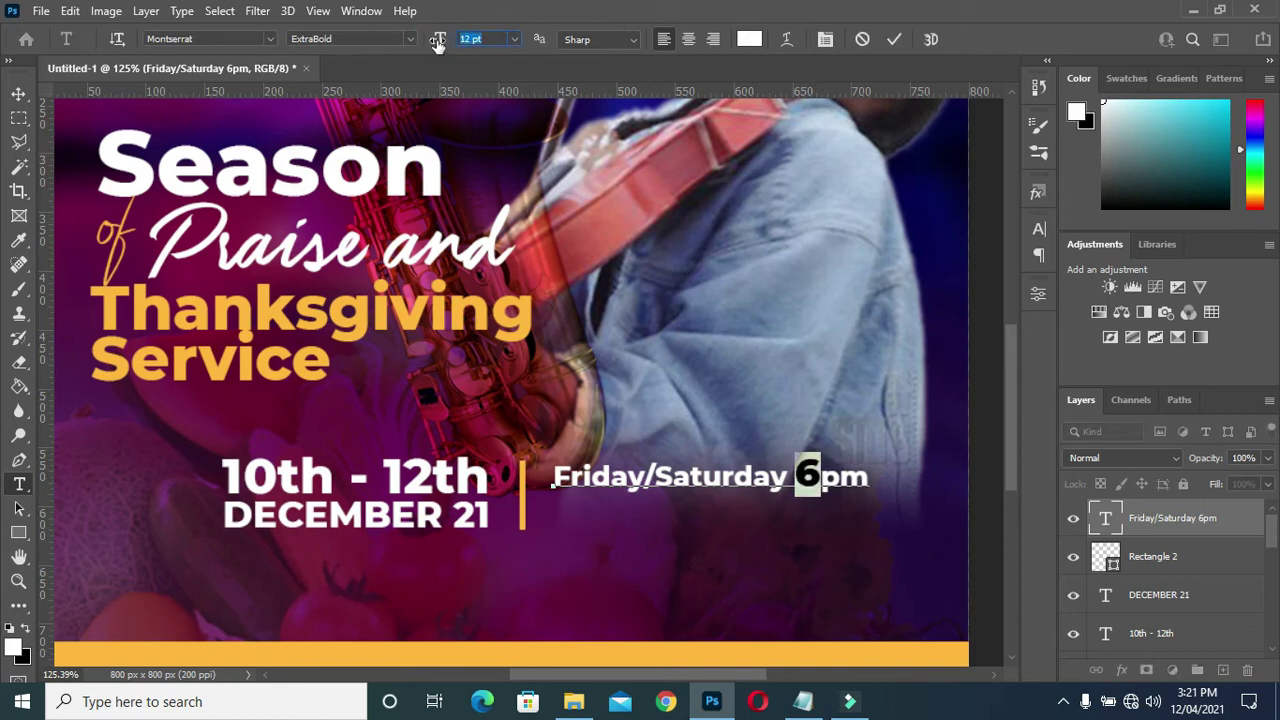
left_click(895, 39)
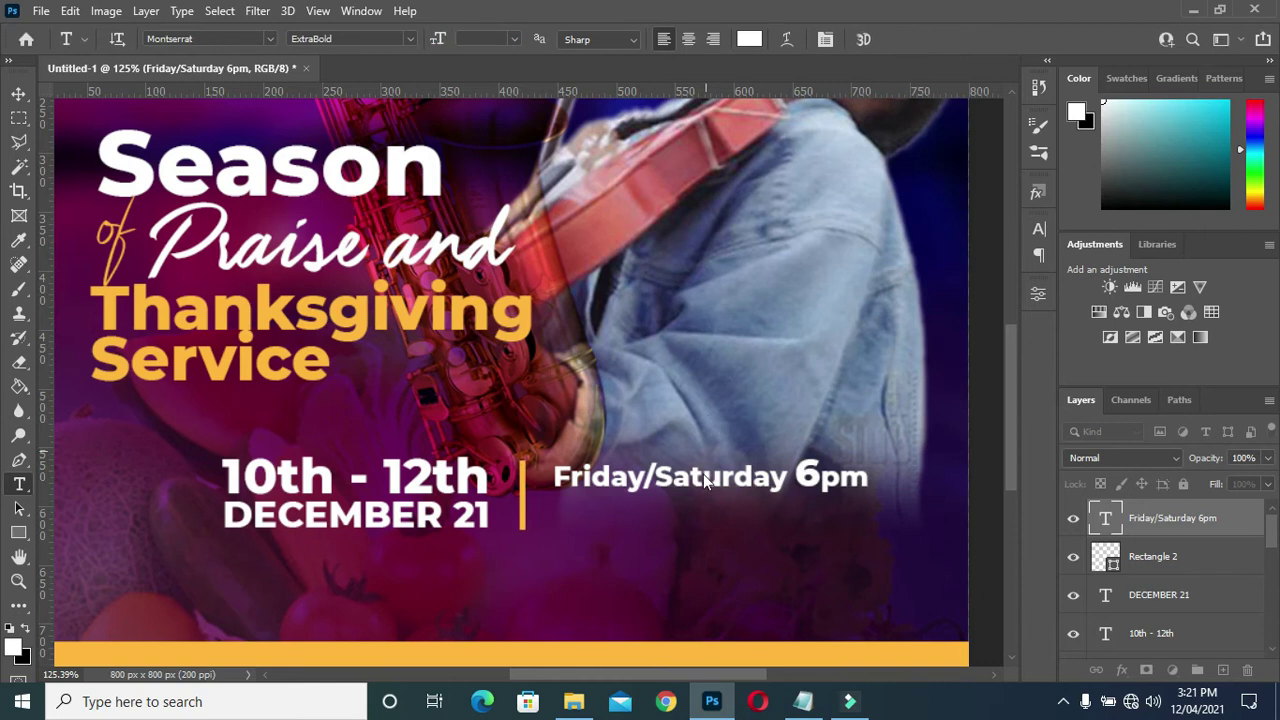
scroll(703, 474, "down", 2)
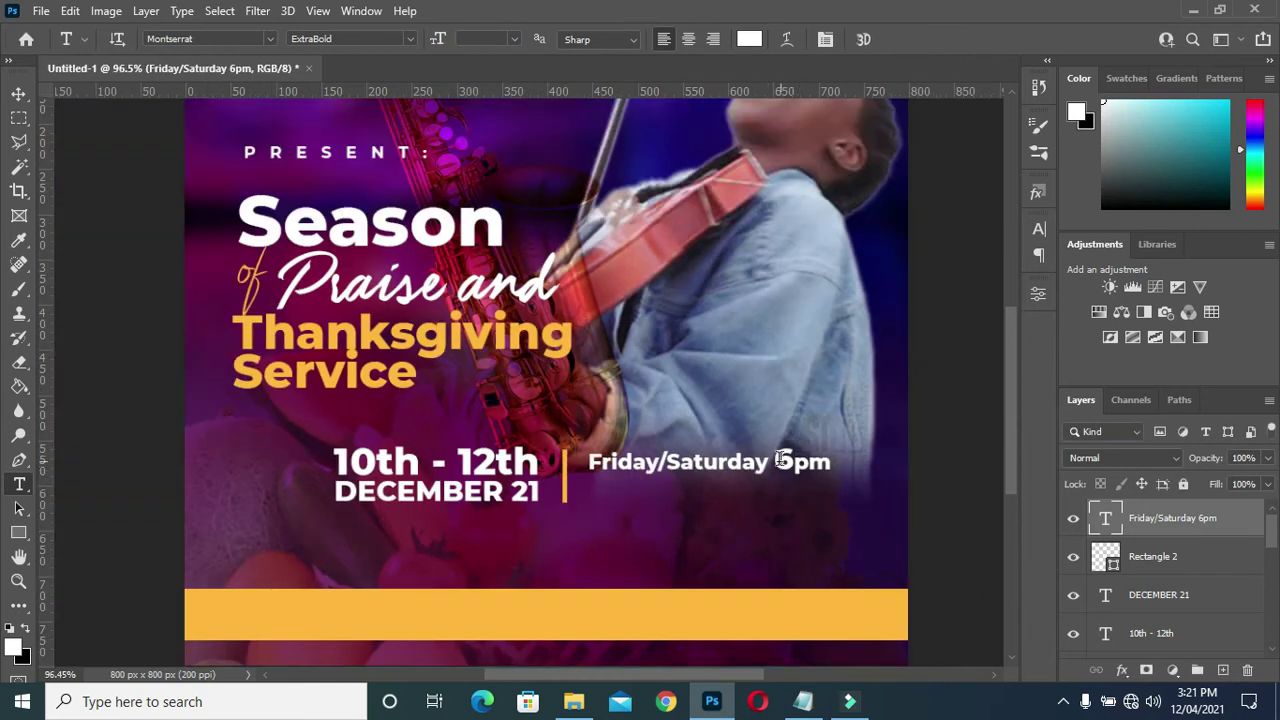
Colour 6pm orange (ffb636) by sampling the yellow bar
double_click(799, 460)
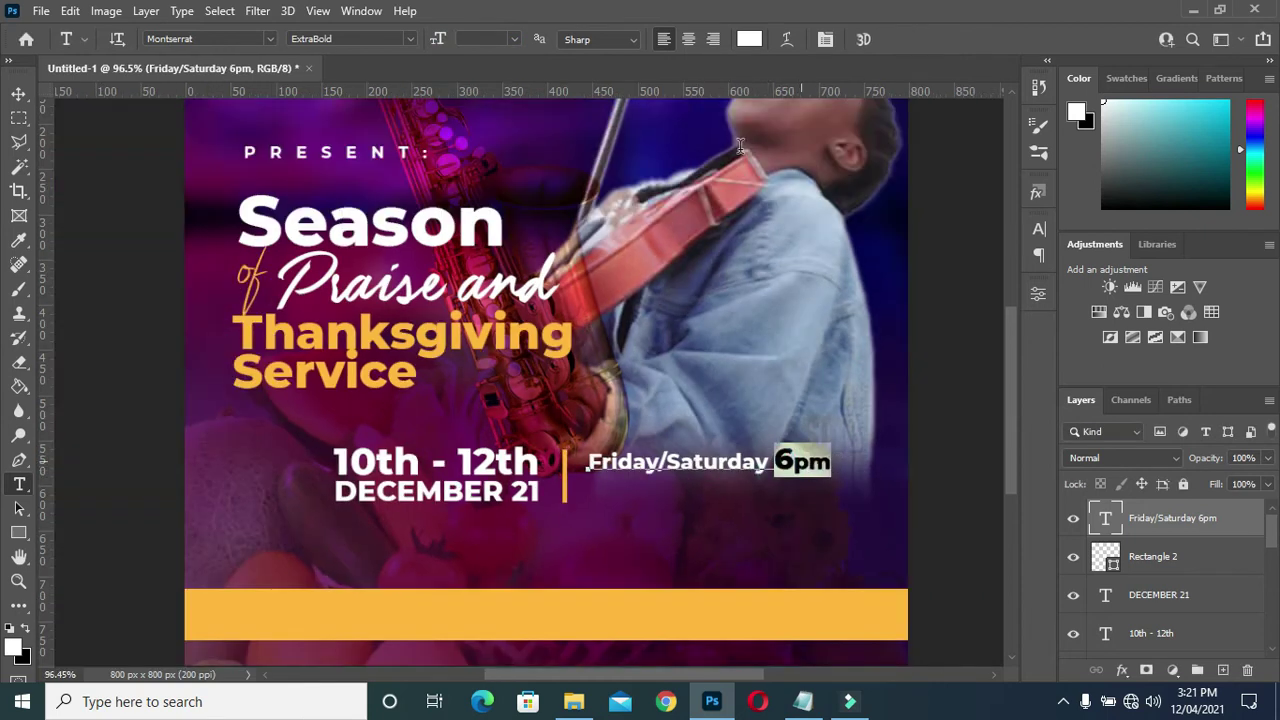
left_click(749, 39)
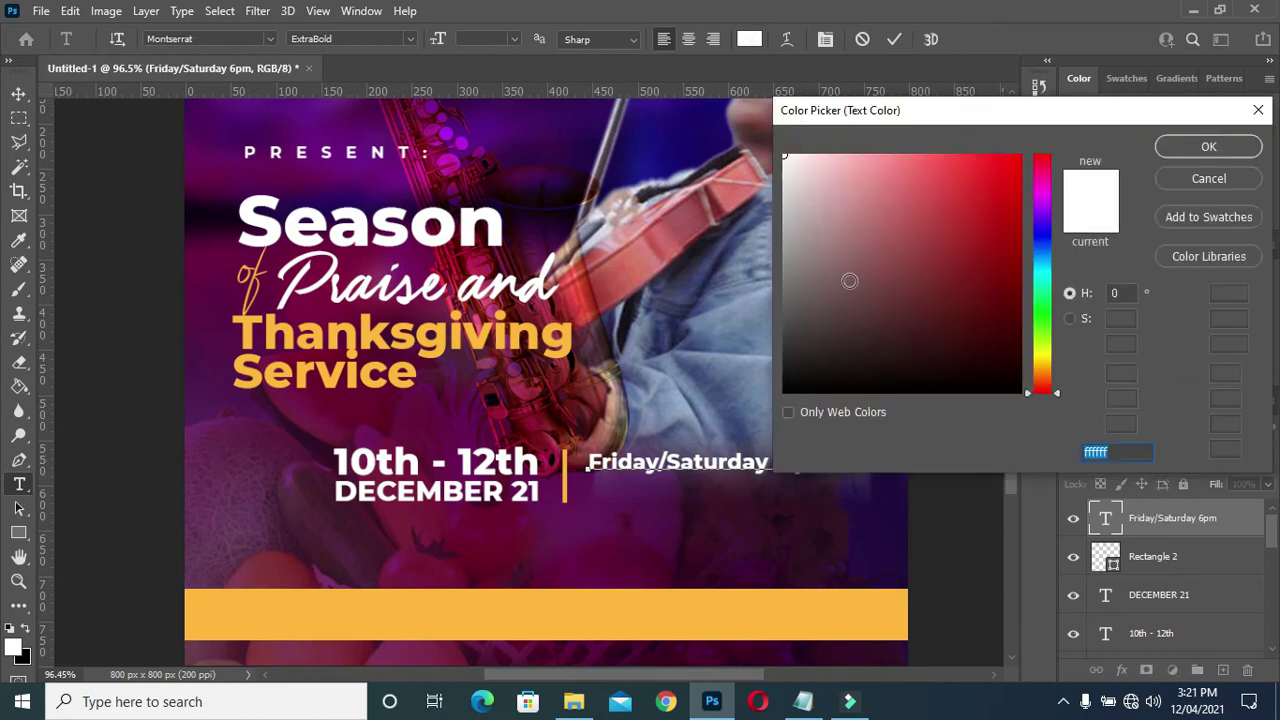
left_click(665, 597)
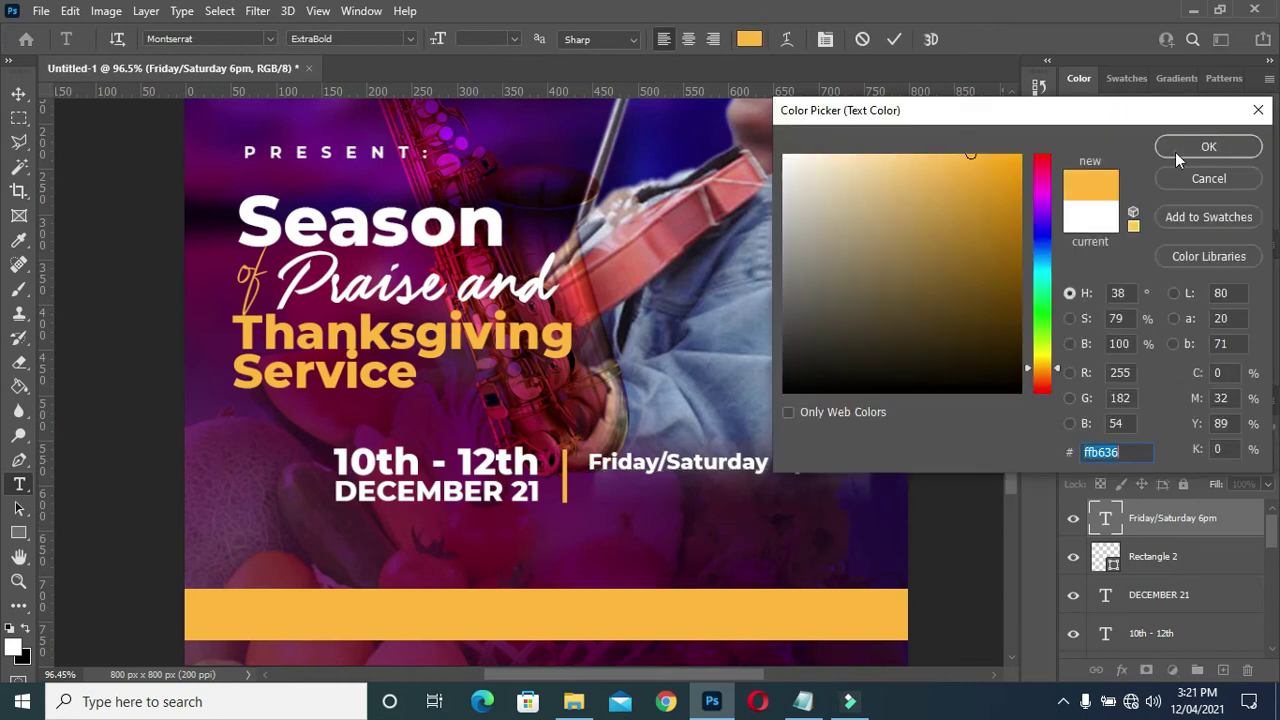
left_click(1175, 152)
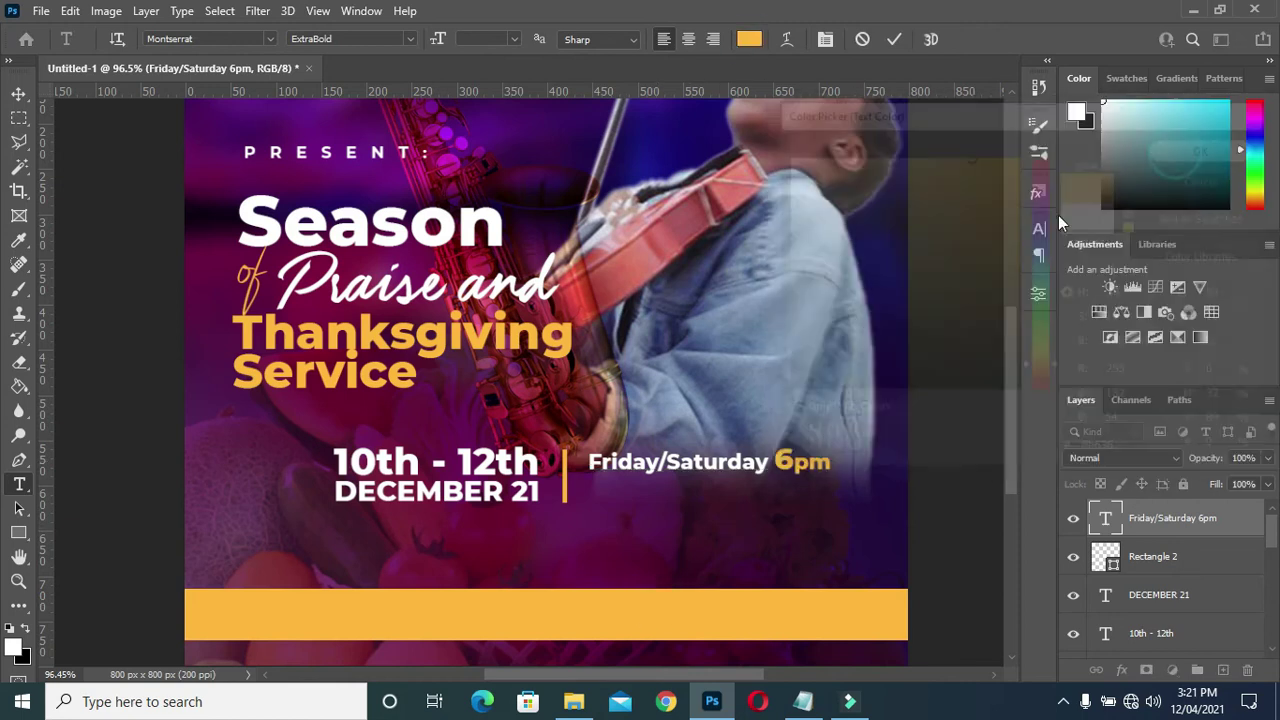
left_click(894, 39)
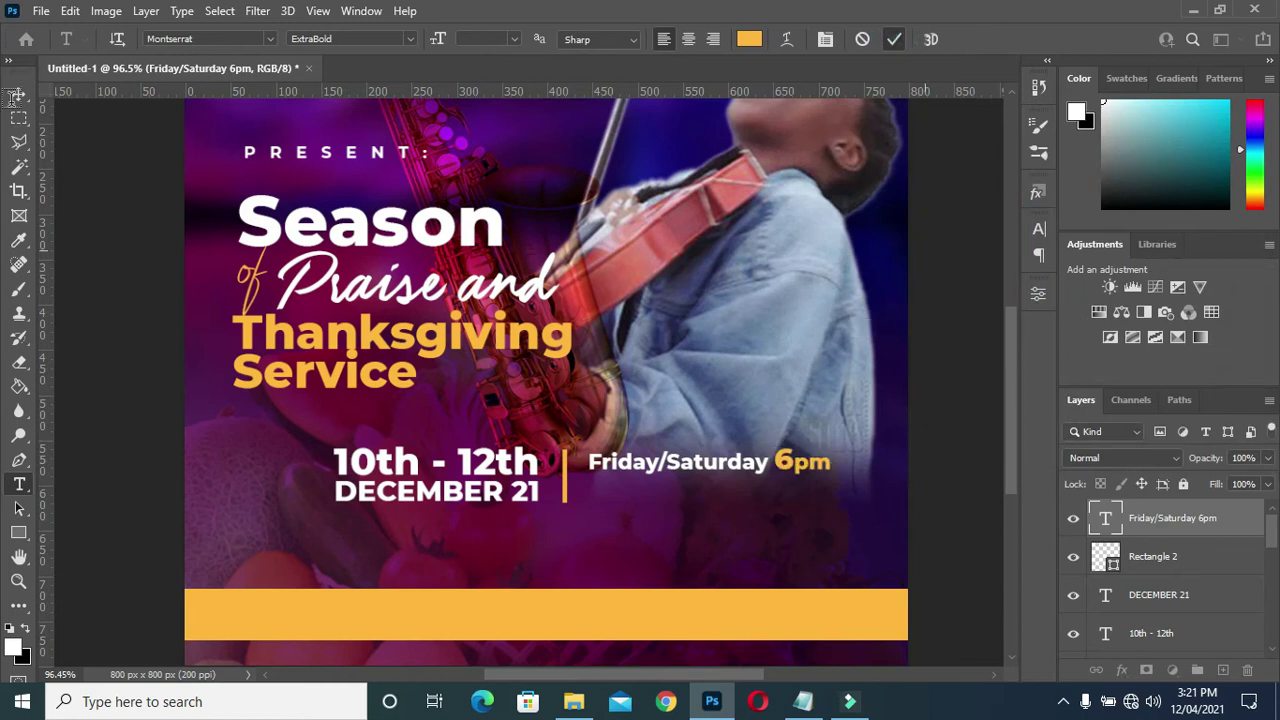
scroll(20, 101, "down", 1)
left_click(18, 94)
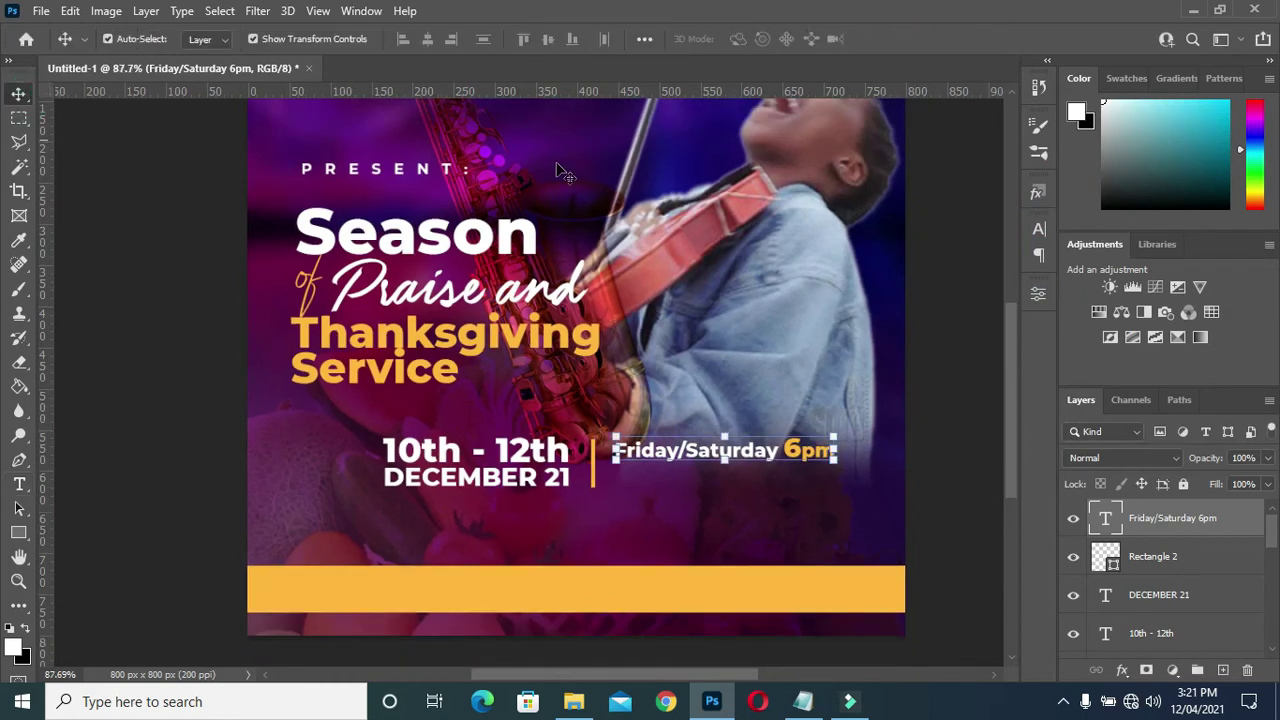
Duplicate the service-time line and place the copy just beneath it
scroll(645, 340, "down", 1)
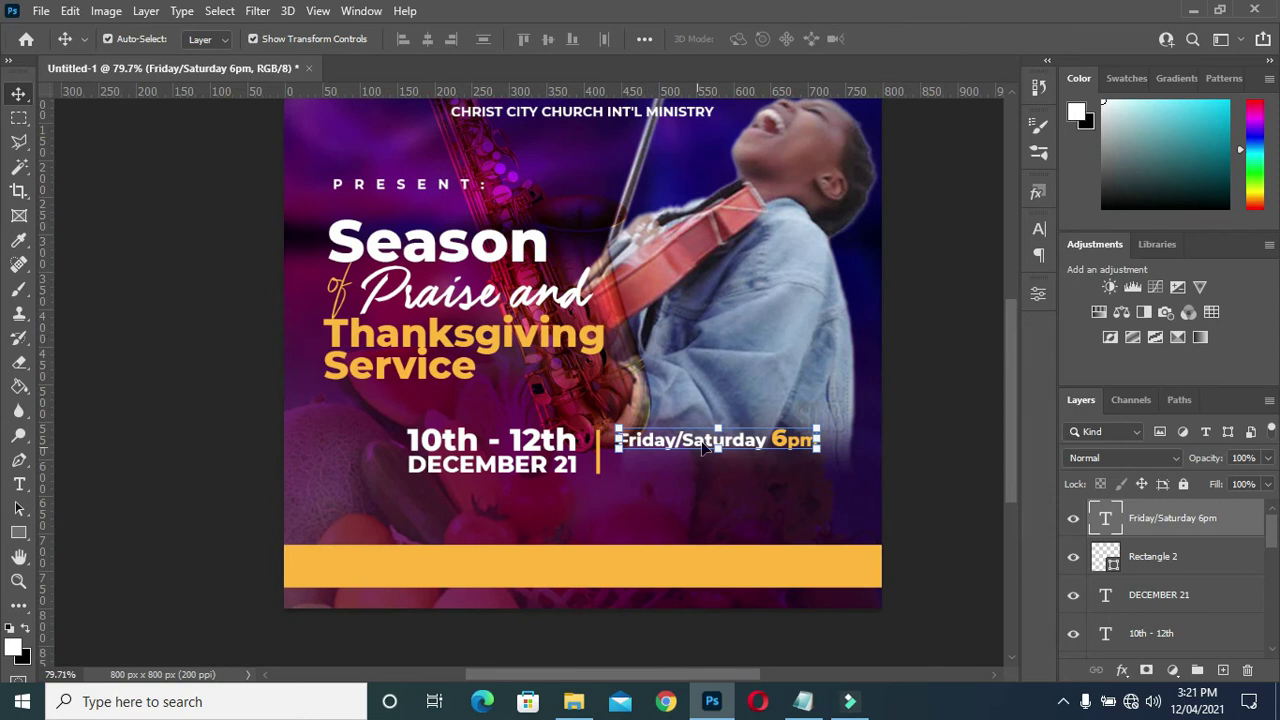
key("ctrl")
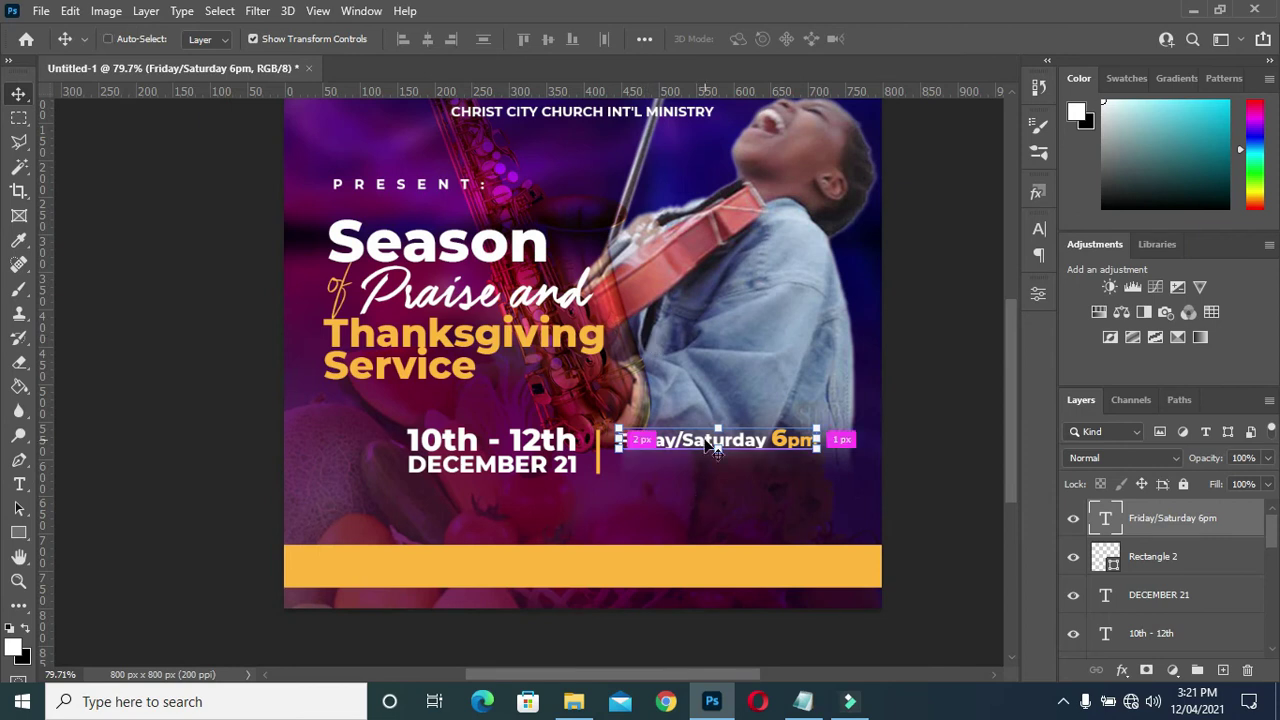
key("ctrl+j")
left_click_drag(704, 450, 704, 466)
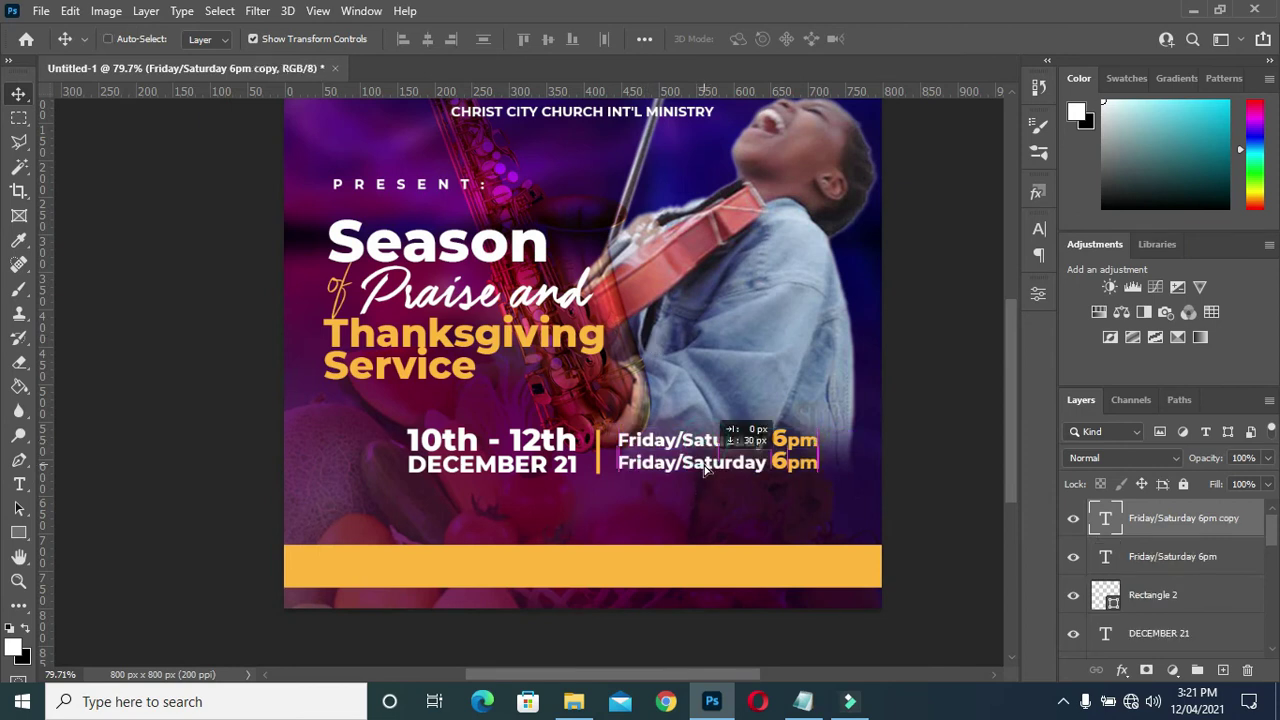
left_click_drag(704, 470, 704, 470)
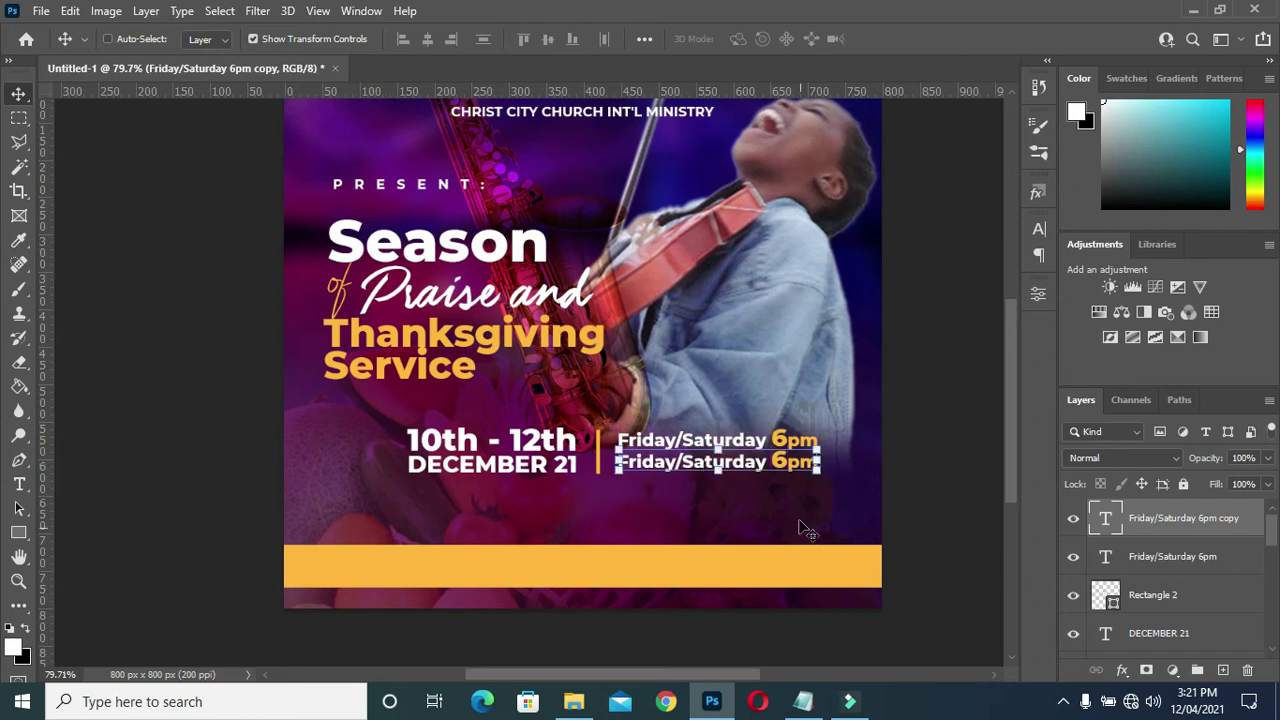
key("Up")
key("Up")
key("Up")
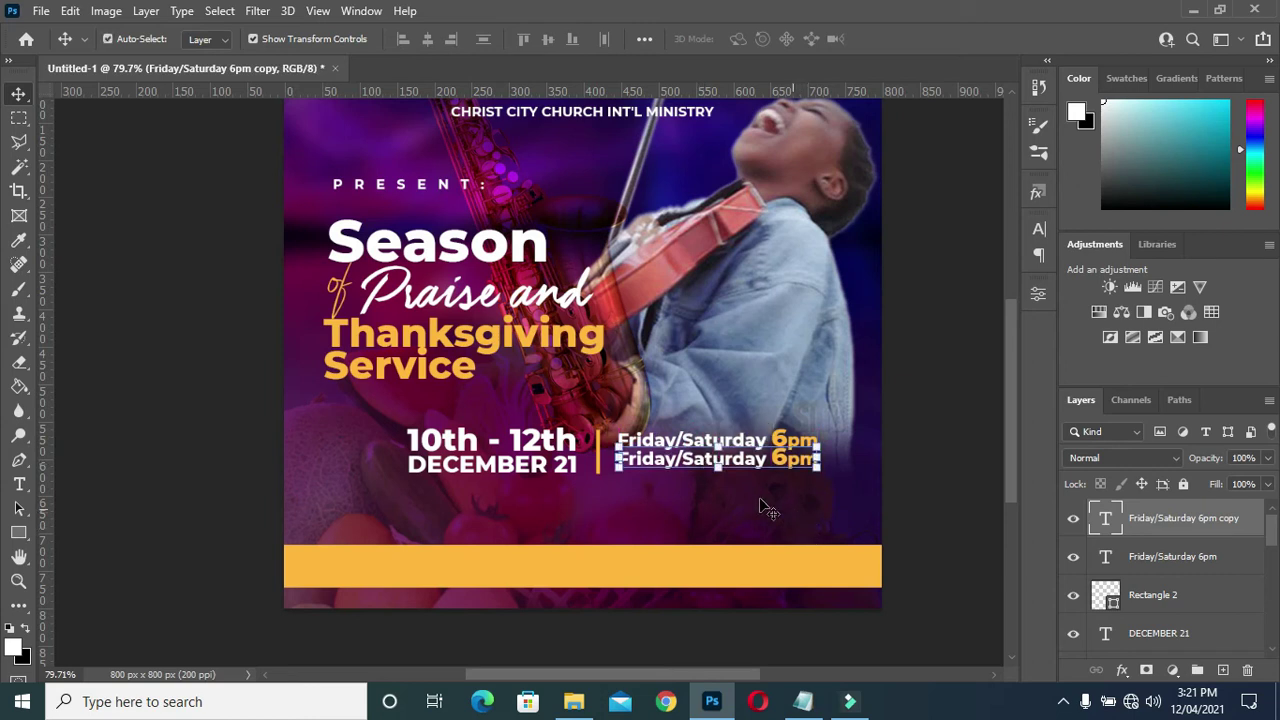
Replace the duplicated line's text with 'Sunday 9am' from the notes
double_click(733, 472)
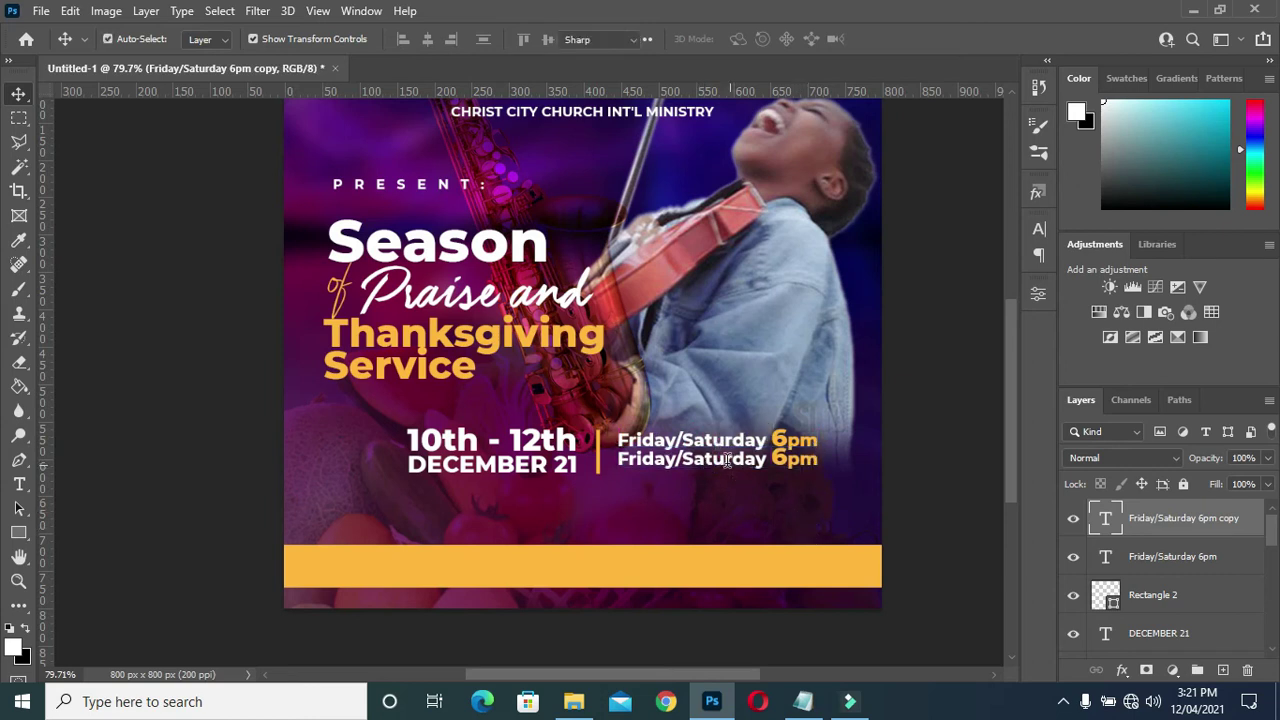
left_click_drag(724, 459, 805, 462)
left_click(789, 458)
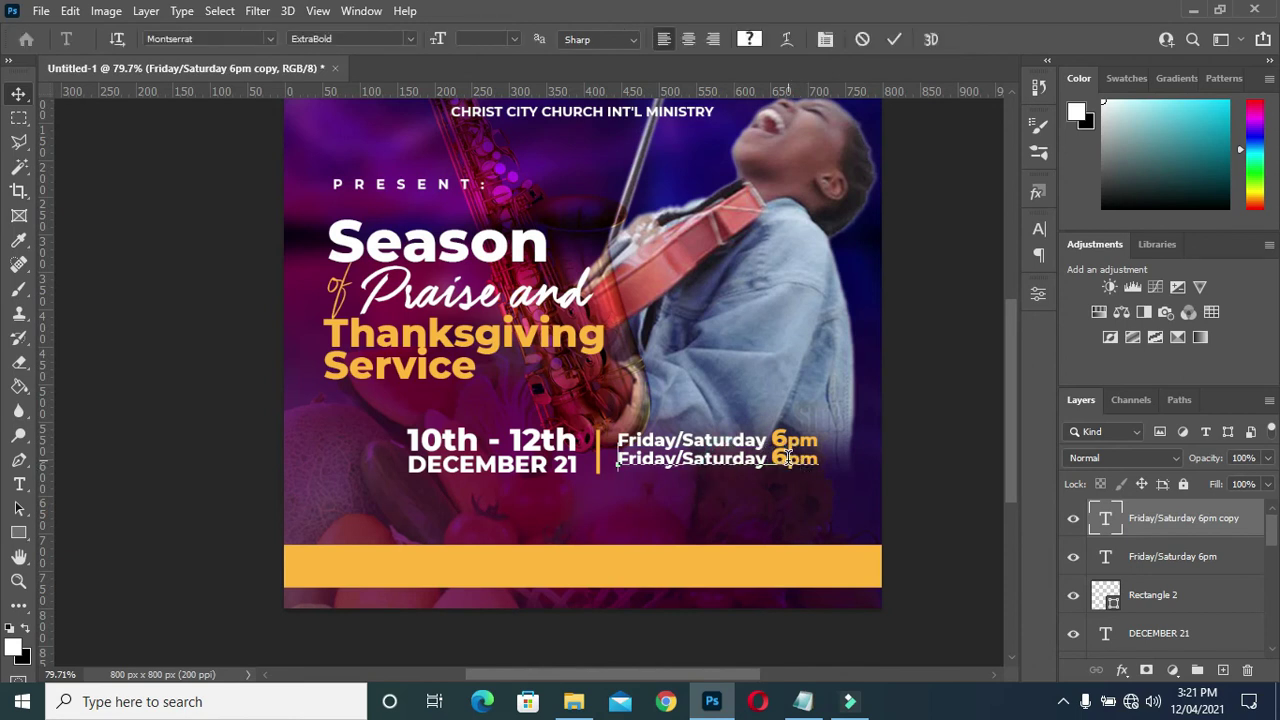
double_click(789, 458)
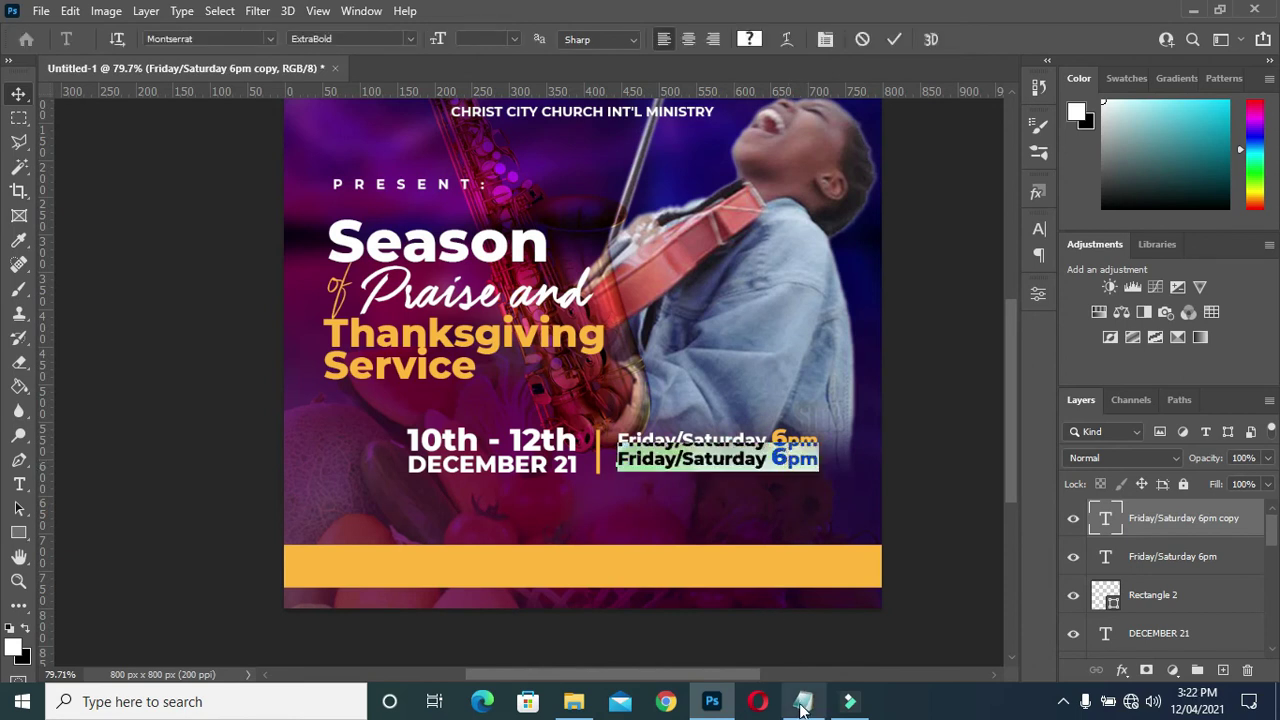
left_click(803, 700)
left_click_drag(284, 387, 205, 388)
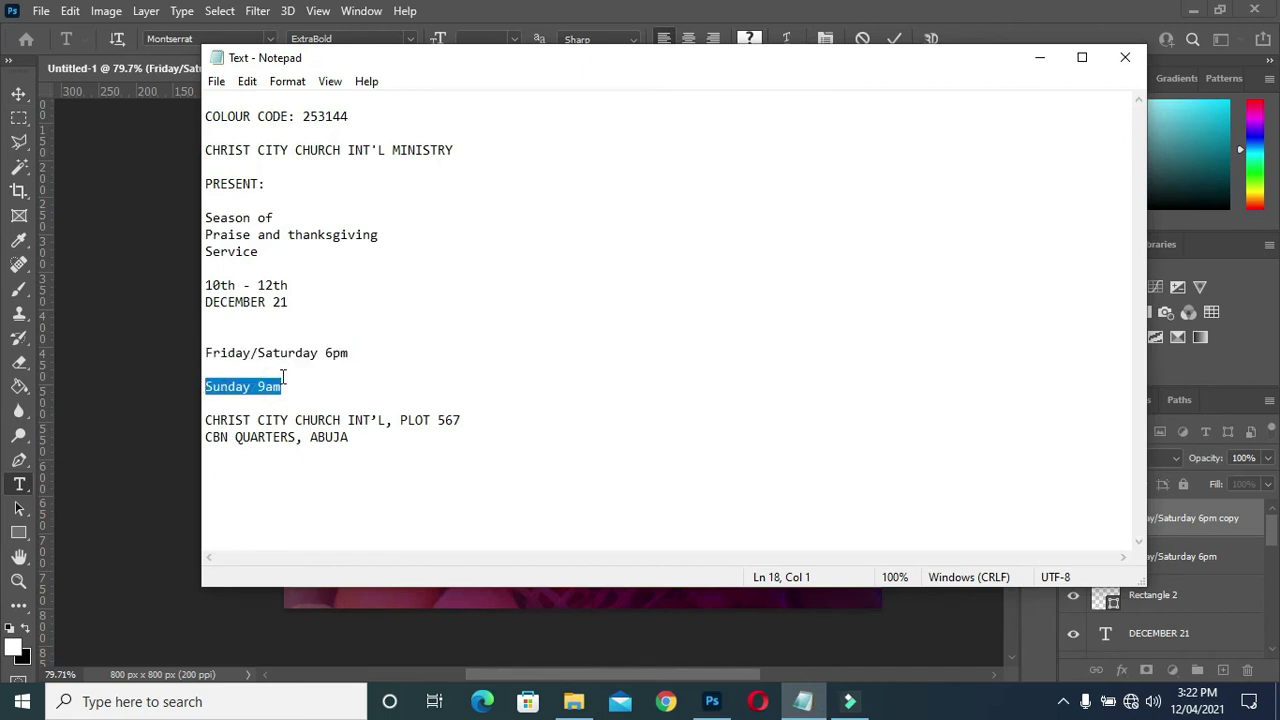
left_click(1041, 60)
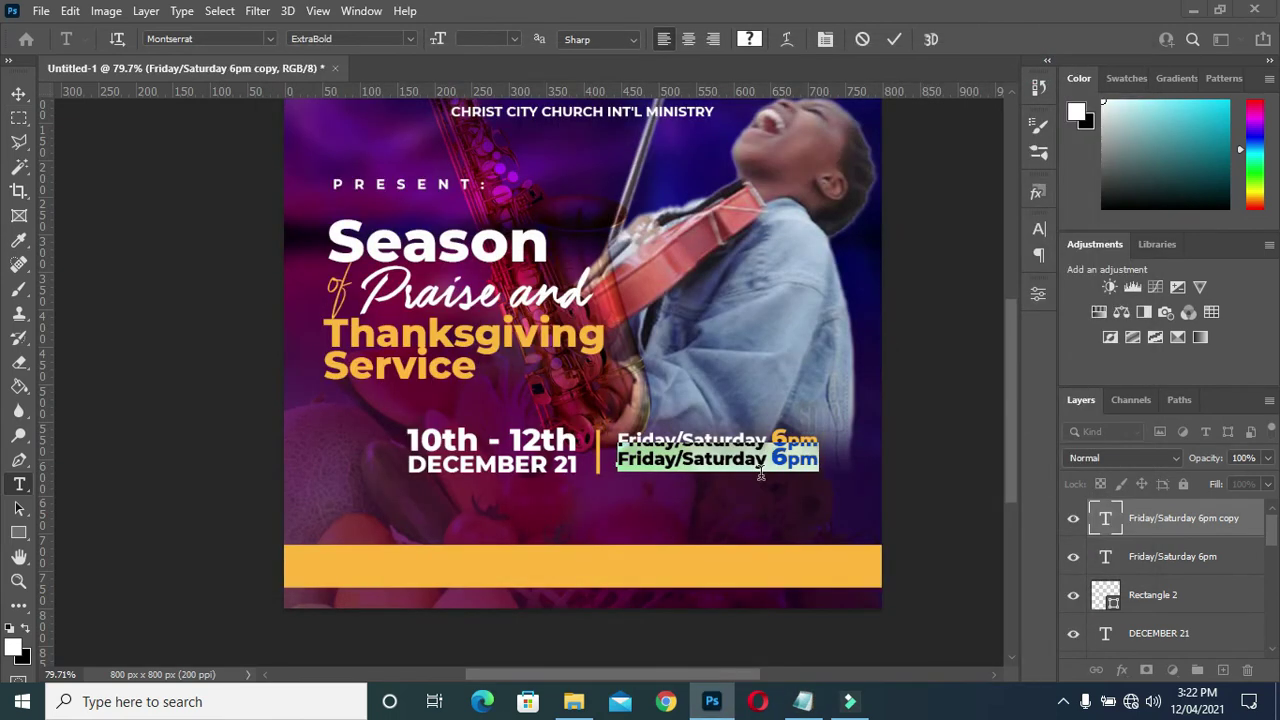
scroll(755, 466, "up", 1)
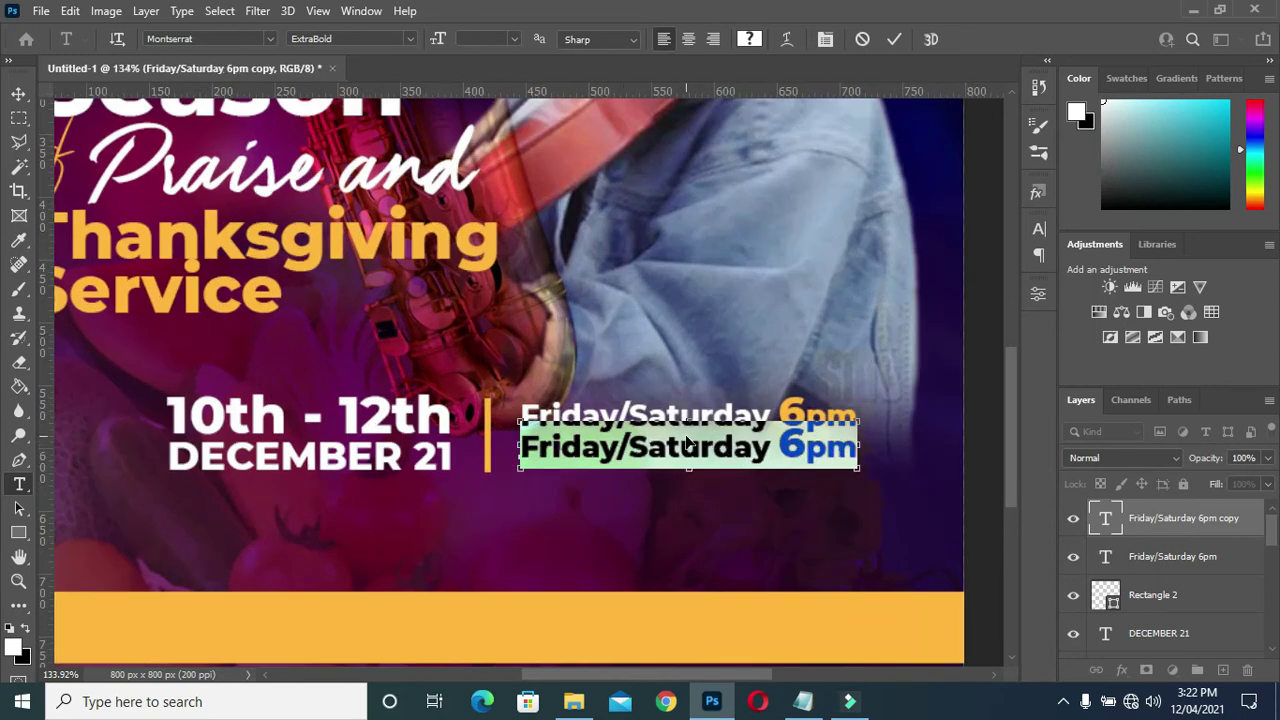
type("Sunday 9am")
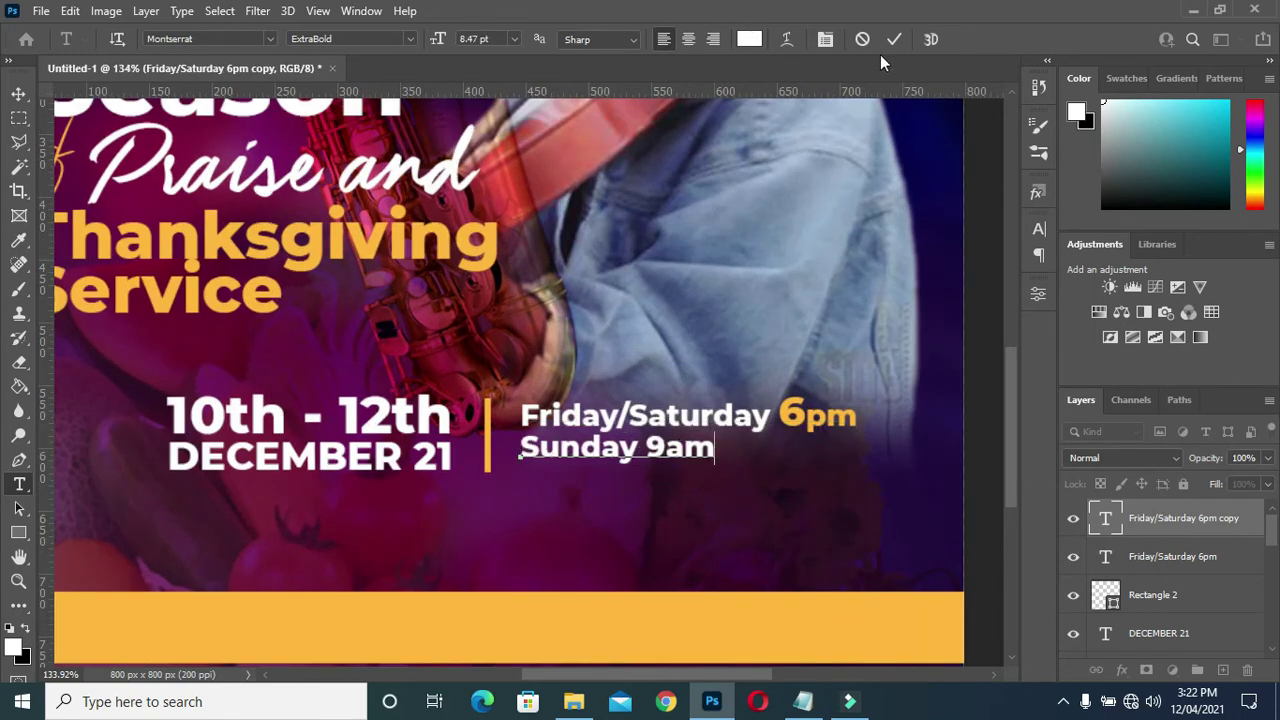
left_click(891, 41)
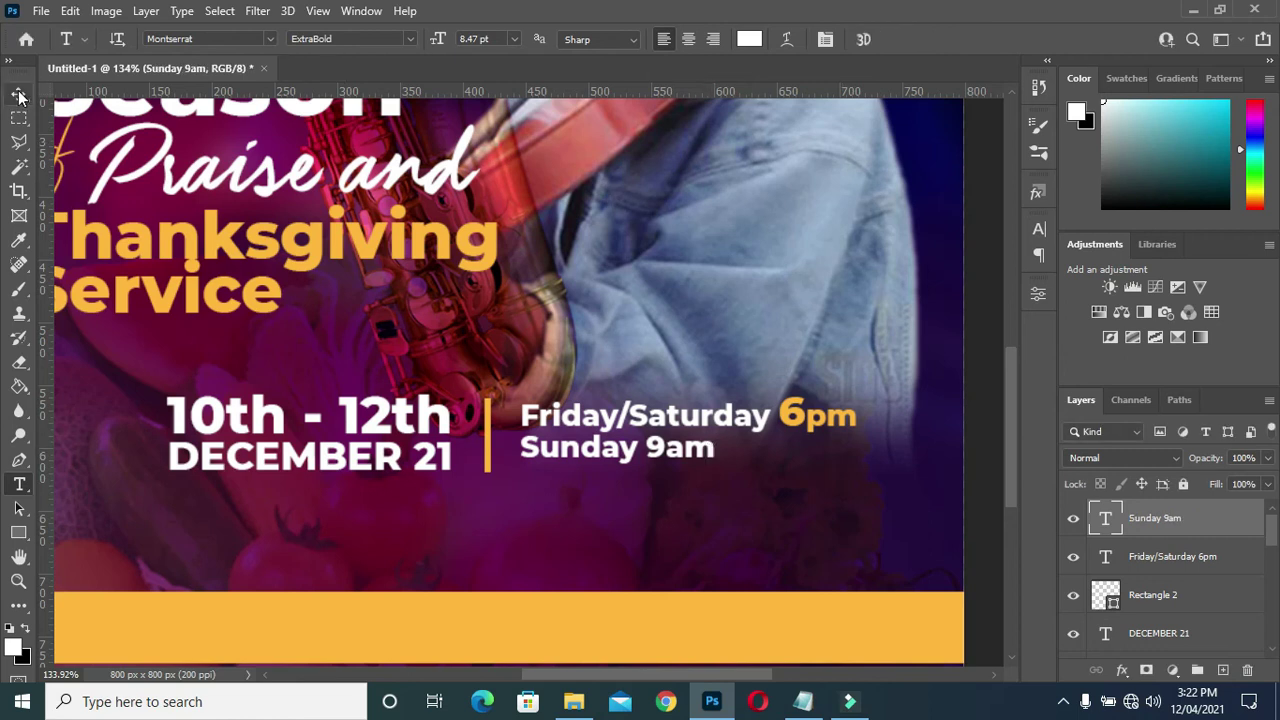
Scale the Sunday 9am line up to about 144%, matching the Friday/Saturday line's width
left_click(18, 93)
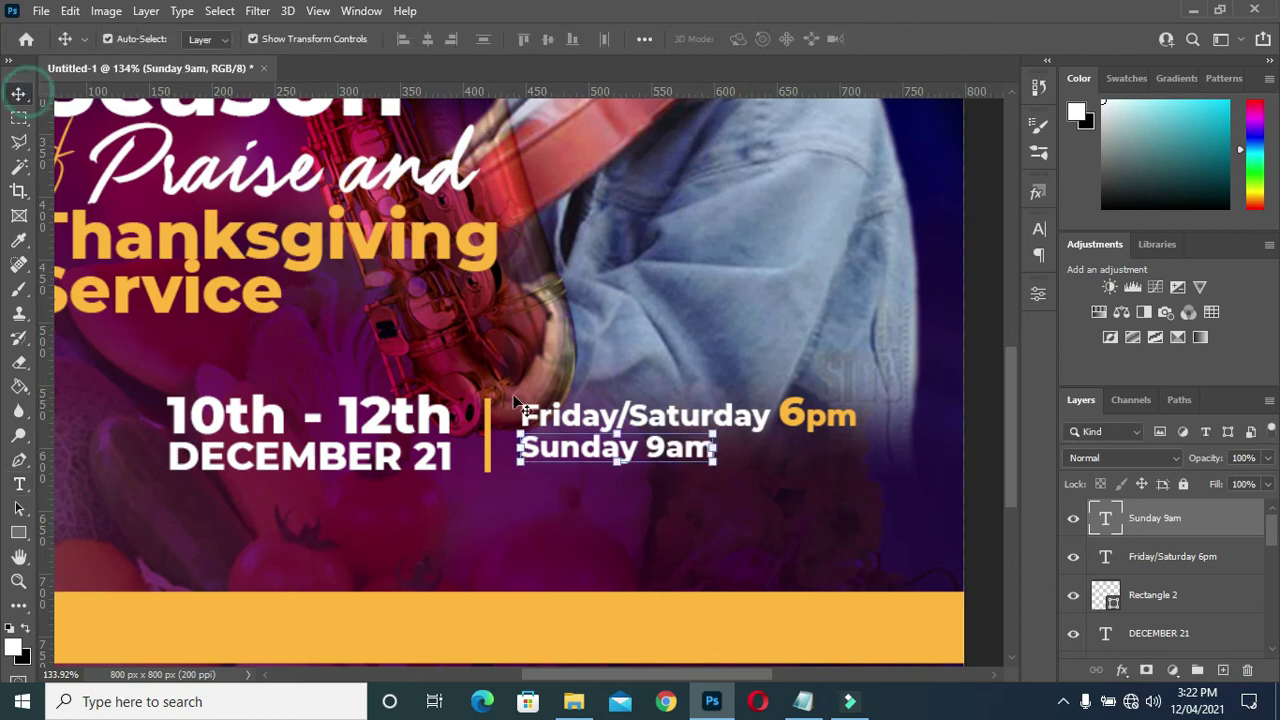
left_click(714, 461)
left_click_drag(716, 467, 786, 500)
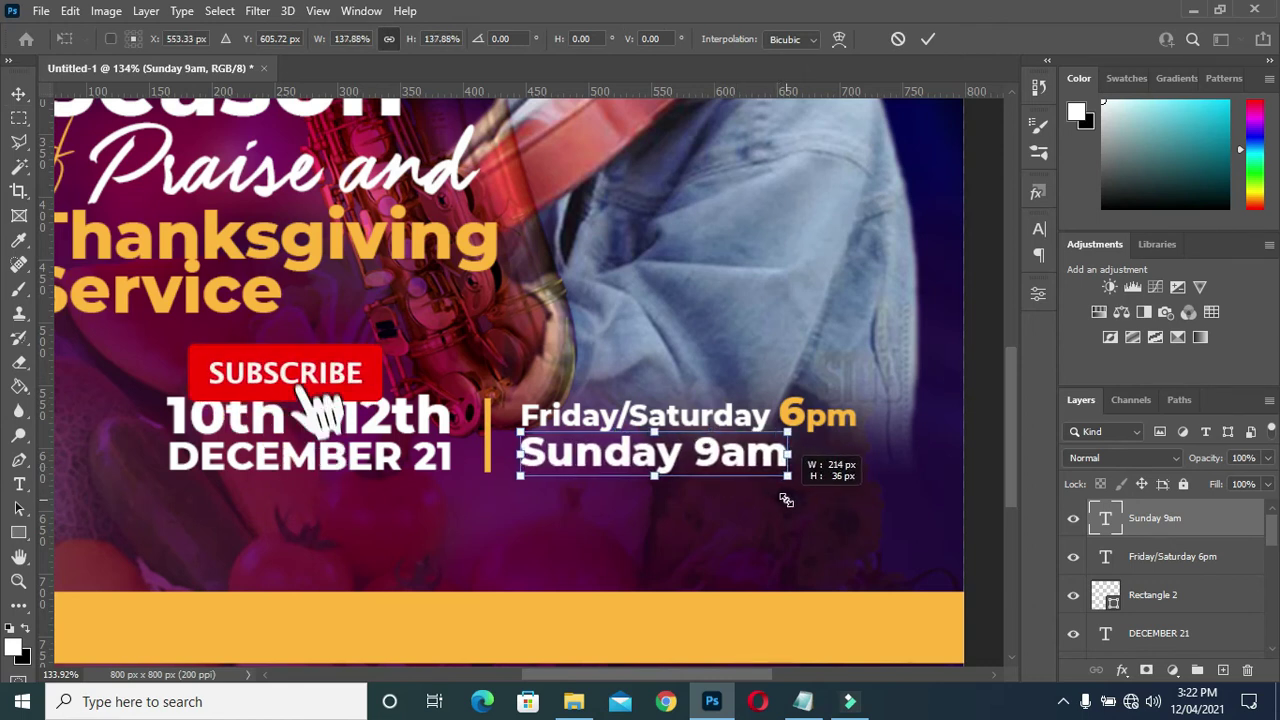
left_click_drag(786, 500, 797, 481)
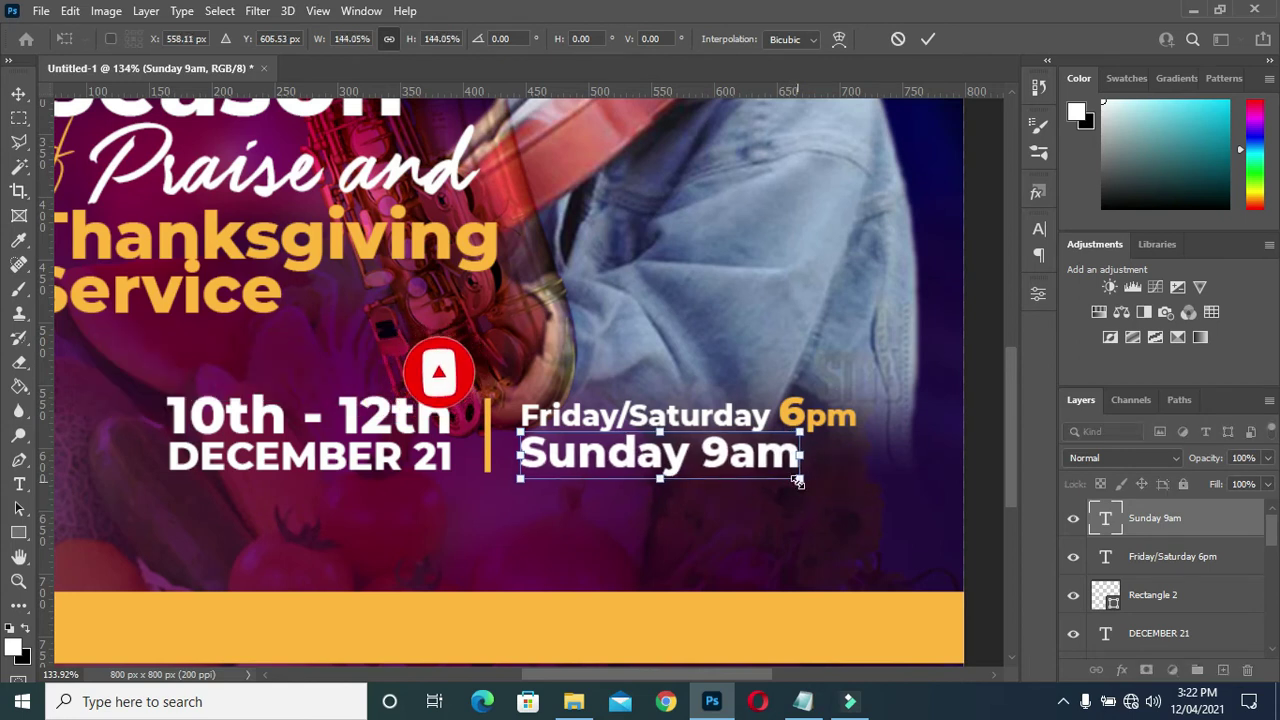
key("Down")
key("Down")
key("Down")
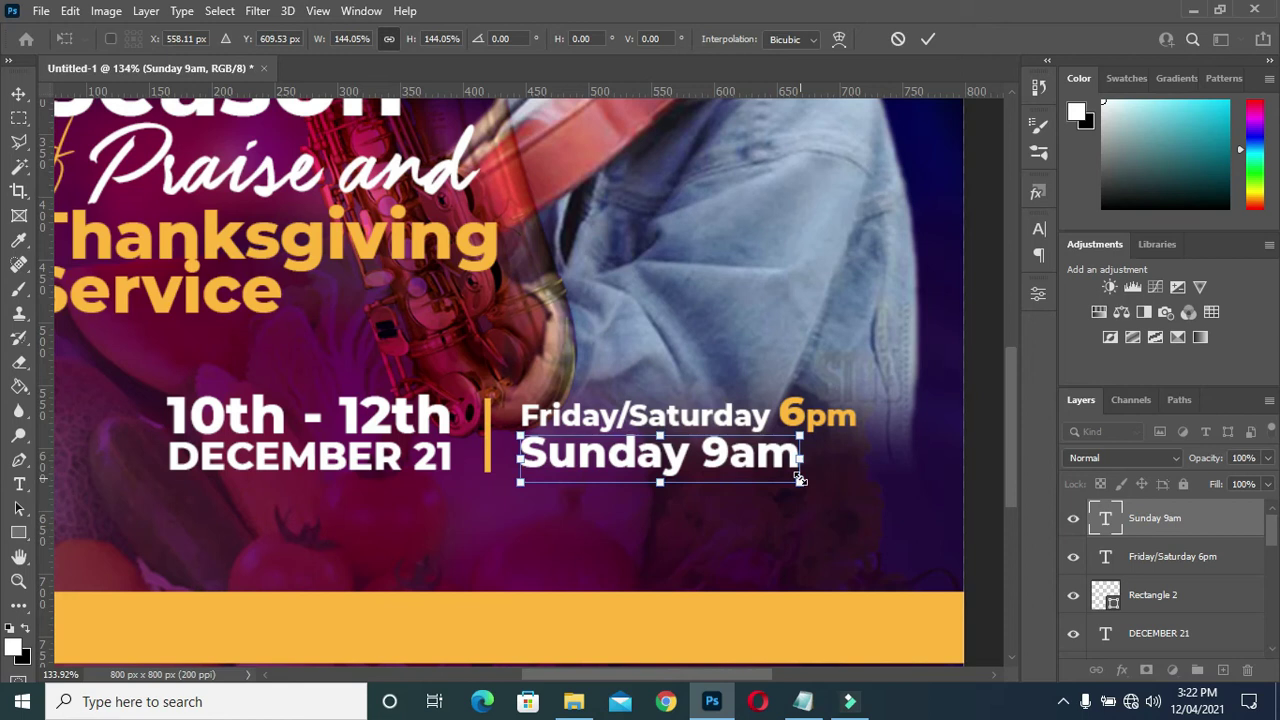
key("Up")
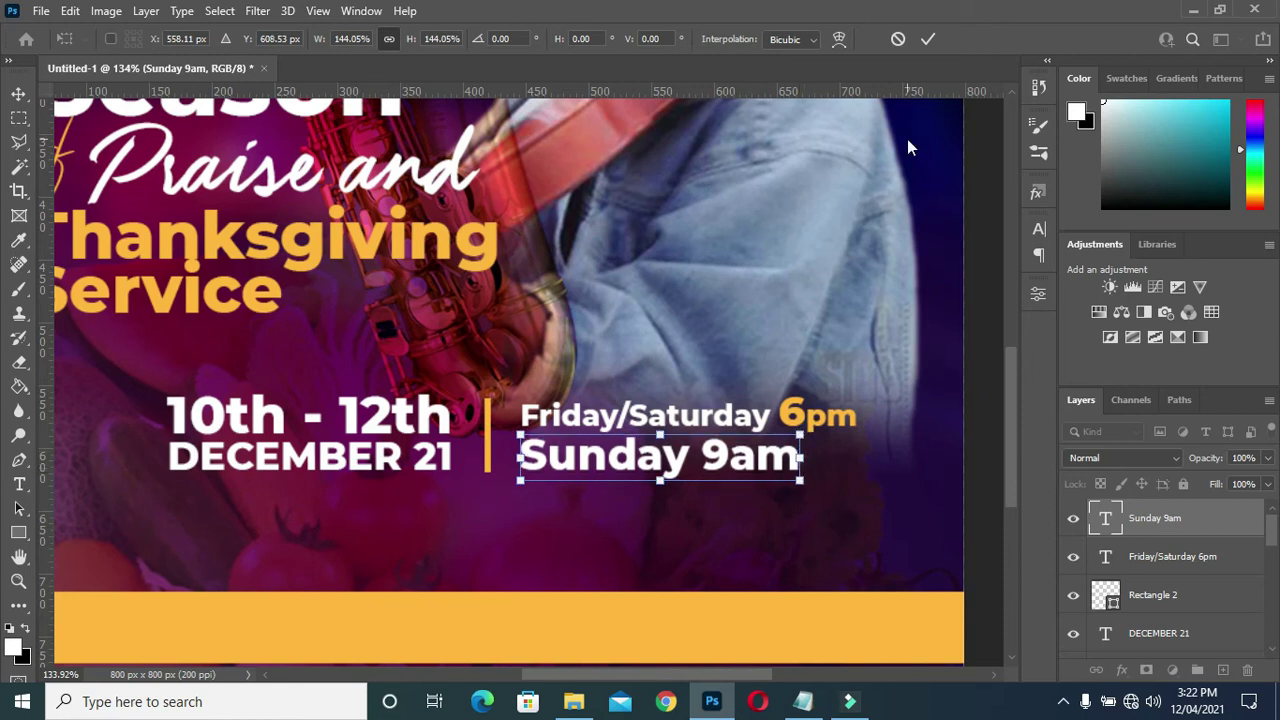
left_click(928, 38)
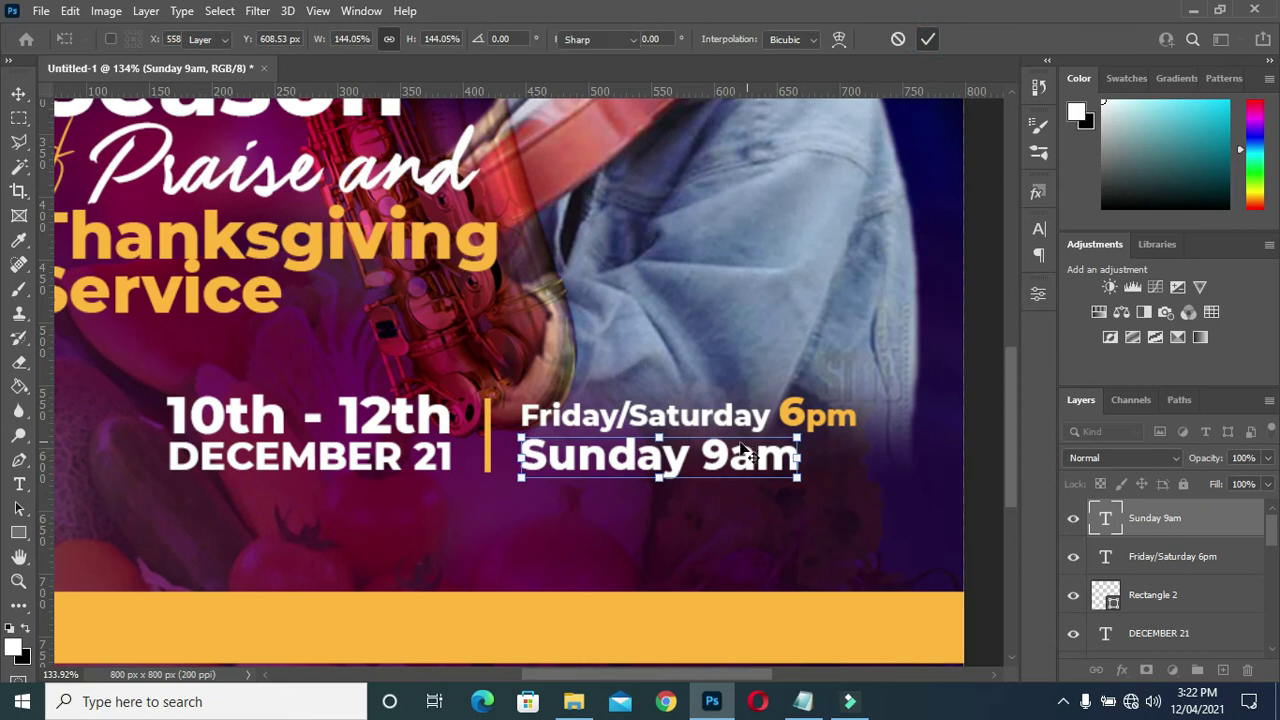
Enlarge the 9 in Sunday 9am to 15 pt
key("t")
left_click_drag(703, 456, 806, 458)
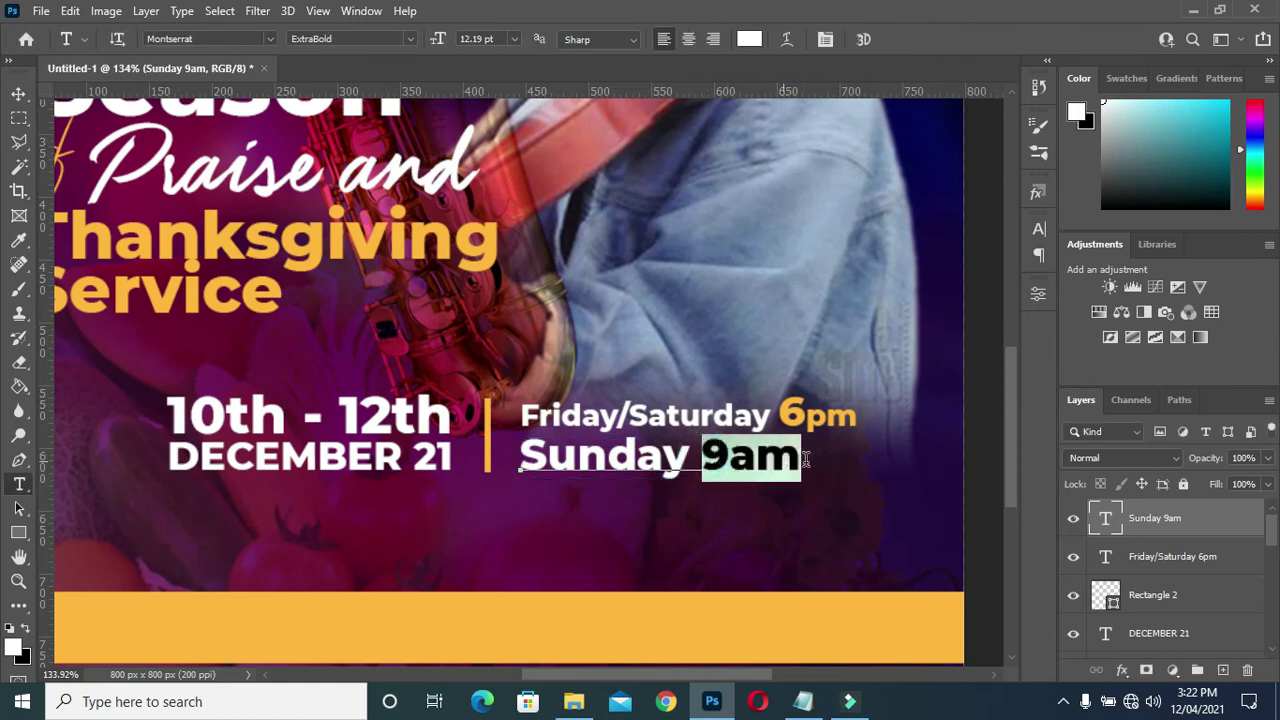
left_click(735, 452, "shift")
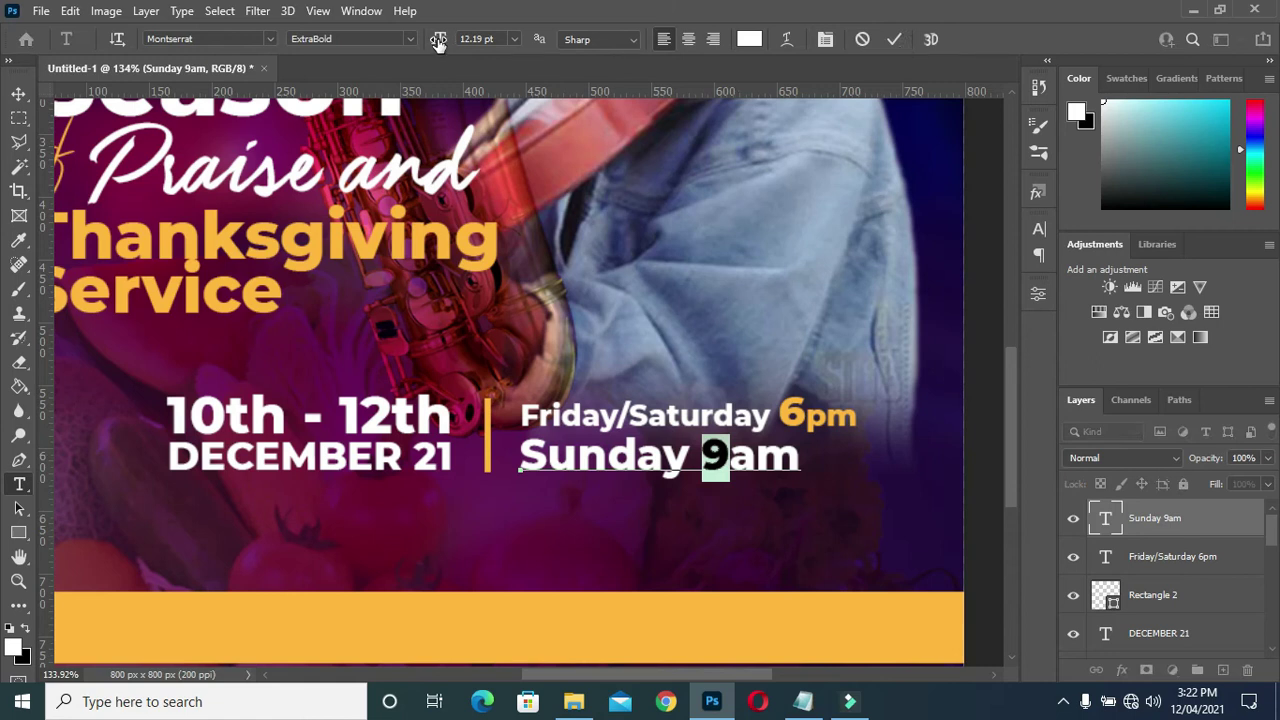
left_click_drag(437, 40, 439, 42)
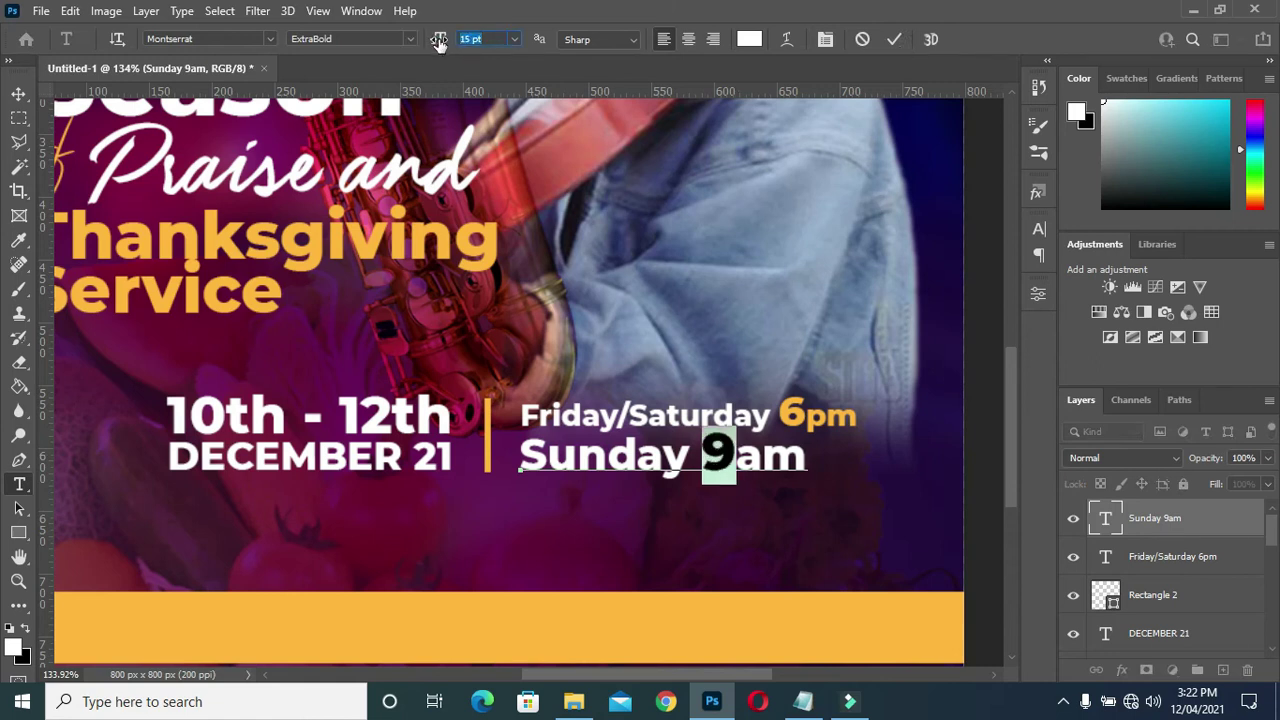
left_click(894, 41)
Colour 9am orange by sampling the bottom bar
left_click(716, 450)
left_click_drag(716, 450, 806, 455)
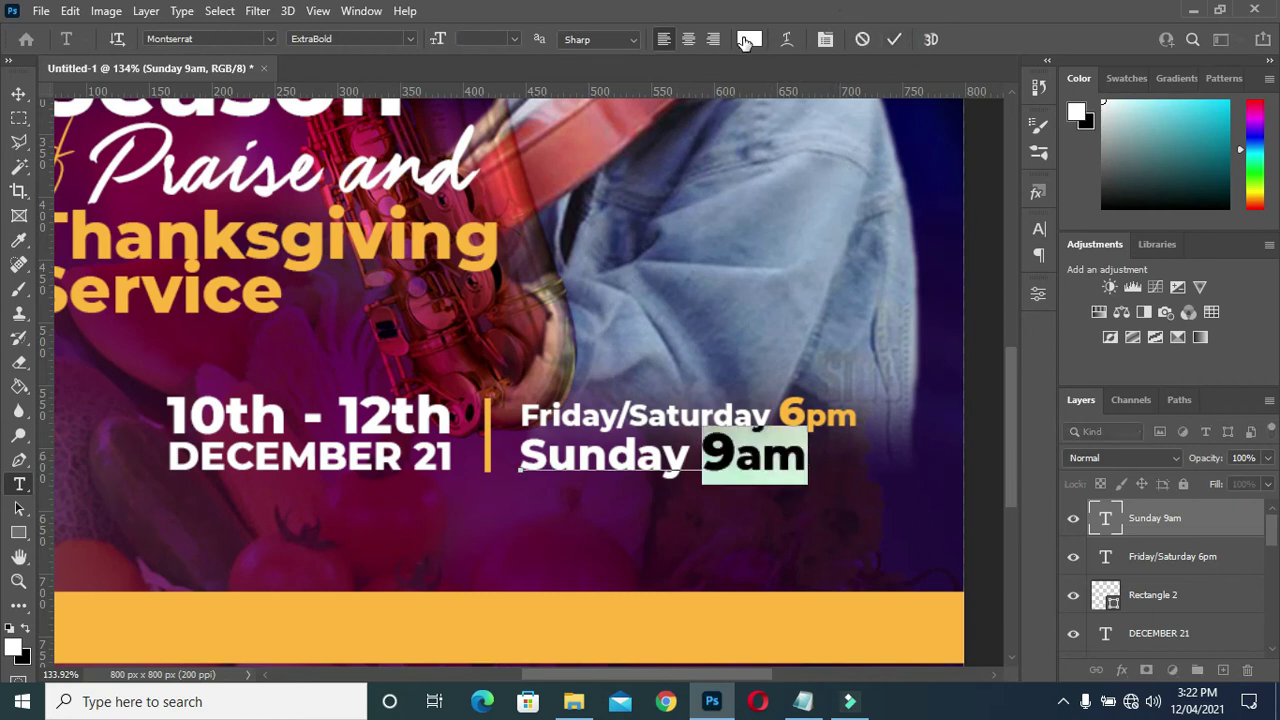
left_click(749, 39)
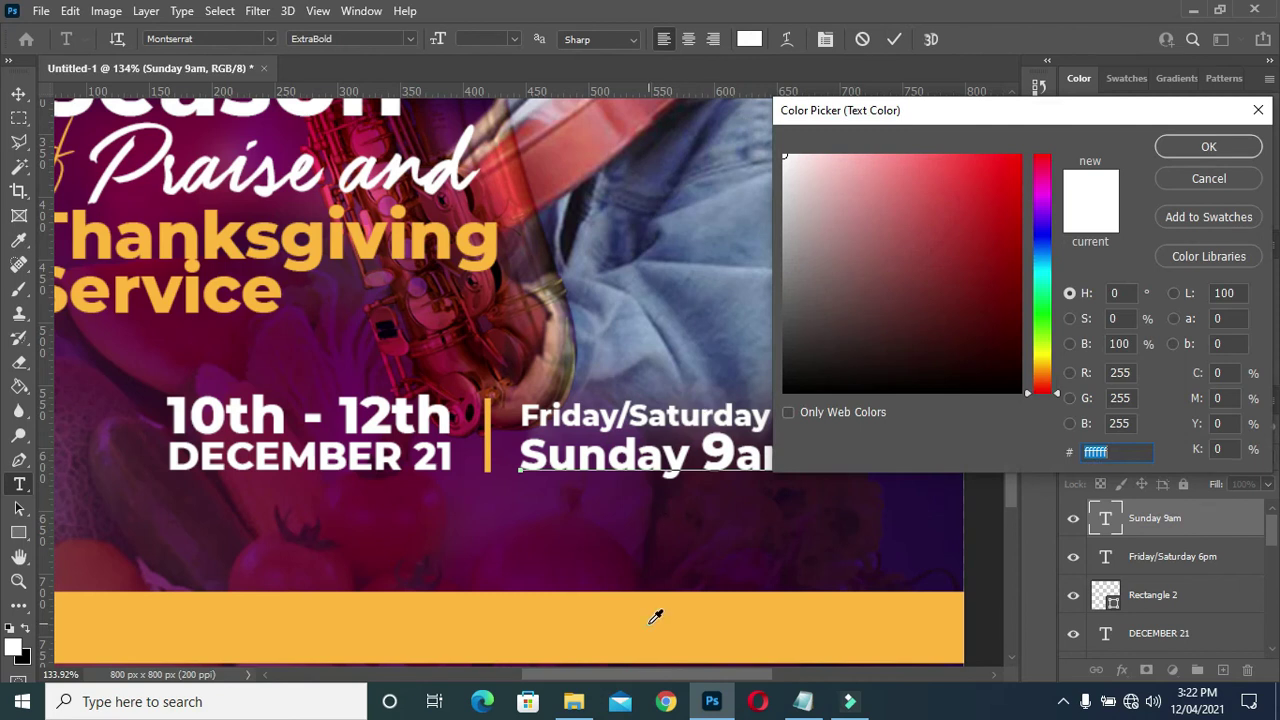
left_click(652, 620)
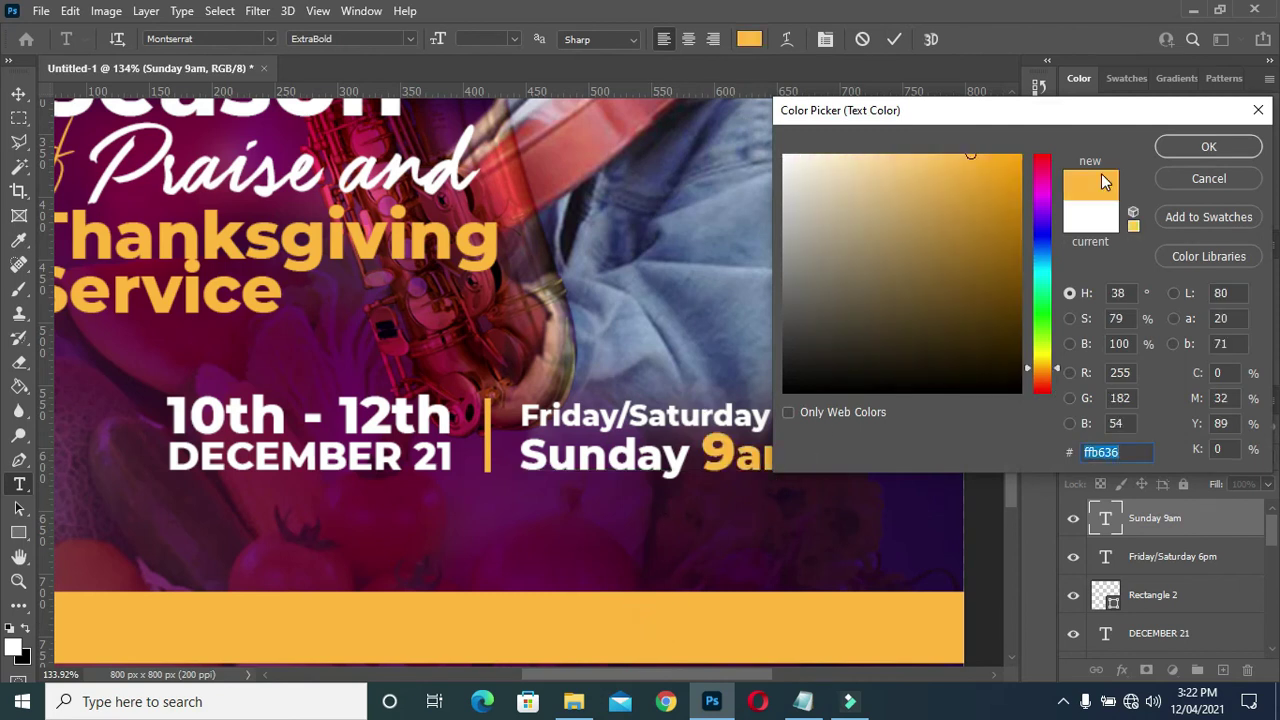
left_click(1208, 146)
key("ctrl+0")
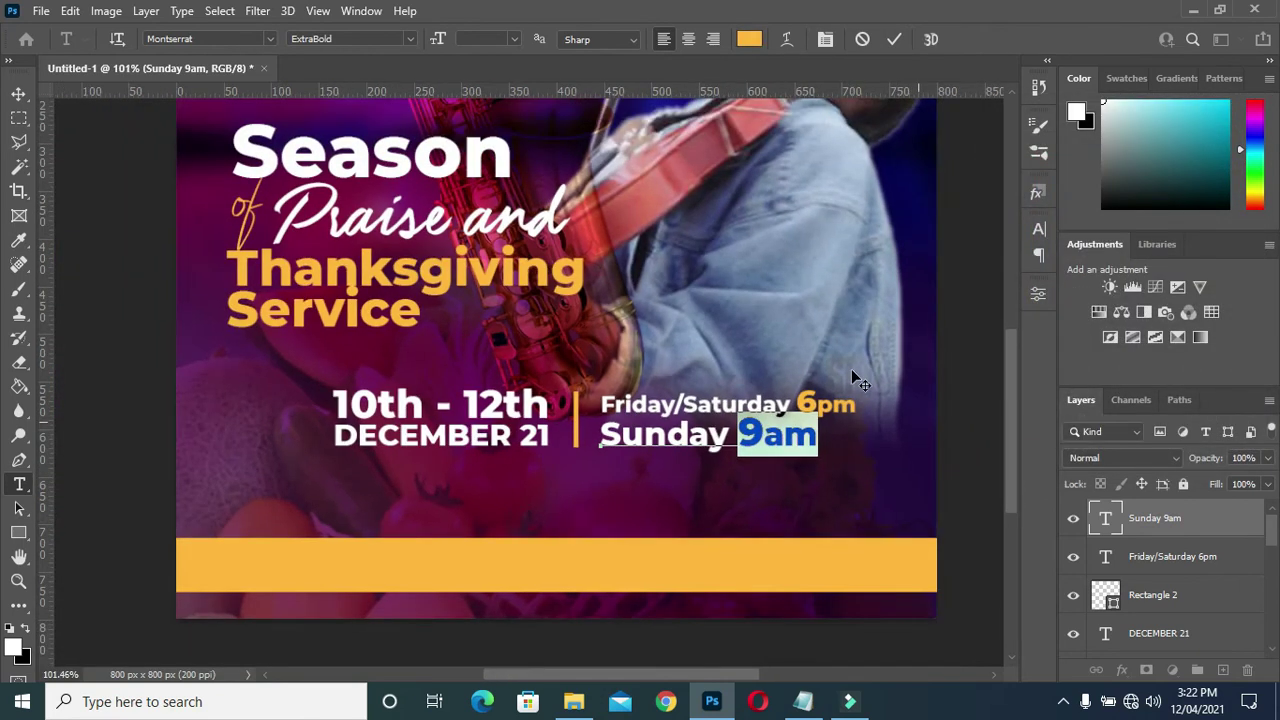
left_click(895, 39)
scroll(854, 396, "down", 2)
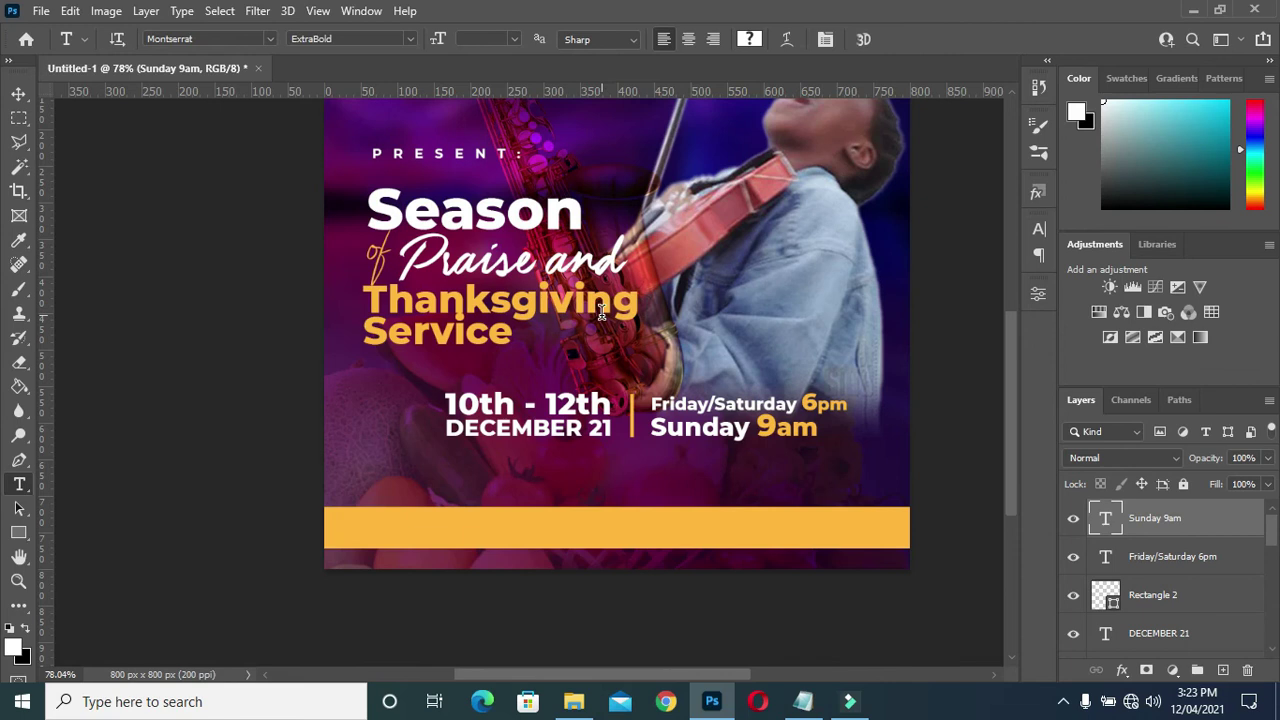
left_click(18, 93)
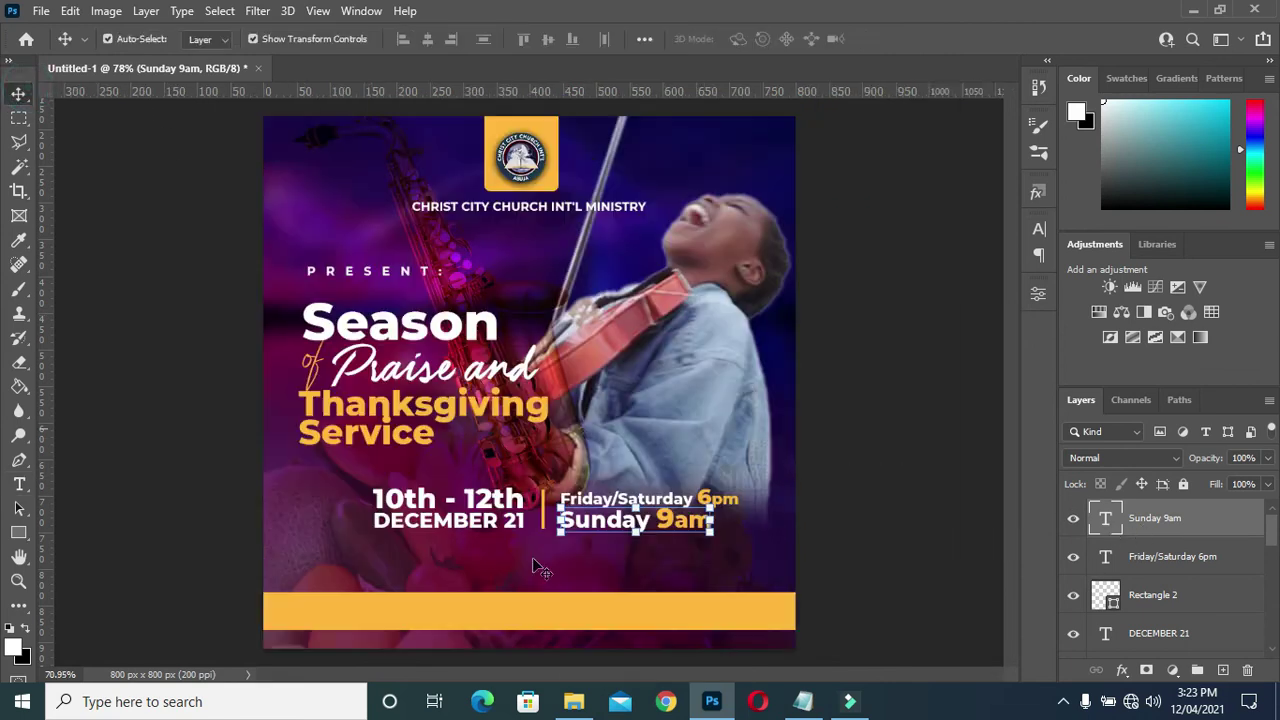
Drag the calendar icon image from the images folder onto the flyer
scroll(532, 500, "down", 1)
left_click(573, 703)
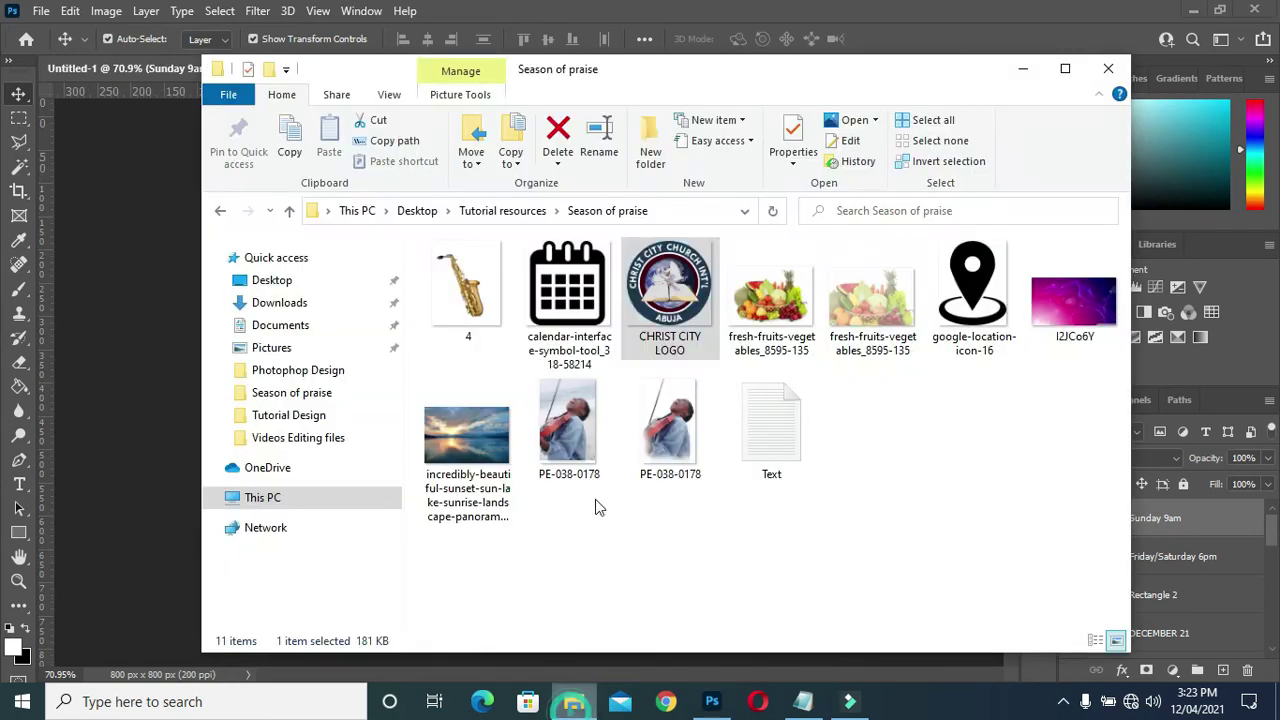
left_click(575, 288)
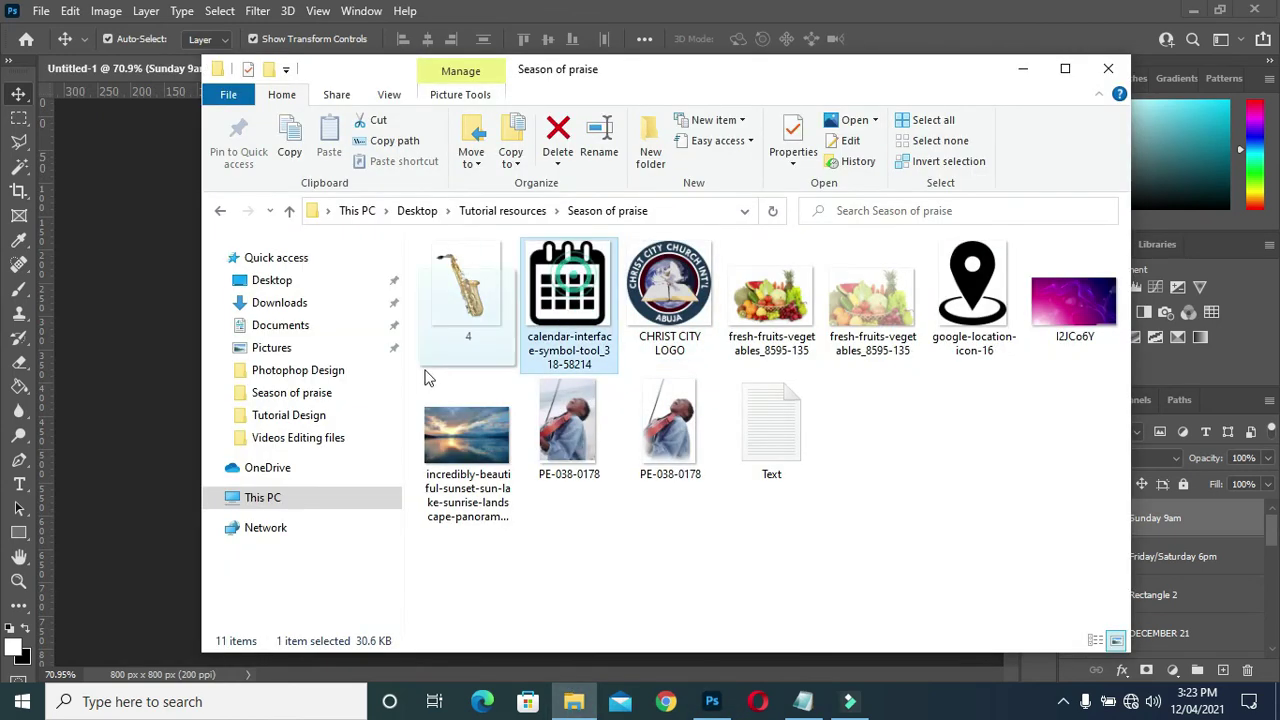
left_click(173, 456)
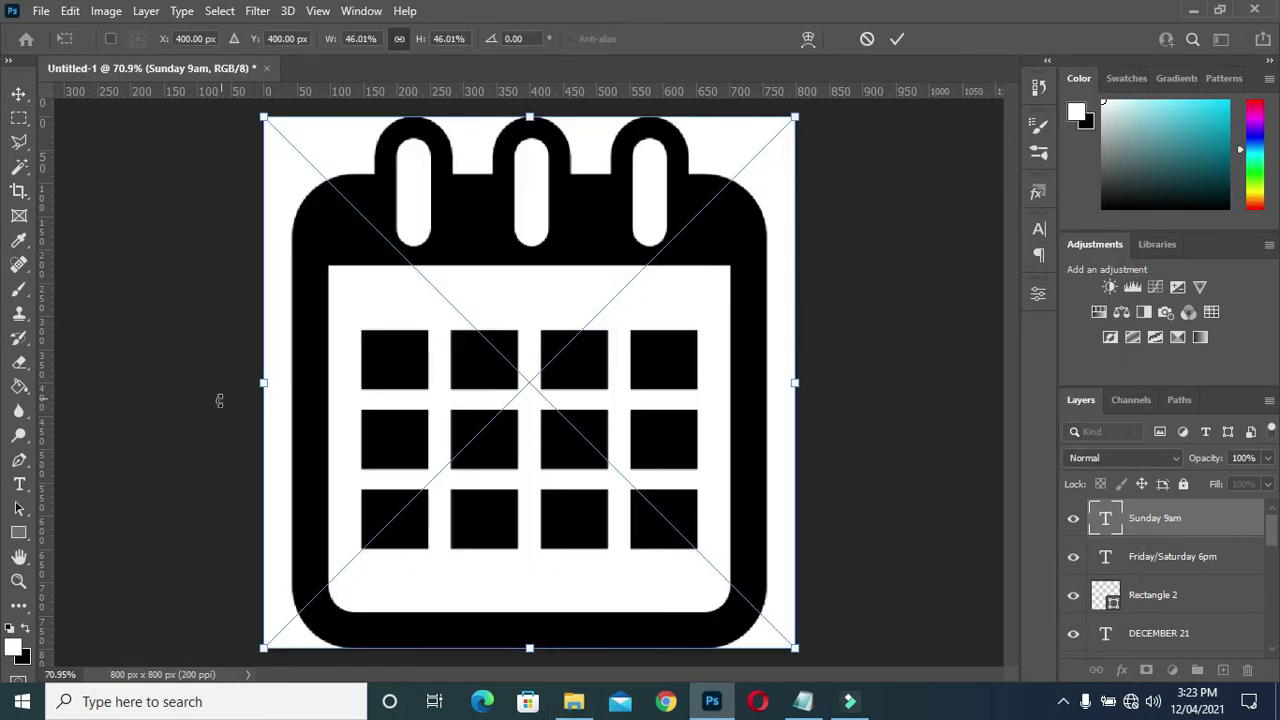
Commit the calendar icon, move its layer below the date text, and rasterize it
left_click(897, 38)
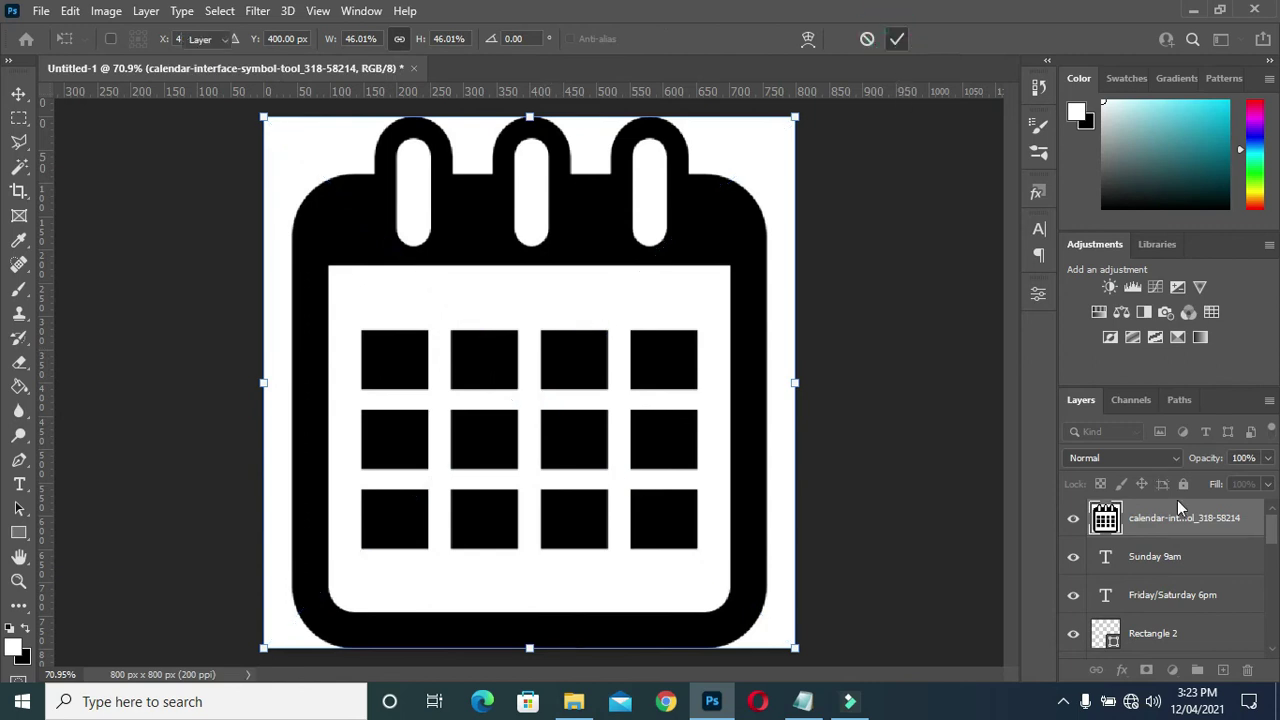
mouse_move(1172, 518)
left_mouse_down()
mouse_move(1160, 688)
mouse_move(1165, 553)
mouse_move(1167, 580)
left_mouse_up()
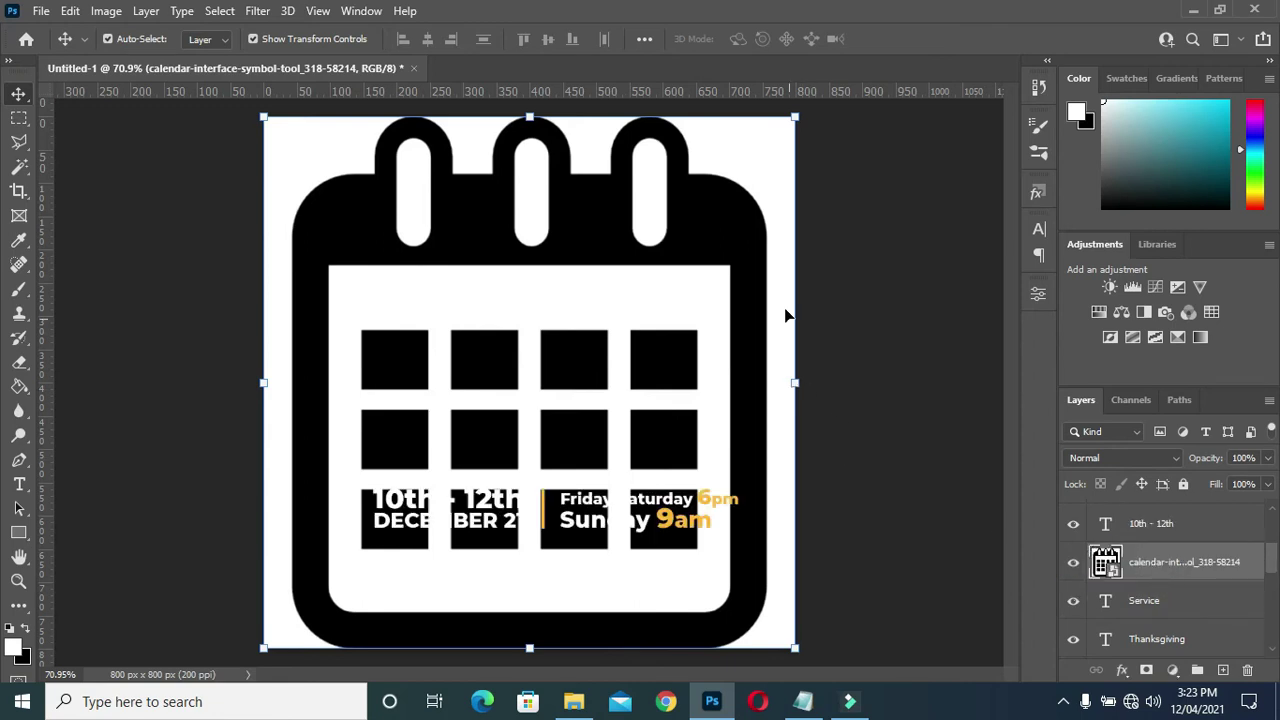
right_click(1195, 562)
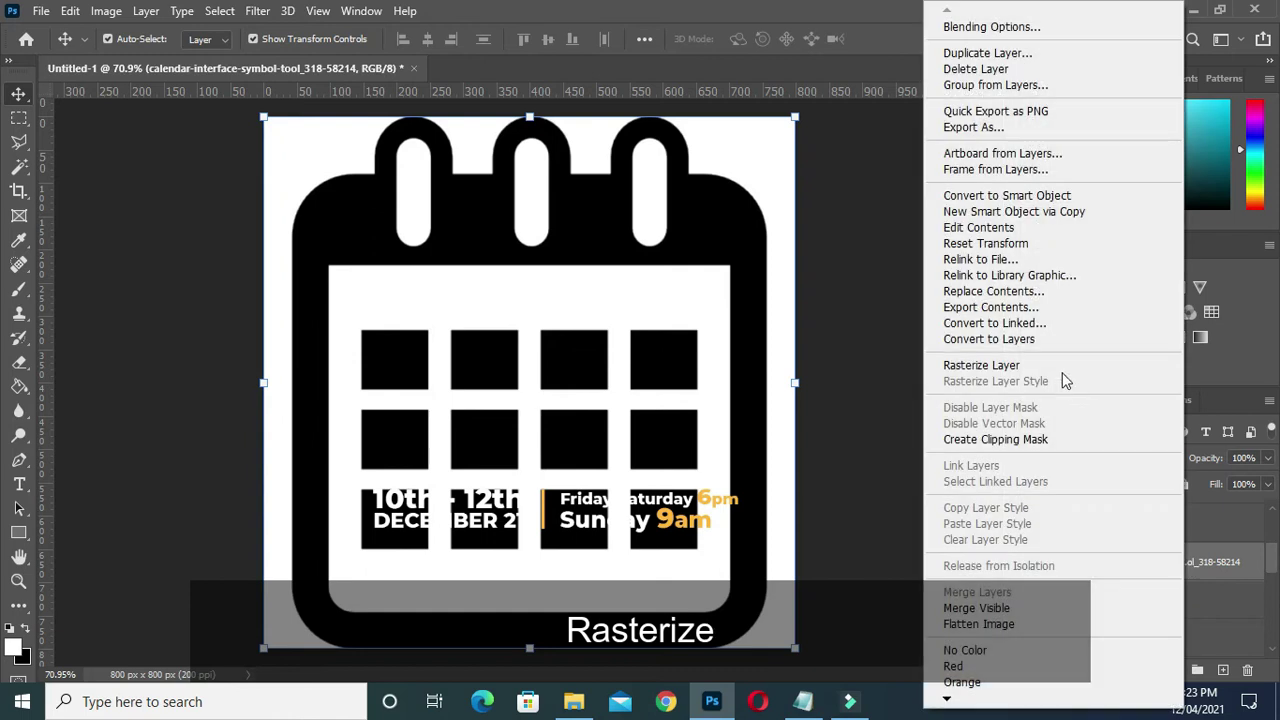
left_click(1032, 364)
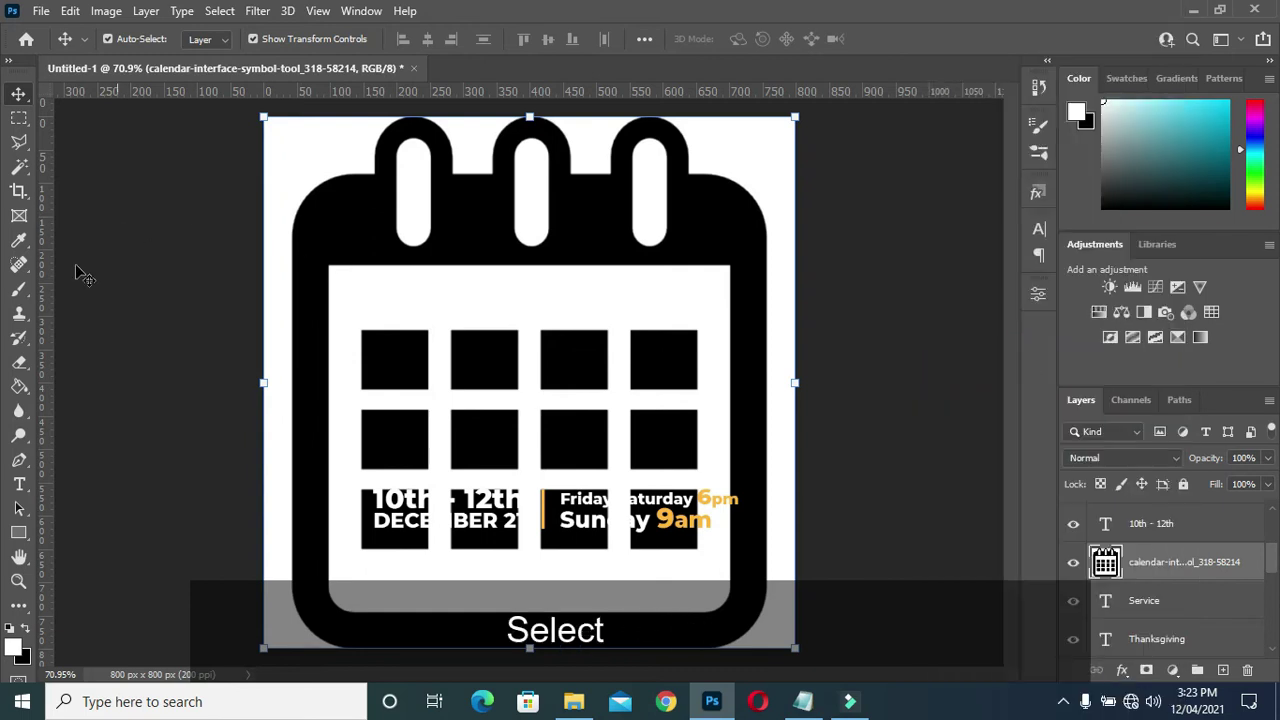
Delete the white background around the calendar with the Magic Wand, then select its black outline
left_click(18, 166)
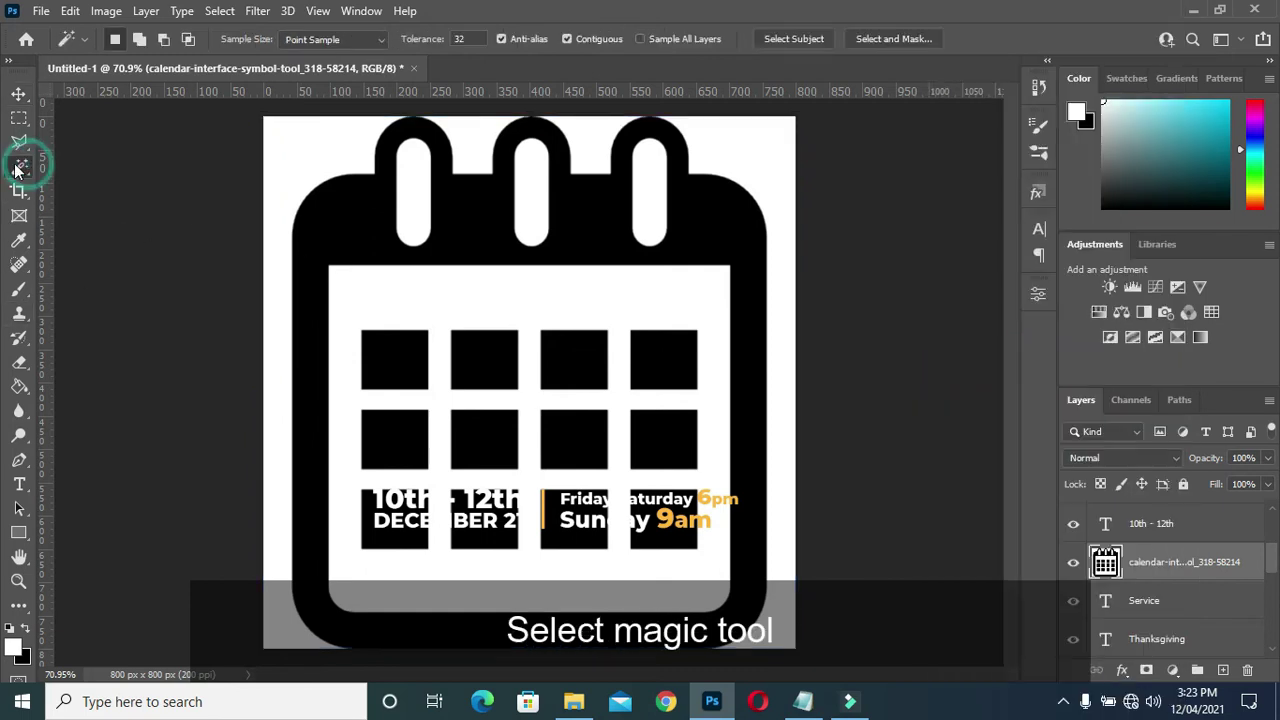
left_click(291, 151)
left_click(466, 140, "shift")
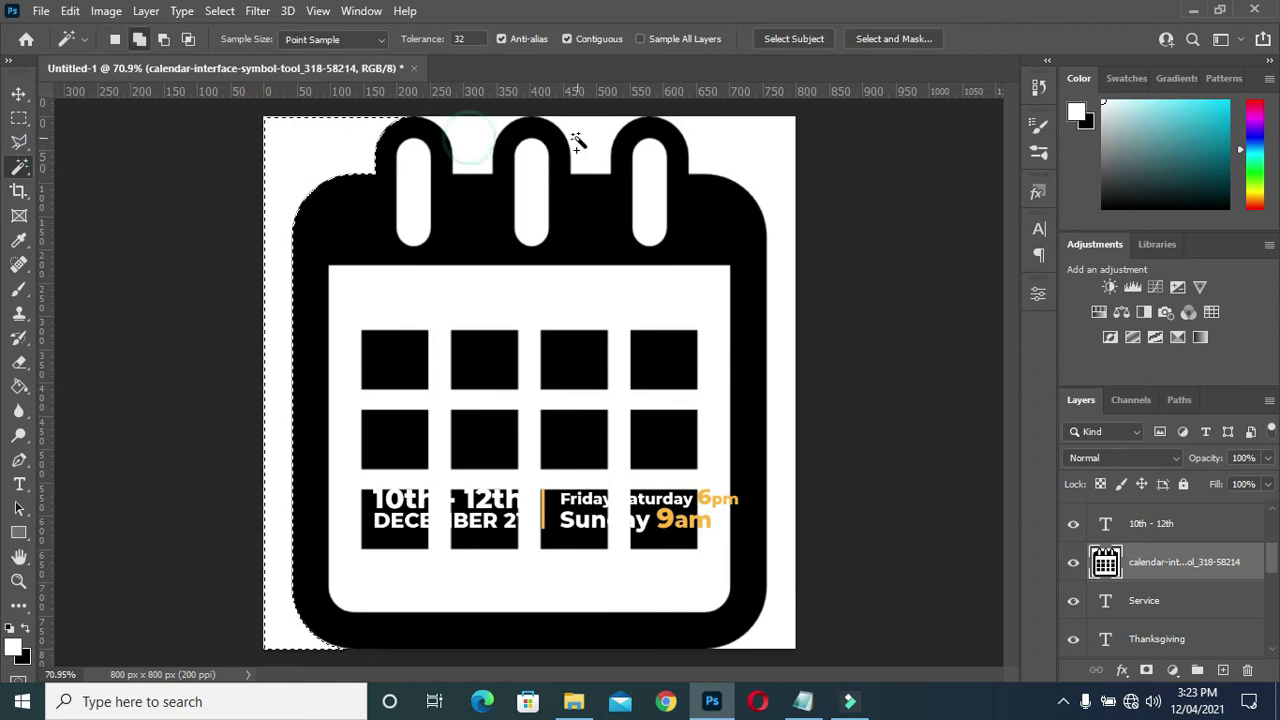
left_click(583, 143)
left_click(726, 160)
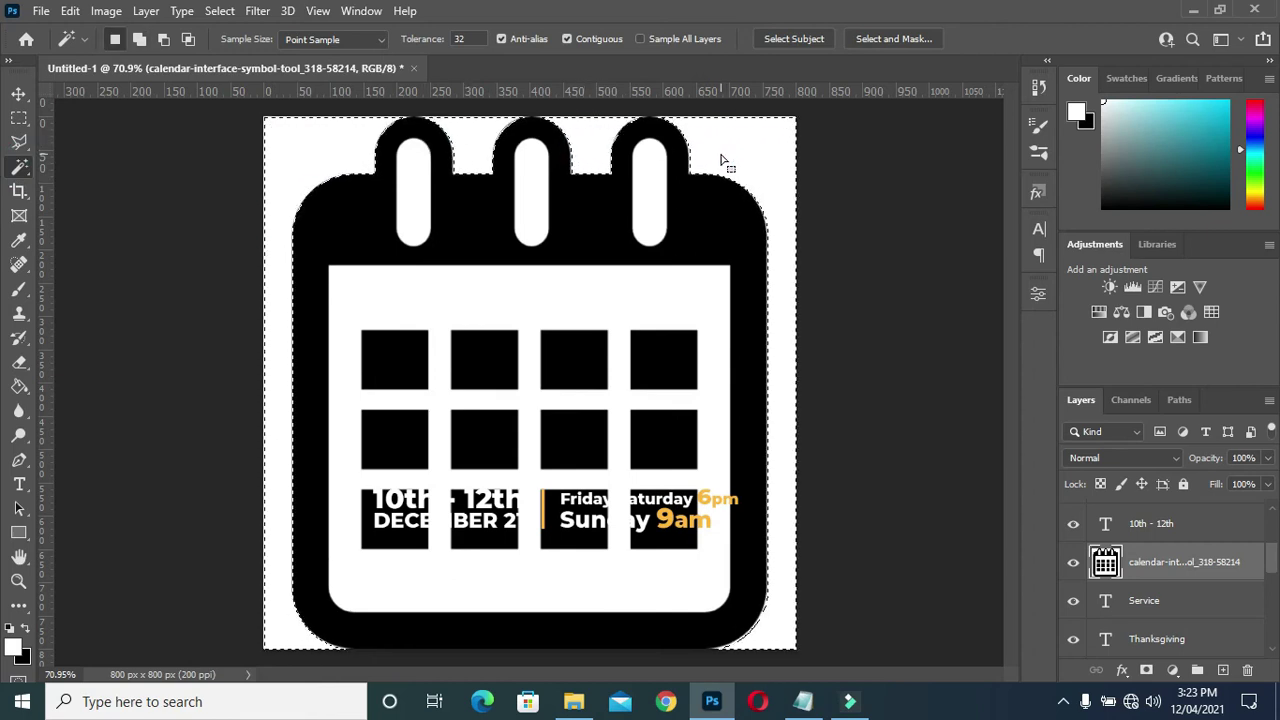
key("Delete")
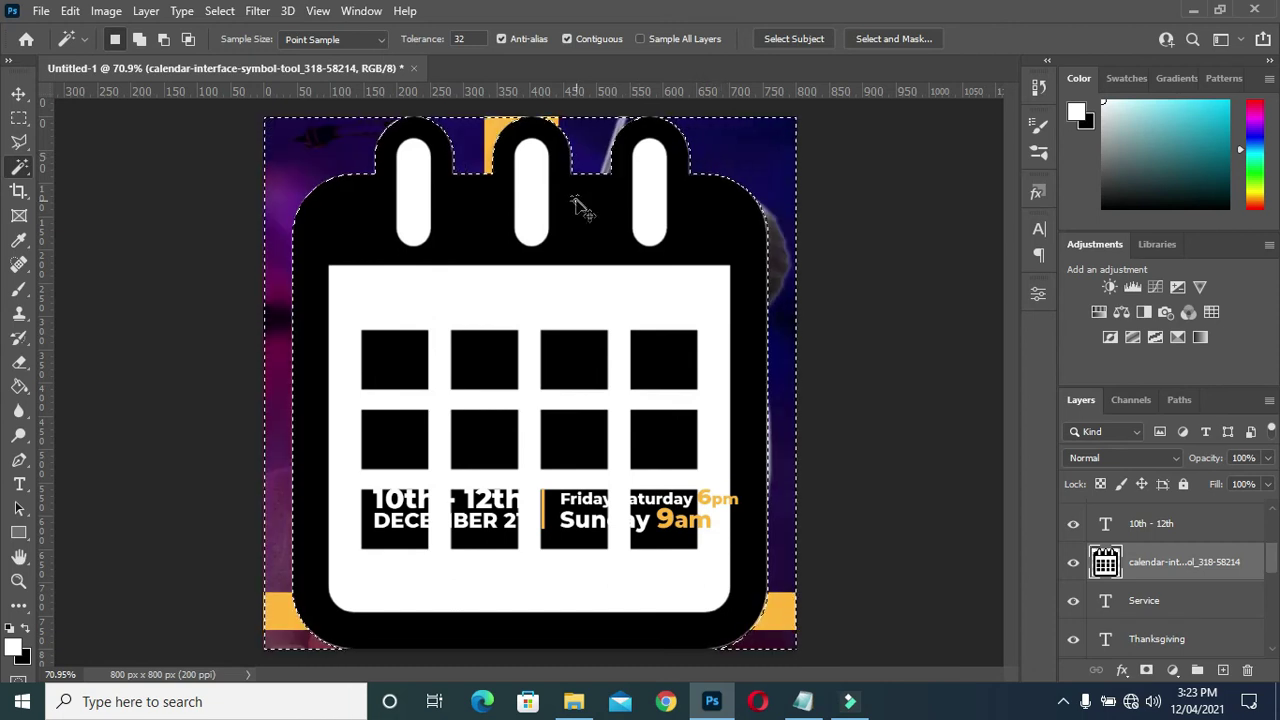
key("ctrl+d")
left_click(578, 214)
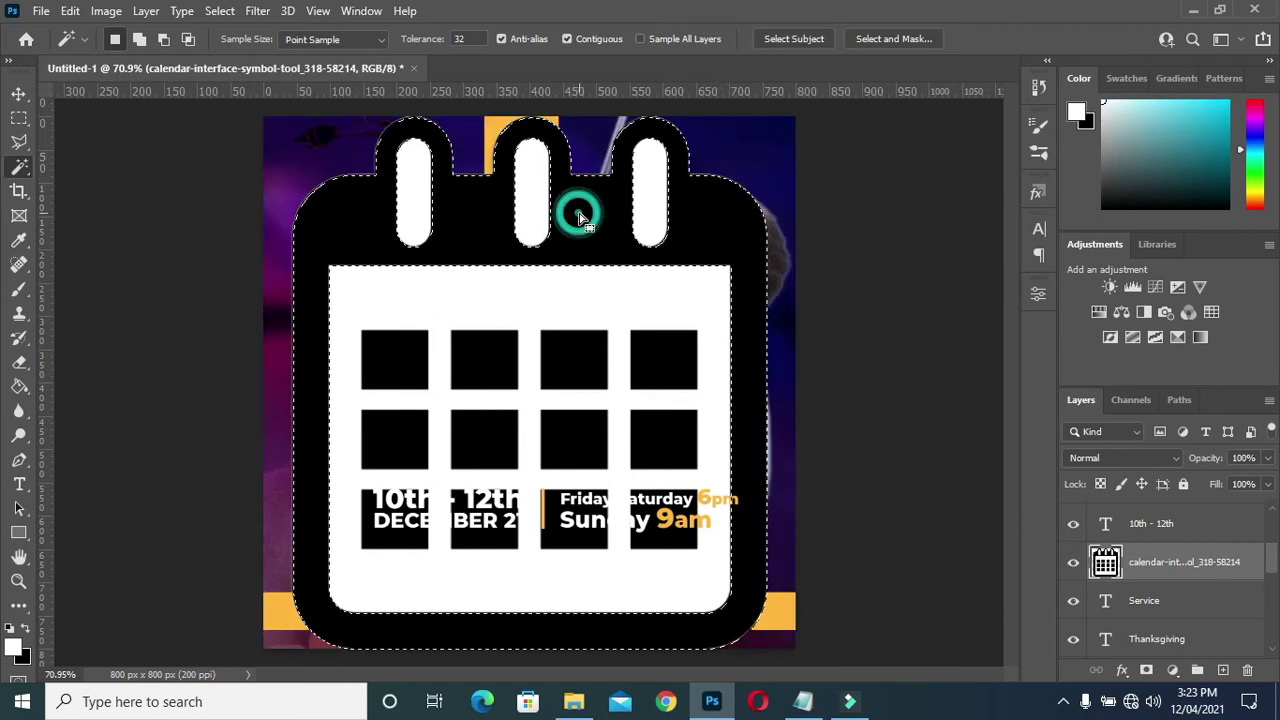
left_click(104, 11)
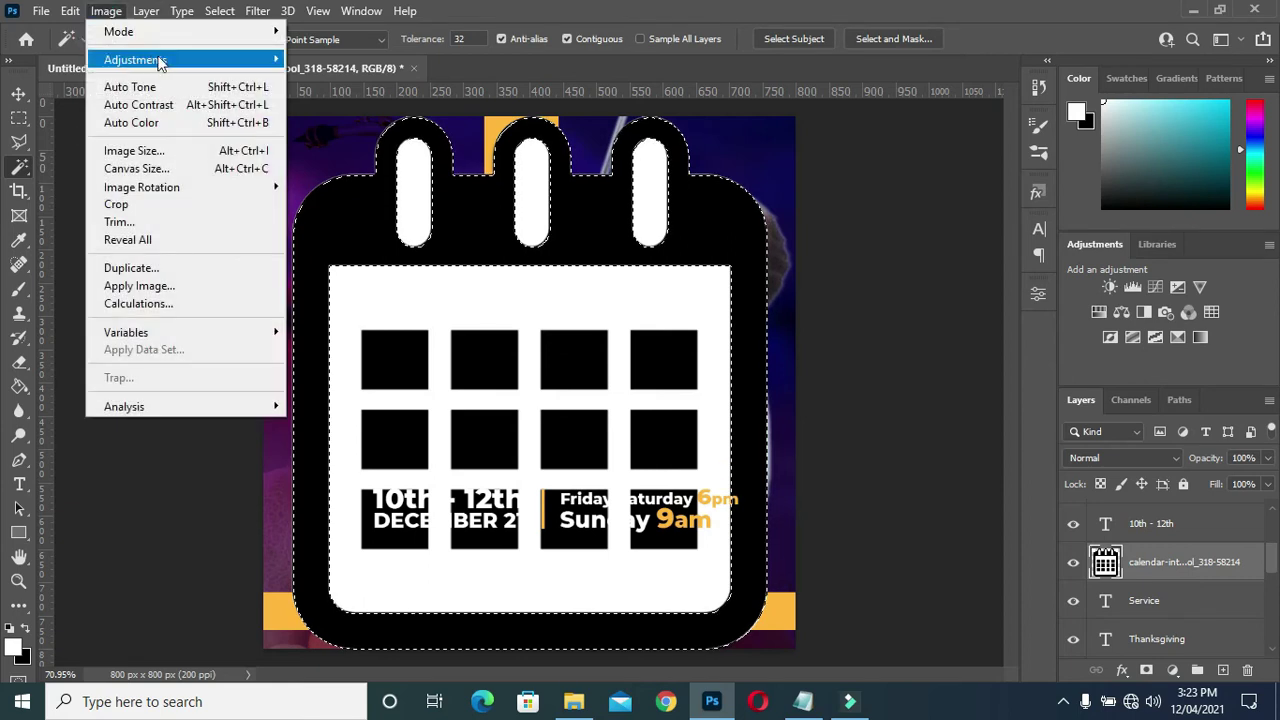
Lighten the calendar's black outline to light grey with Hue/Saturation Lightness about +83
mouse_move(134, 60)
key("ctrl+u")
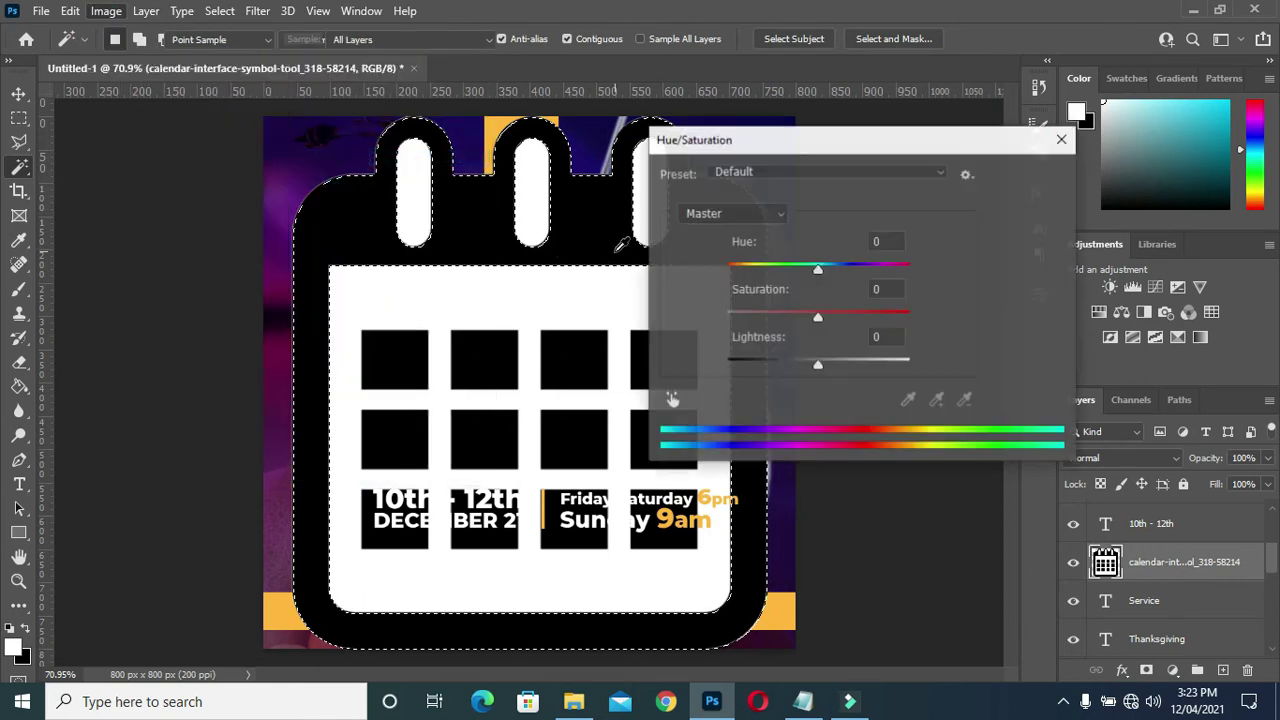
left_click_drag(817, 364, 894, 369)
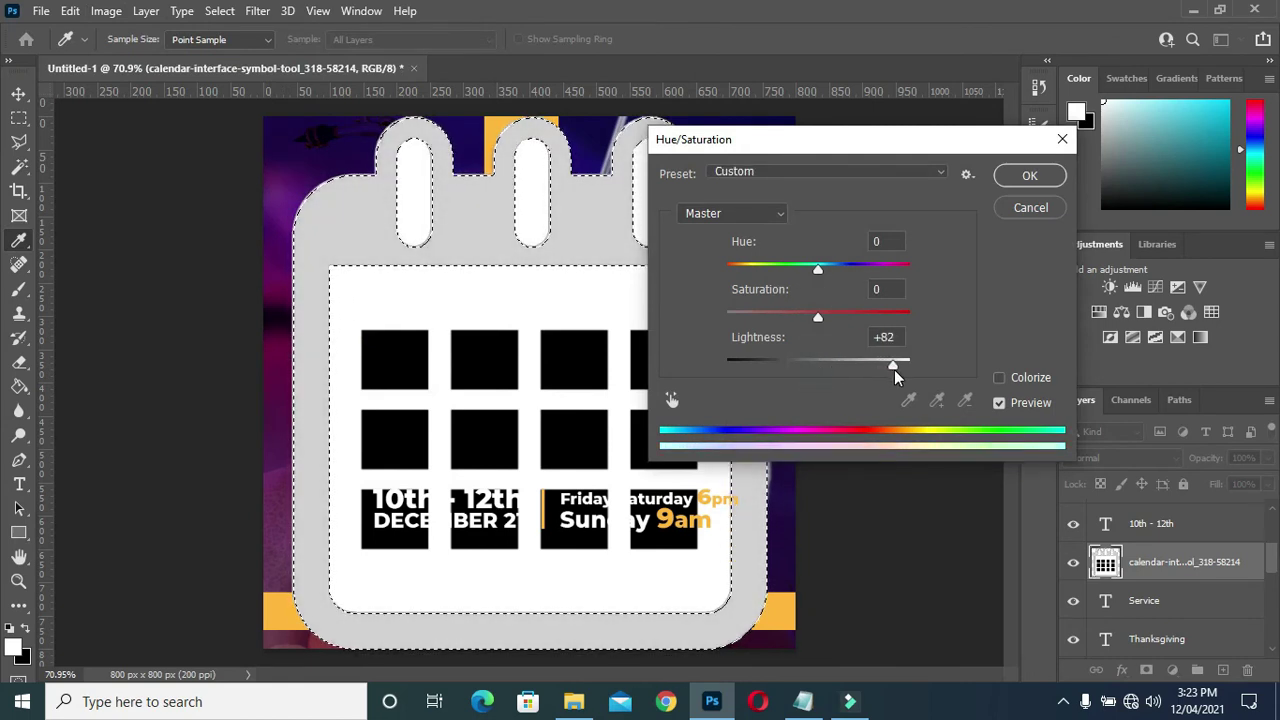
left_click_drag(894, 369, 896, 369)
left_click(1015, 180)
key("w")
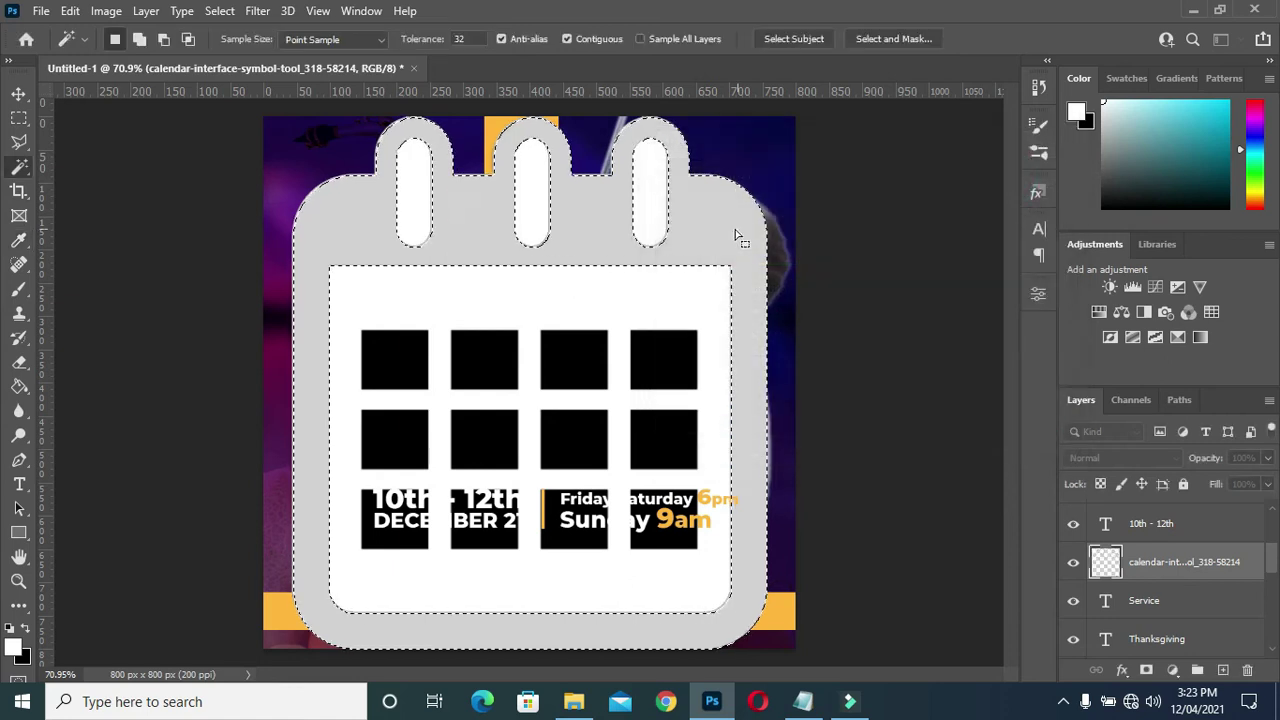
key("ctrl+d")
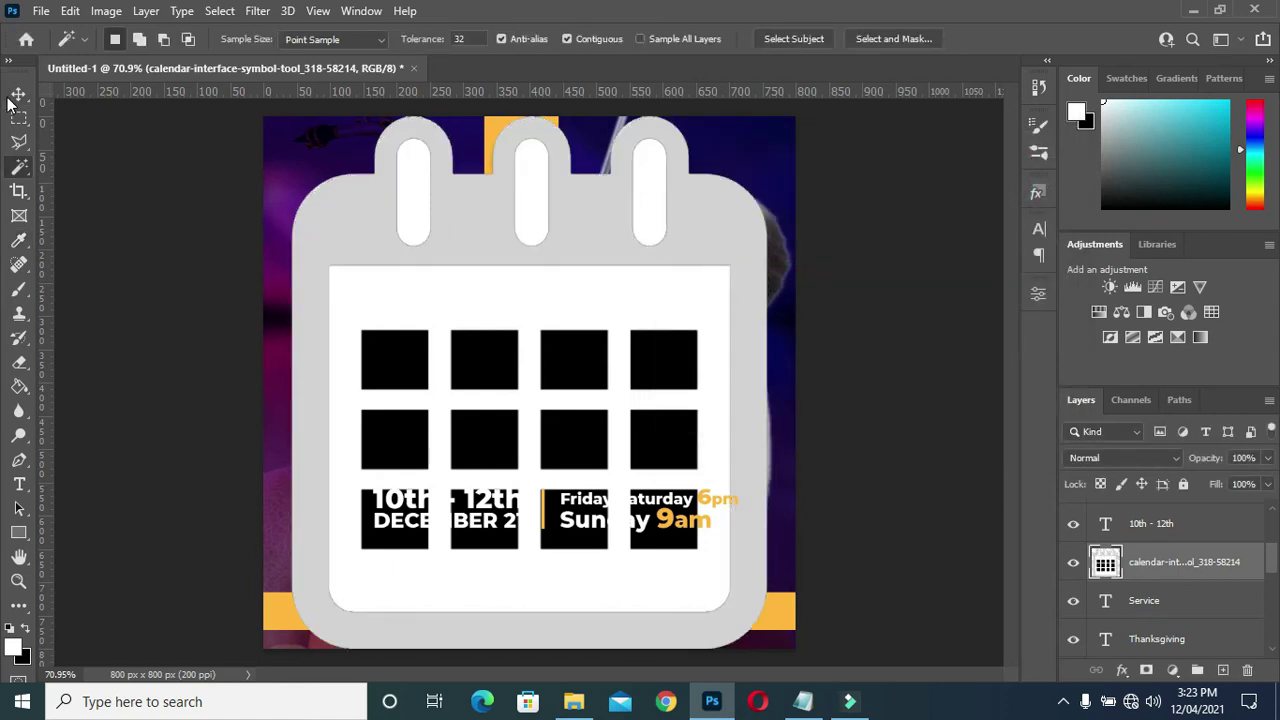
left_click(18, 94)
Shrink the calendar to about 4% and place it left of the '10th - 12th December 21' dates
mouse_move(766, 115)
left_mouse_down()
mouse_move(379, 506)
mouse_move(371, 557)
mouse_move(366, 371)
left_mouse_up()
scroll(279, 585, "up", 5)
scroll(279, 585, "up", 1)
left_click_drag(308, 519, 400, 414)
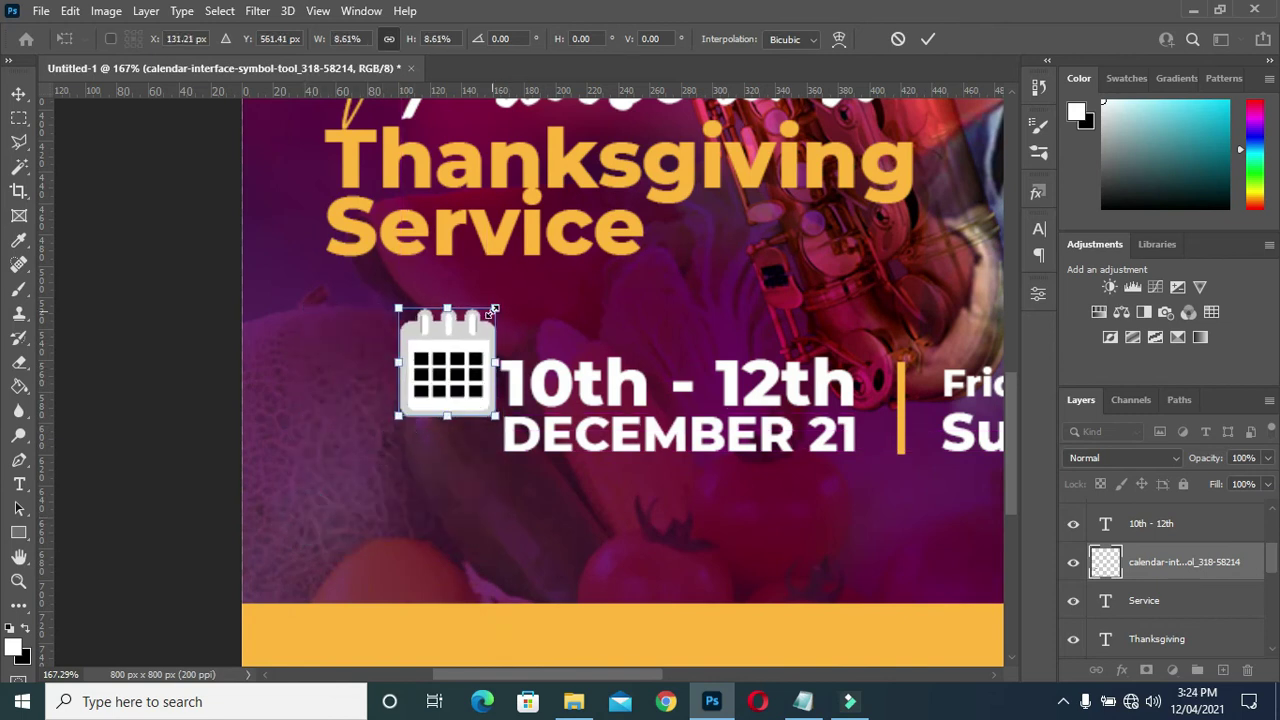
mouse_move(497, 308)
left_mouse_down()
mouse_move(443, 384)
mouse_move(449, 408)
left_mouse_up()
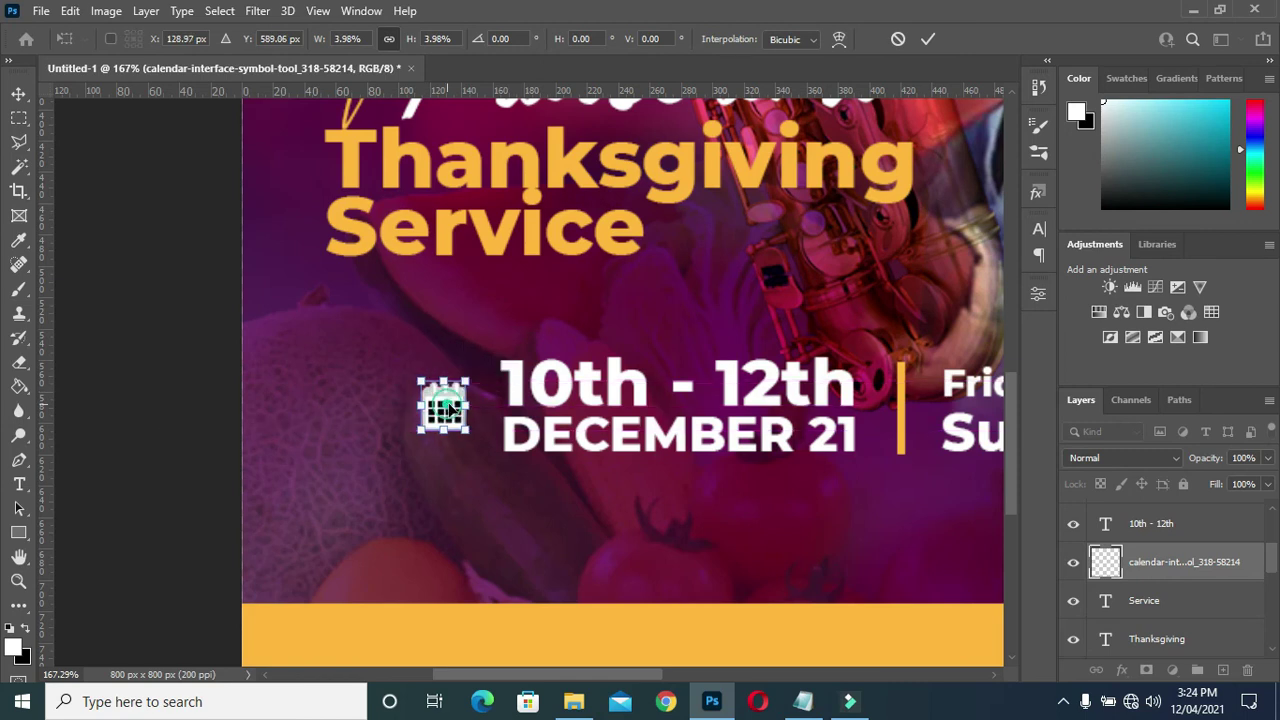
left_click_drag(449, 408, 457, 410)
left_click(928, 39)
Fine-tune the calendar icon's position beside the dates and fit the whole poster in view
left_click(209, 417)
left_click_drag(443, 420, 449, 409)
left_click(197, 428)
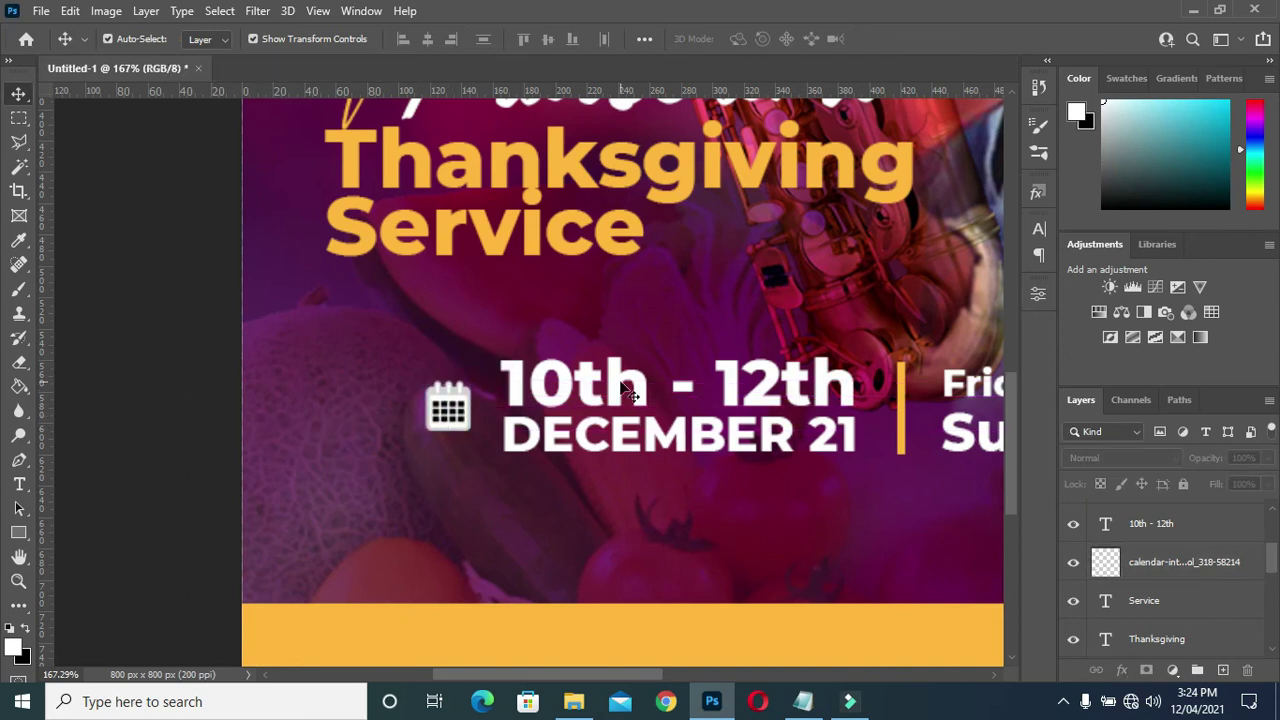
key("ctrl+0")
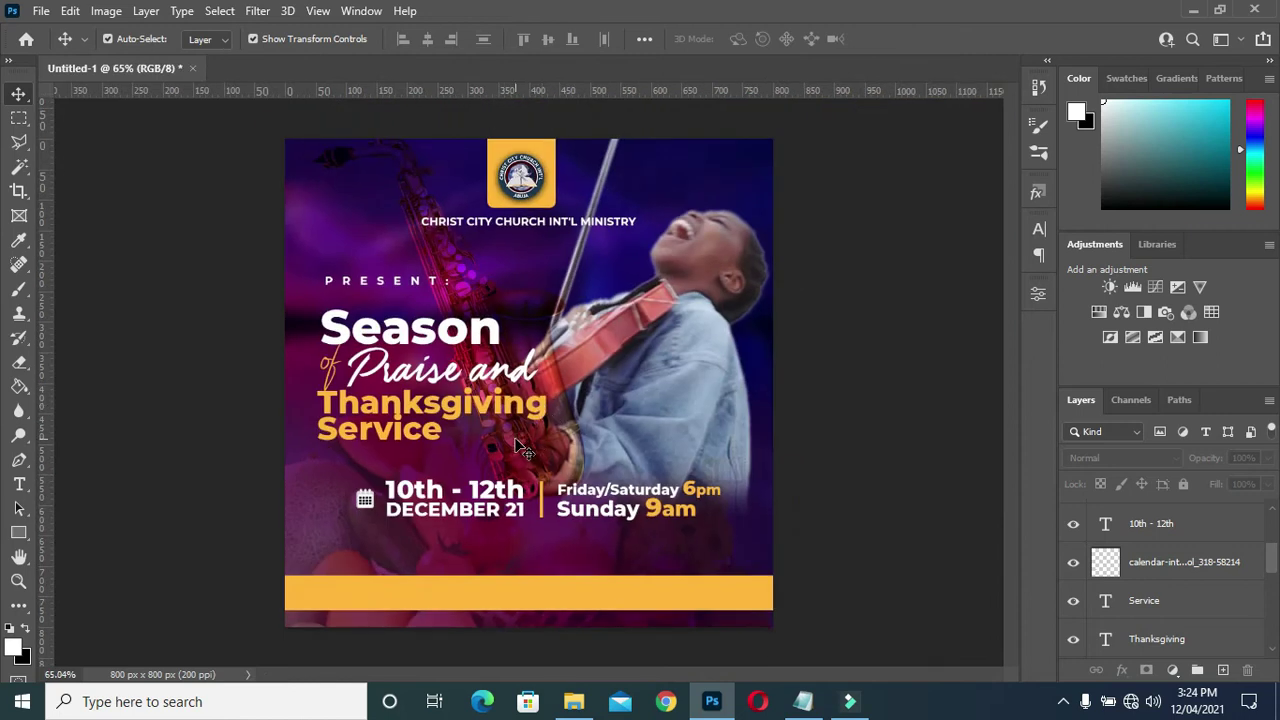
left_click(1178, 564)
Group the date lines, service times and calendar icon into a group named Date
scroll(1178, 562, "up", 2)
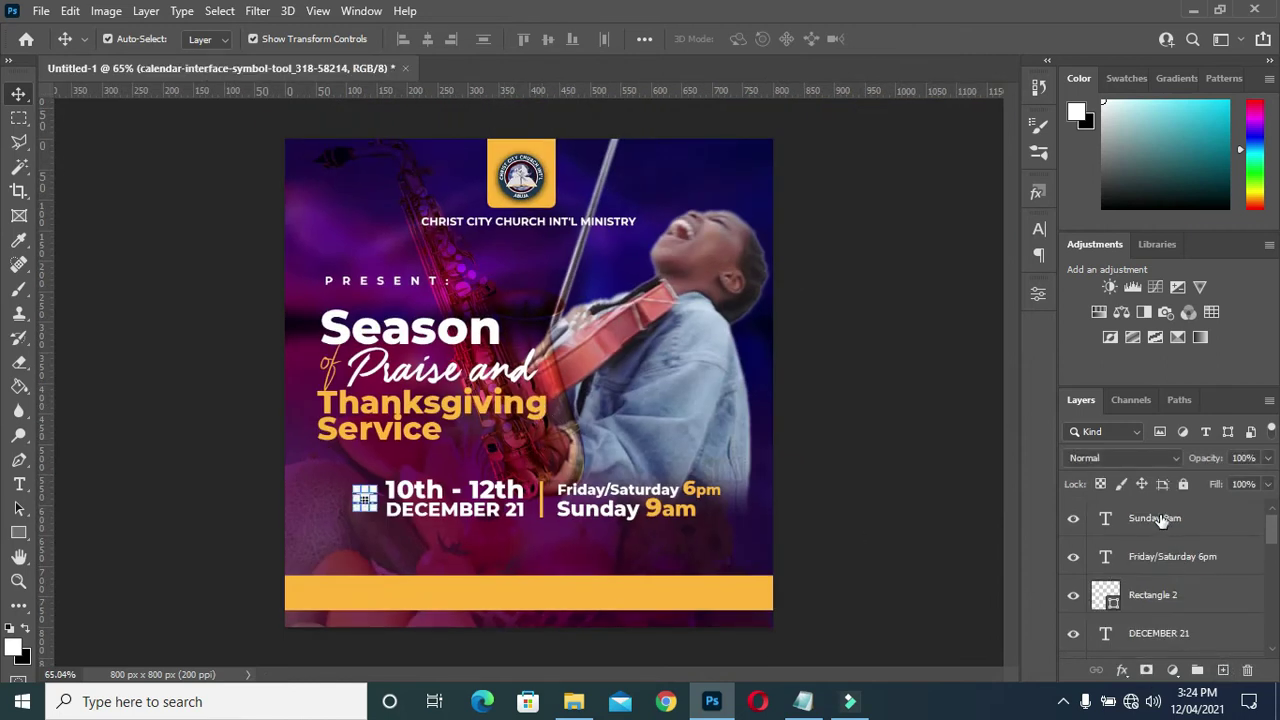
left_click(1160, 520, "shift")
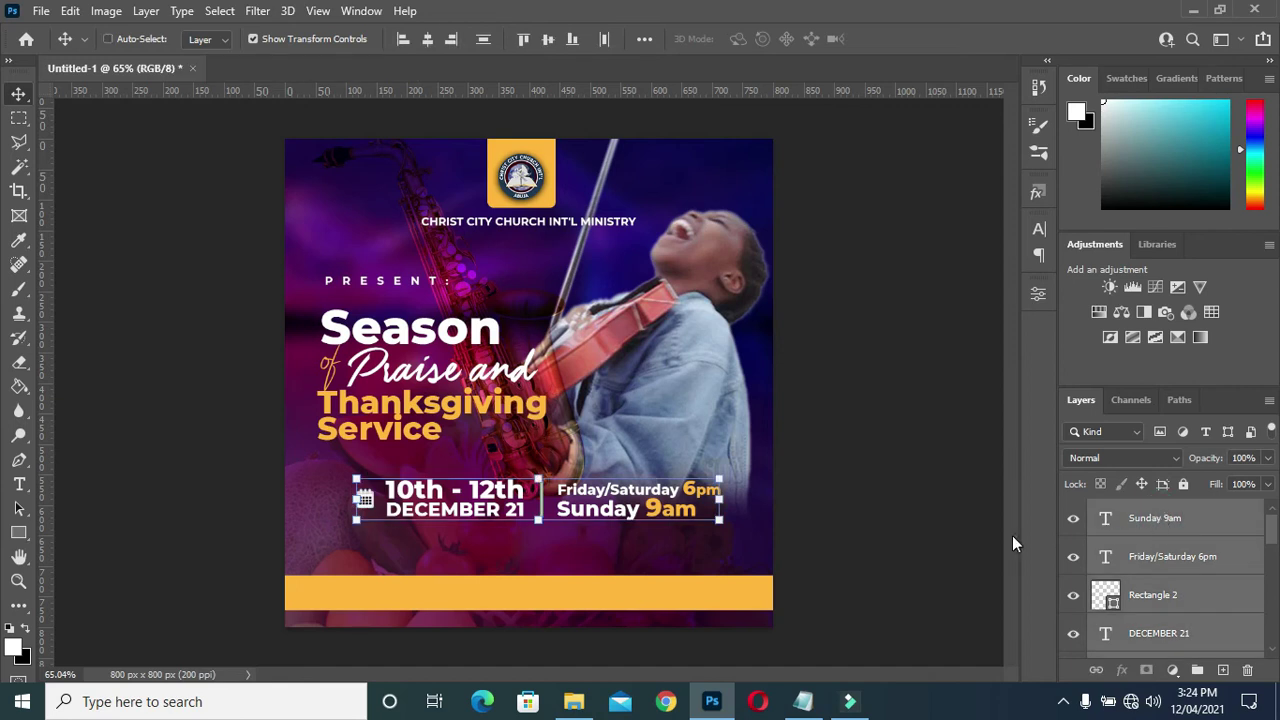
key("ctrl+g")
double_click(1140, 511)
type("Da")
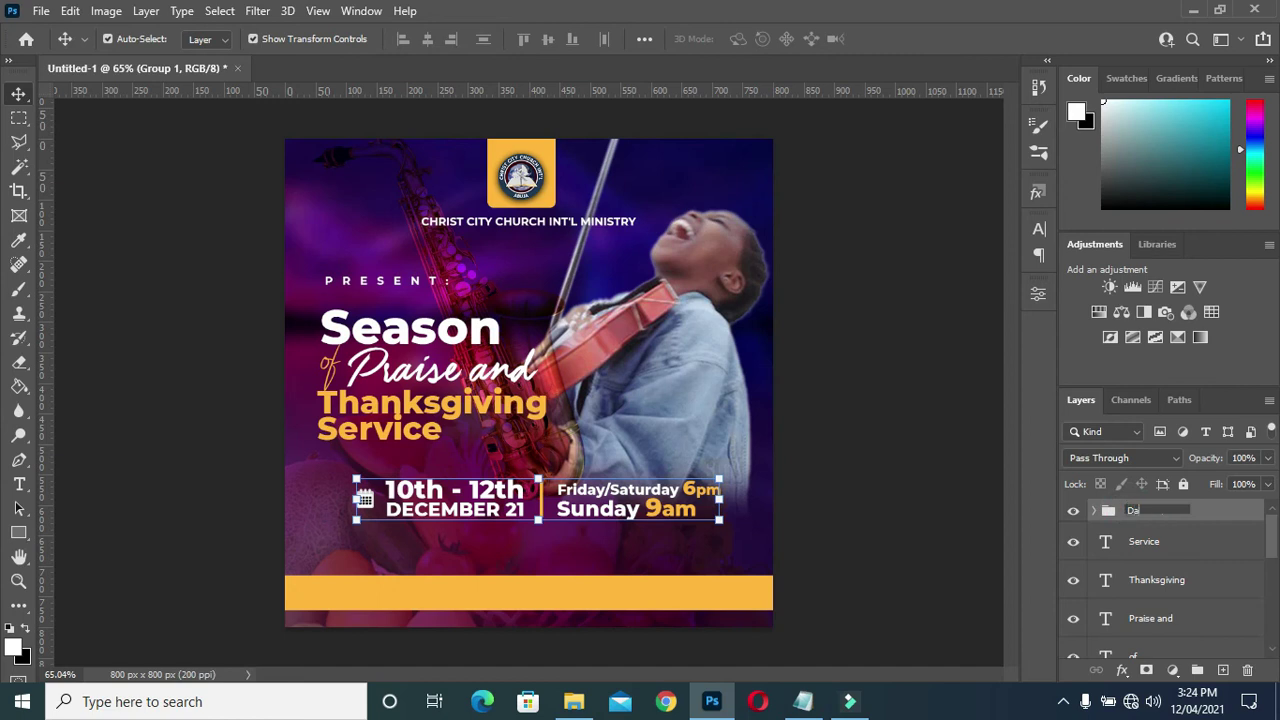
type("te")
key("Return")
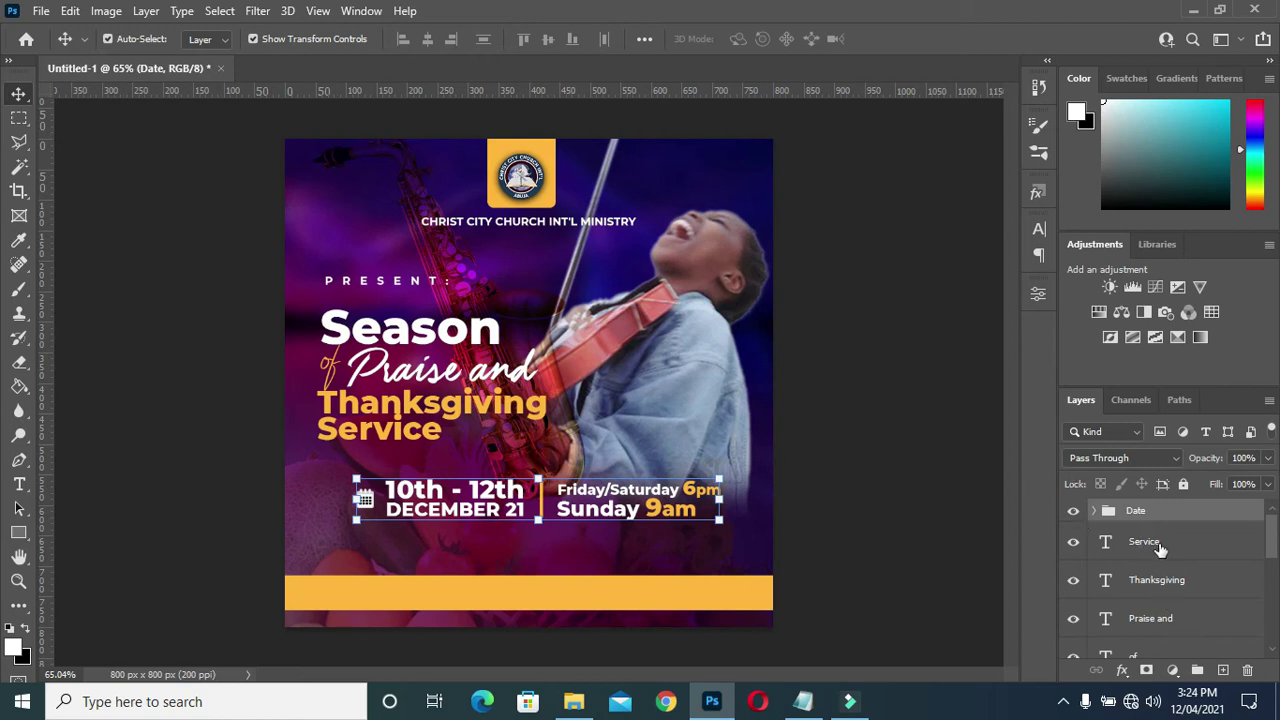
Group the heading text layers from PRESENT through Service together
left_click(1158, 543)
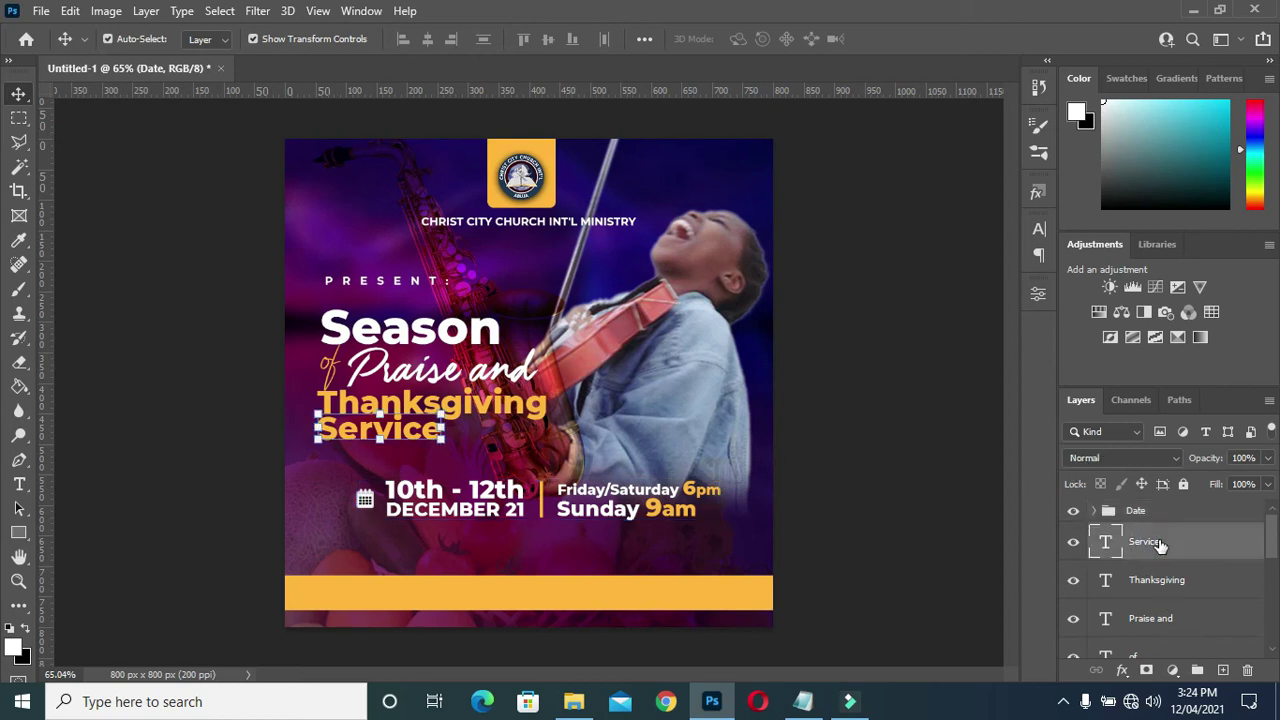
scroll(1163, 560, "down", 2)
scroll(1163, 568, "down", 1)
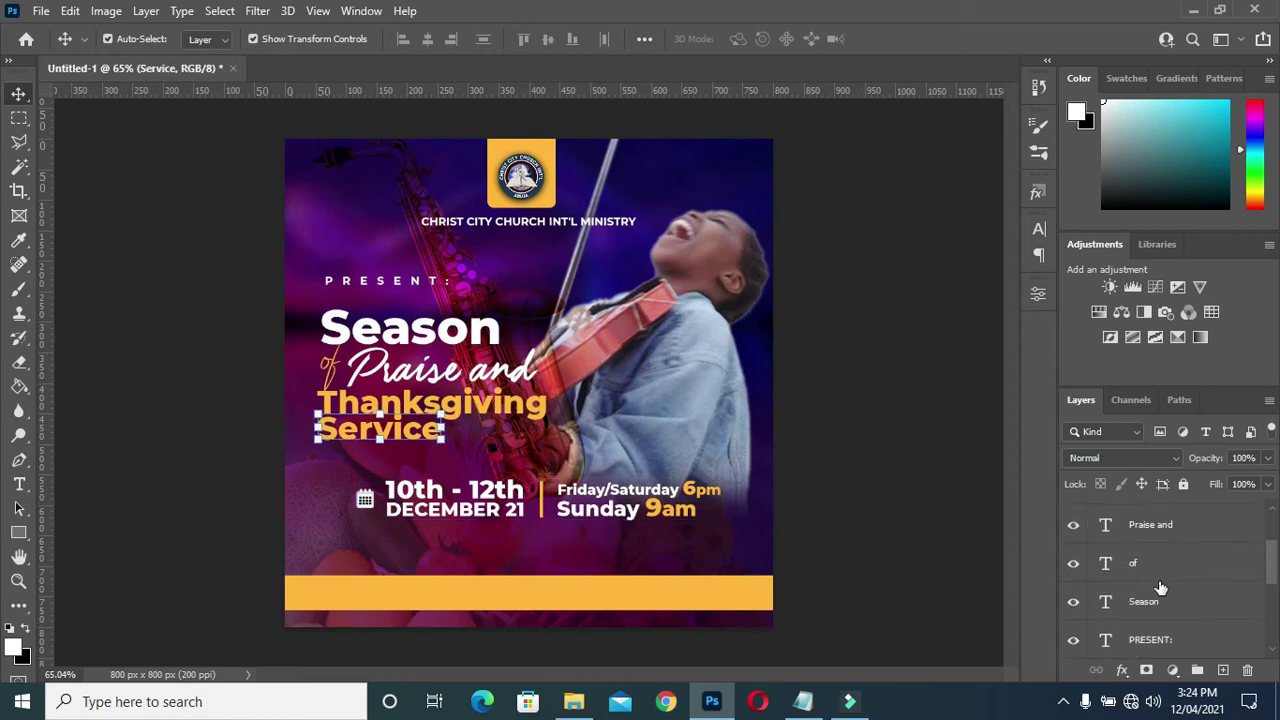
scroll(1162, 580, "down", 1)
scroll(1158, 591, "down", 1)
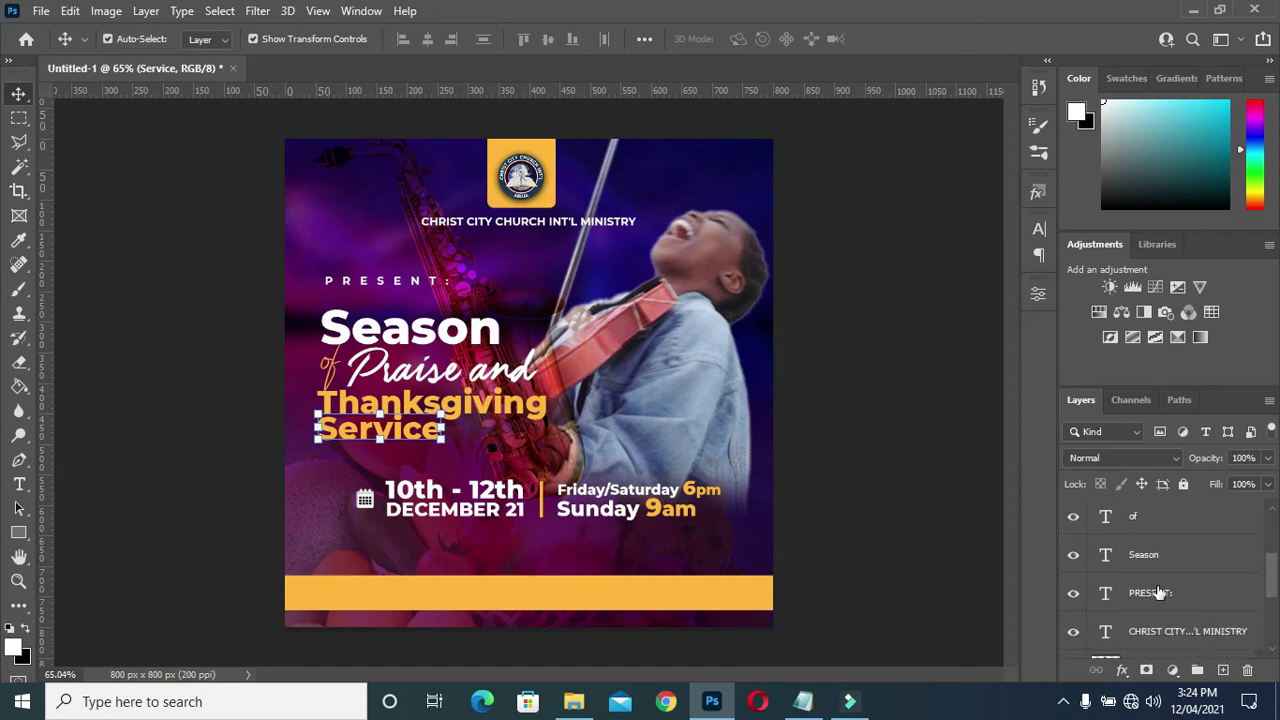
left_click(1158, 593, "shift")
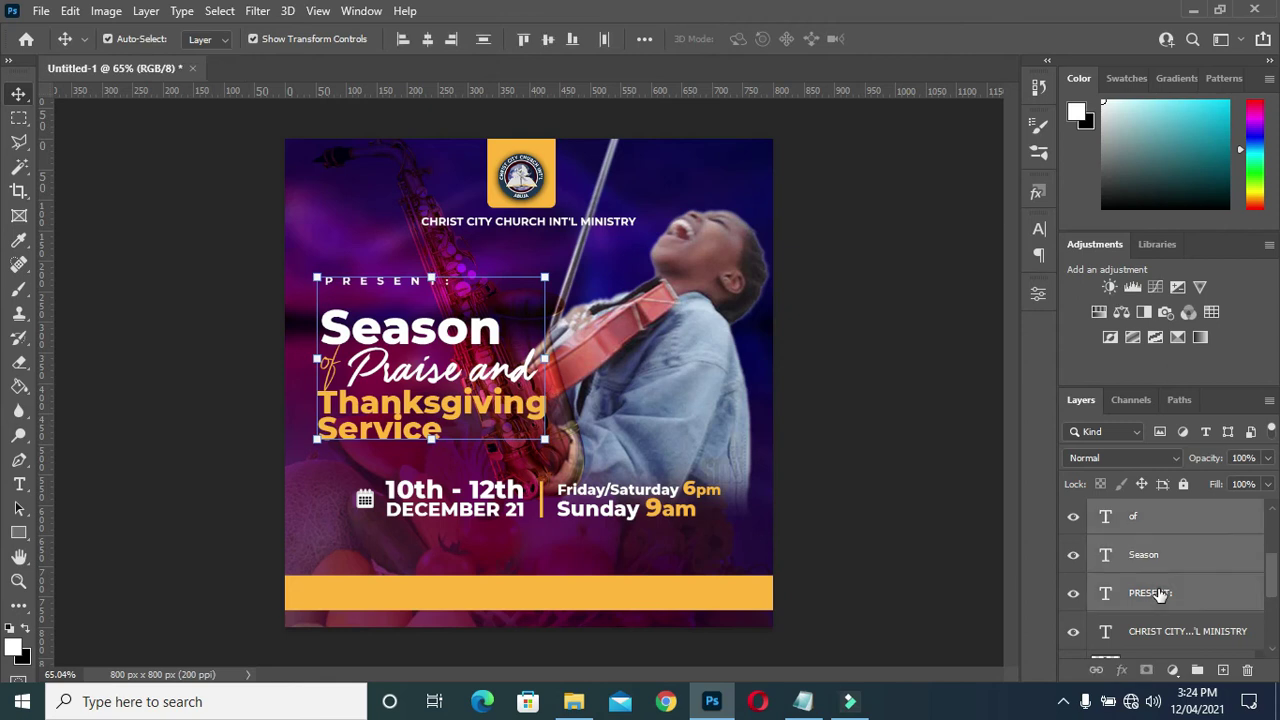
key("ctrl+g")
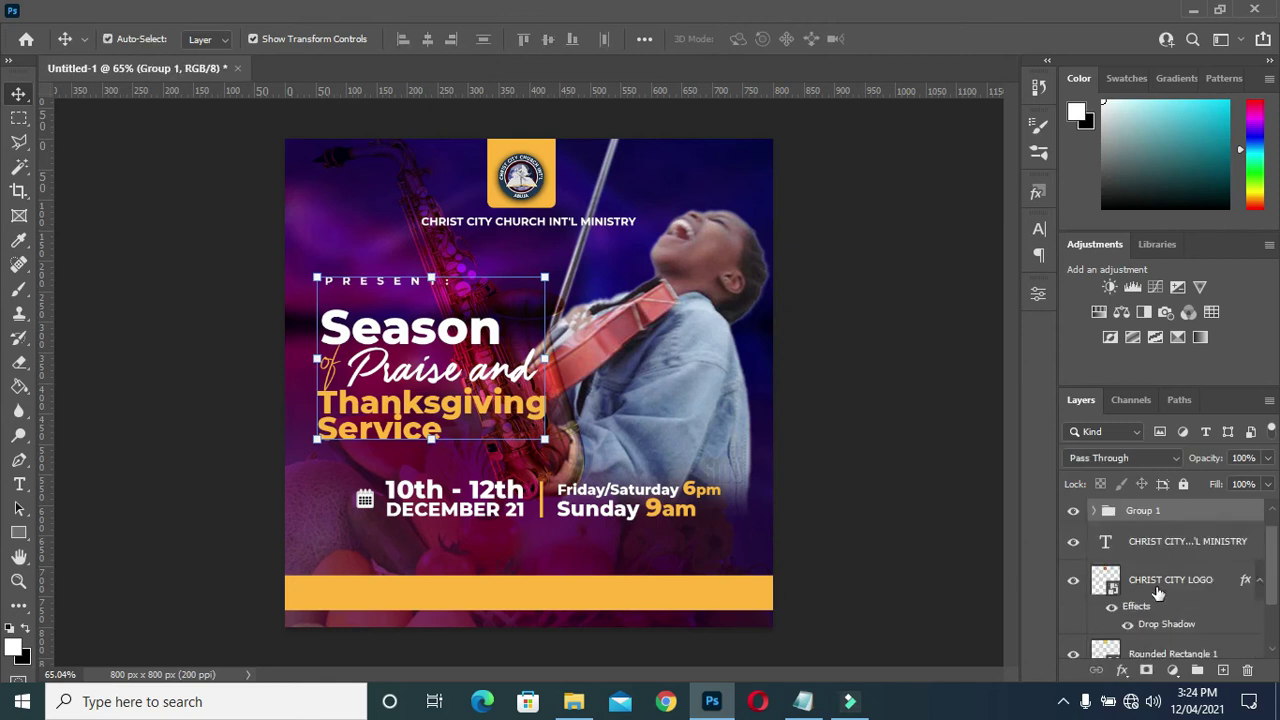
Name the heading group Text
double_click(1145, 509)
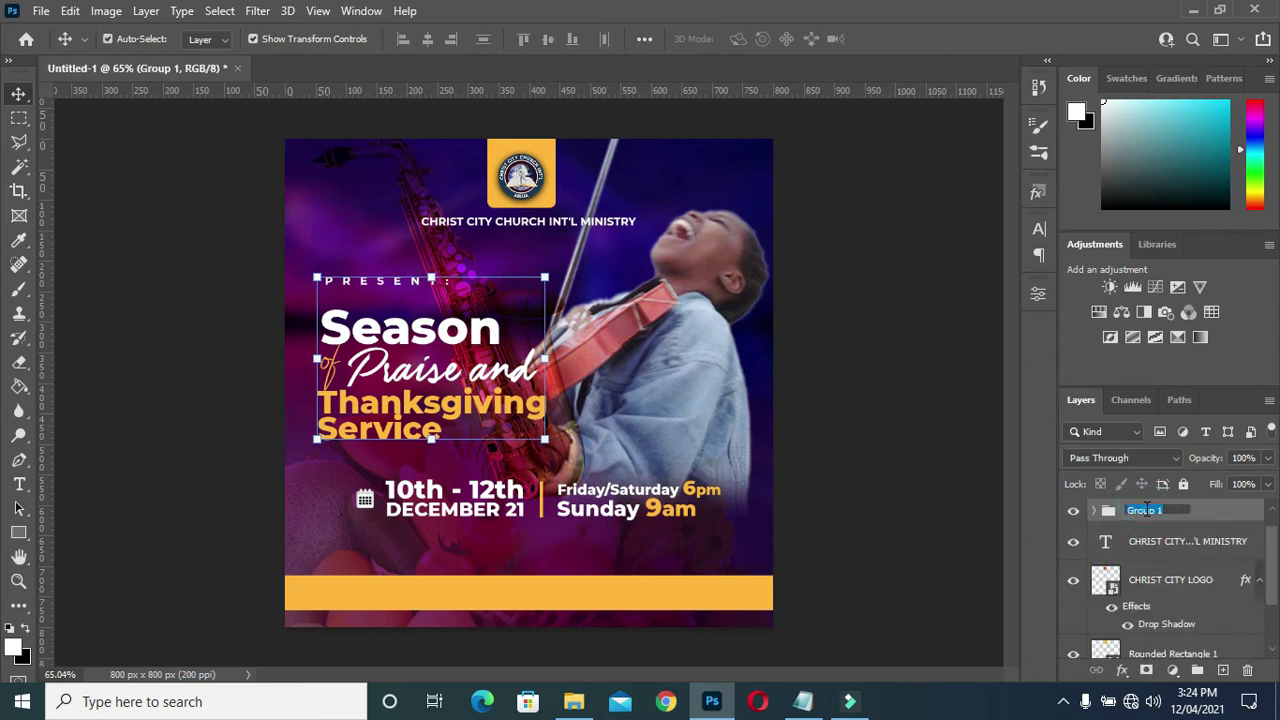
type("Text")
key("Return")
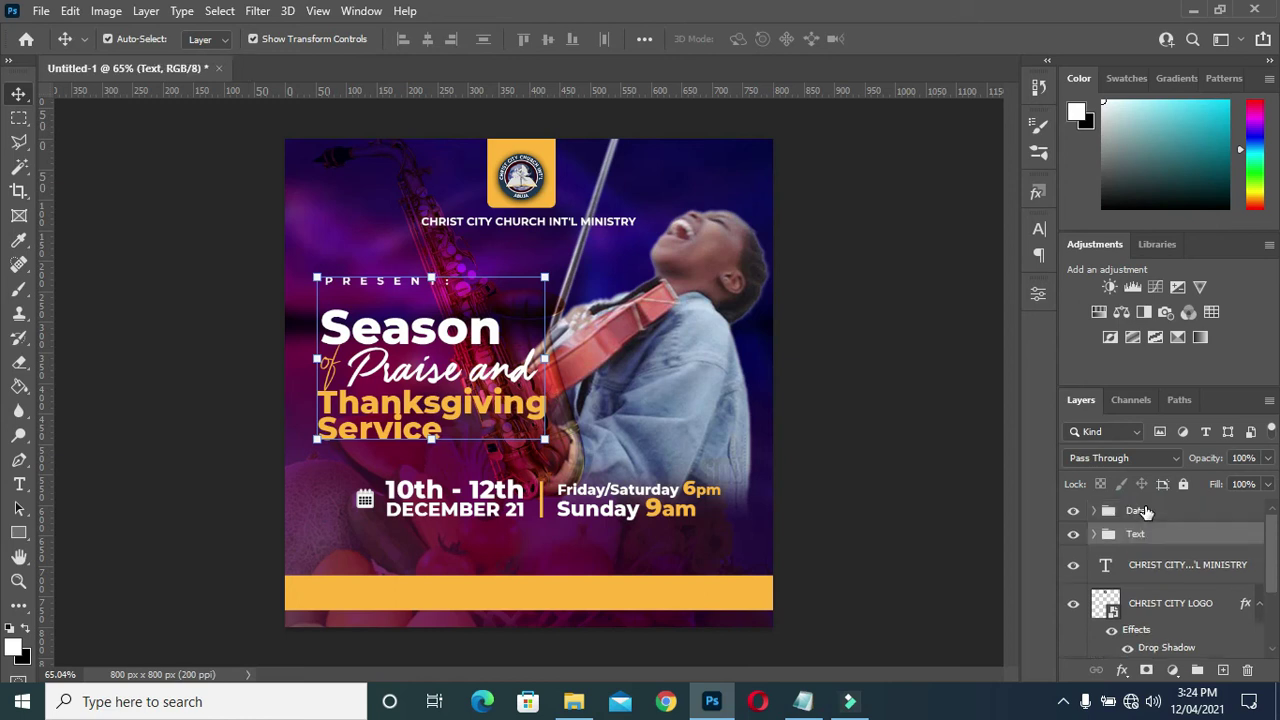
Group the church name, logo and rounded badge layers into a group named Church
left_click(1144, 543)
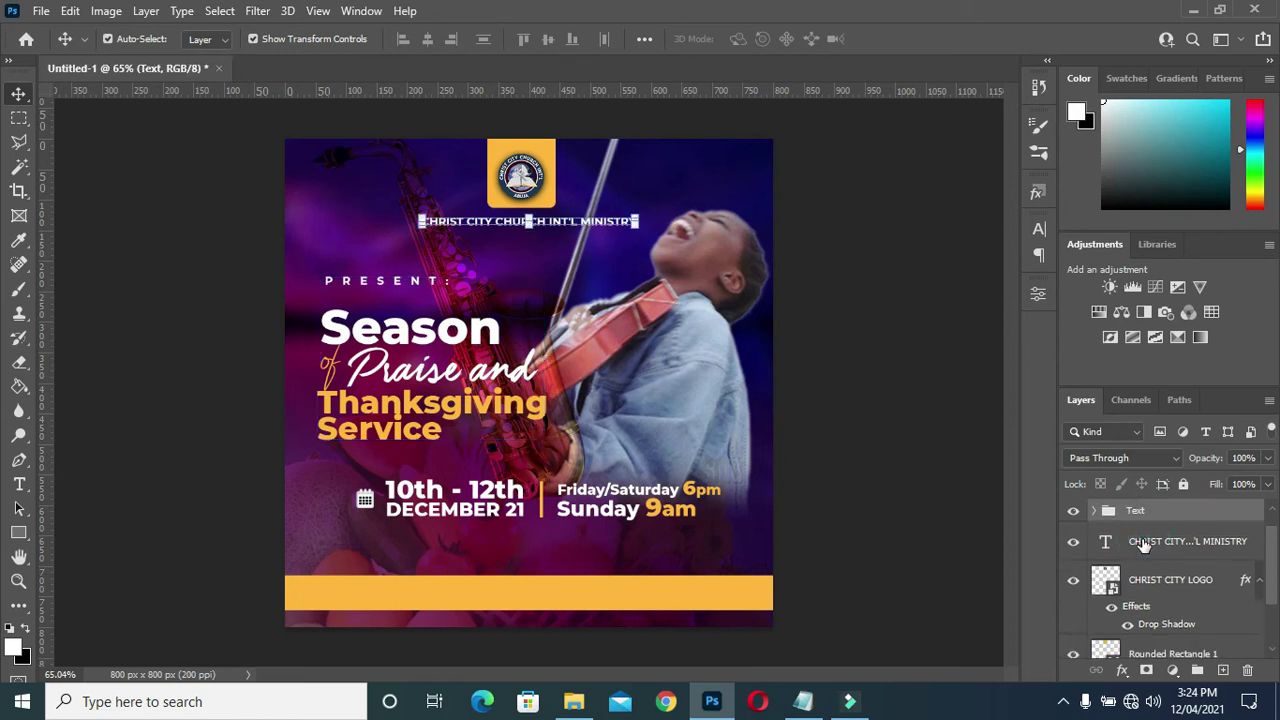
left_click(1208, 556)
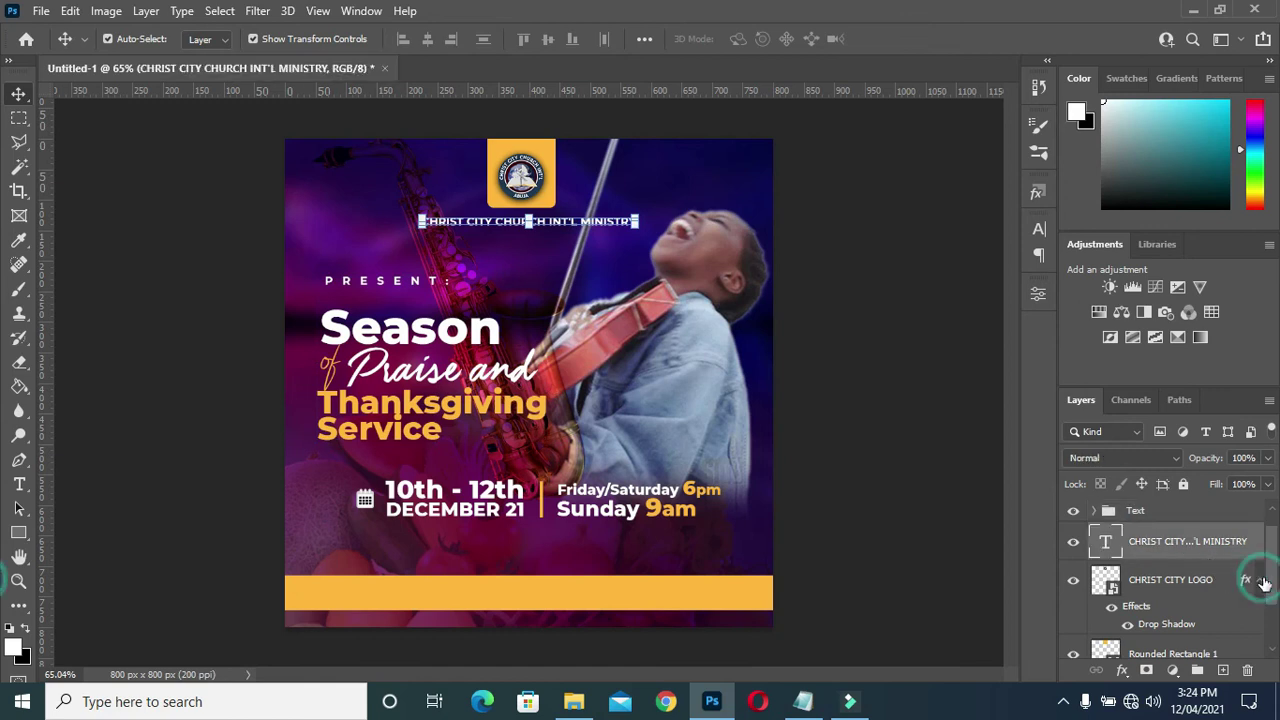
left_click(1260, 582)
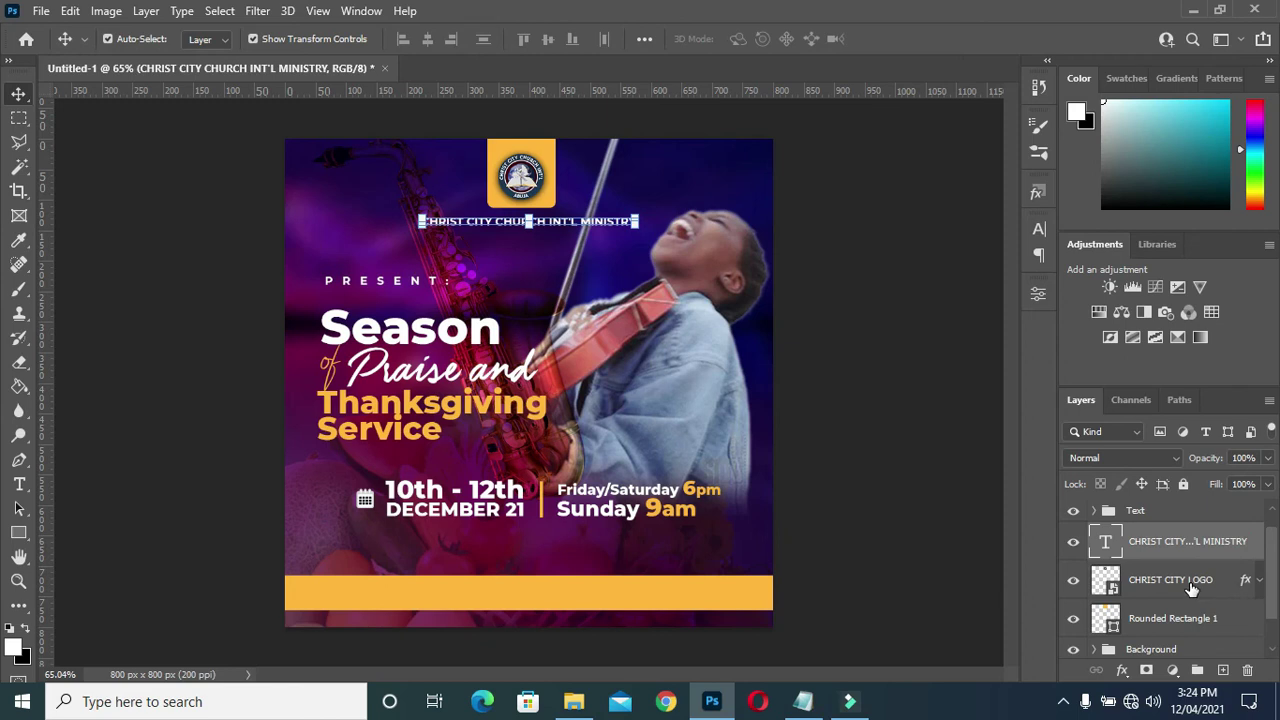
scroll(1192, 588, "down", 1)
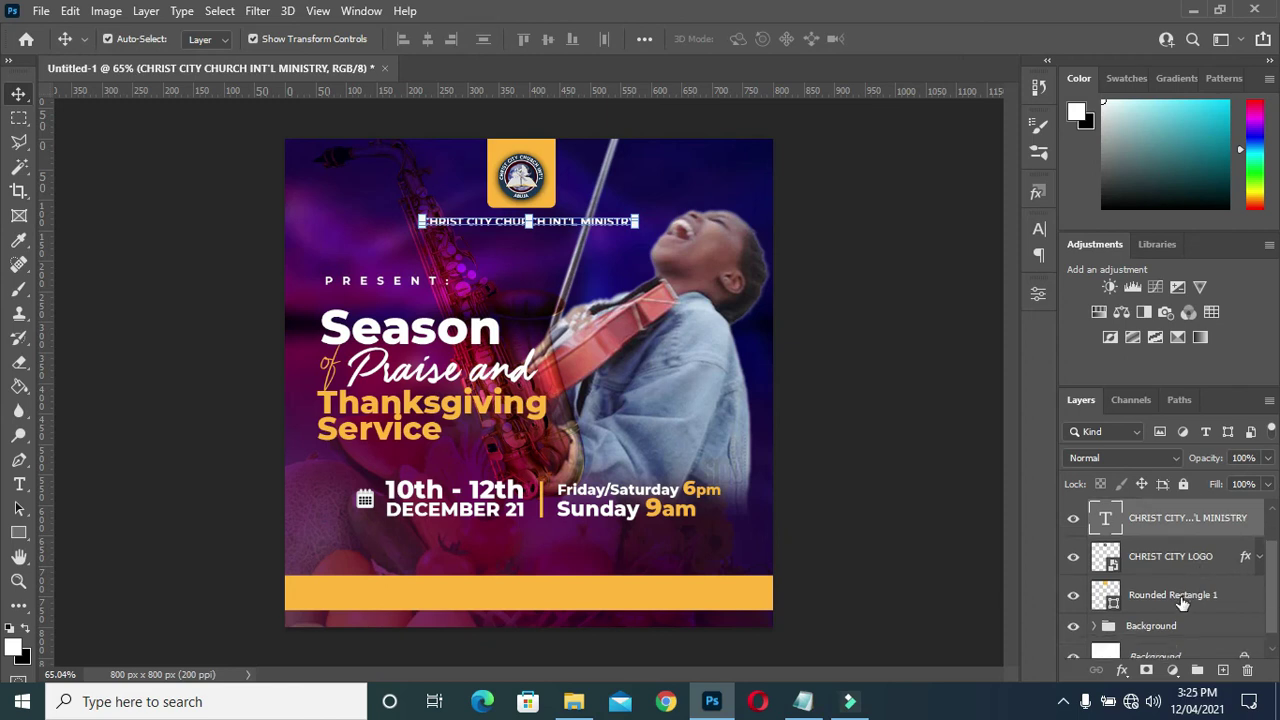
left_click(1178, 598, "shift")
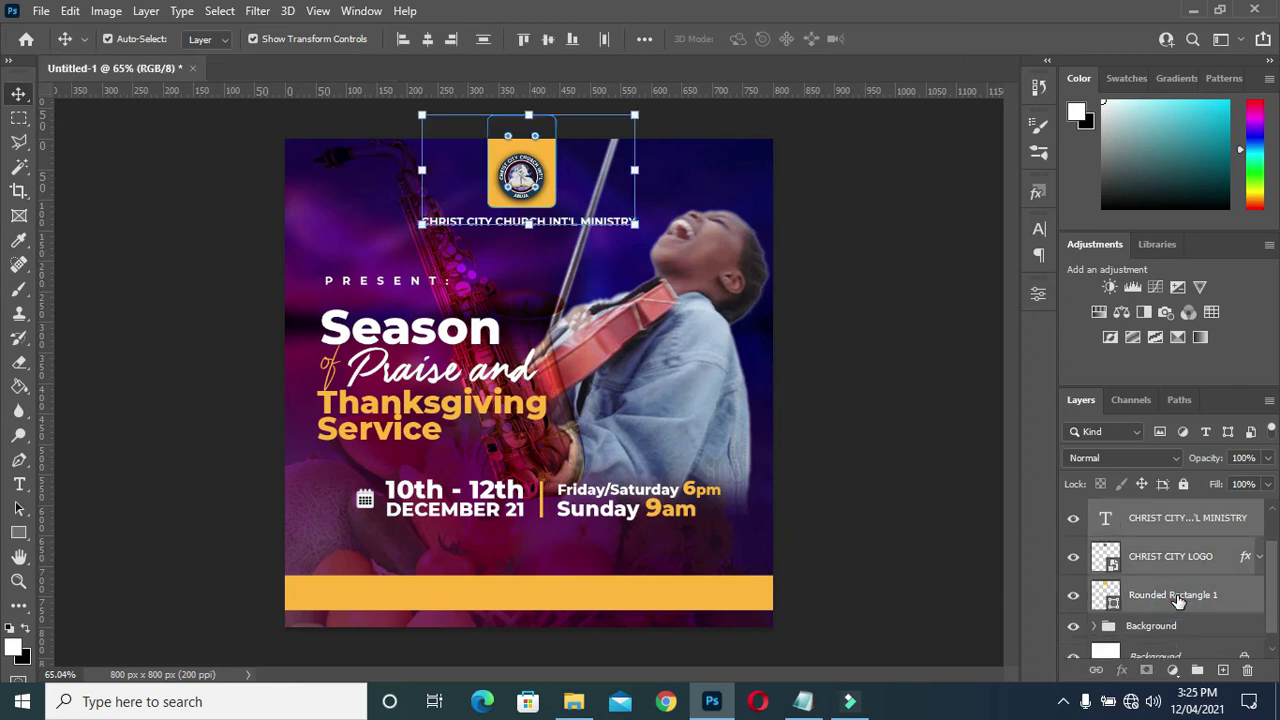
key("ctrl")
key("ctrl+g")
double_click(1140, 558)
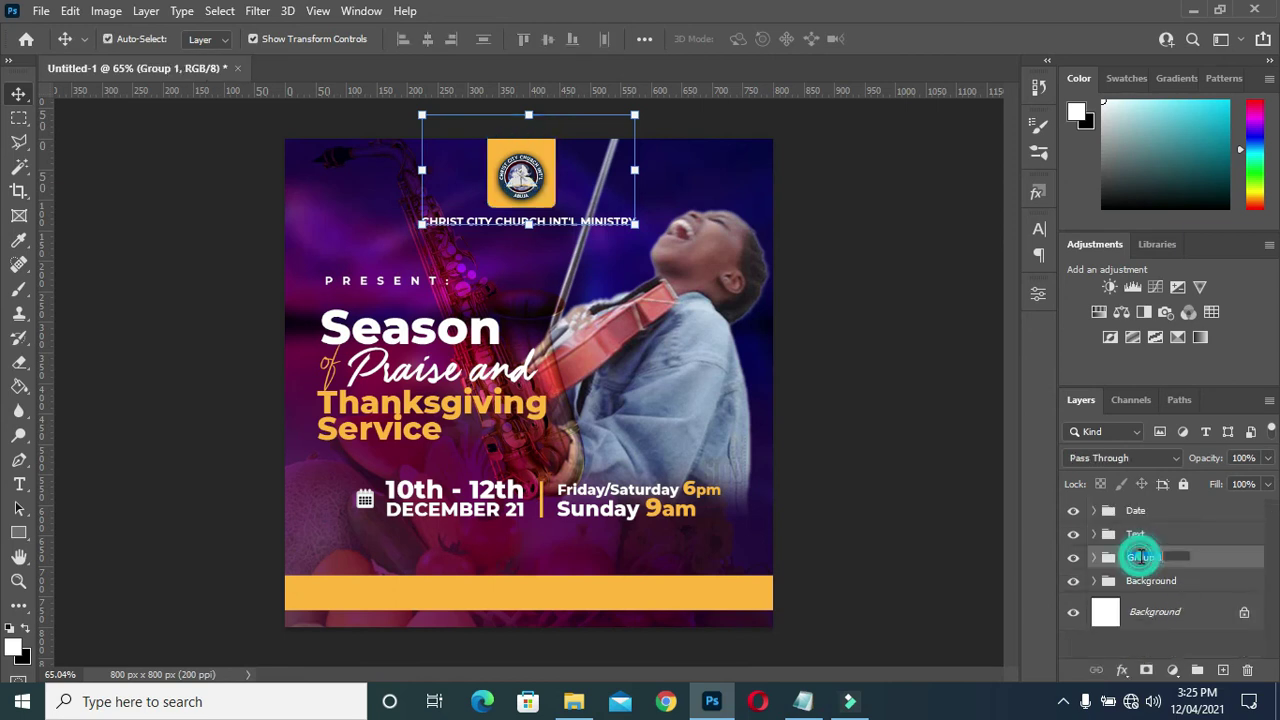
type("Church")
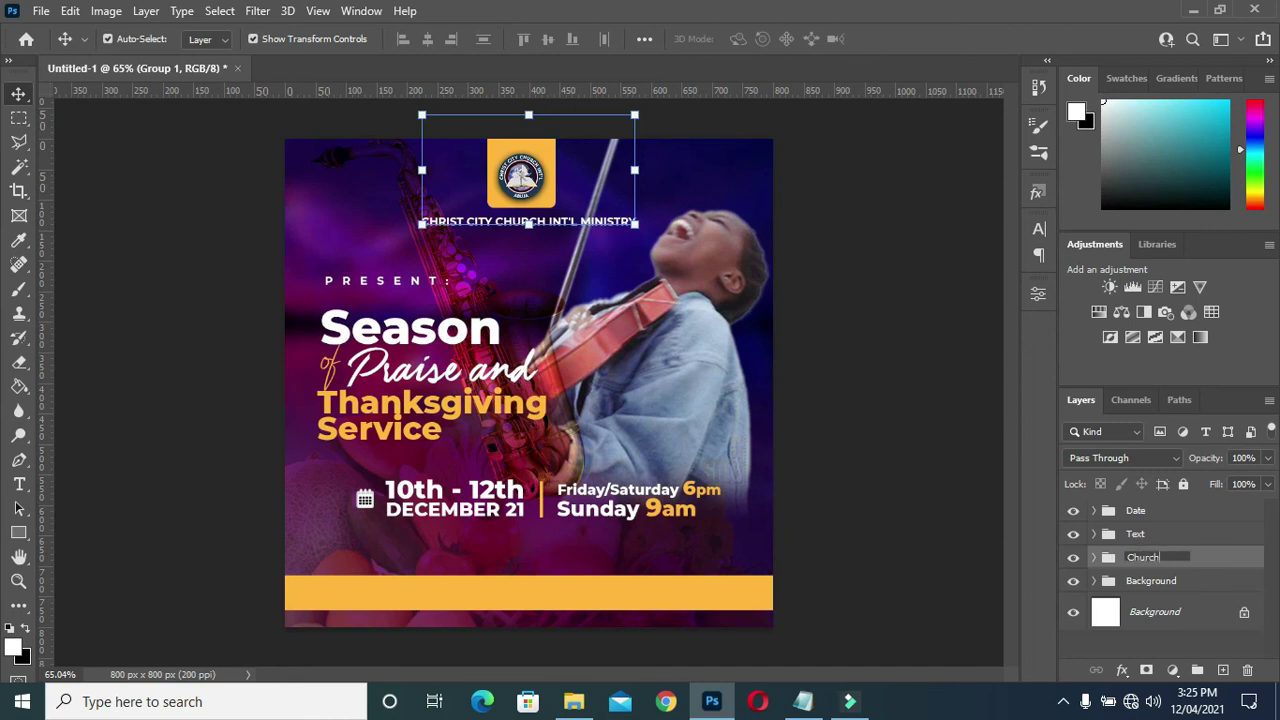
key("Return")
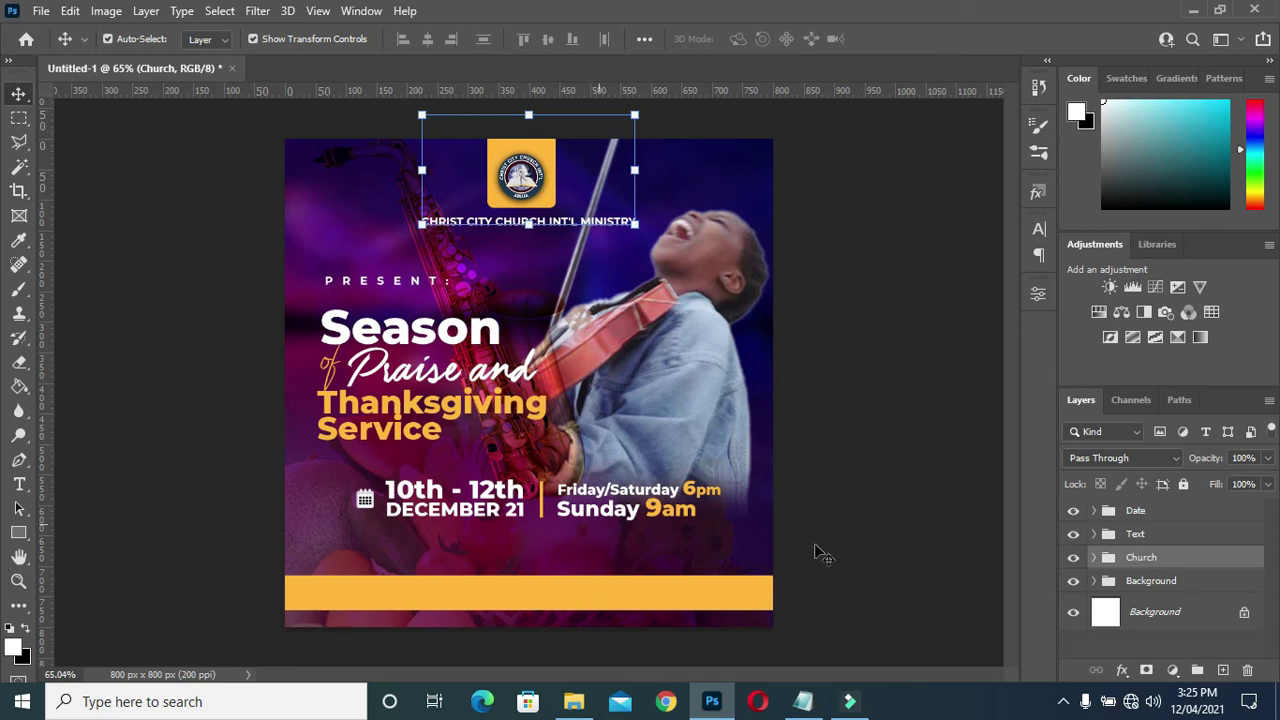
Centre the Date group horizontally on the flyer
left_click(1140, 511)
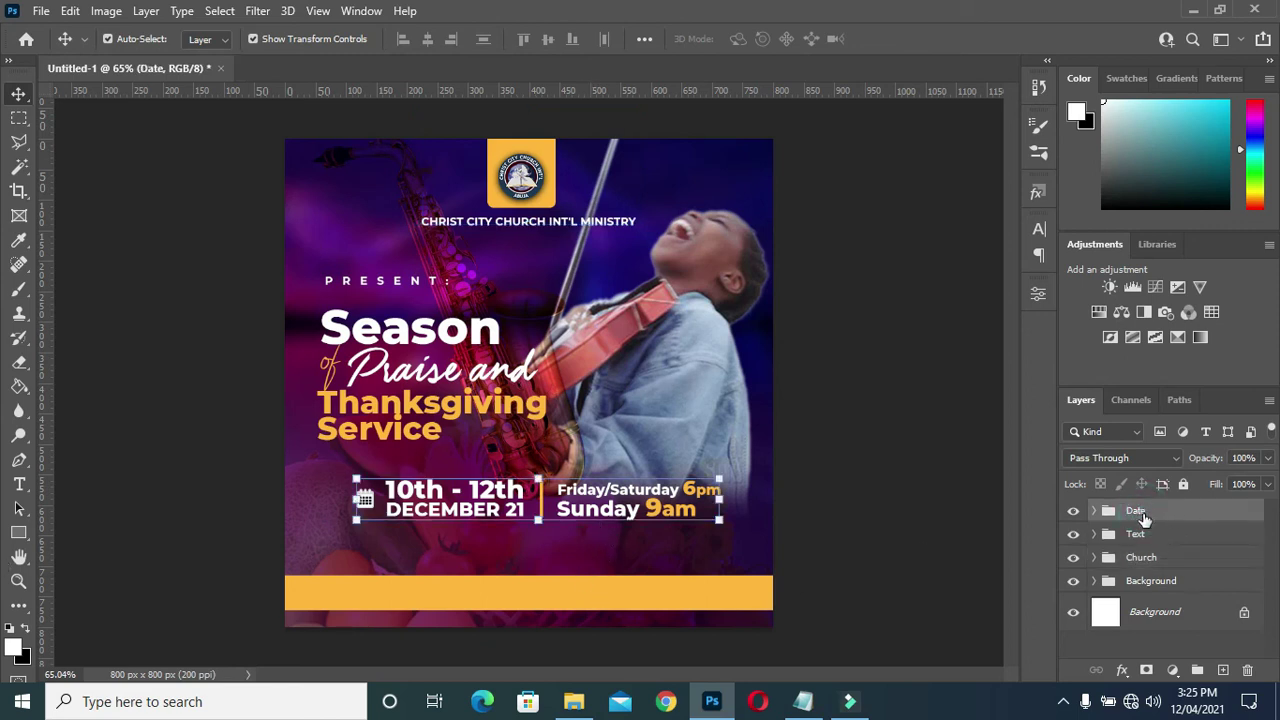
key("ctrl+a")
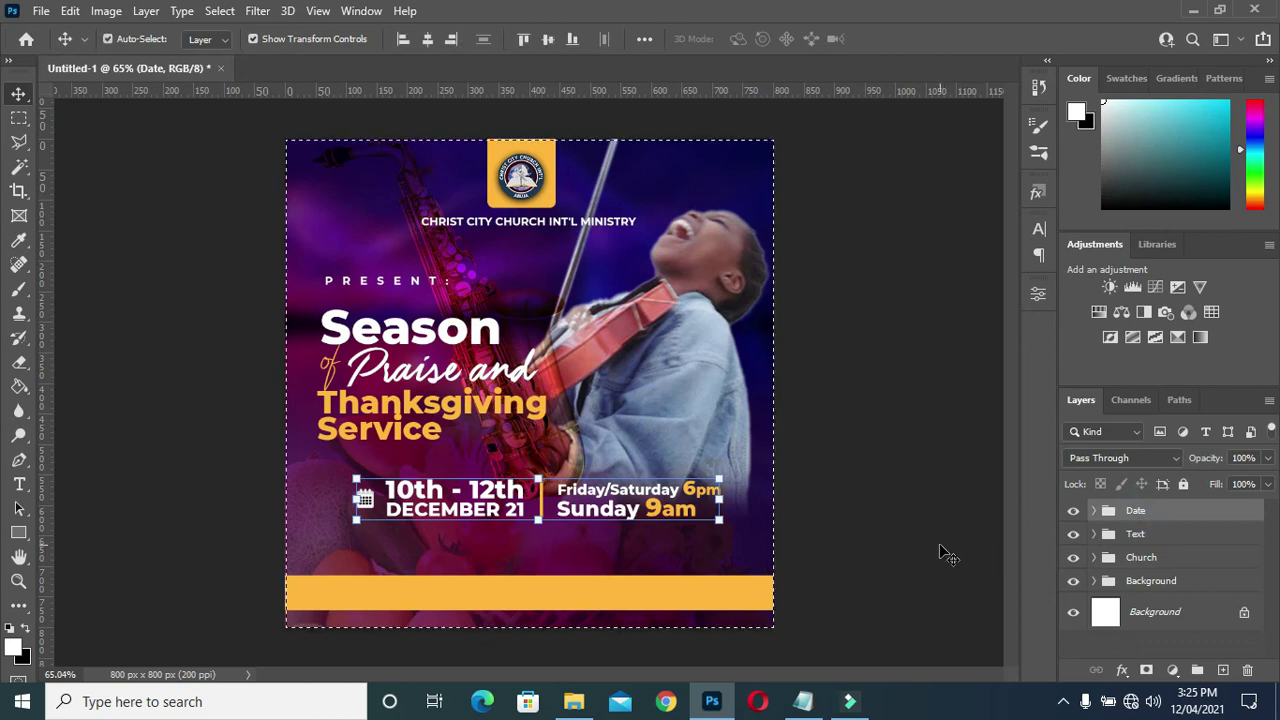
left_click(427, 40)
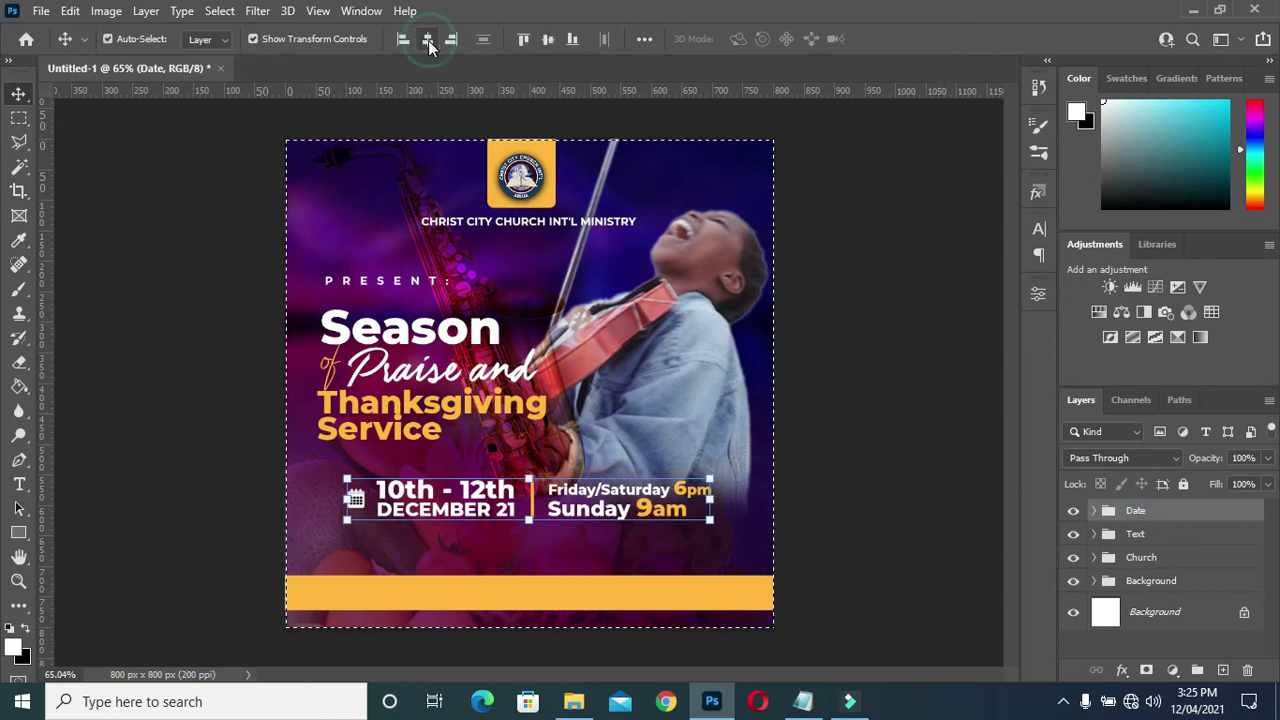
left_click(865, 311)
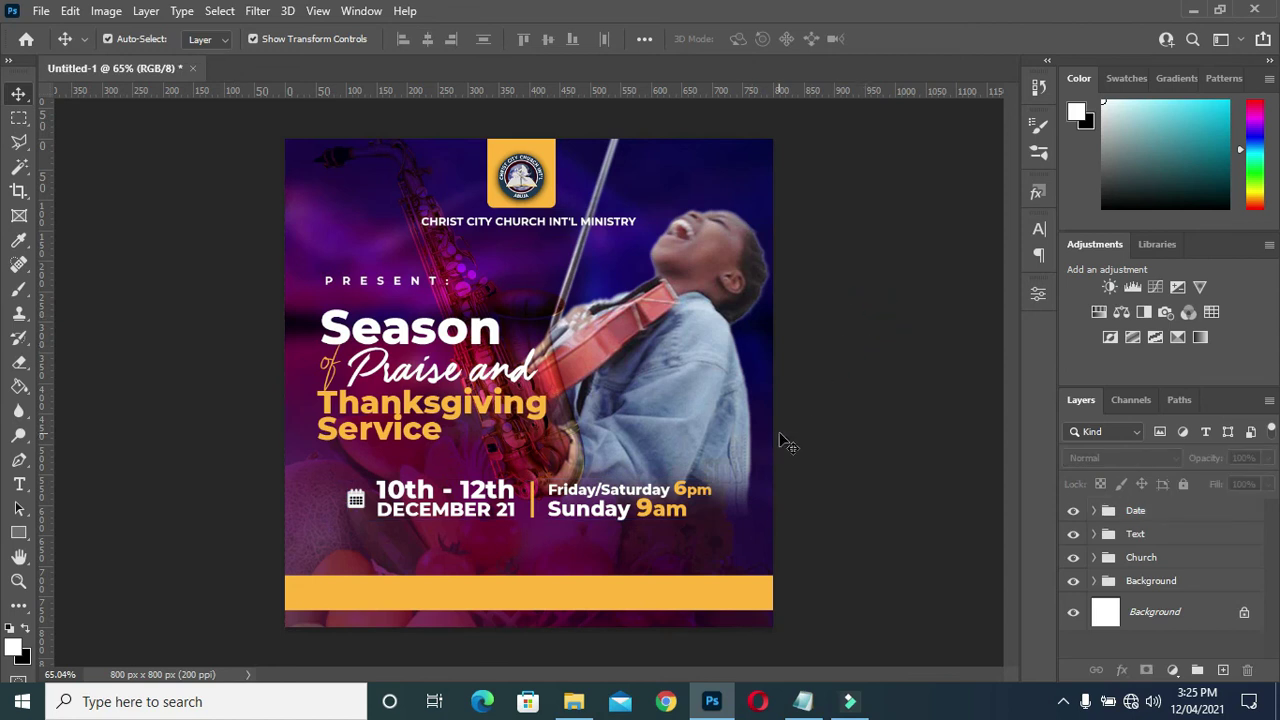
Paste the two-line church address from Notepad as a new text layer below the service times
left_click(803, 700)
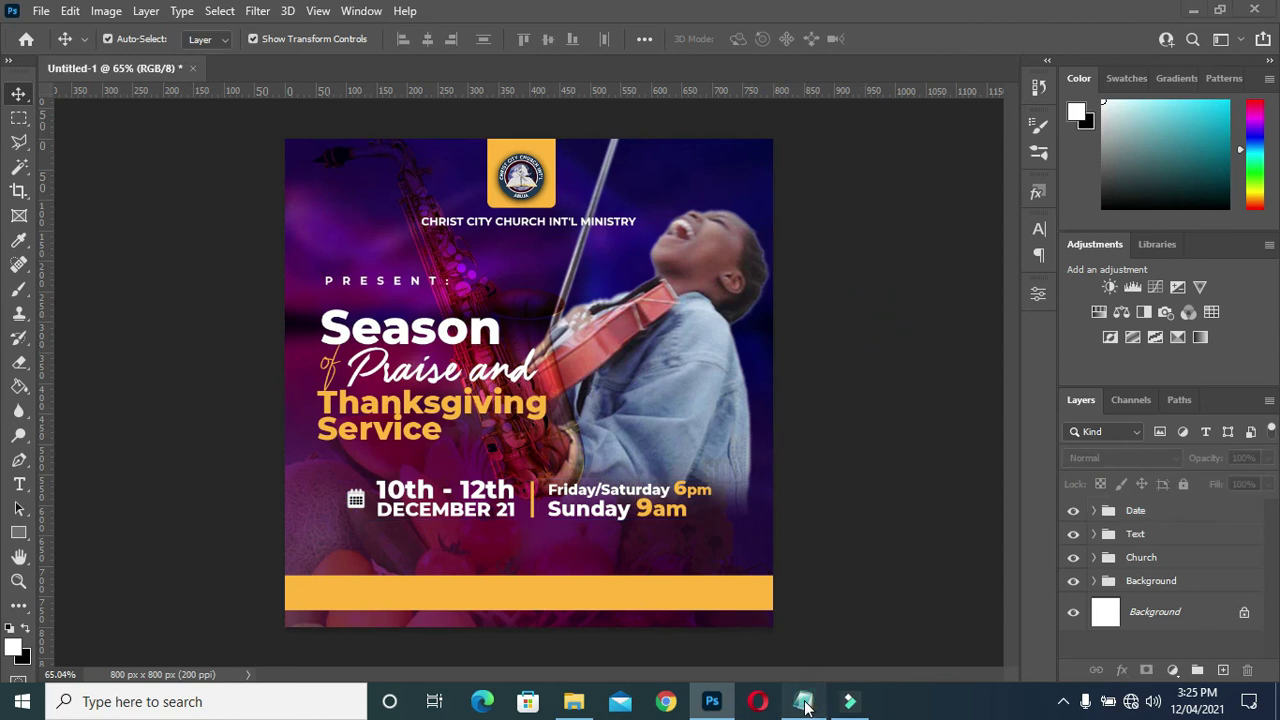
left_click_drag(371, 446, 204, 424)
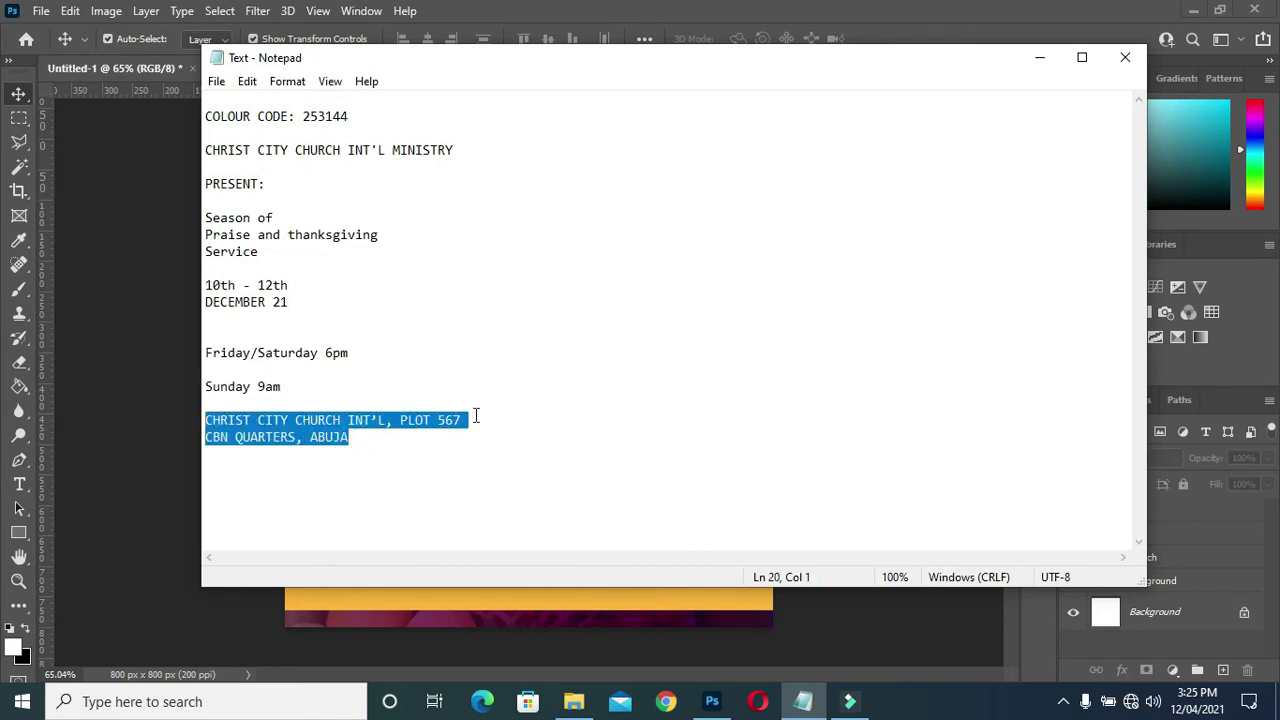
left_click(1038, 58)
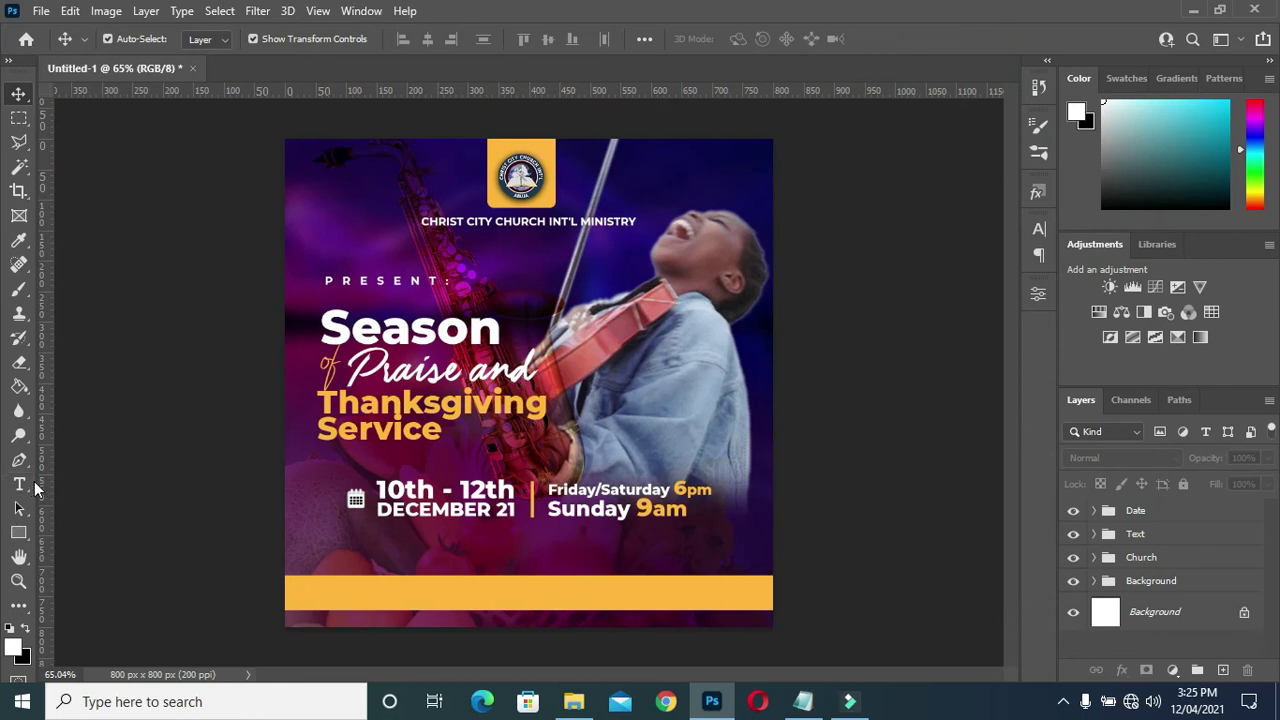
left_click(20, 484)
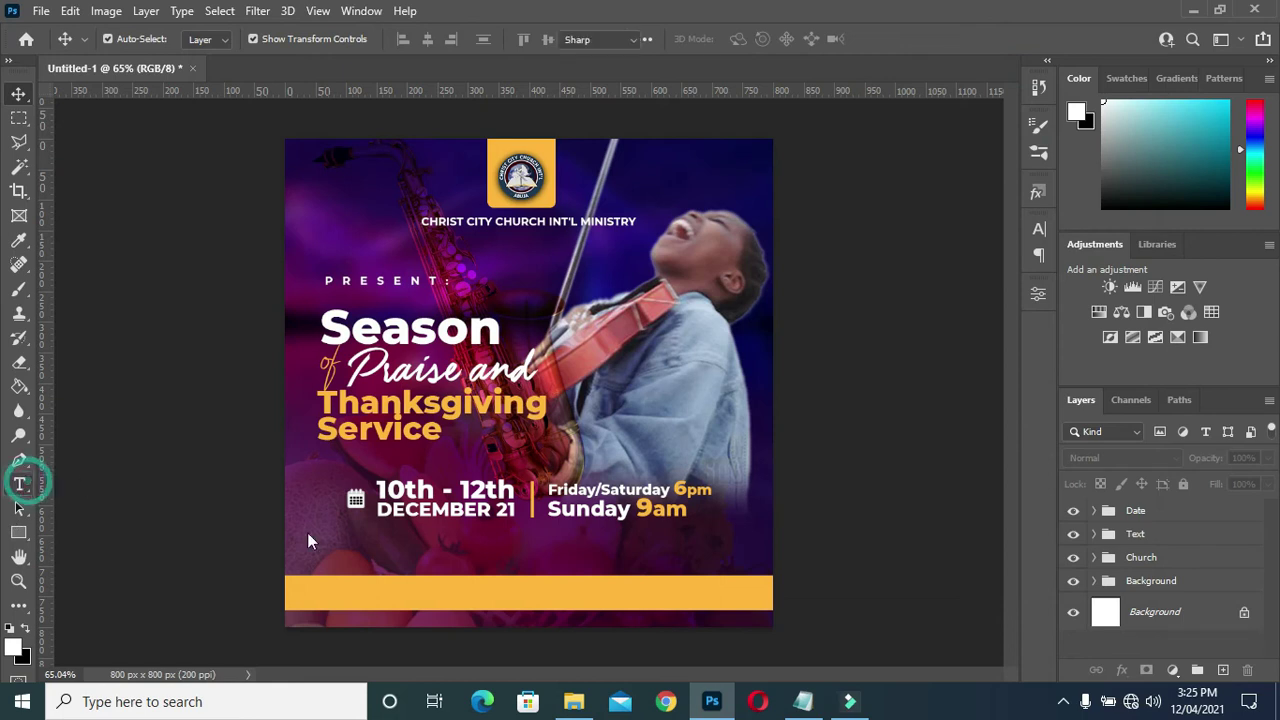
left_click(386, 541)
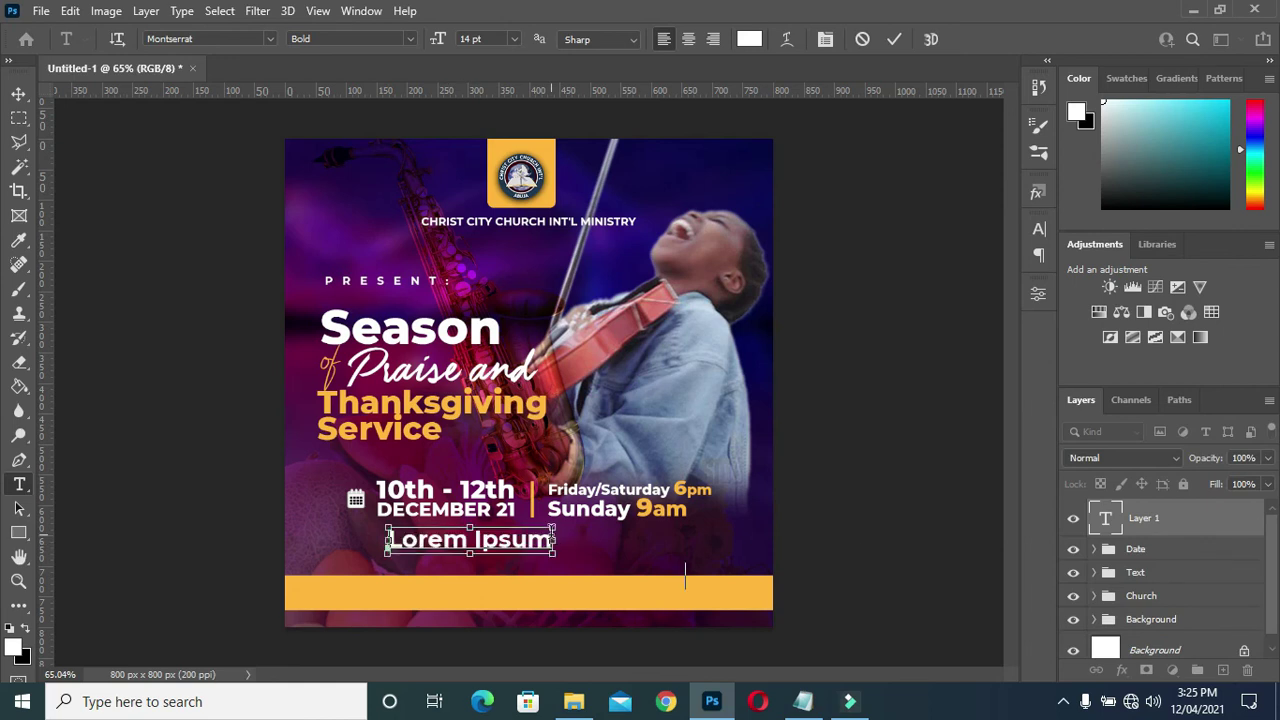
key("ctrl+v")
left_click(894, 39)
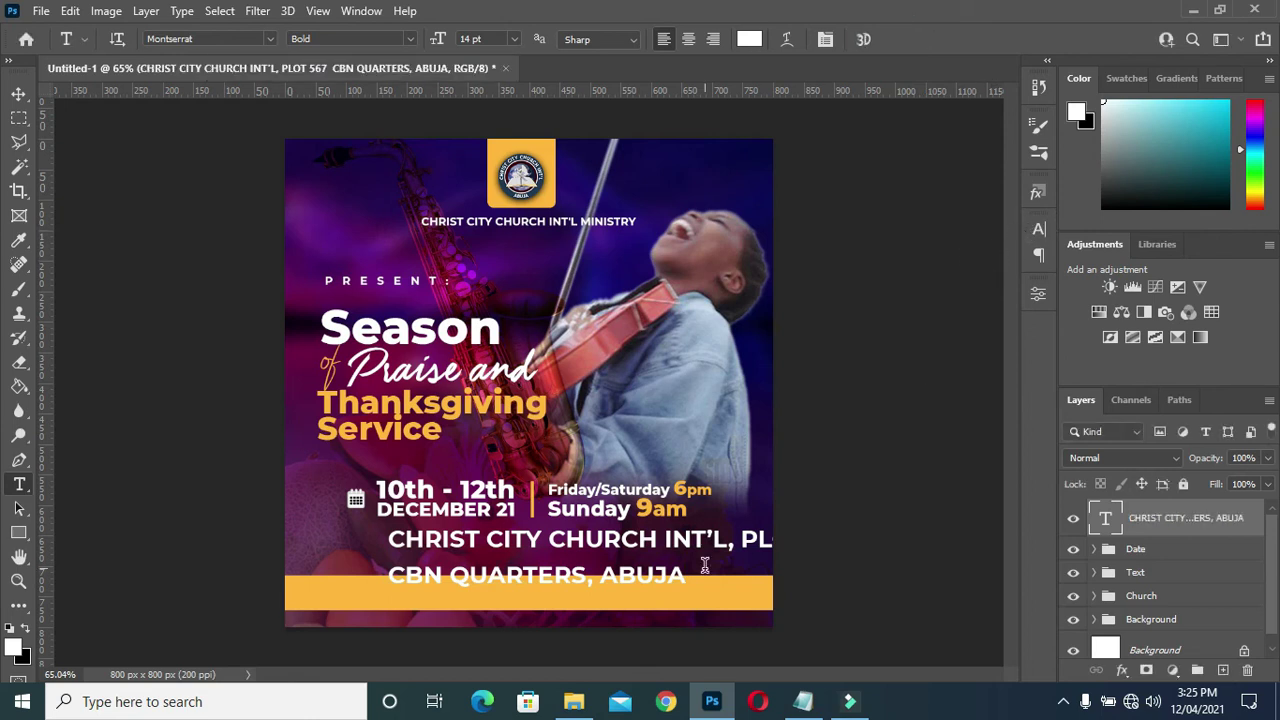
Scale the address text down to about 43% and commit it
left_click(18, 93)
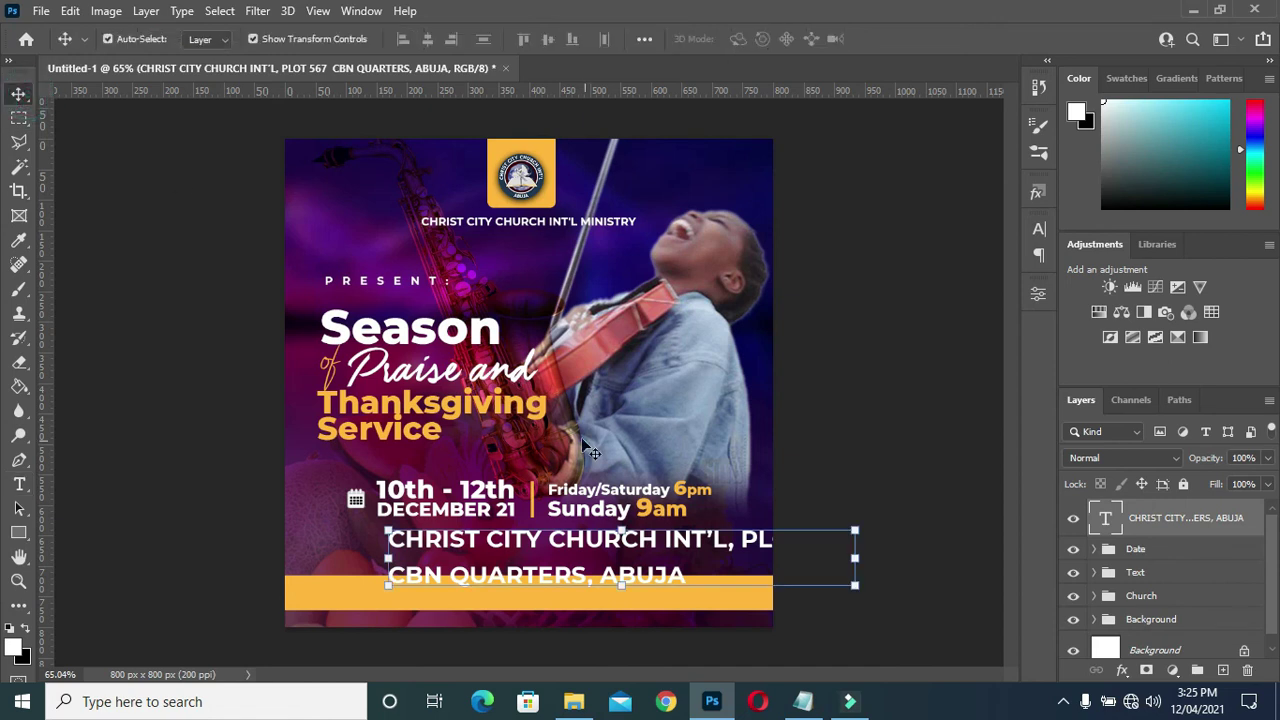
mouse_move(855, 585)
left_mouse_down()
mouse_move(864, 591)
mouse_move(620, 558)
left_mouse_up()
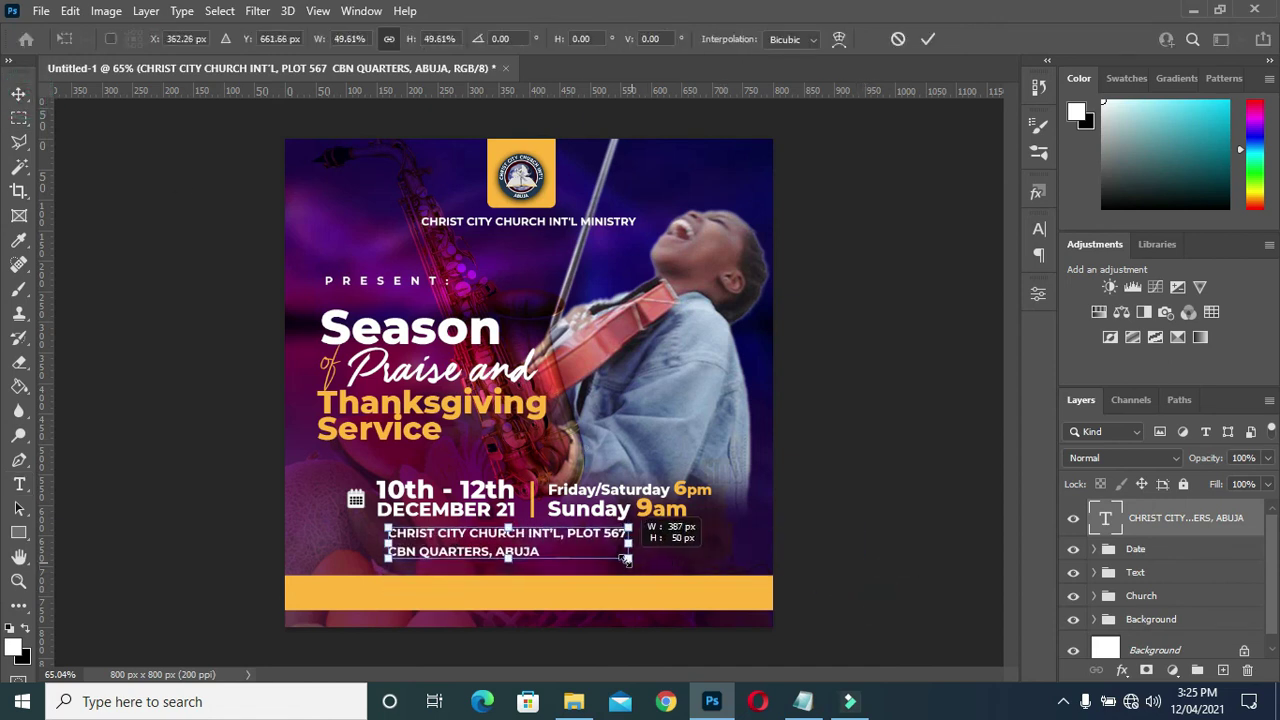
left_click_drag(524, 555, 533, 562)
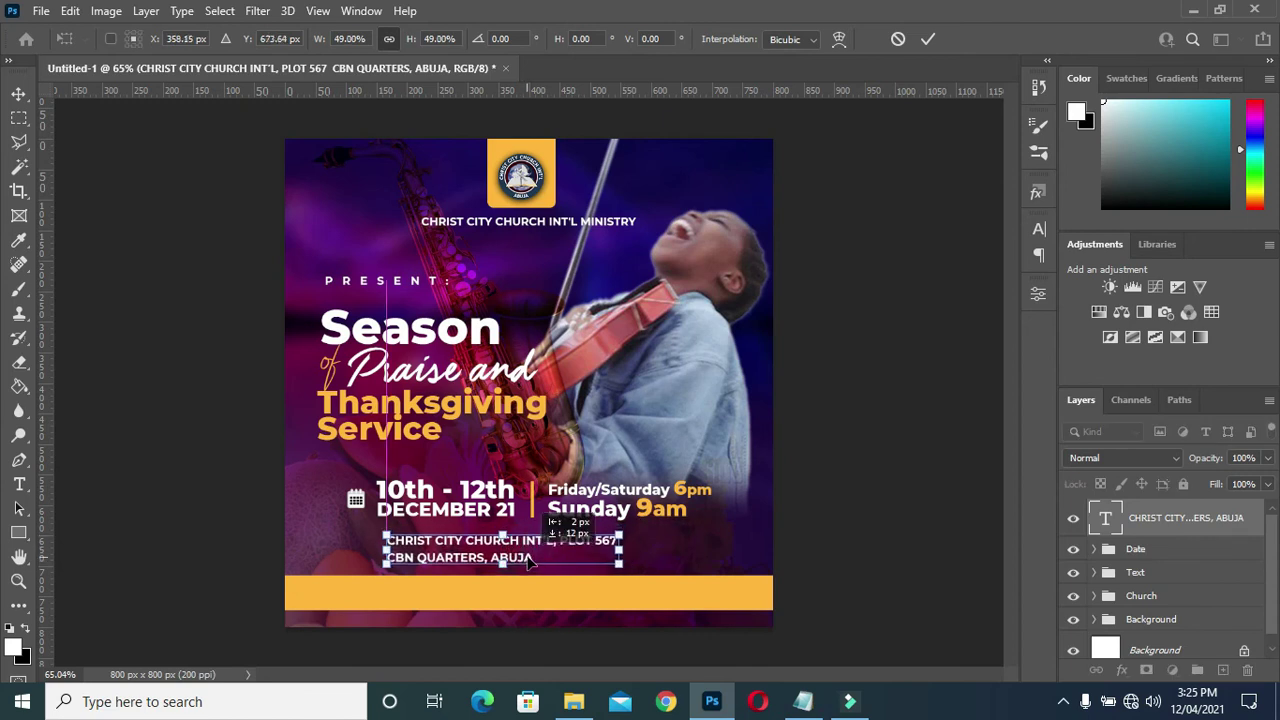
left_click(628, 563)
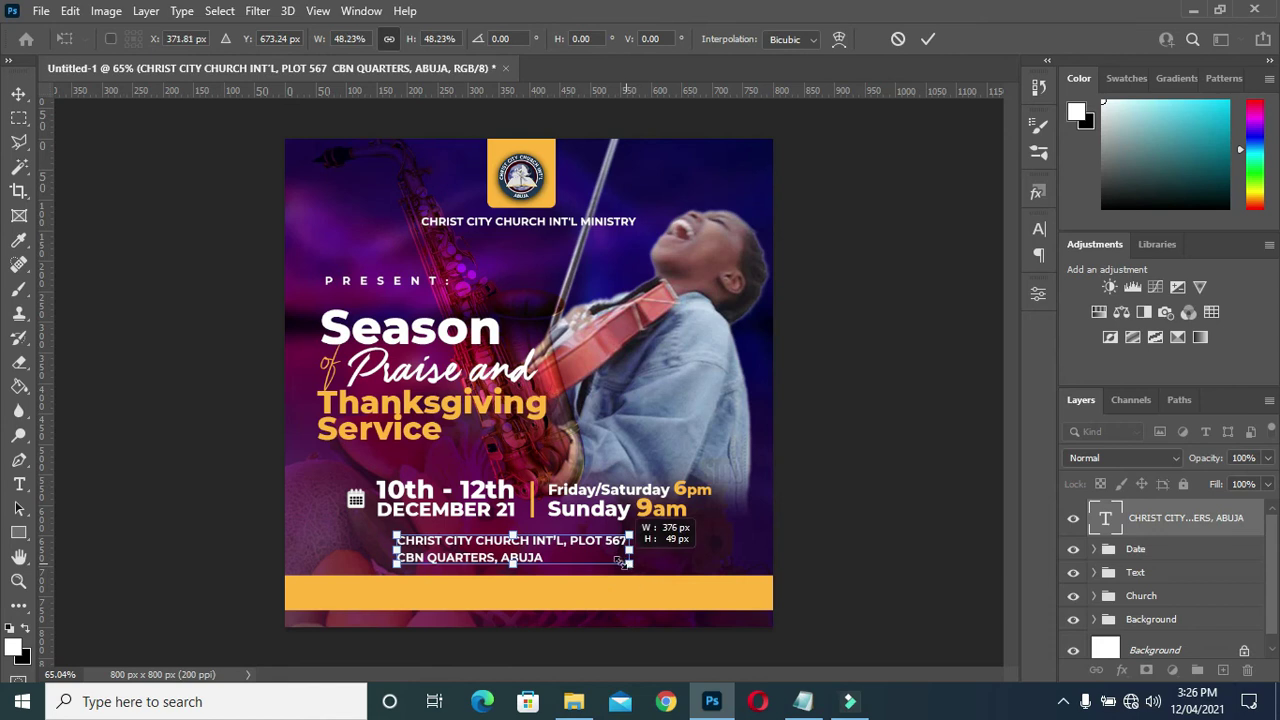
left_click_drag(624, 563, 607, 566)
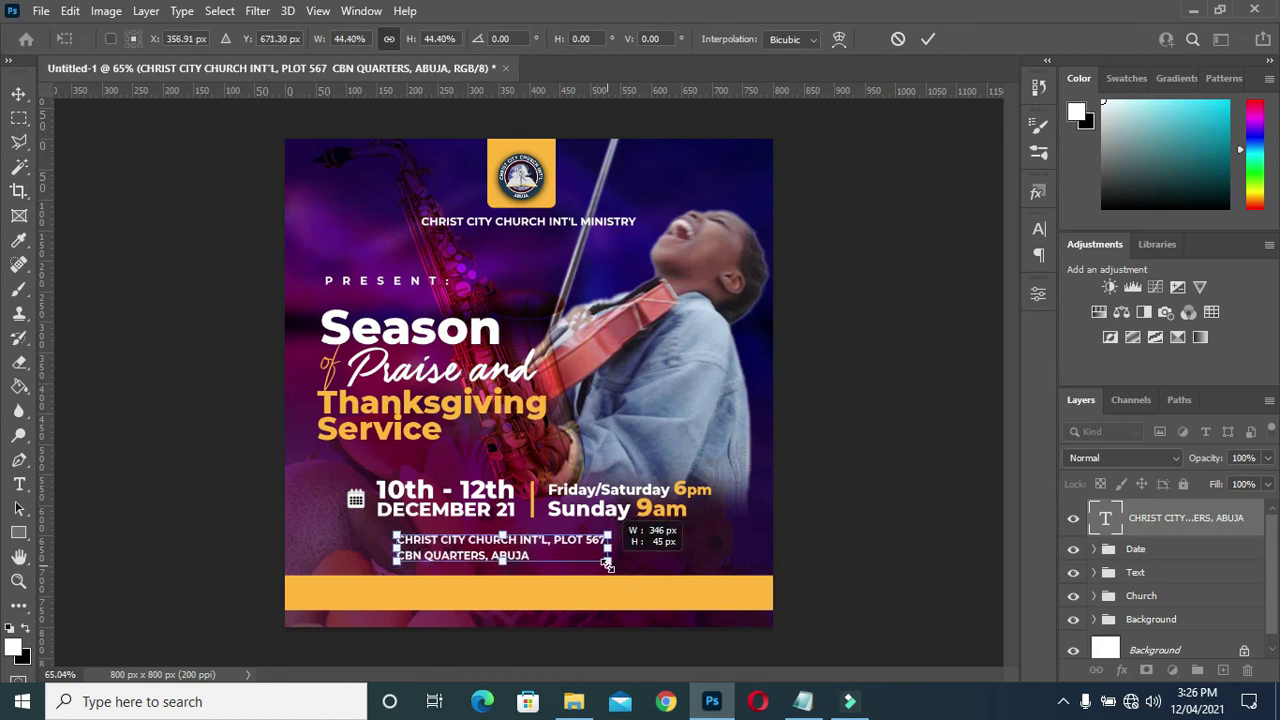
left_click_drag(607, 566, 602, 561)
left_click(929, 38)
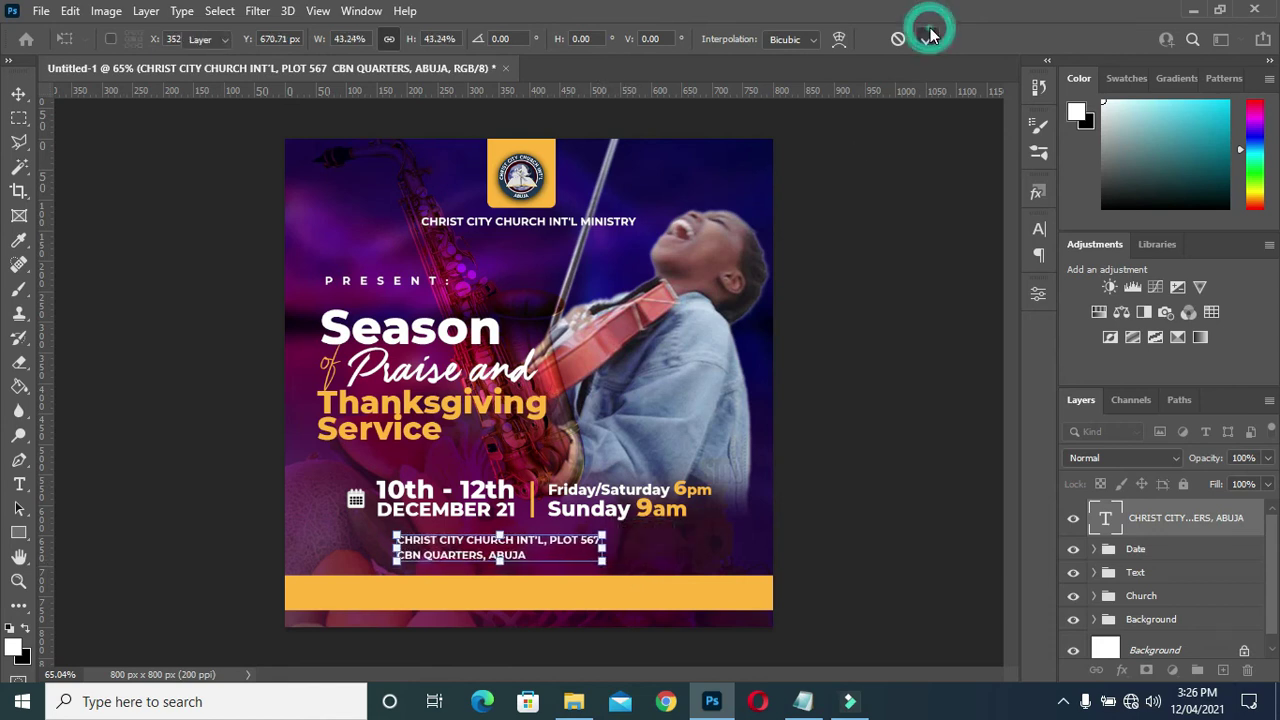
Set the address's line spacing to 7 pt in the Character panel
left_click(1039, 230)
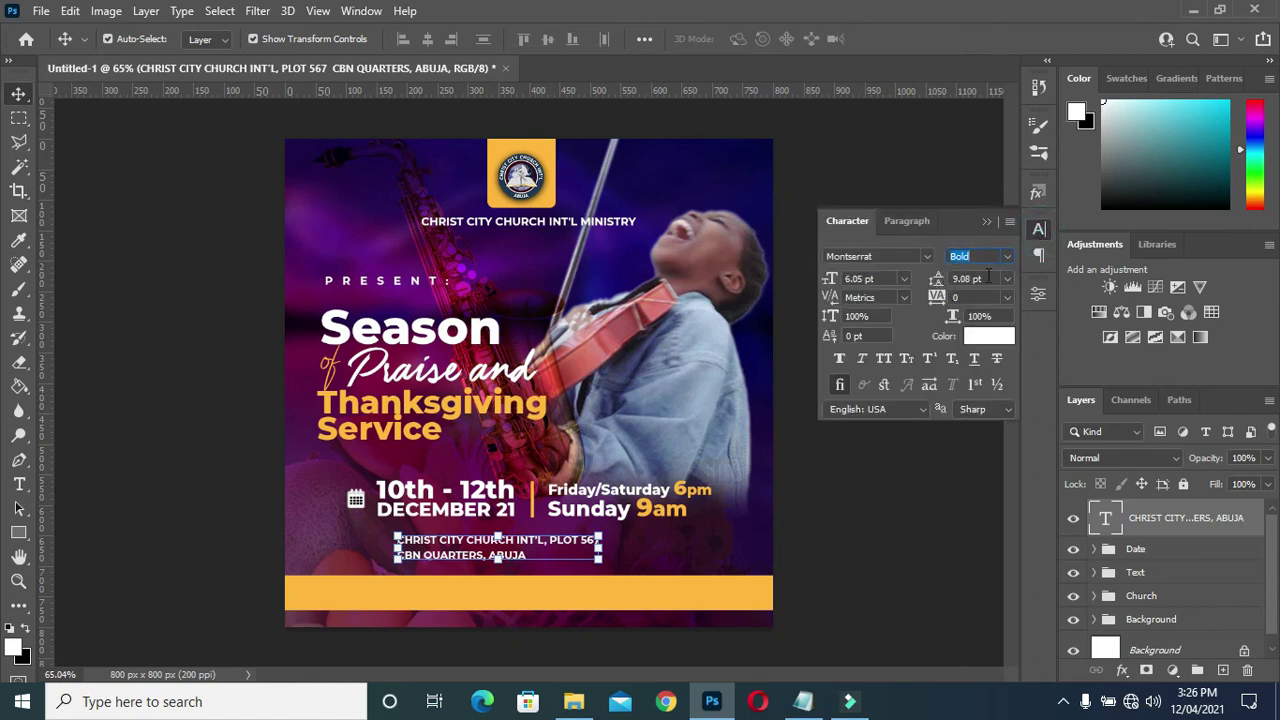
left_click(985, 279)
type("6")
left_click(980, 279)
type("7")
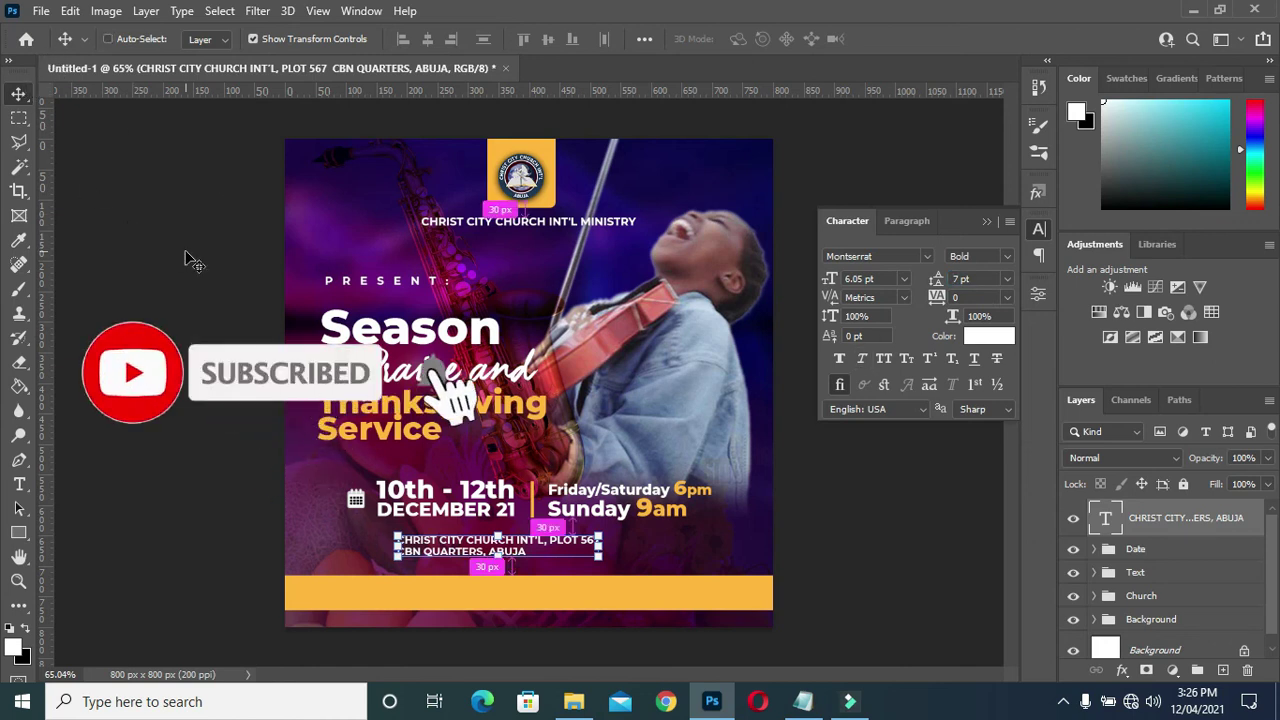
Centre the address horizontally on the flyer and clear the canvas selection
key("ctrl+a")
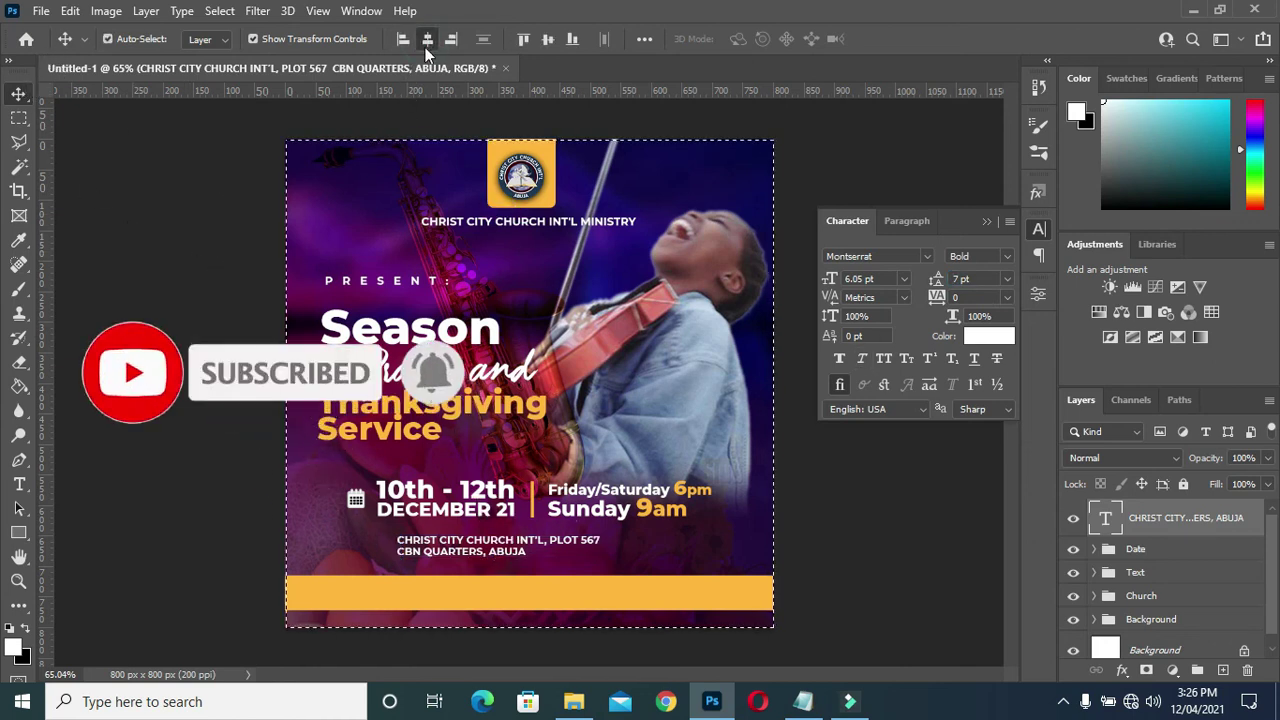
left_click(427, 40)
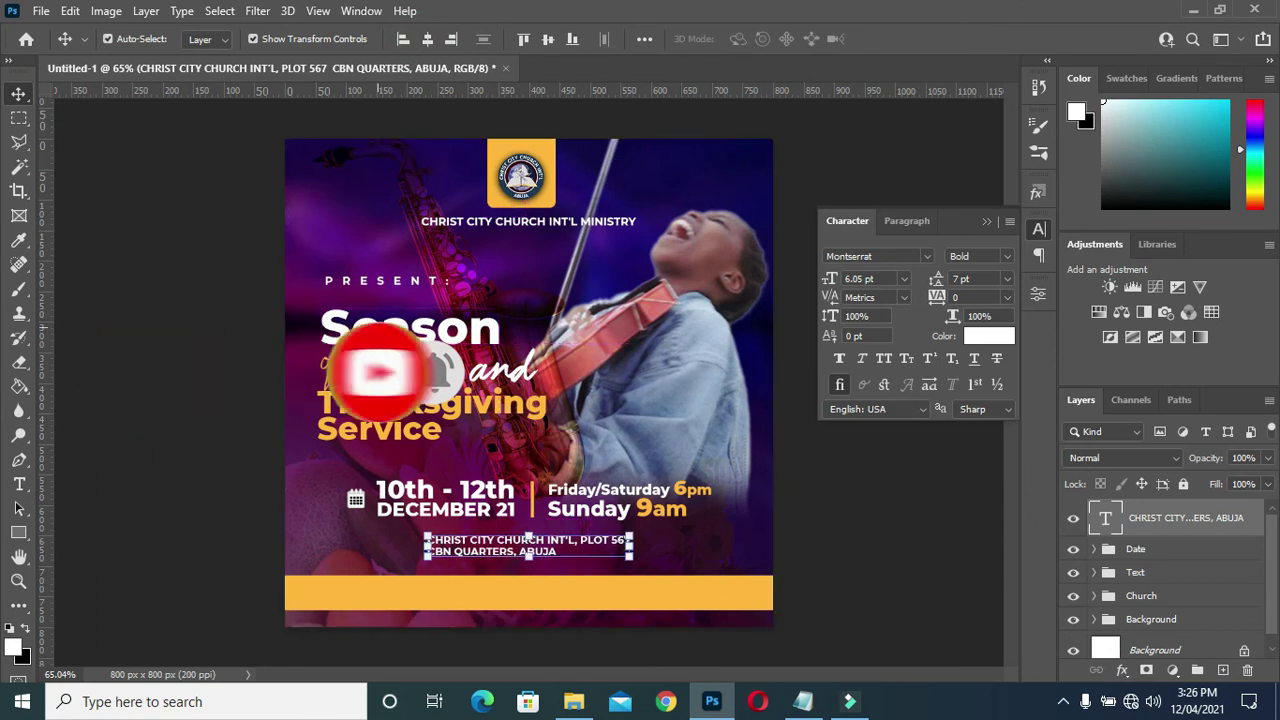
key("ctrl+d")
left_click(244, 479)
left_click(488, 548)
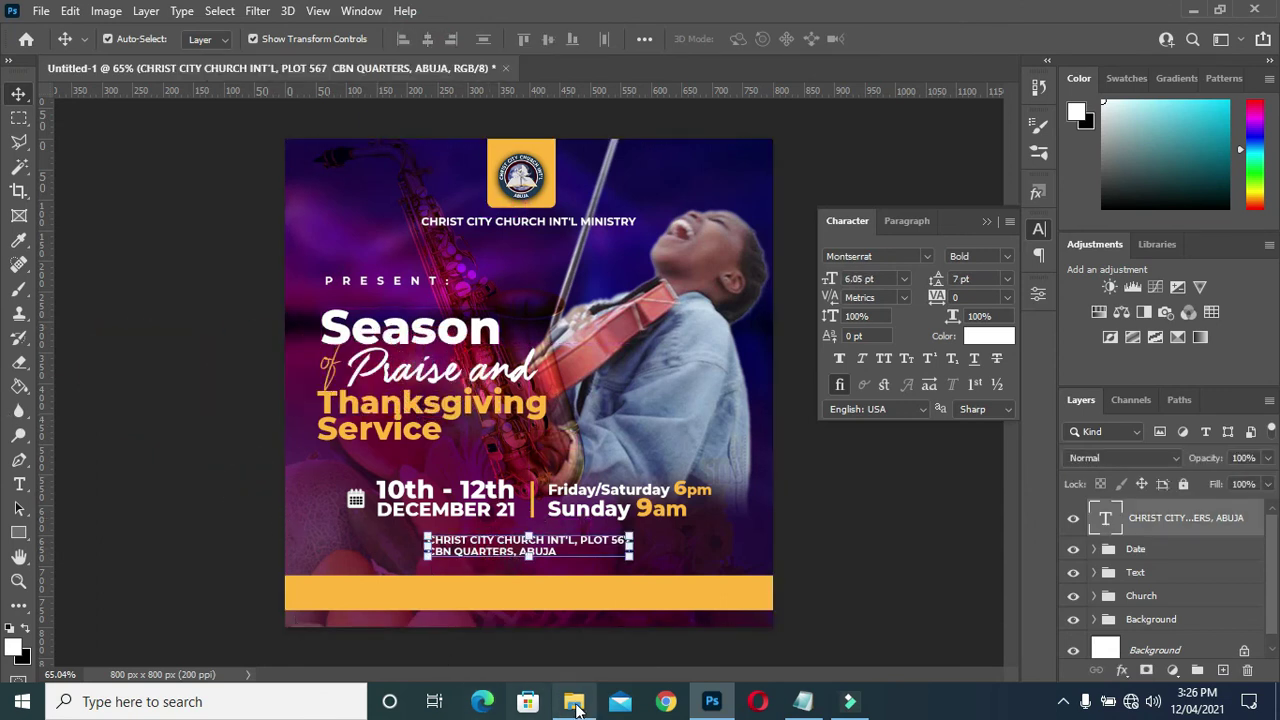
Place the google-location-icon-16 pin from the Season of praise folder into the flyer
left_click(573, 701)
left_click(983, 303)
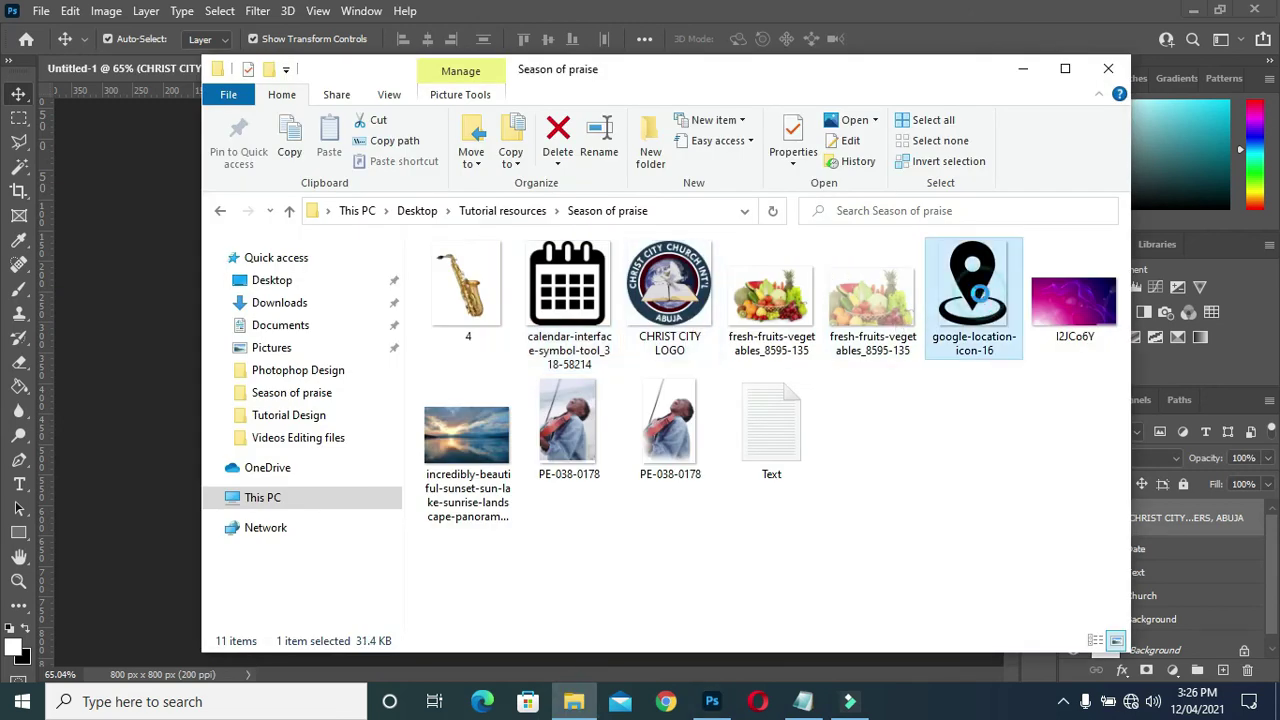
mouse_move(980, 303)
left_mouse_down()
mouse_move(112, 500)
mouse_move(122, 474)
left_mouse_up()
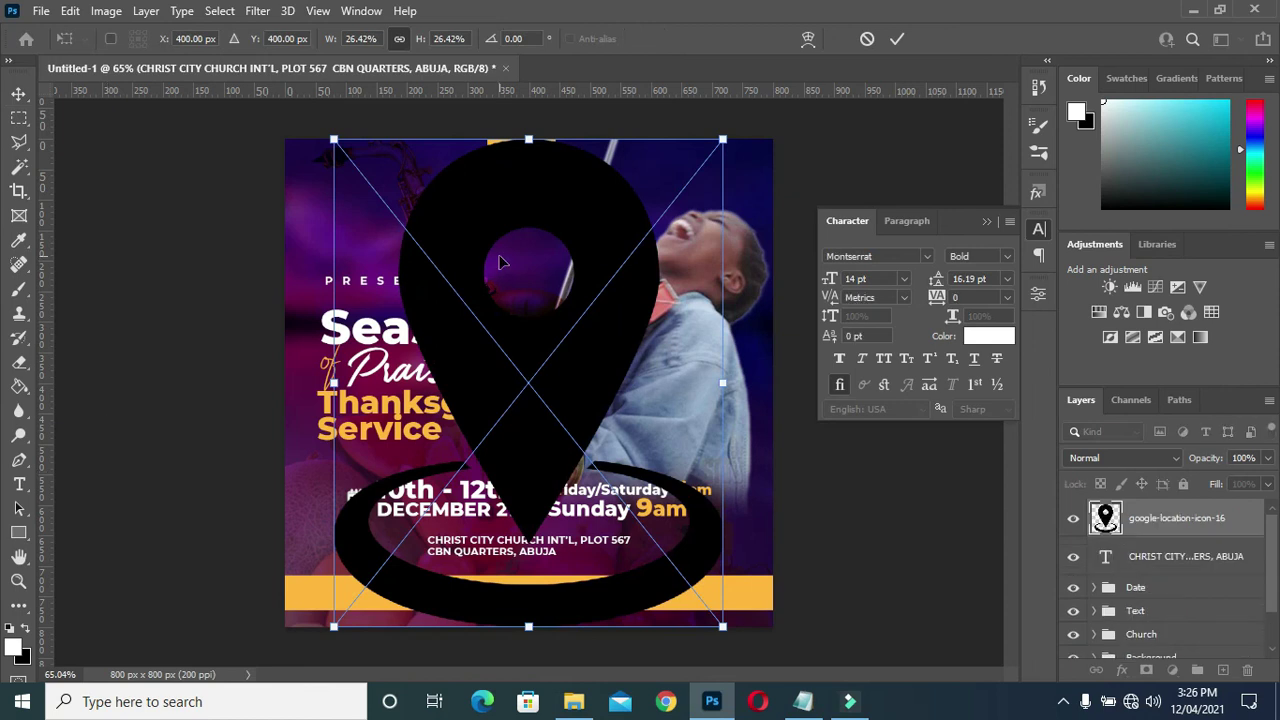
Shrink the location pin to 0.79% and commit it just left of the address lines
scroll(686, 418, "up", 3)
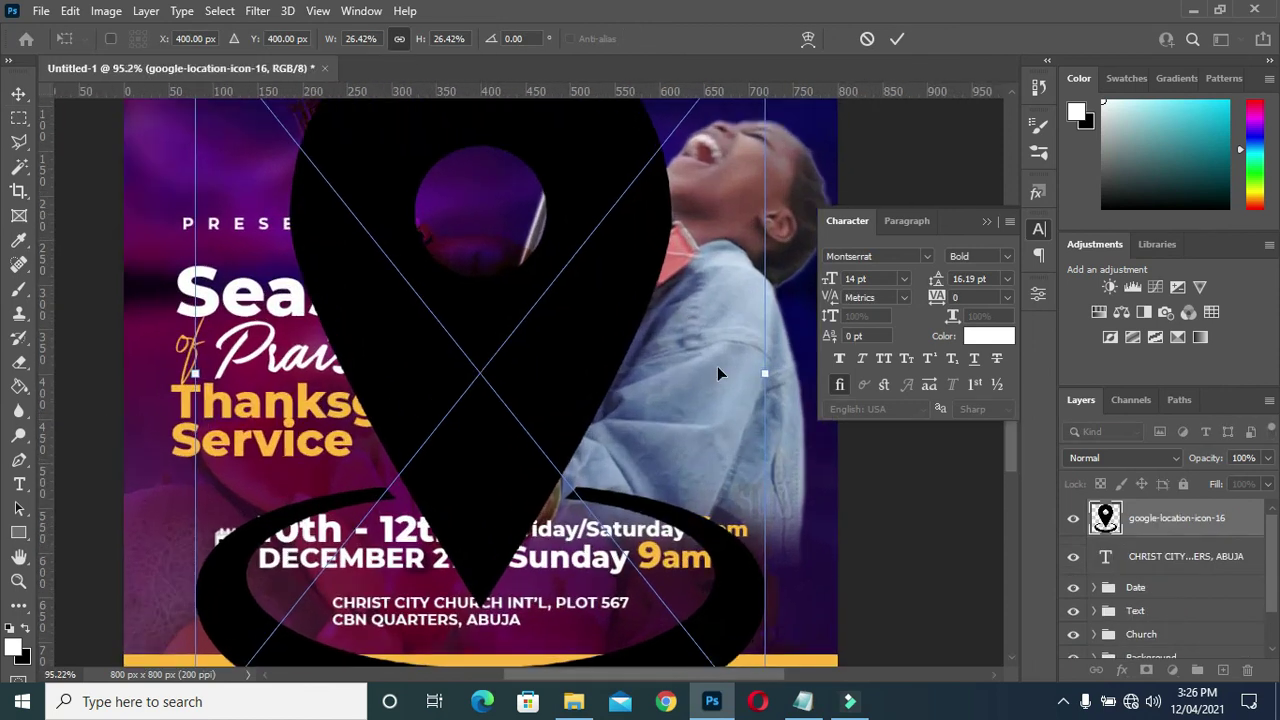
left_click_drag(766, 372, 240, 398)
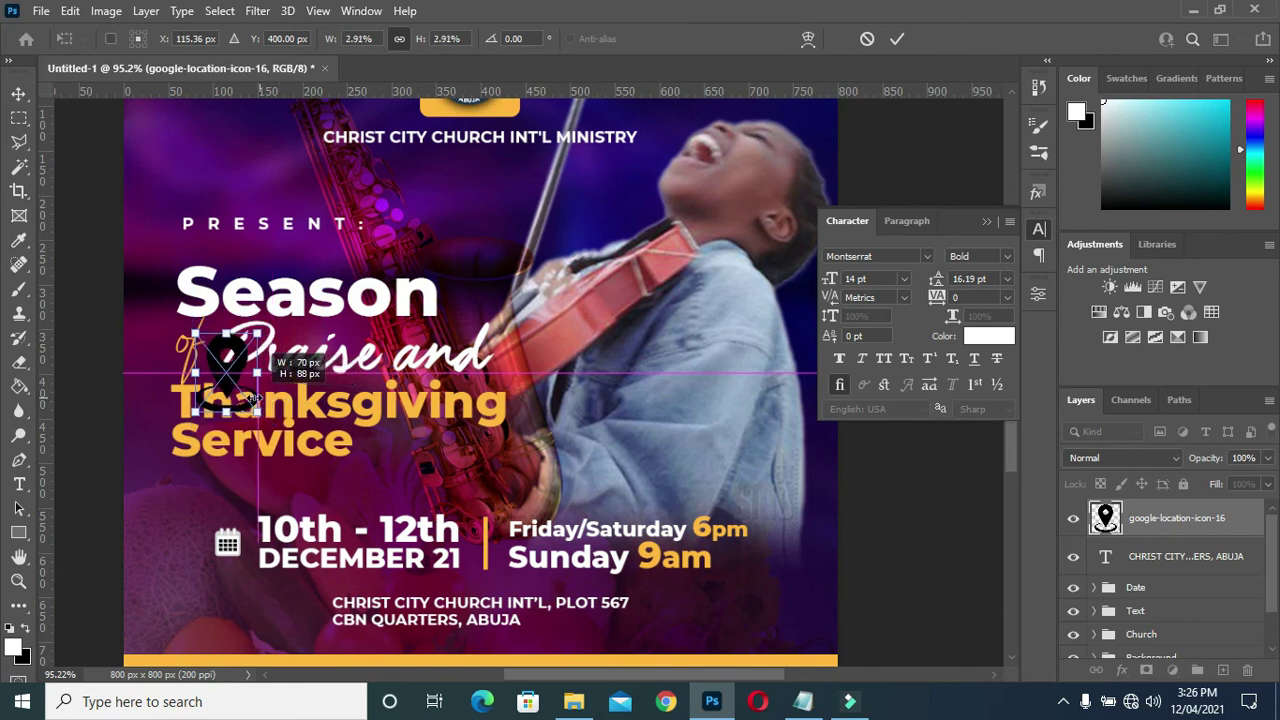
left_click_drag(217, 380, 300, 636)
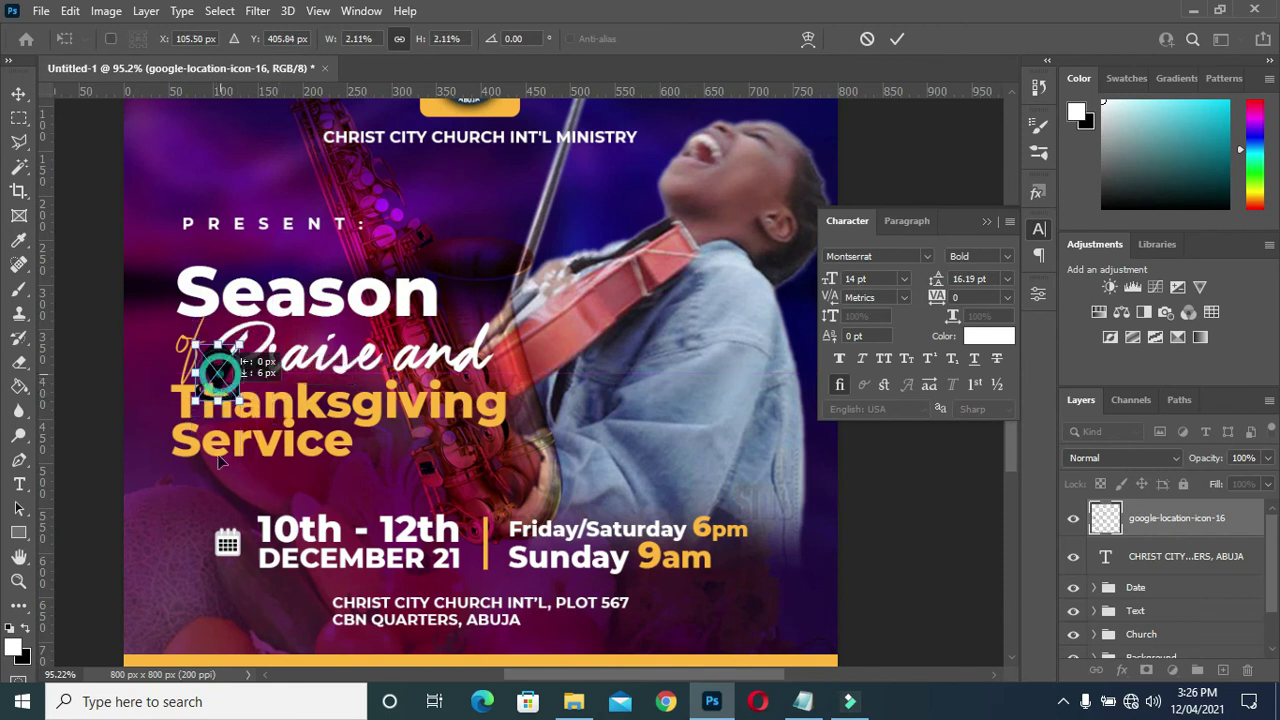
scroll(300, 636, "up", 2)
scroll(300, 636, "up", 3)
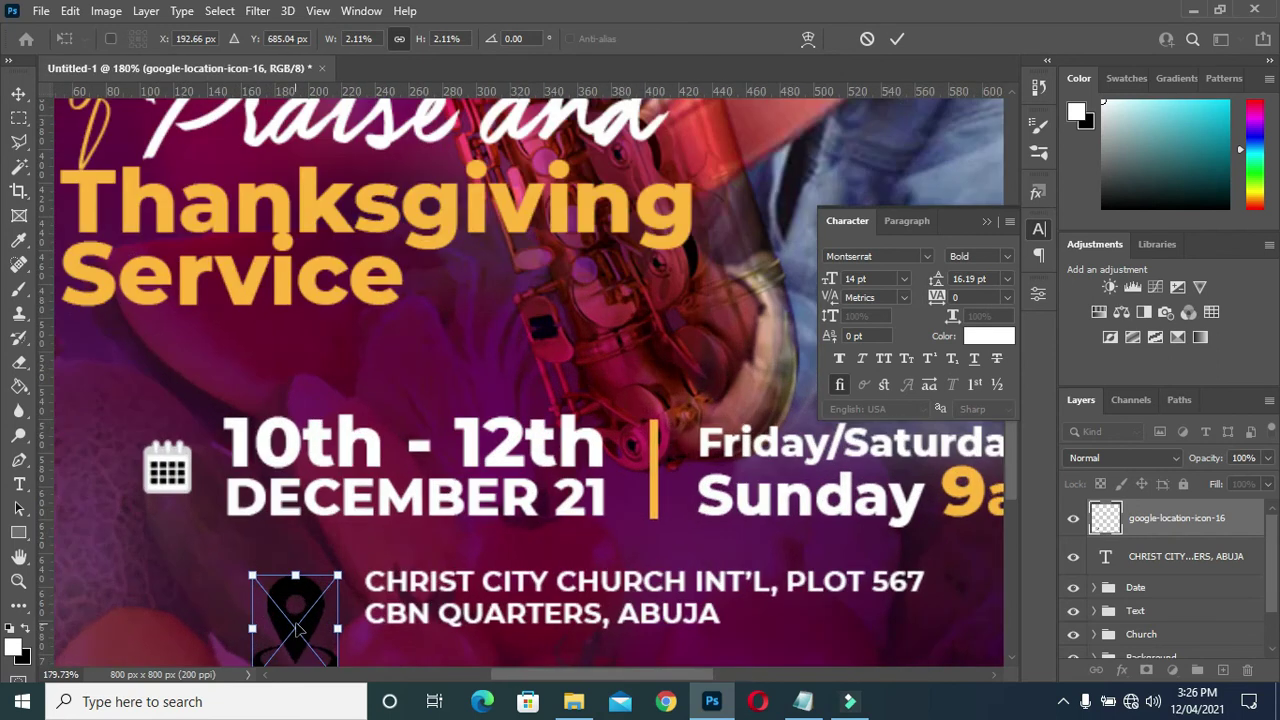
left_click_drag(296, 612, 314, 602)
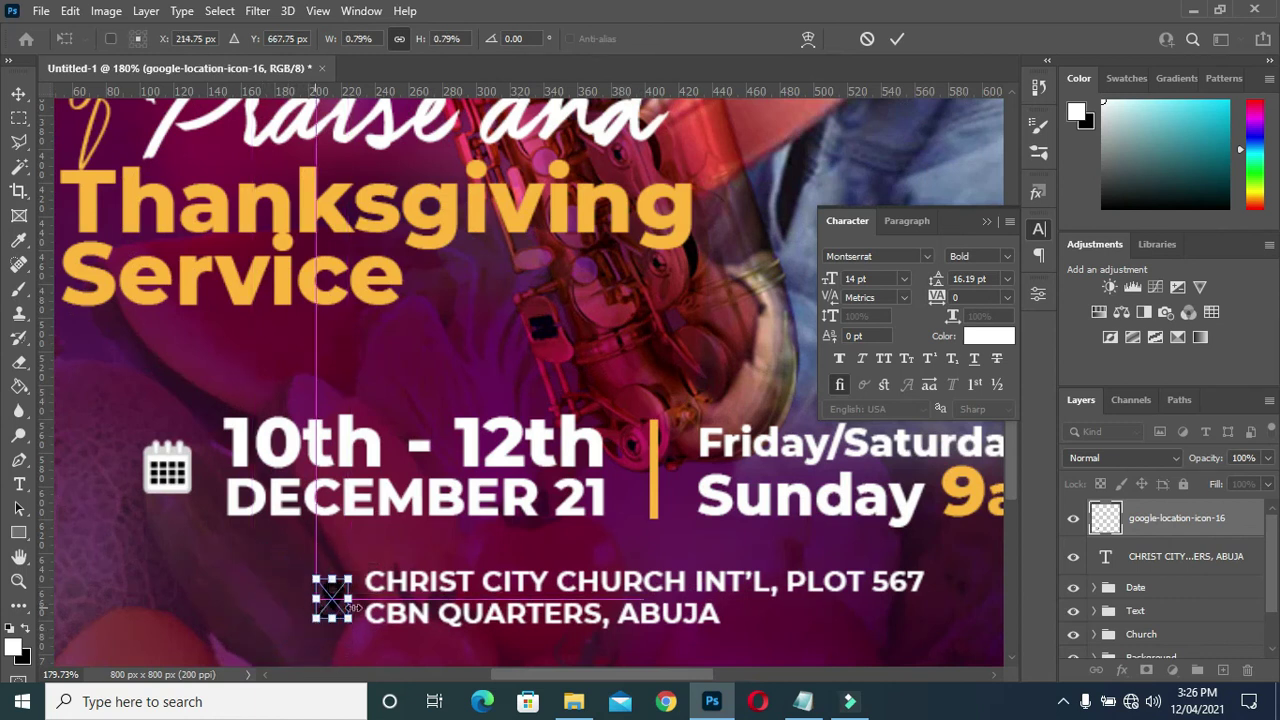
left_click(897, 39)
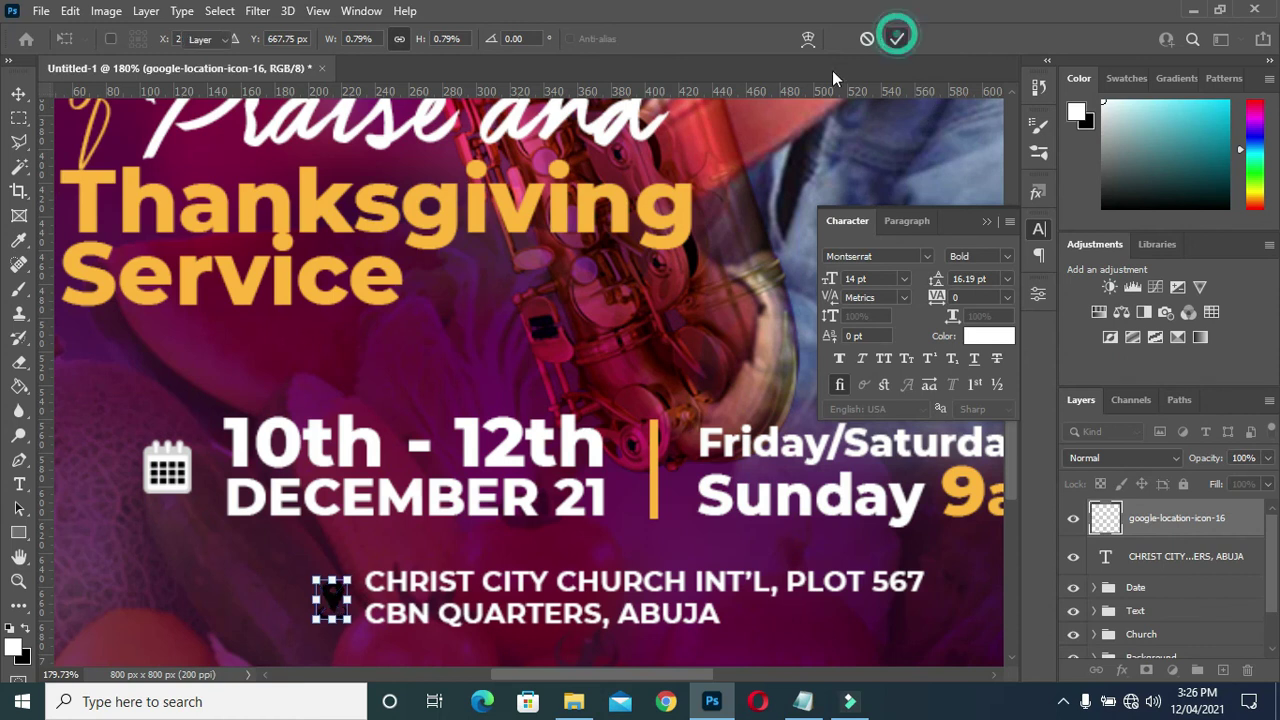
left_click(106, 11)
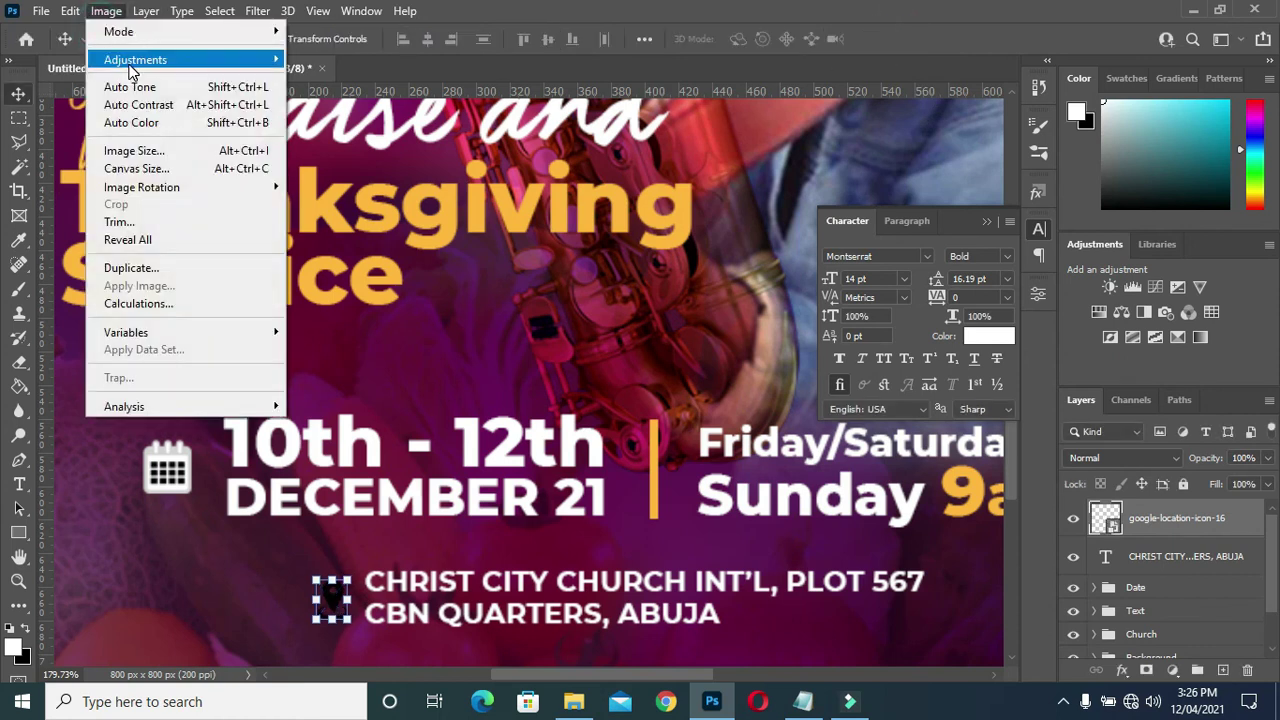
Turn the location pin white with Hue/Saturation Lightness +100, then fit the poster on screen
mouse_move(135, 60)
left_click(330, 160)
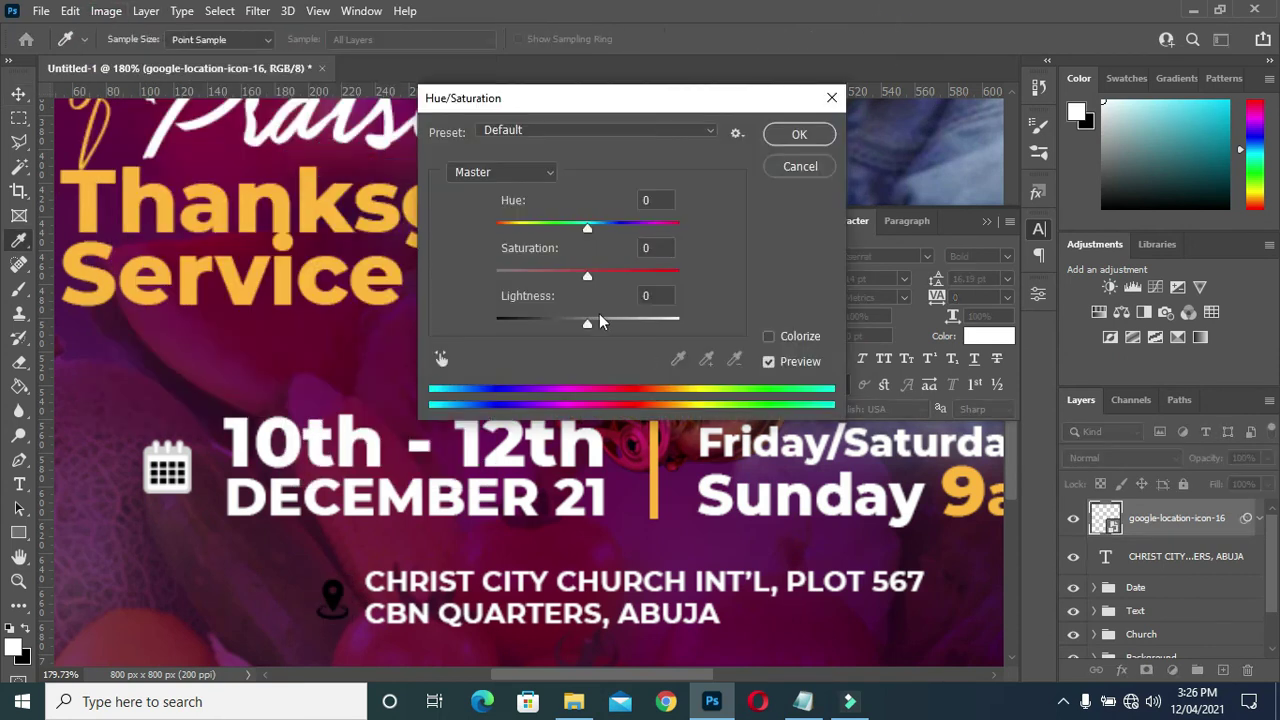
left_click_drag(587, 327, 763, 334)
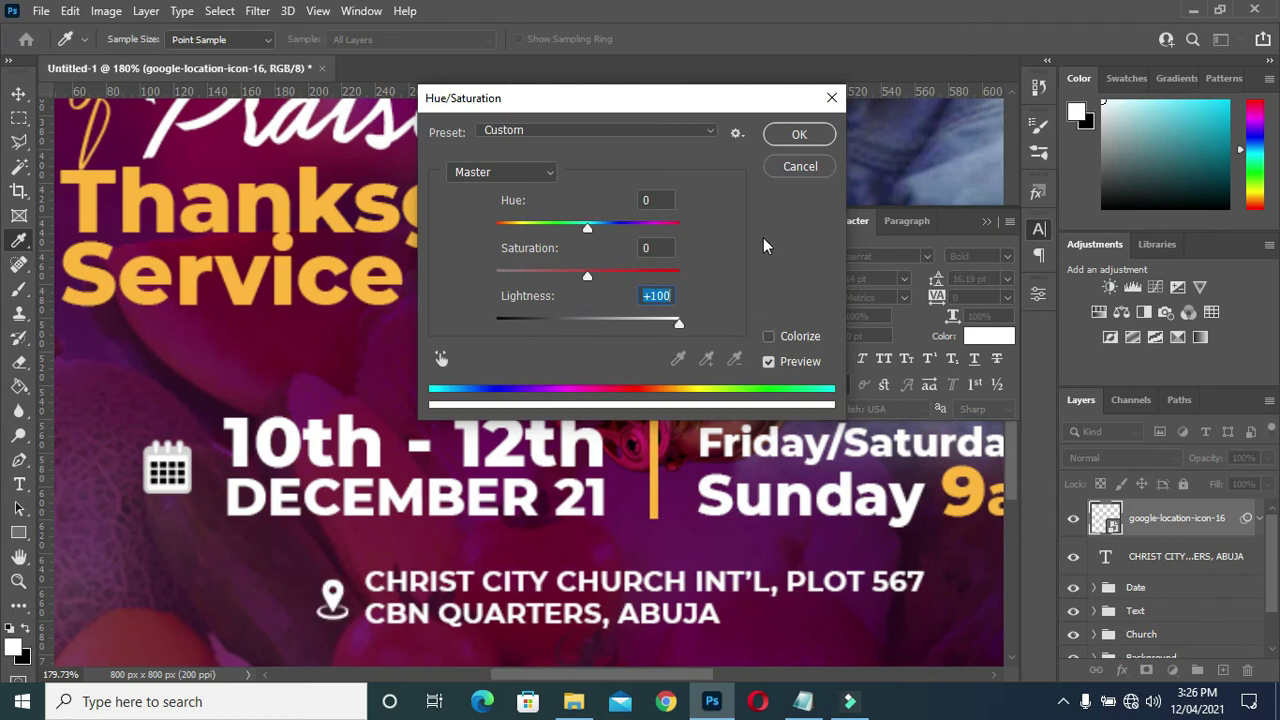
left_click(799, 133)
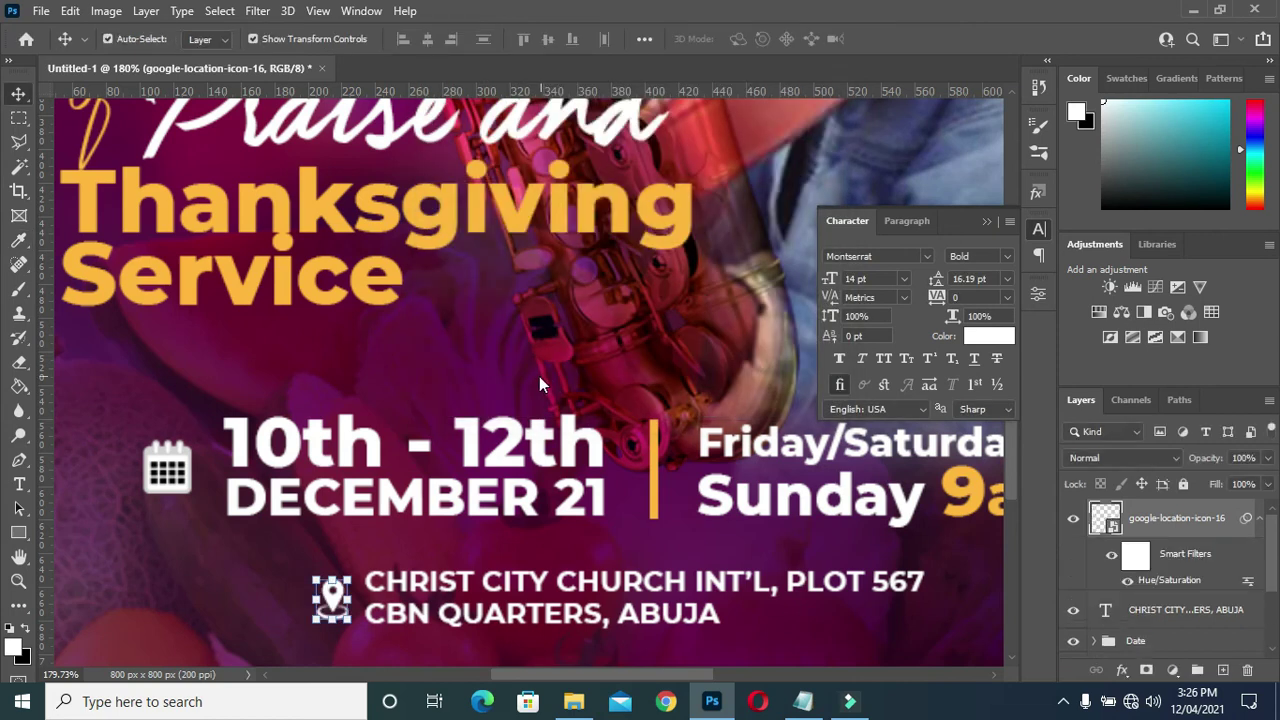
key("ctrl+minus")
left_click(986, 221)
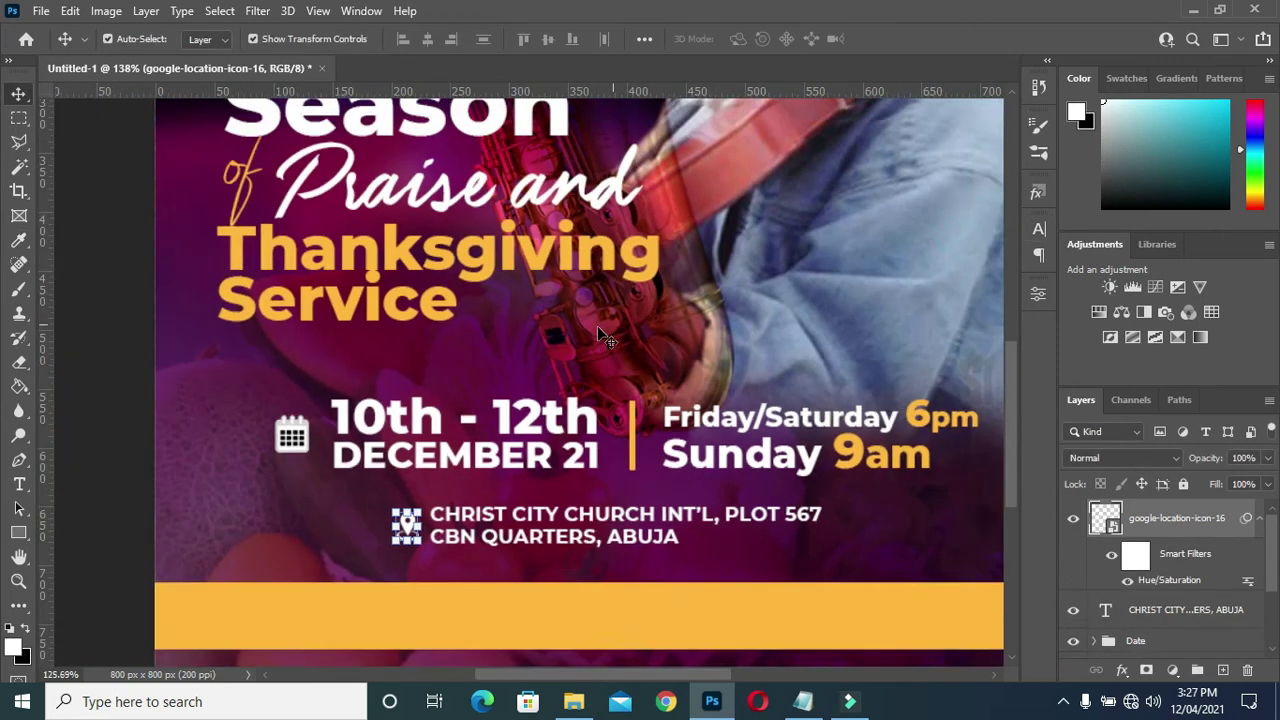
scroll(600, 342, "down", 4)
key("ctrl+0")
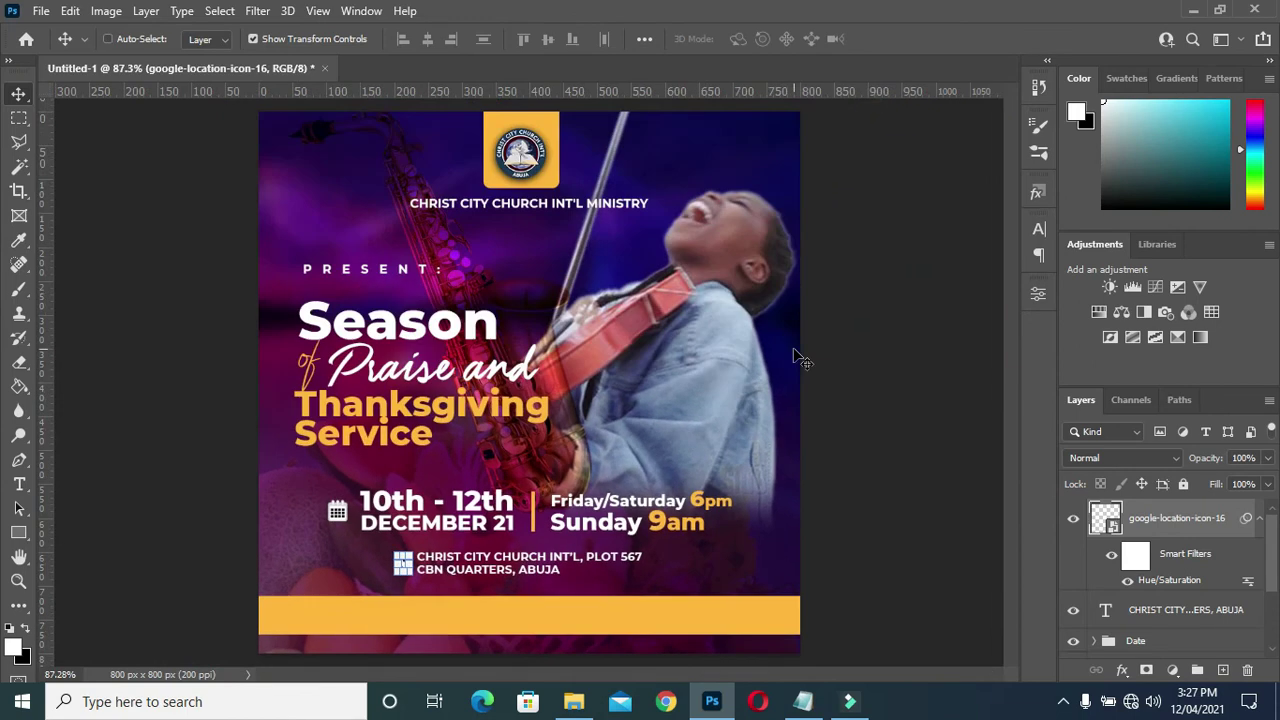
Collapse the location icon's filter list and select the Season heading
left_click(840, 291)
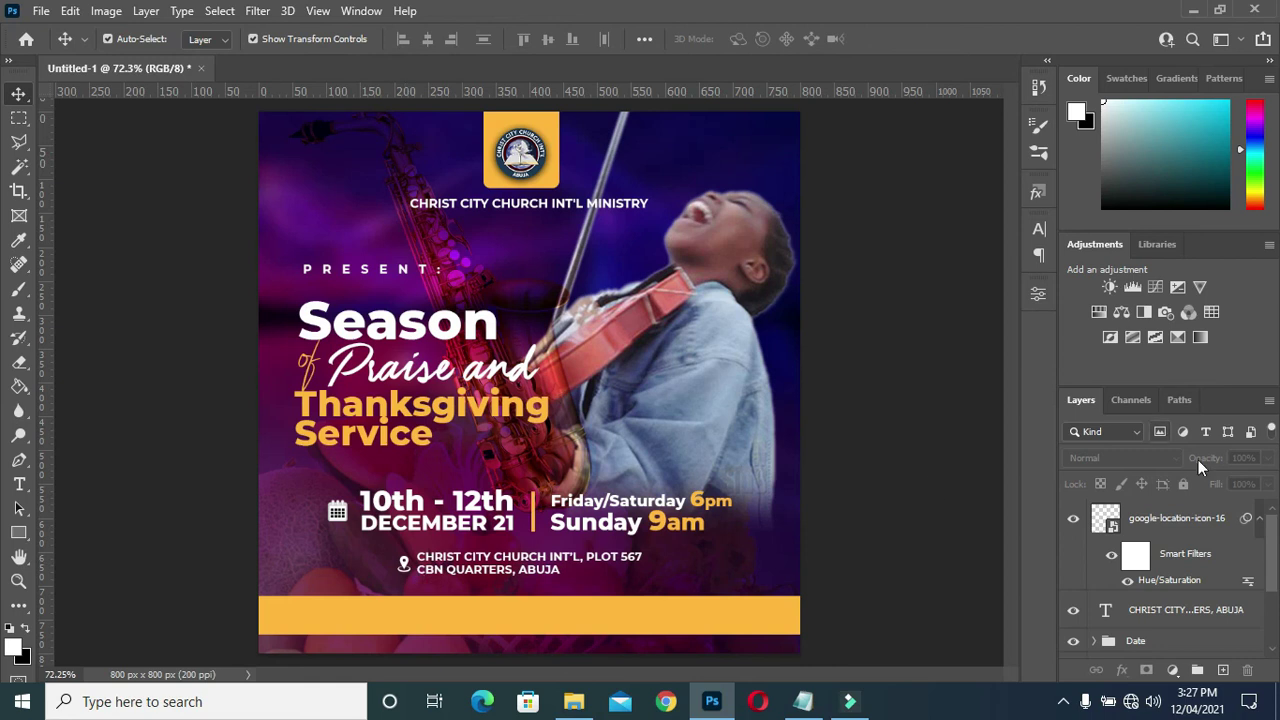
left_click(1261, 520)
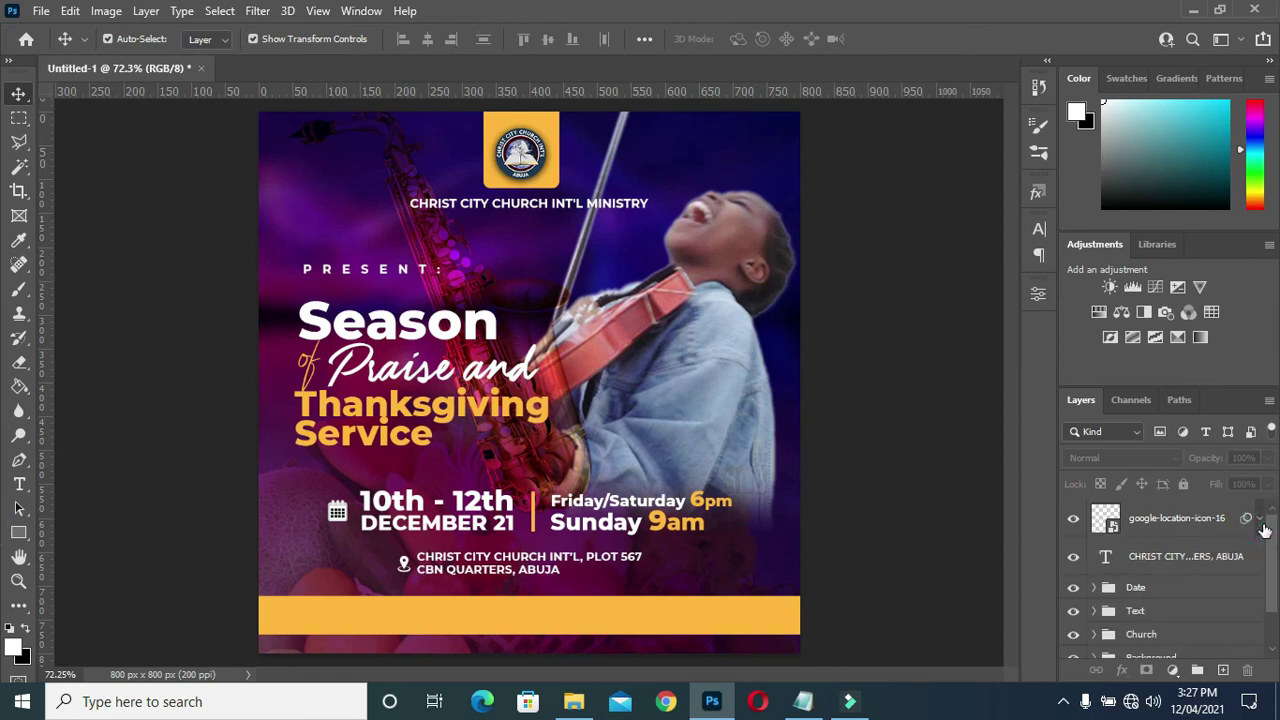
left_click(1200, 520)
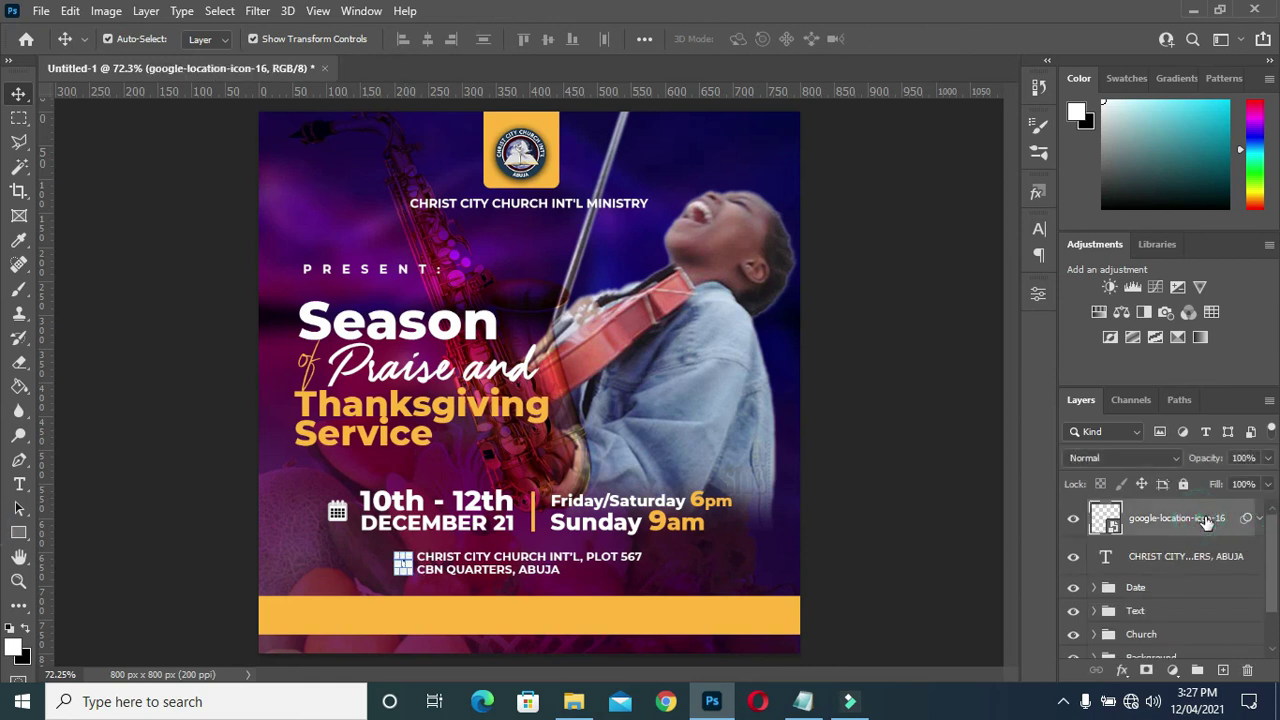
left_click(840, 500)
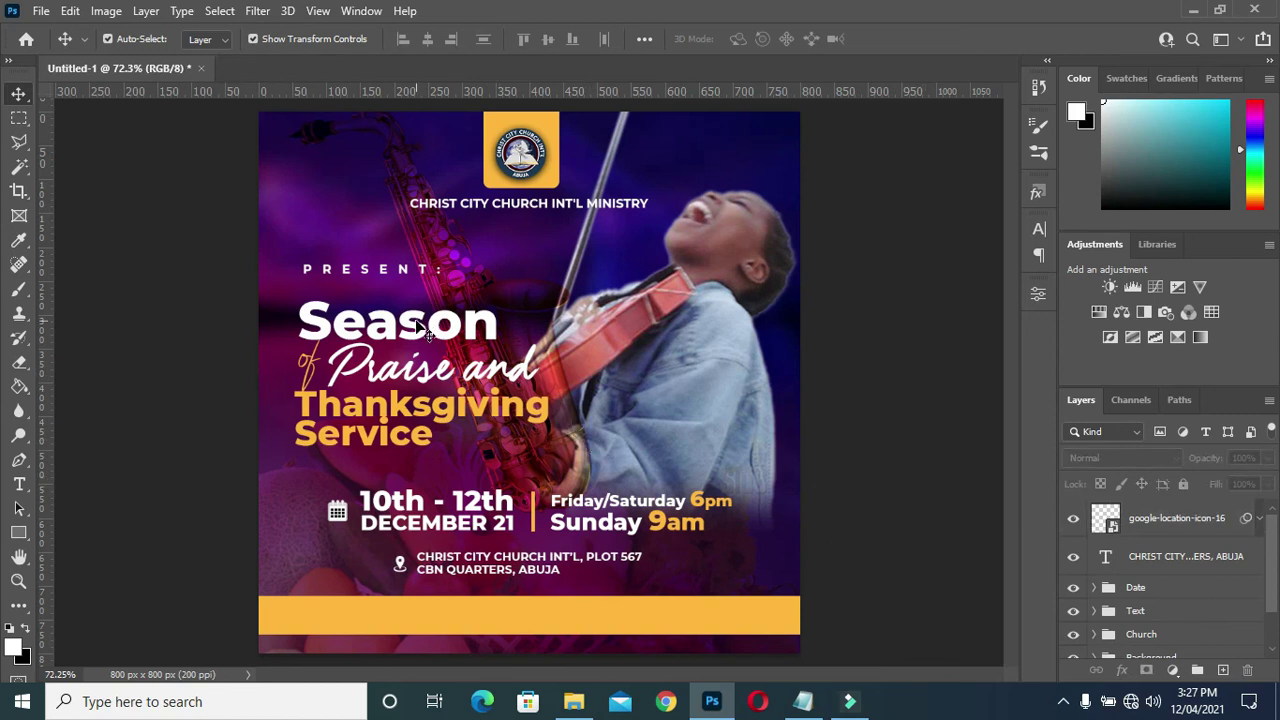
left_click(415, 330)
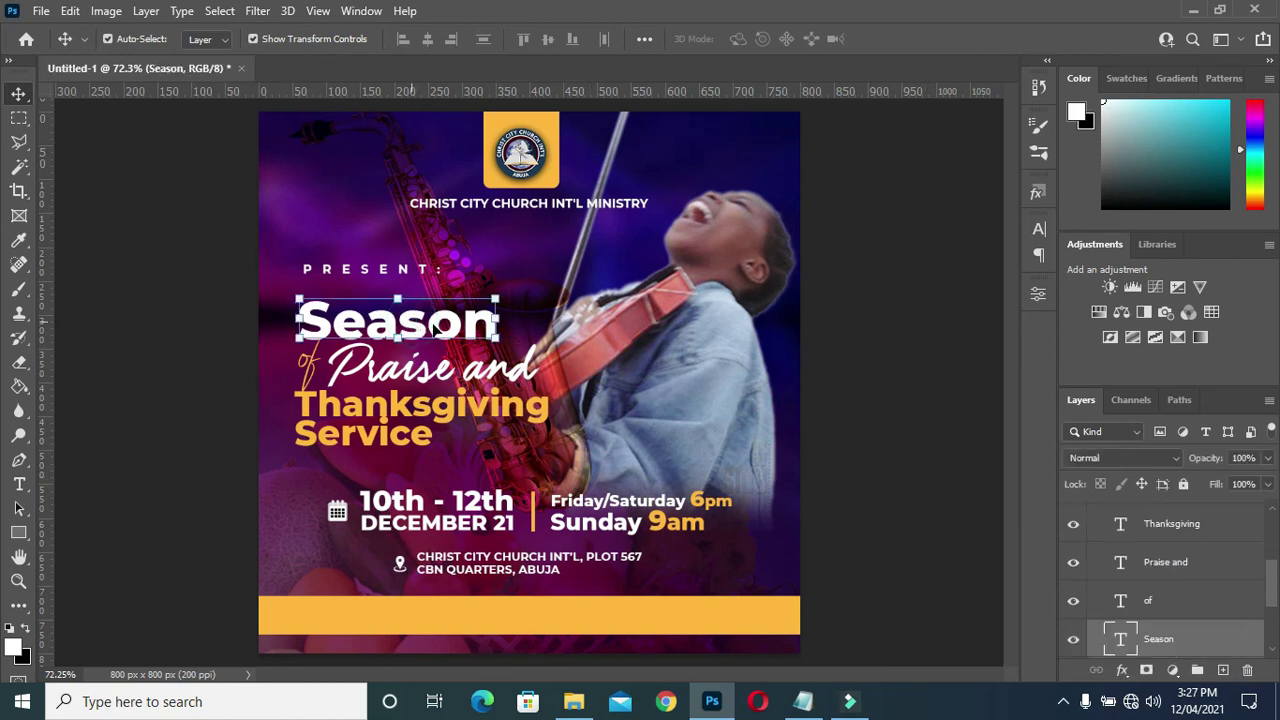
Add a black drop shadow to Season, entering distance 6 and adjusting spread and size
left_click(1124, 672)
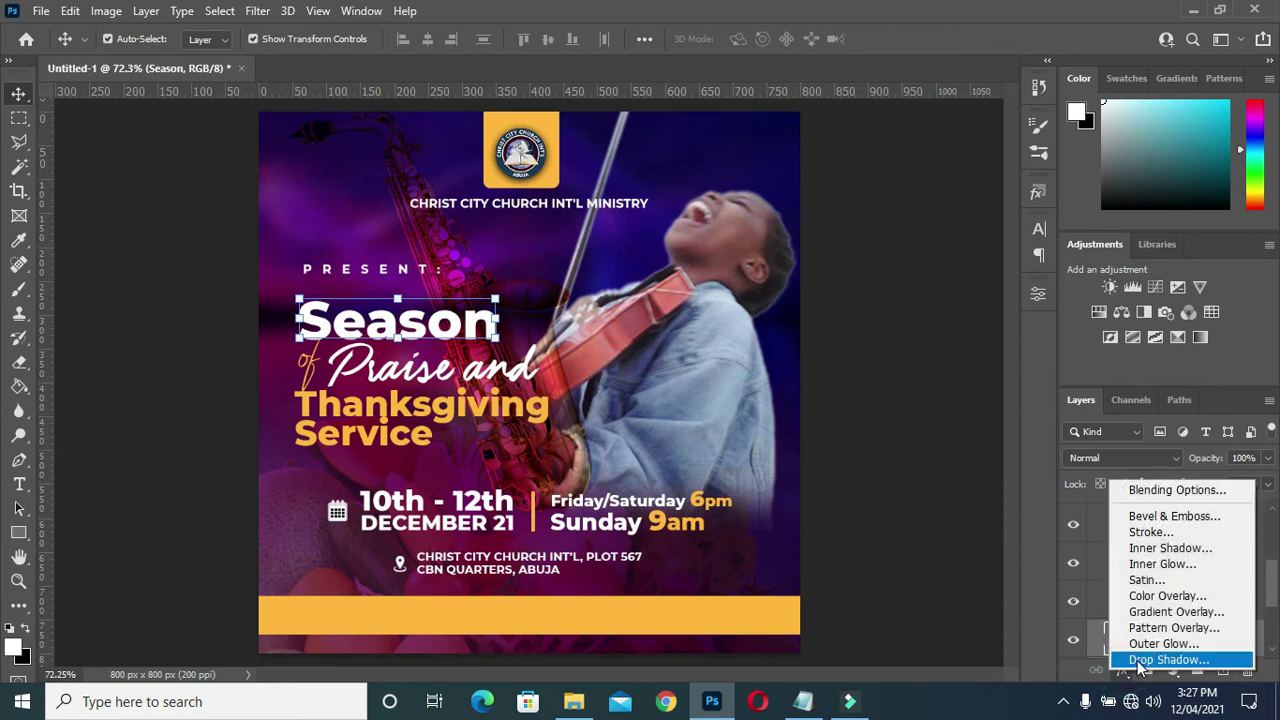
left_click(956, 482)
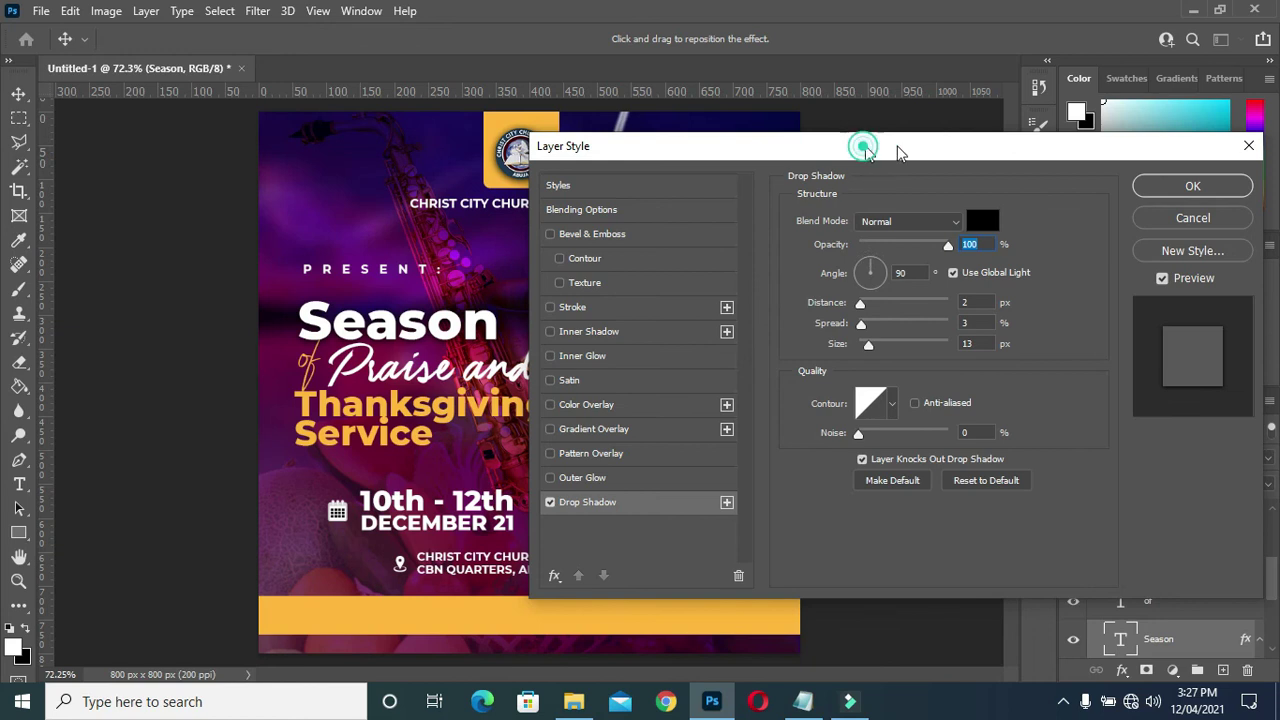
left_click_drag(860, 200, 1000, 157)
left_click(1110, 306)
type("6")
left_click(1108, 327)
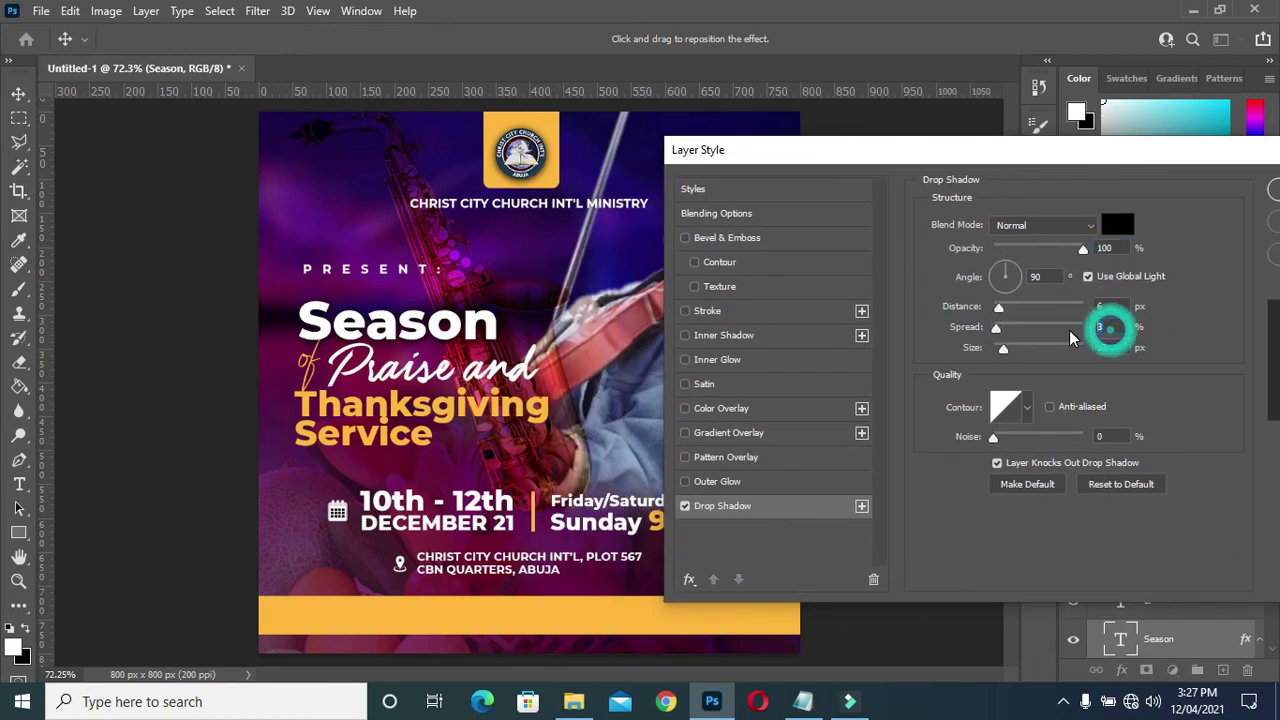
type("5")
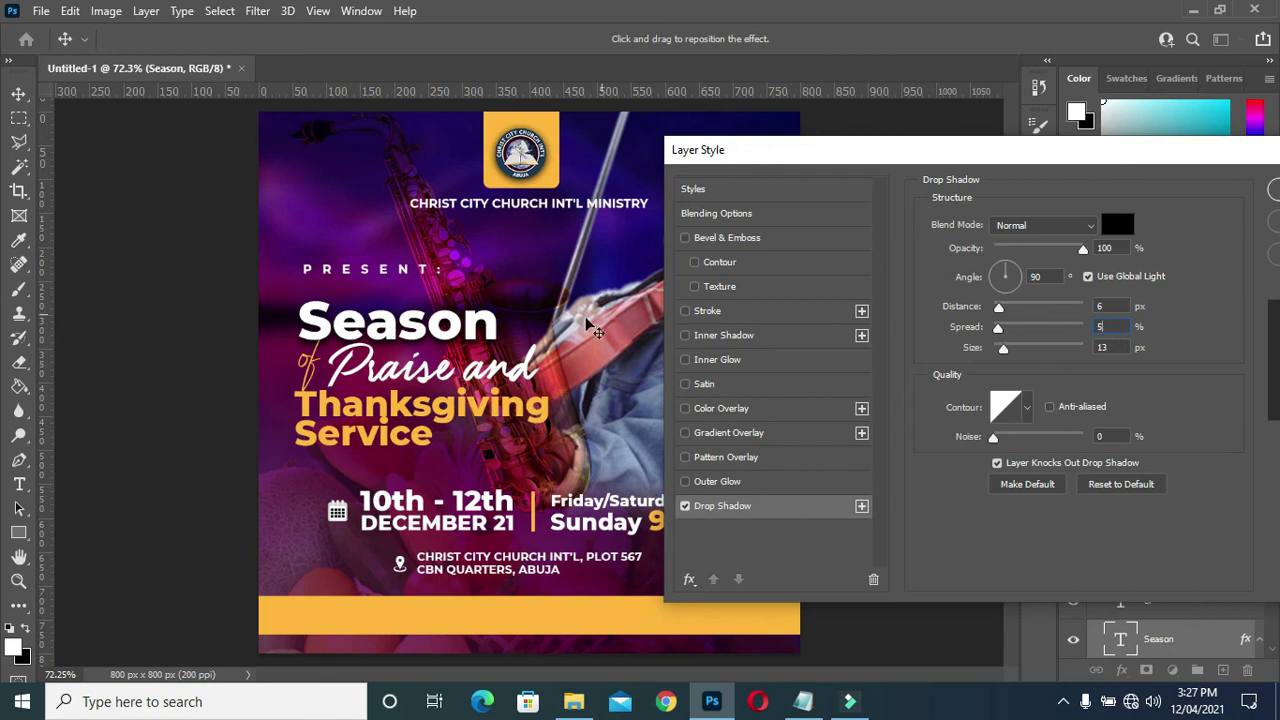
mouse_move(1003, 348)
left_mouse_down()
mouse_move(1000, 308)
mouse_move(1000, 348)
left_mouse_up()
Confirm the Season drop shadow, copy its layer style, and paste it onto of and Praise and
left_click_drag(1227, 166, 1072, 152)
left_click(1200, 183)
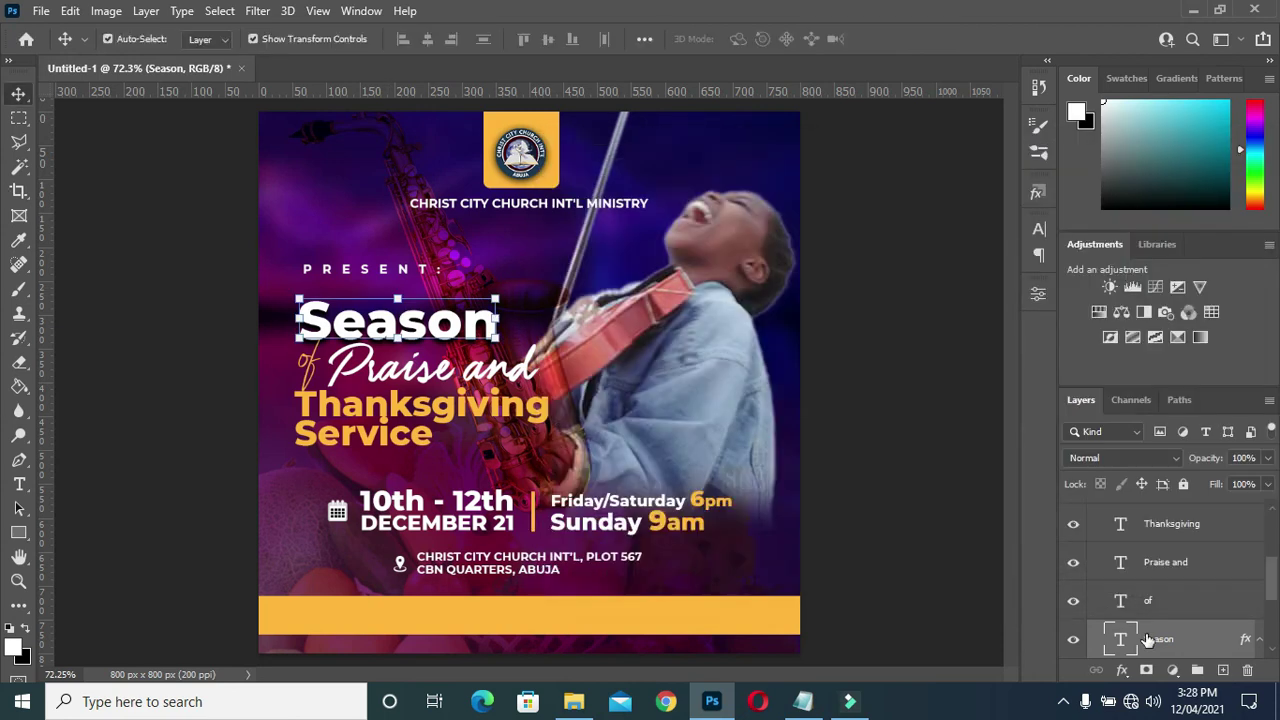
right_click(1148, 640)
key("Escape")
left_click(1182, 599)
right_click(1180, 601)
left_click(1029, 647)
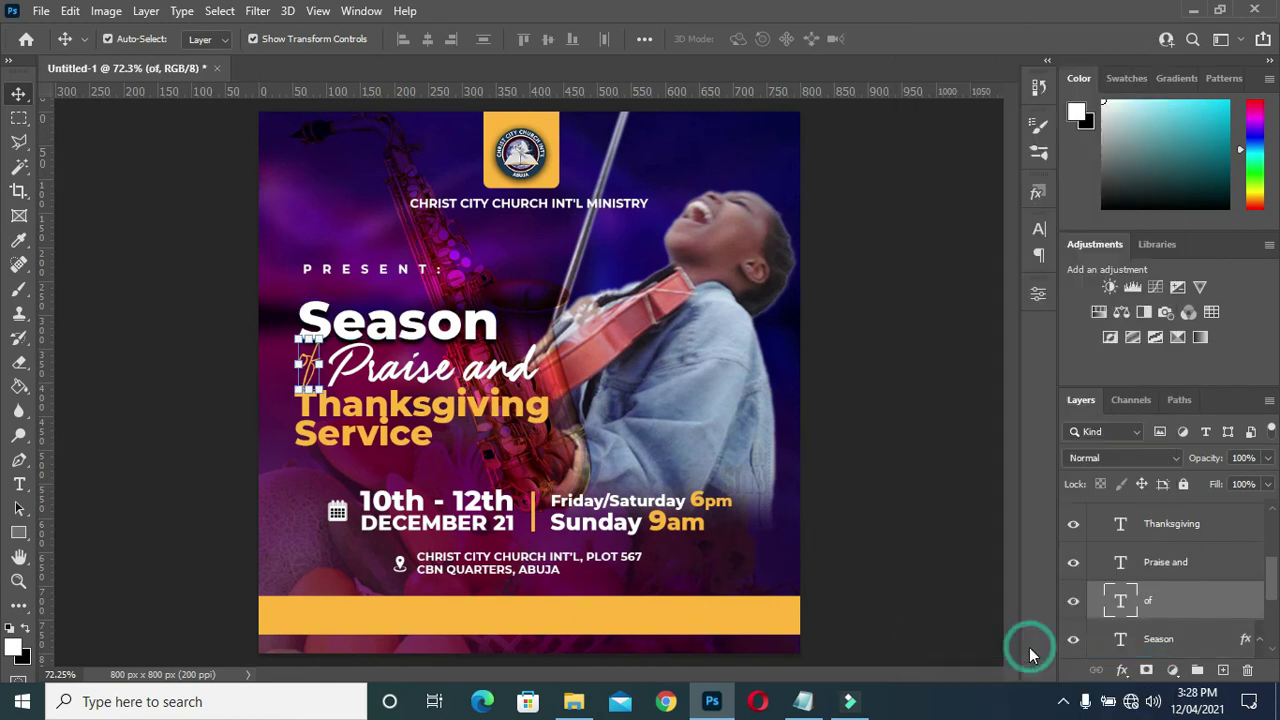
left_click(1170, 563)
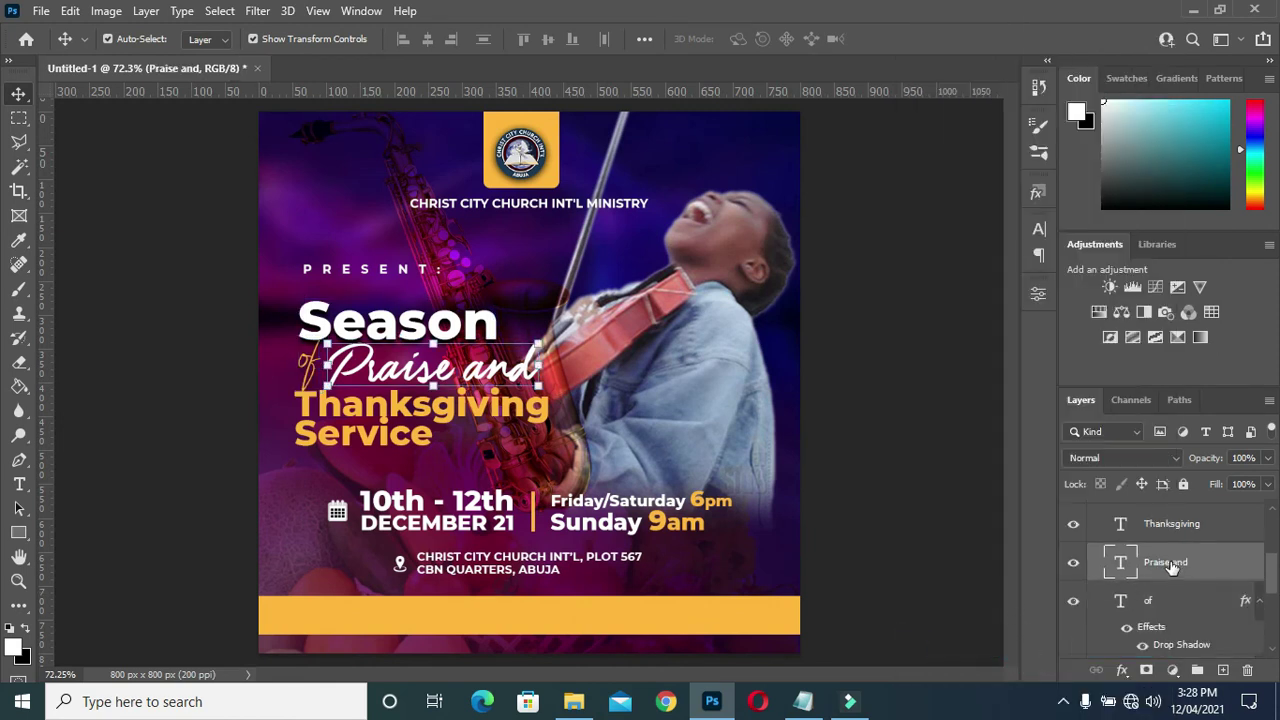
right_click(1172, 566)
left_click(1010, 647)
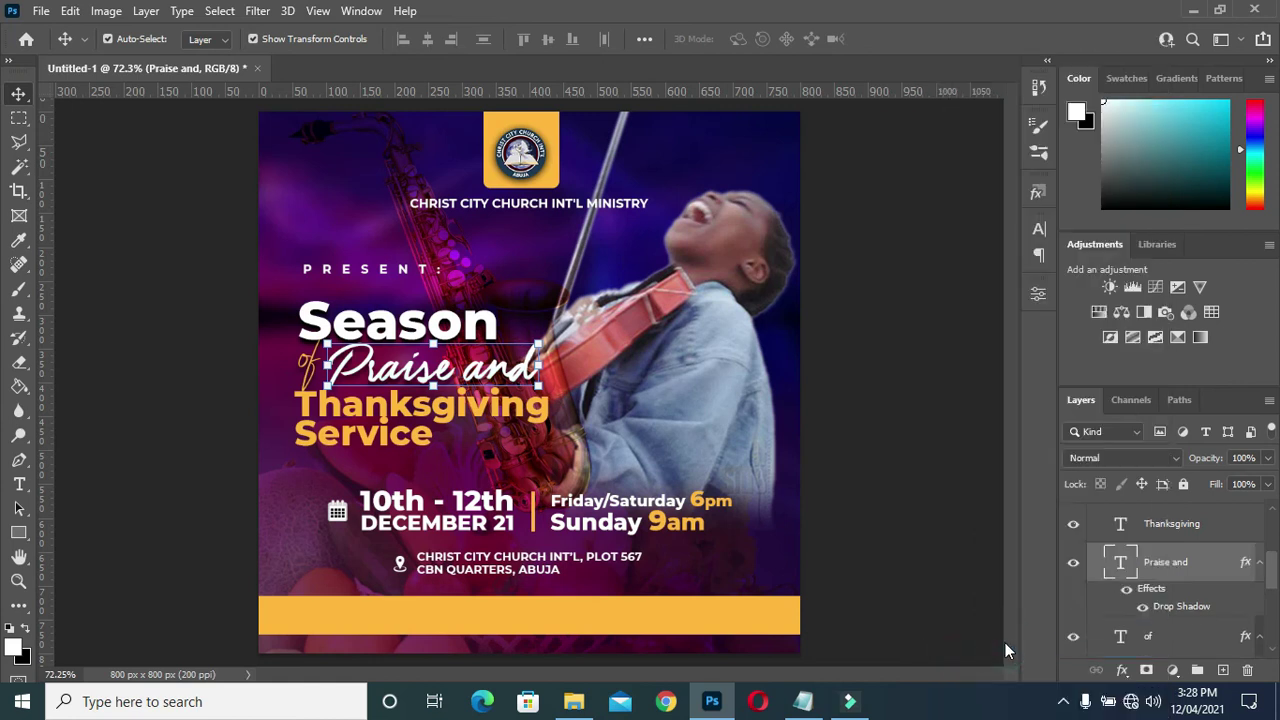
Paste the Season drop shadow style onto the Thanksgiving and Service layers
left_click(1168, 524)
right_click(1168, 524)
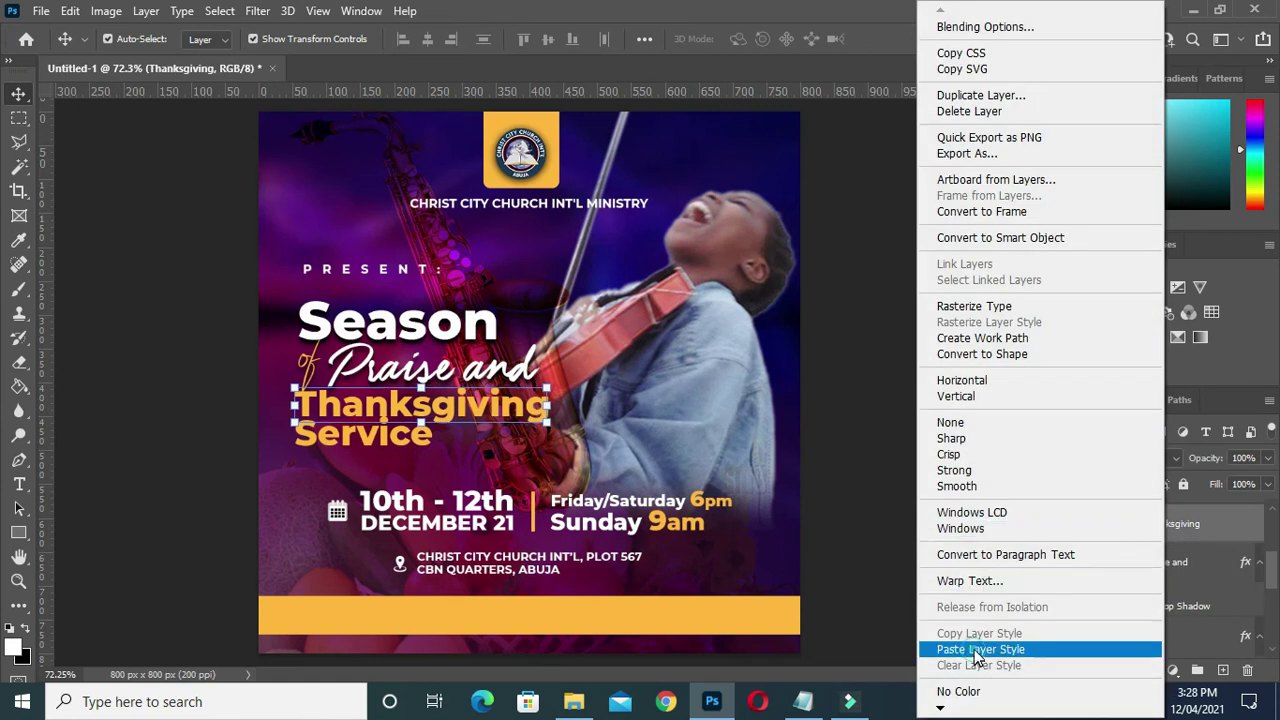
left_click(977, 652)
scroll(1165, 600, "up", 2)
left_click(1168, 602)
right_click(1168, 604)
left_click(1010, 646)
Collapse the effects lists of the Service, Thanksgiving, Praise and, of and Season layers
left_click(1259, 565)
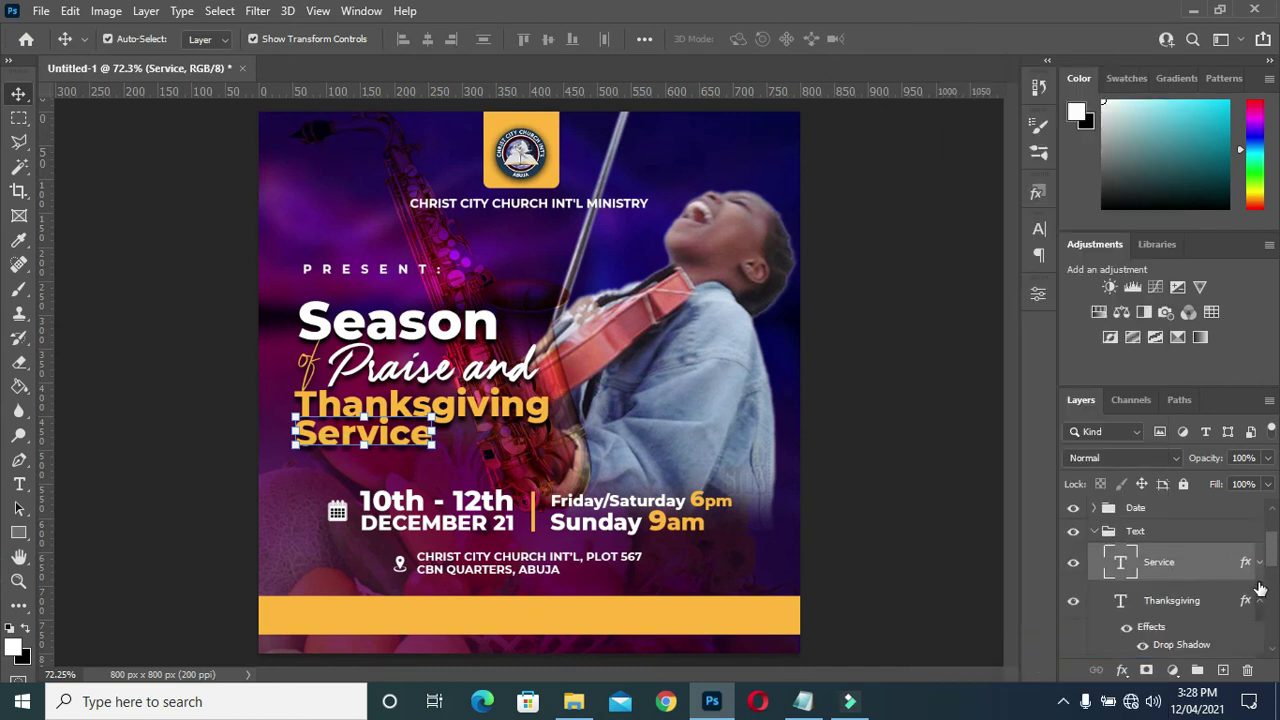
left_click(1258, 600)
left_click(1259, 563)
left_click(1259, 601)
scroll(1227, 575, "down", 1)
left_click(1259, 600)
scroll(1103, 560, "up", 3)
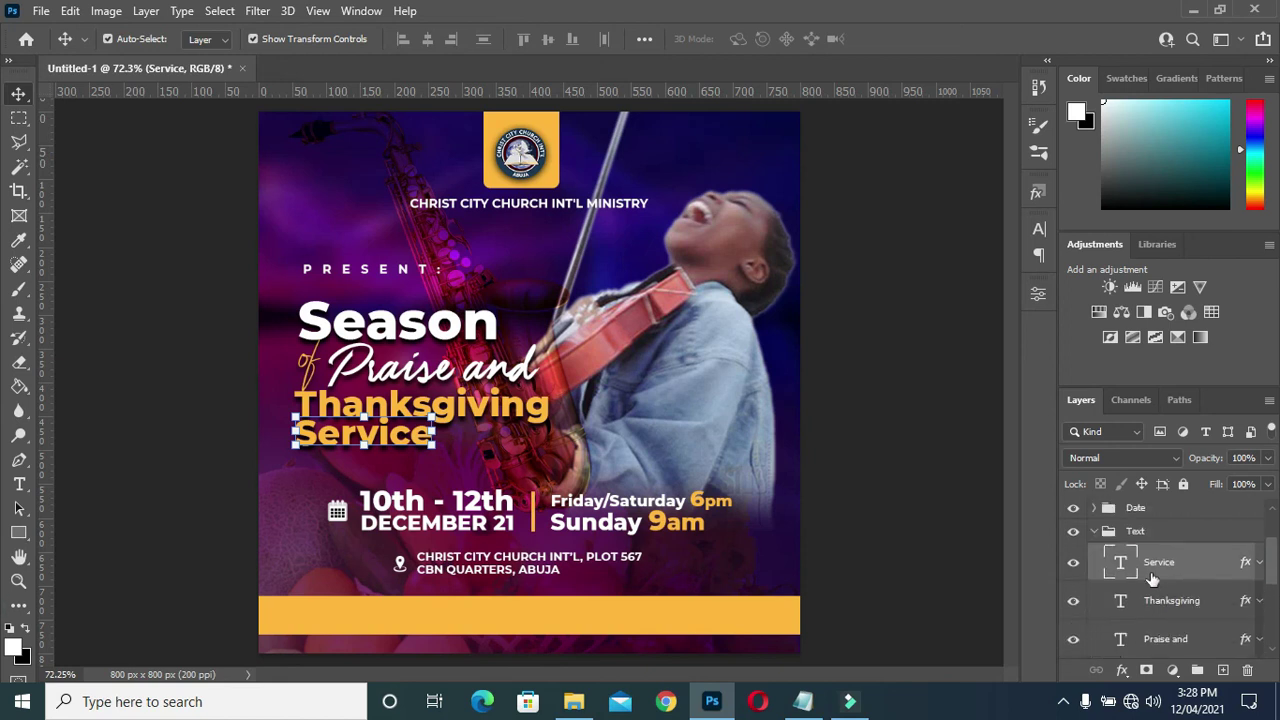
scroll(1103, 537, "up", 1)
scroll(1177, 549, "down", 3)
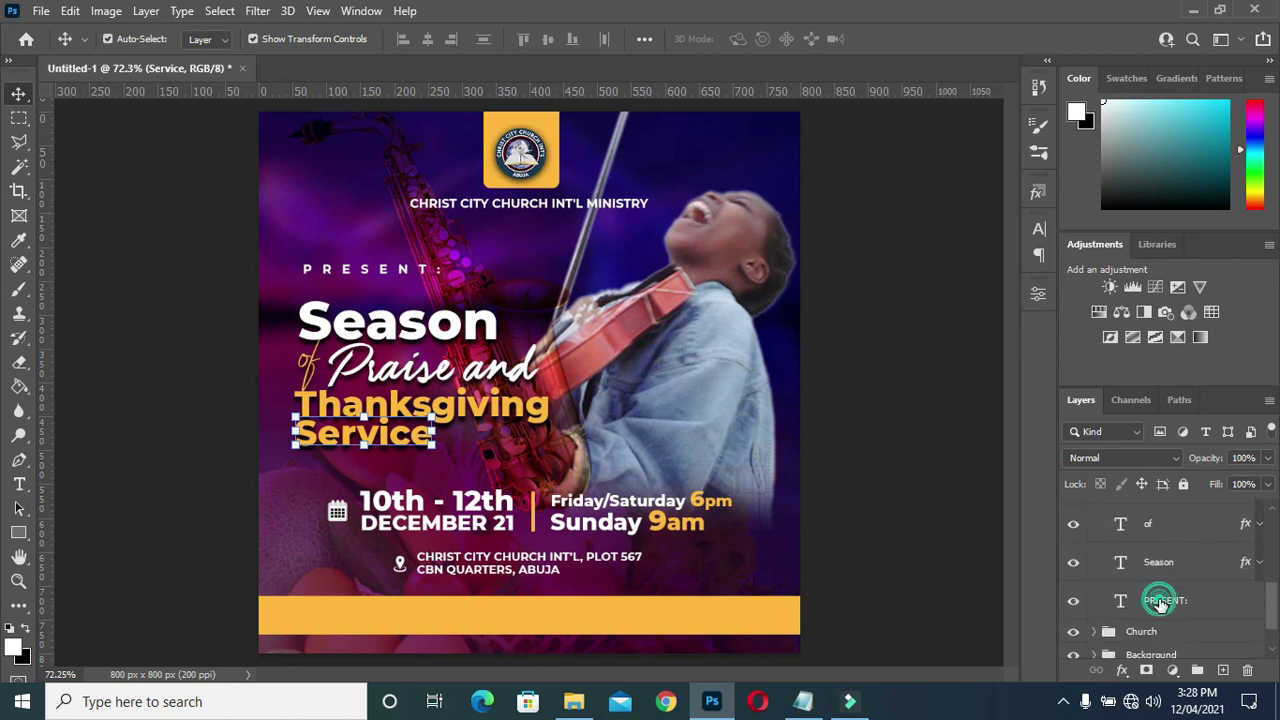
Paste the Season drop shadow onto the PRESENT: text layer
left_click(1160, 604)
right_click(1160, 604)
left_click(982, 651)
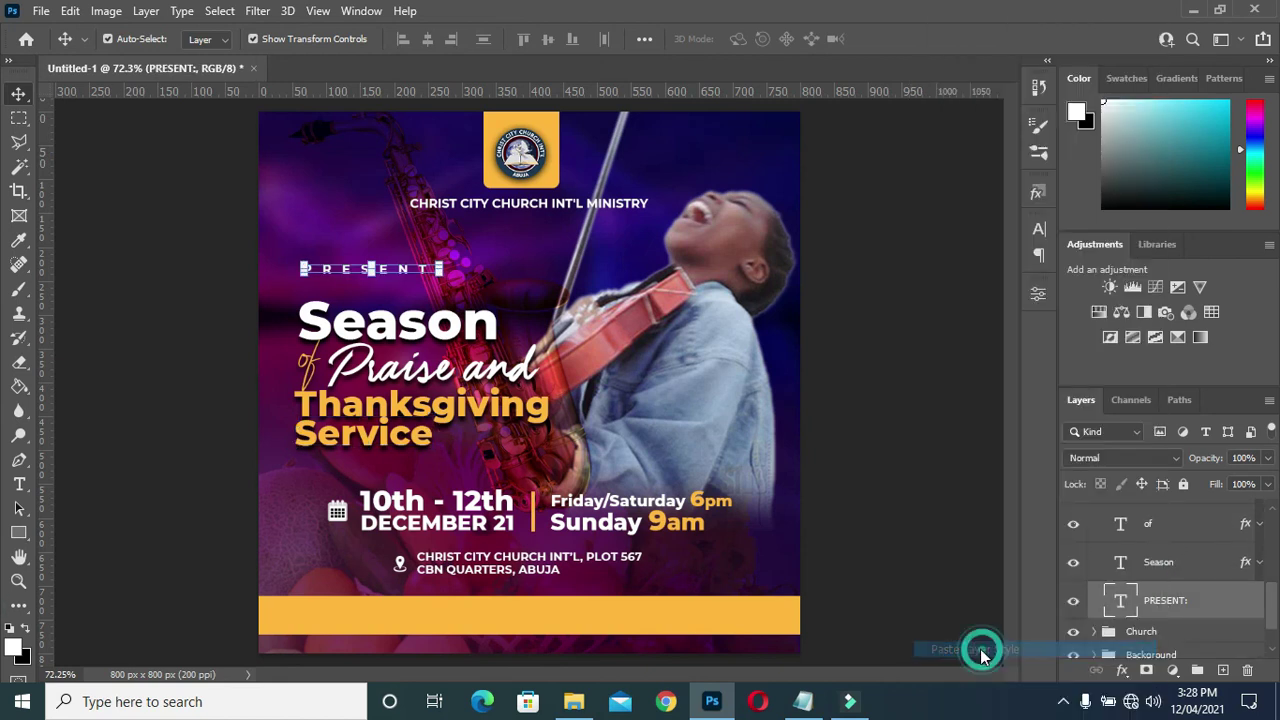
left_click(1244, 602)
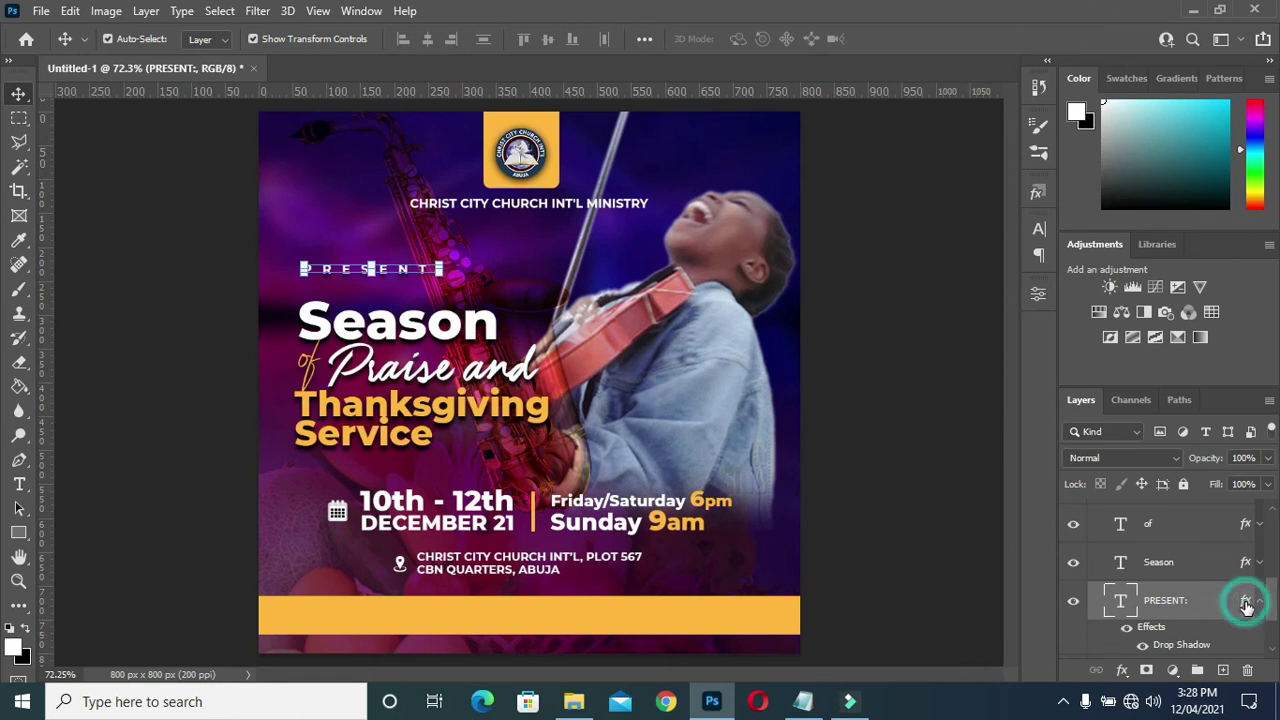
Tighten the PRESENT: drop shadow to 1 px distance with spread 3
double_click(1245, 604)
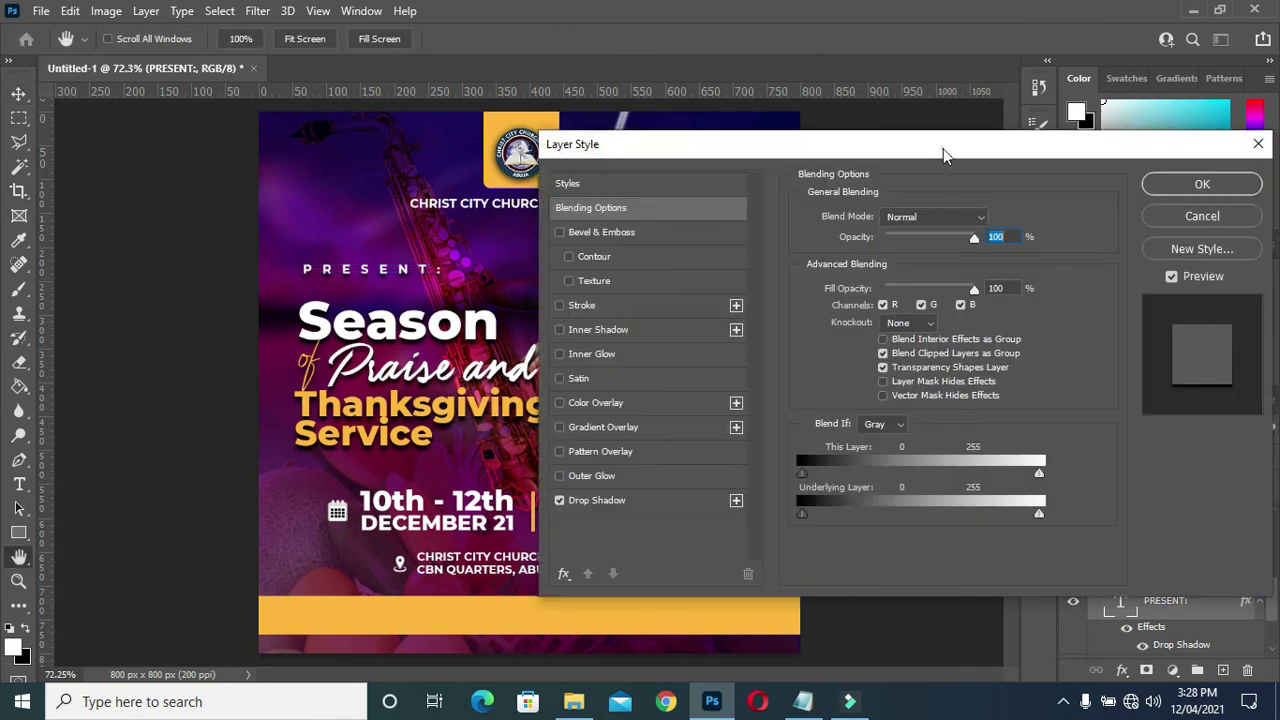
left_click_drag(945, 155, 1032, 151)
left_click(737, 500)
left_click_drag(960, 297, 954, 297)
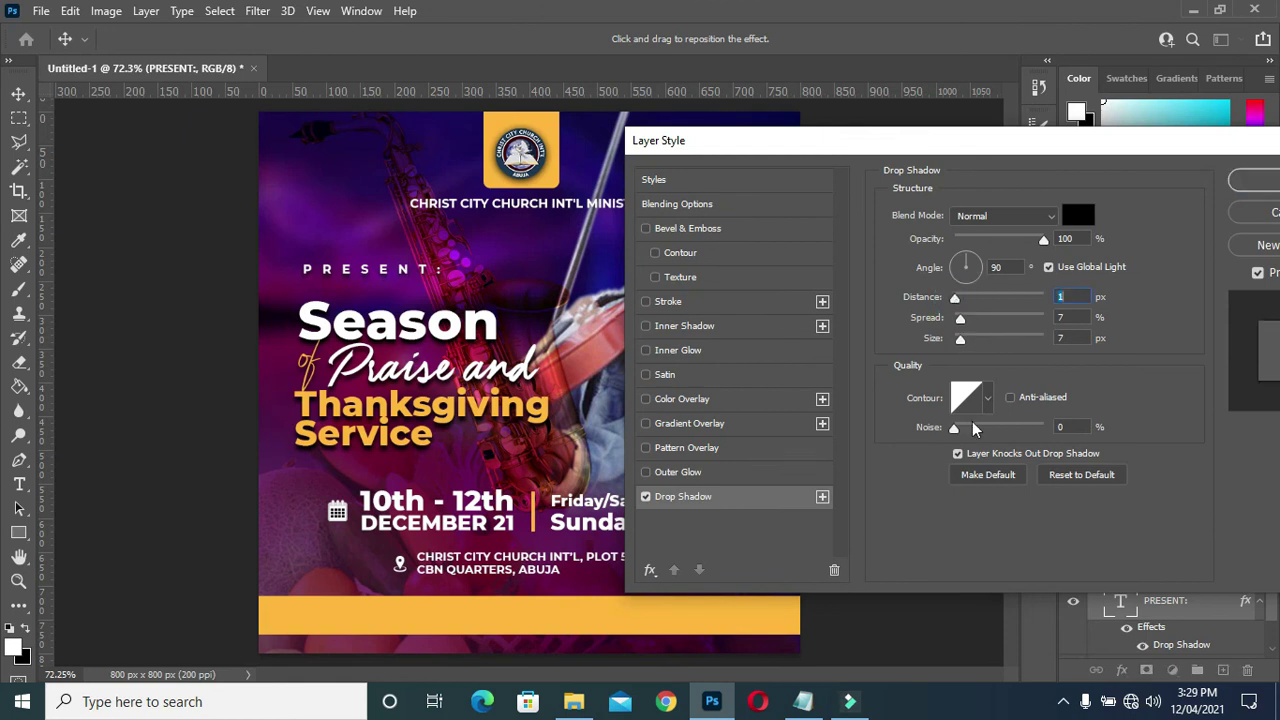
mouse_move(960, 317)
left_mouse_down()
mouse_move(962, 336)
mouse_move(970, 318)
left_mouse_up()
left_click_drag(1065, 142, 977, 142)
left_click(1200, 186)
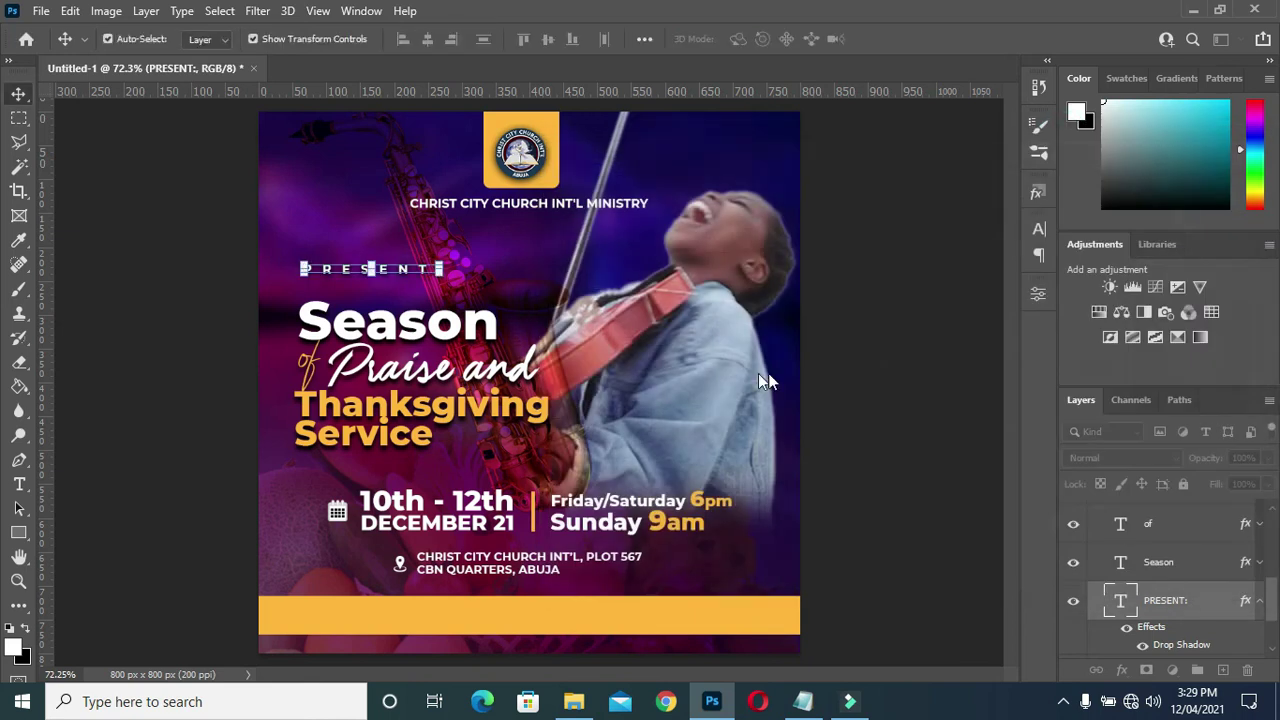
left_click(1262, 605)
Set the "of" drop shadow to 1 px distance, 28% spread and 8 px size
left_click(1186, 531)
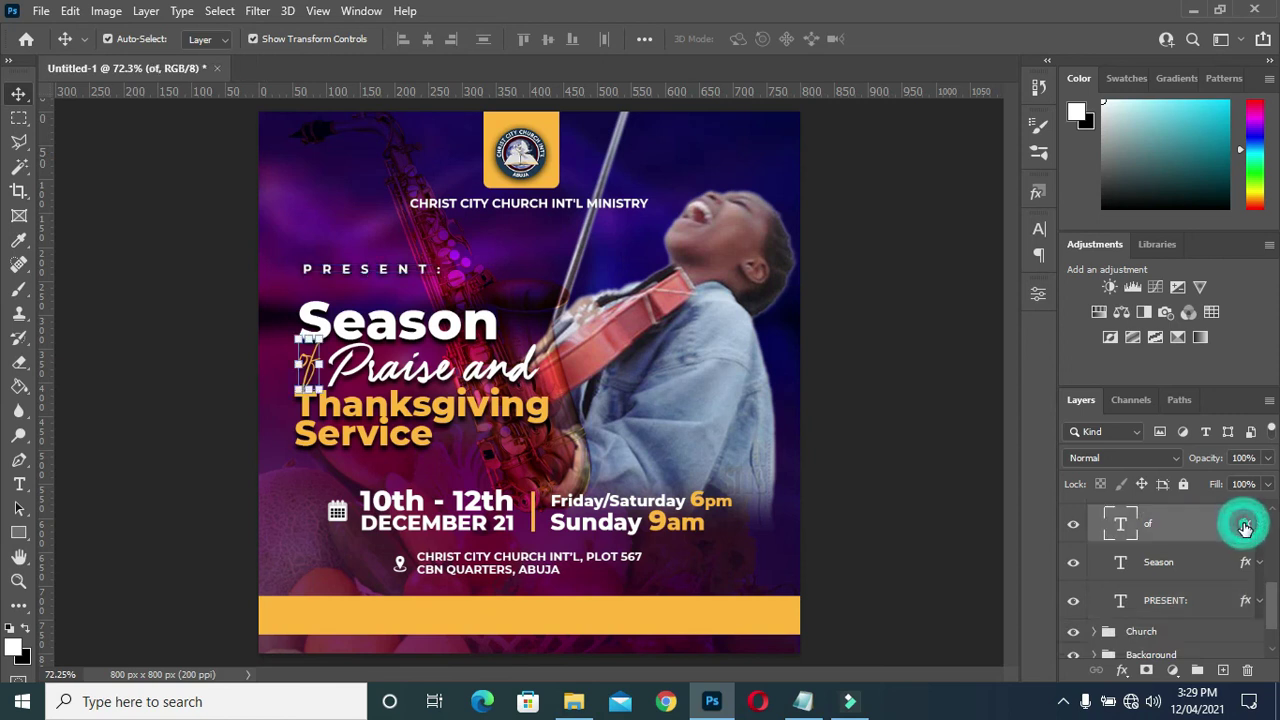
double_click(1245, 528)
left_click_drag(838, 152, 929, 162)
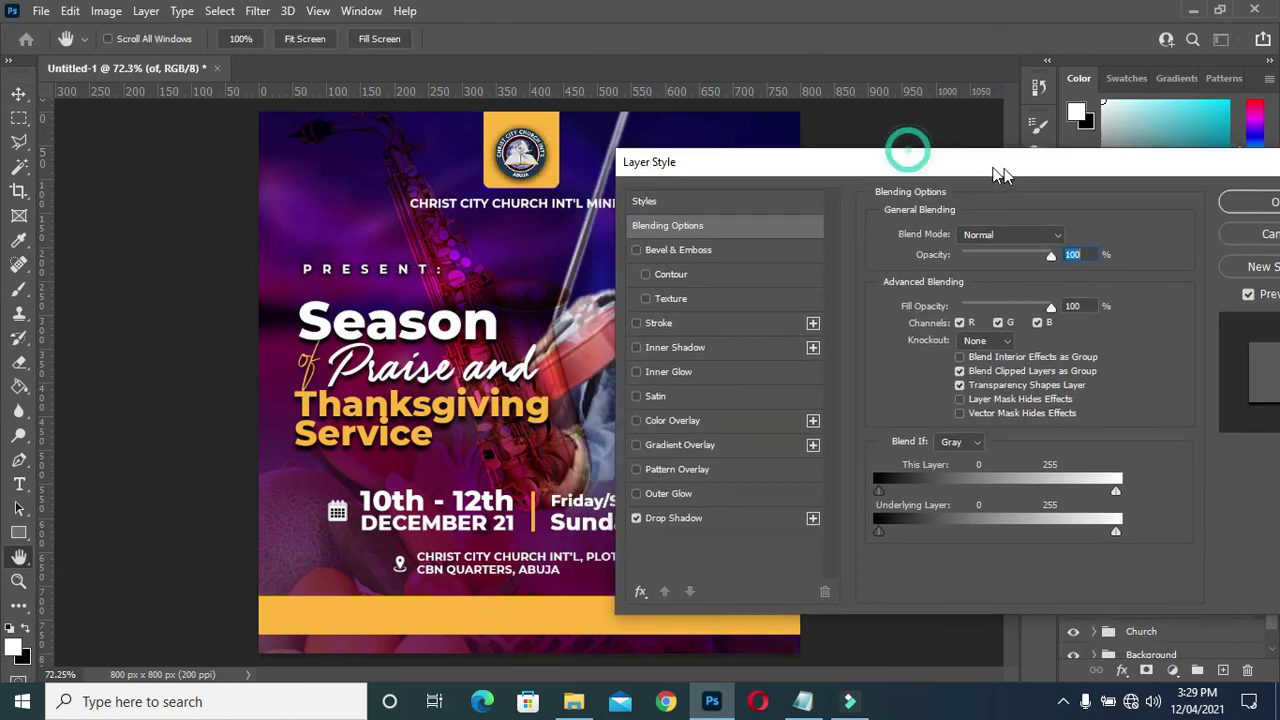
left_click(700, 521)
left_click_drag(969, 322, 963, 322)
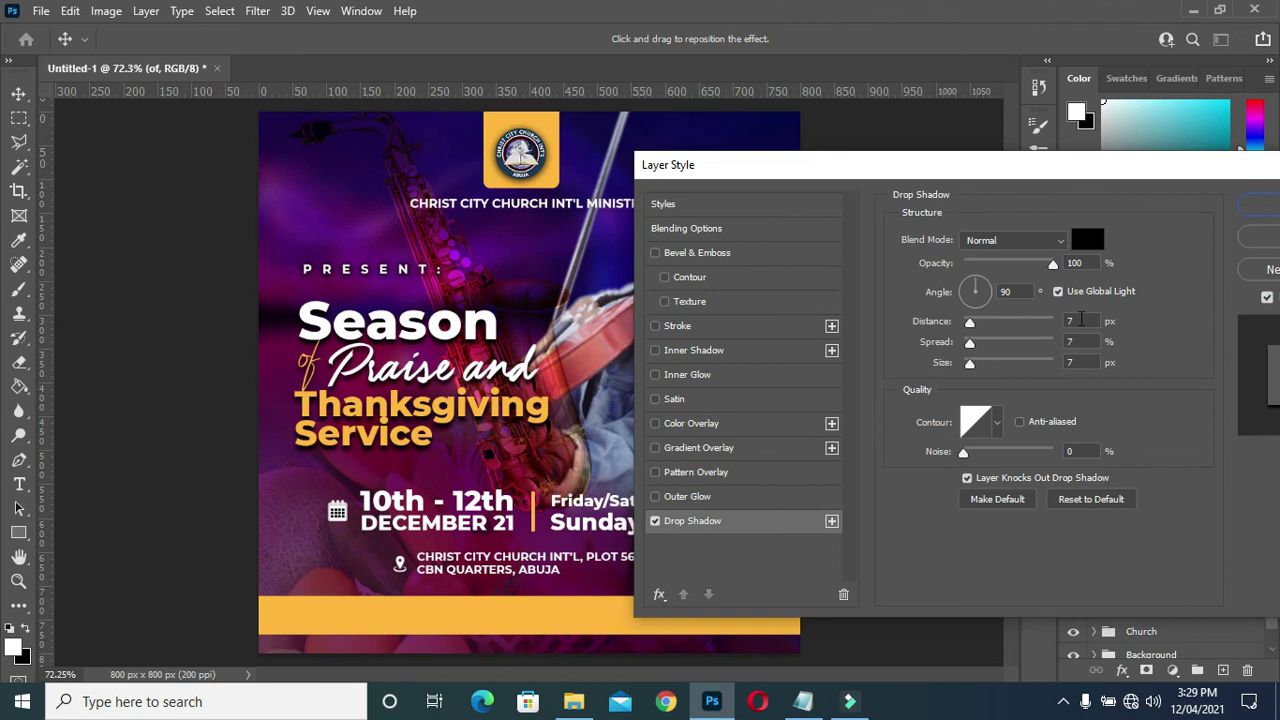
left_click(1083, 346)
type("3")
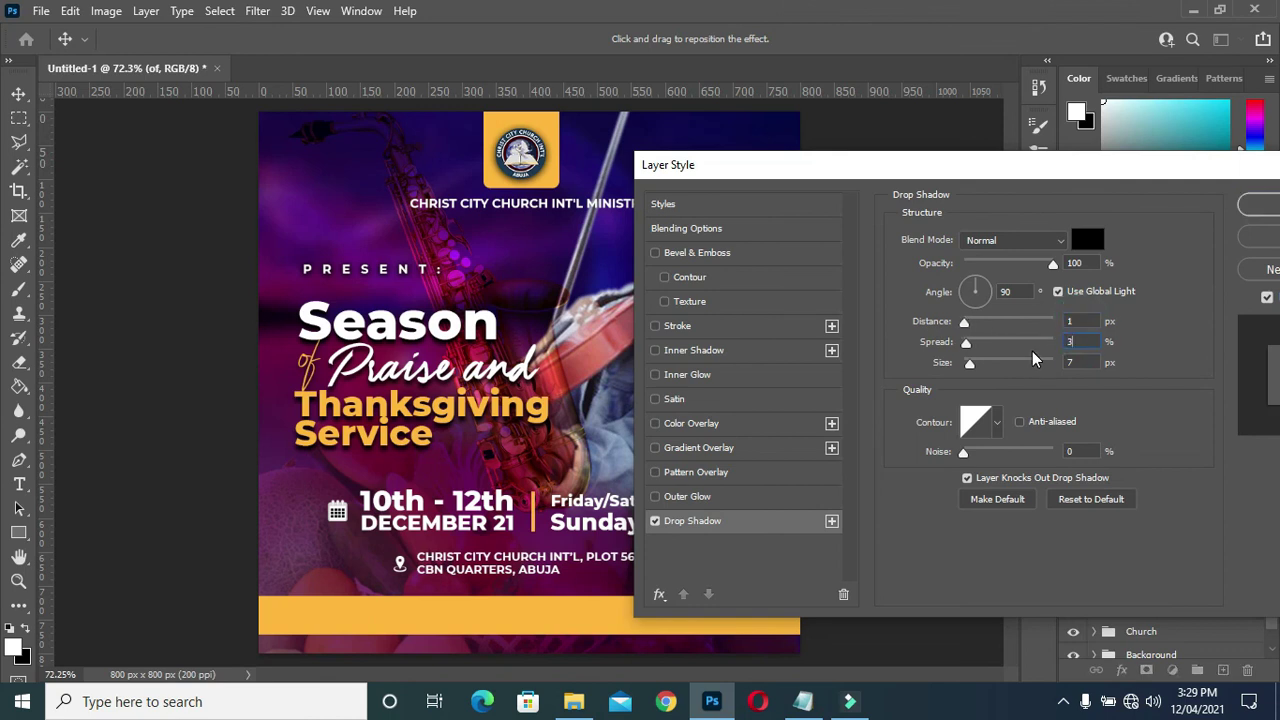
left_click(970, 366)
left_click_drag(970, 366, 974, 372)
left_click_drag(966, 343, 991, 360)
left_click_drag(1061, 165, 1001, 171)
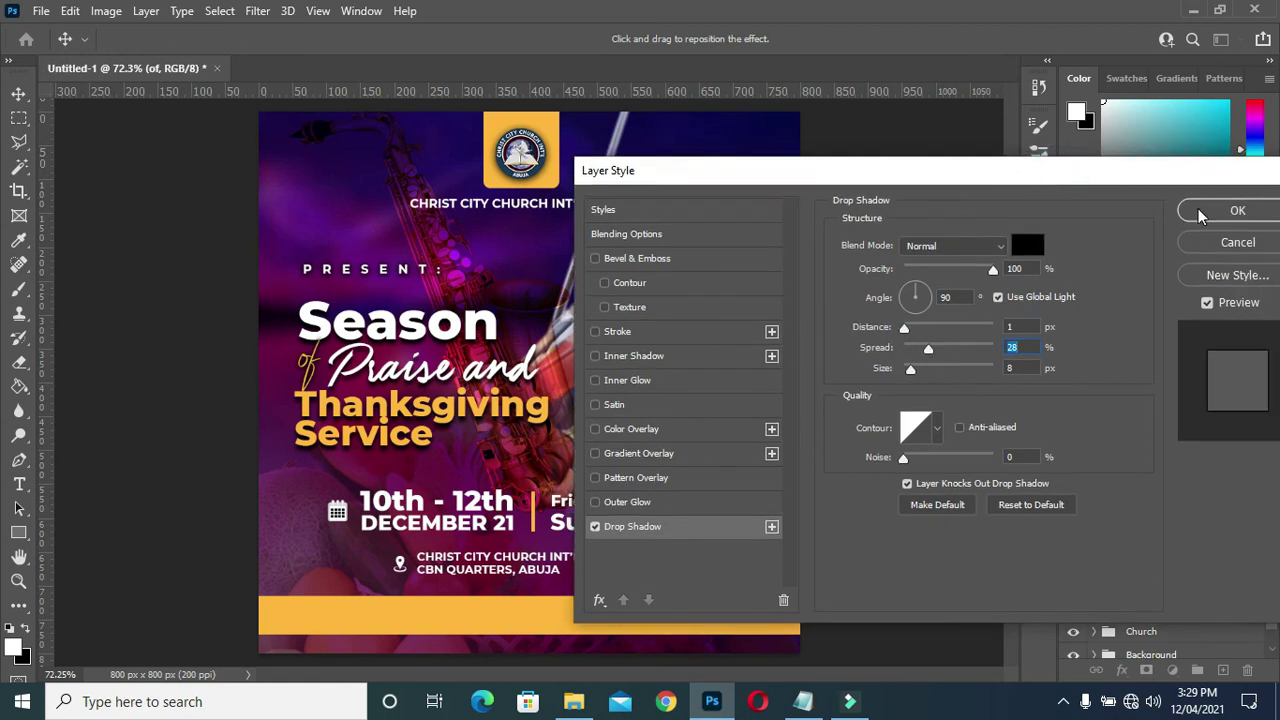
left_click(1200, 214)
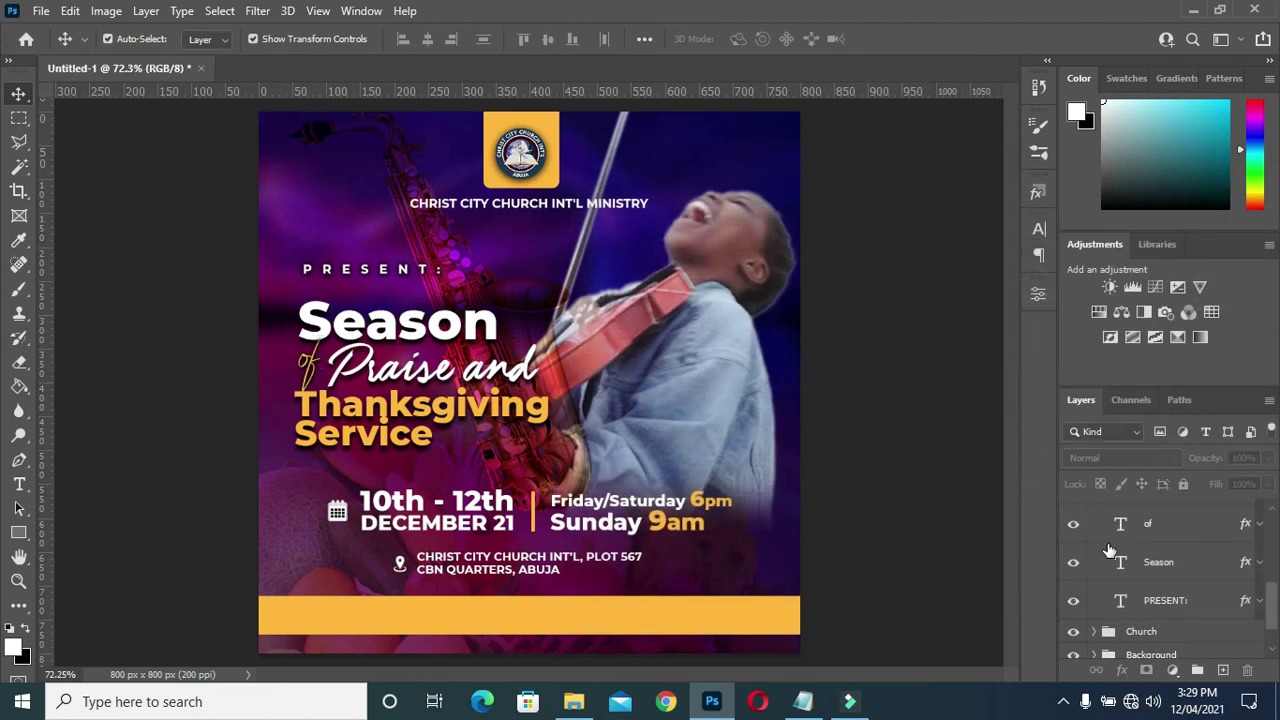
scroll(1108, 550, "up", 2)
left_click(1095, 574)
Group the address text and location pin into a group named Location
scroll(1106, 533, "up", 1)
left_click_drag(1160, 518, 1165, 568)
left_click(1157, 518)
key("ctrl+g")
double_click(1145, 510)
type("Locatio")
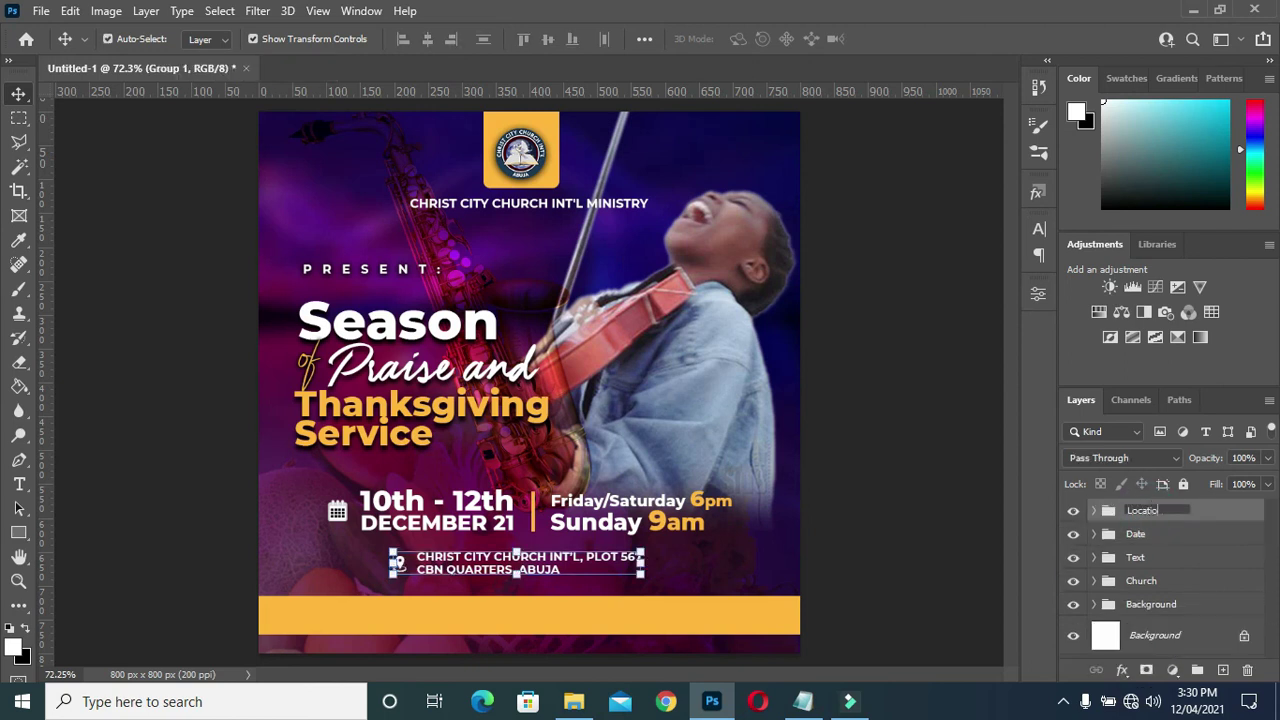
type("n")
key("Return")
left_click(977, 466)
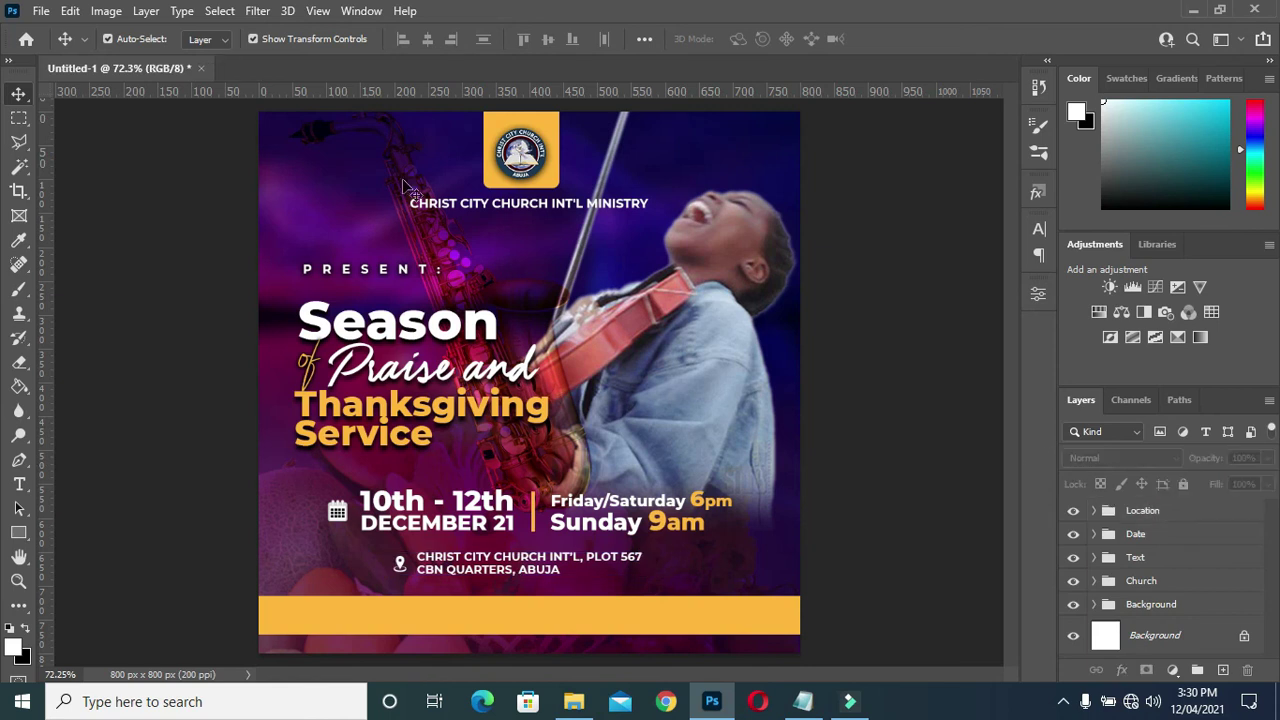
Scale the yellow logo box and church logo down to about 84%
key("ctrl+0")
scroll(557, 213, "down", 1)
left_click(1145, 604)
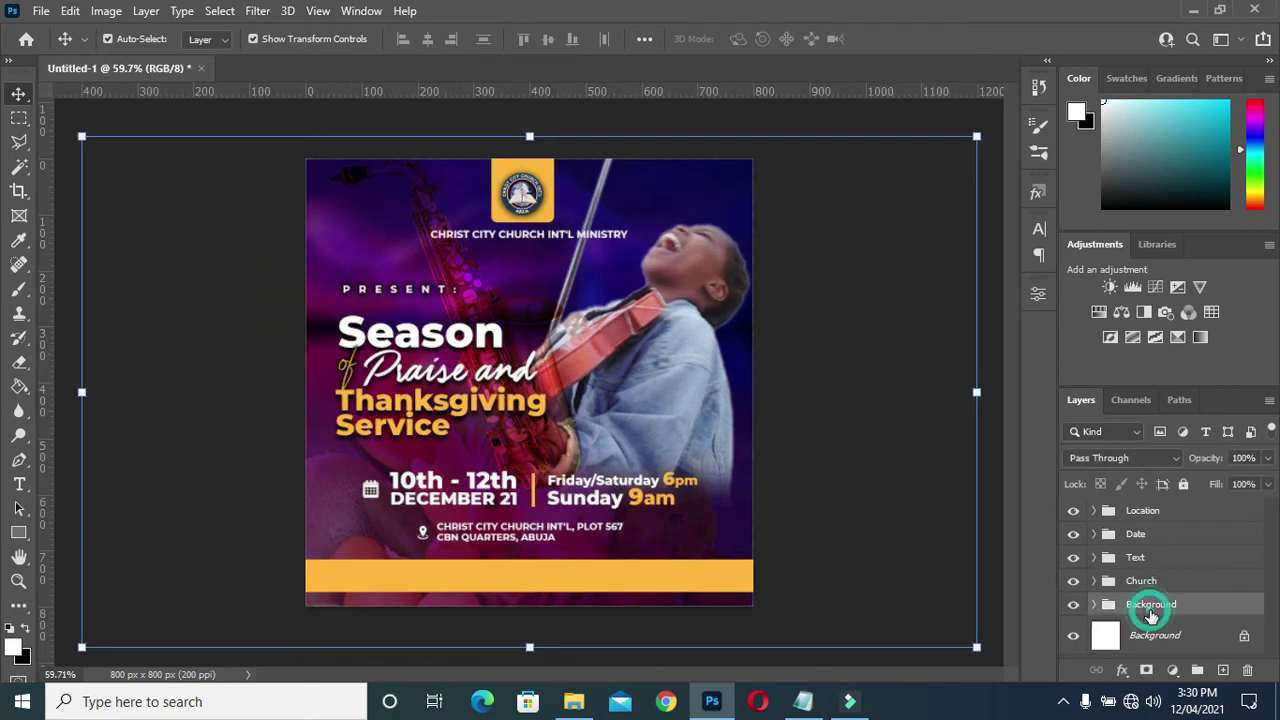
left_click(1141, 580)
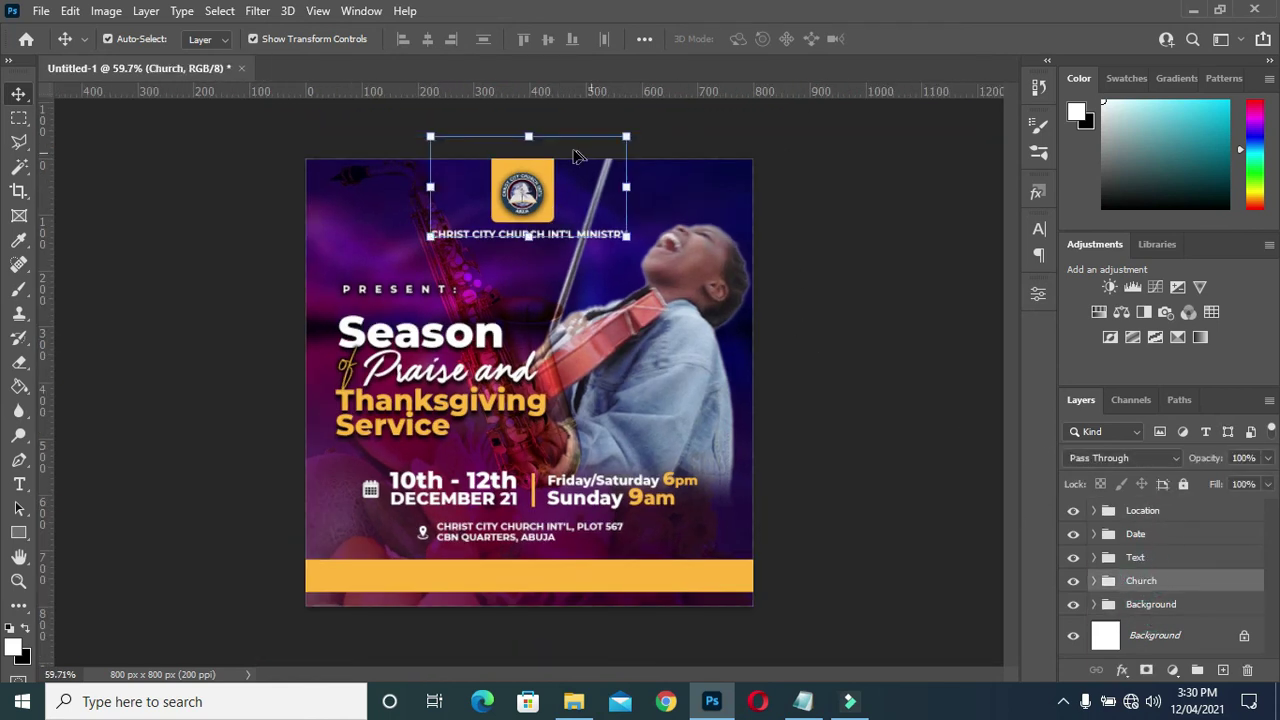
left_click(545, 172)
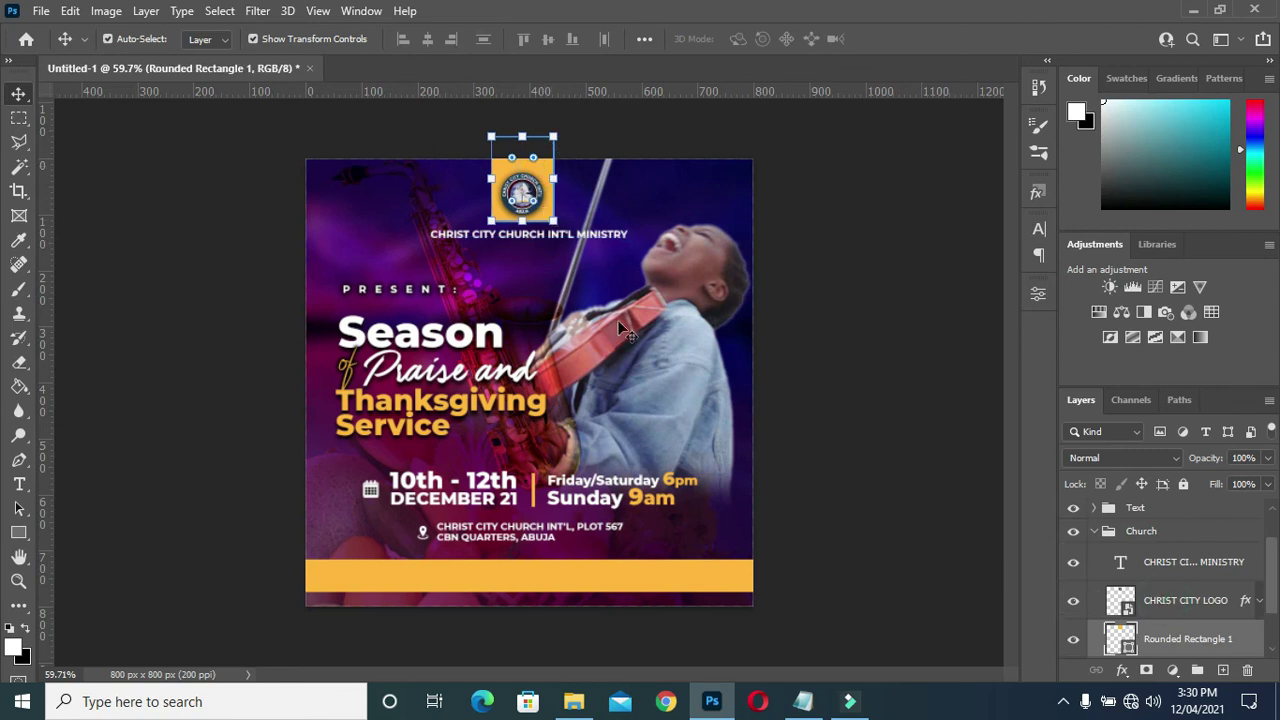
key("alt+shift+bracketright")
left_click_drag(553, 220, 548, 213)
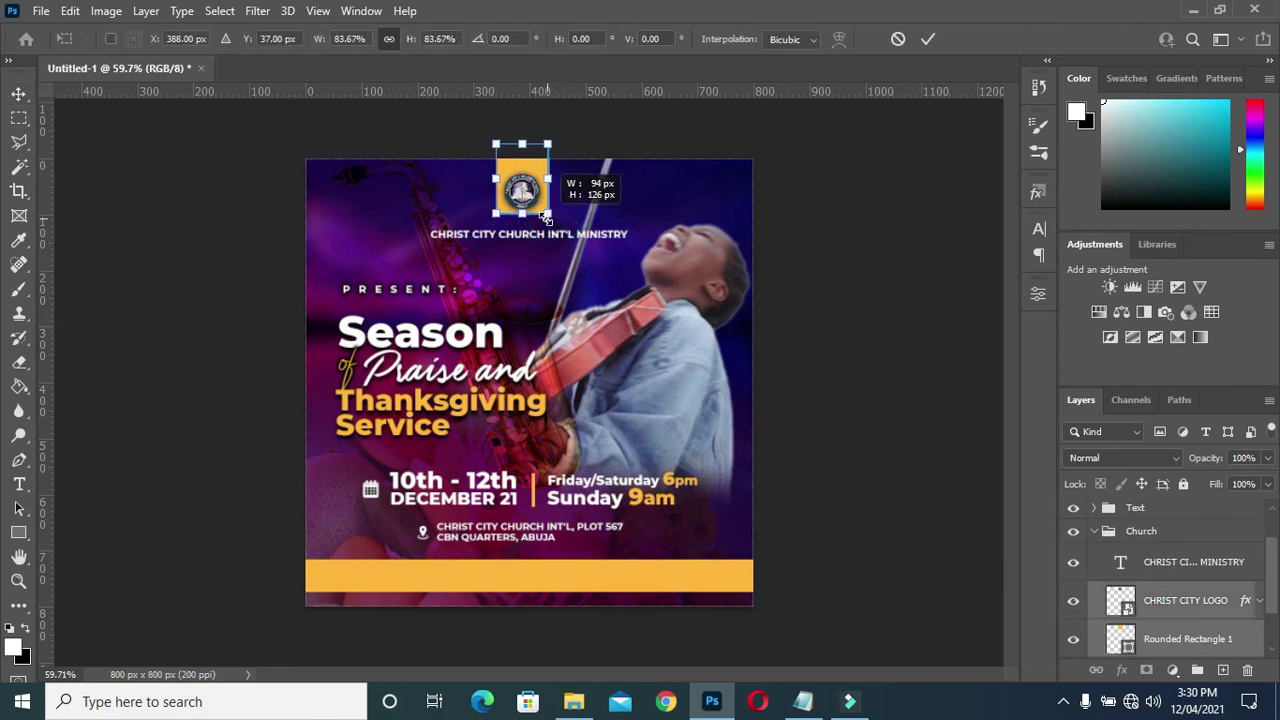
left_click(928, 38)
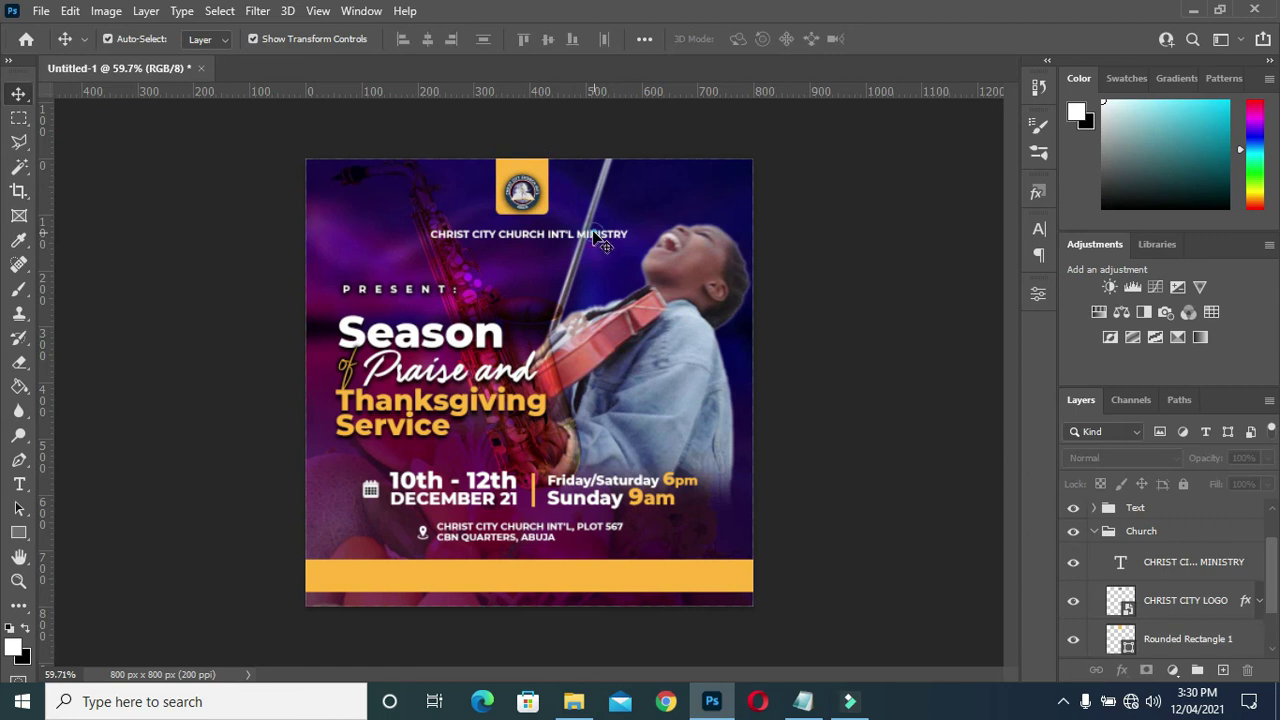
Collapse the Church group and stamp all visible layers into a new merged layer
left_click(612, 236)
left_click(814, 218)
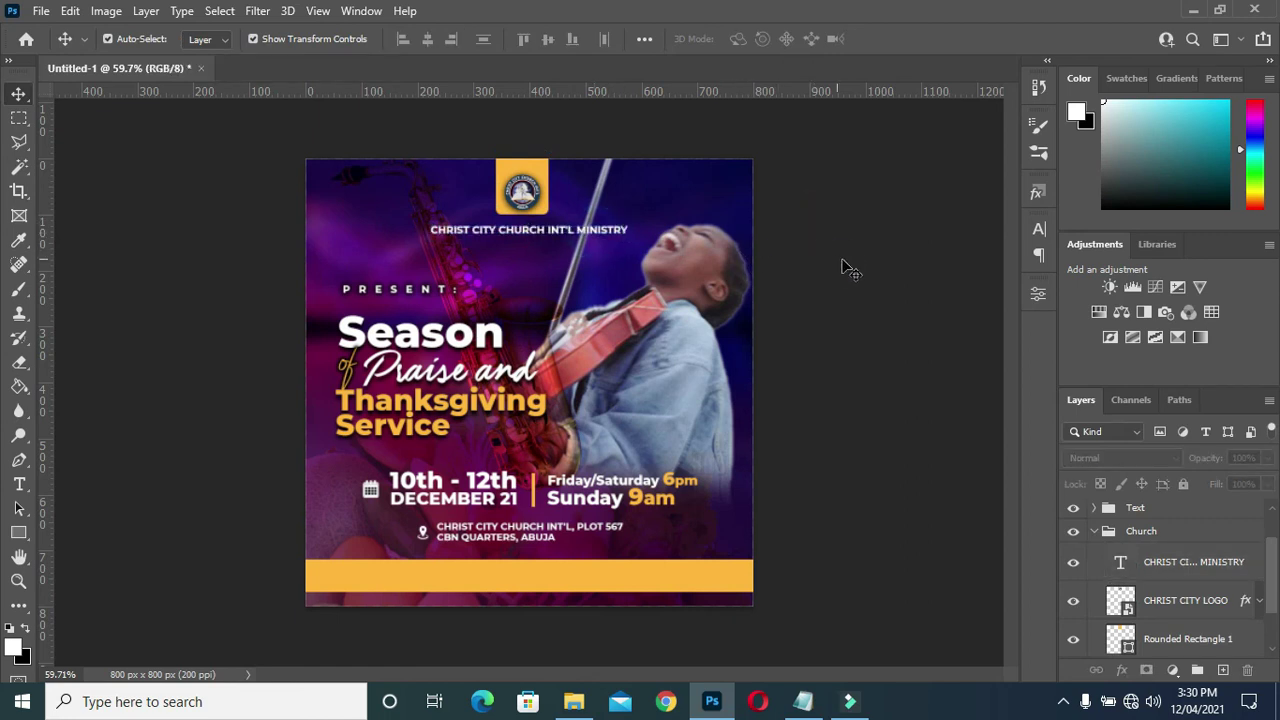
scroll(641, 297, "up", 1)
scroll(600, 224, "up", 1)
scroll(1006, 412, "down", 1)
scroll(1006, 400, "down", 1)
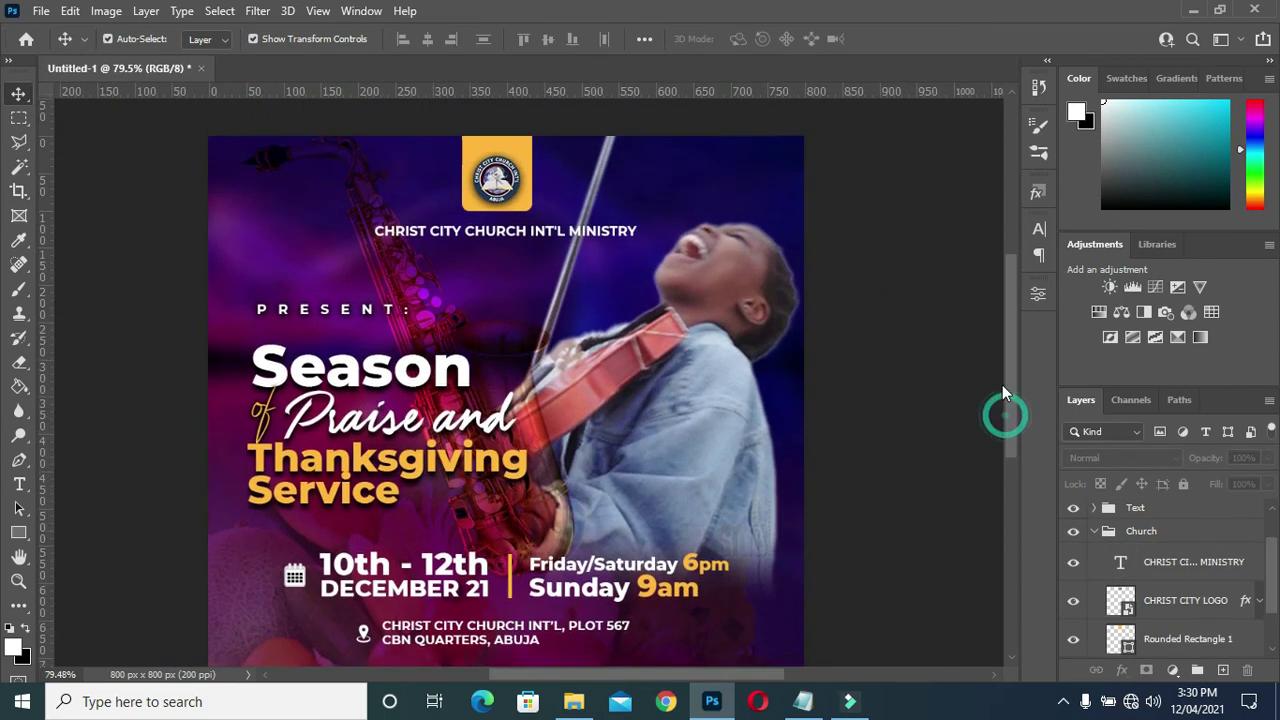
scroll(680, 349, "down", 1)
scroll(660, 345, "down", 1)
scroll(665, 343, "down", 1)
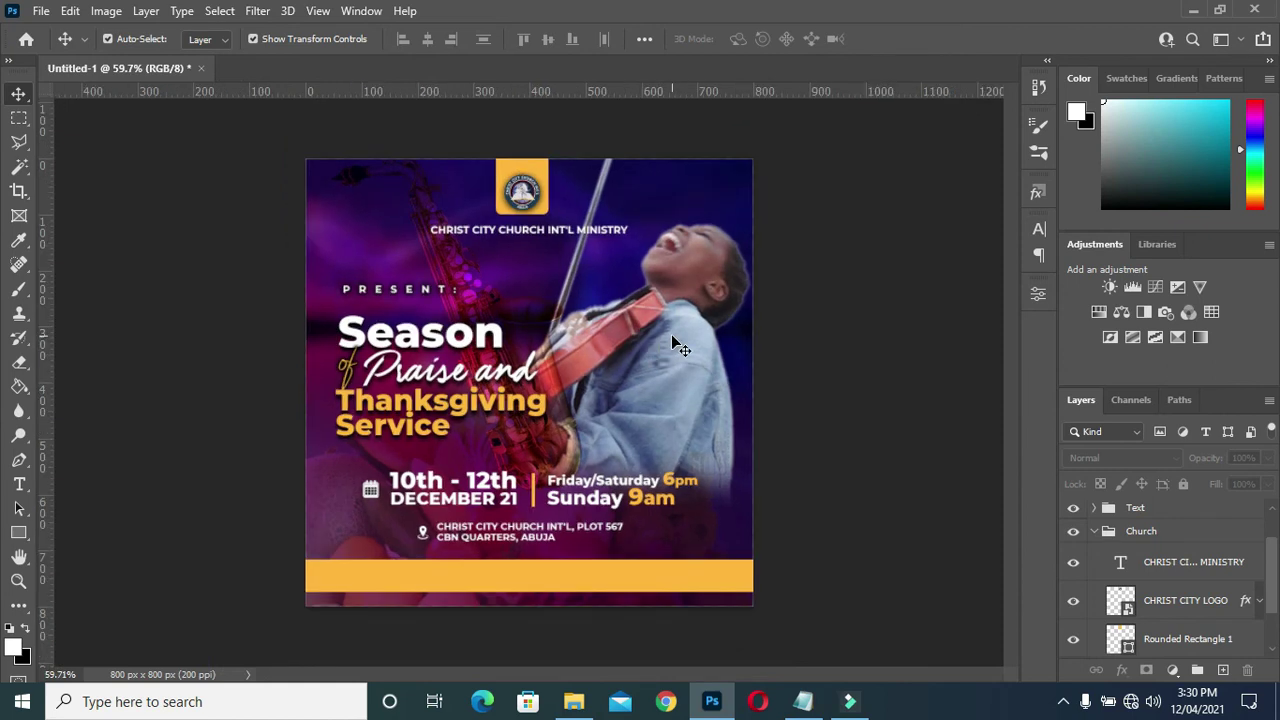
left_click(1094, 531)
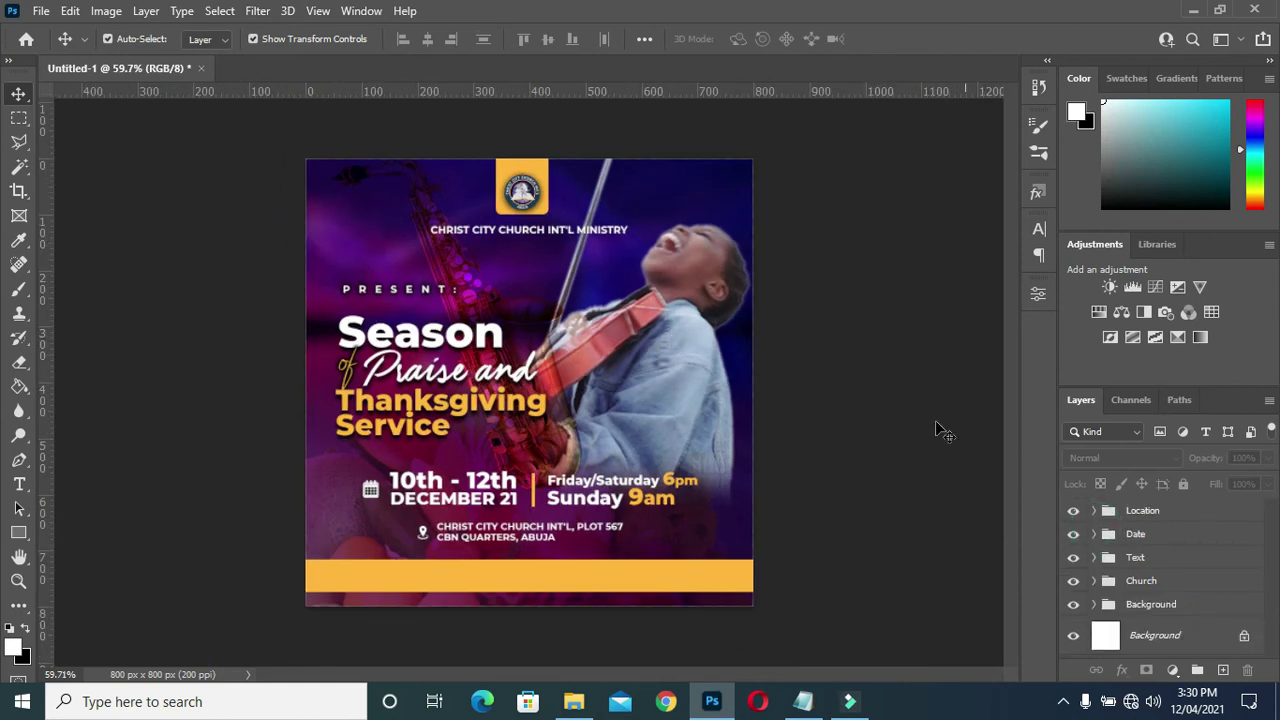
scroll(408, 132, "up", 1)
key("ctrl")
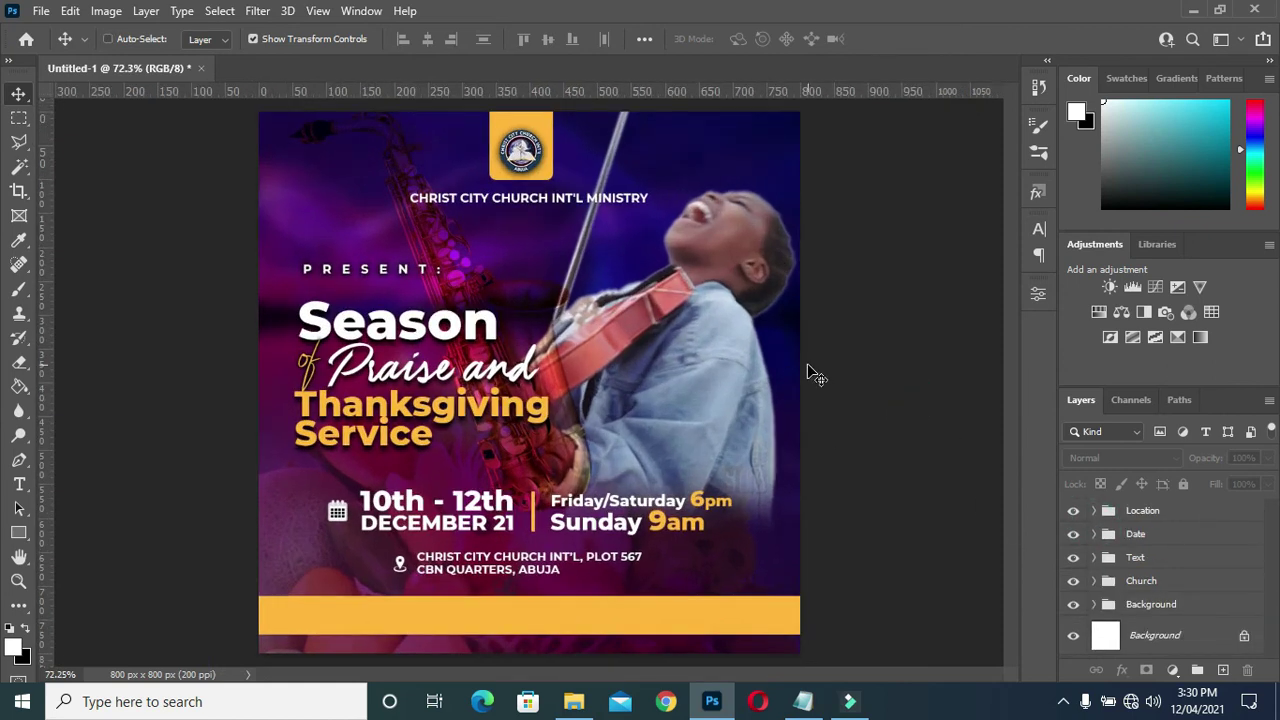
key("ctrl+alt+shift+e")
Apply the Camera Raw Filter with Clarity +74, Dehaze +86 and Vibrance +42
left_click(258, 11)
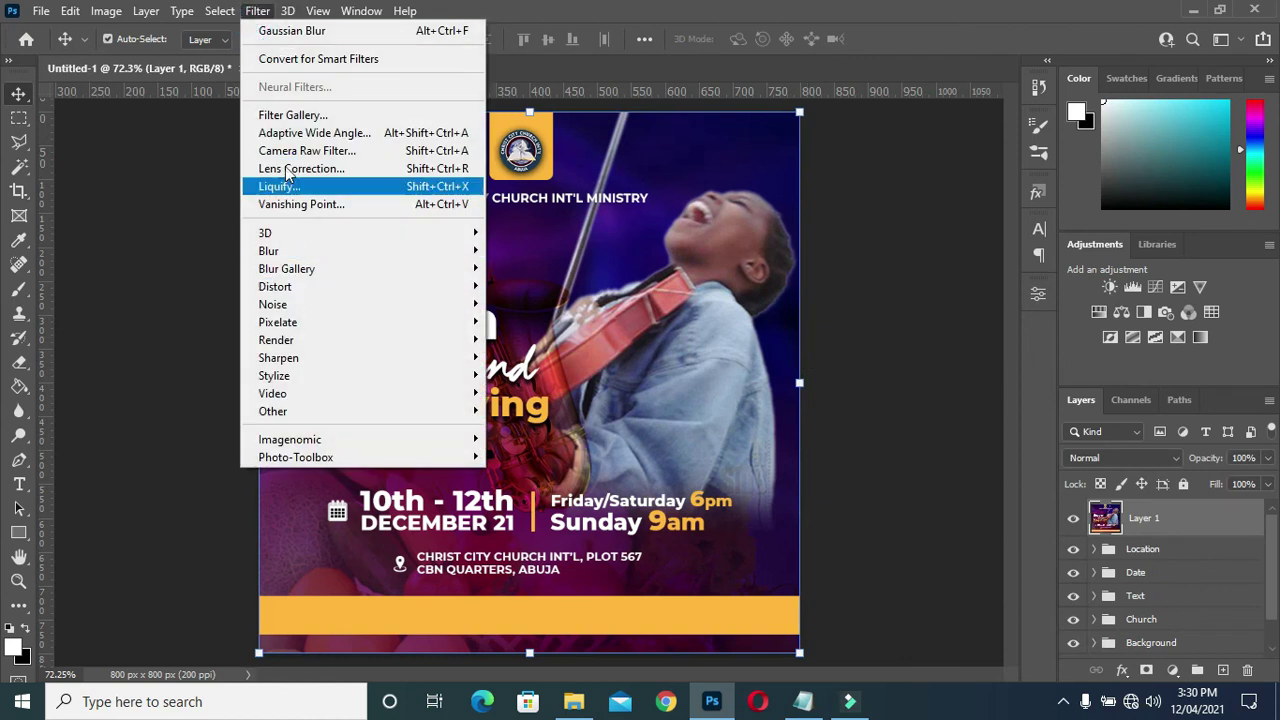
left_click(287, 172)
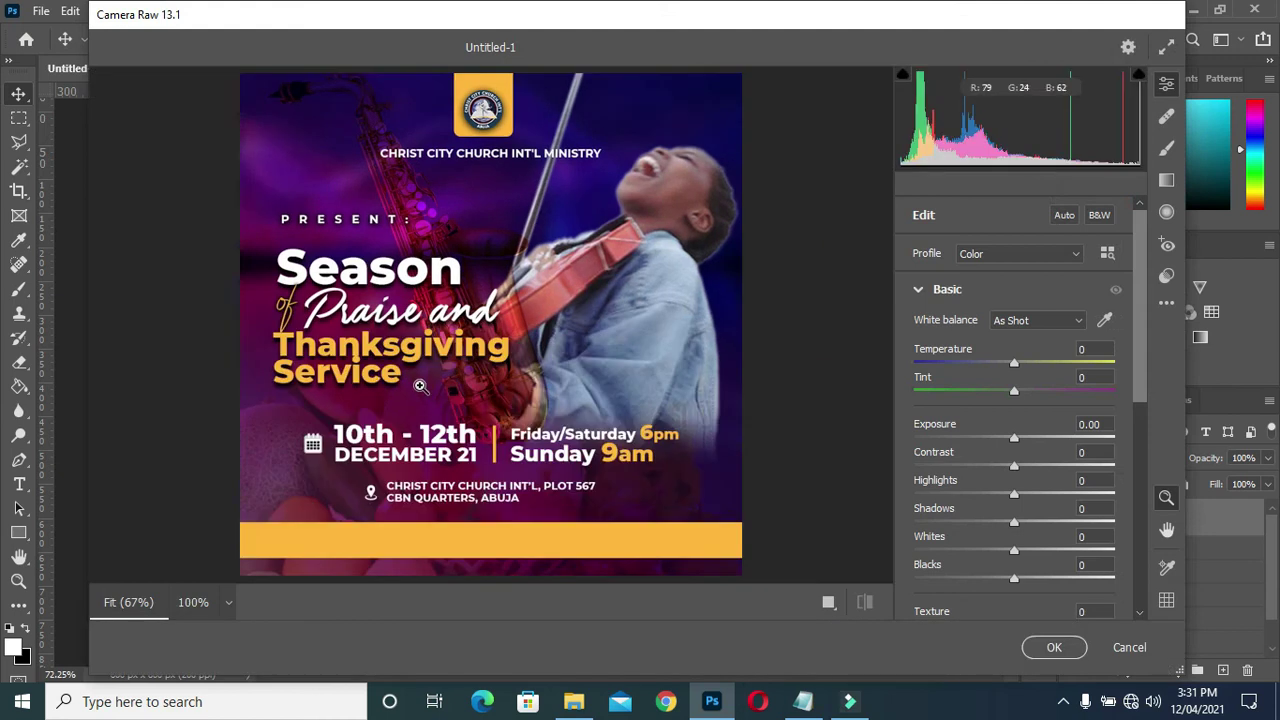
scroll(1049, 414, "down", 1)
scroll(1042, 428, "down", 3)
scroll(1042, 428, "down", 2)
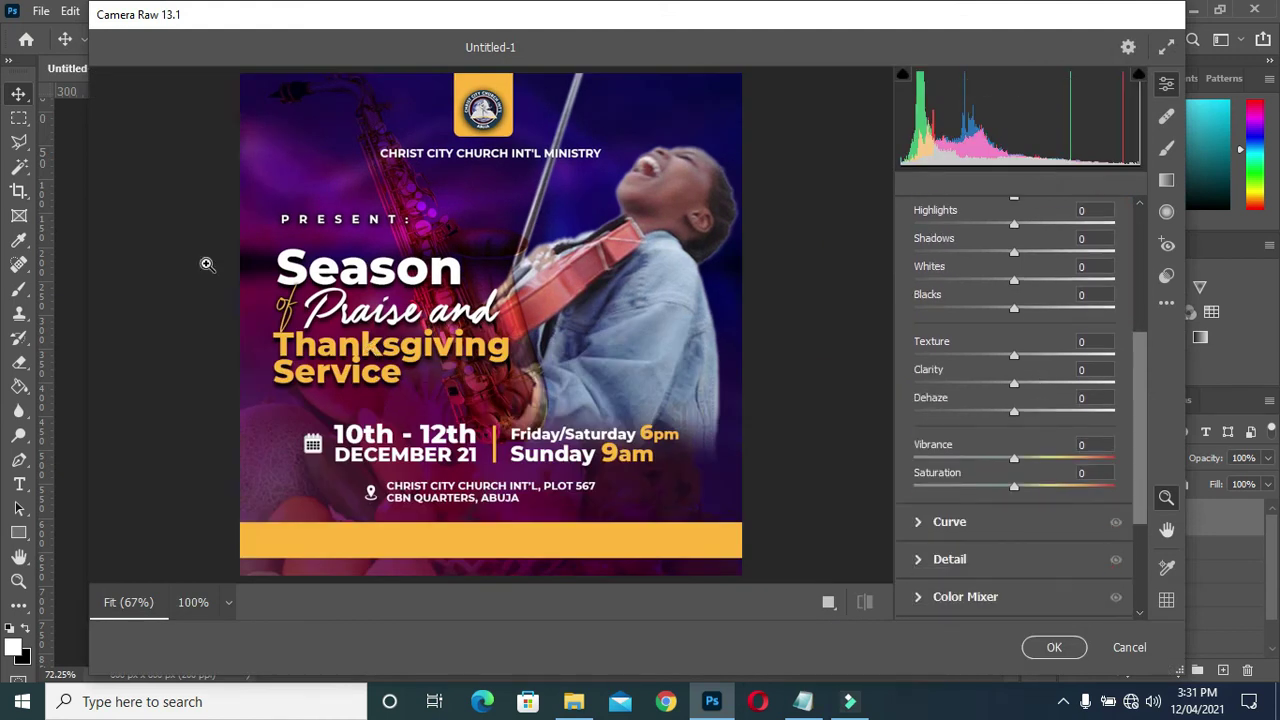
left_click_drag(1016, 388, 1088, 390)
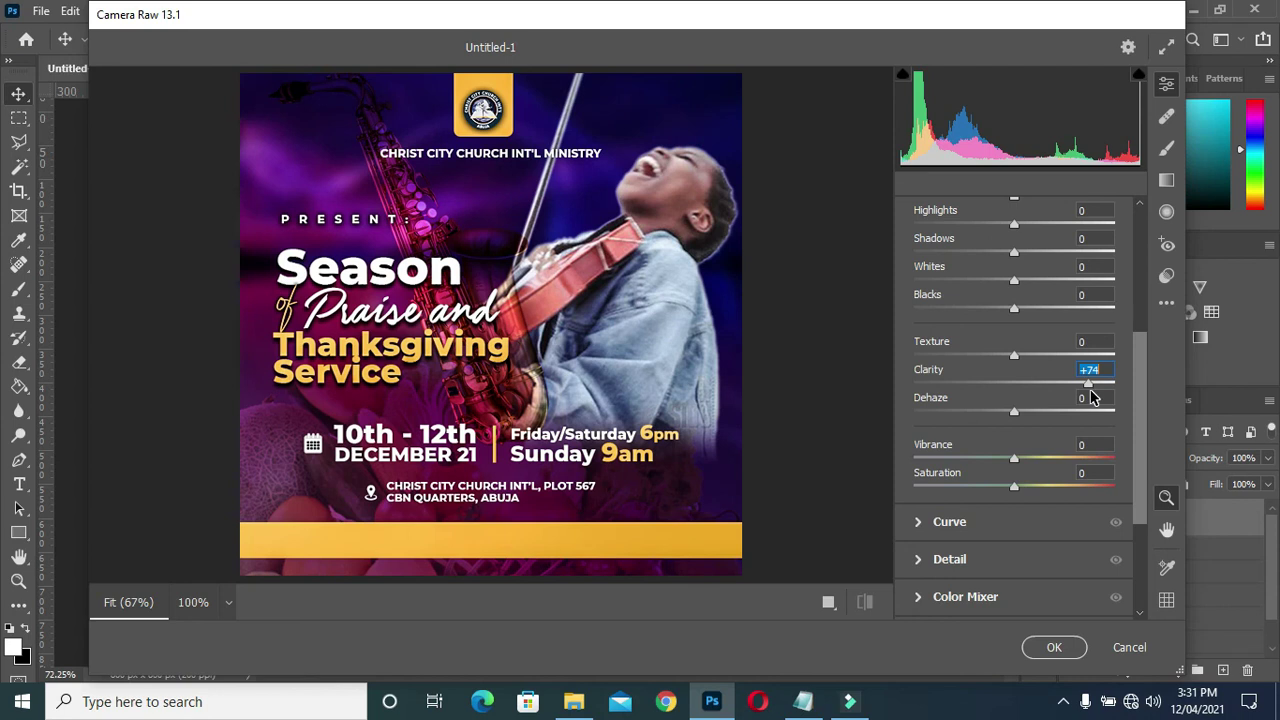
left_click_drag(1014, 412, 1106, 424)
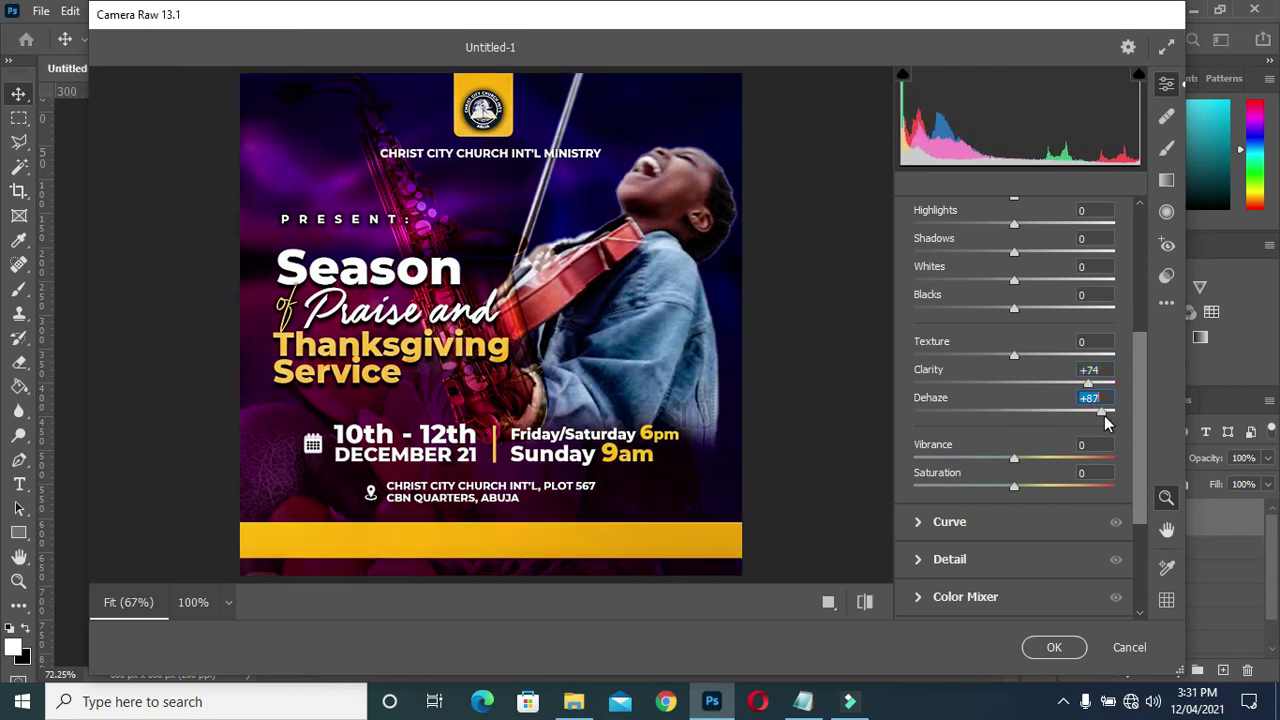
left_click_drag(1014, 458, 1056, 458)
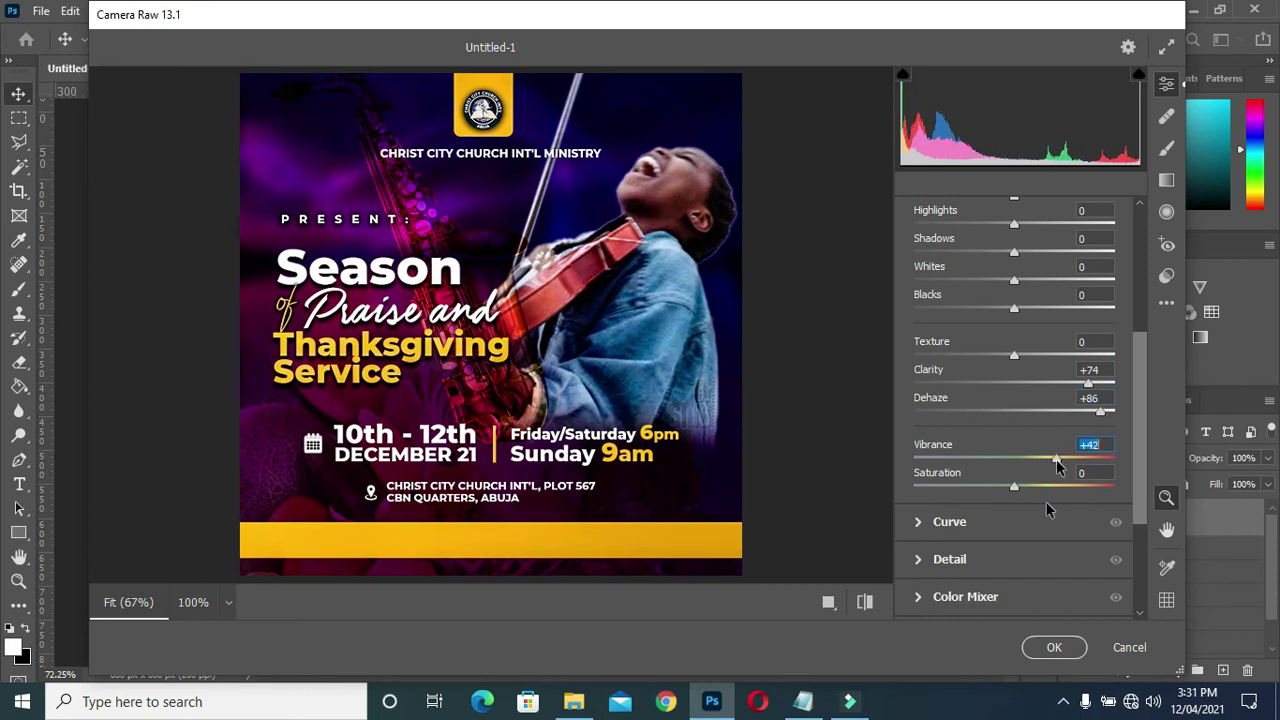
left_click(1054, 647)
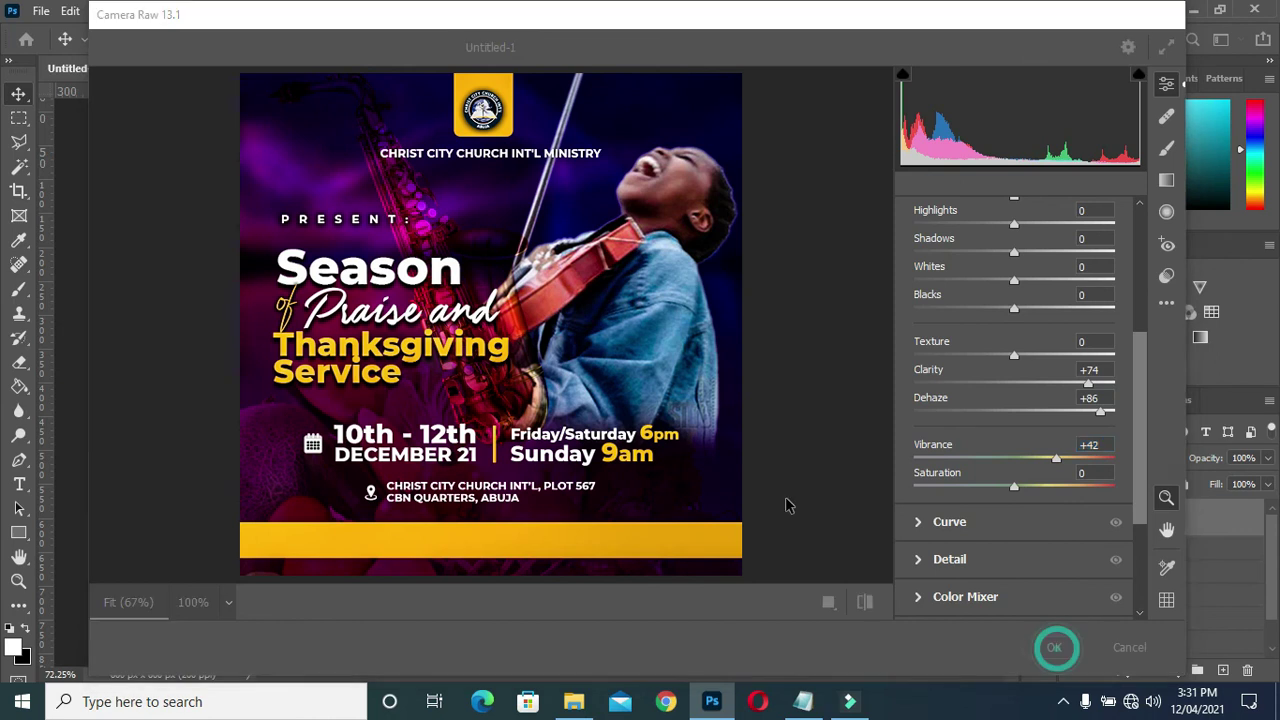